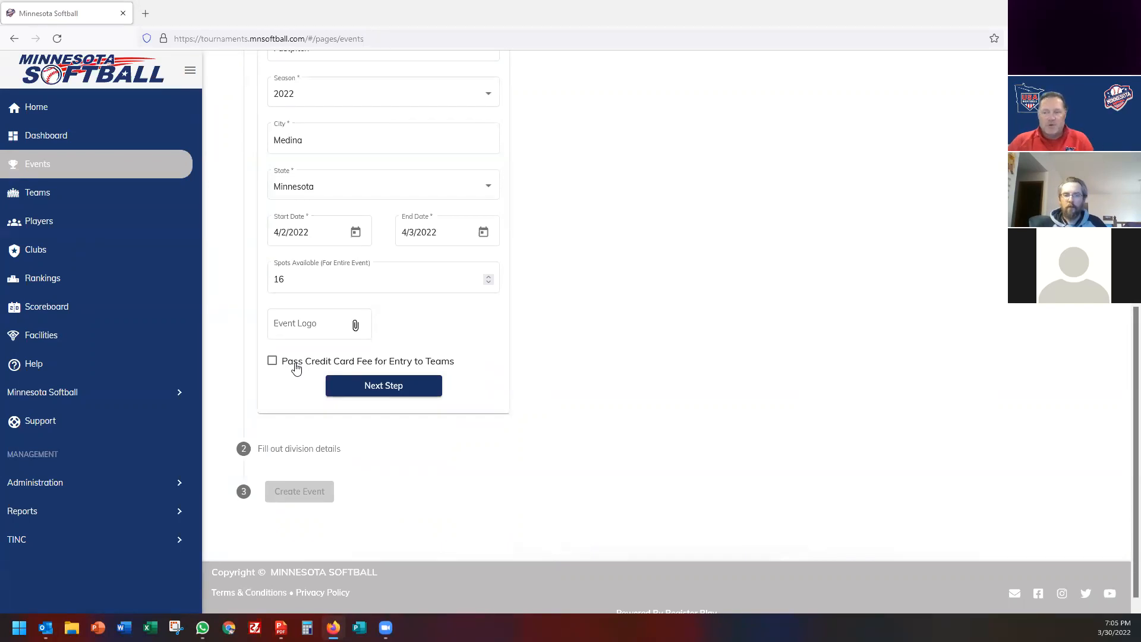
Pass the credit card fee to teams and make the division an Invitational, class 12-B.
left_click(295, 367)
left_click(390, 393)
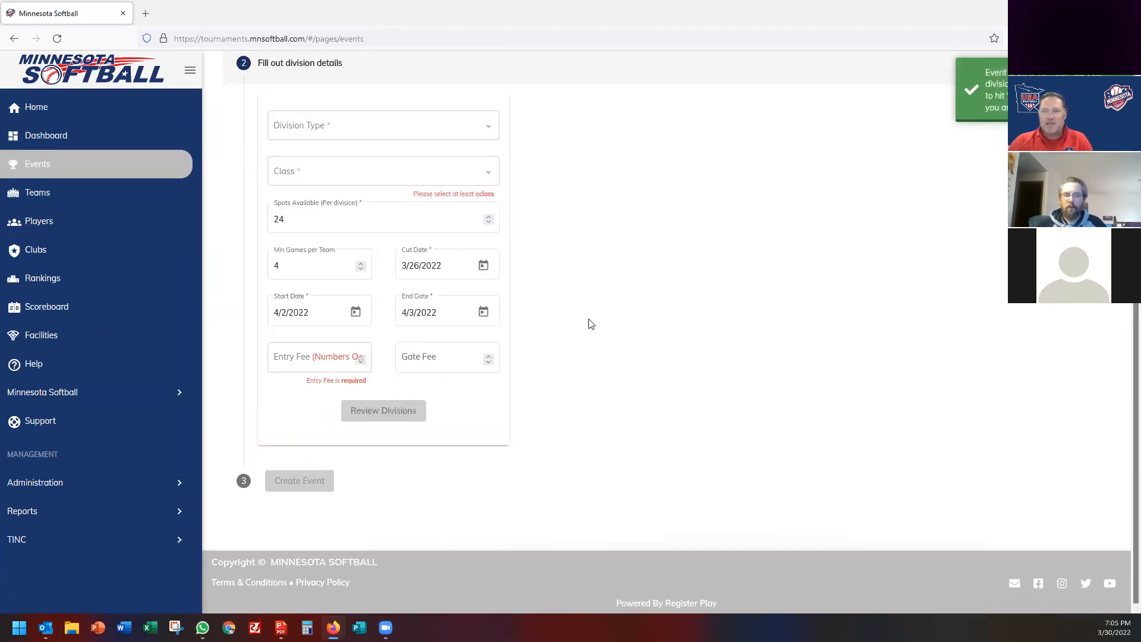
left_click(323, 138)
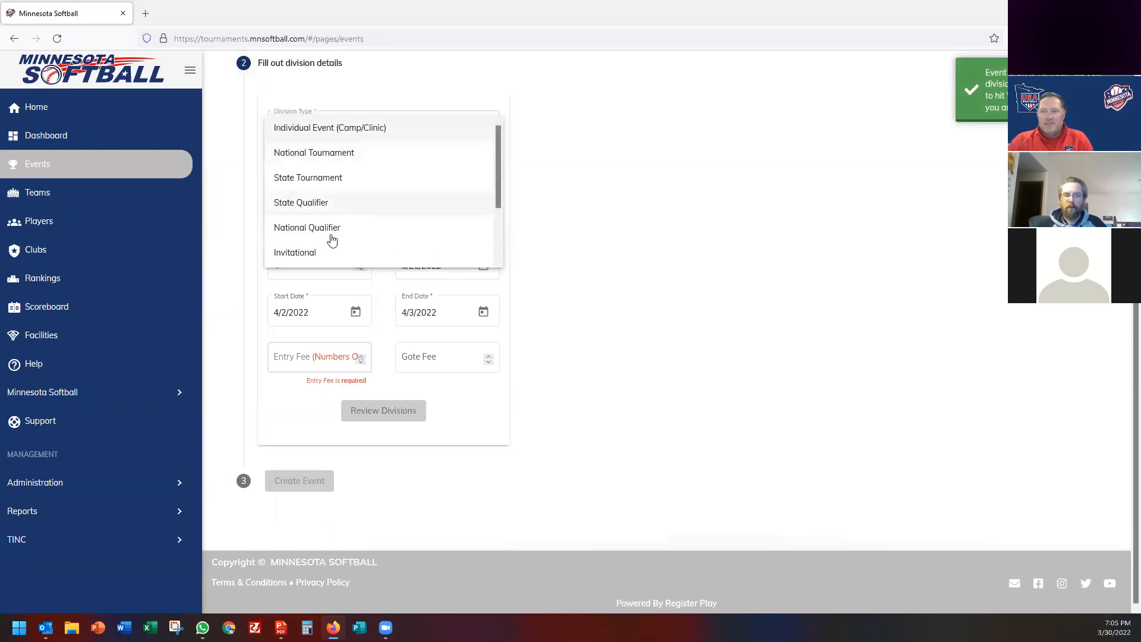
left_click(295, 254)
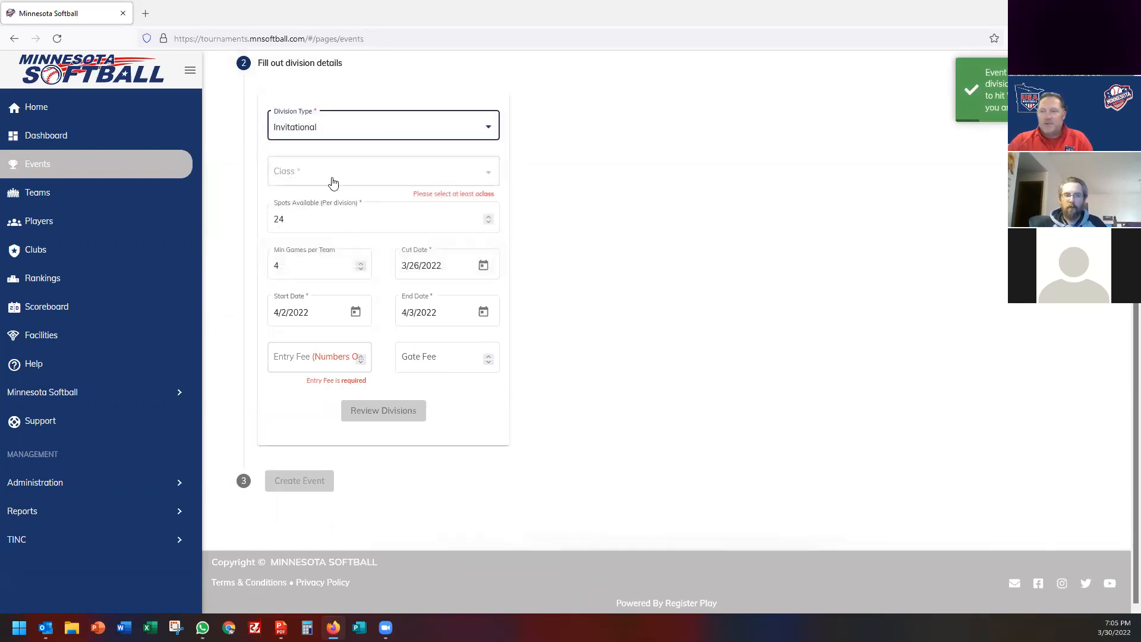
left_click(317, 169)
scroll(320, 251, "down", 10)
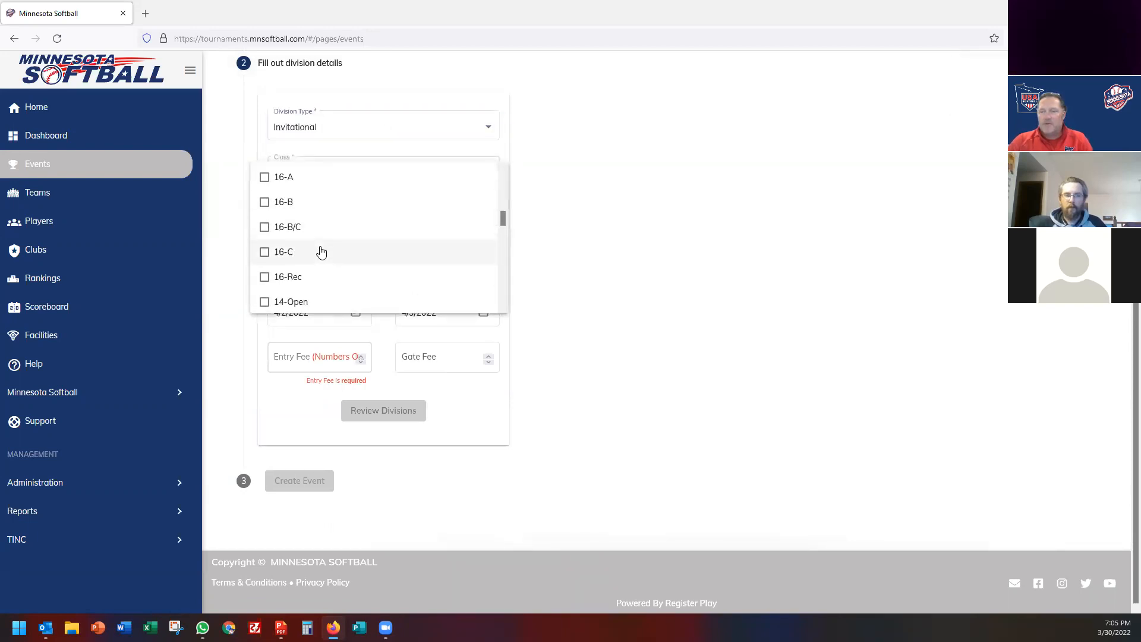
scroll(320, 251, "down", 4)
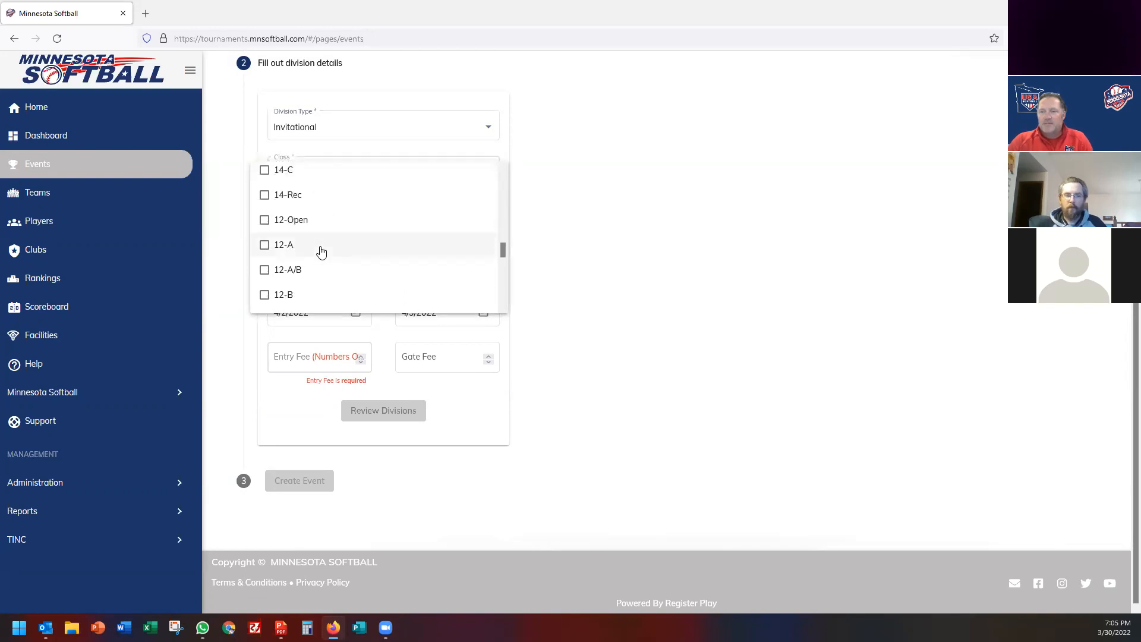
left_click(285, 236)
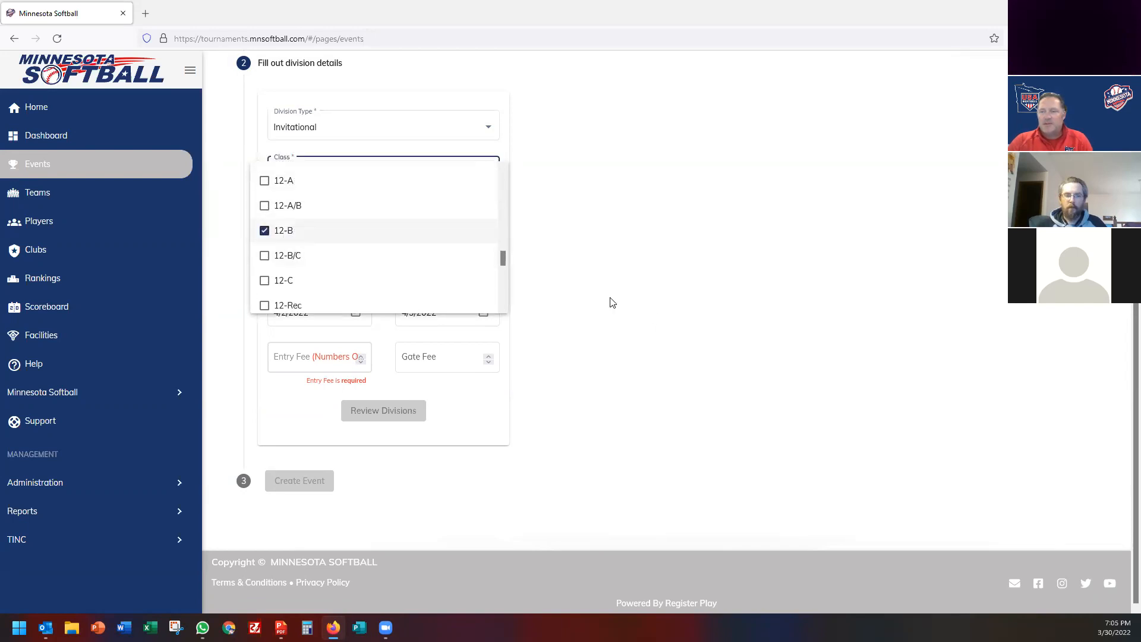
left_click(611, 302)
Set spots available to 16, keeping the cut date at 3/26/2022.
left_click(297, 221)
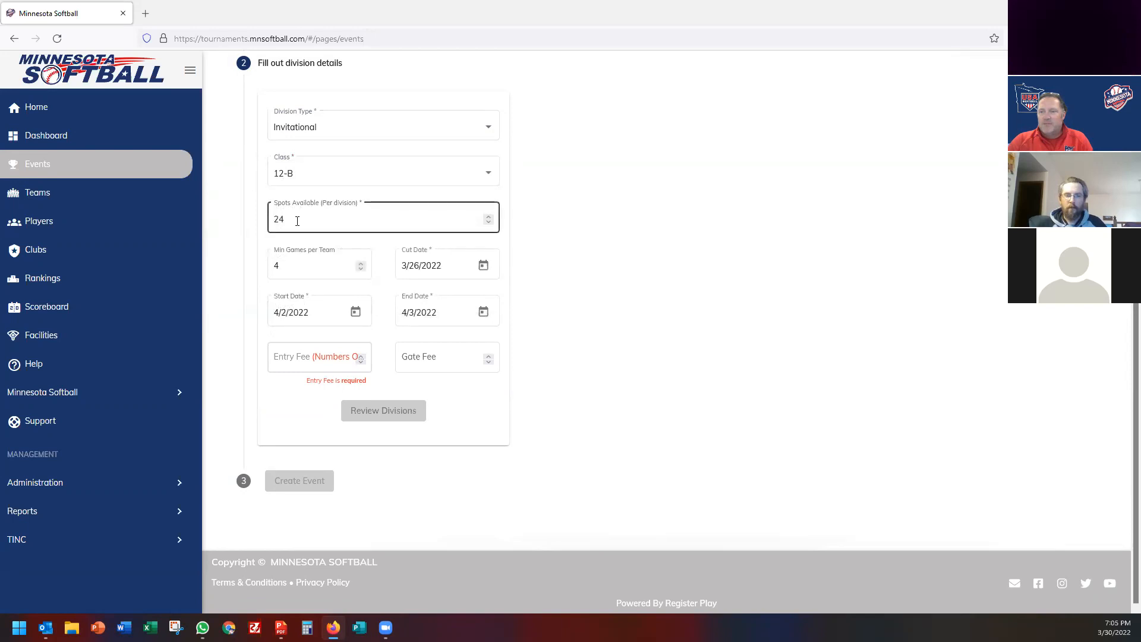
double_click(278, 219)
type("16")
left_click(333, 273)
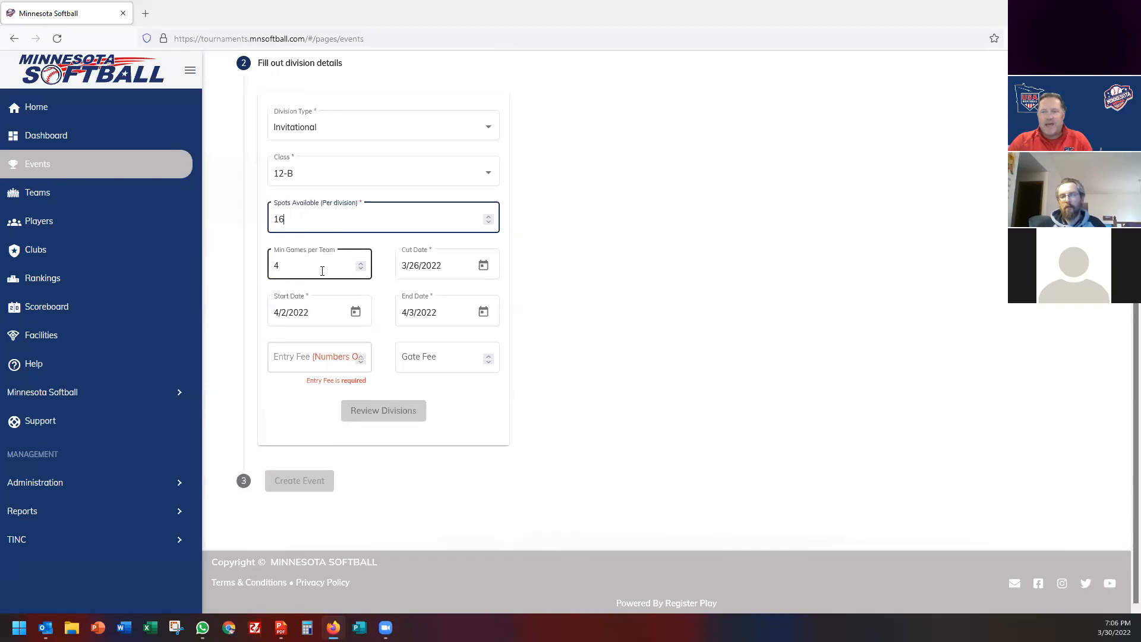
left_click(484, 266)
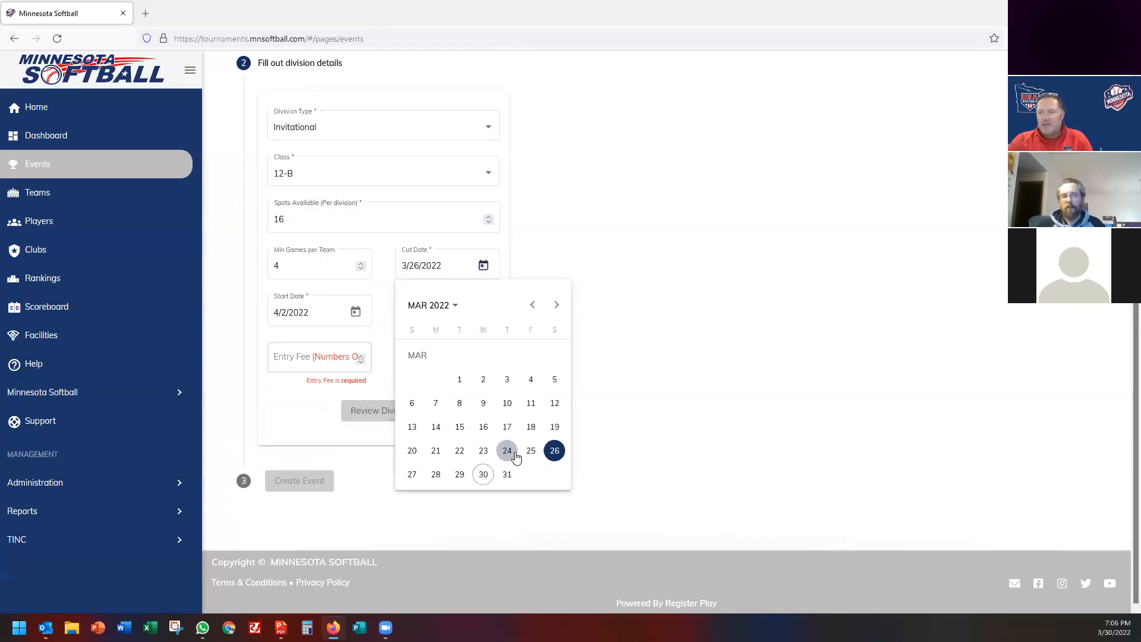
left_click(555, 452)
Enter a $350 entry fee with no gate fee, add the division and create the event.
left_click(306, 358)
type("350")
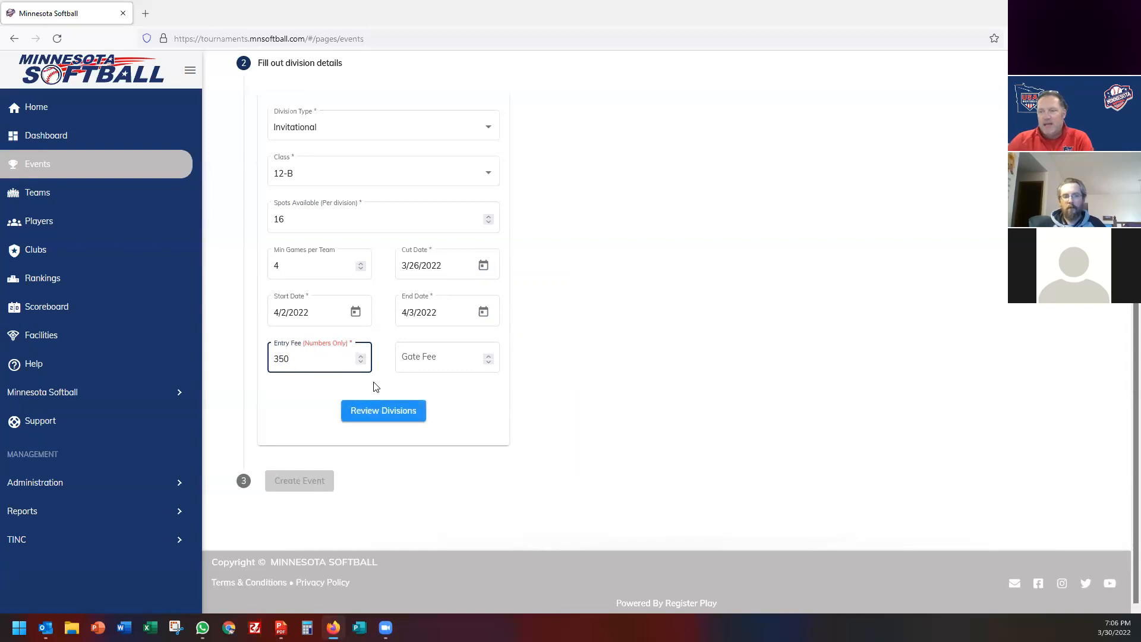
left_click(418, 358)
left_click(572, 394)
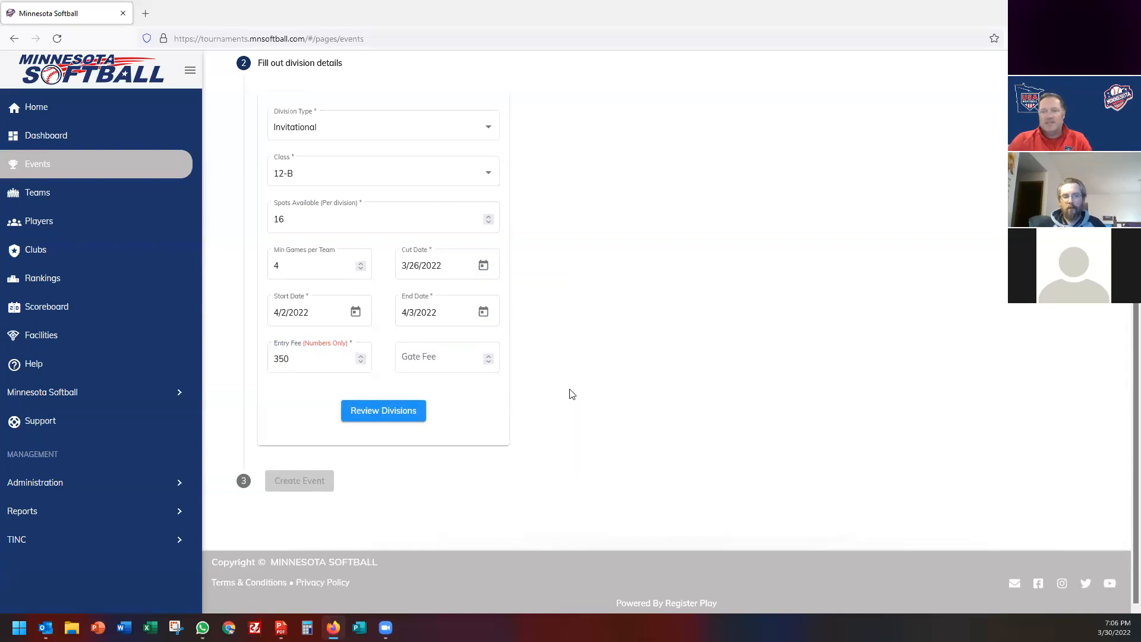
left_click(418, 362)
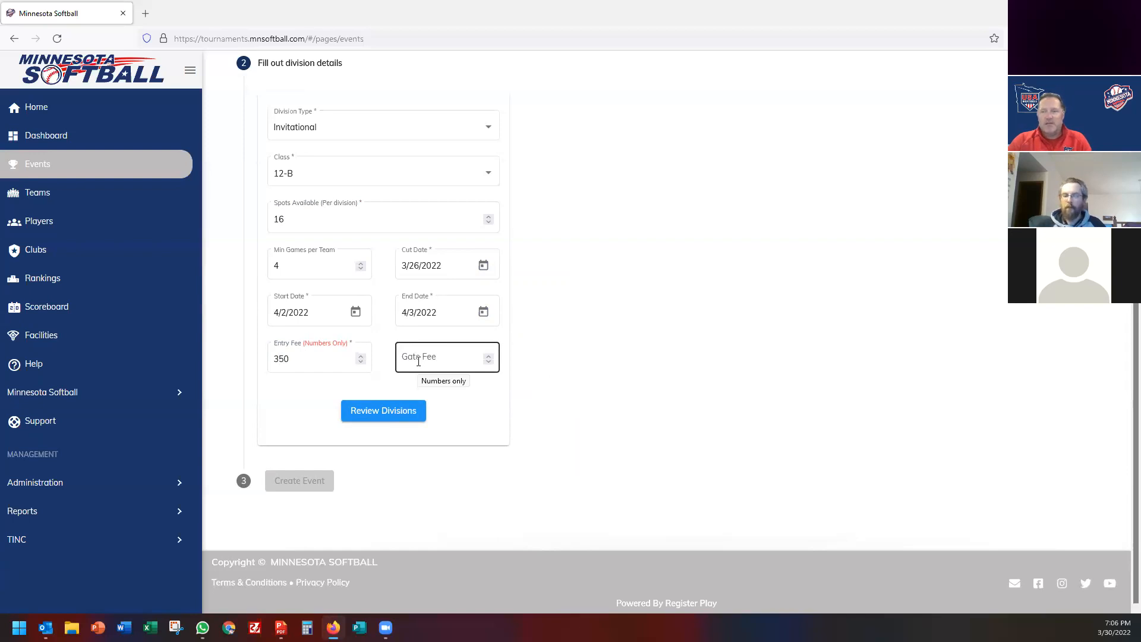
left_click(385, 414)
left_click(385, 414)
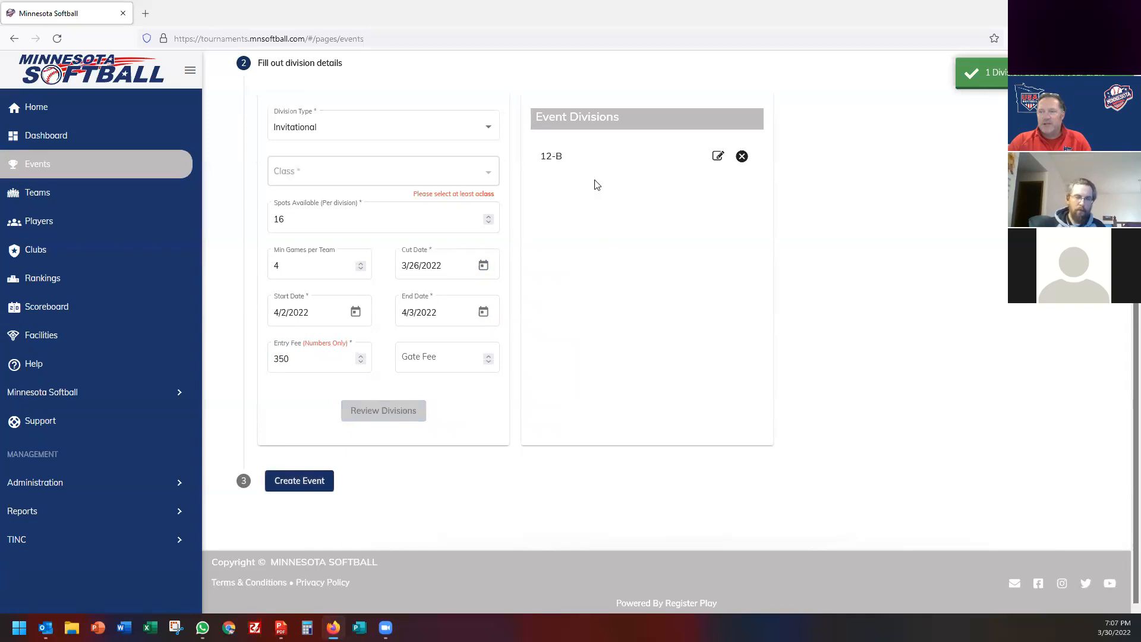
left_click(299, 482)
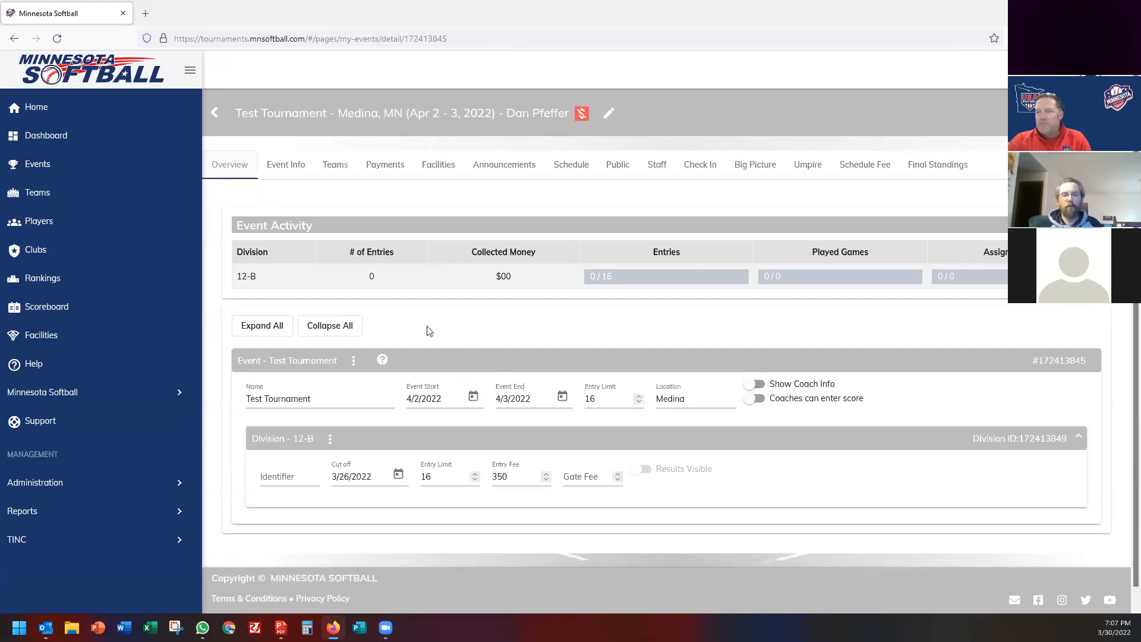
Look over the public page and event details without making changes.
left_click(616, 168)
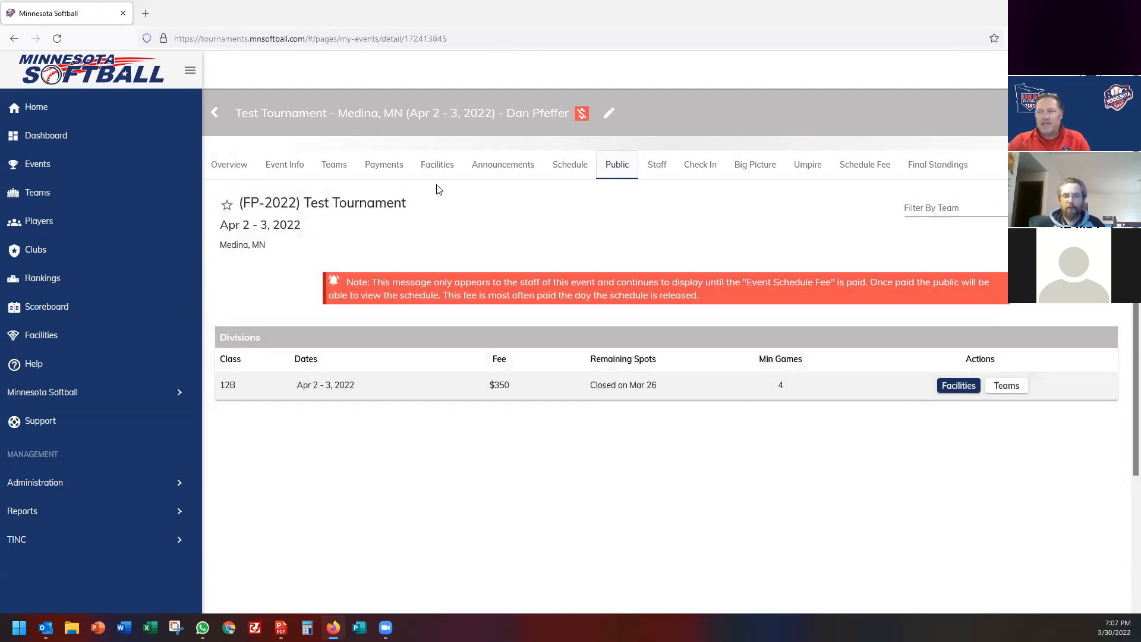
left_click(285, 164)
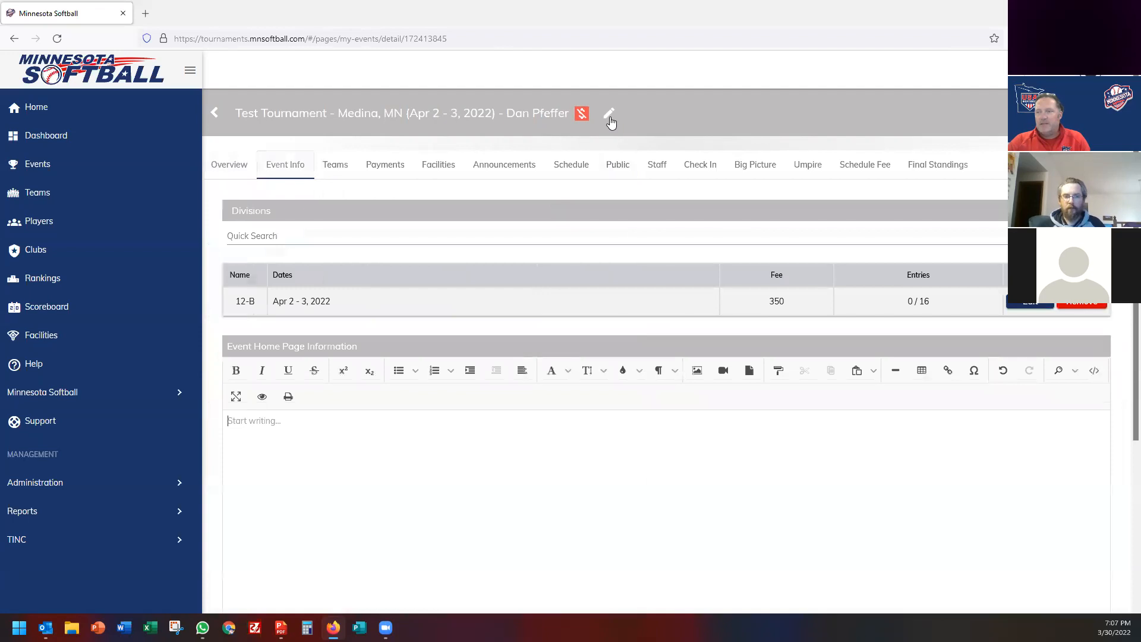
left_click(609, 114)
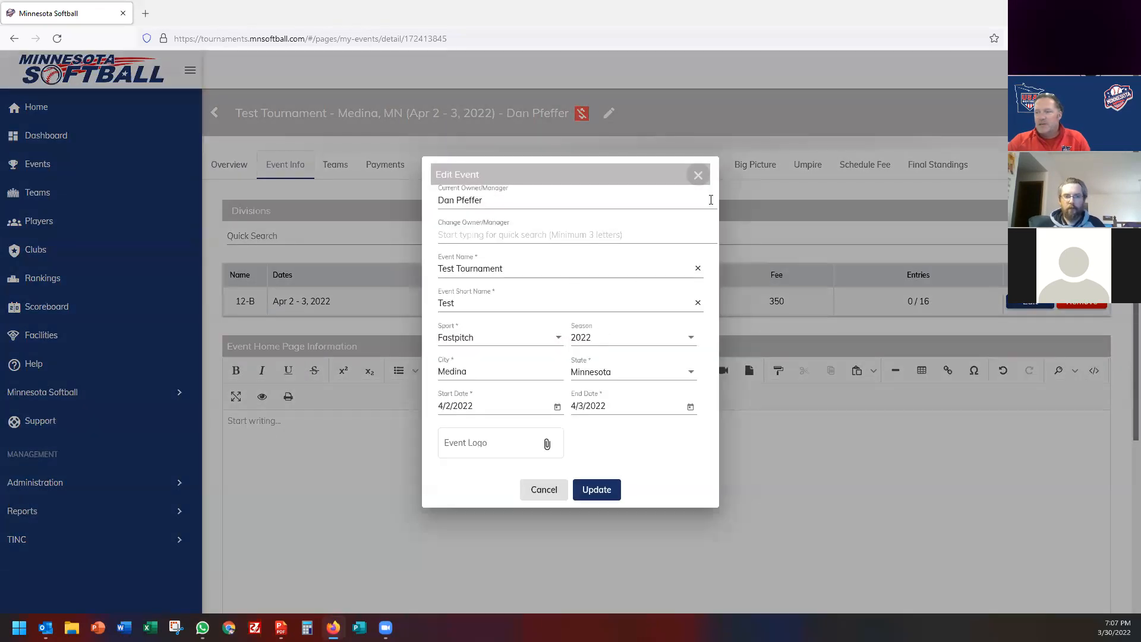
left_click(699, 176)
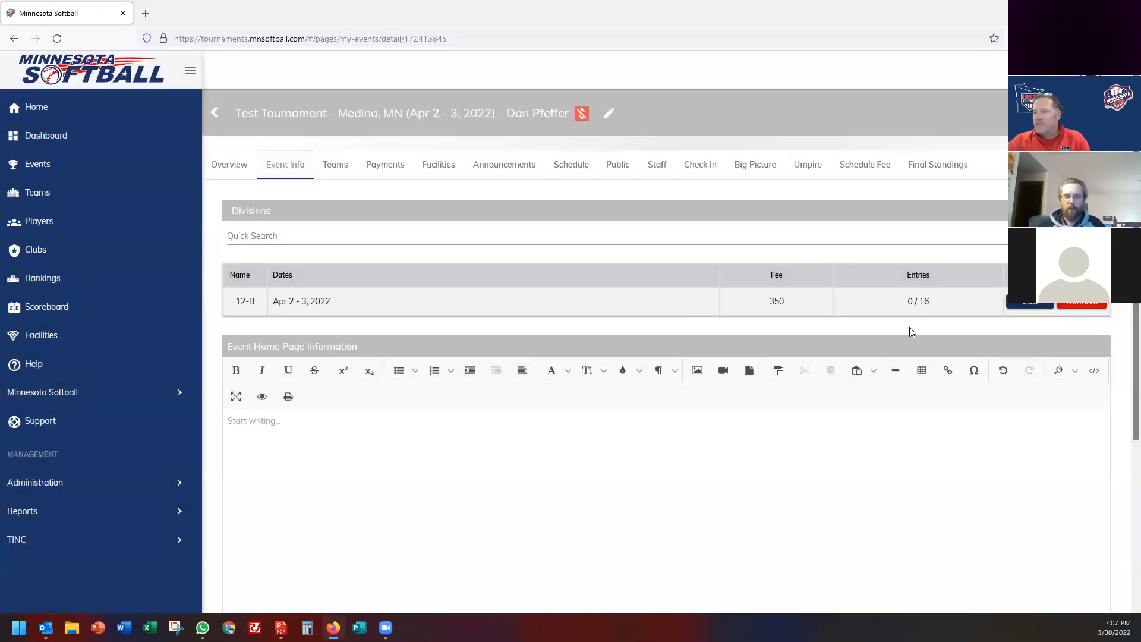
Set the 12-B division's cut date to April 1, 2022 and check the public page.
left_click(1024, 304)
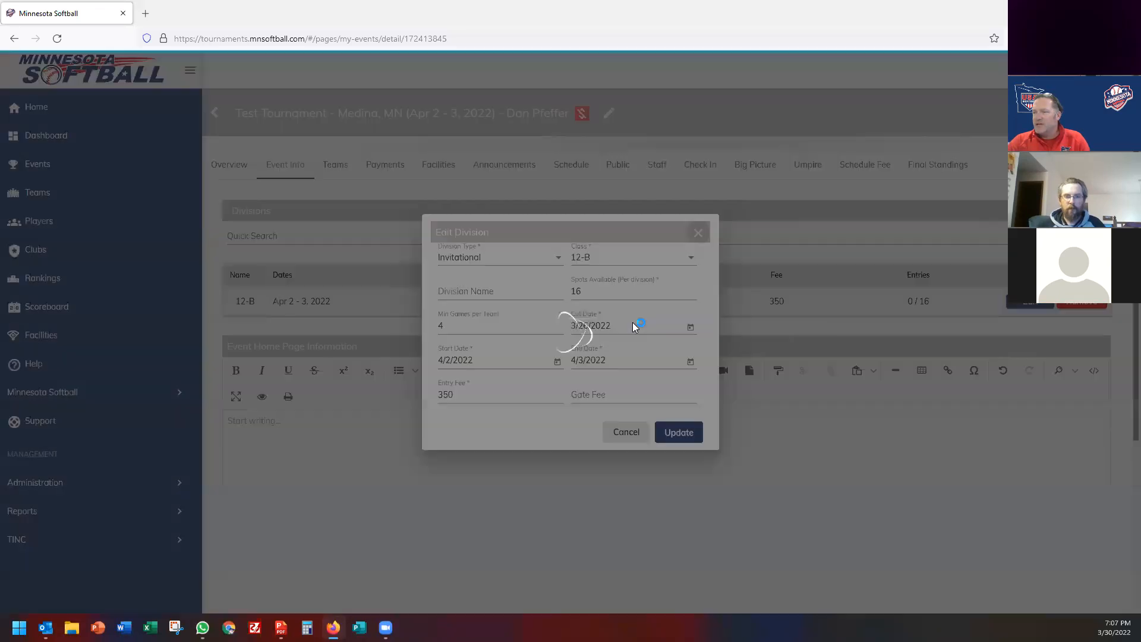
left_click(606, 326)
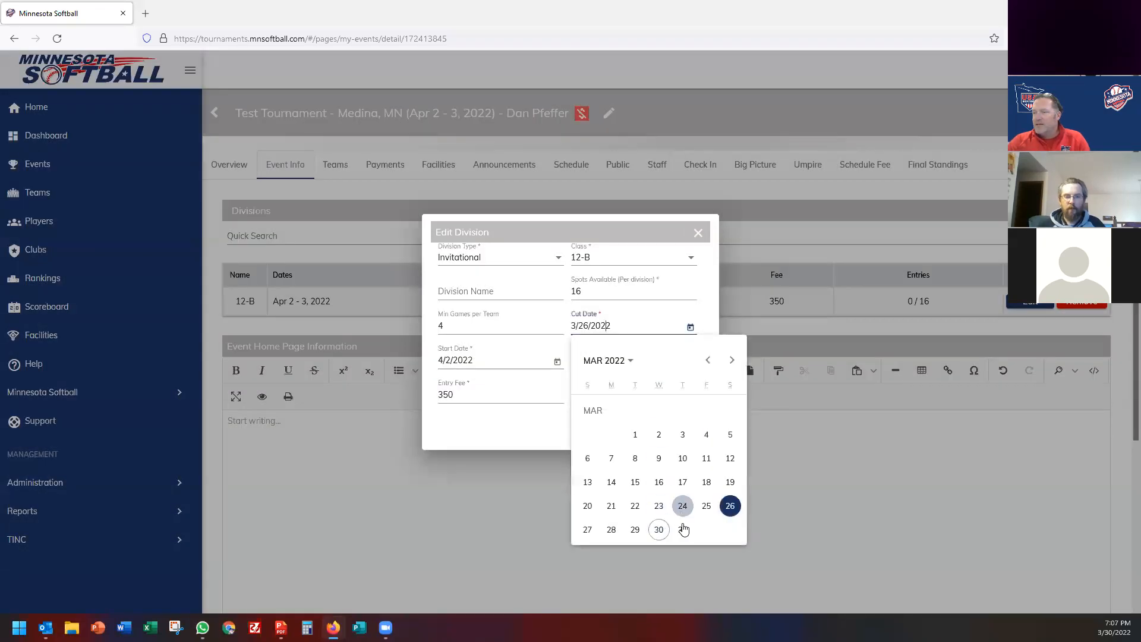
left_click(733, 360)
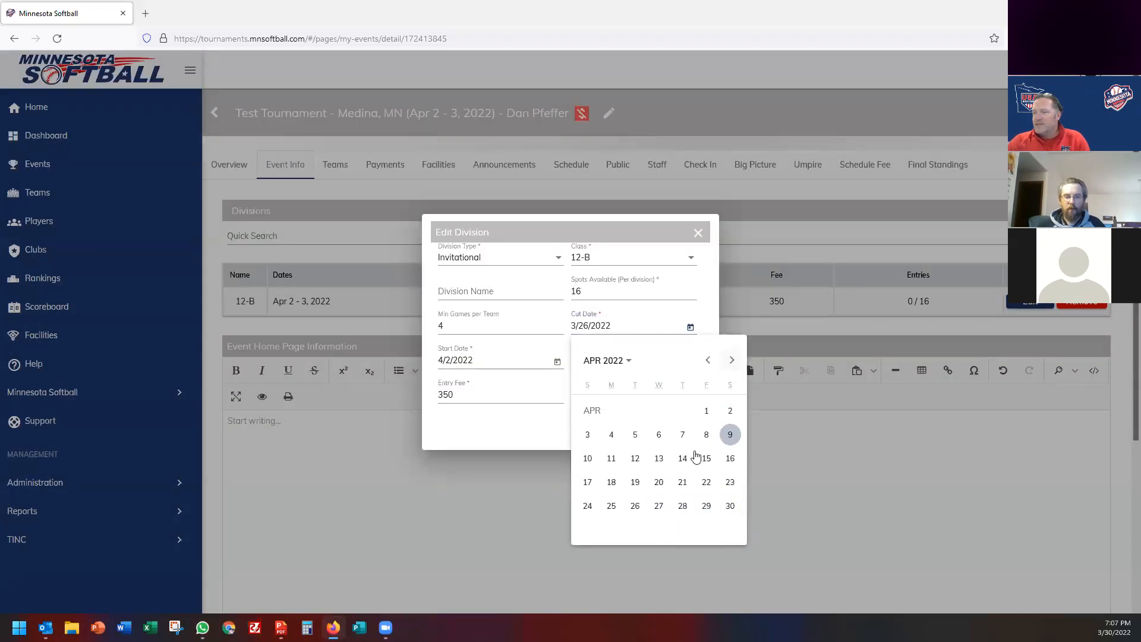
left_click(703, 412)
left_click(676, 432)
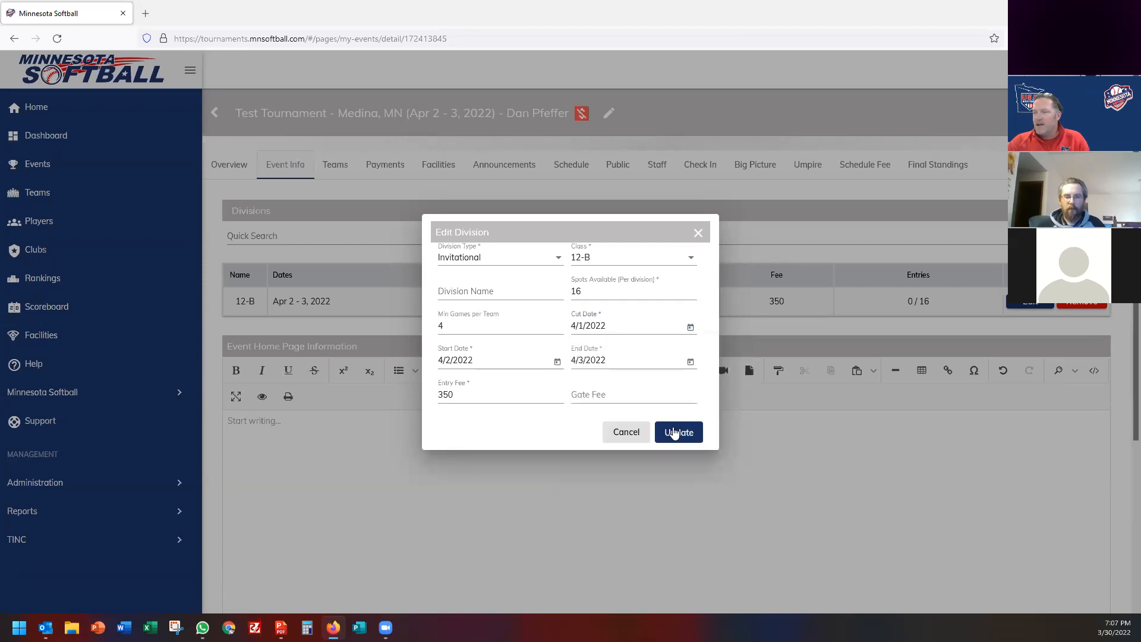
left_click(624, 170)
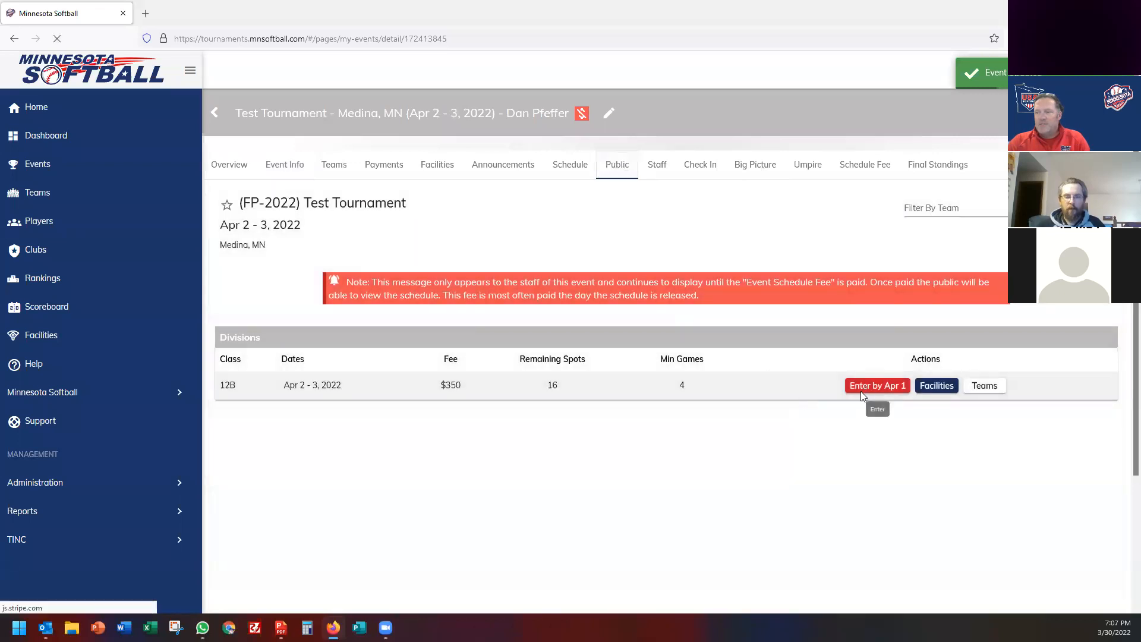
left_click(876, 387)
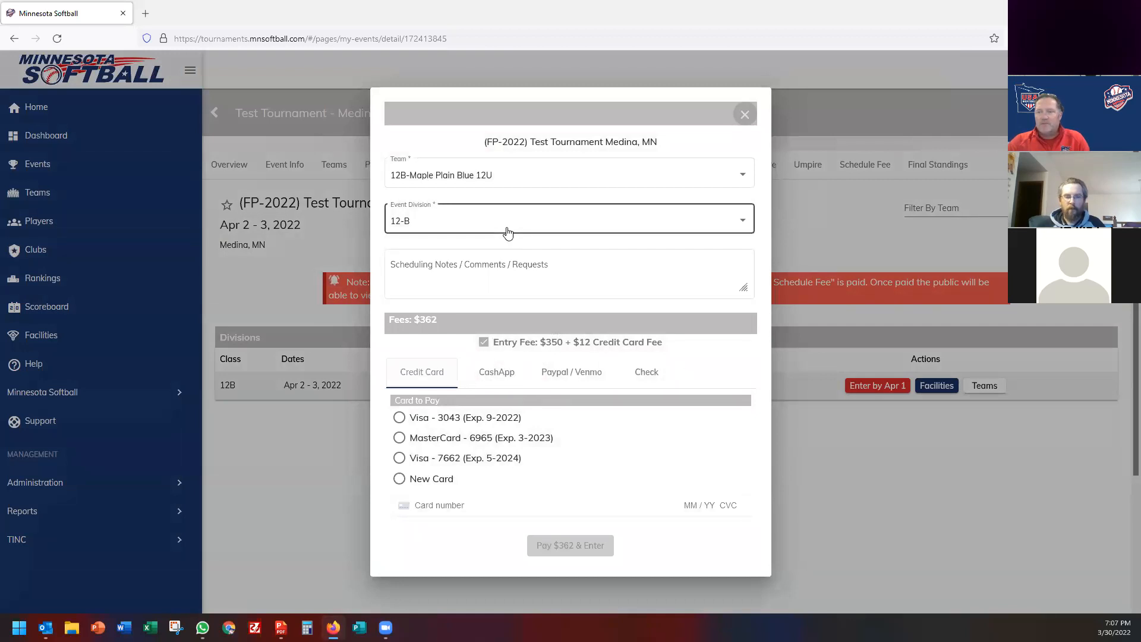
Dismiss the team entry form, read the schedule fee note, and go back to the public page.
left_click(746, 115)
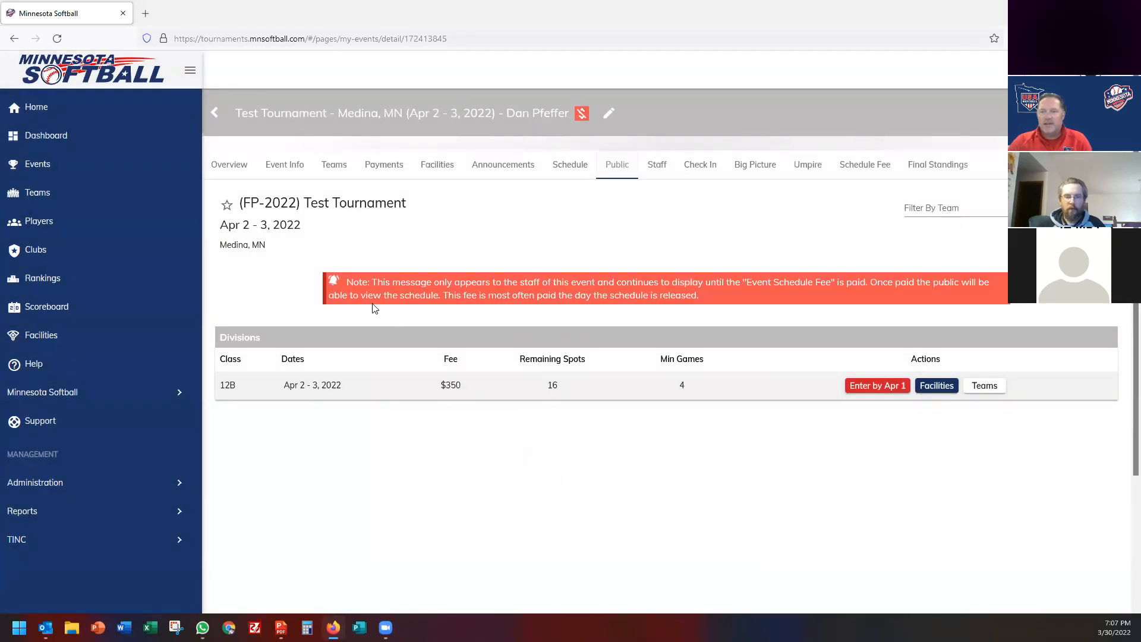
left_click_drag(348, 281, 715, 296)
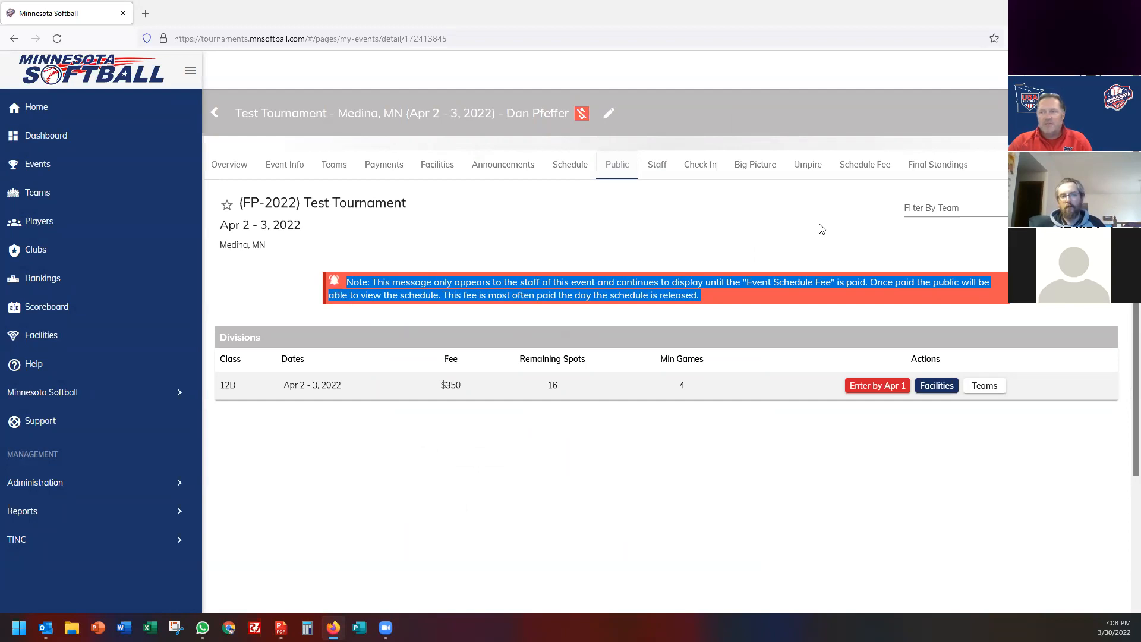
left_click(865, 168)
left_click(615, 171)
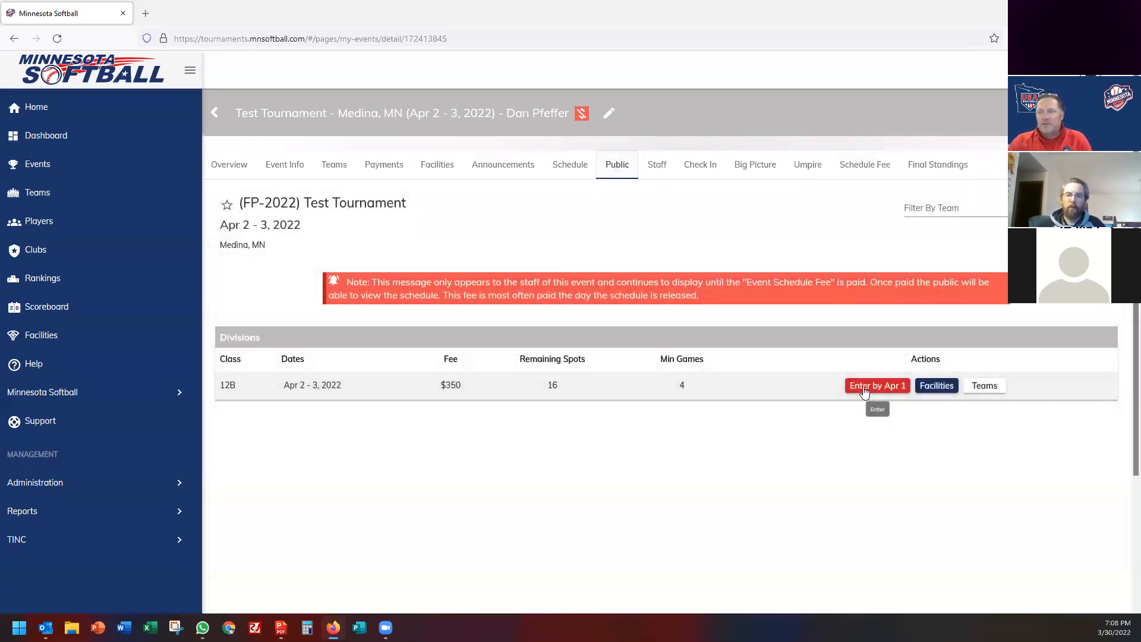
Enter 12B-Maple Plain Blue 12U in division 12-B, noting they're driving from Hawaii and want a late start.
left_click(864, 392)
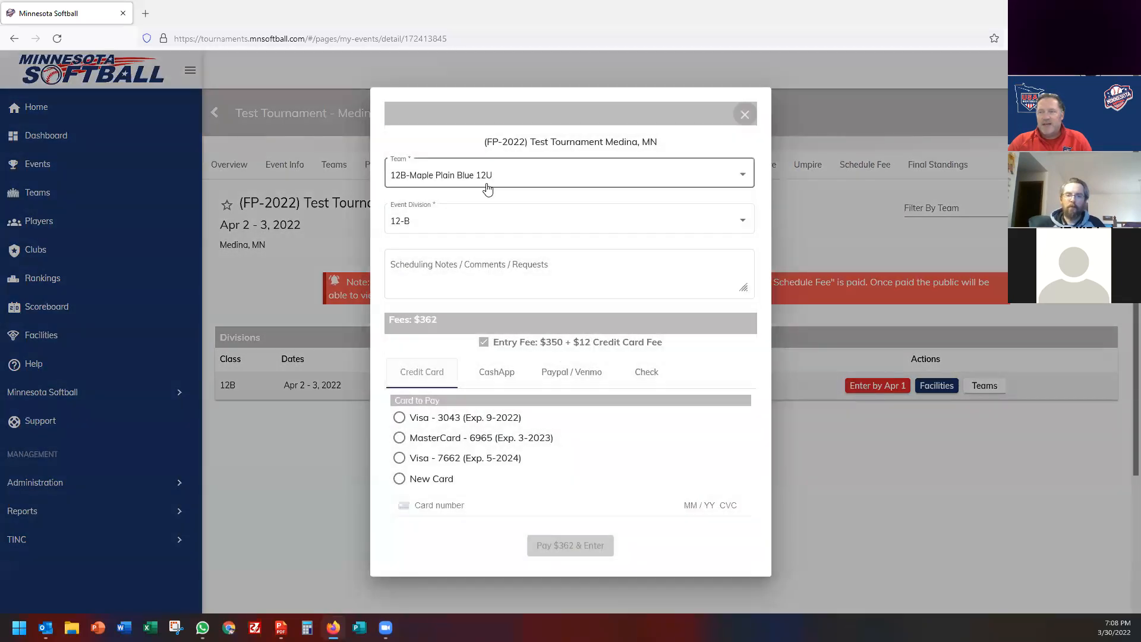
left_click(487, 181)
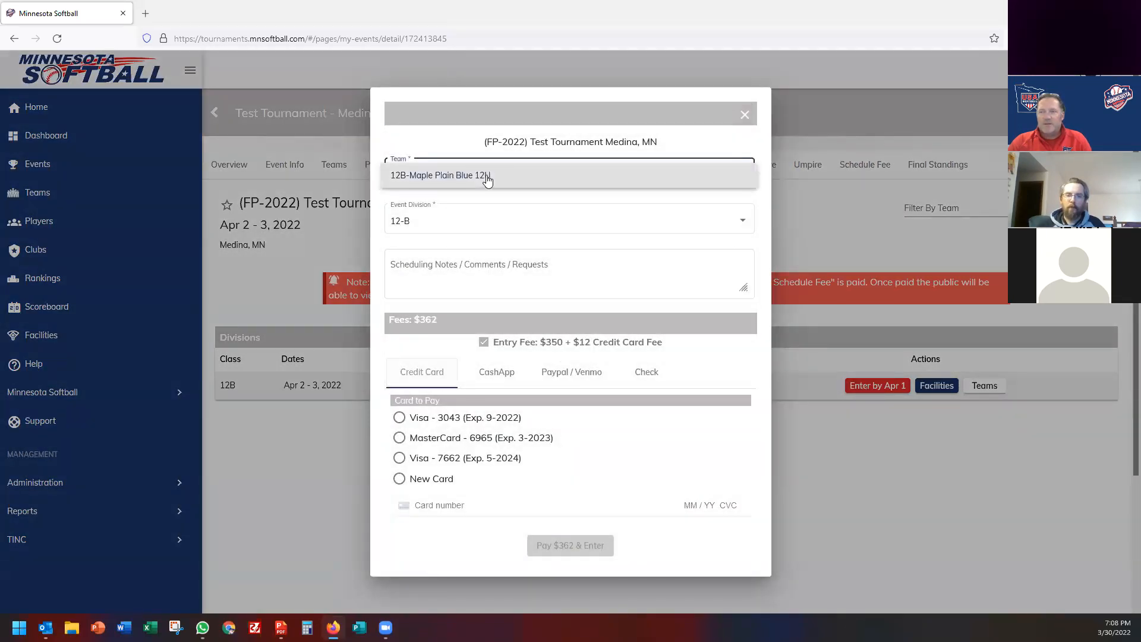
left_click(487, 181)
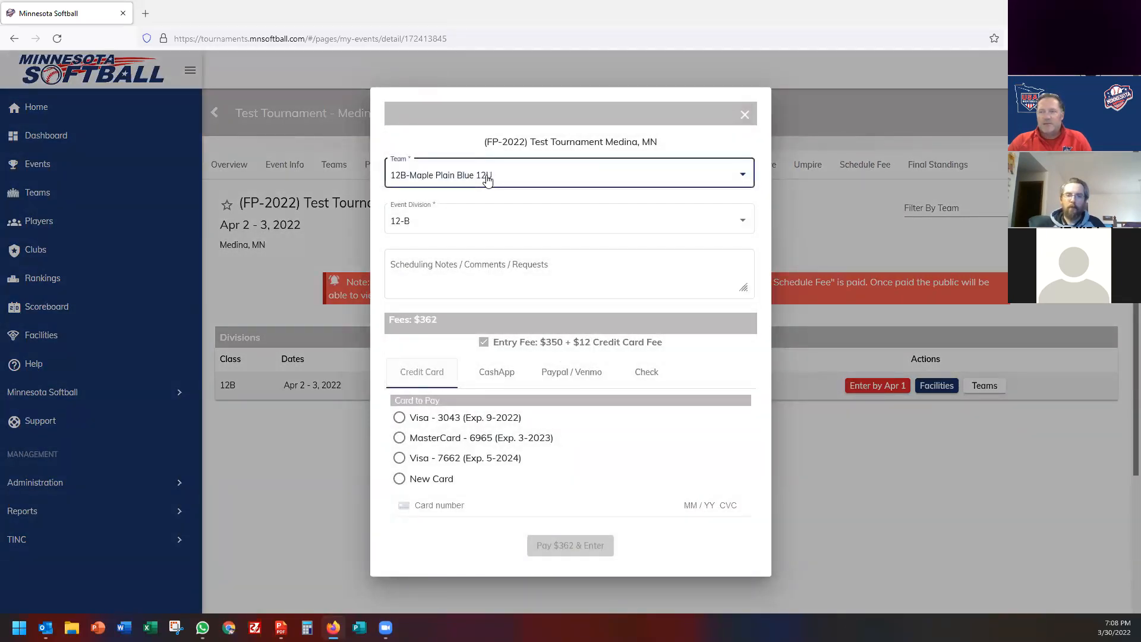
left_click(470, 230)
left_click(471, 226)
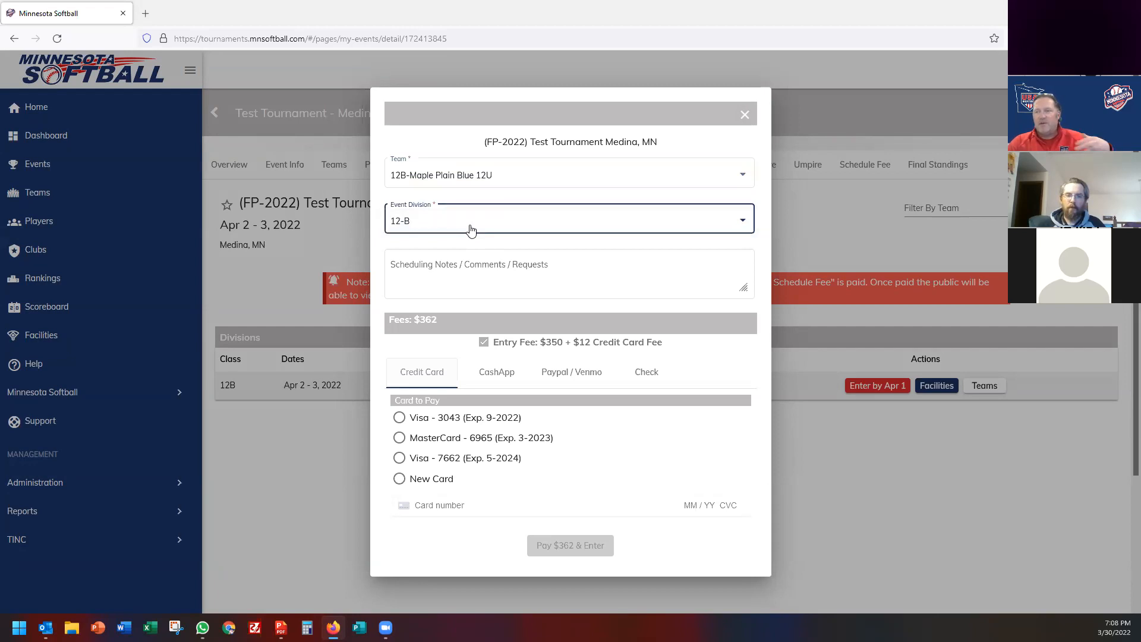
left_click(514, 281)
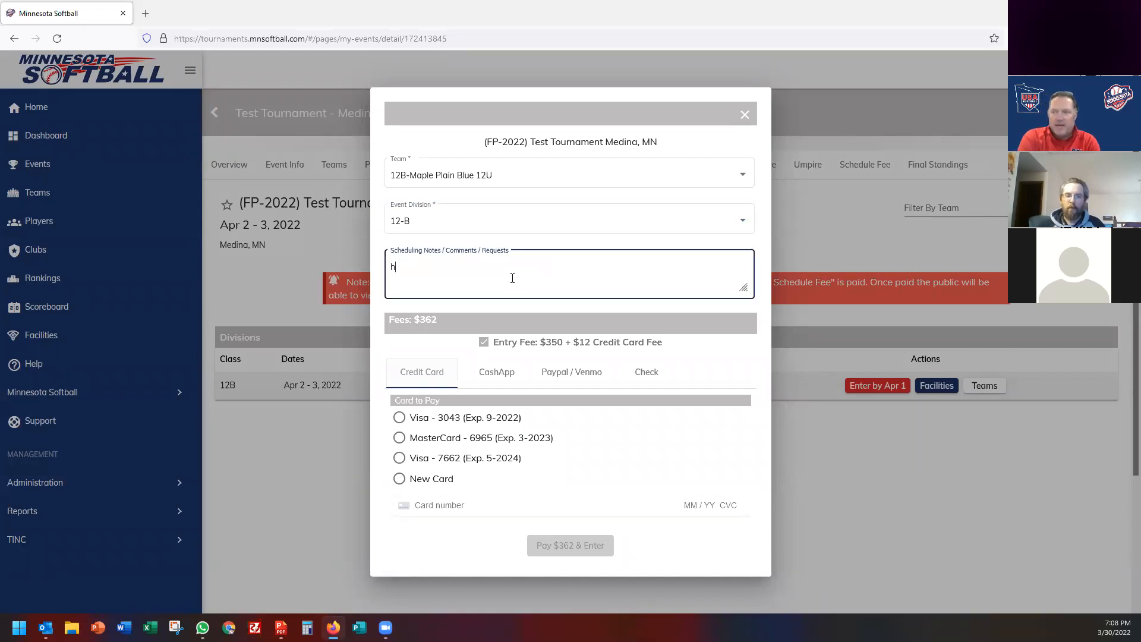
type("hey were dri")
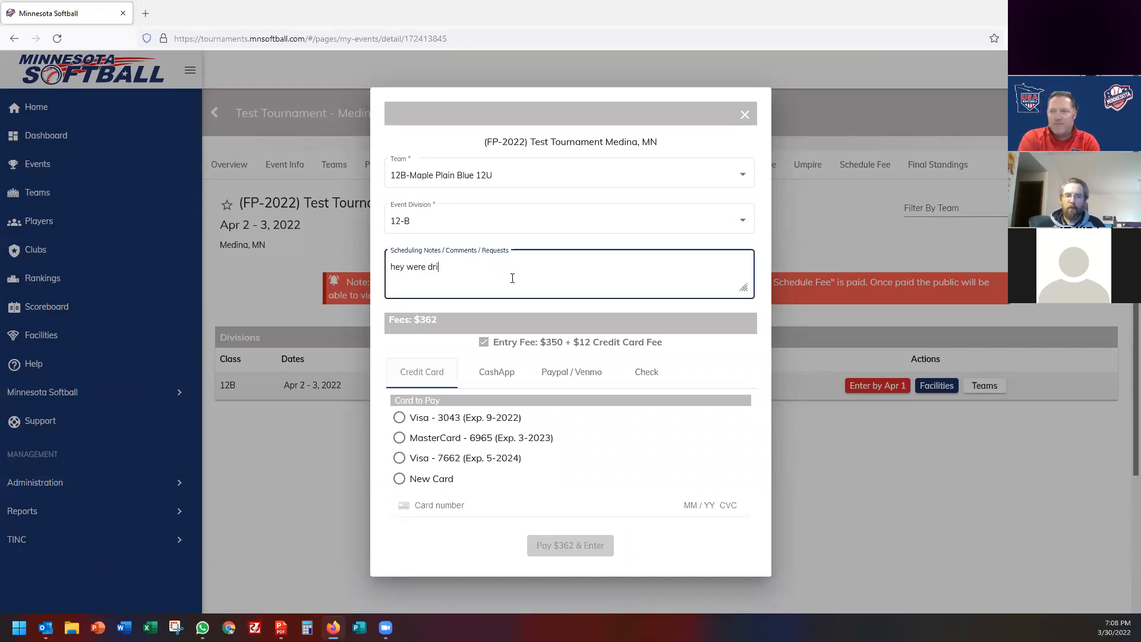
type("ving from H")
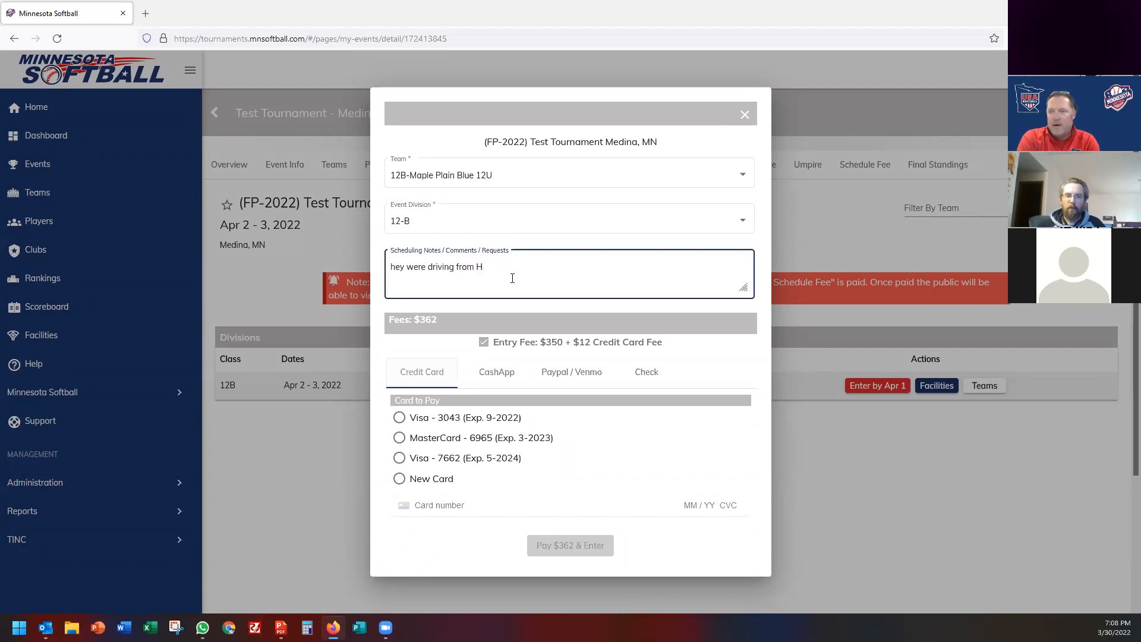
type("awaii gl")
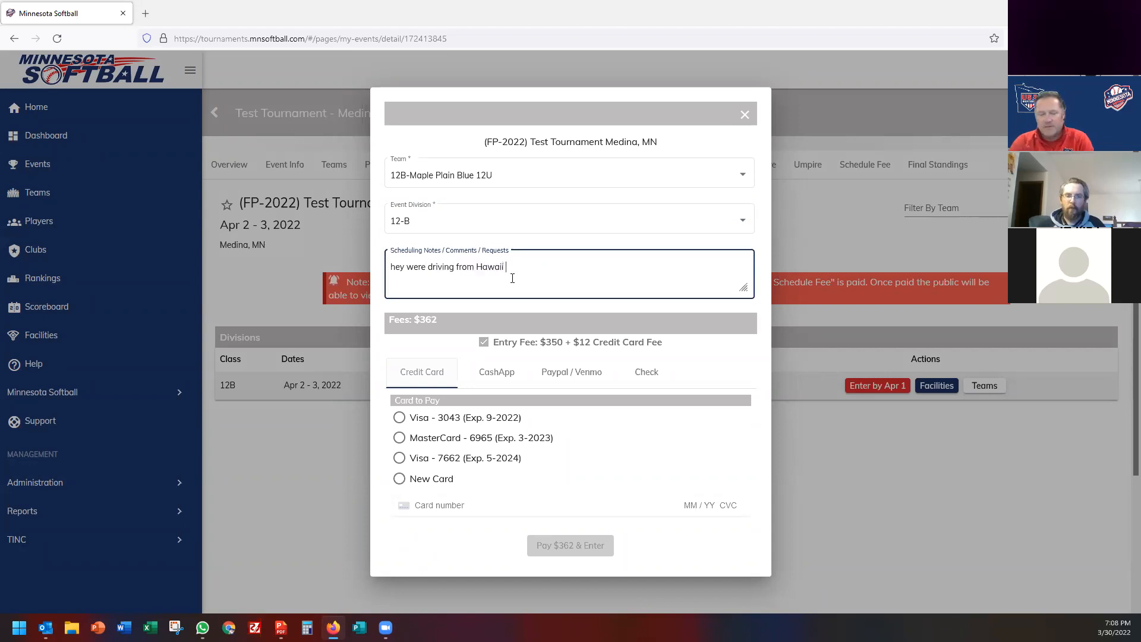
type("te start")
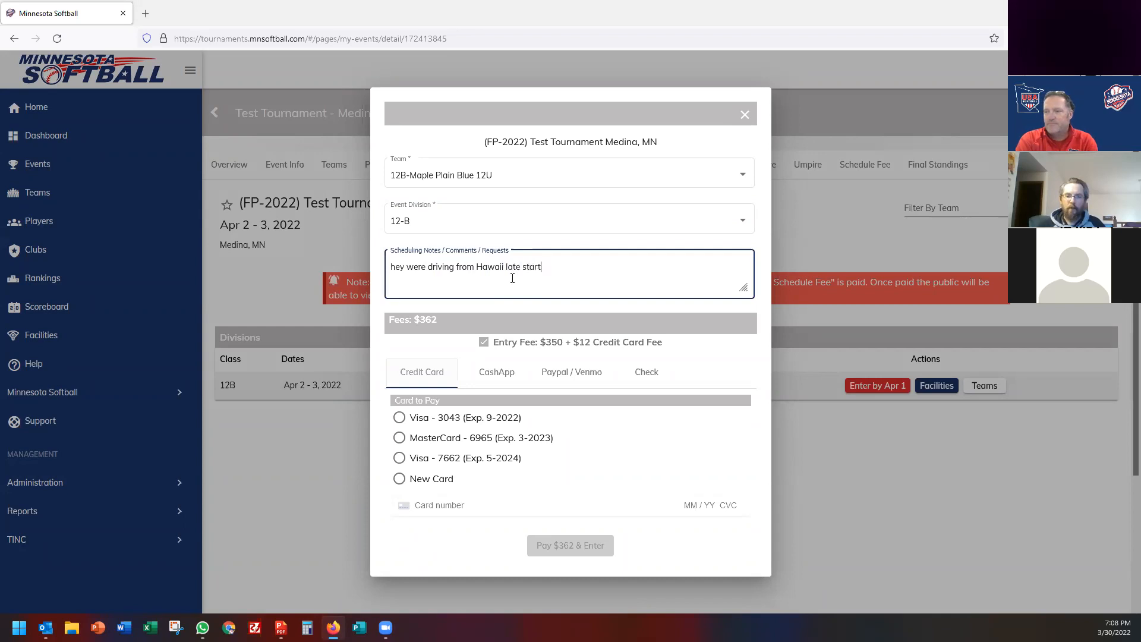
type(" plz")
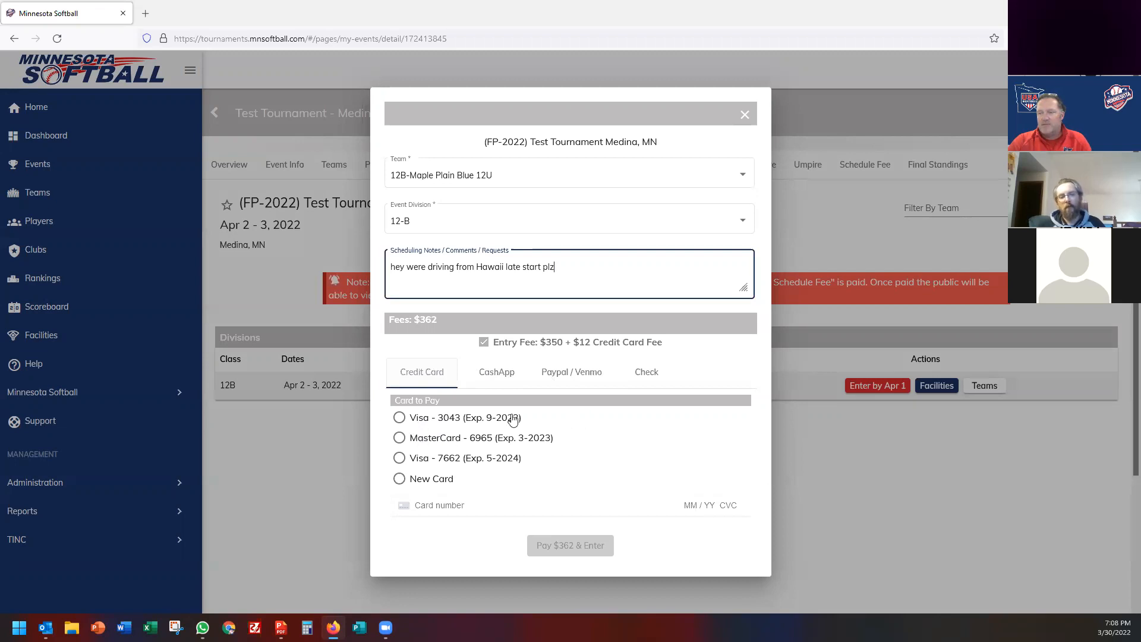
Review the Credit Card, CashApp, PayPal/Venmo and Check payment options.
left_click(429, 485)
left_click(430, 500)
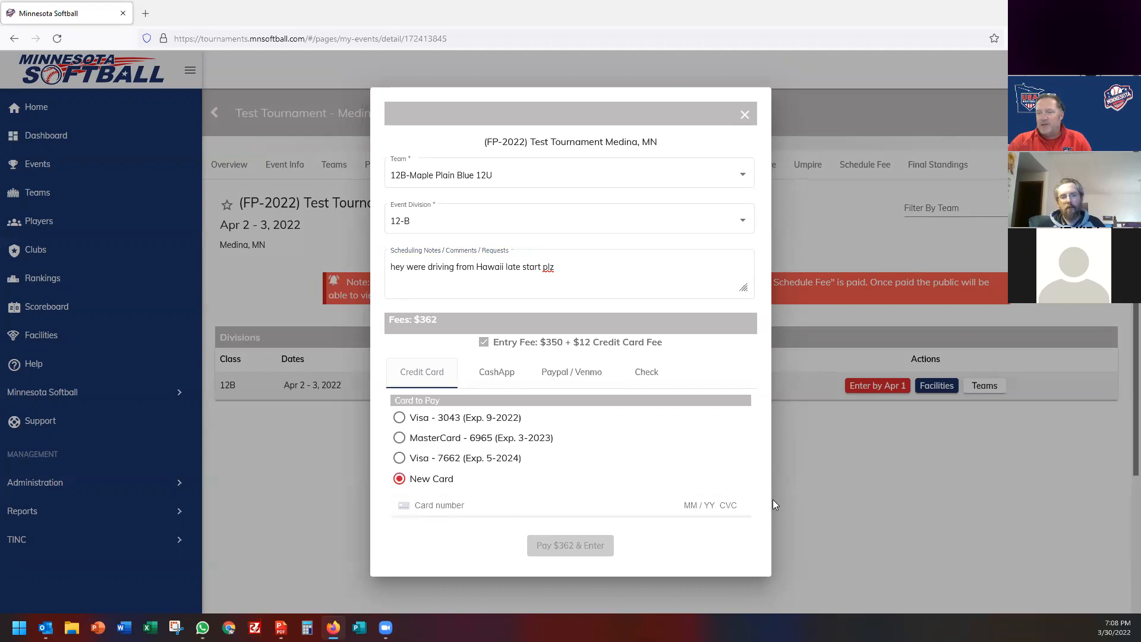
left_click(687, 502)
left_click(492, 378)
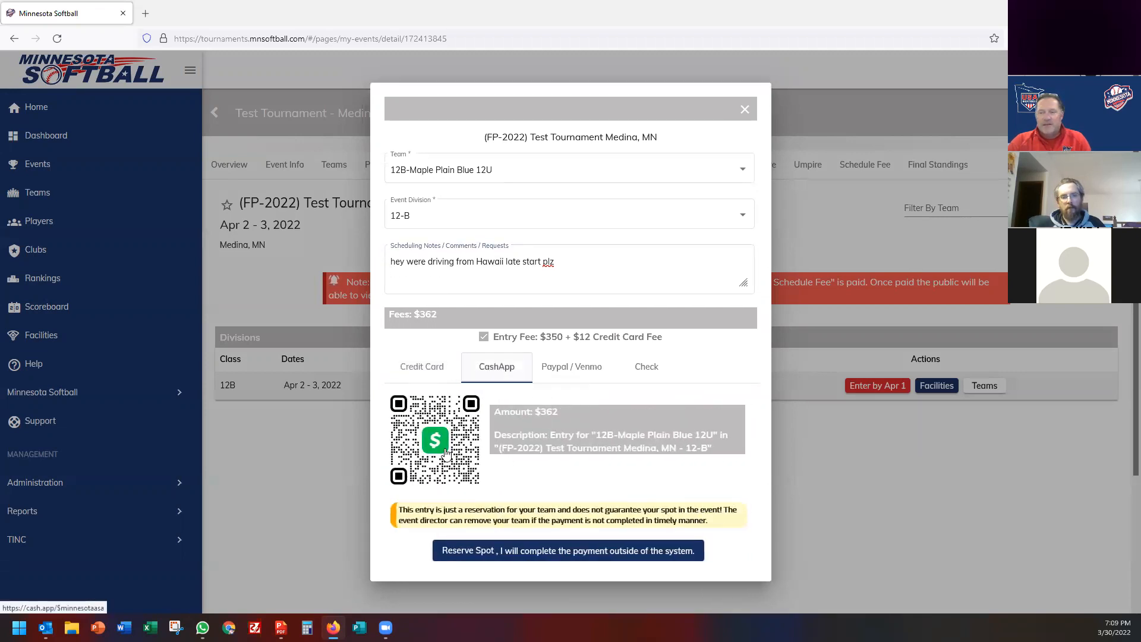
left_click(573, 373)
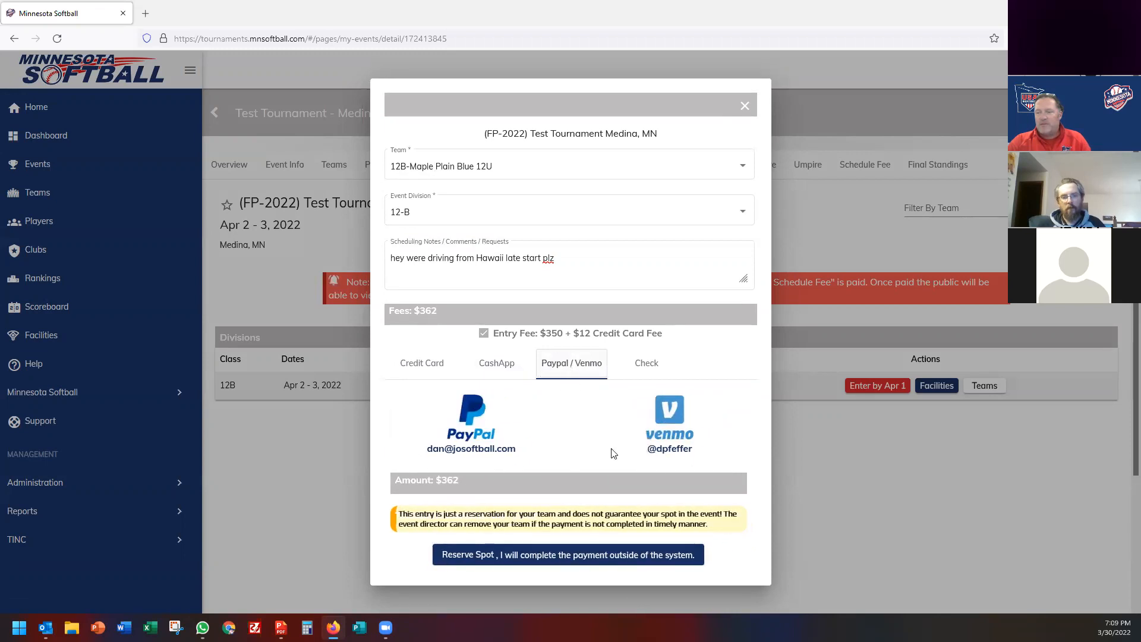
left_click(641, 360)
scroll(608, 390, "down", 1)
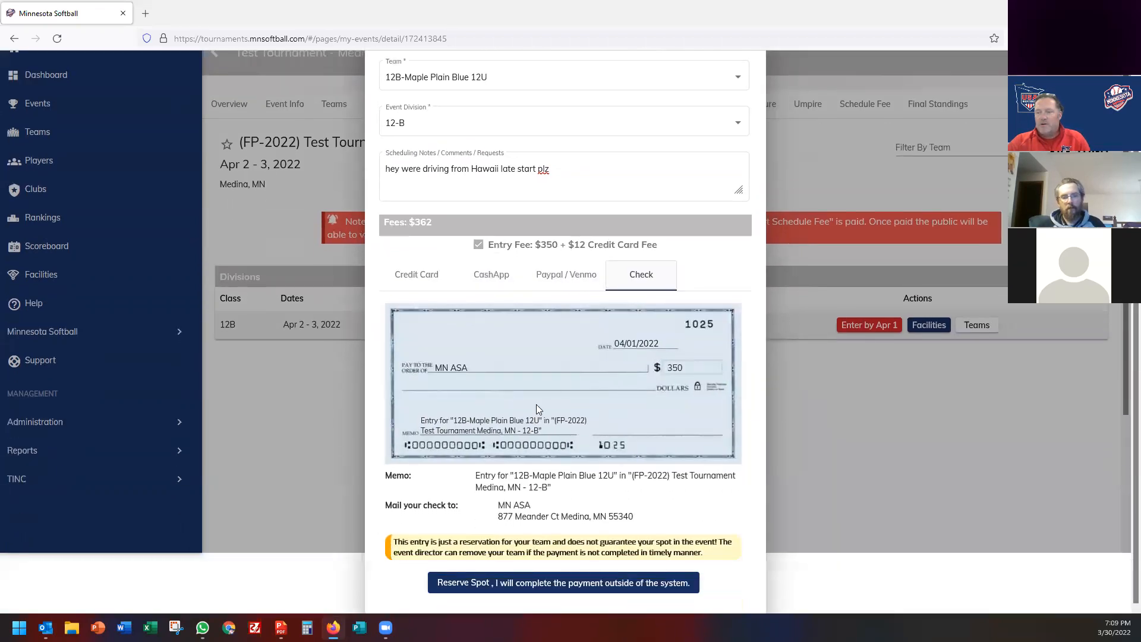
left_click(425, 278)
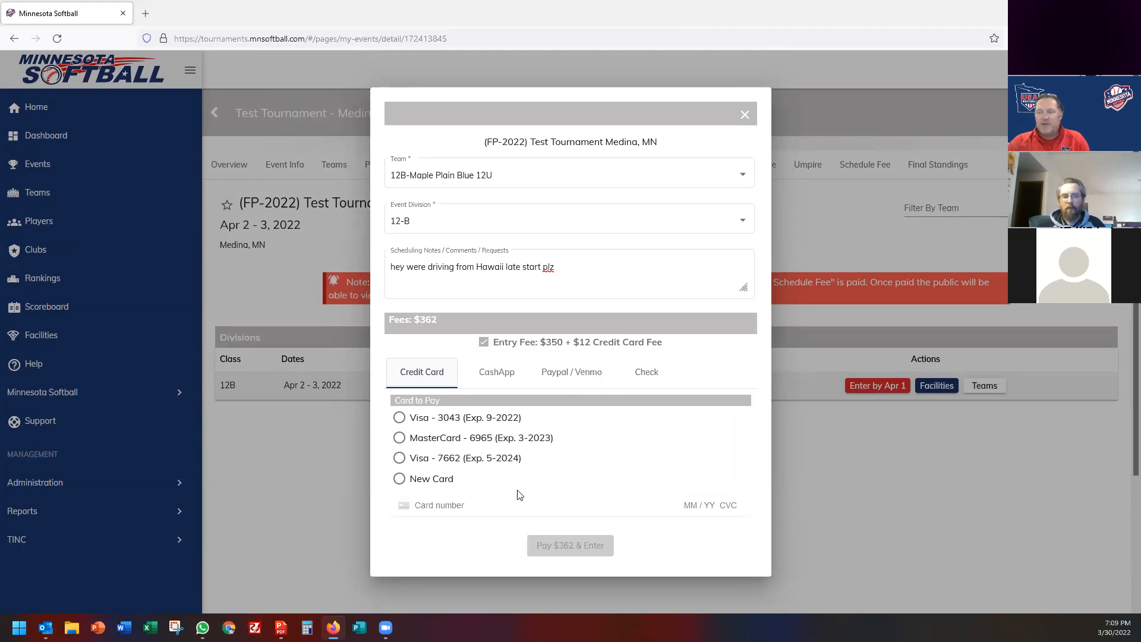
left_click(494, 373)
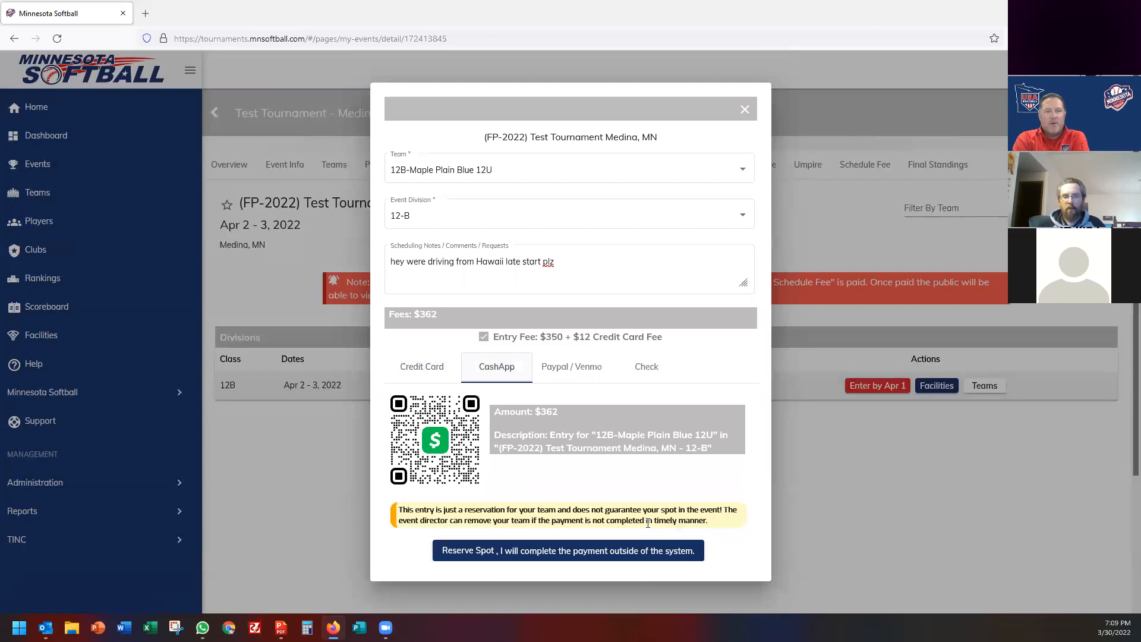
left_click(571, 369)
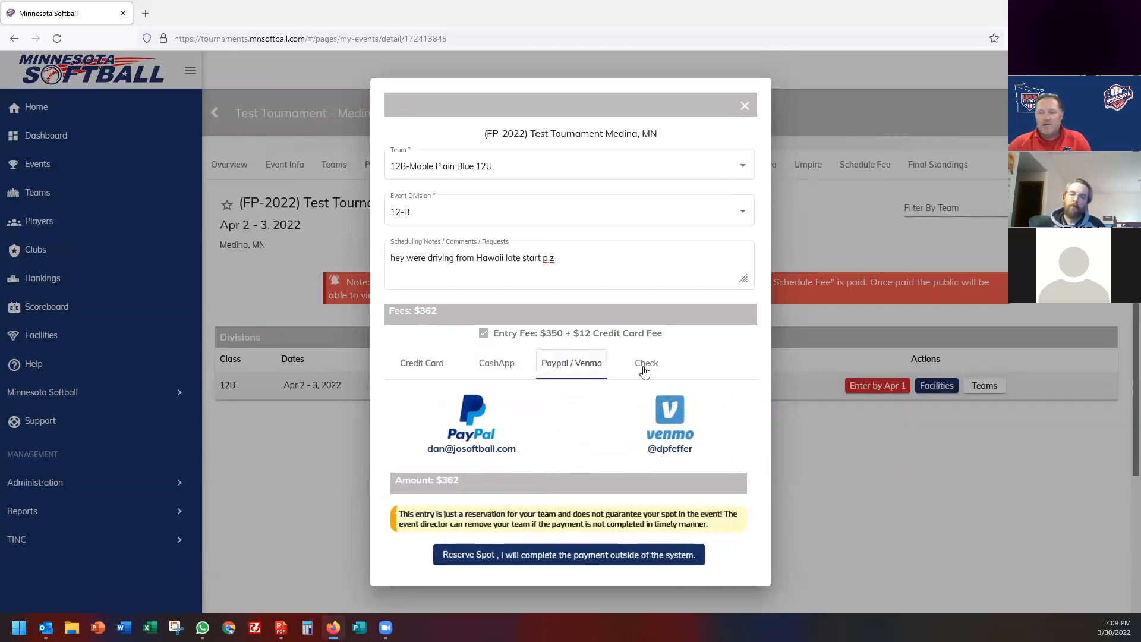
left_click(644, 369)
scroll(622, 433, "down", 3)
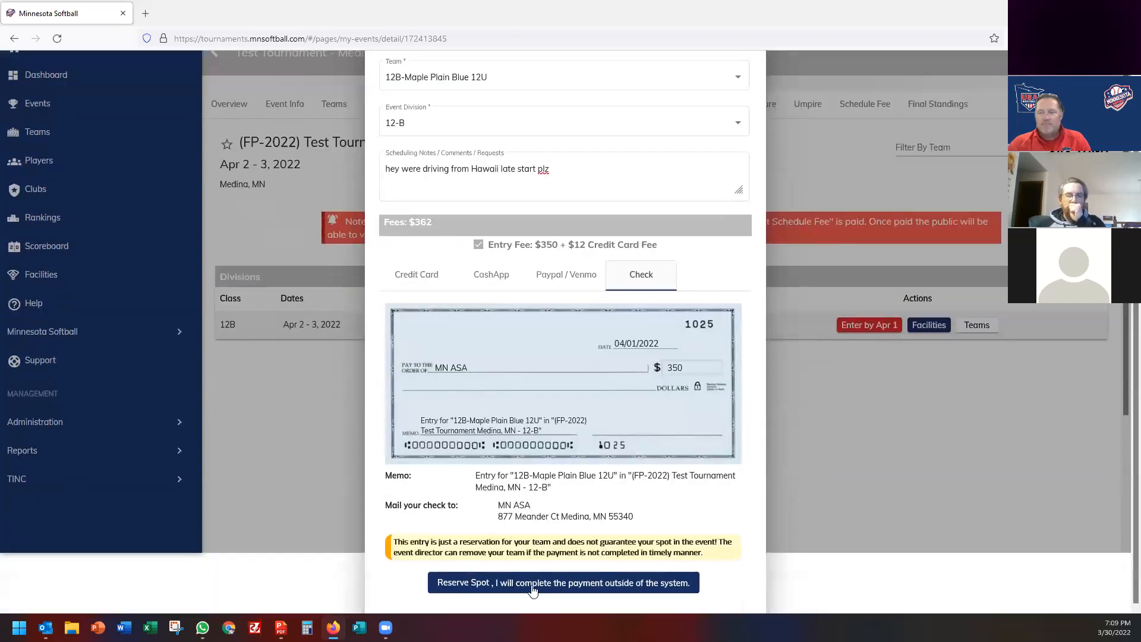
scroll(641, 337, "up", 1)
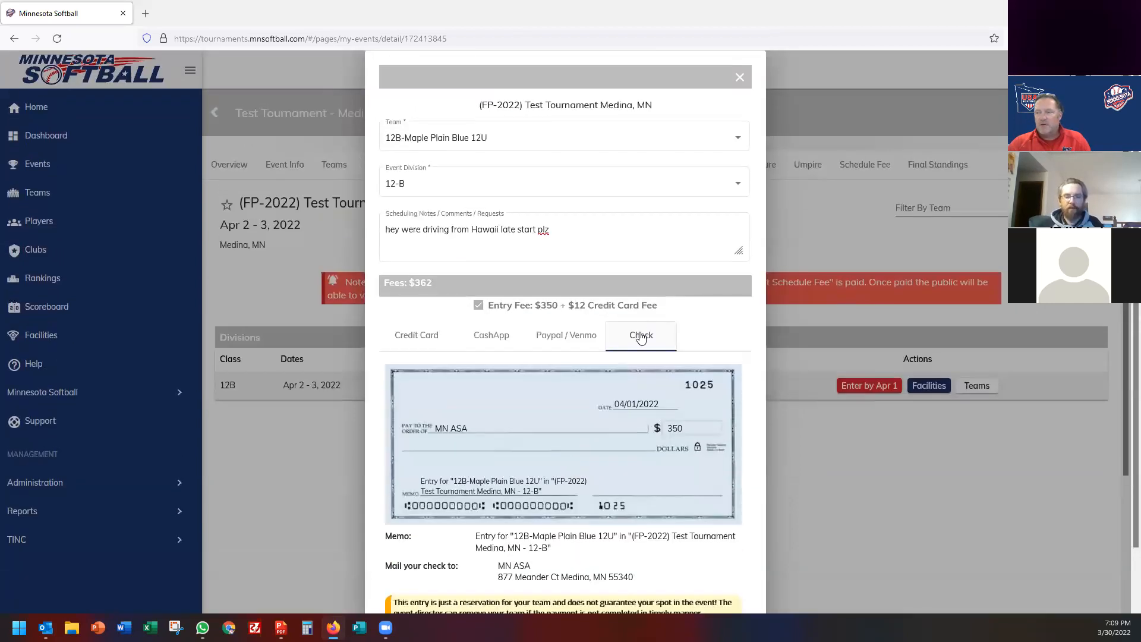
scroll(563, 461, "down", 1)
Reserve the spot paying outside the system, confirm, and view the 12B team list.
left_click(548, 585)
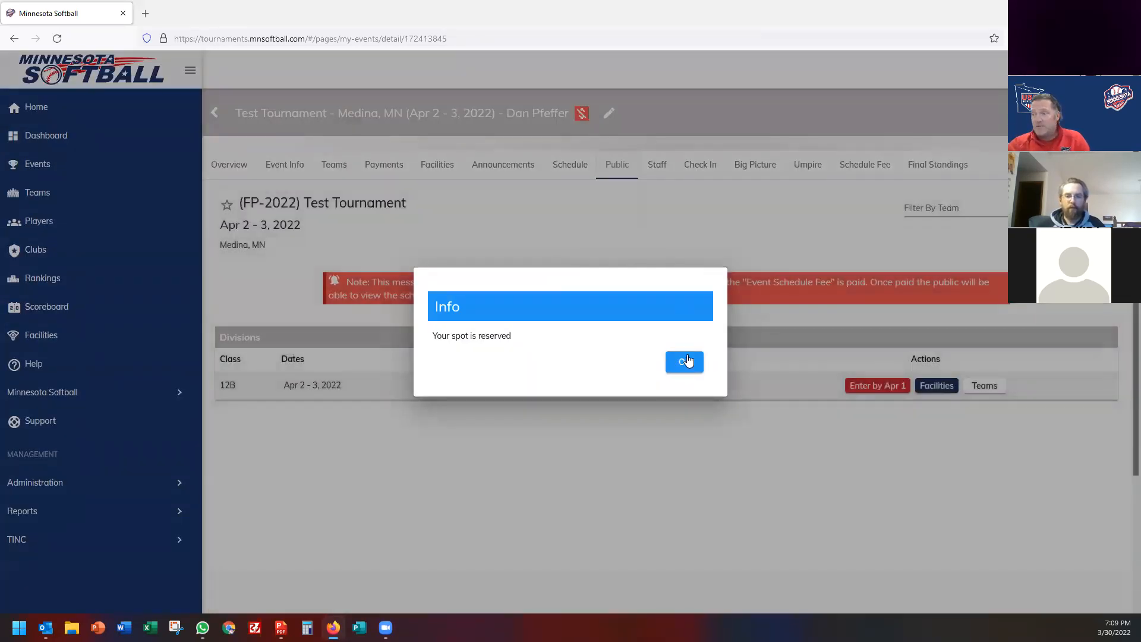
left_click(684, 362)
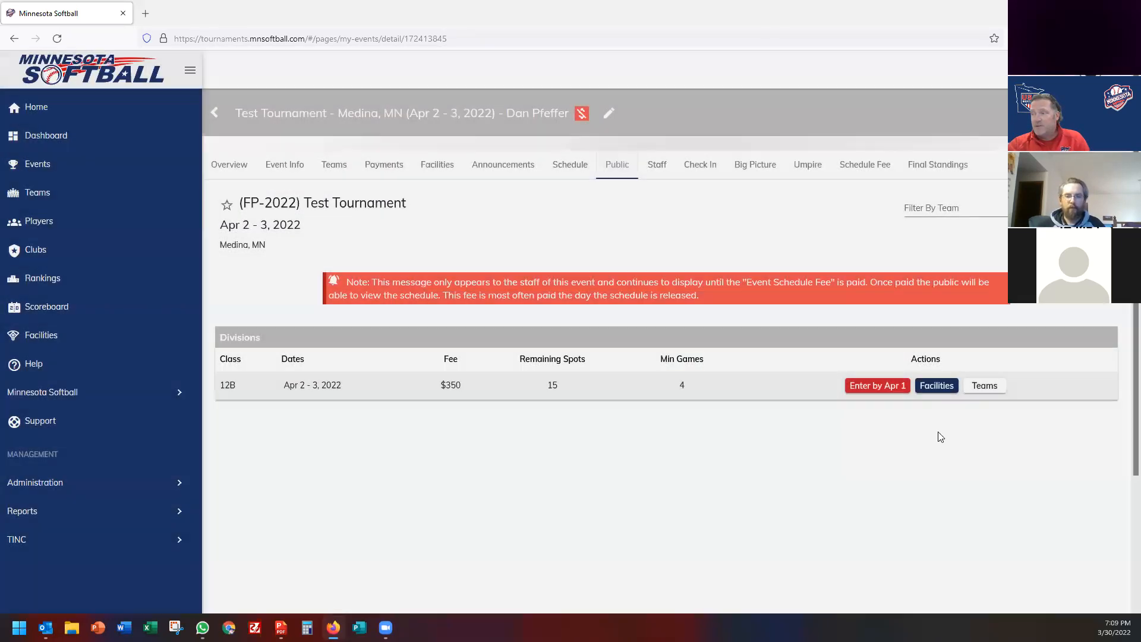
left_click(985, 386)
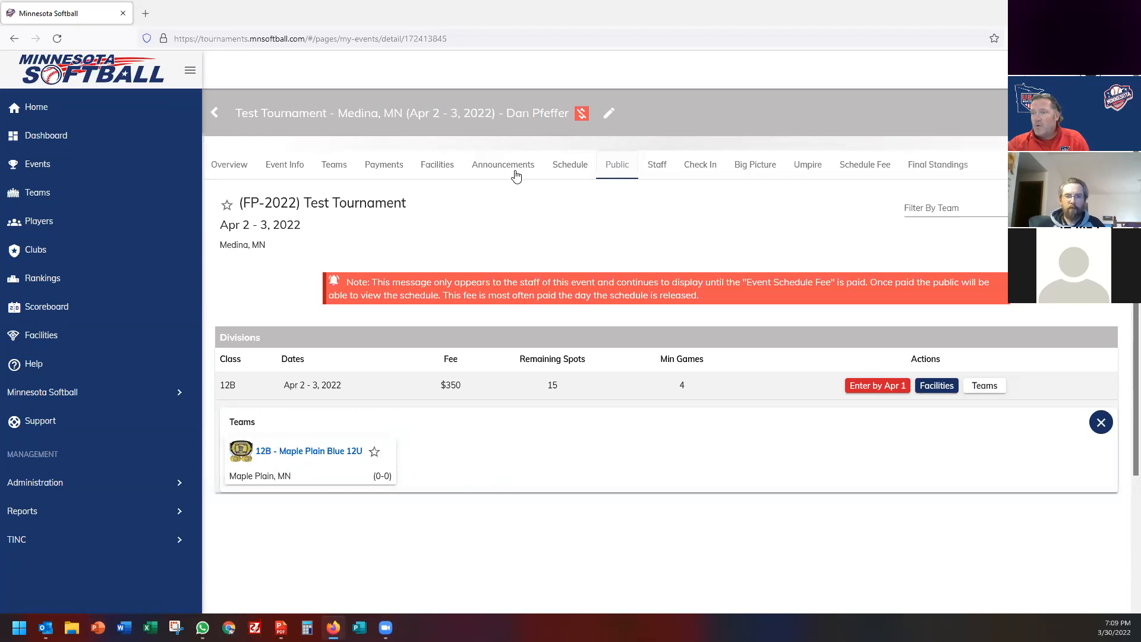
left_click(428, 170)
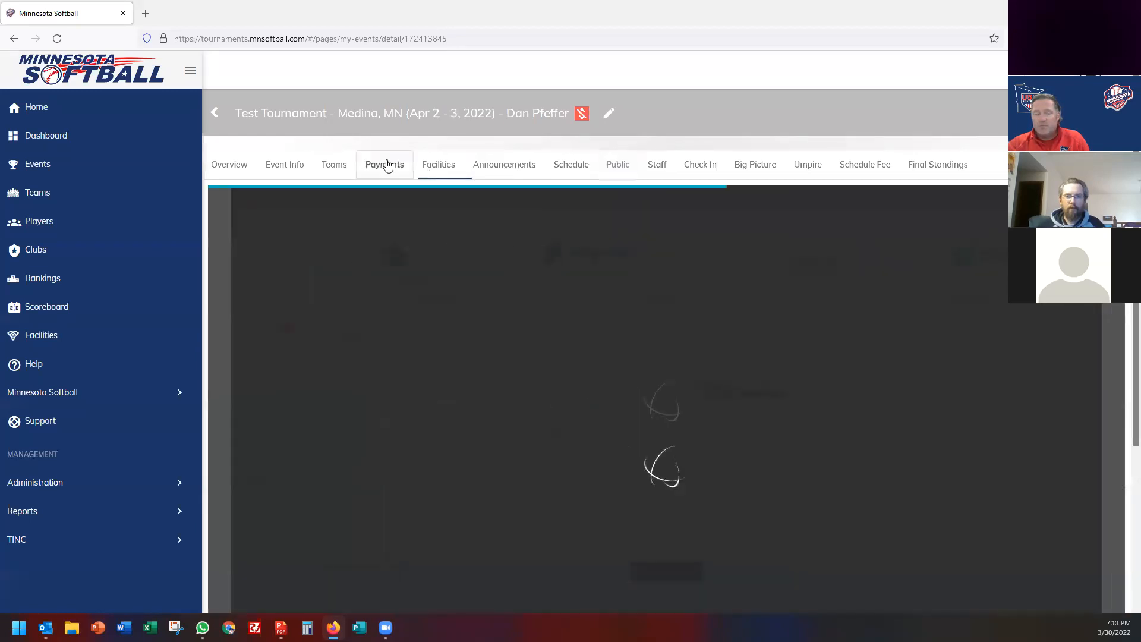
Review the PayPal, Venmo, Cash App and check payee fields in the payment profiles.
left_click(386, 165)
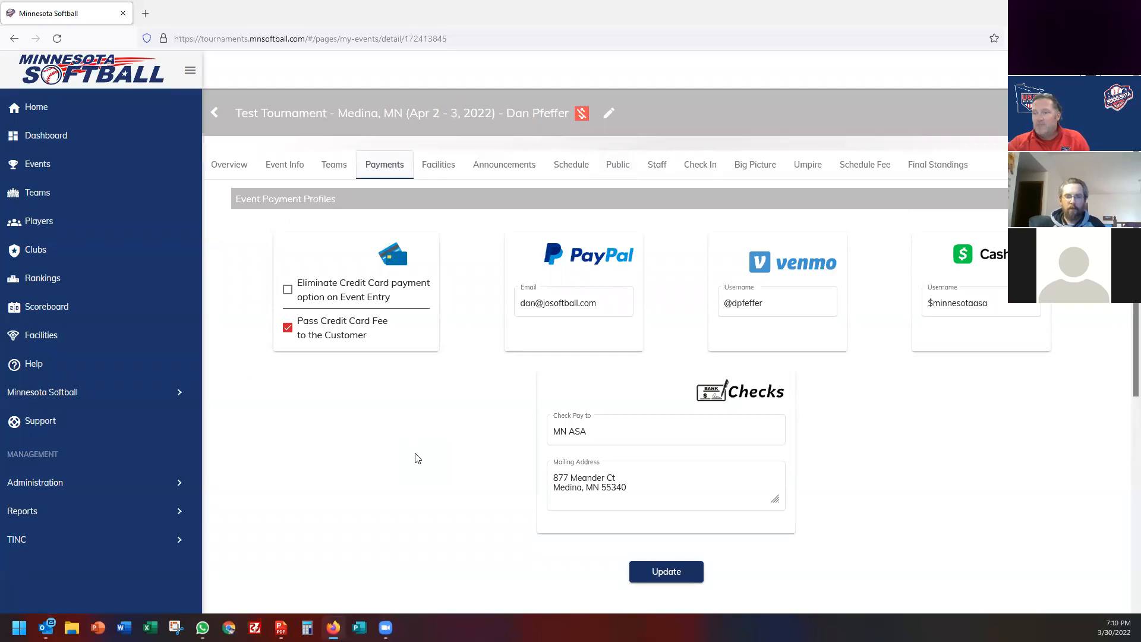
left_click(558, 304)
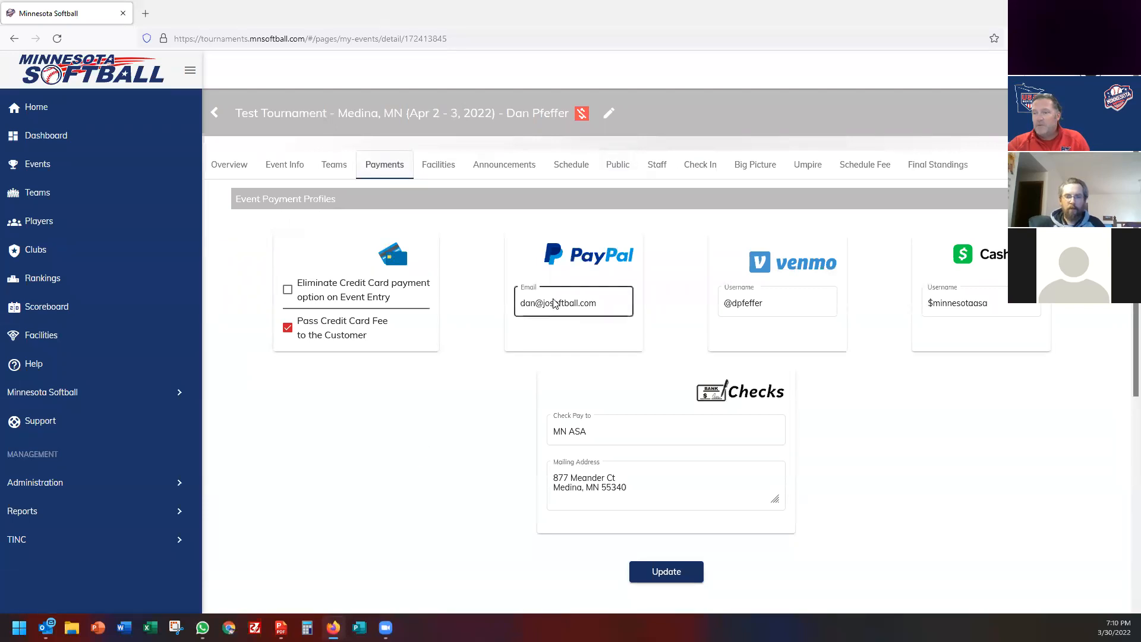
triple_click(558, 305)
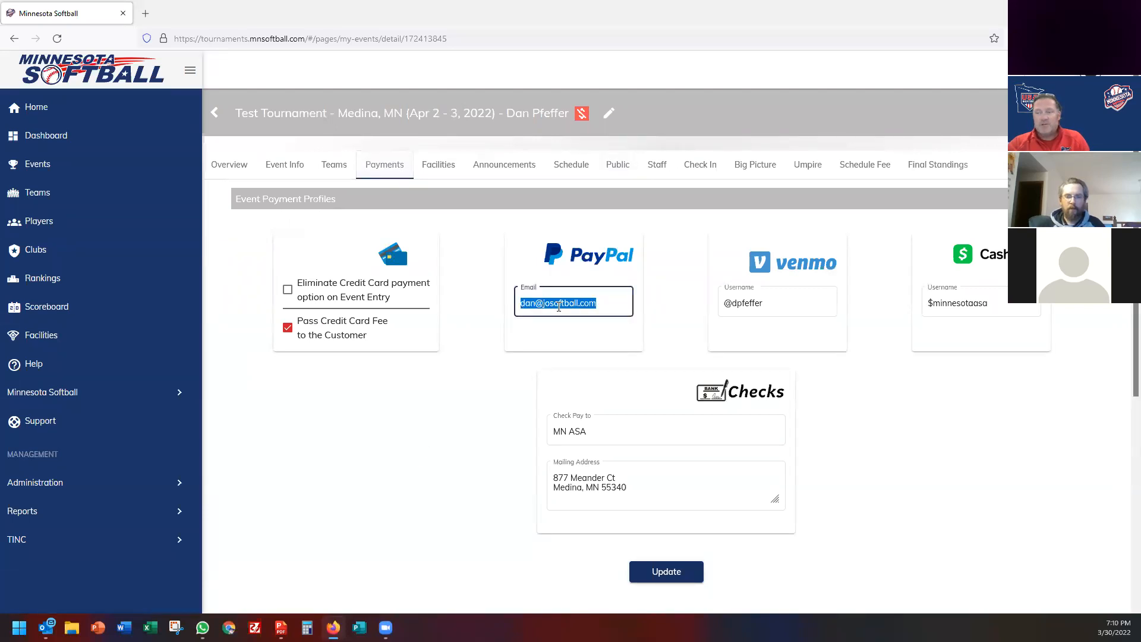
double_click(747, 303)
left_click(963, 302)
triple_click(964, 302)
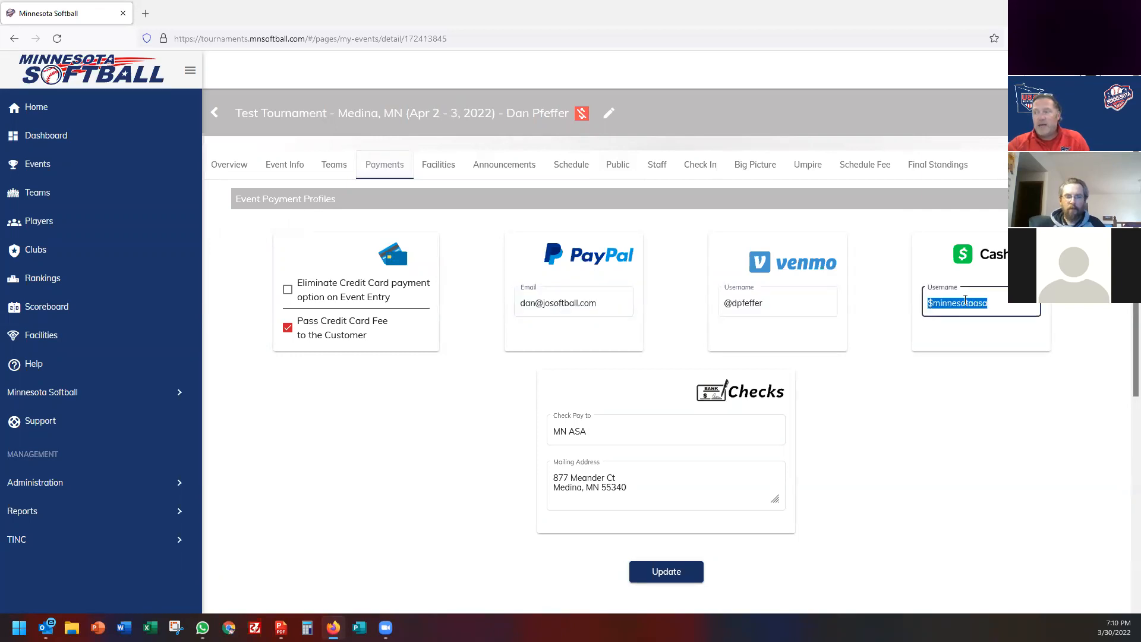
left_click(602, 432)
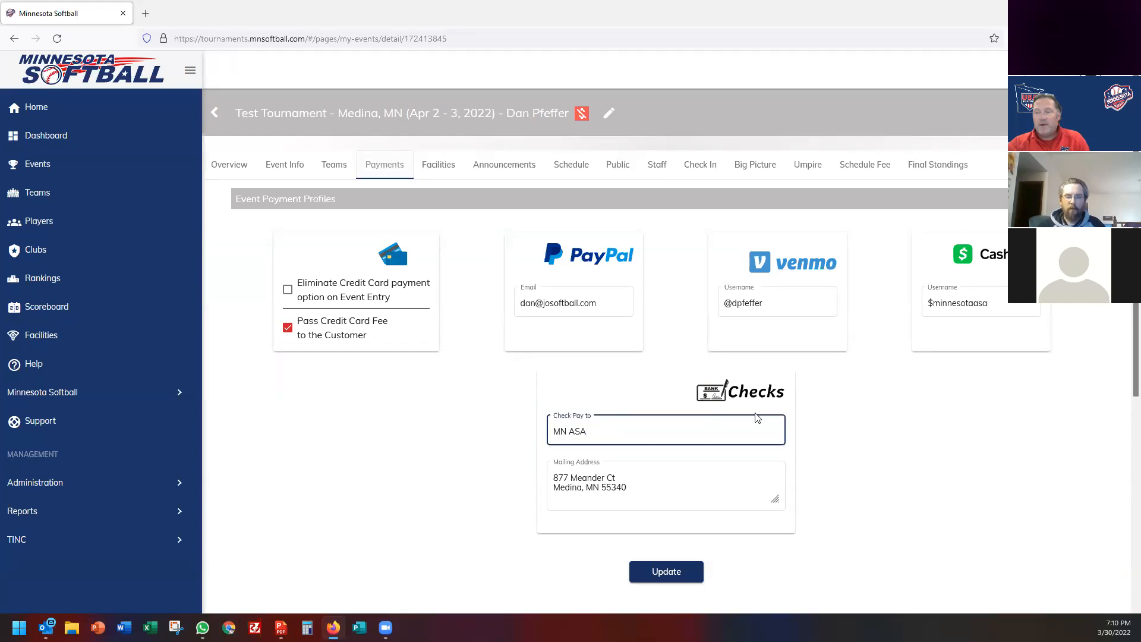
left_click(579, 492)
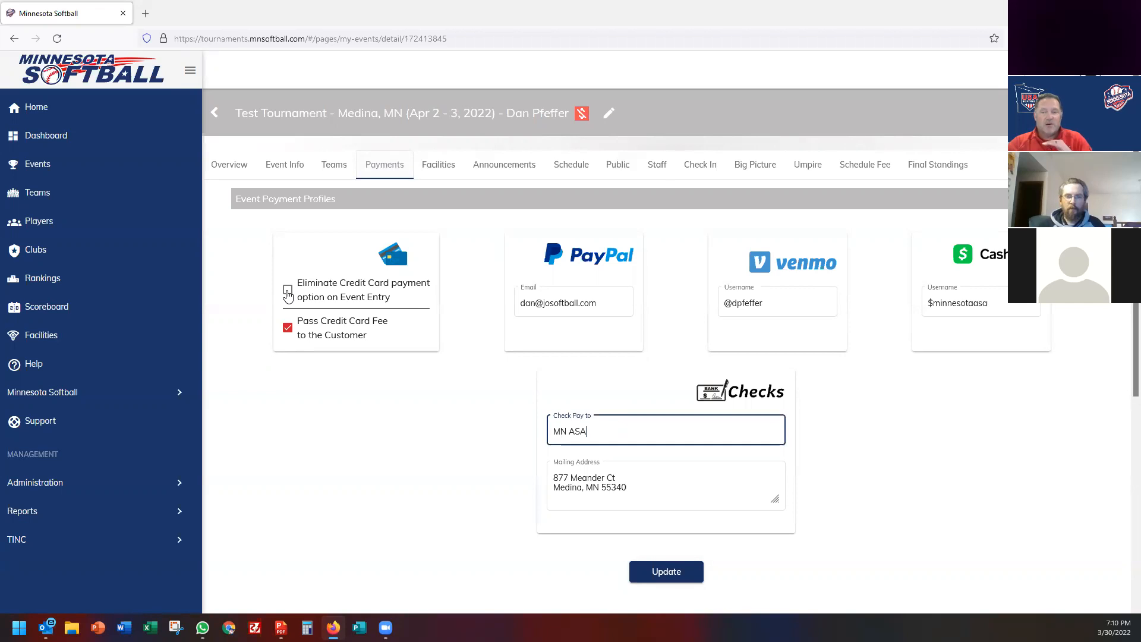
Toggle eliminating credit card payments on and back off, leaving it unchanged.
left_click(288, 293)
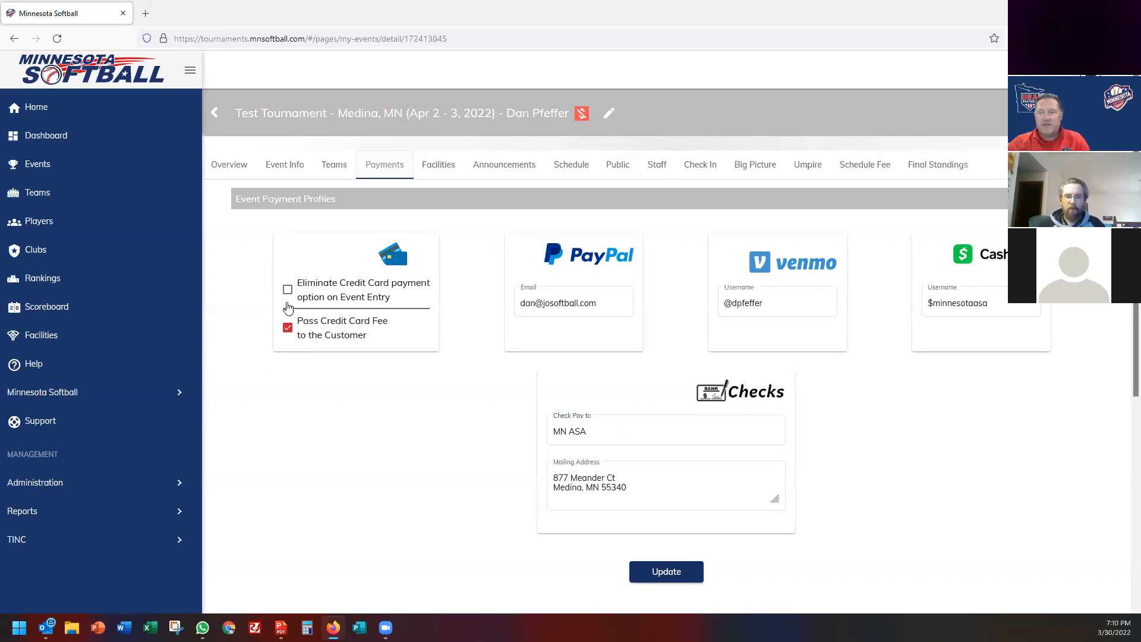
left_click(289, 291)
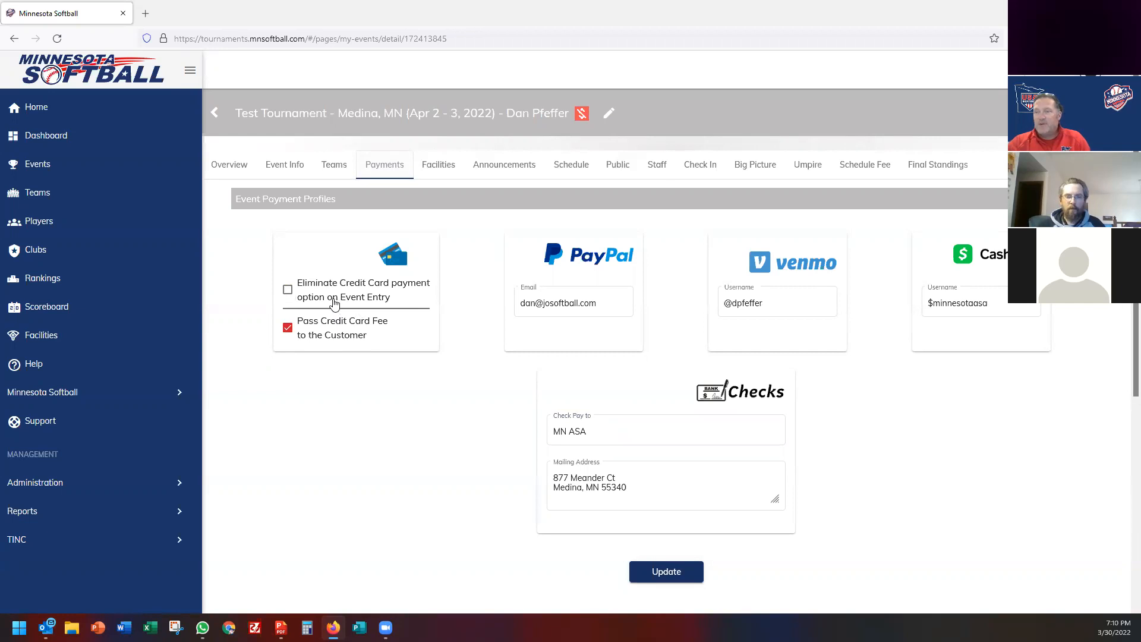
left_click(607, 114)
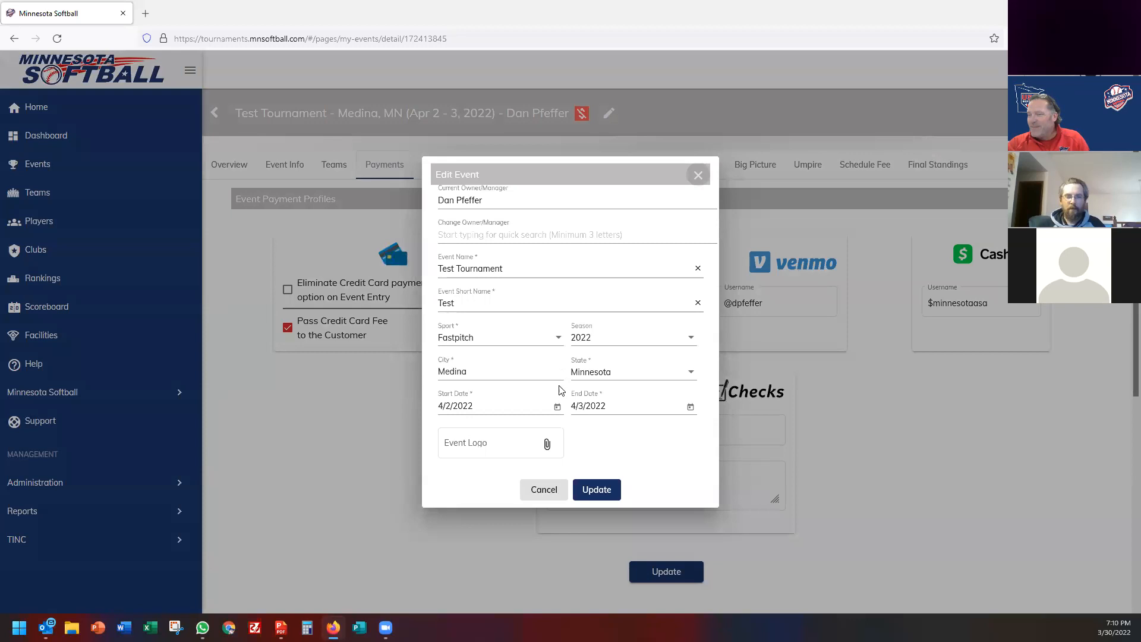
Move the 12-B cut date back to March 26, 2022, then view the public page and overview.
left_click(700, 175)
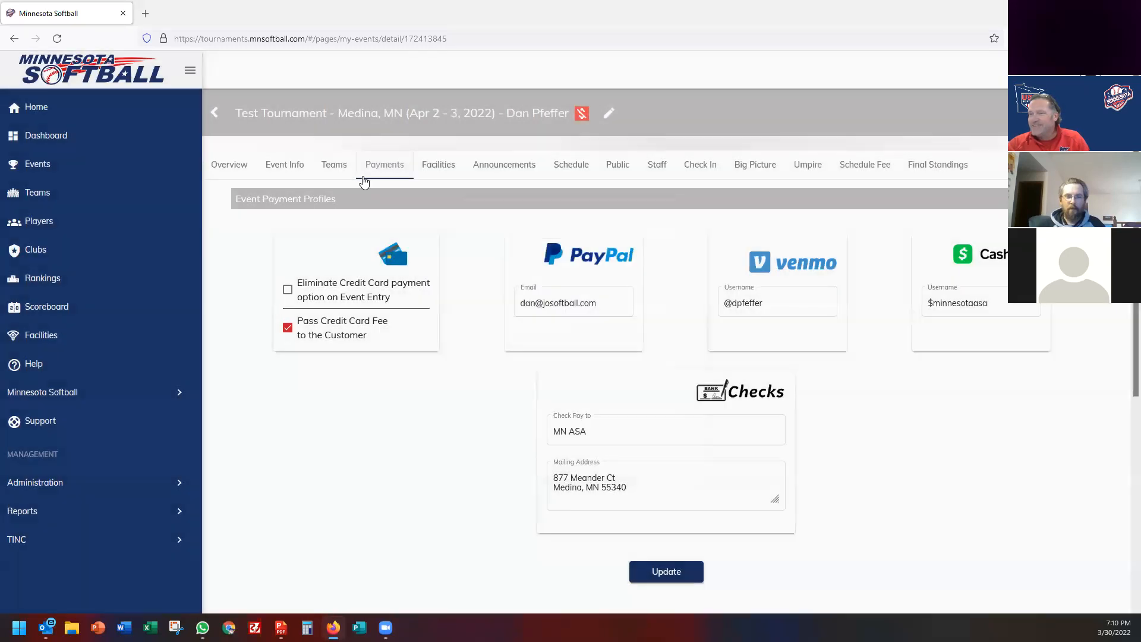
left_click(294, 171)
left_click(1024, 303)
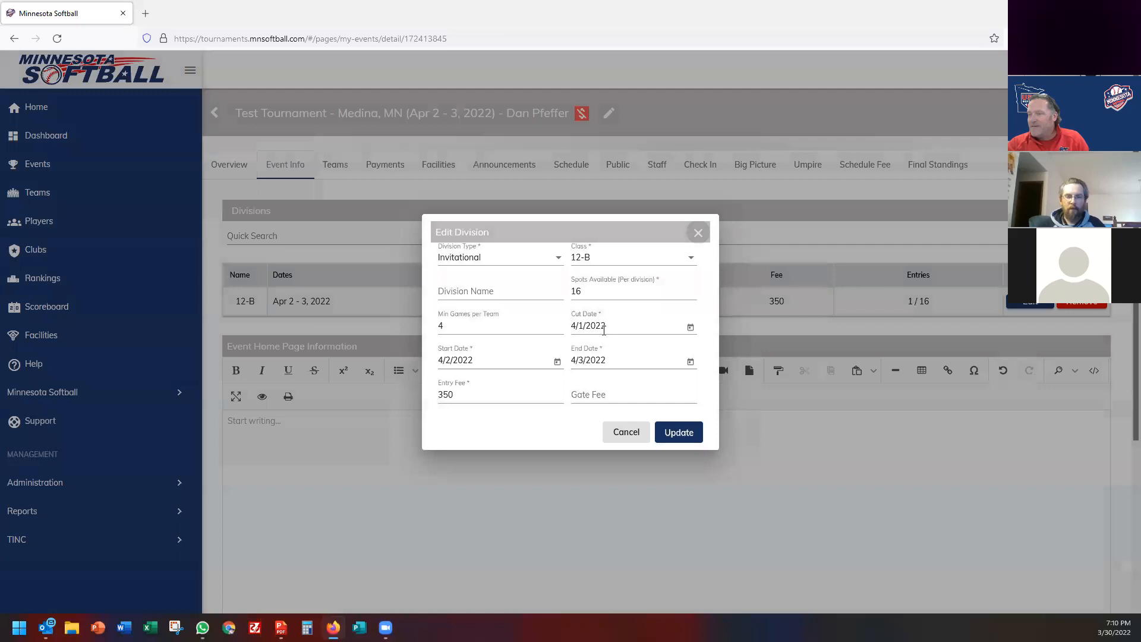
left_click(603, 326)
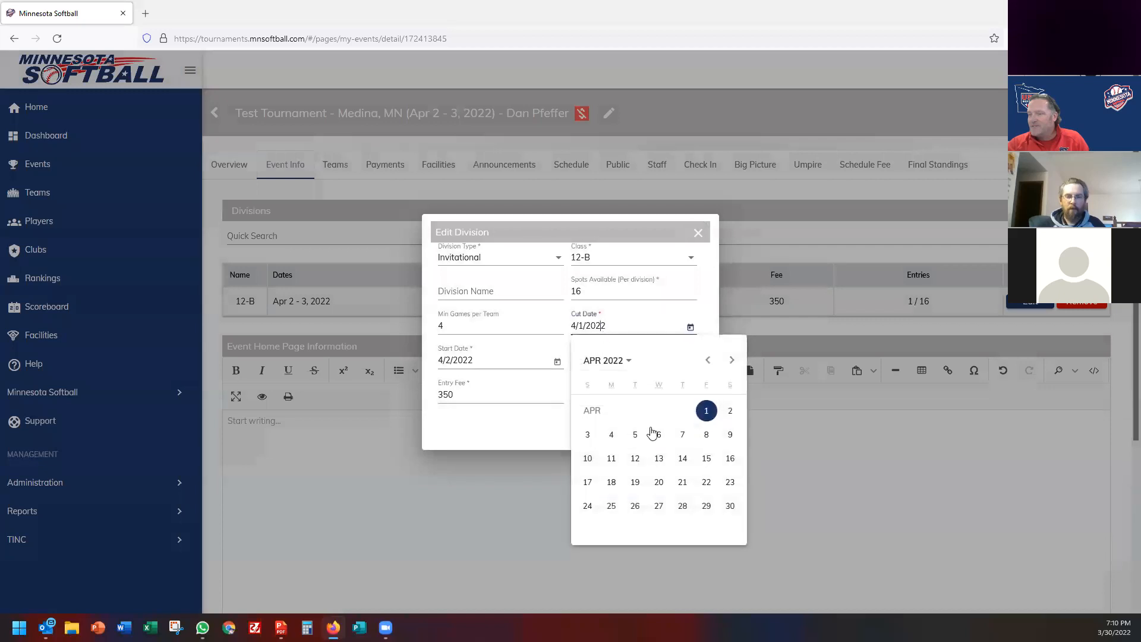
left_click(708, 360)
left_click(730, 506)
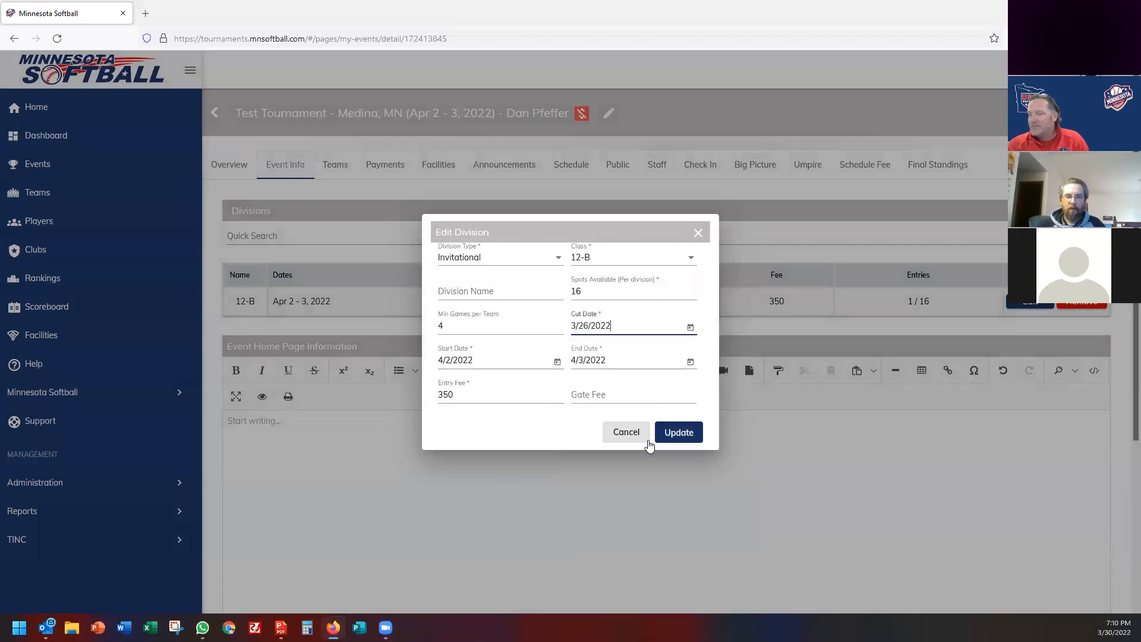
left_click(677, 433)
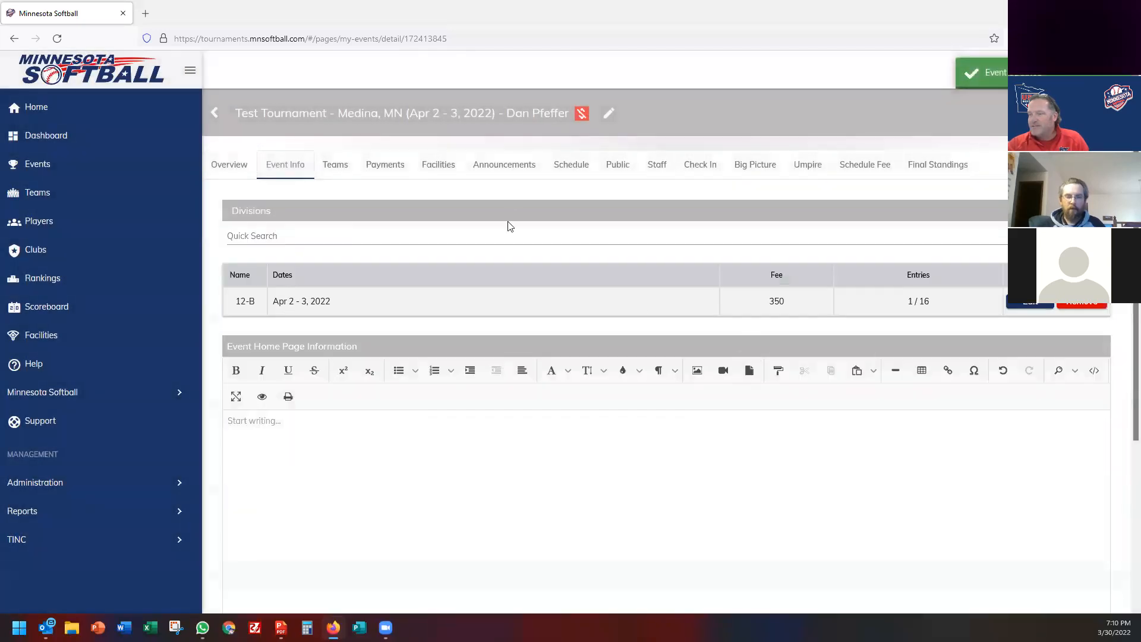
left_click(617, 167)
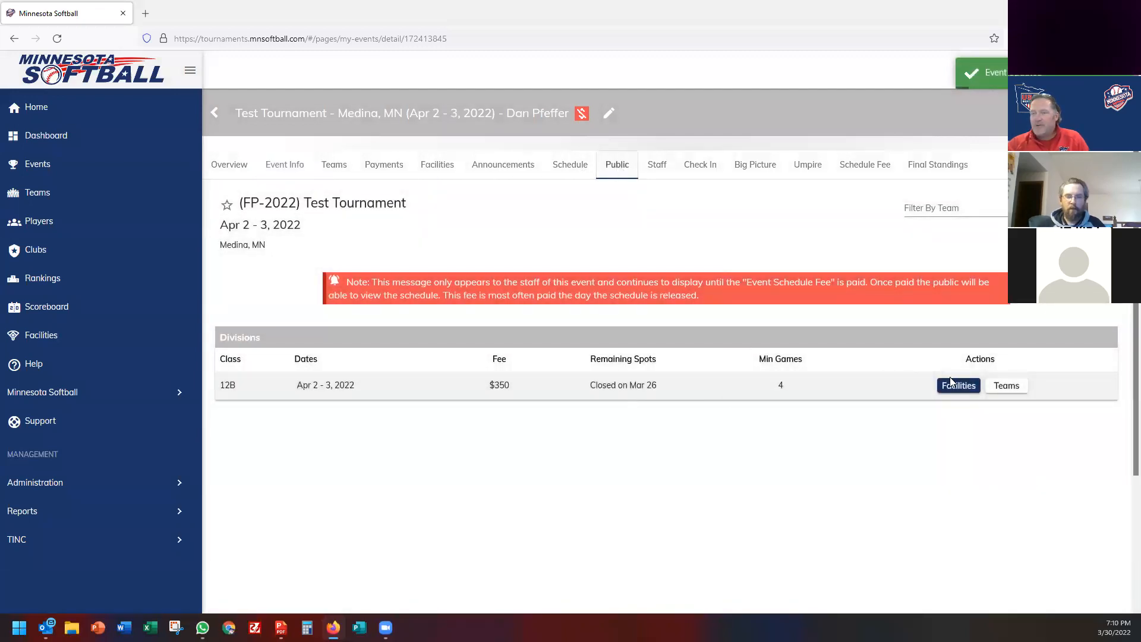
left_click(241, 168)
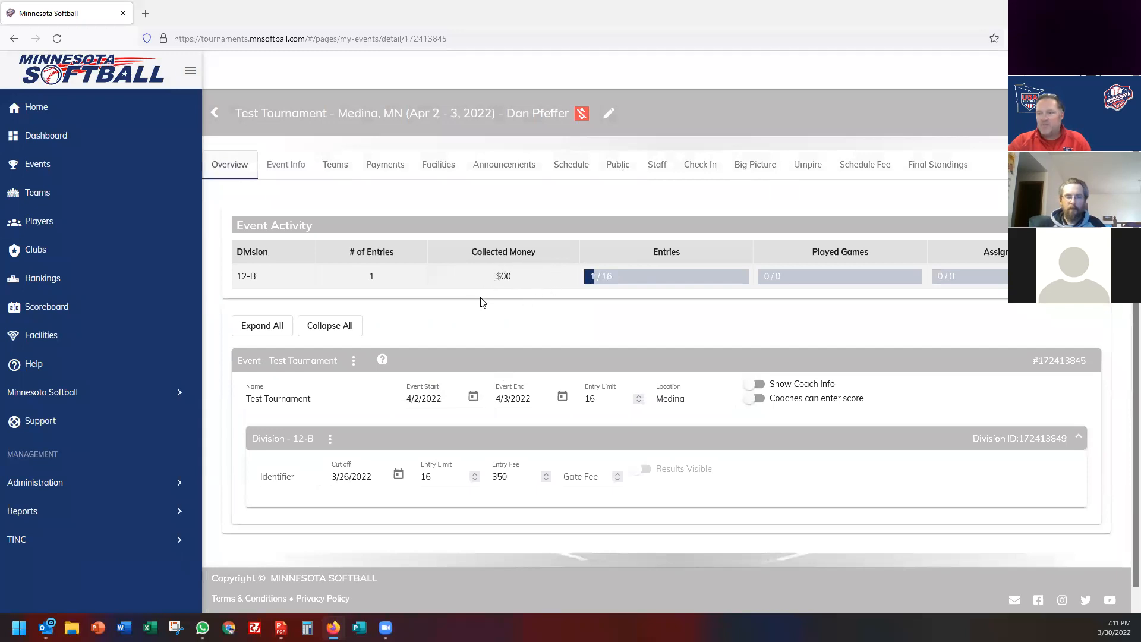
Edit the 12-B division on Event Info and save its class as 12-B/C.
scroll(486, 324, "down", 1)
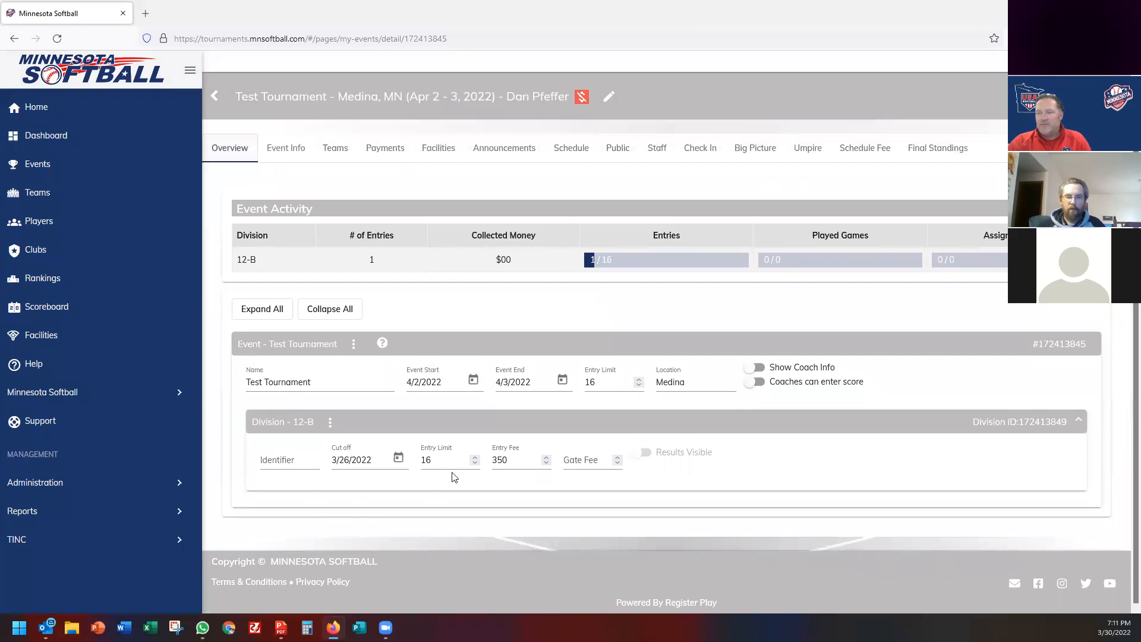
left_click(280, 146)
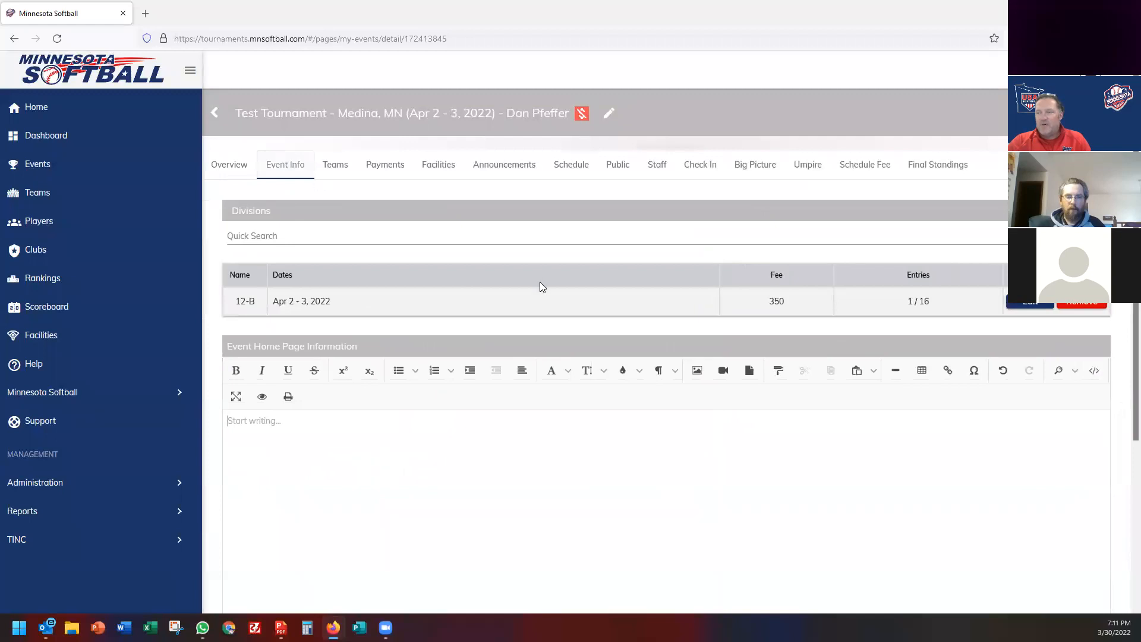
left_click(1034, 305)
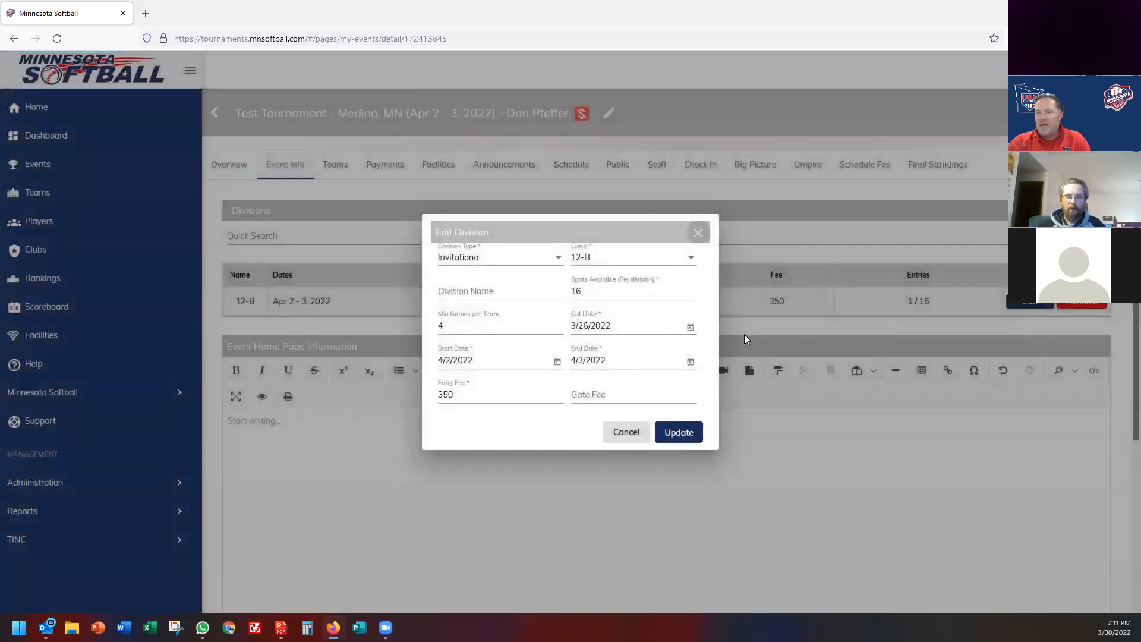
left_click(587, 260)
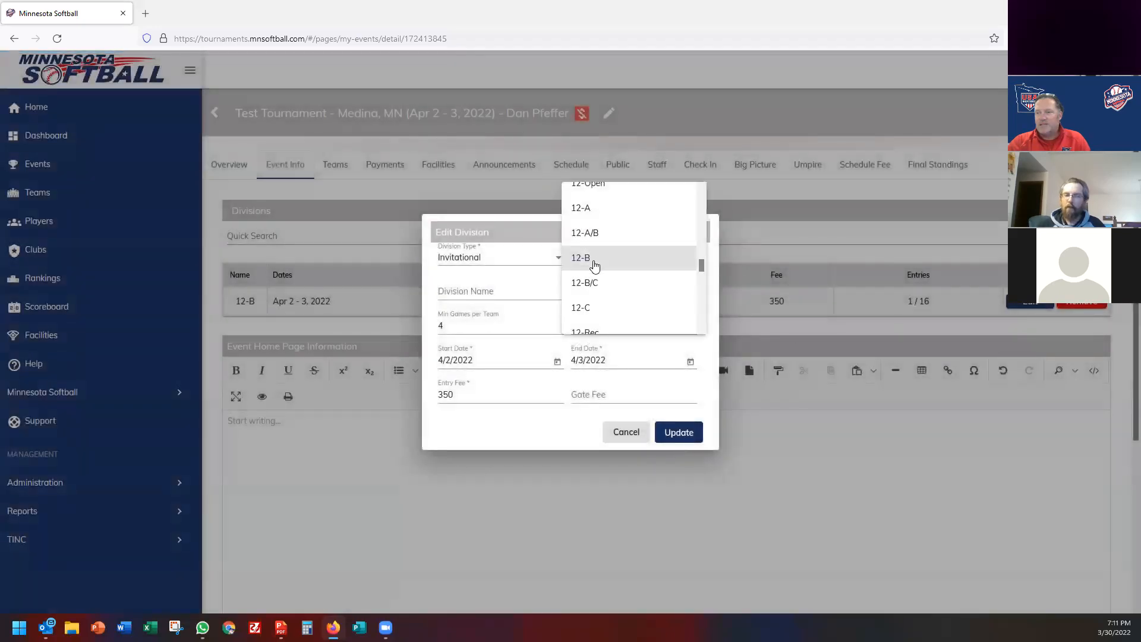
left_click(593, 284)
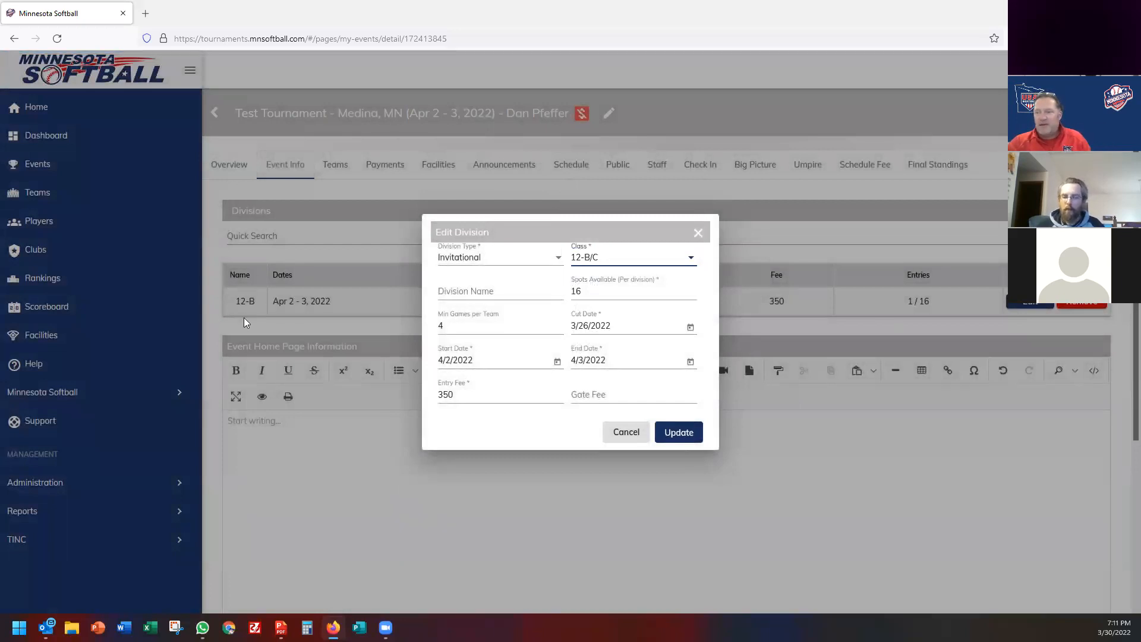
left_click(674, 442)
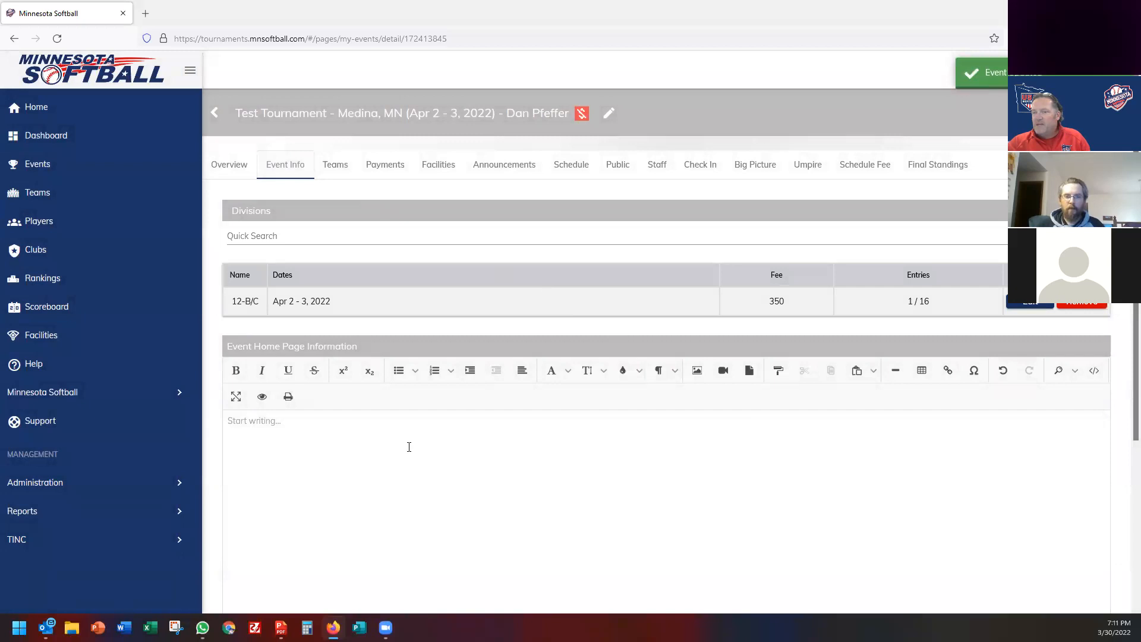
Write 'Hey 4 fields, running water and indoor bathrooms.' plus a contact line with the organiser's e-mail and phone.
scroll(409, 447, "down", 4)
scroll(387, 408, "up", 1)
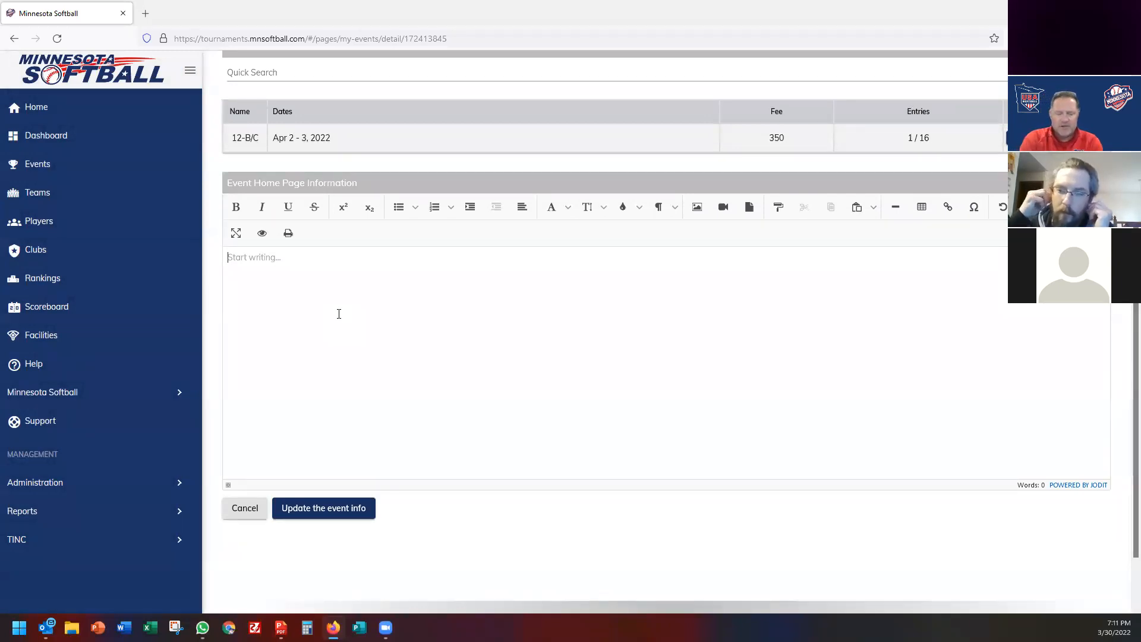
type("Hey 4 fields, running water and indoor bathrooms.")
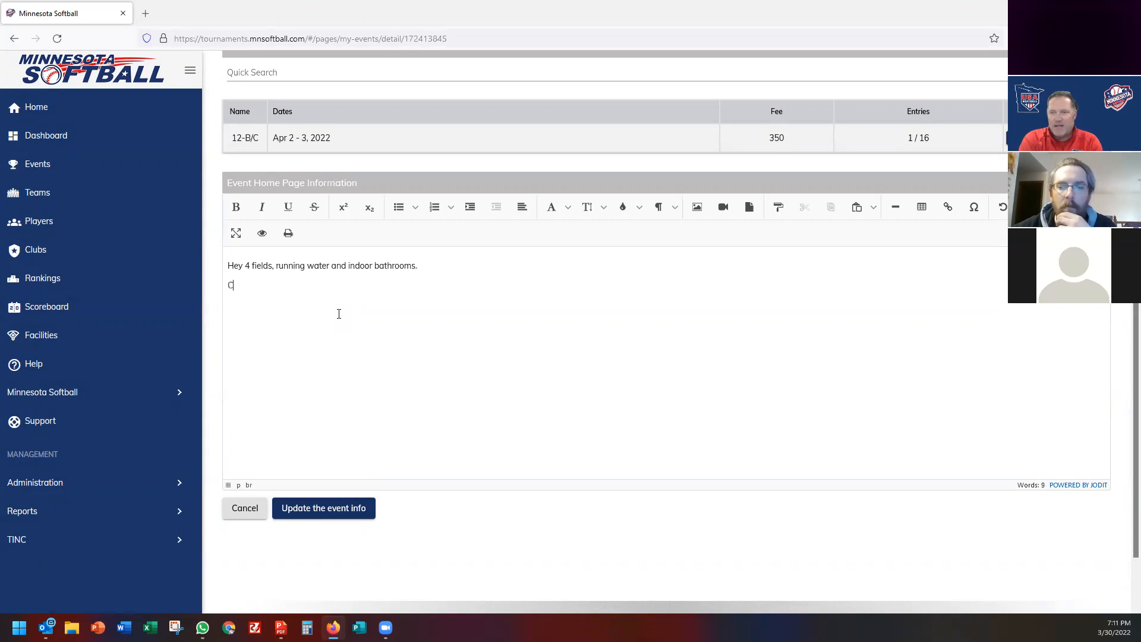
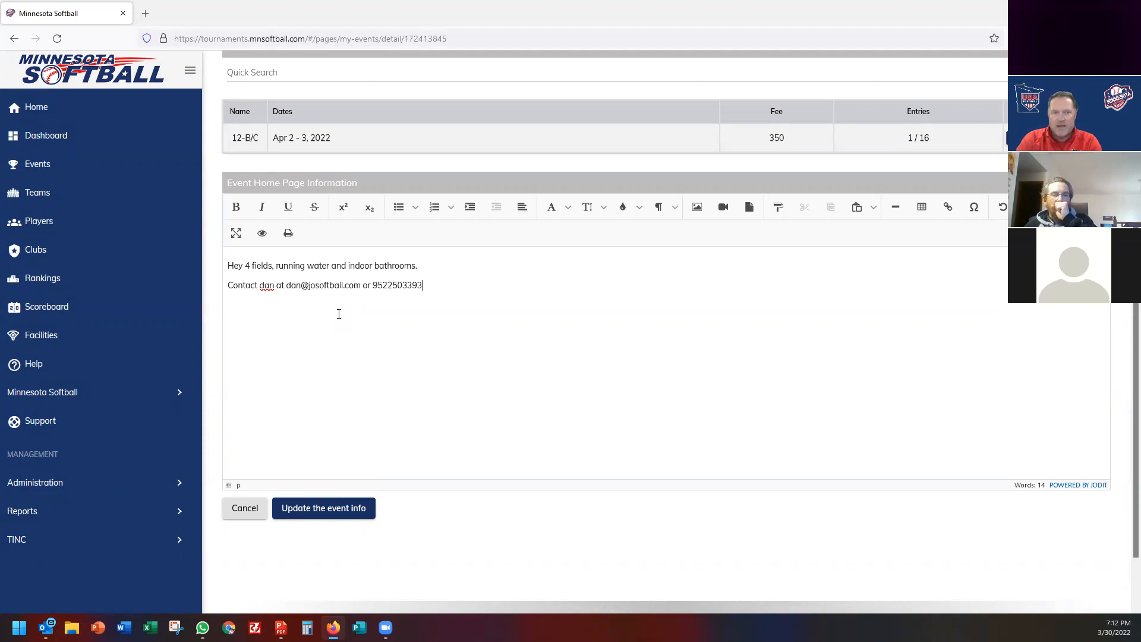
key("Return")
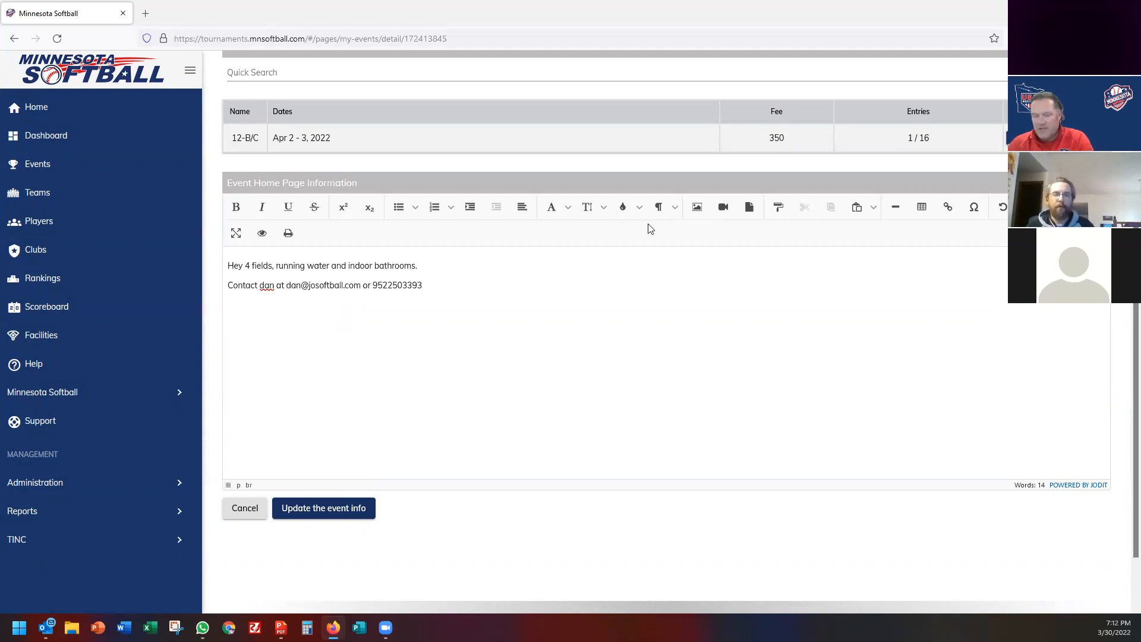
Start an image upload and browse to Minnesota Softball > Tournaments > Youth.
left_click(700, 209)
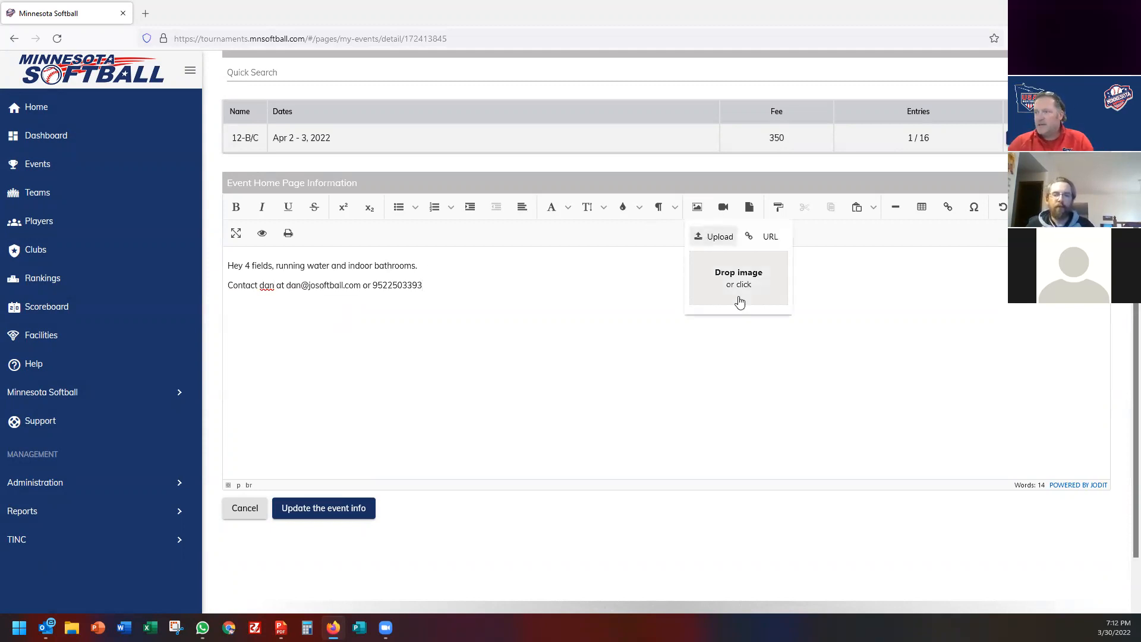
left_click(737, 290)
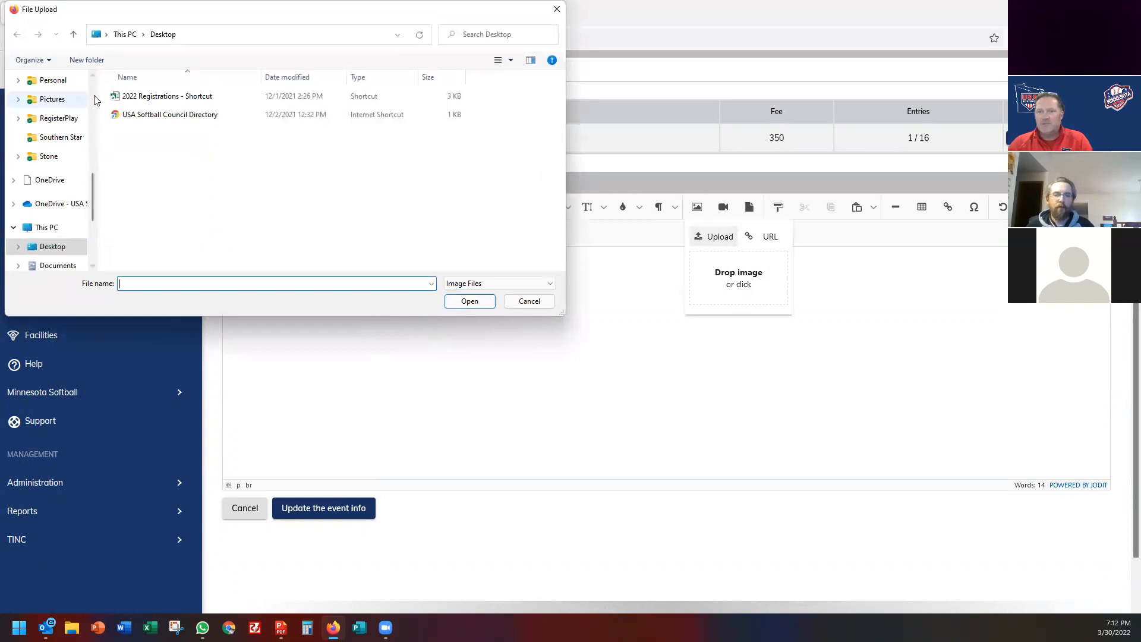
scroll(95, 100, "up", 10)
scroll(95, 223, "down", 5)
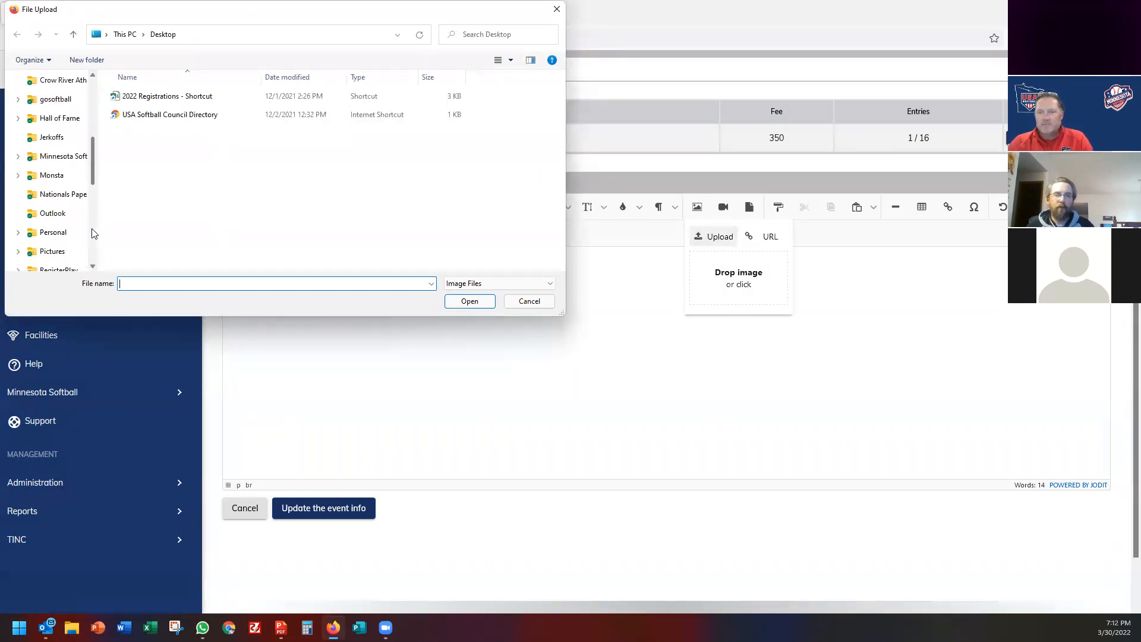
left_click(65, 156)
scroll(154, 222, "down", 3)
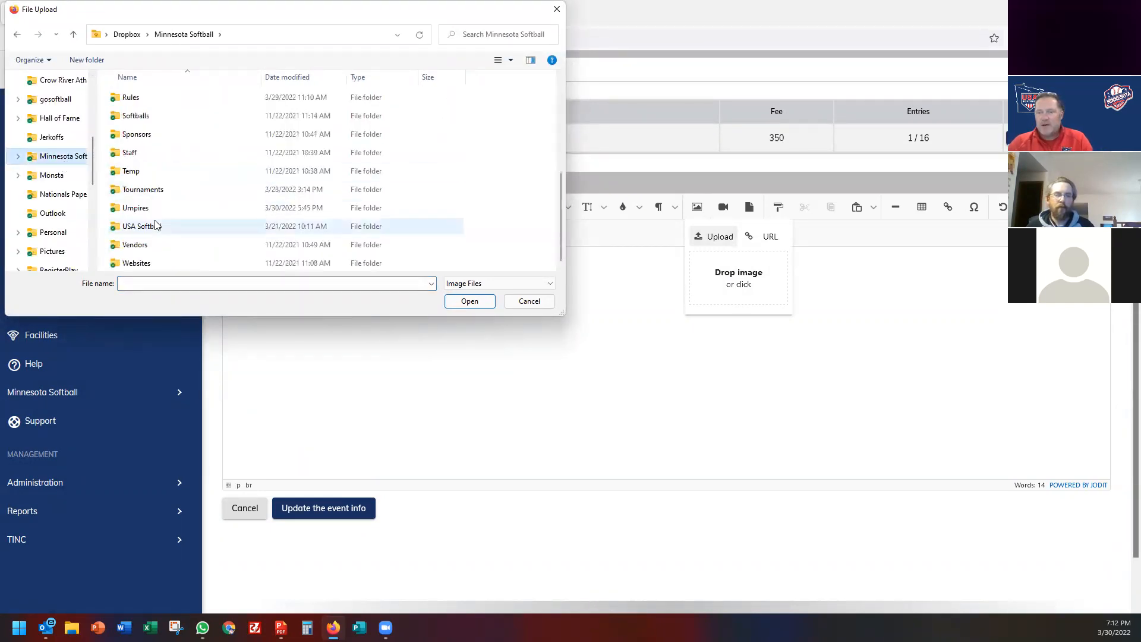
double_click(153, 189)
double_click(137, 225)
scroll(178, 220, "down", 5)
scroll(182, 234, "down", 3)
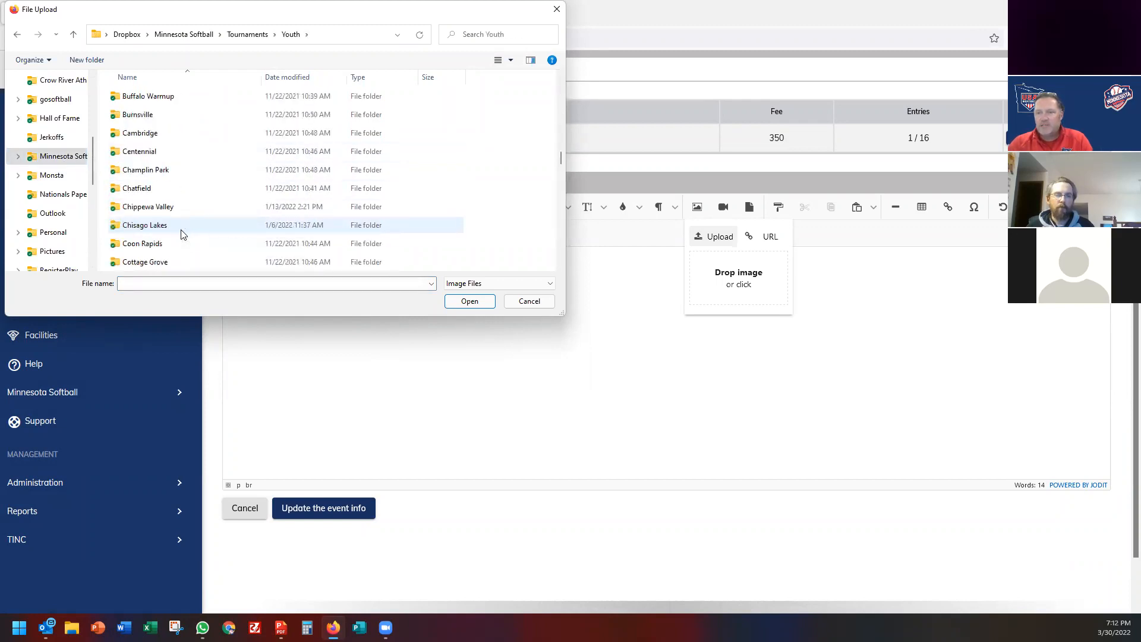
scroll(182, 234, "down", 2)
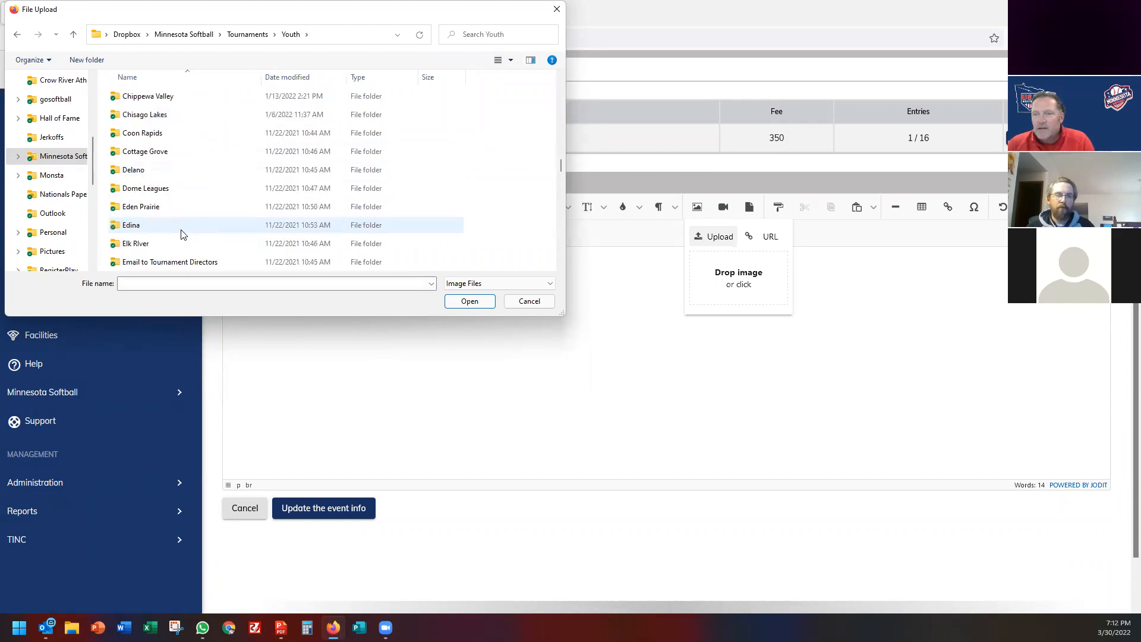
After checking Delano, Coon Rapids and Forest Lake, upload the 2021 Luverne Blaze flyer from Luverne.
double_click(137, 172)
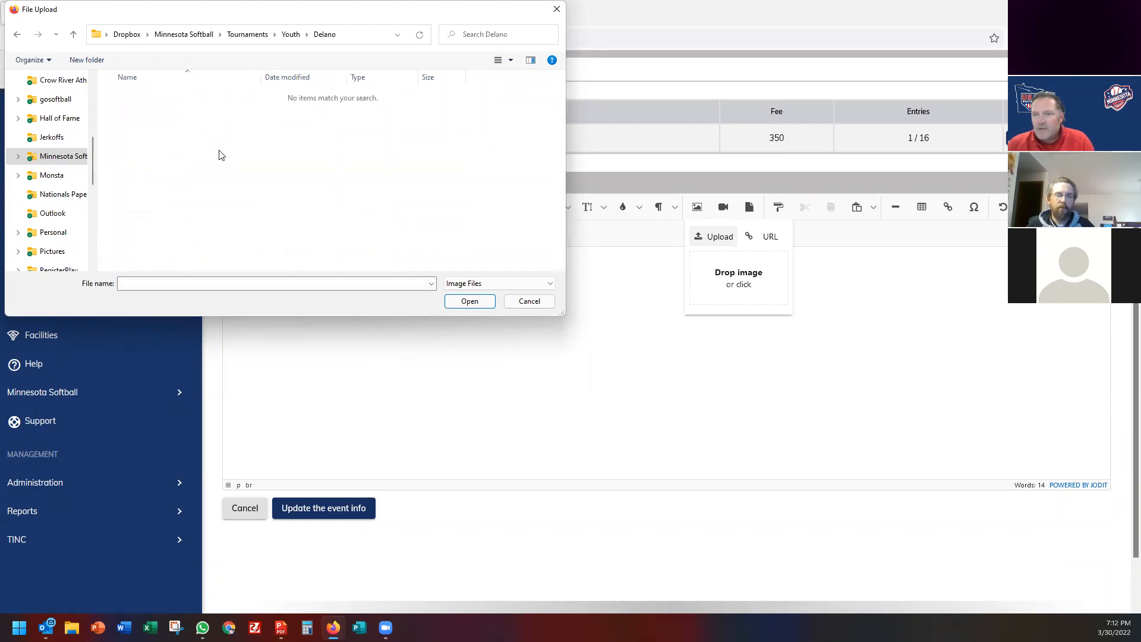
left_click(290, 34)
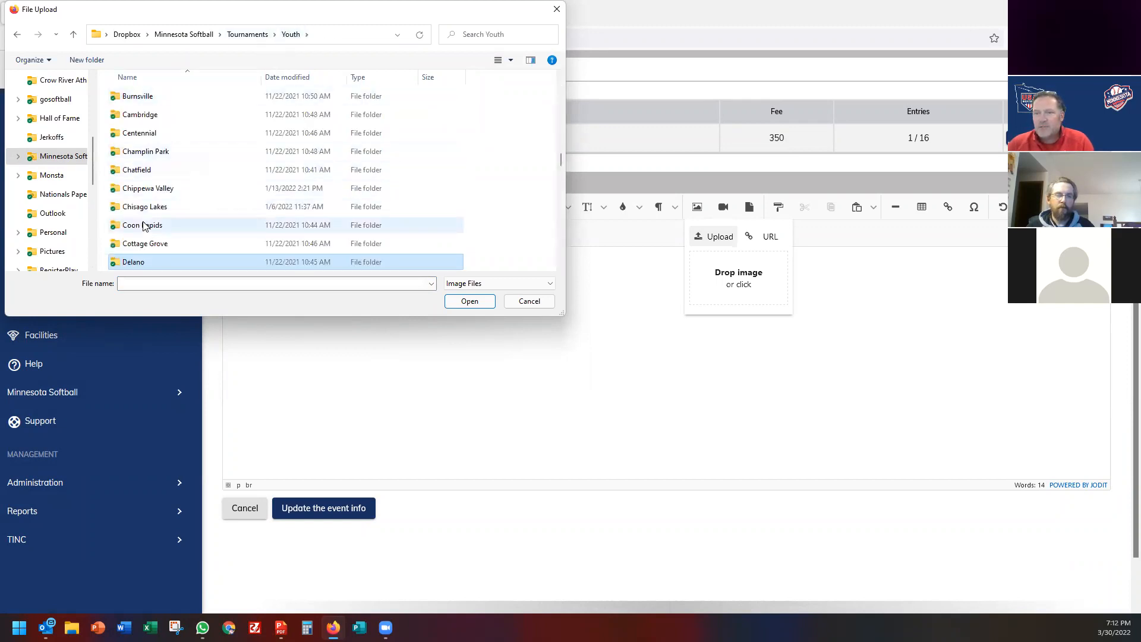
double_click(145, 224)
left_click(291, 34)
scroll(145, 220, "down", 2)
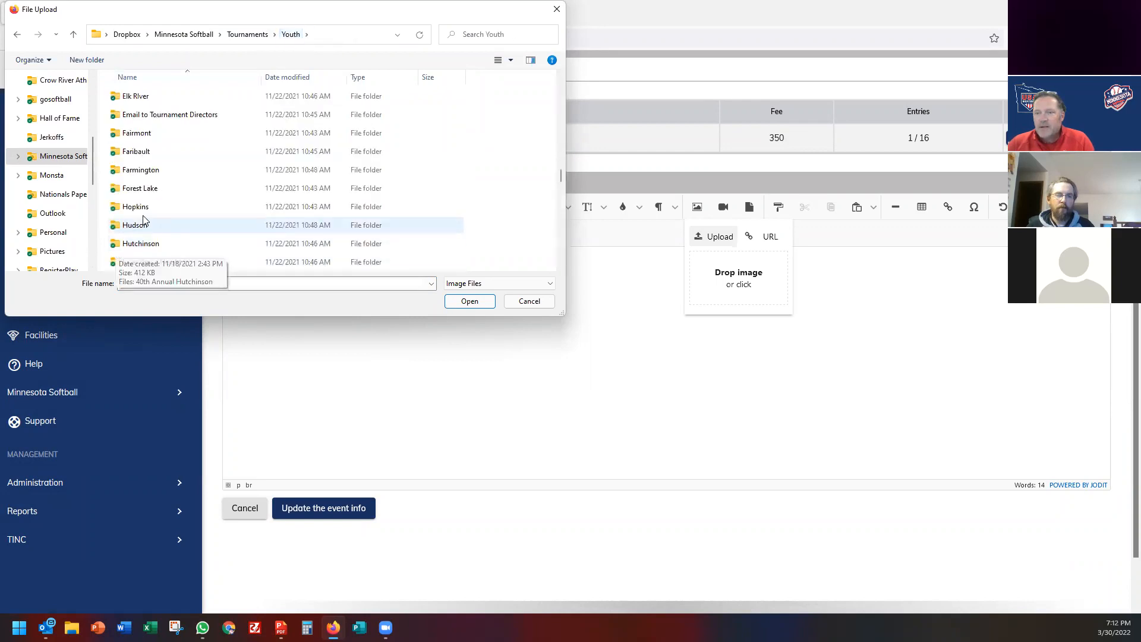
double_click(148, 188)
left_click(291, 34)
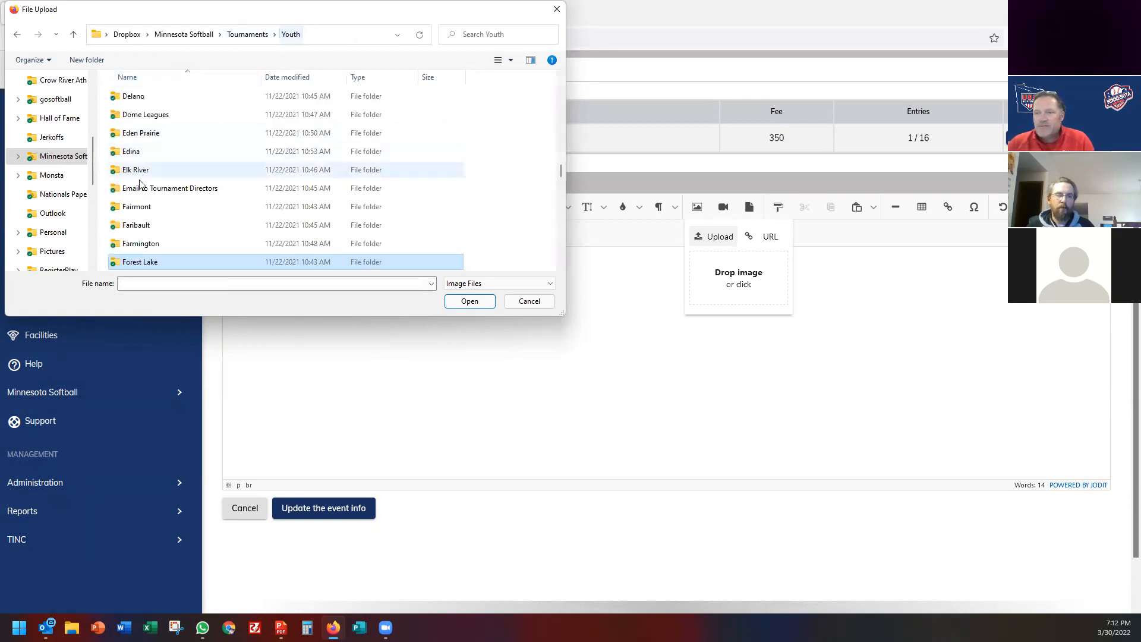
scroll(143, 209, "down", 3)
double_click(141, 209)
left_click(141, 113)
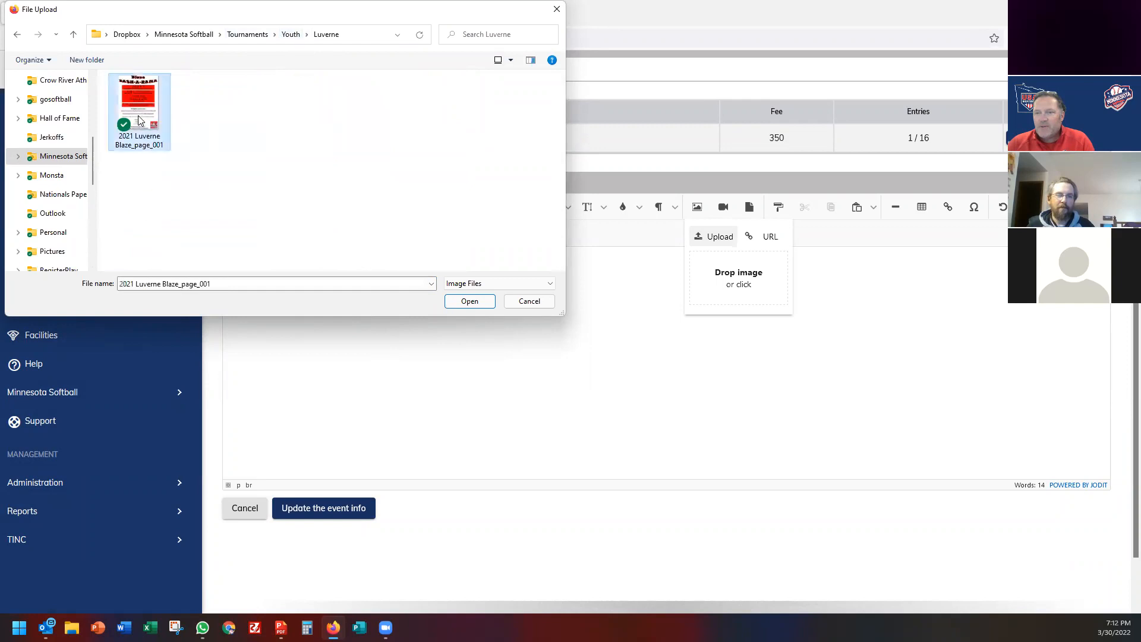
left_click(467, 300)
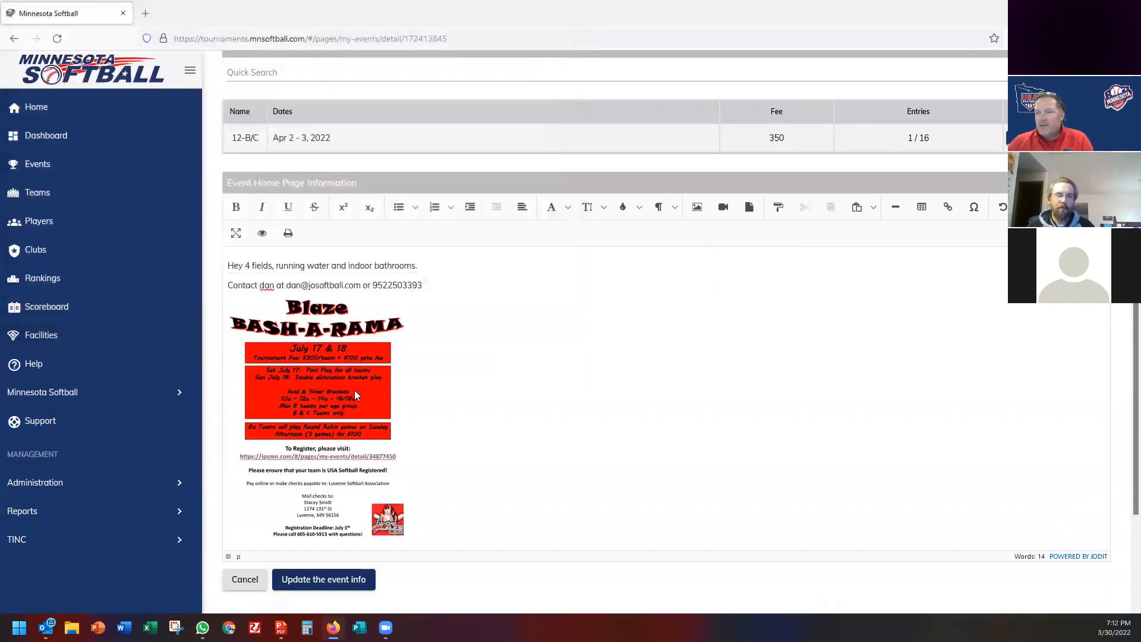
Resize the Blaze Bash-A-Rama flyer image to 800 px wide and review the enlarged flyer.
left_click(355, 395)
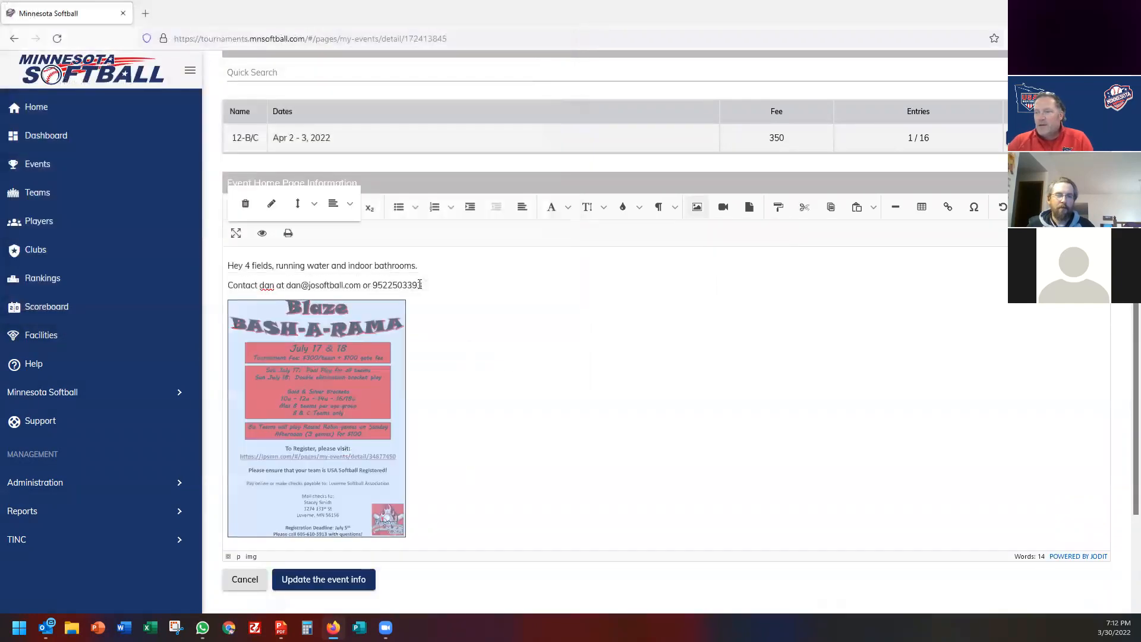
left_click(272, 204)
double_click(409, 351)
type("800")
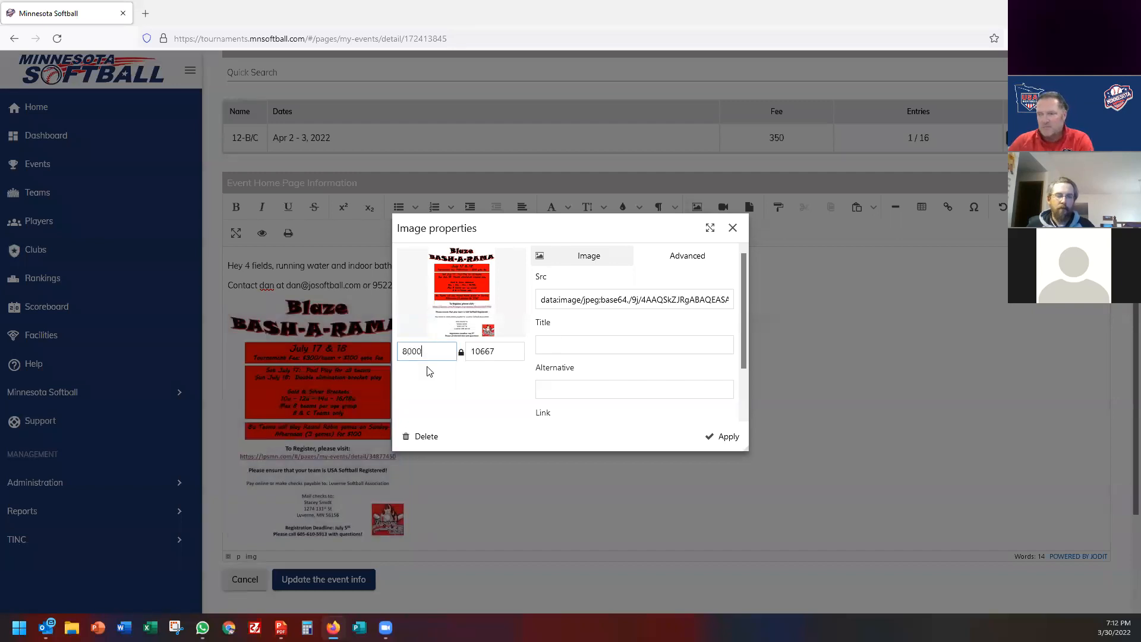
left_click(722, 437)
scroll(490, 422, "down", 8)
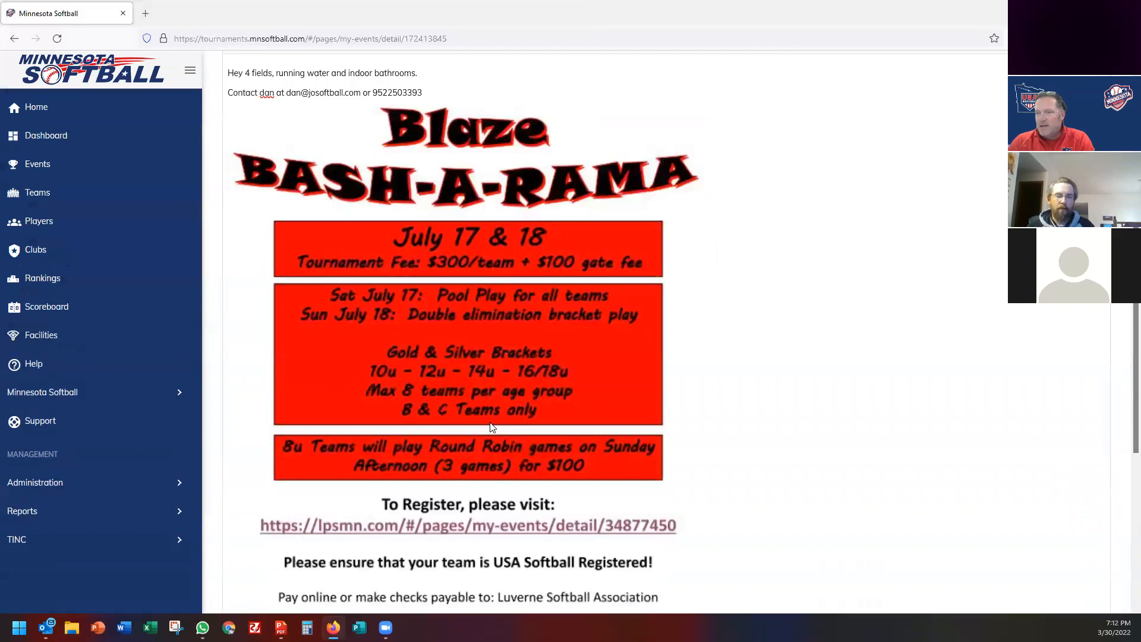
scroll(491, 428, "up", 4)
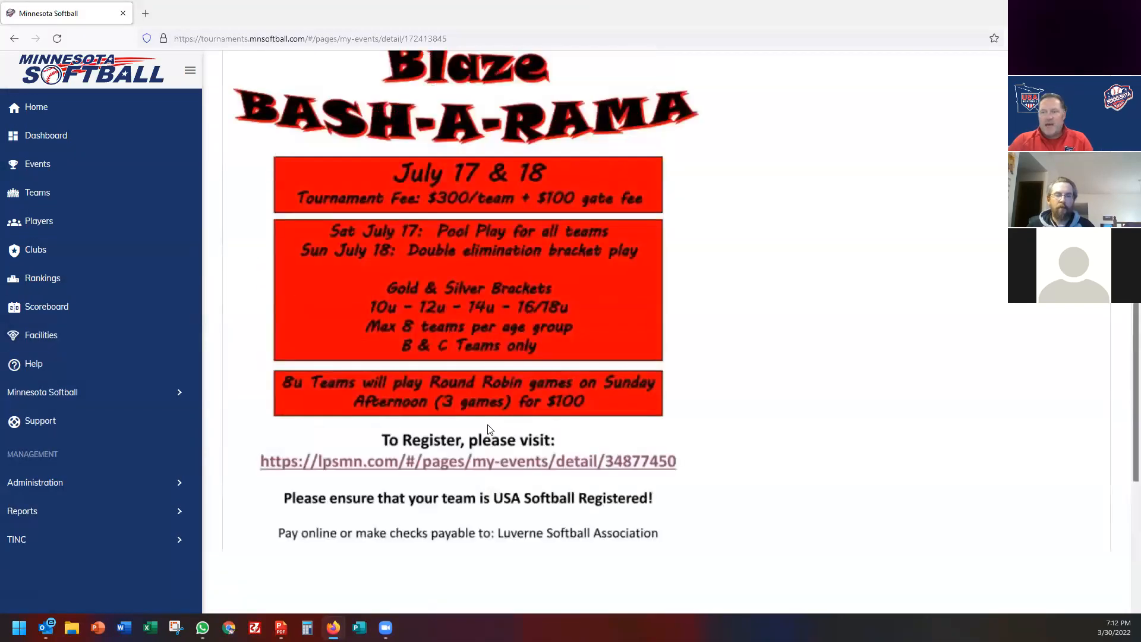
scroll(433, 354, "up", 6)
scroll(447, 514, "down", 5)
scroll(448, 515, "down", 5)
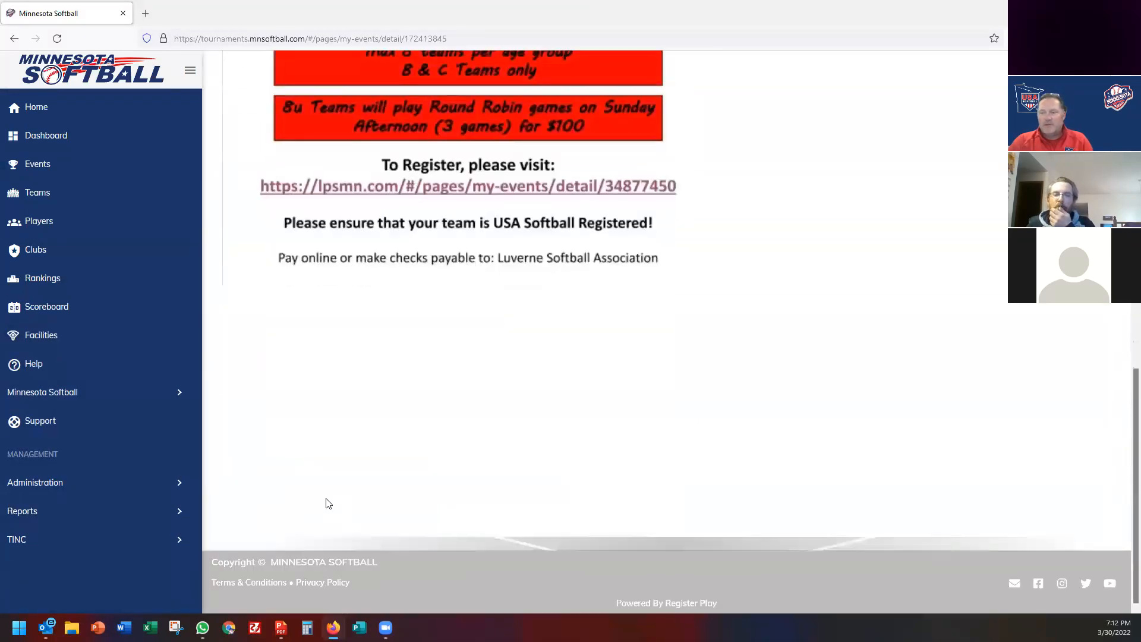
scroll(381, 494, "up", 5)
scroll(384, 498, "down", 5)
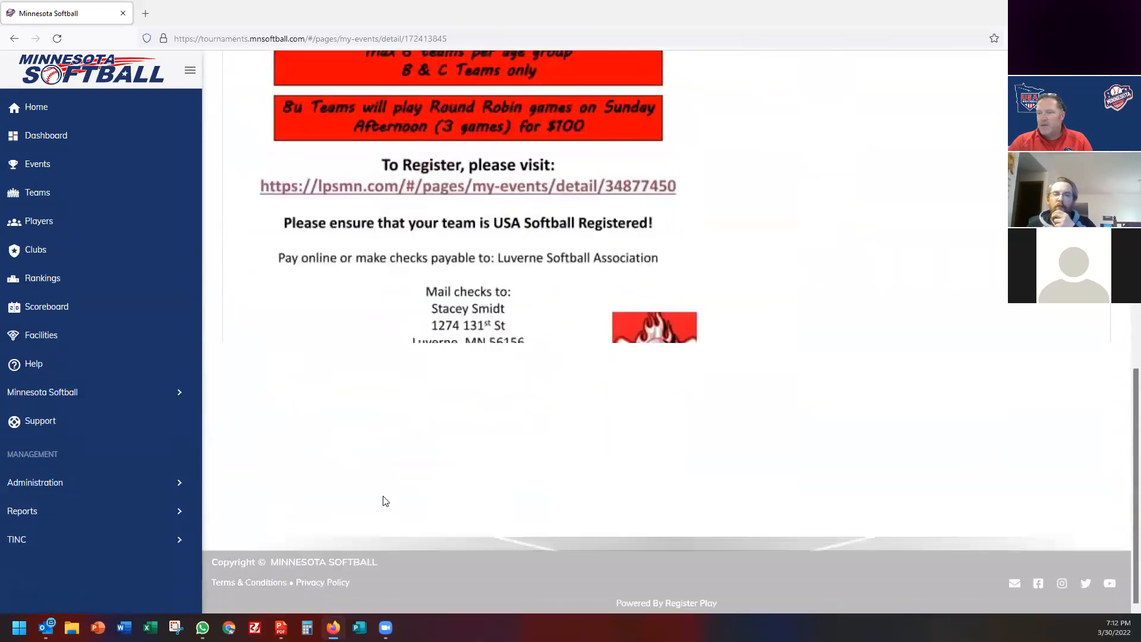
Preview the event on its Public page as visitors see it.
scroll(494, 564, "up", 5)
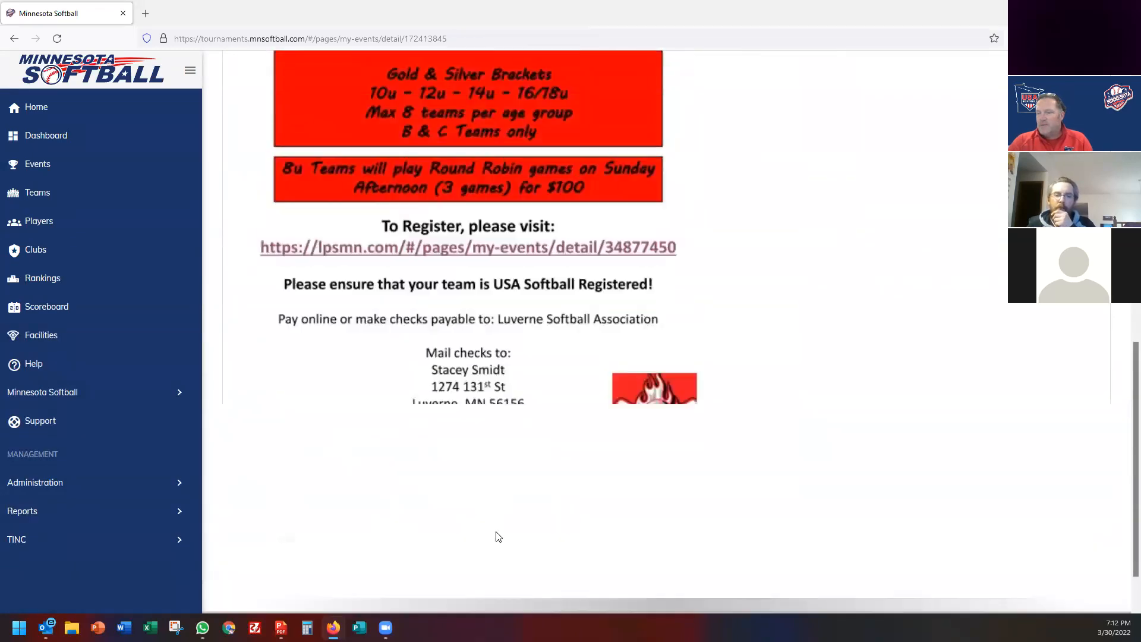
scroll(495, 535, "up", 2)
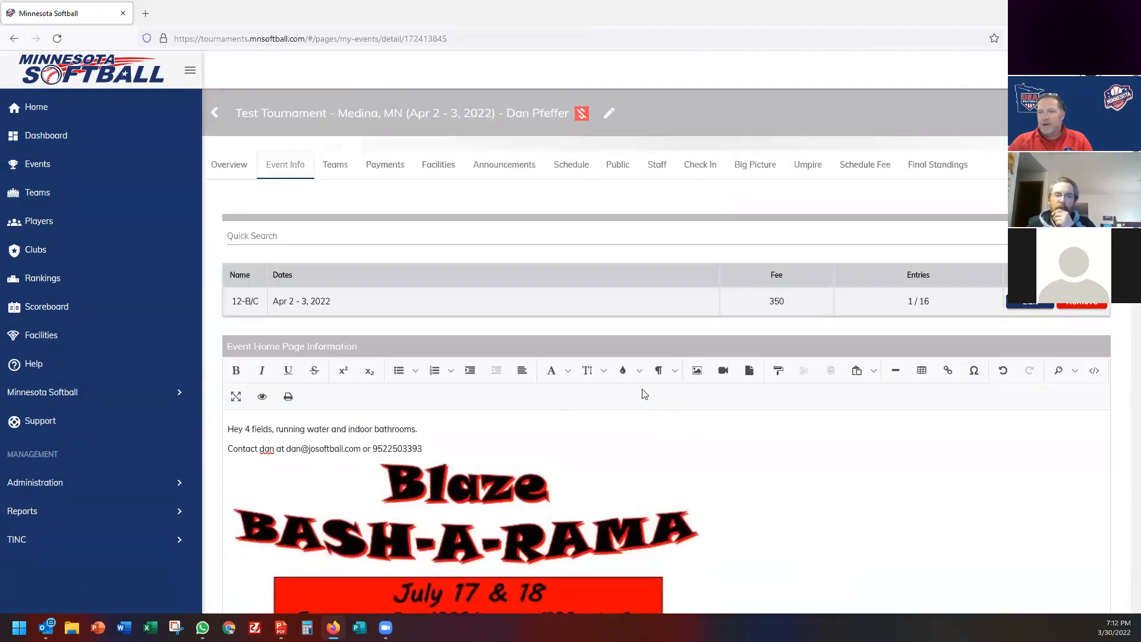
scroll(479, 449, "down", 10)
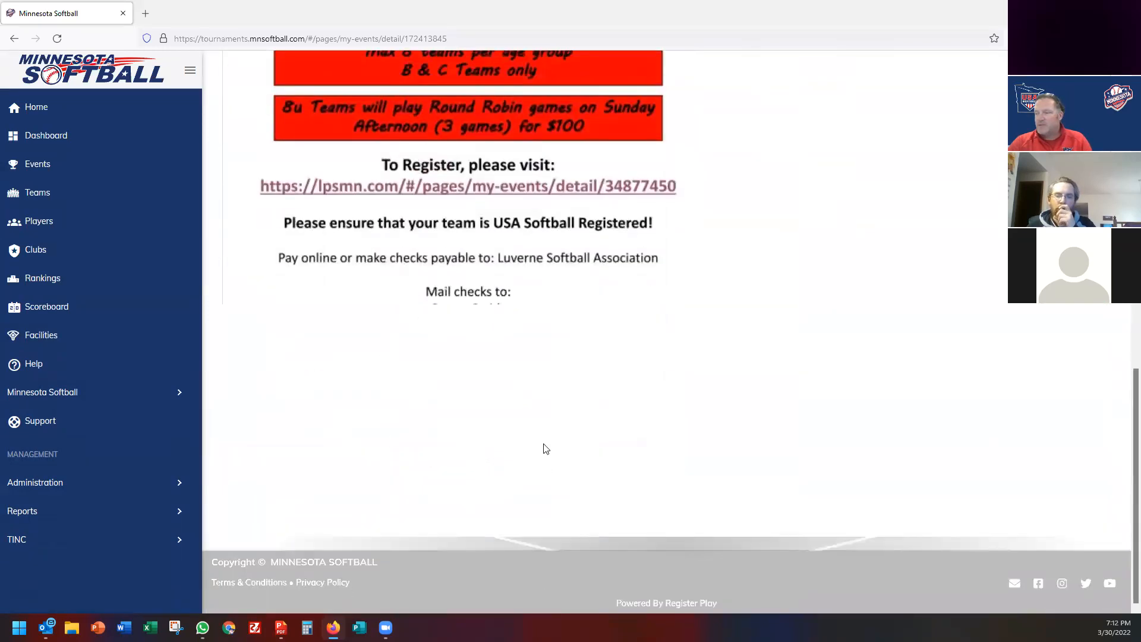
scroll(546, 448, "up", 10)
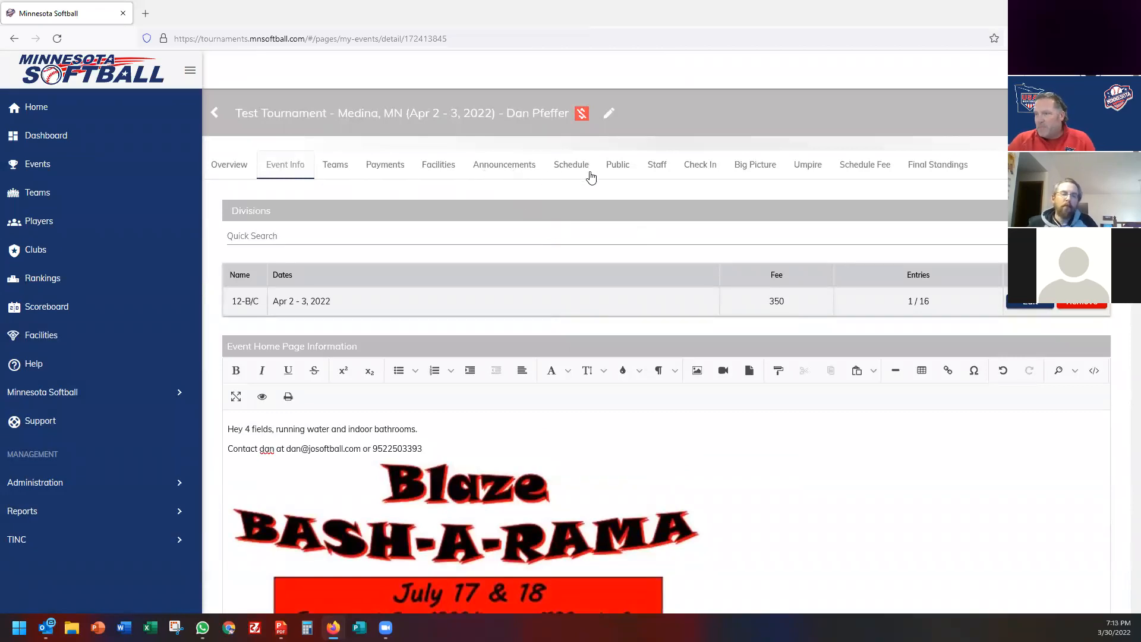
left_click(620, 168)
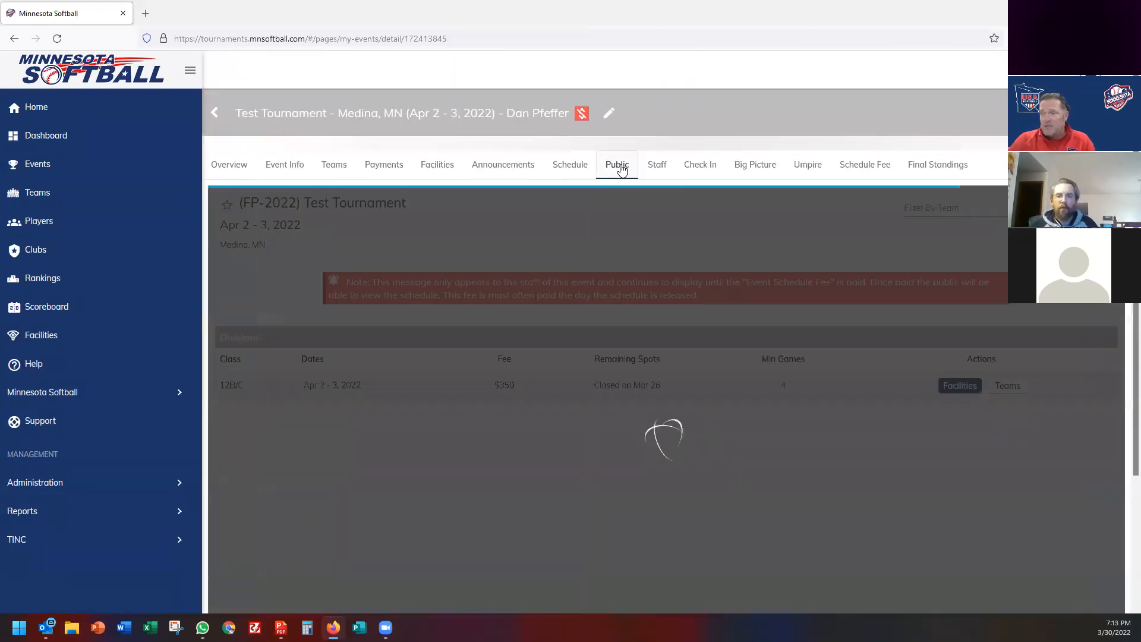
scroll(513, 460, "down", 3)
scroll(392, 327, "up", 3)
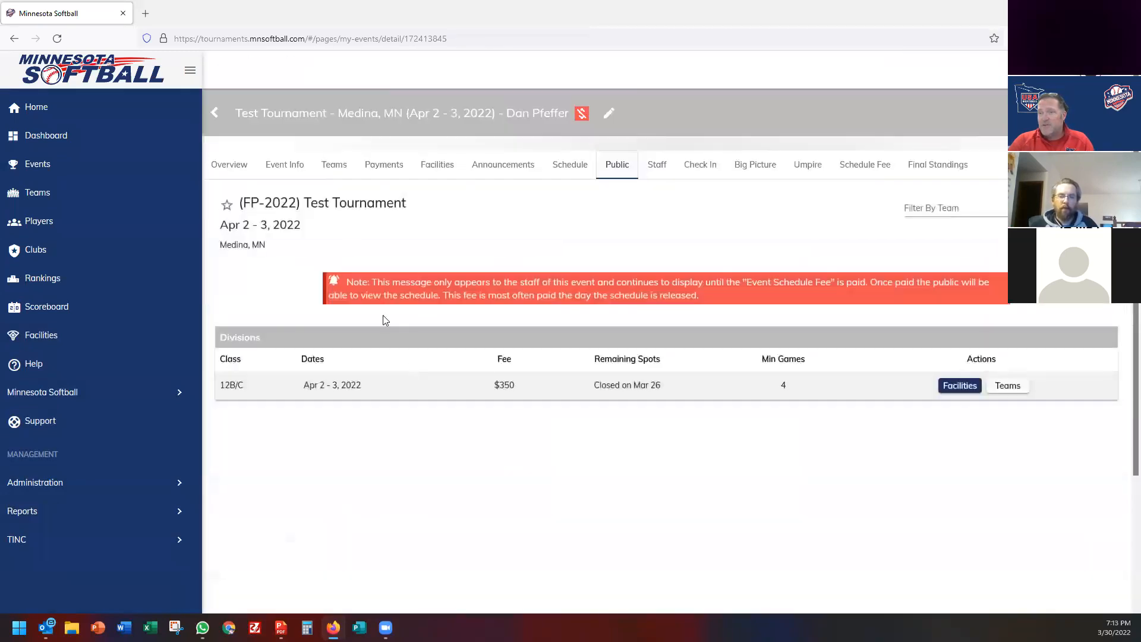
Back on Event Info, save the home page information with empty text.
left_click(288, 171)
scroll(431, 431, "down", 3)
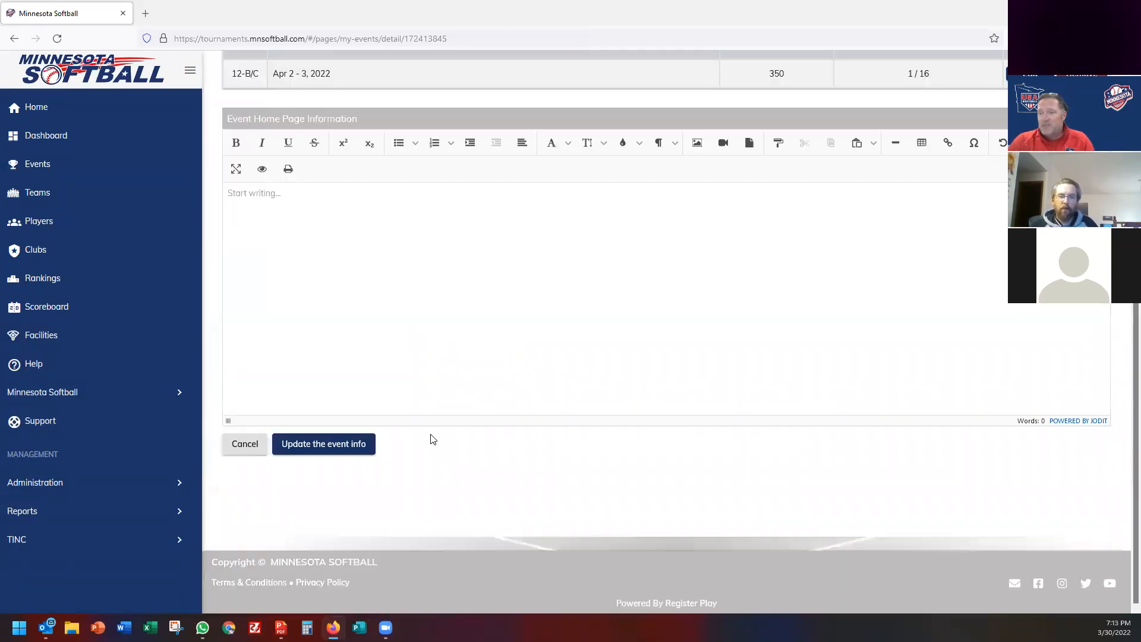
left_click(338, 452)
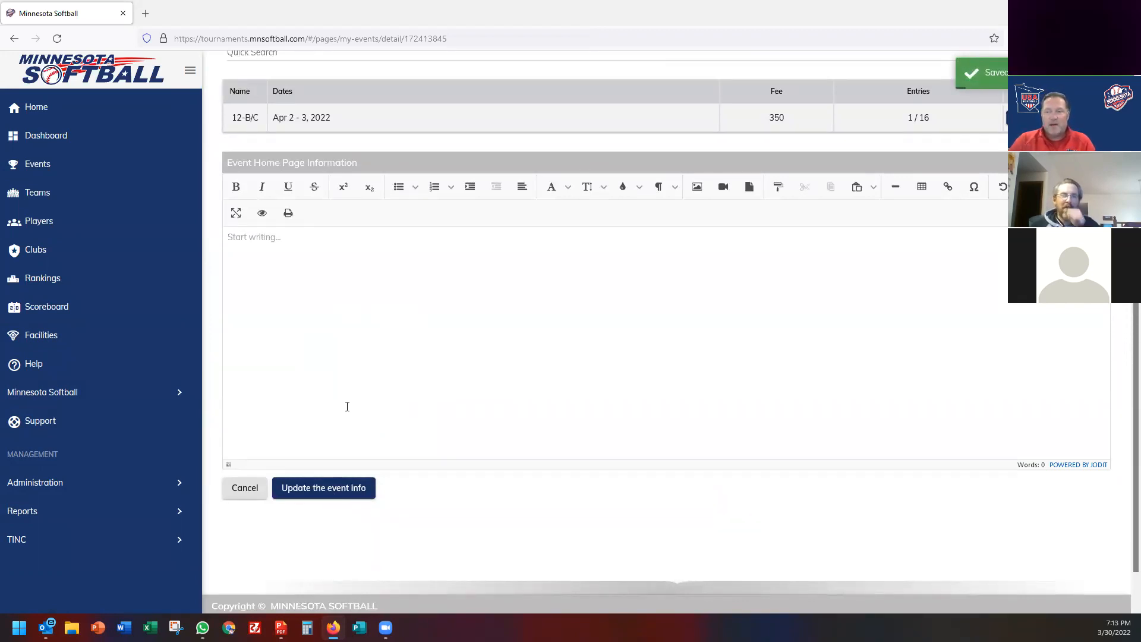
left_click(451, 395)
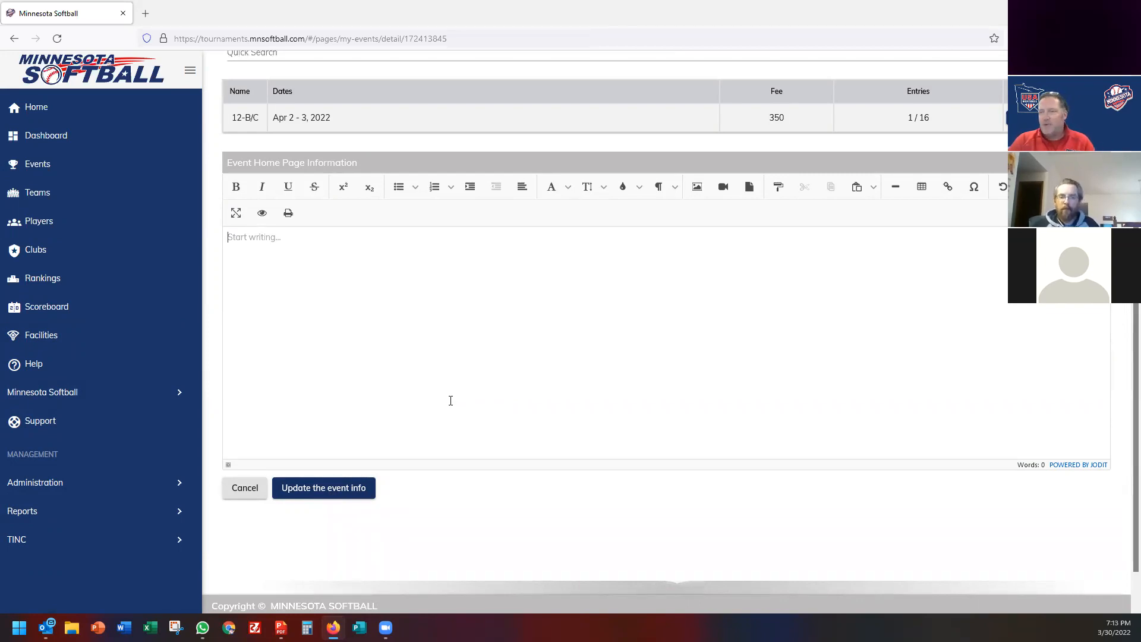
scroll(451, 395, "up", 3)
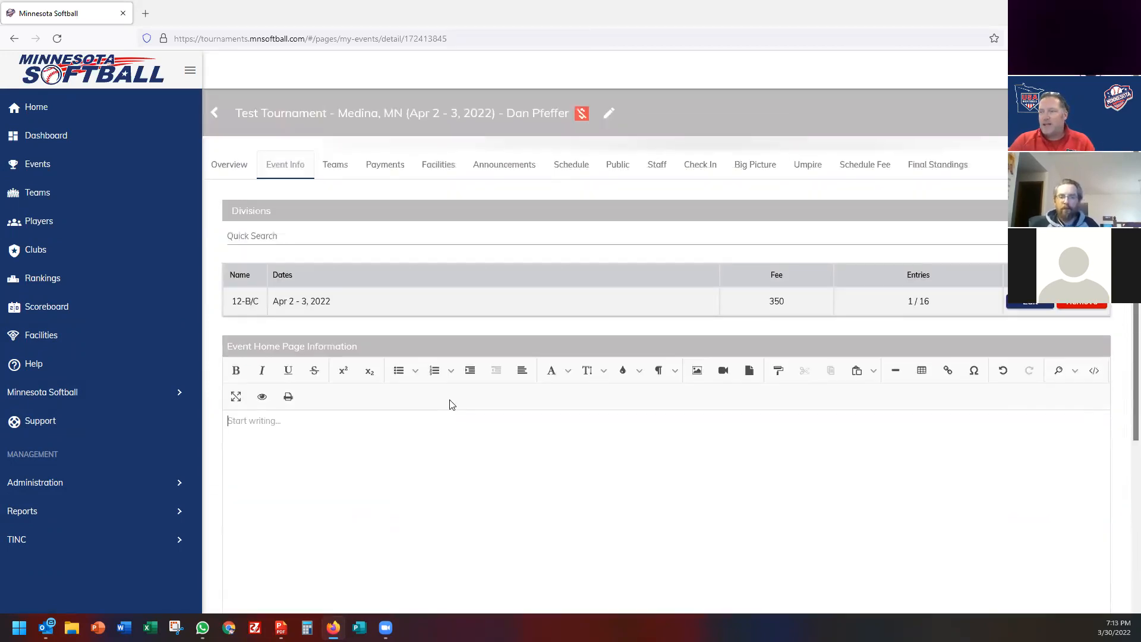
On the Teams list, mark Maple Plain Blue 12U fully paid by Check and note the check number.
left_click(335, 169)
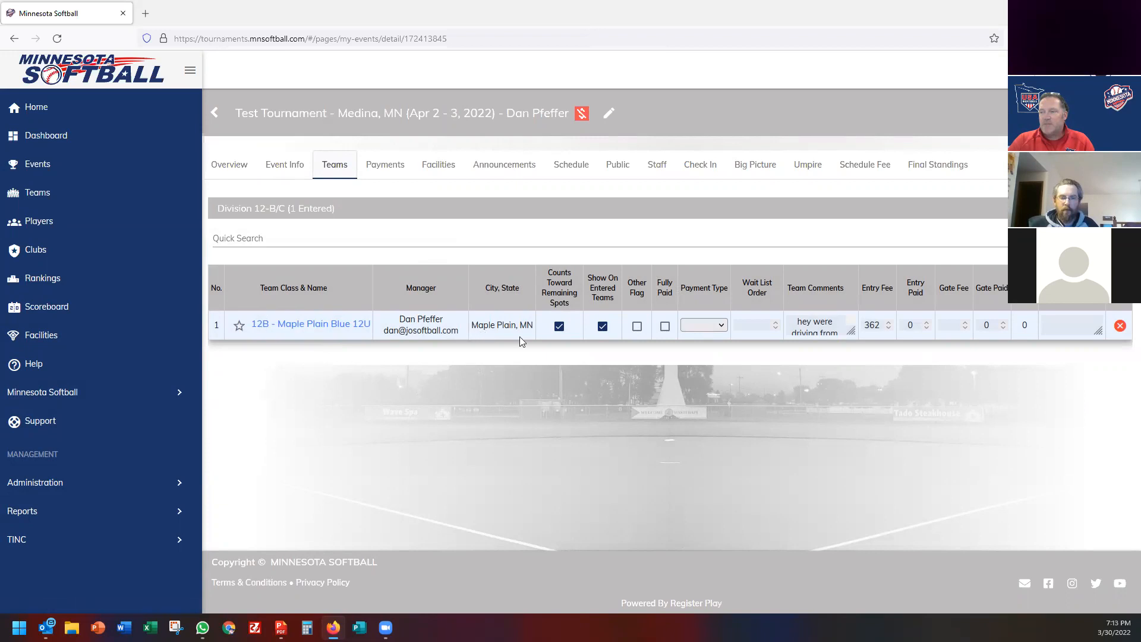
left_click(665, 327)
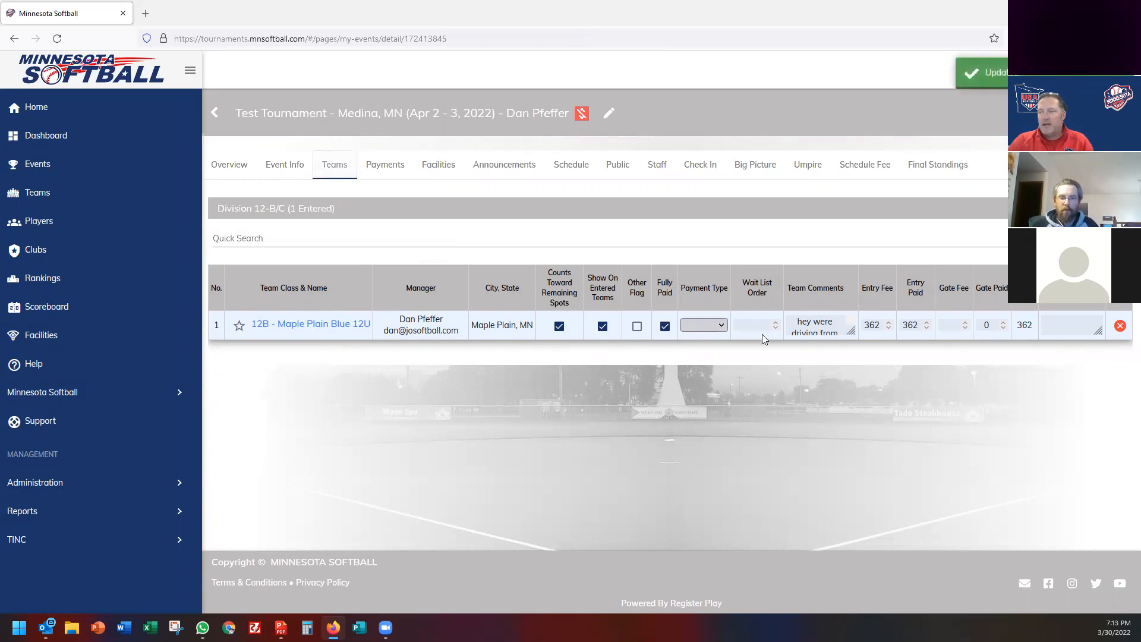
left_click(724, 325)
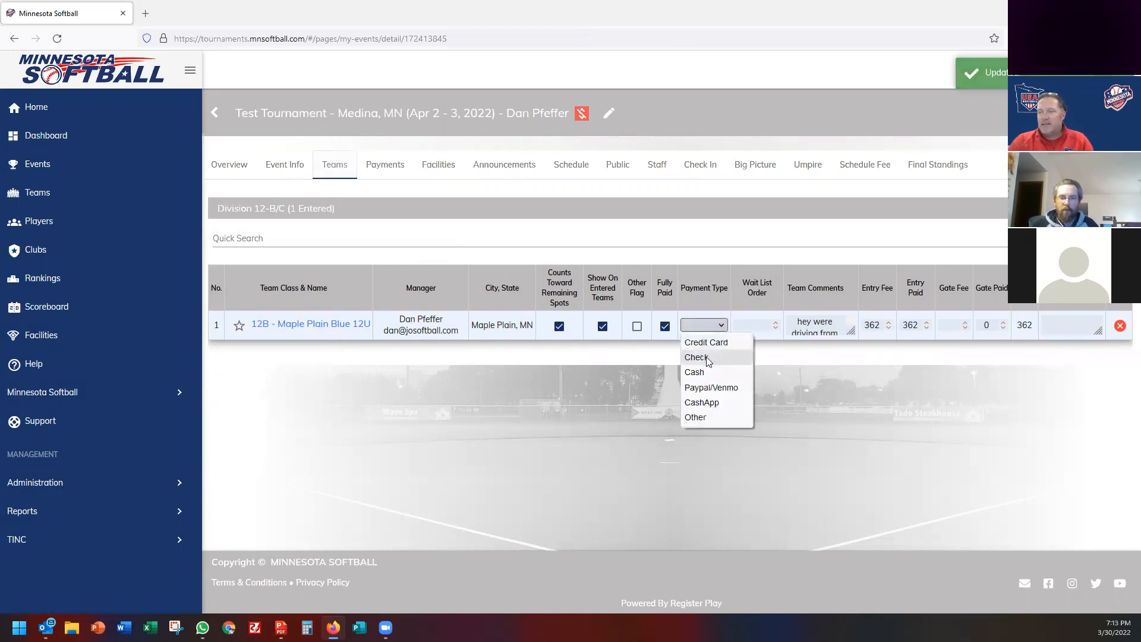
left_click(706, 358)
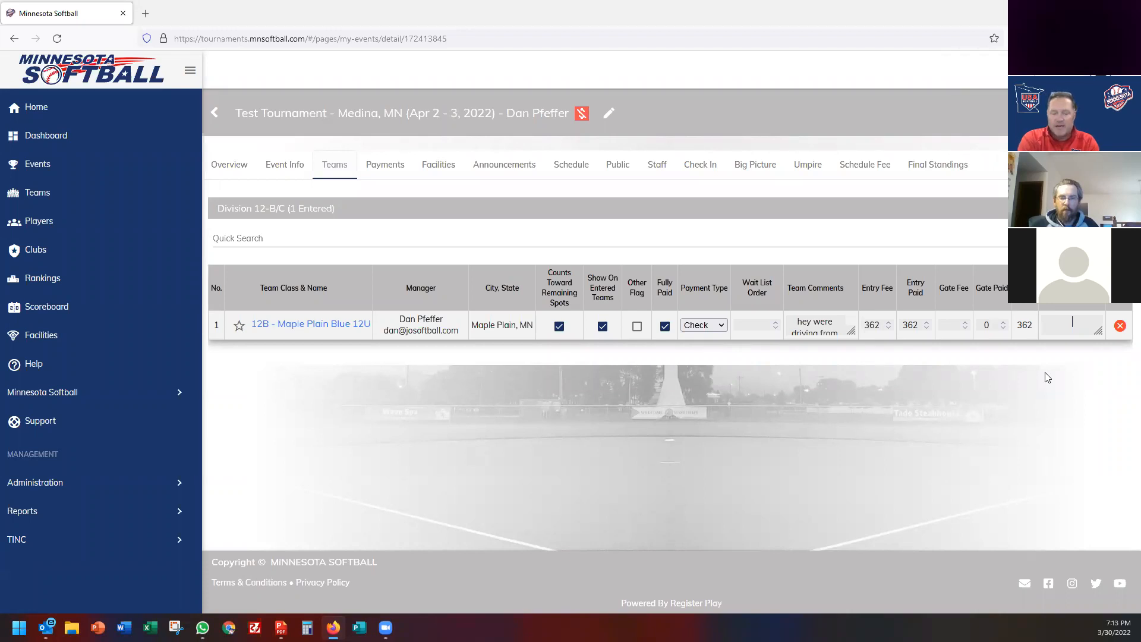
type("123")
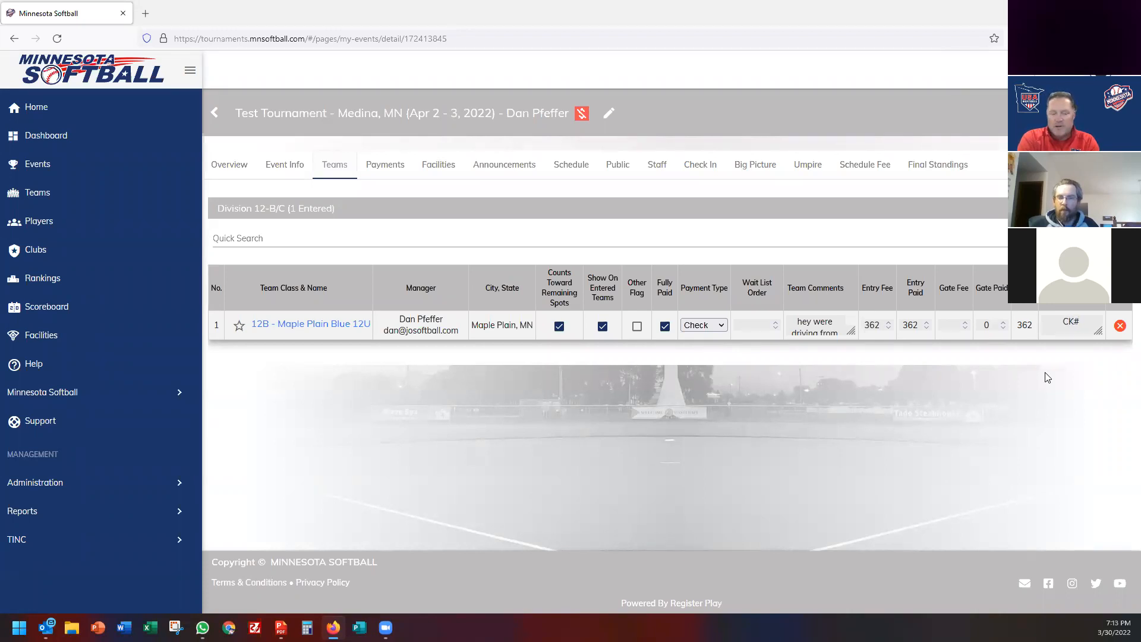
key("Tab")
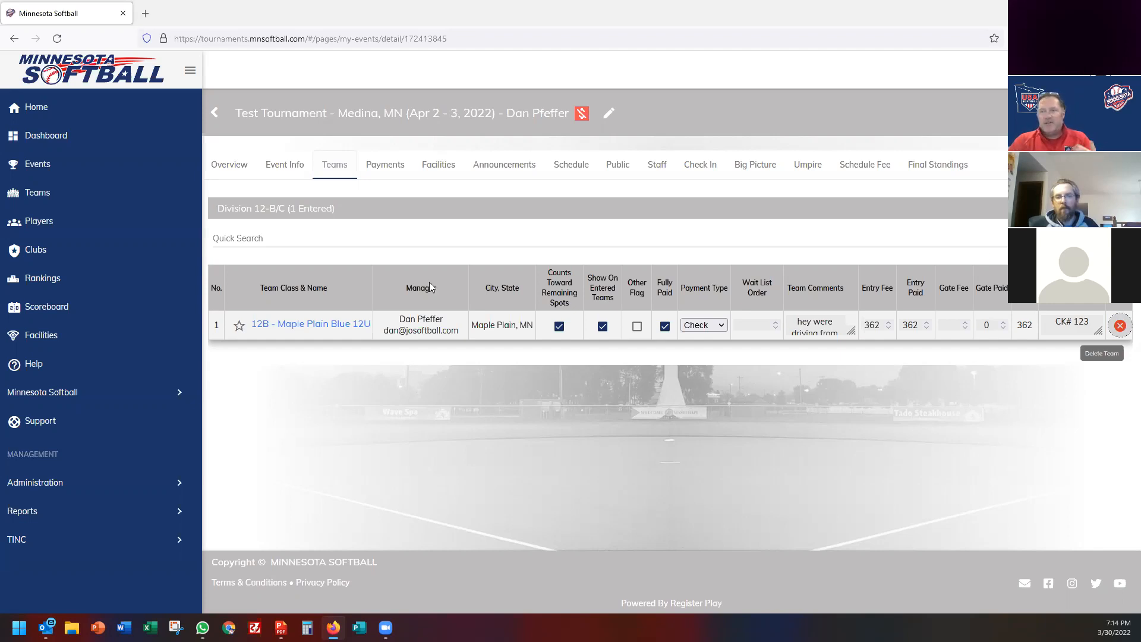
Add the Woodbury Black, Blue and White 12U teams to the 12-B/C division.
left_click(1120, 209)
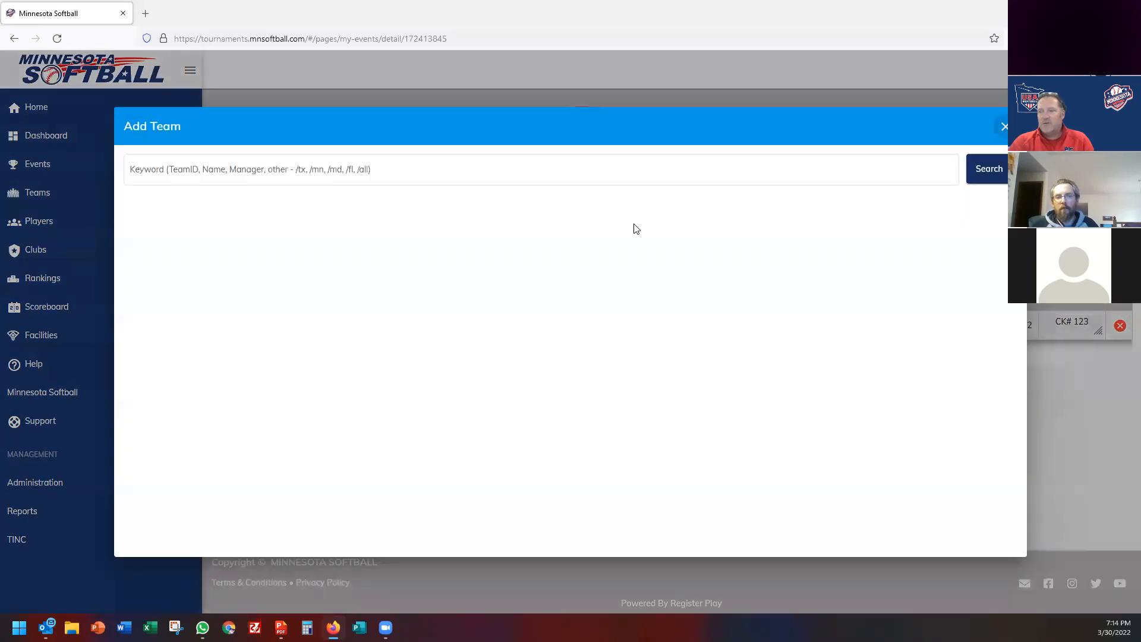
left_click(204, 171)
type("woodbury")
key("Return")
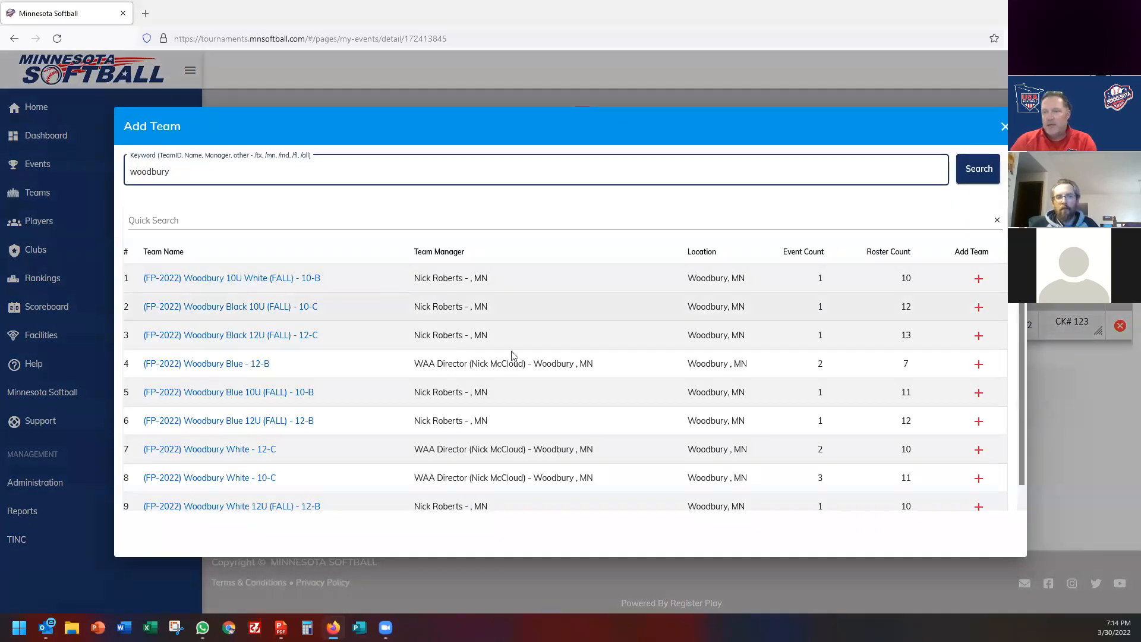
left_click(988, 337)
left_click(978, 421)
left_click(978, 507)
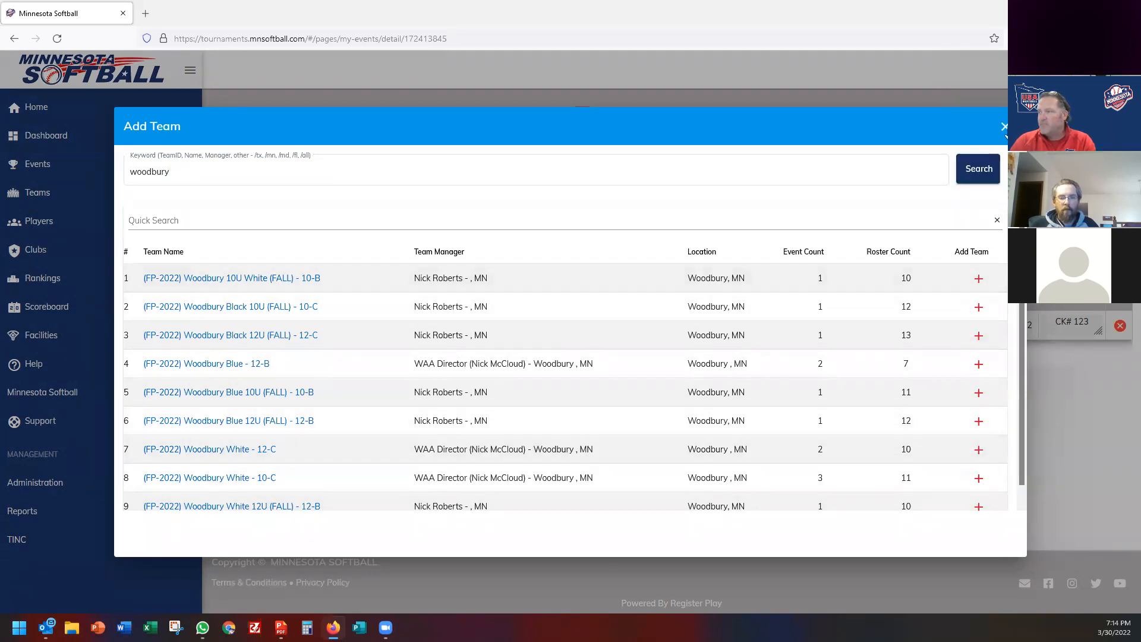
left_click(1004, 127)
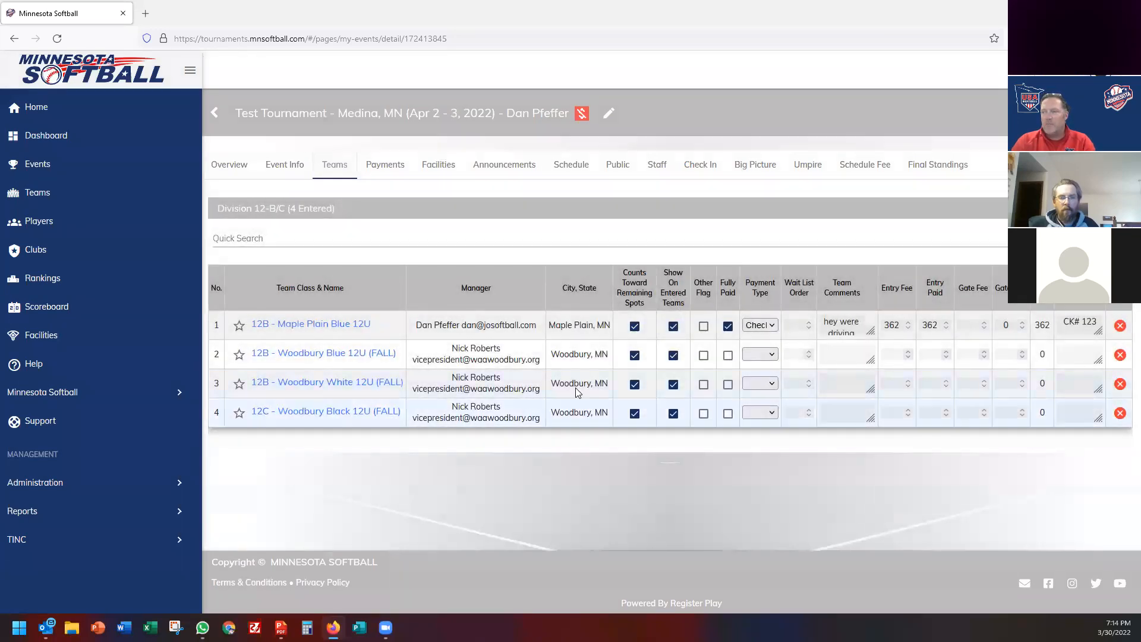
Search for BW teams and add BW Hawks 12U (FALL) to the division.
left_click(1110, 209)
left_click(196, 174)
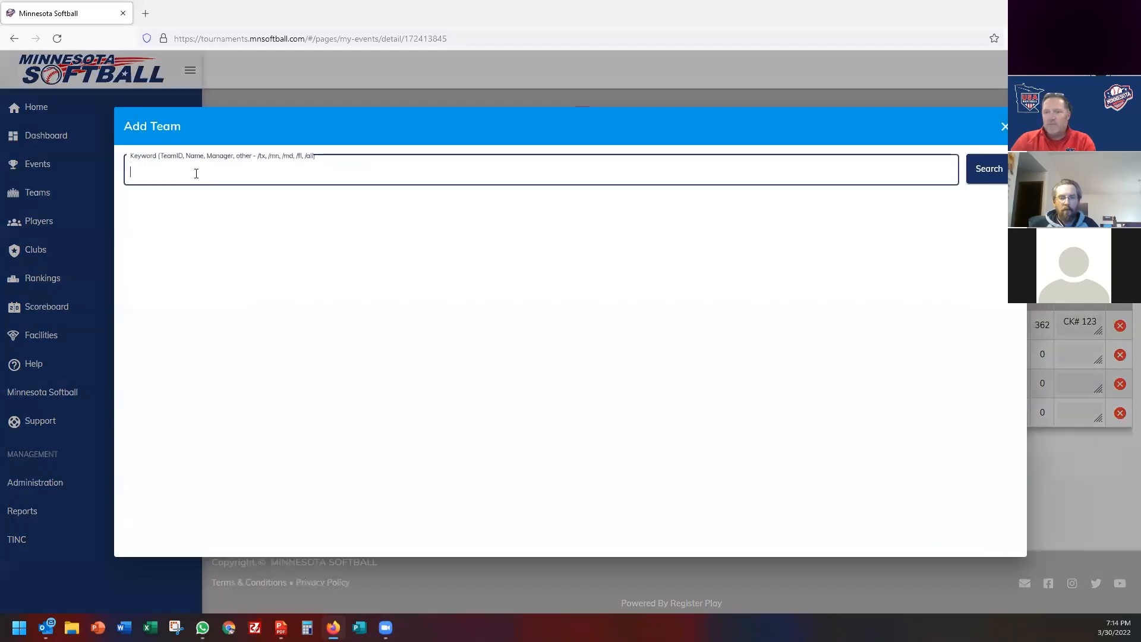
type("baldwin")
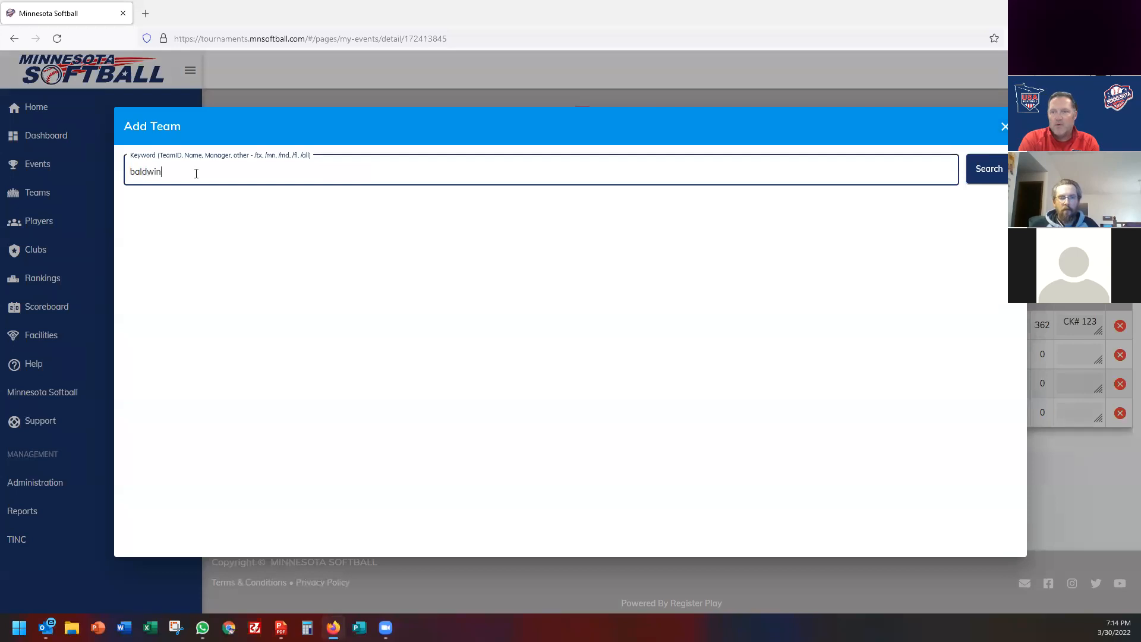
key("Return")
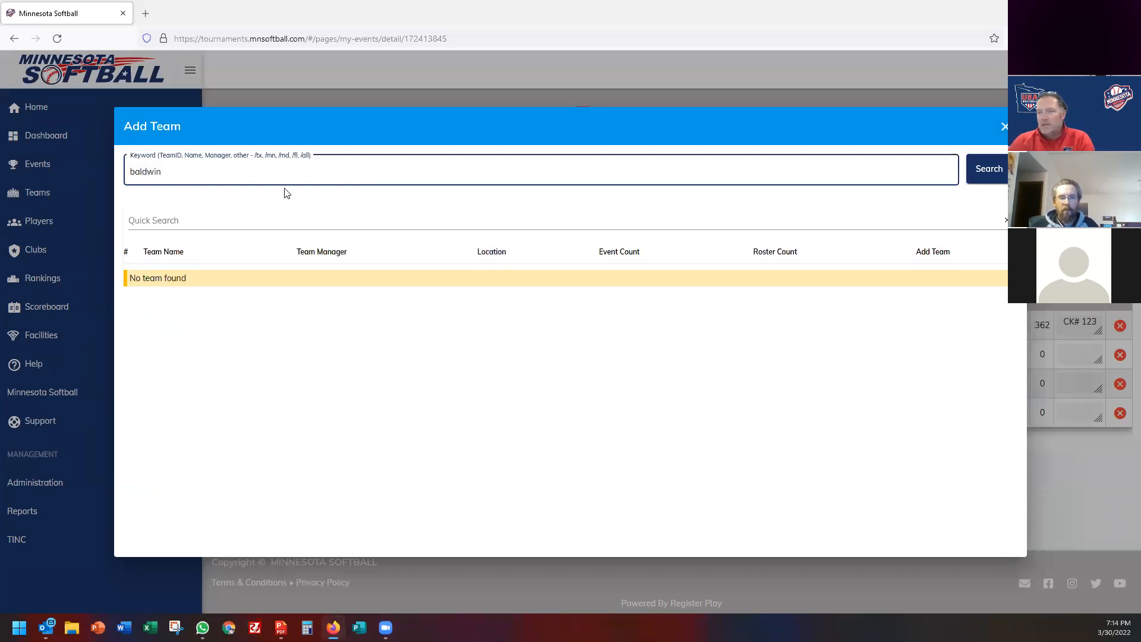
double_click(142, 168)
type("bw")
key("Return")
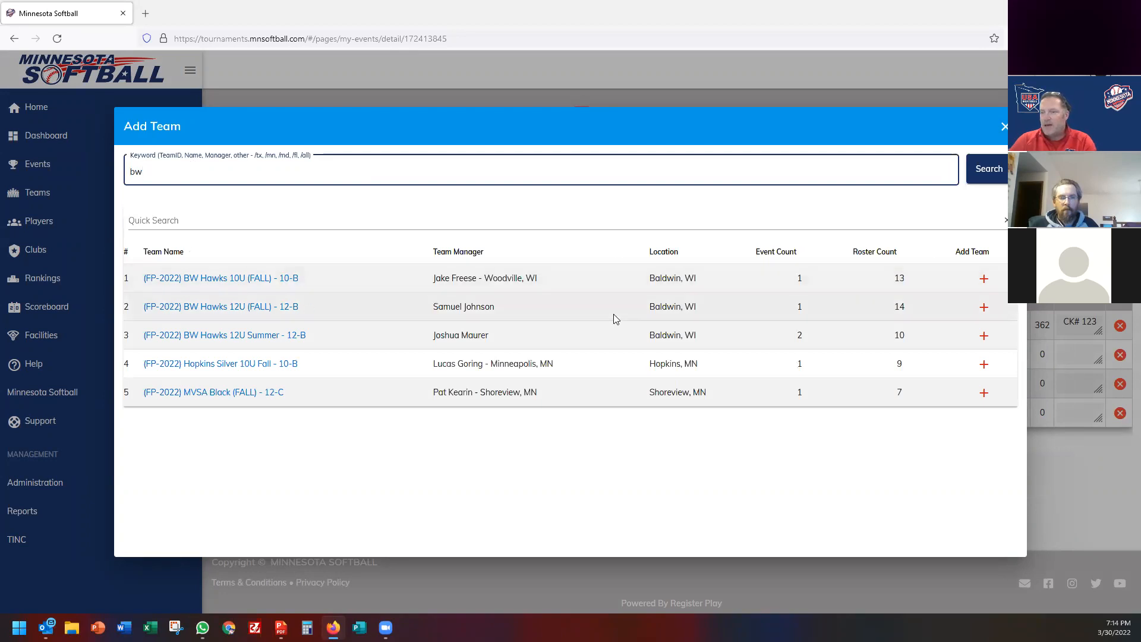
left_click(985, 308)
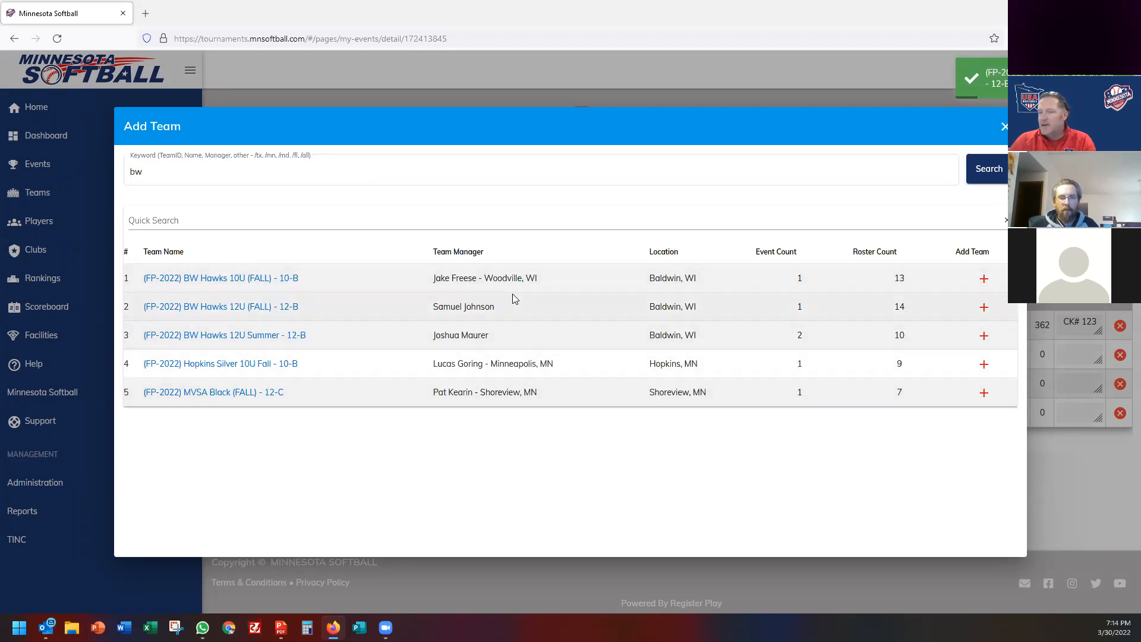
Search 'chisago' and add the Chisago teams in rows 1, 8 and 9.
double_click(144, 177)
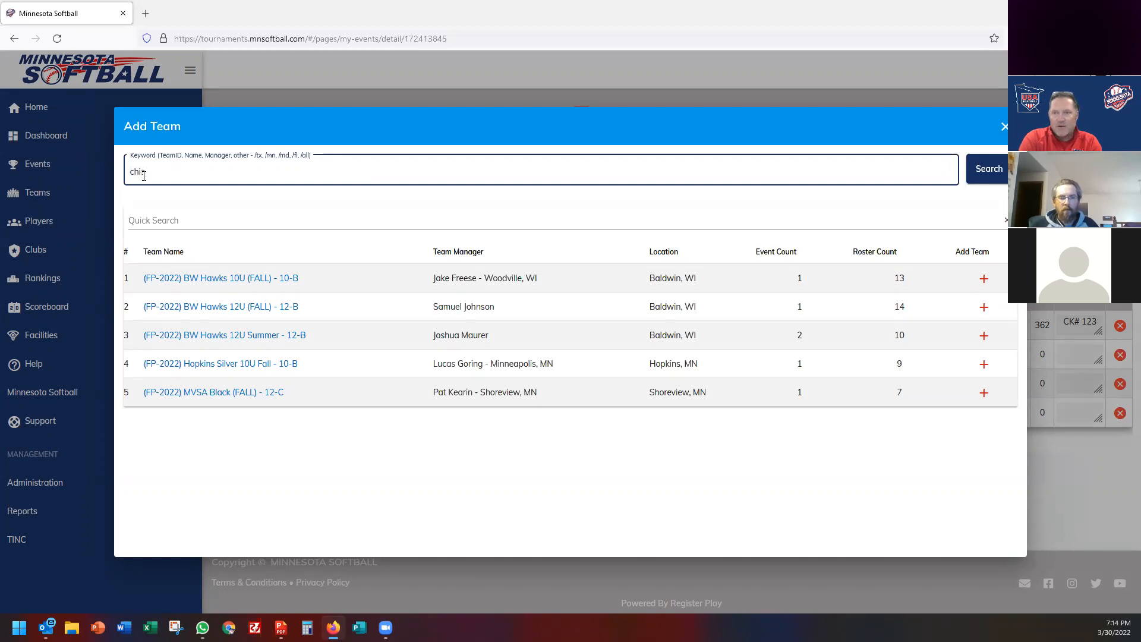
key("Return")
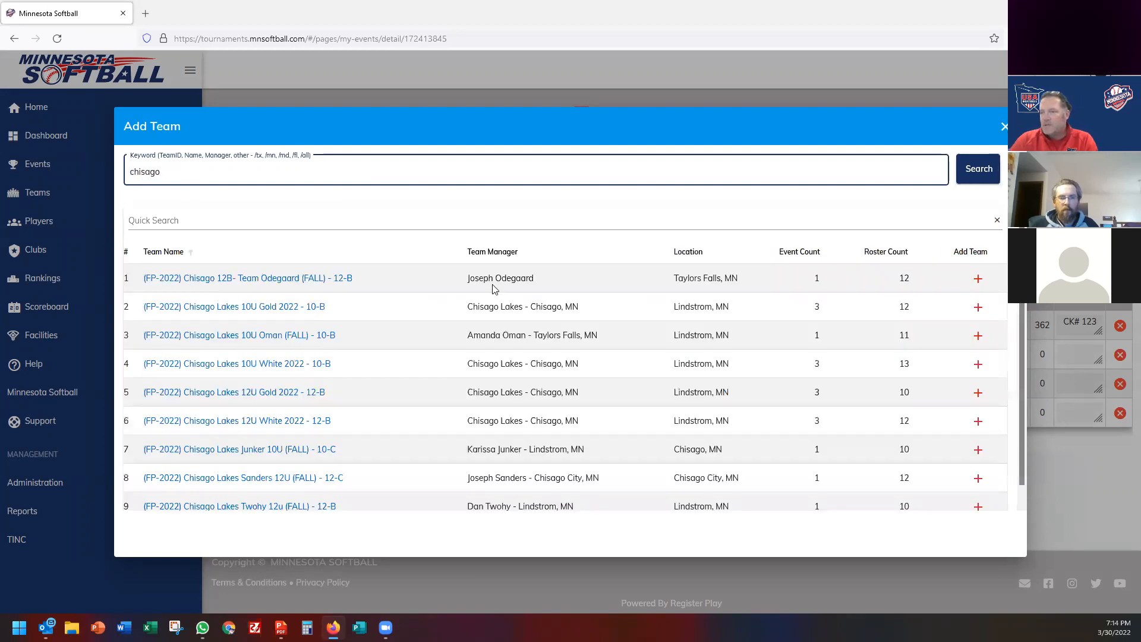
left_click(977, 281)
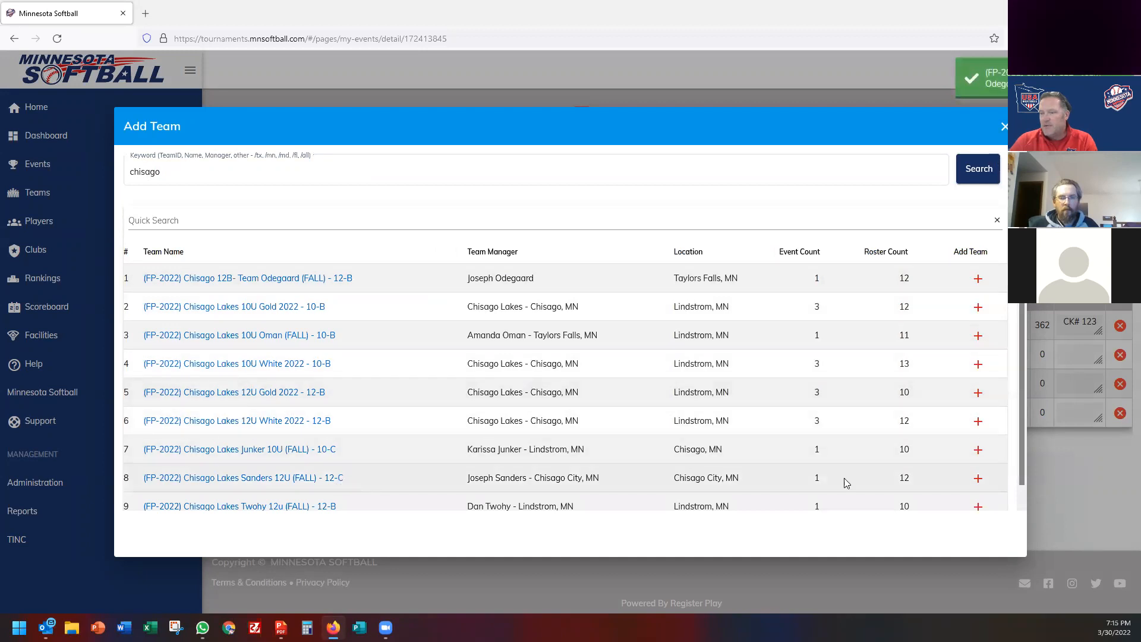
left_click(975, 480)
left_click(977, 506)
left_click(1002, 137)
left_click(1004, 127)
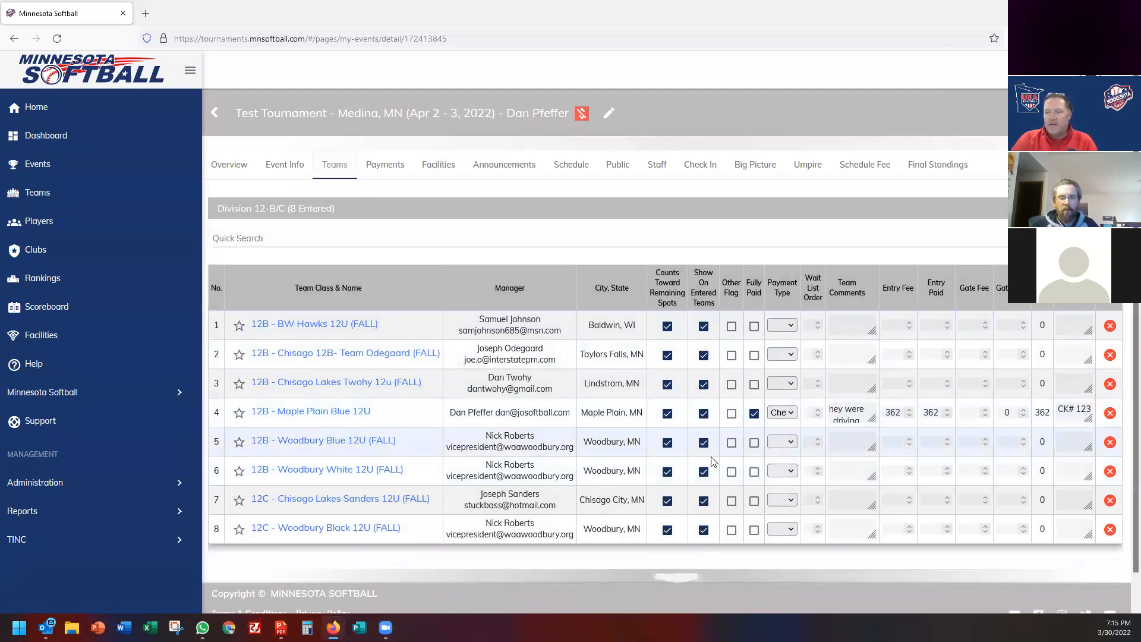
Set payment types to Credit Card, Cash and Paypal/Venmo for BW Hawks and the next two teams.
left_click(788, 327)
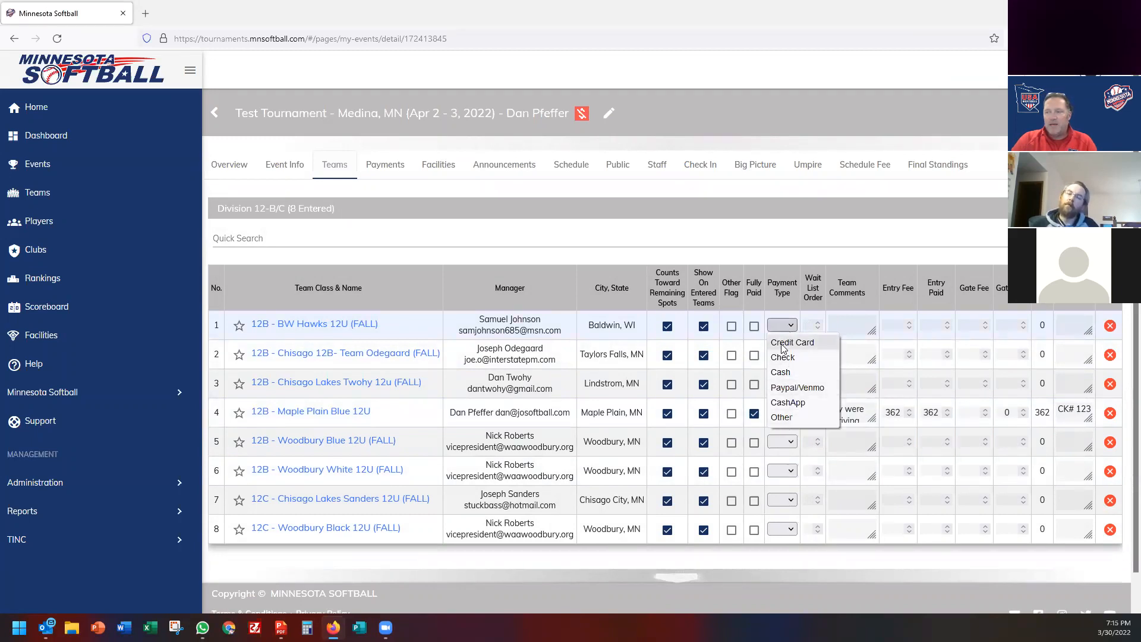
left_click(784, 347)
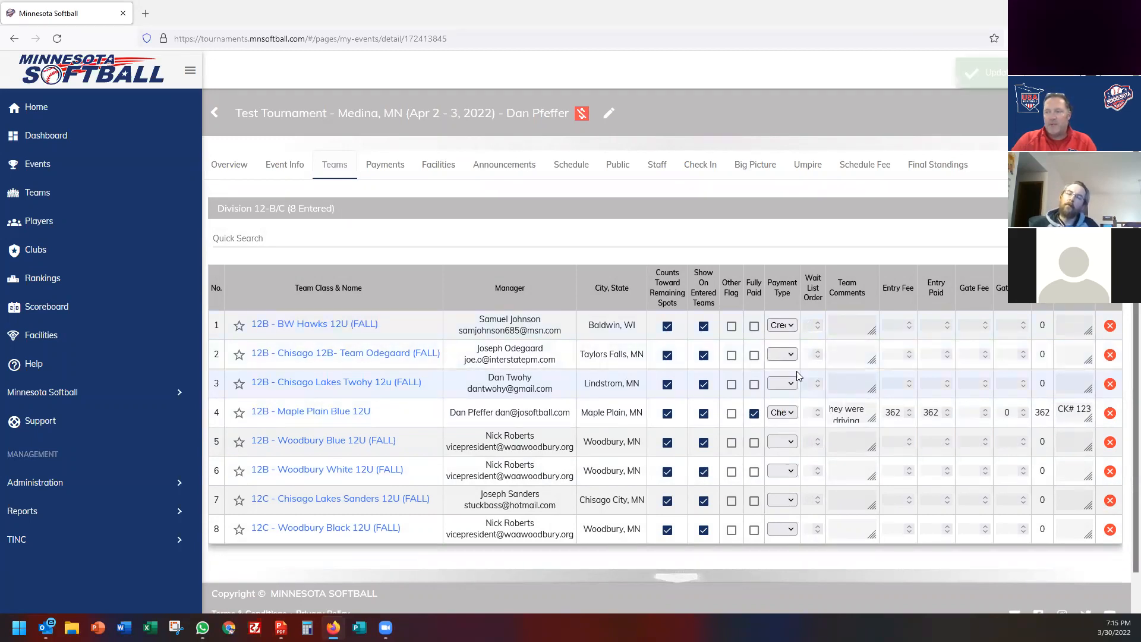
left_click(792, 355)
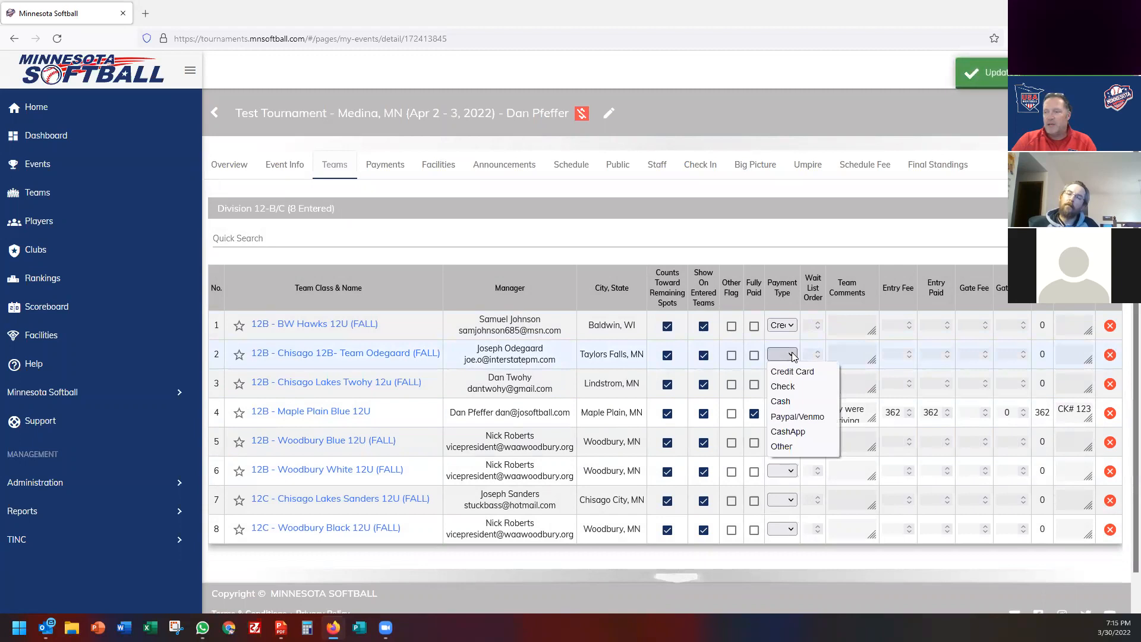
left_click(787, 402)
left_click(791, 388)
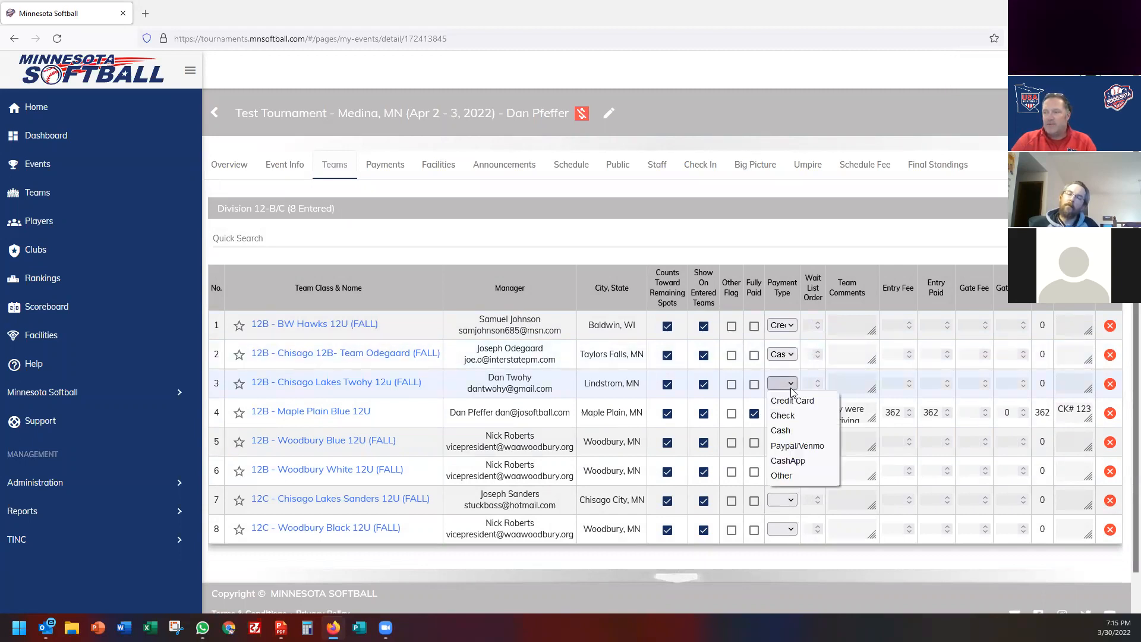
left_click(791, 446)
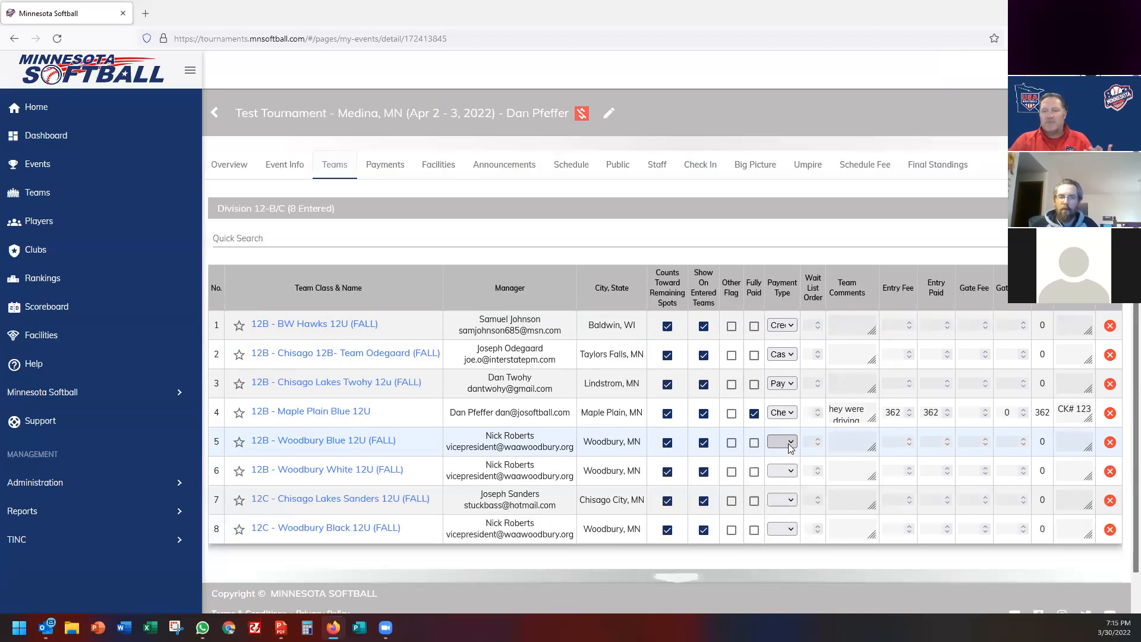
left_click(285, 168)
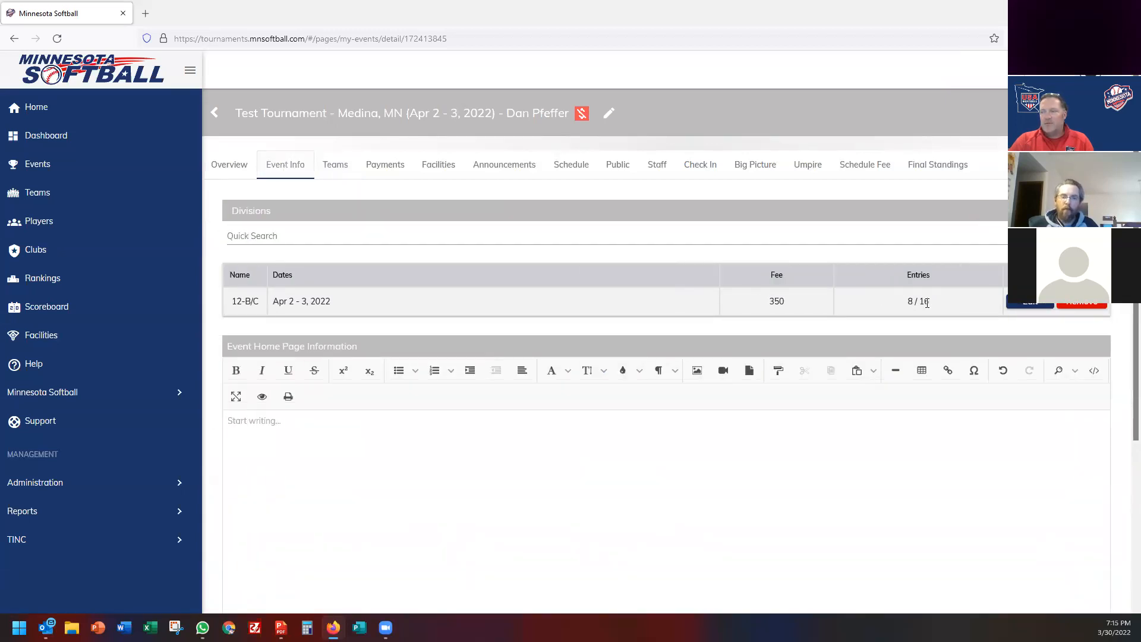
Change the 12-B/C division's Spots Available from 16 to 8 and view the public page.
left_click(1022, 306)
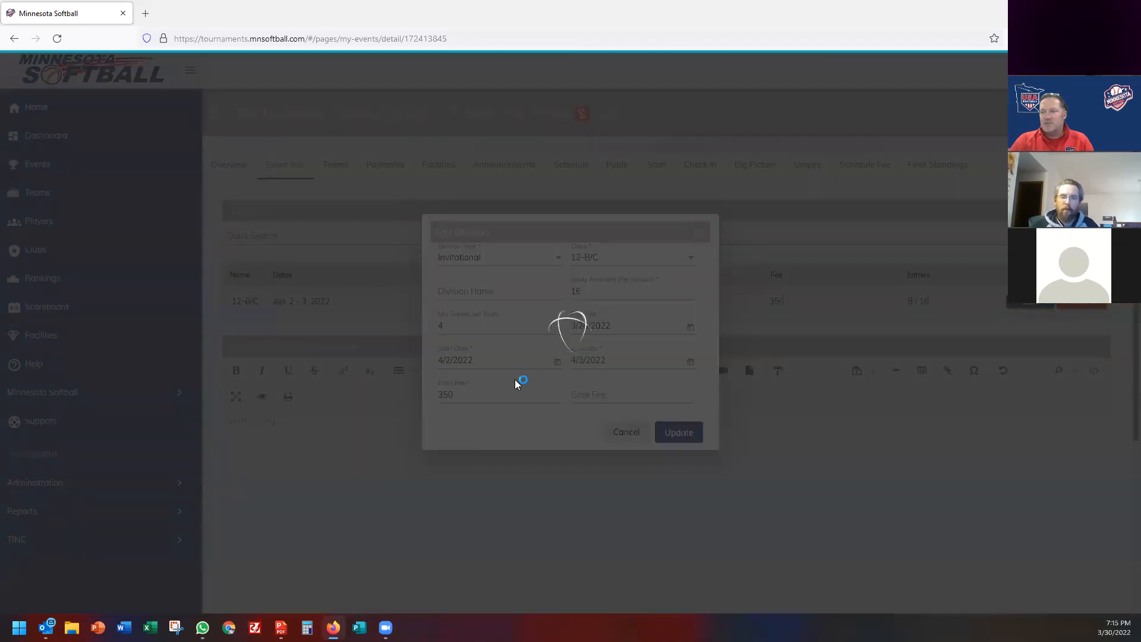
double_click(583, 293)
type("8")
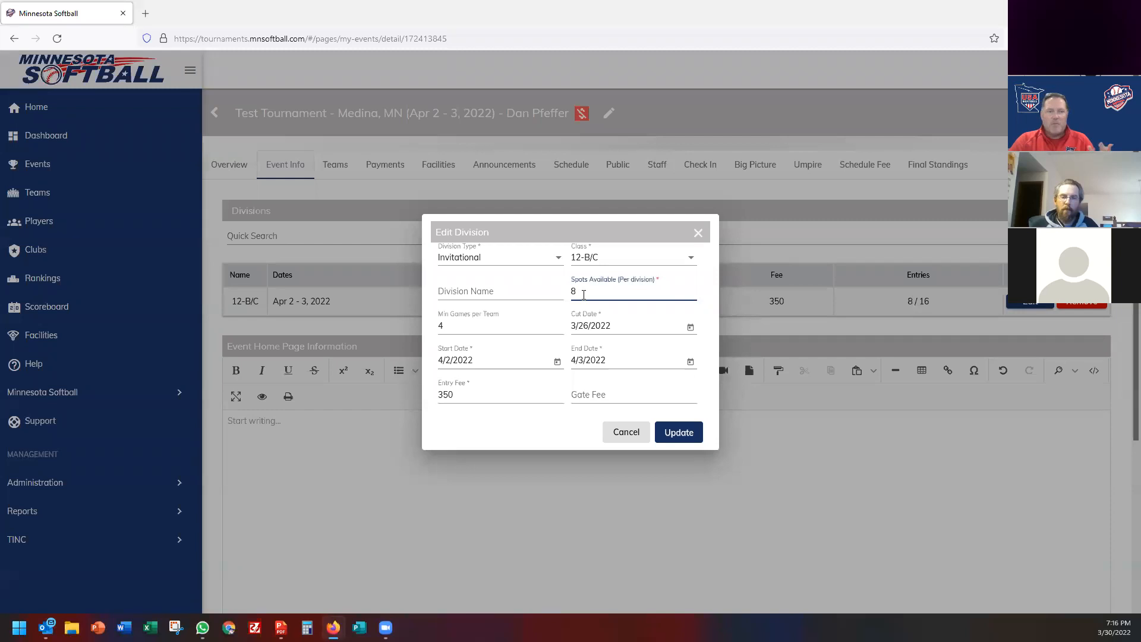
left_click(674, 436)
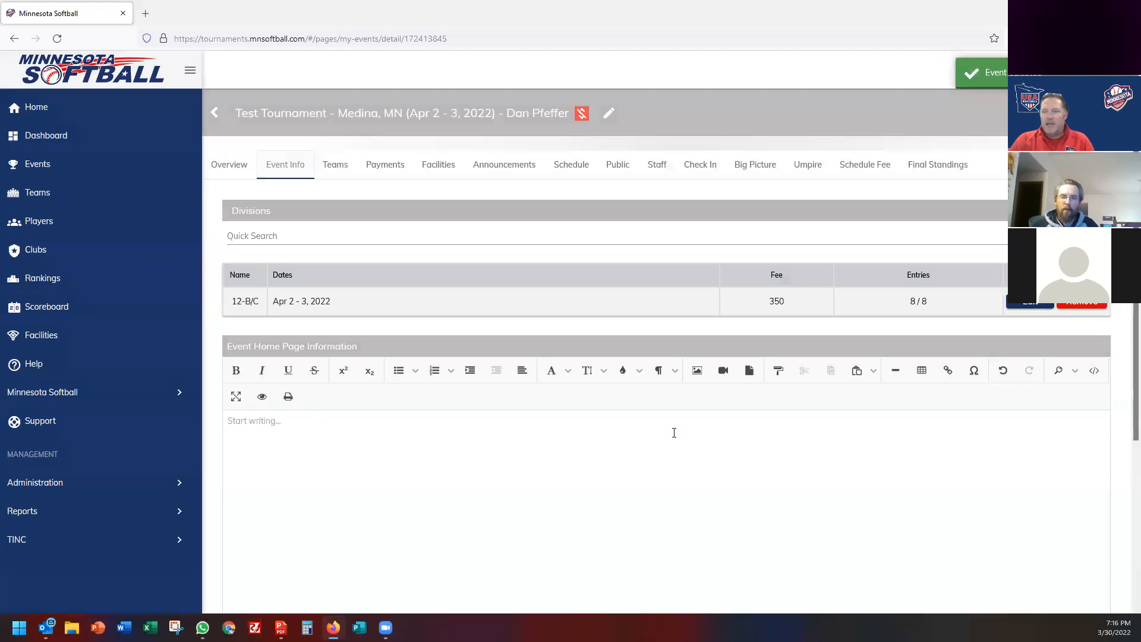
left_click(621, 166)
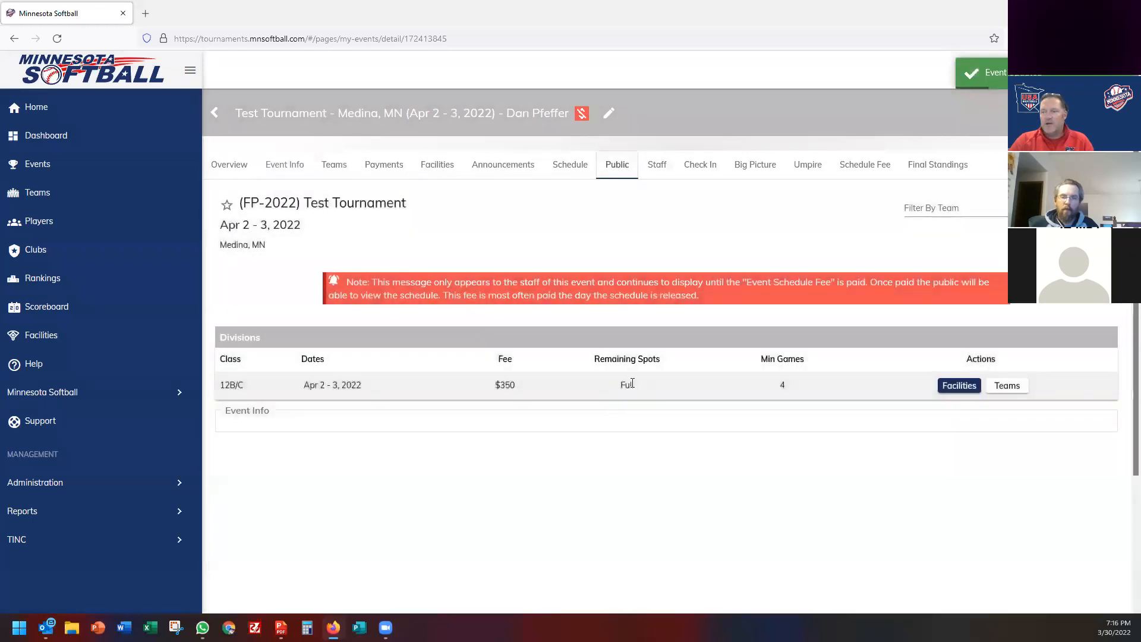
Expand the 12B/C division's Teams list on the public page to show its eight teams.
left_click(1004, 386)
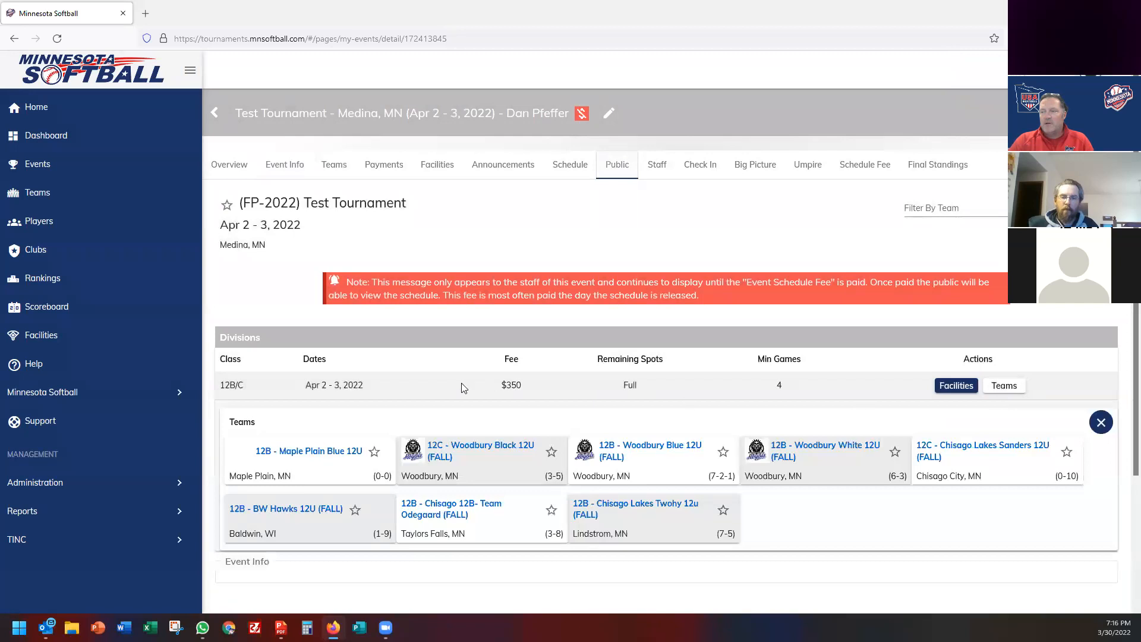
scroll(461, 385, "down", 3)
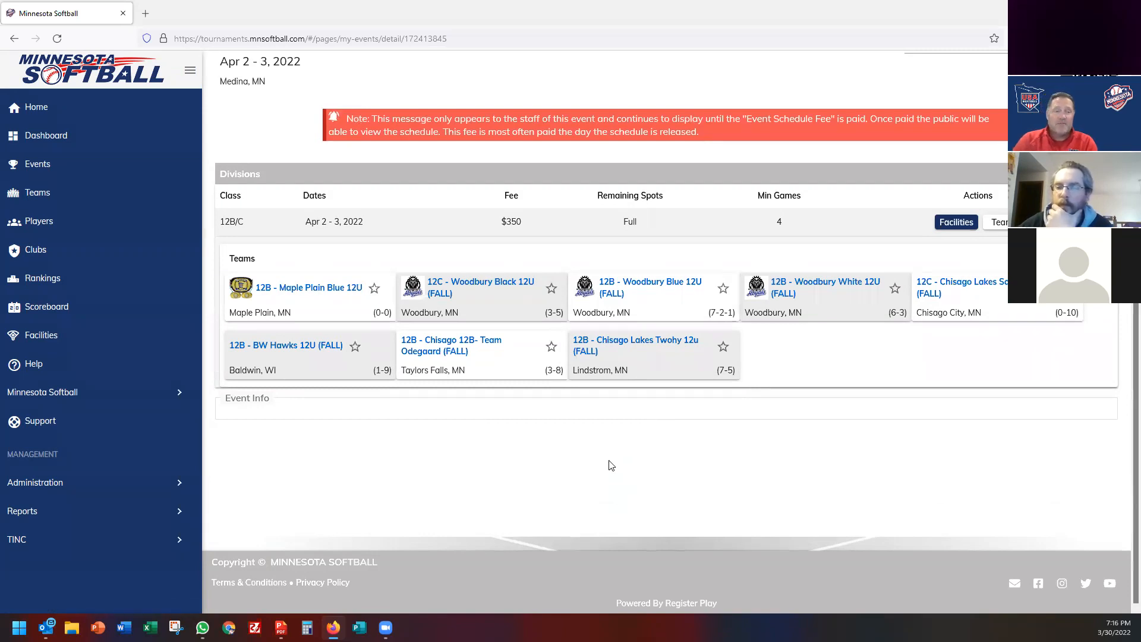
scroll(611, 465, "up", 1)
scroll(611, 465, "up", 3)
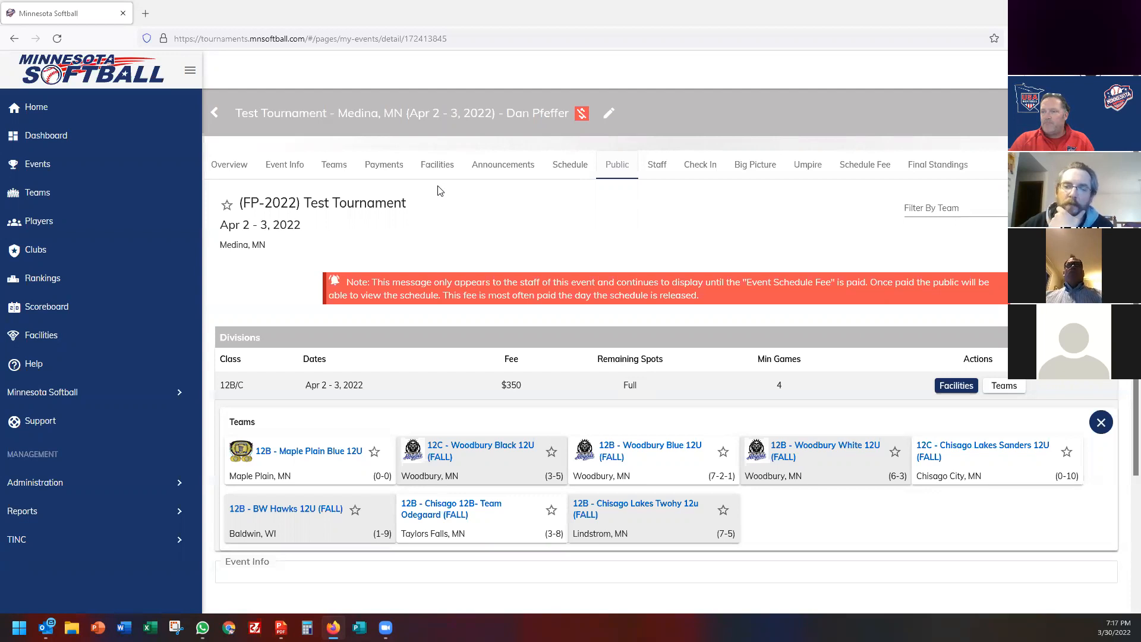
Search 'edina' and add Edina 12U Hornets Fall and Edina 12U Sting Fall to 12-B/C.
left_click(335, 169)
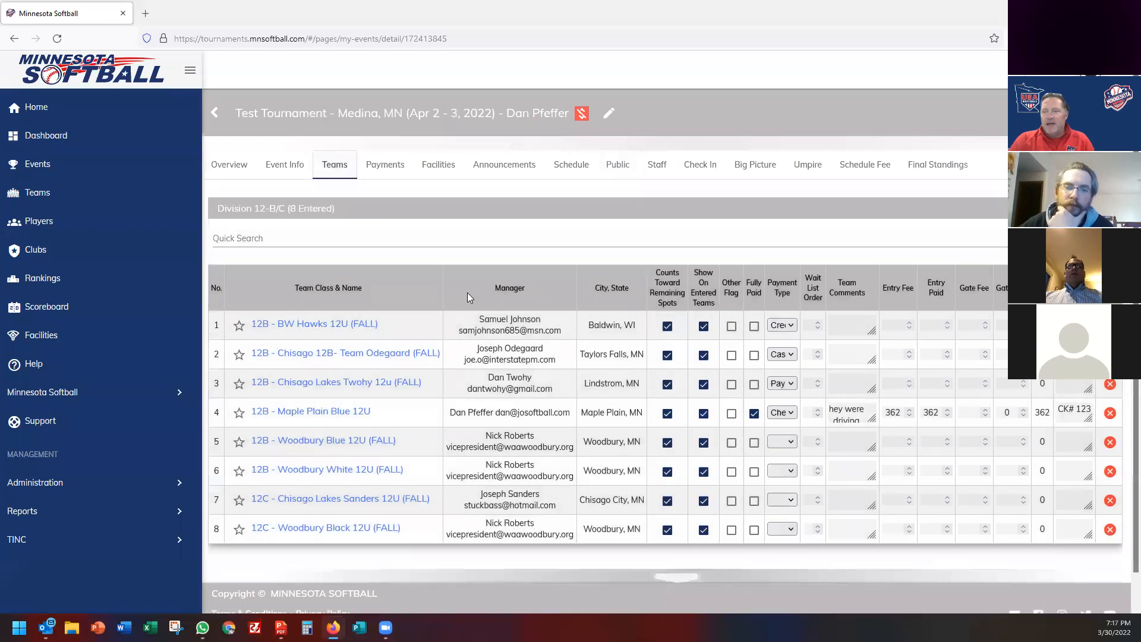
scroll(471, 297, "down", 1)
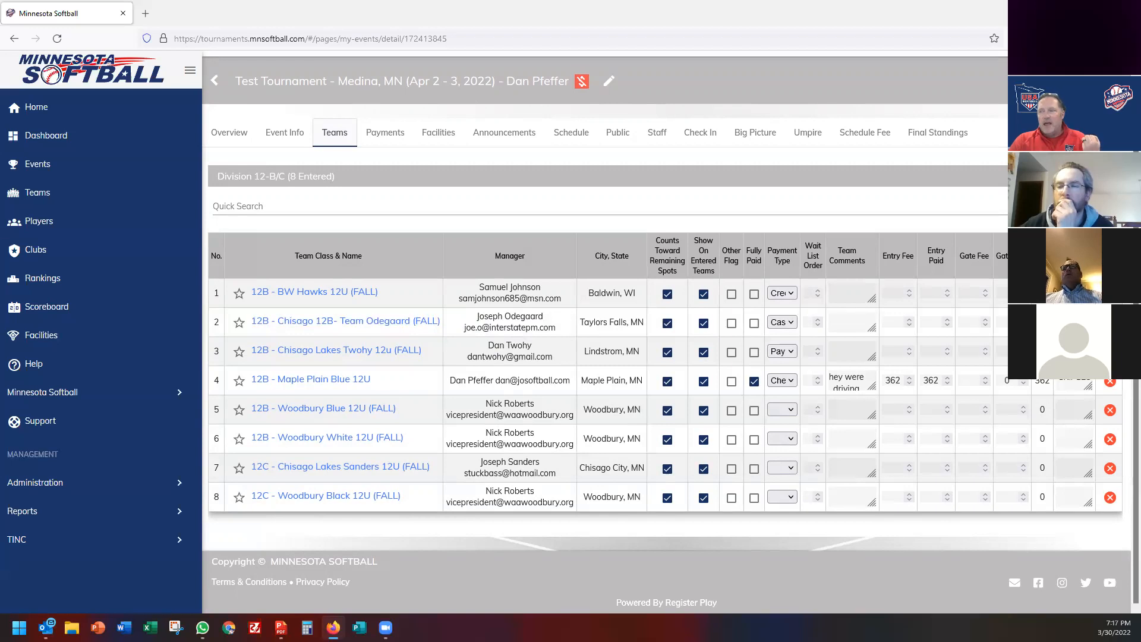
left_click(1107, 176)
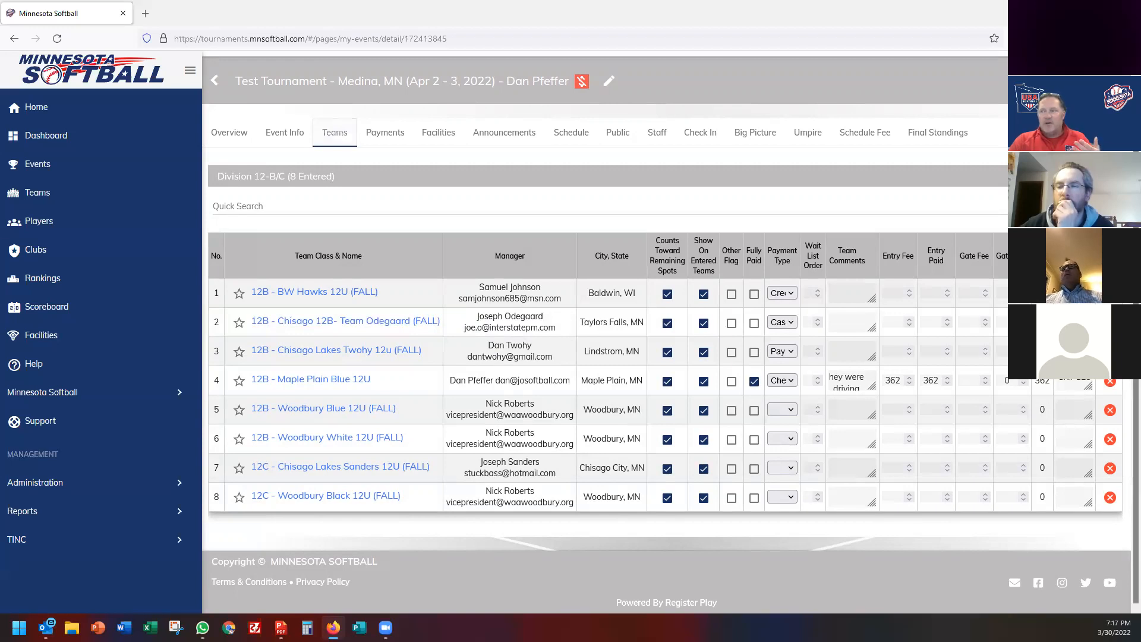
left_click(293, 168)
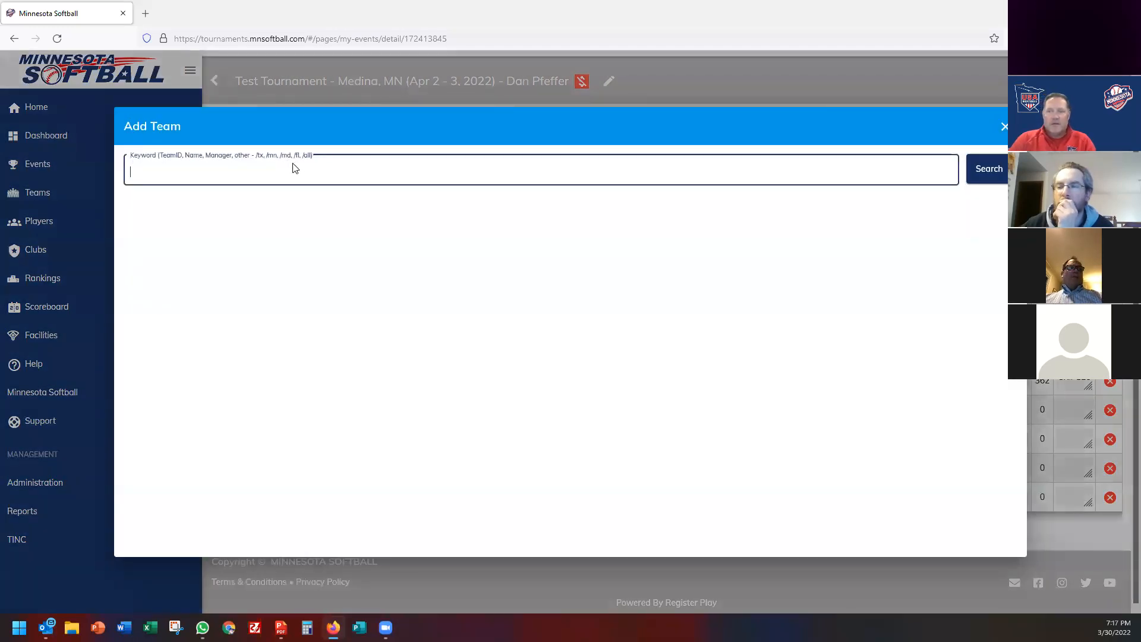
type("edina")
key("Return")
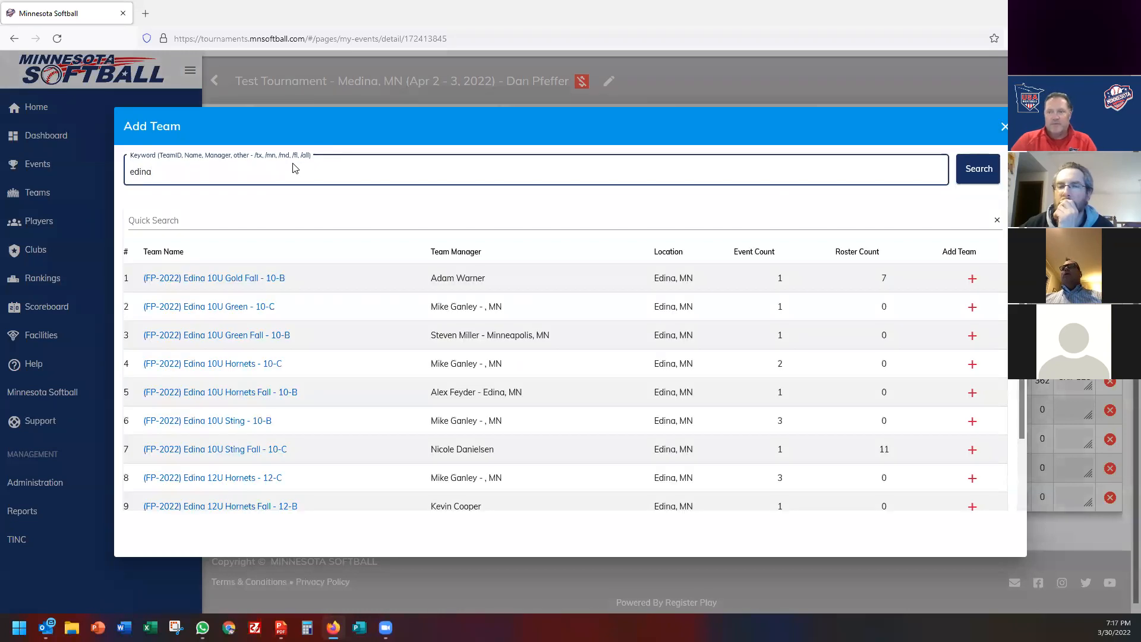
scroll(297, 416, "down", 2)
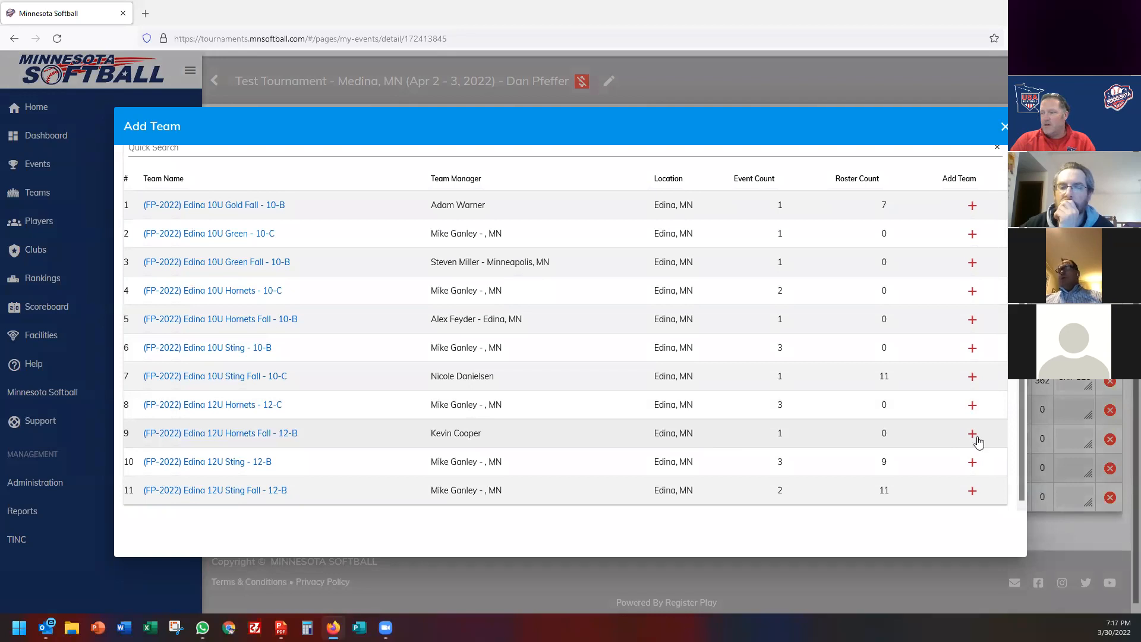
left_click(973, 435)
left_click(972, 491)
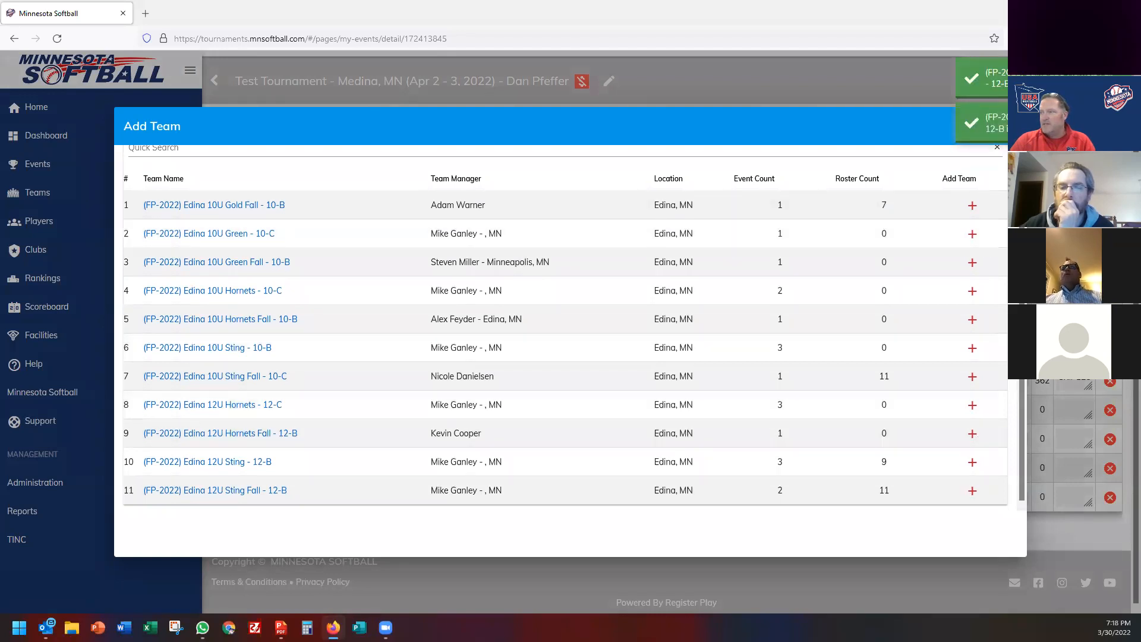
left_click(1022, 119)
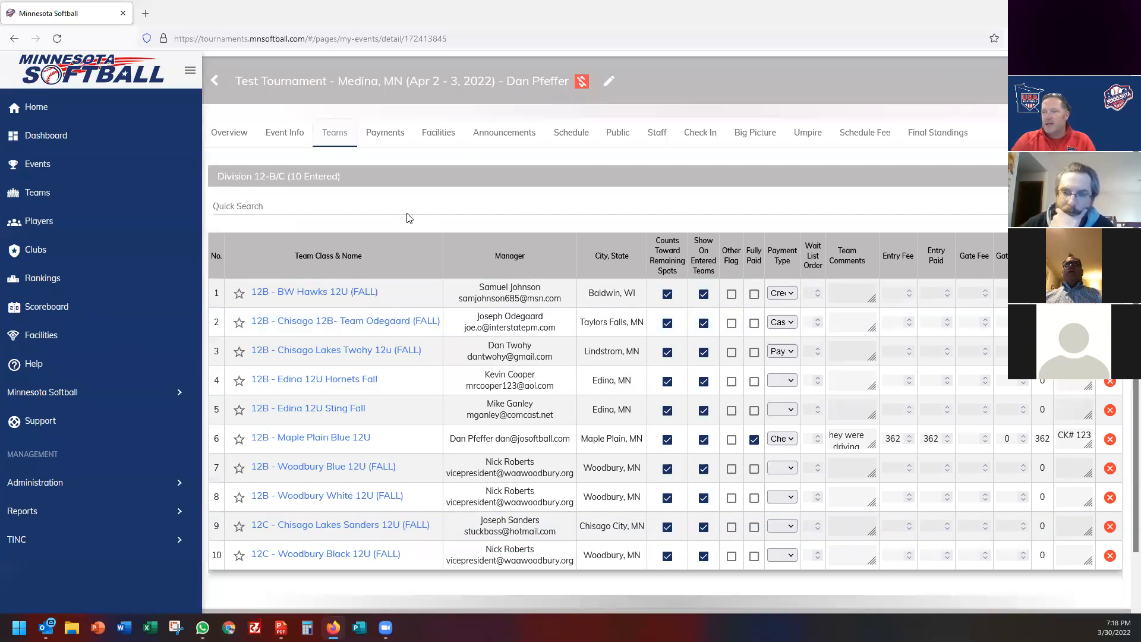
left_click(393, 137)
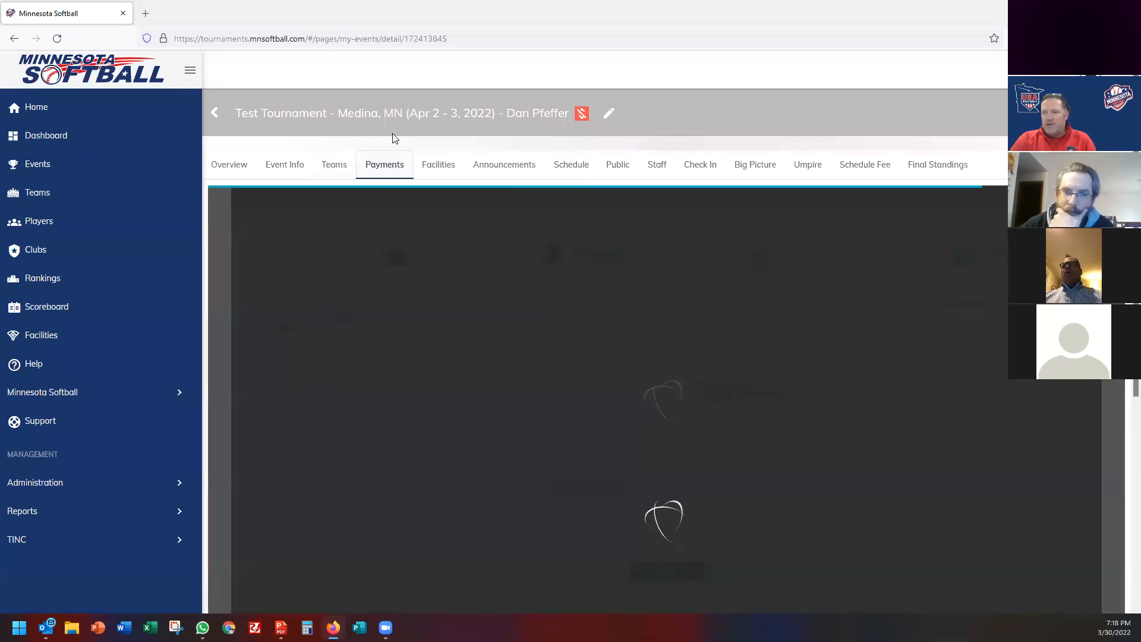
Scroll through the event's payment profiles on the Payments tab.
scroll(448, 266, "down", 2)
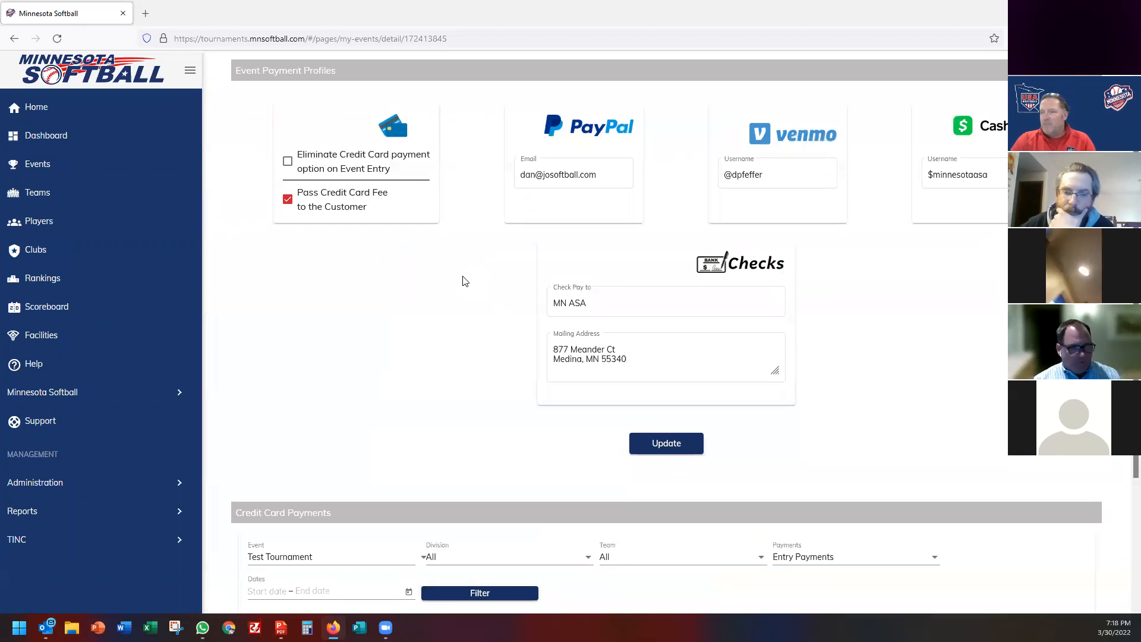
scroll(465, 280, "up", 1)
scroll(465, 280, "up", 1)
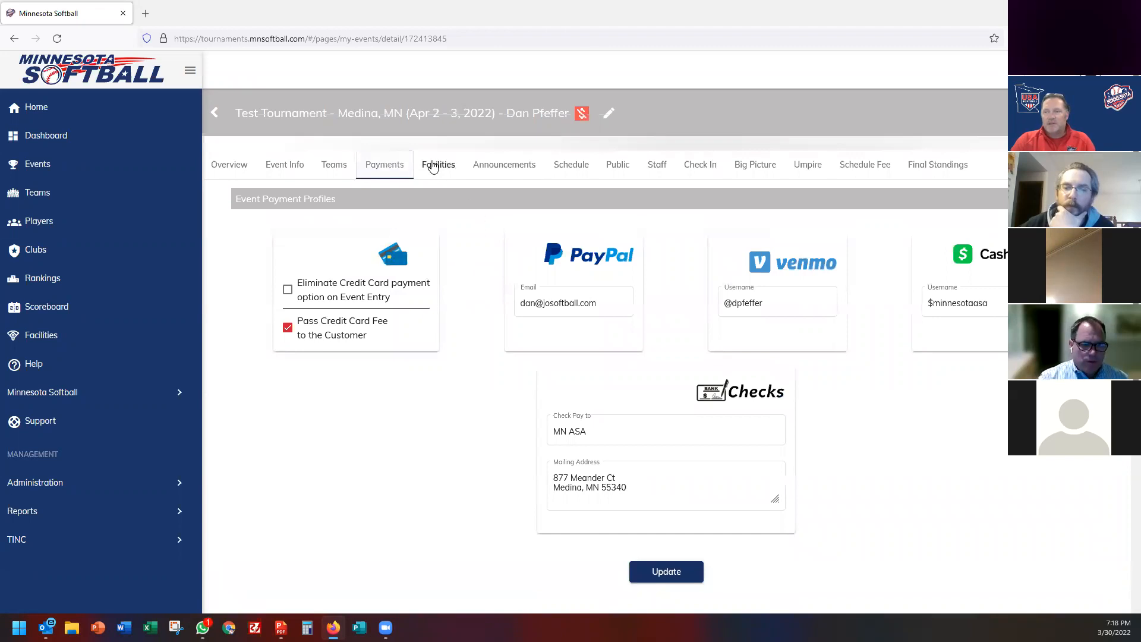
left_click(438, 165)
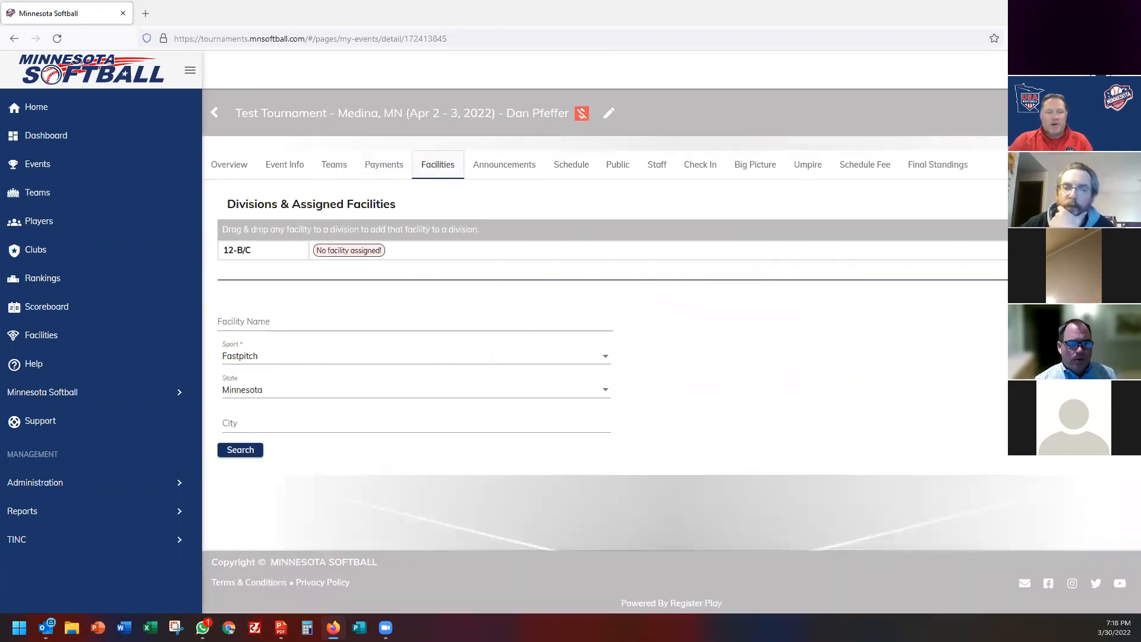
Search facilities for 'corcoran' and add Corcoran Community Park to 12-B/C.
key("alt+Tab")
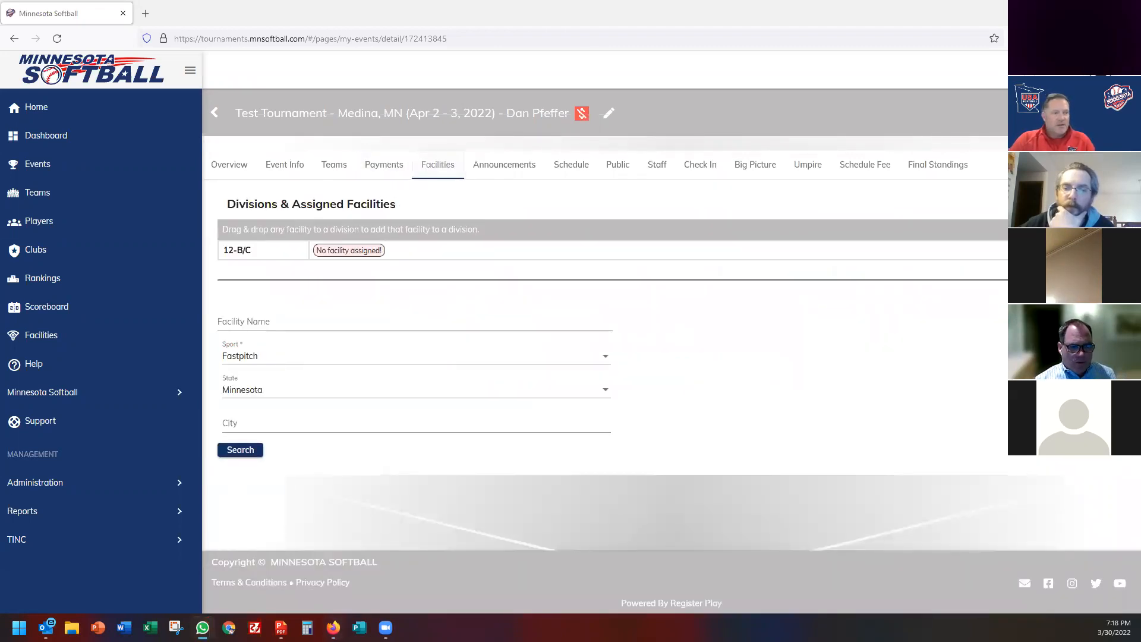
key("alt+Tab")
left_click(264, 322)
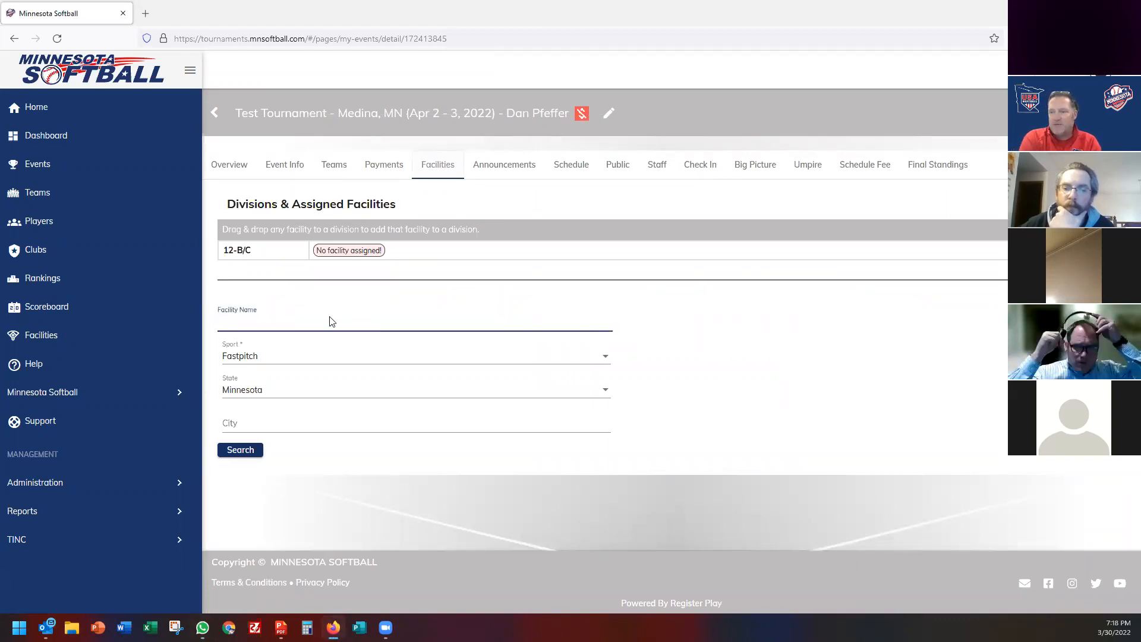
type("corcoran")
left_click(239, 452)
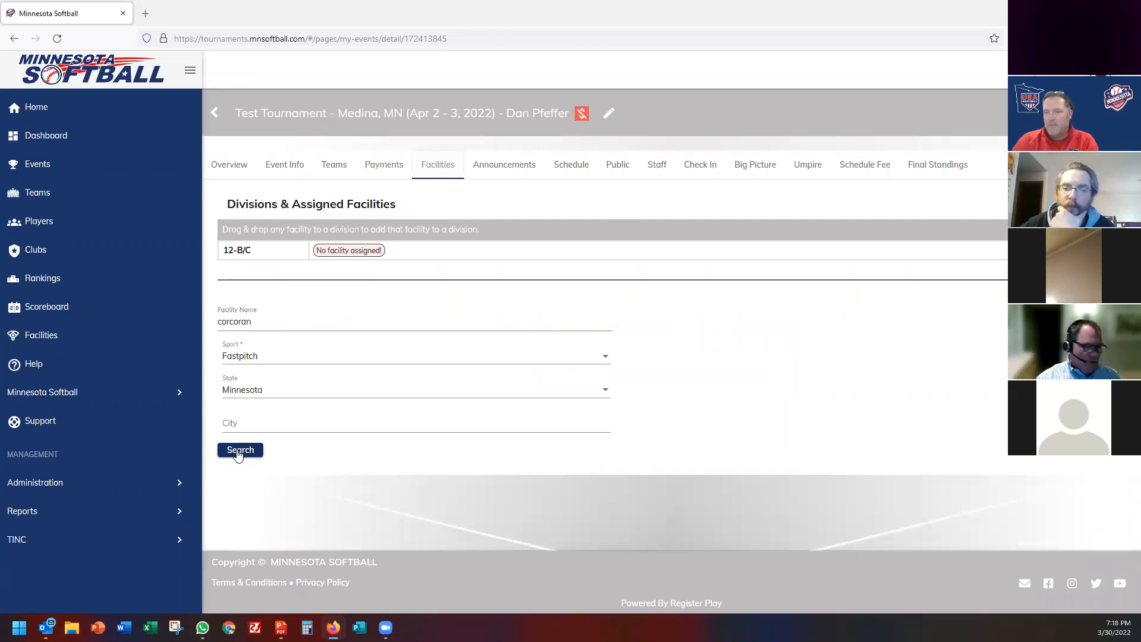
scroll(696, 461, "down", 1)
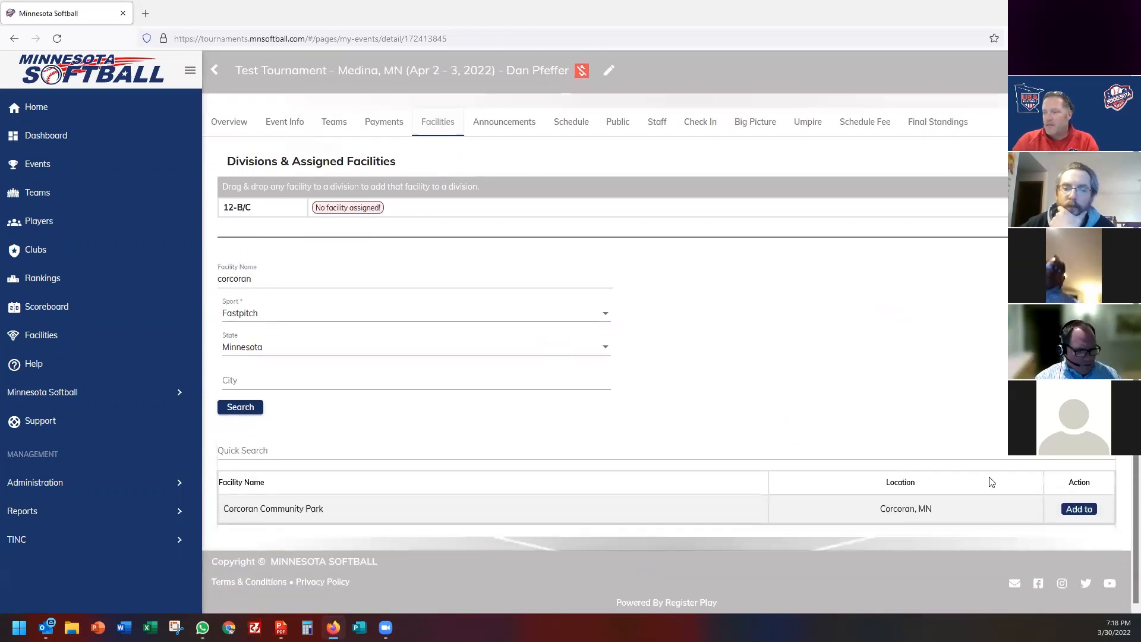
left_click(1080, 512)
left_click(1033, 563)
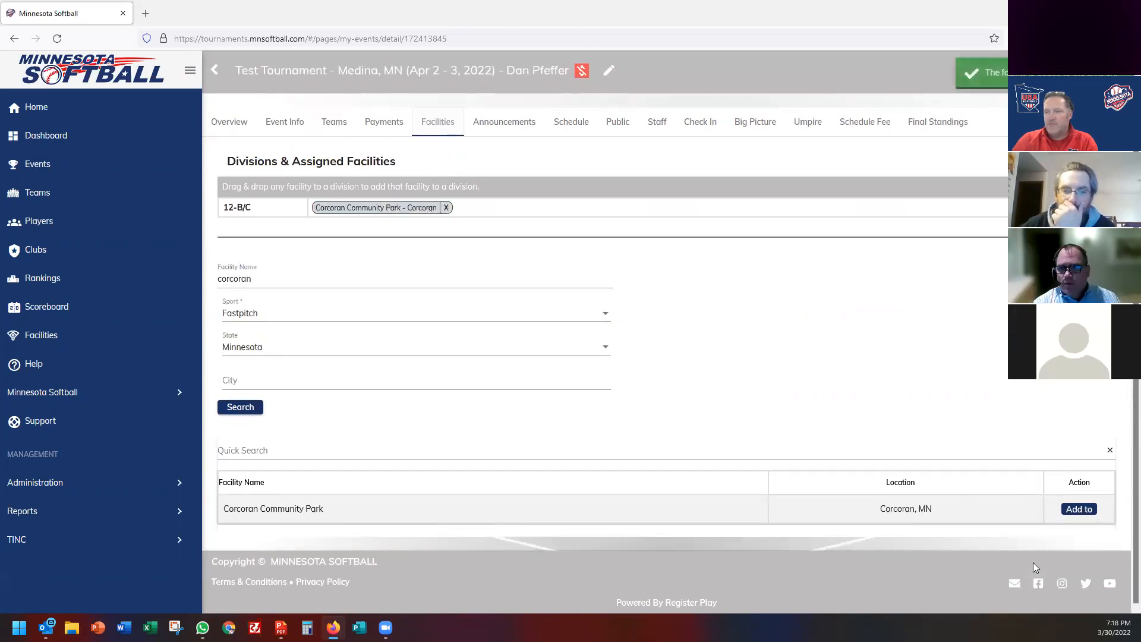
Add Corcoran Community Park to all divisions as well.
left_click(1082, 511)
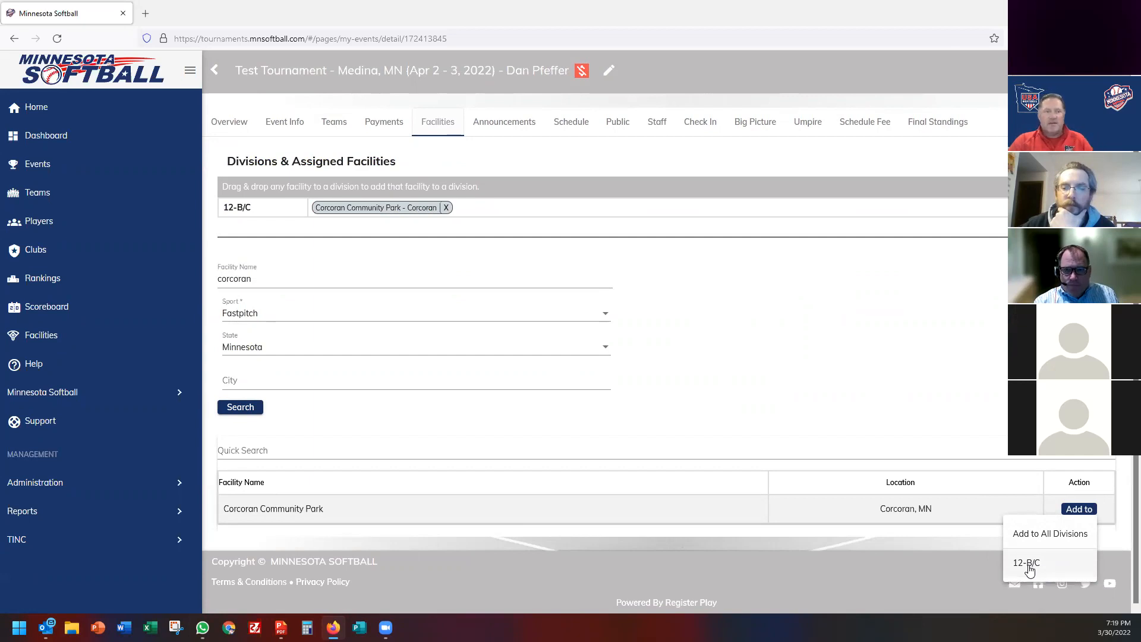
left_click(708, 399)
left_click(1079, 509)
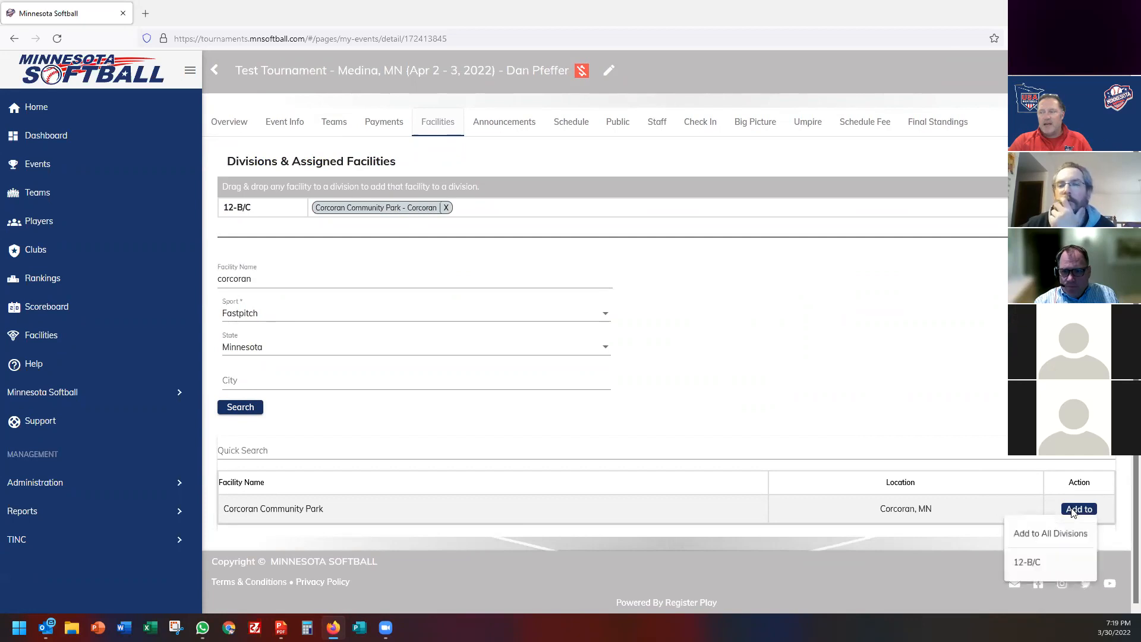
left_click(1041, 536)
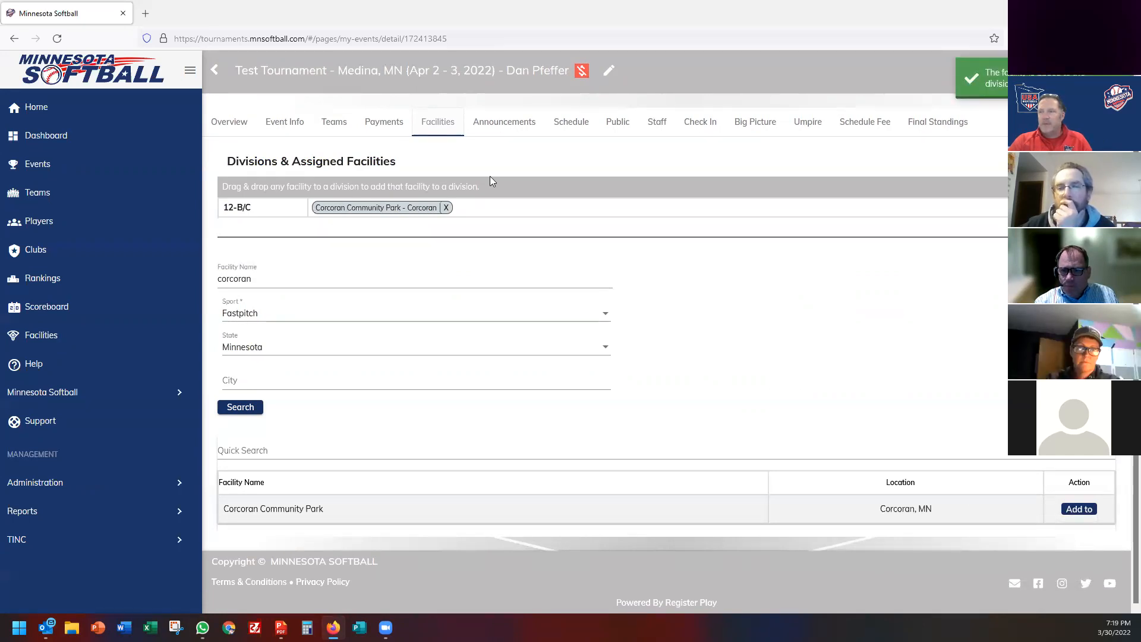
left_click(508, 122)
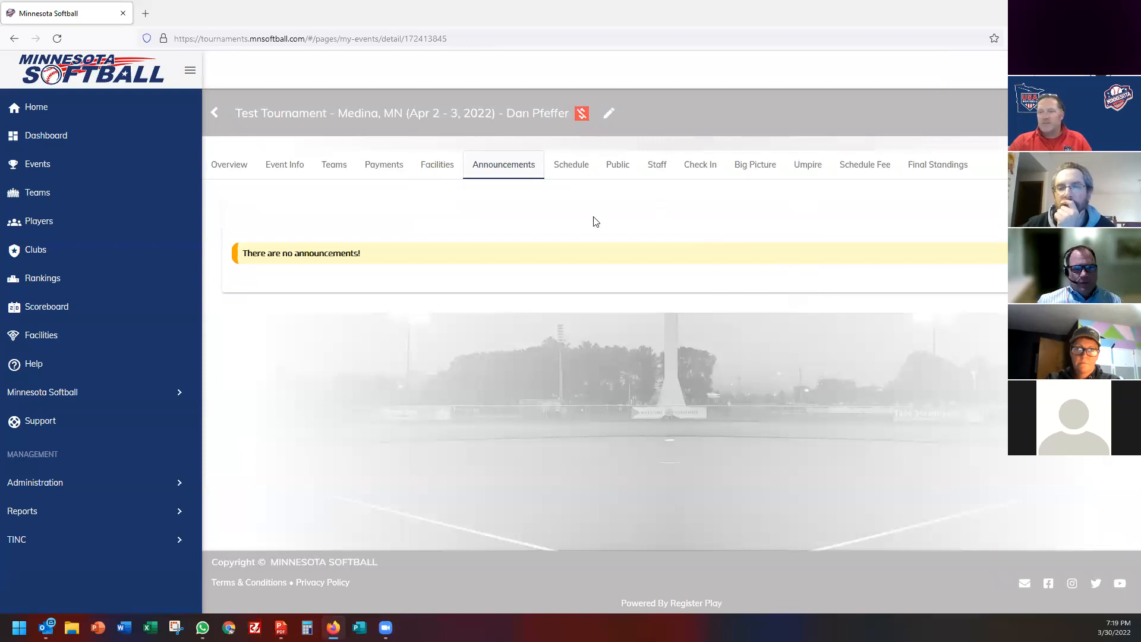
Save an announcement reading 'Hey its raining we are going to delay the start of the tournament until 12PM.' with a teal #00aa98 background.
left_click(1104, 222)
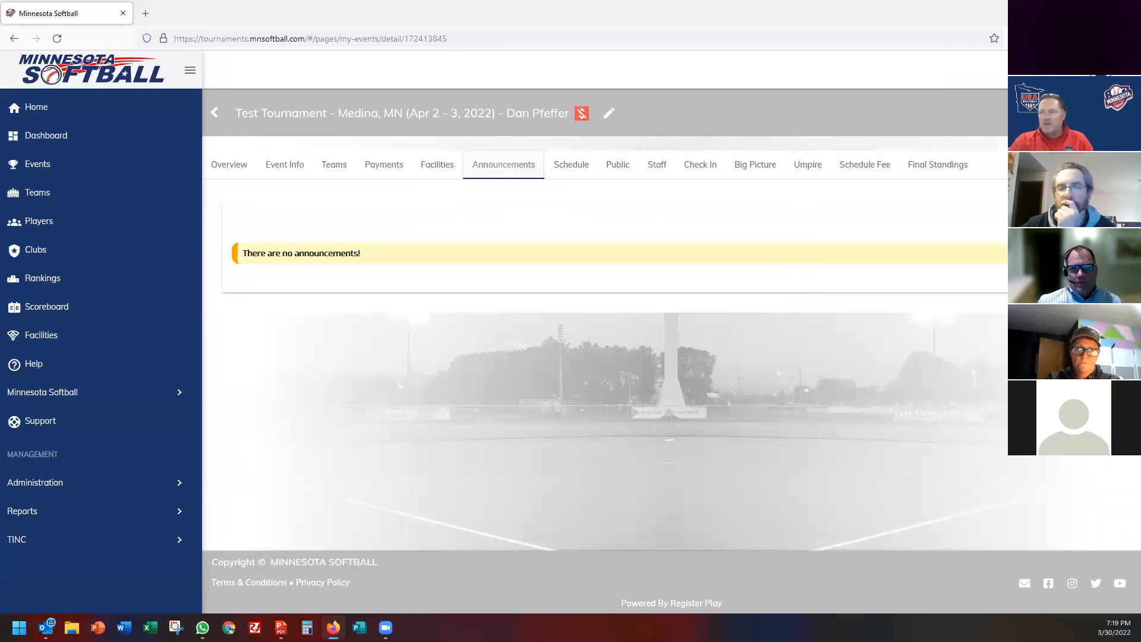
triple_click(410, 267)
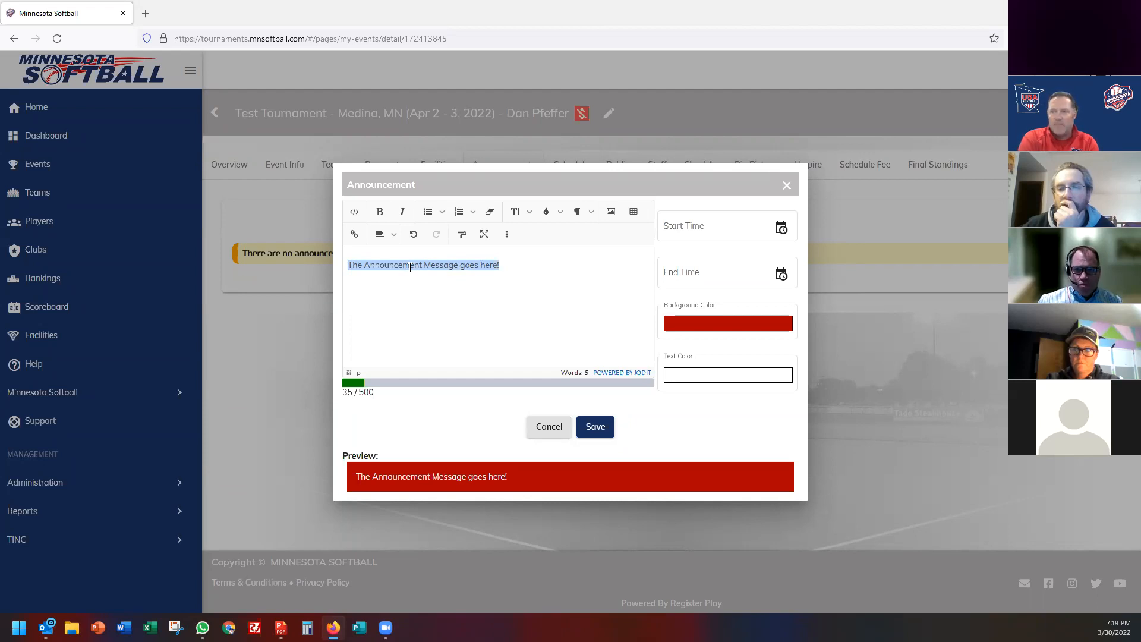
type("Hey its raining we are")
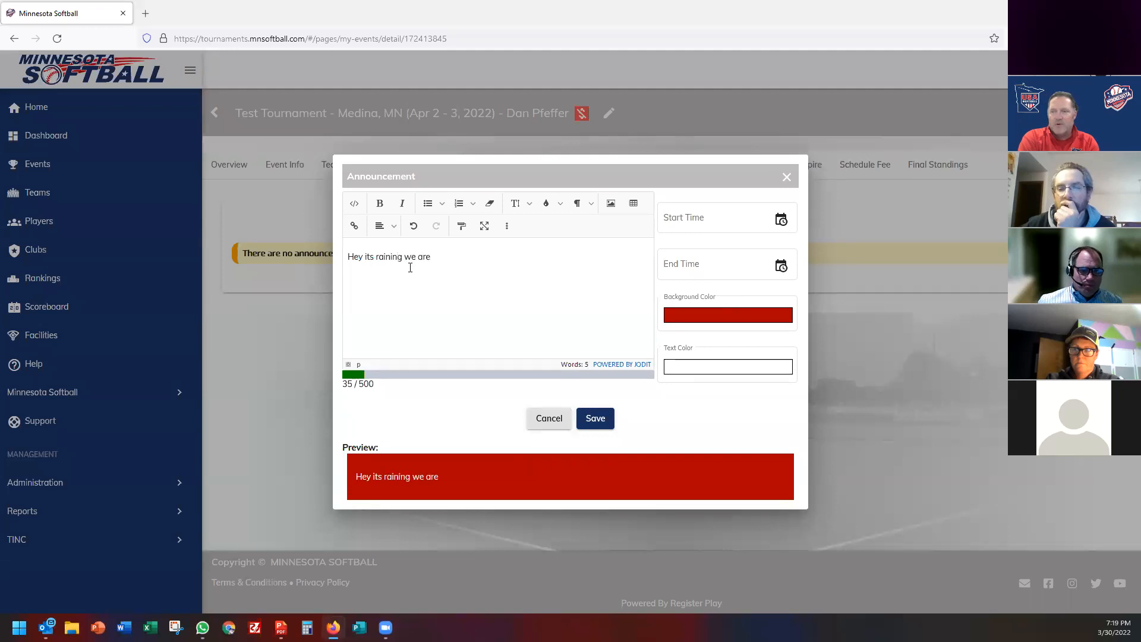
type(" going to delay the state")
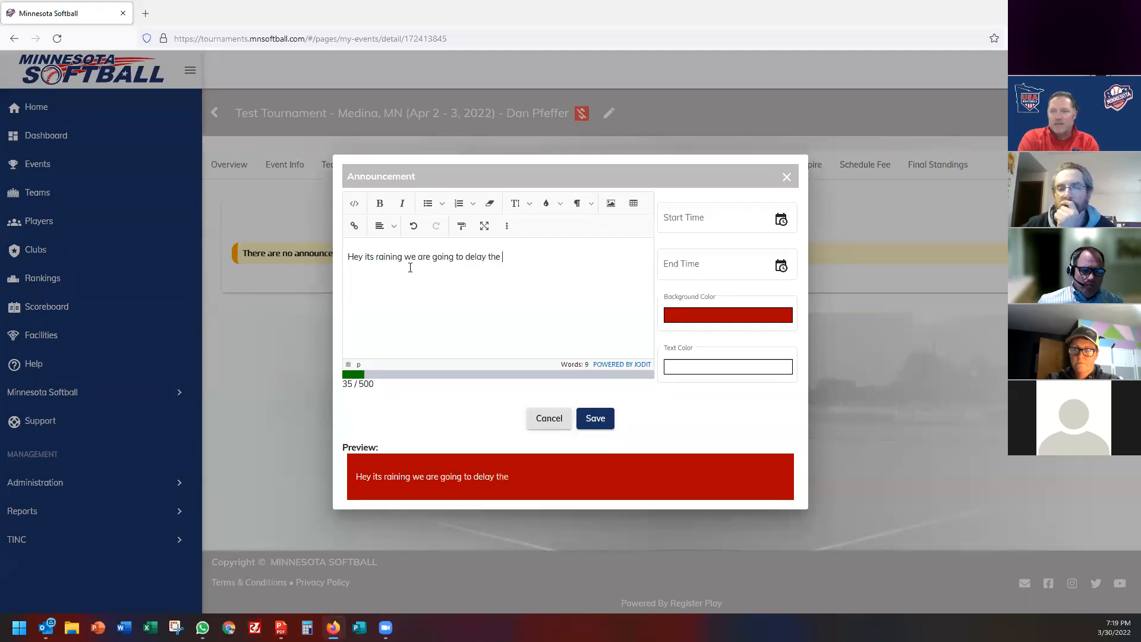
key("BackSpace")
key("BackSpace")
type("rt of t")
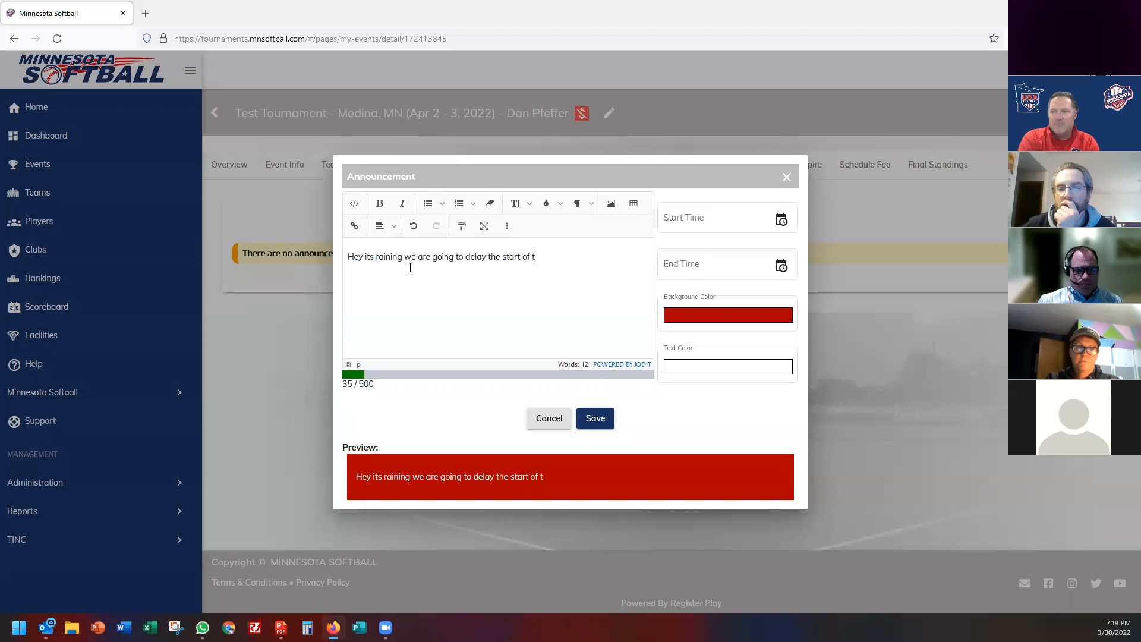
type("he tournament until ")
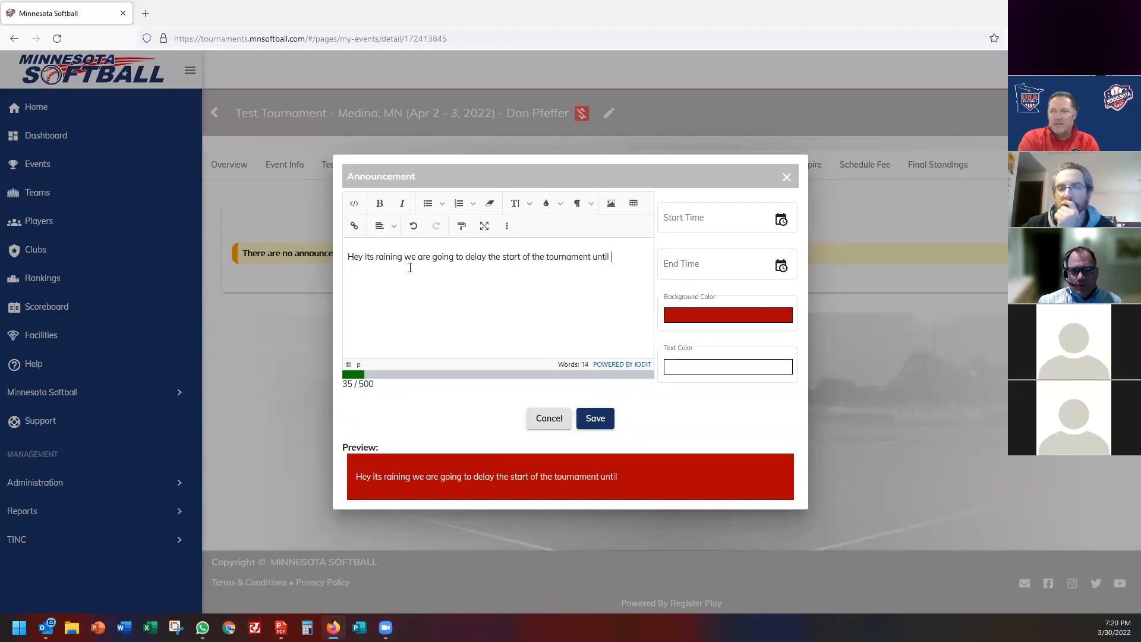
type("12PM.")
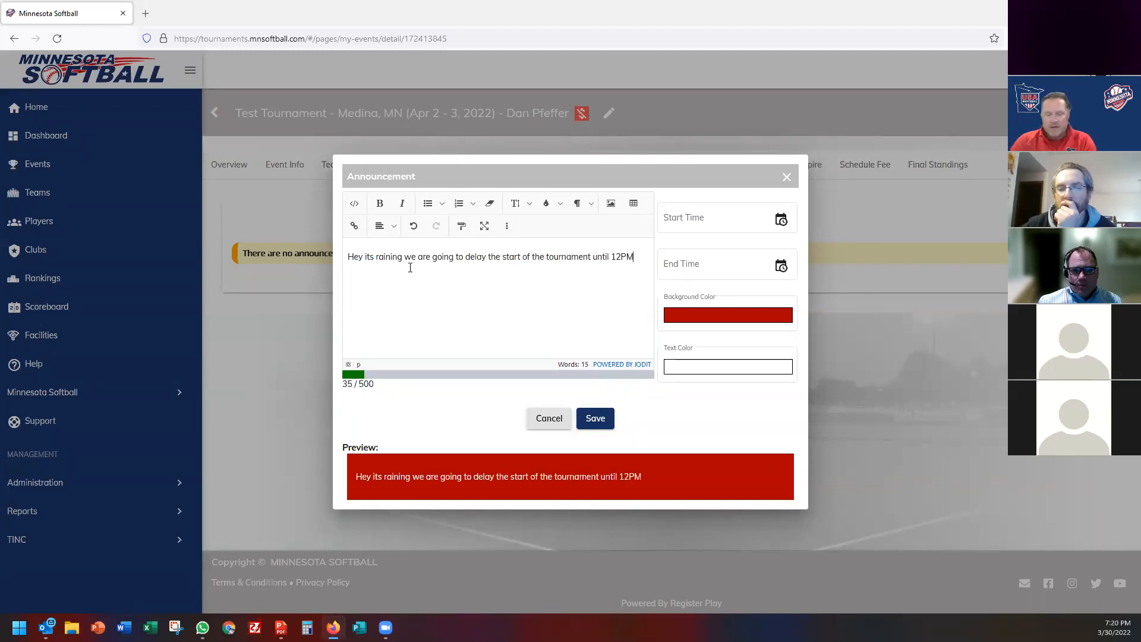
left_click(715, 326)
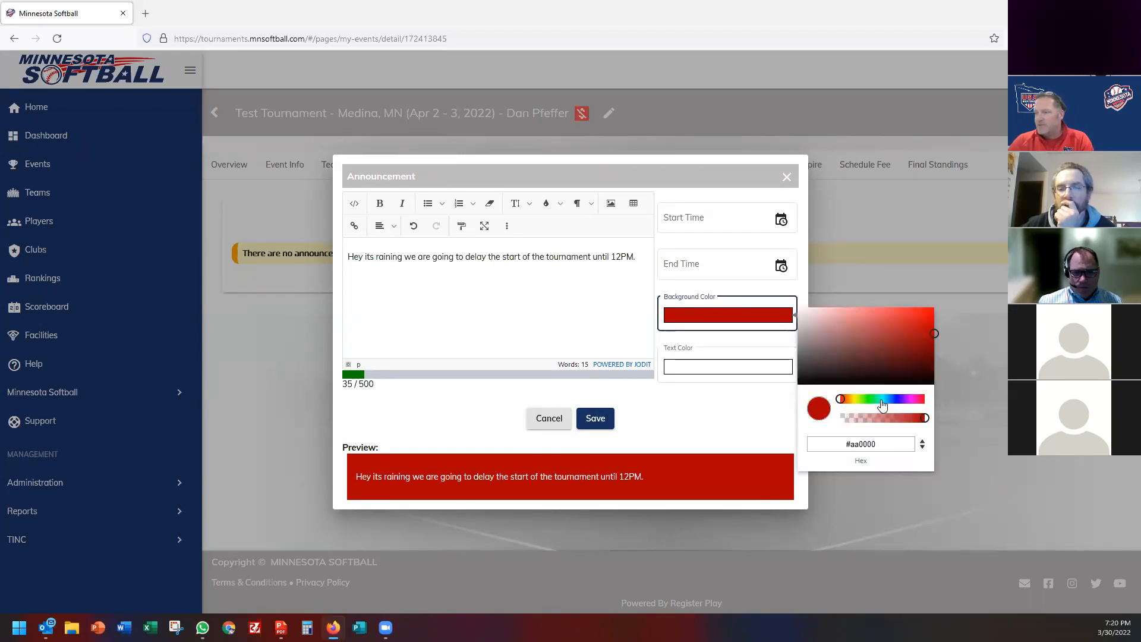
left_click(881, 400)
left_click(597, 421)
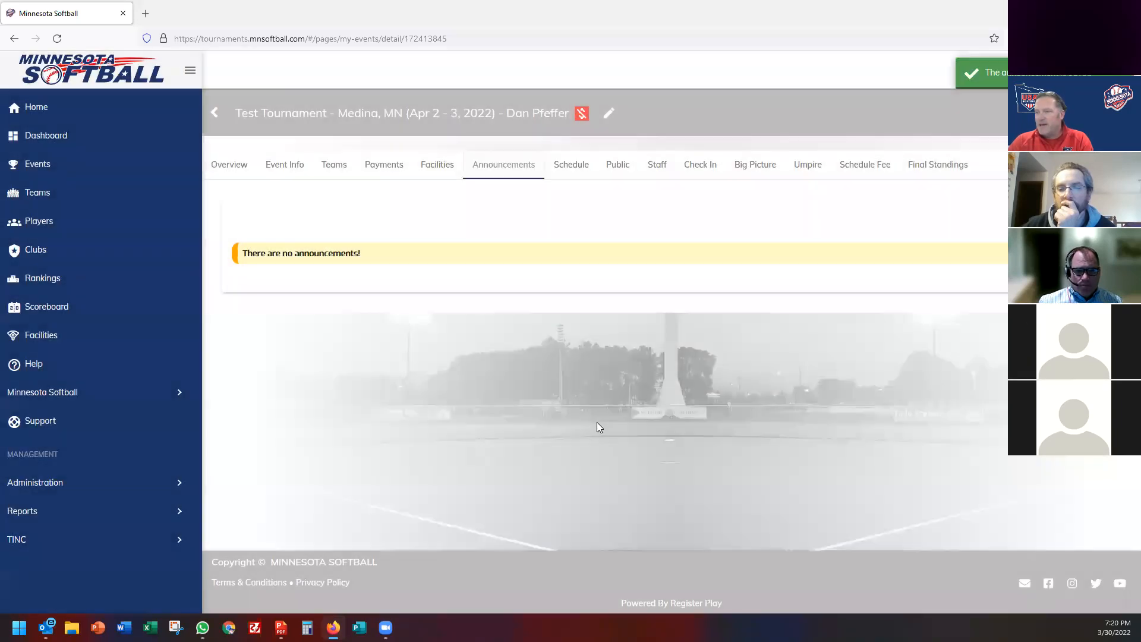
Review the public event page's teal rain-delay banner, Divisions section and Corcoran Community Park facility.
left_click(621, 171)
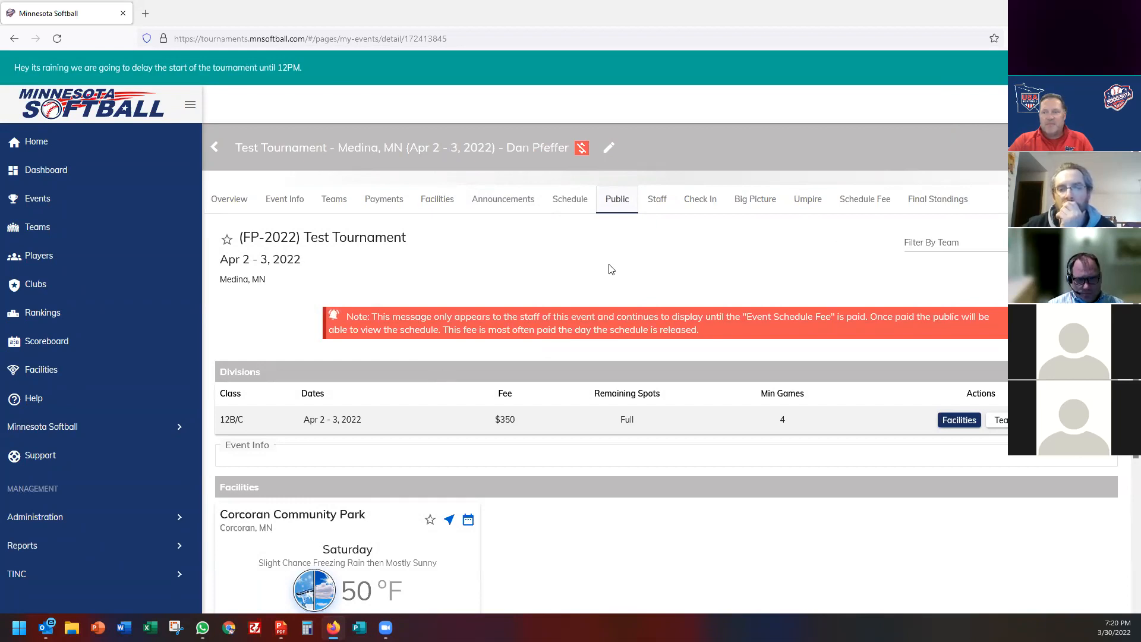
scroll(611, 270, "down", 4)
scroll(613, 368, "up", 3)
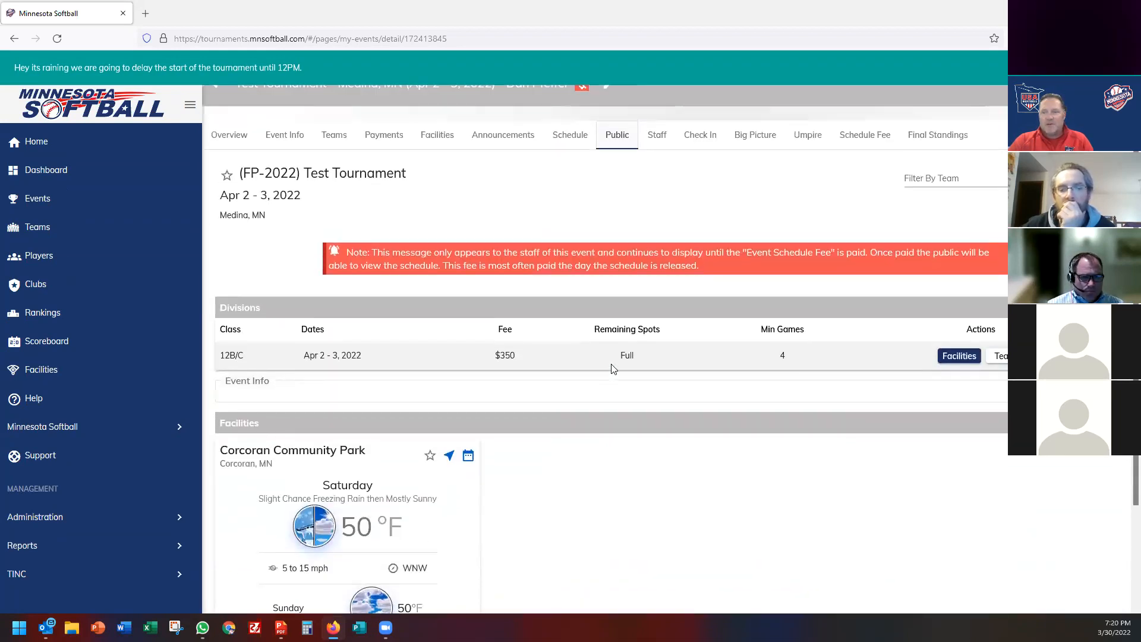
scroll(613, 369, "down", 1)
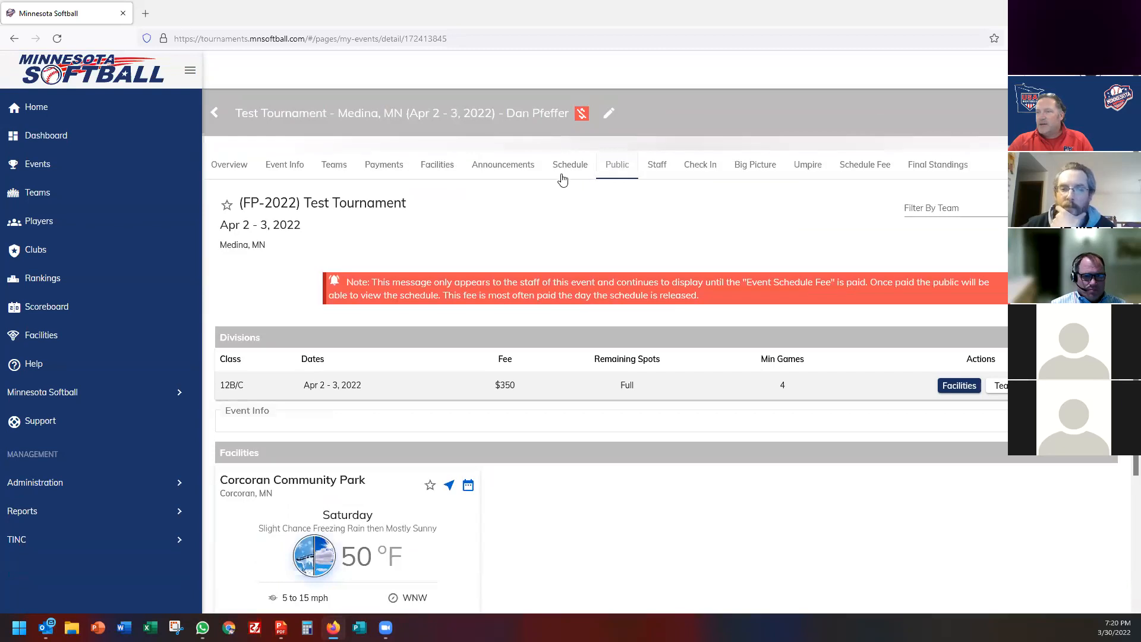
left_click(510, 169)
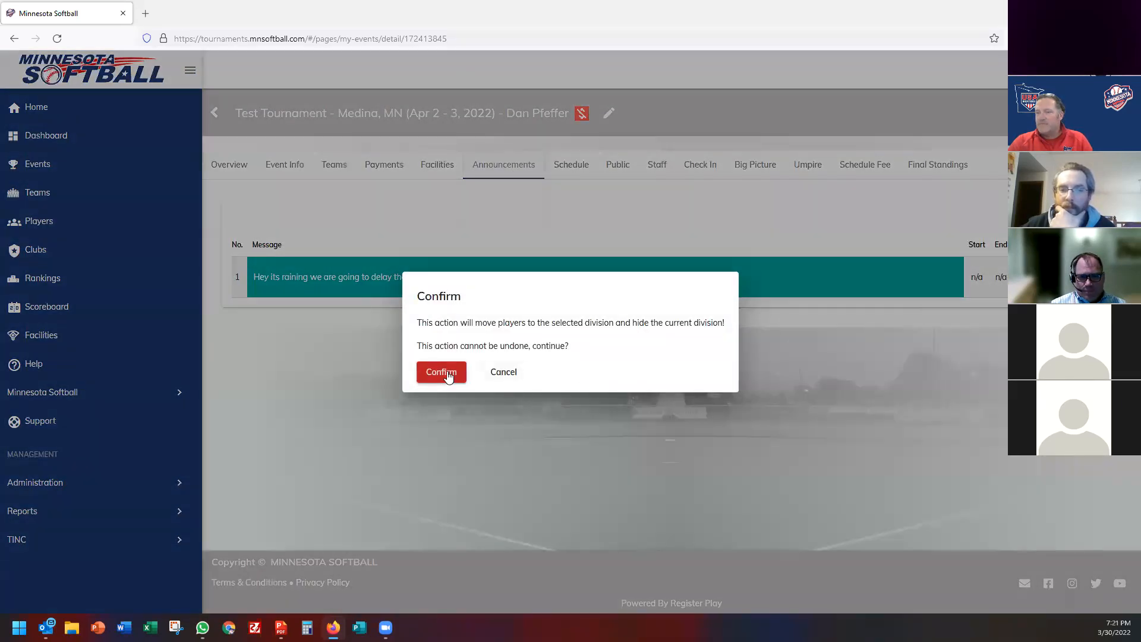
Confirm deletion of the rain-delay announcement and view the schedule's conflicts overview.
left_click(448, 372)
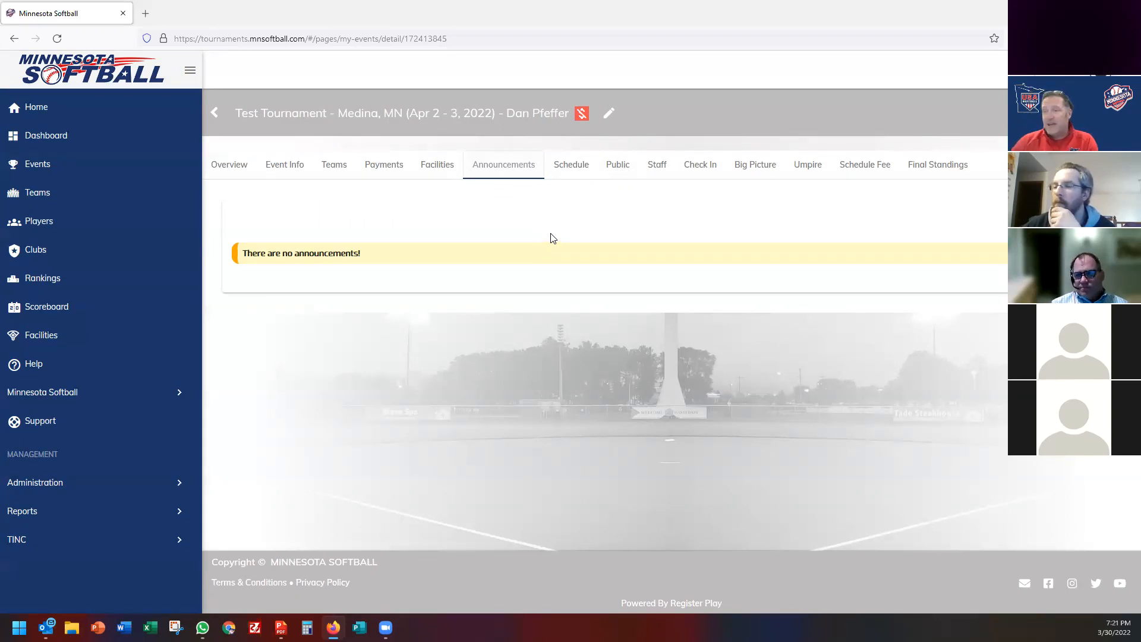
left_click(576, 173)
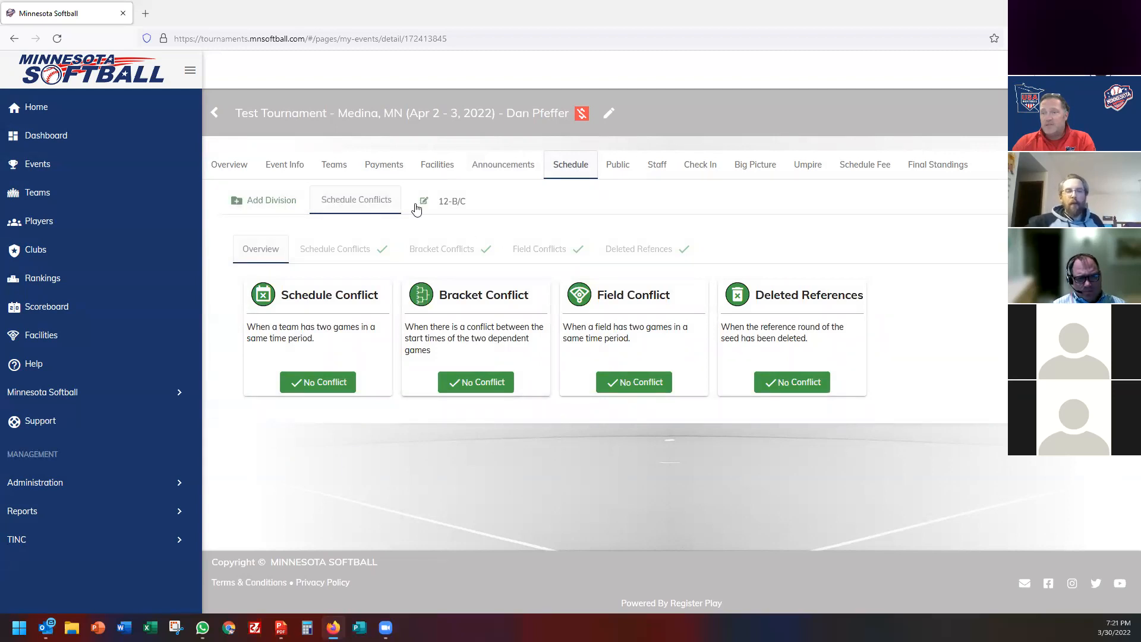
Add an Invitational division, class 10-B/C, with a 35 entry fee.
left_click(263, 204)
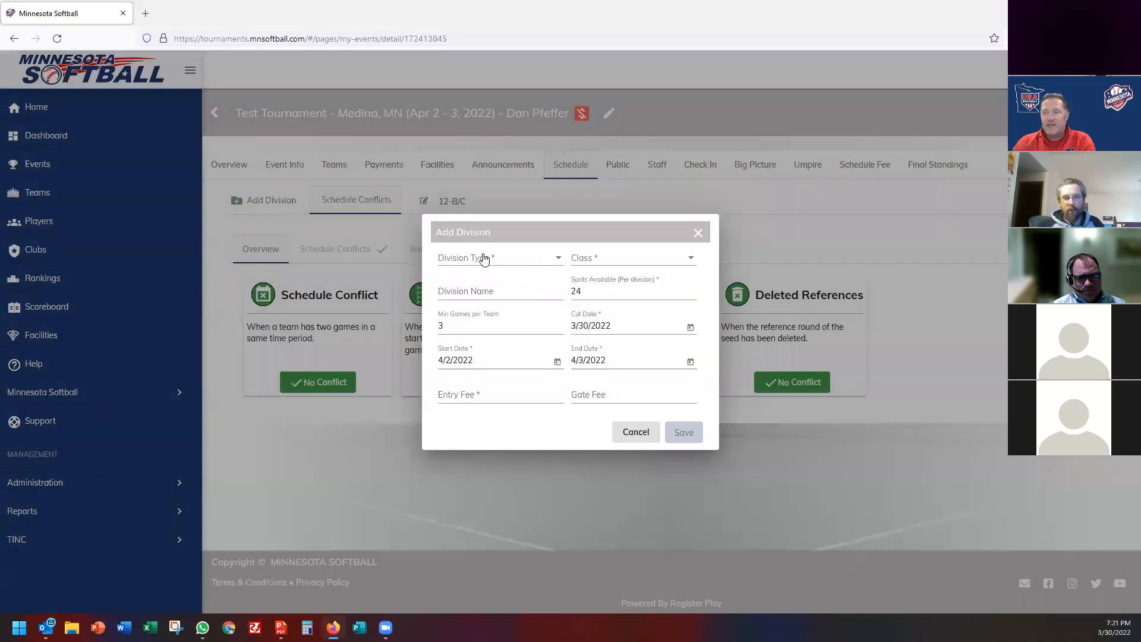
left_click(484, 259)
left_click(476, 383)
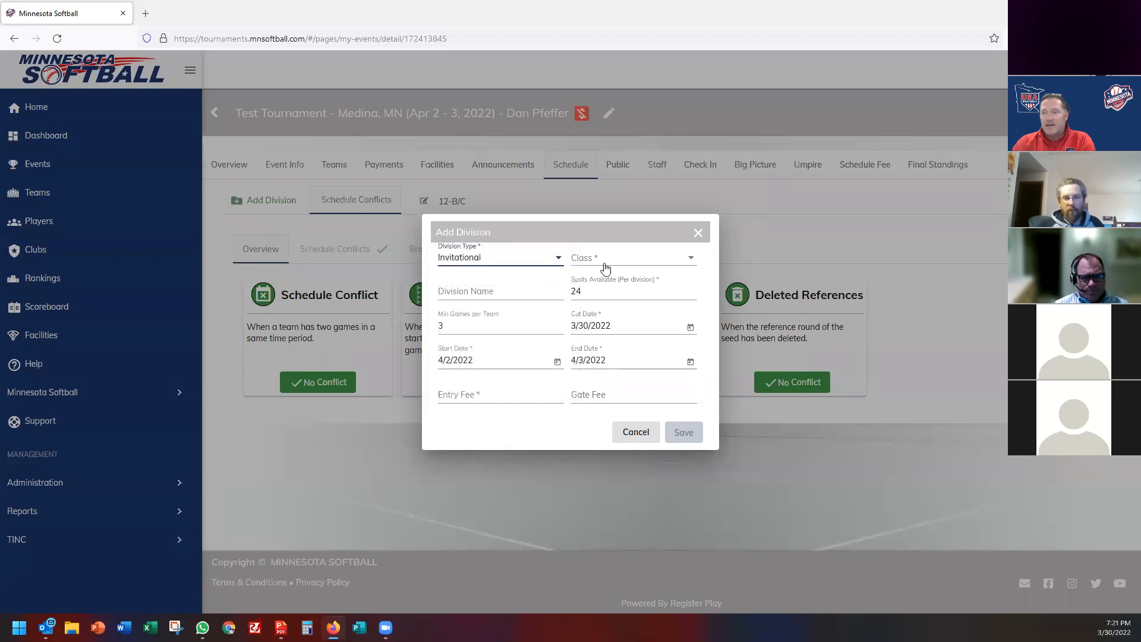
left_click(605, 269)
scroll(611, 350, "down", 5)
scroll(611, 352, "down", 2)
left_click(606, 349)
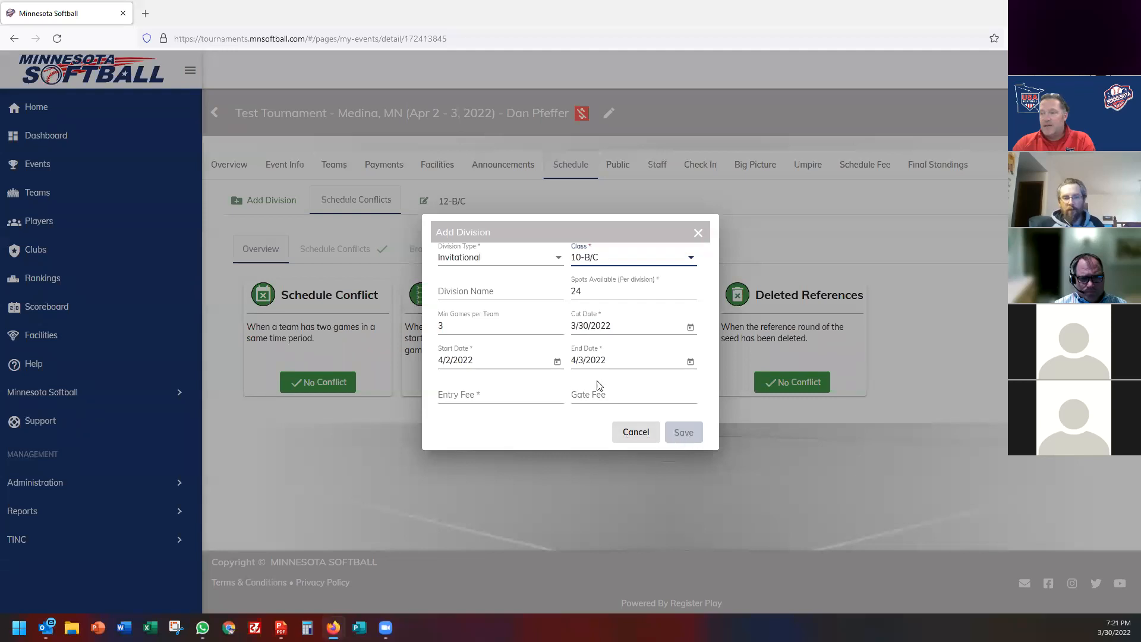
left_click(461, 399)
type("350")
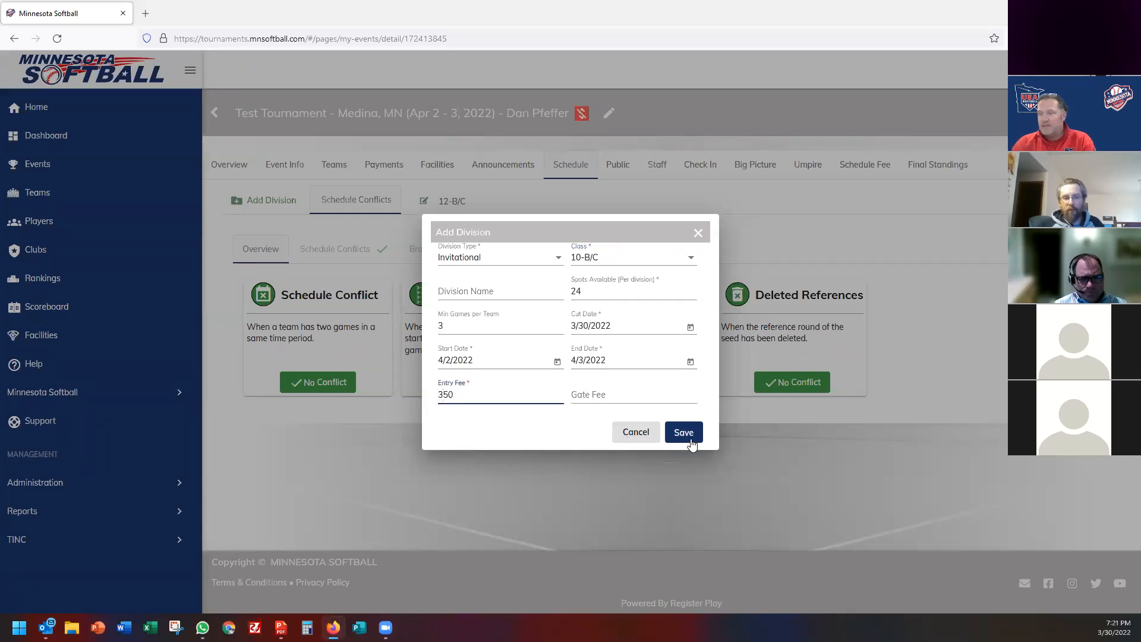
left_click(684, 433)
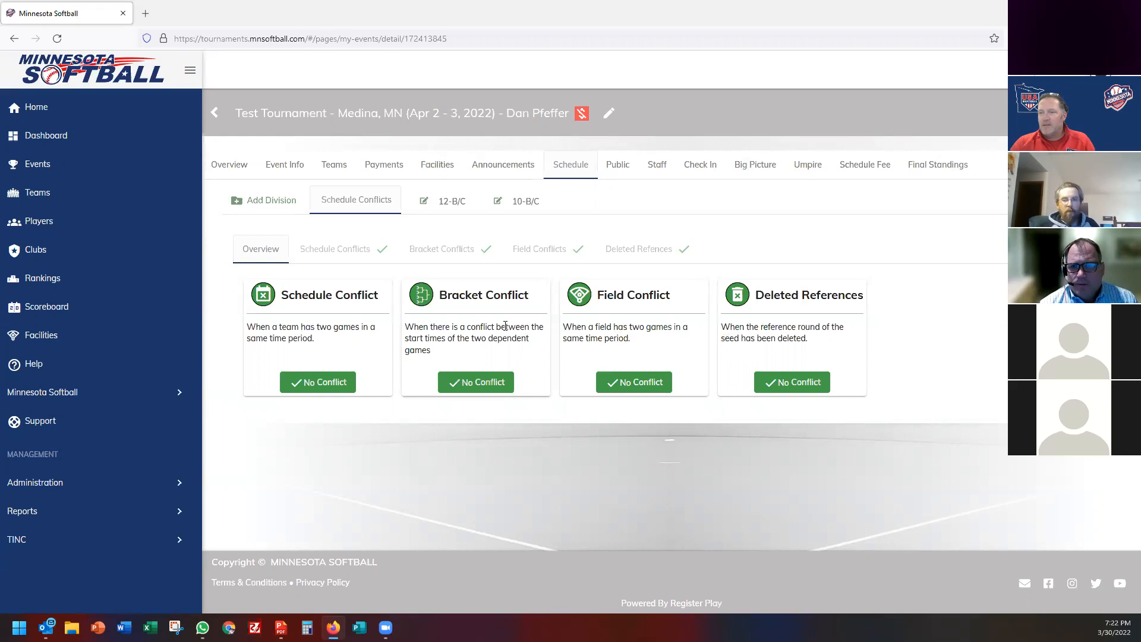
left_click(458, 209)
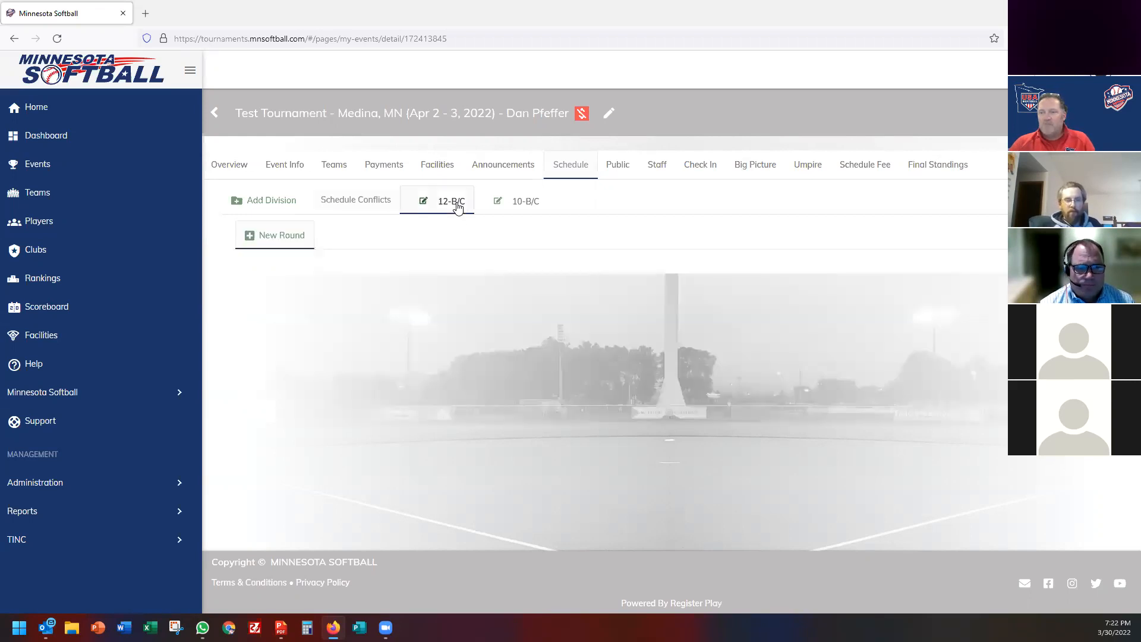
Create a new 12-B/C round named 'Pool Play'.
left_click(271, 238)
left_click(486, 341)
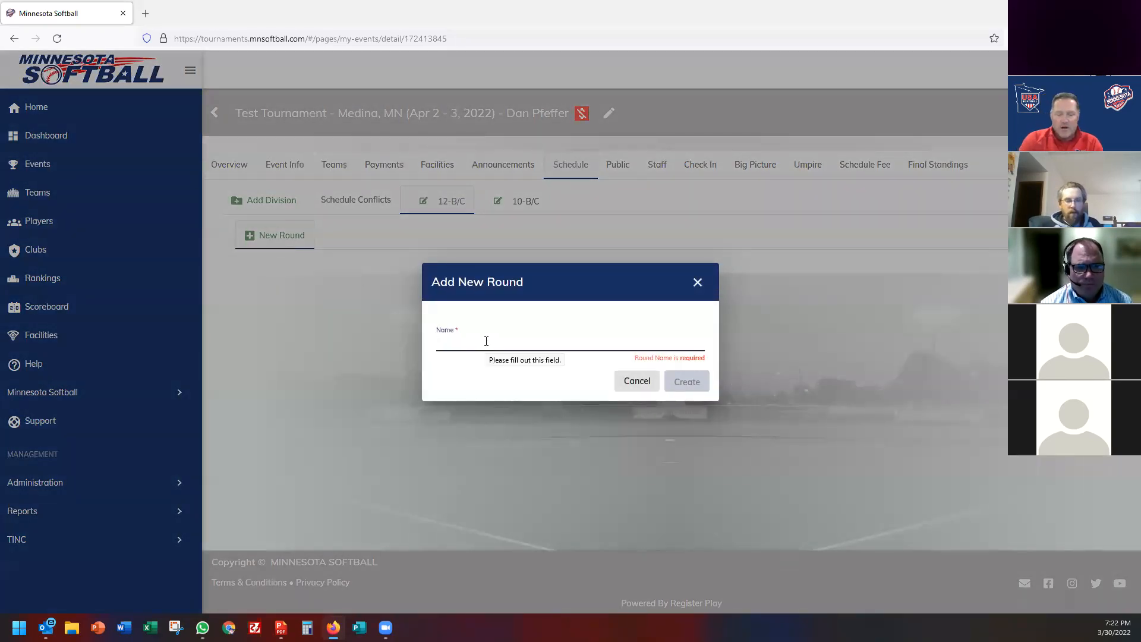
type("Pool Play")
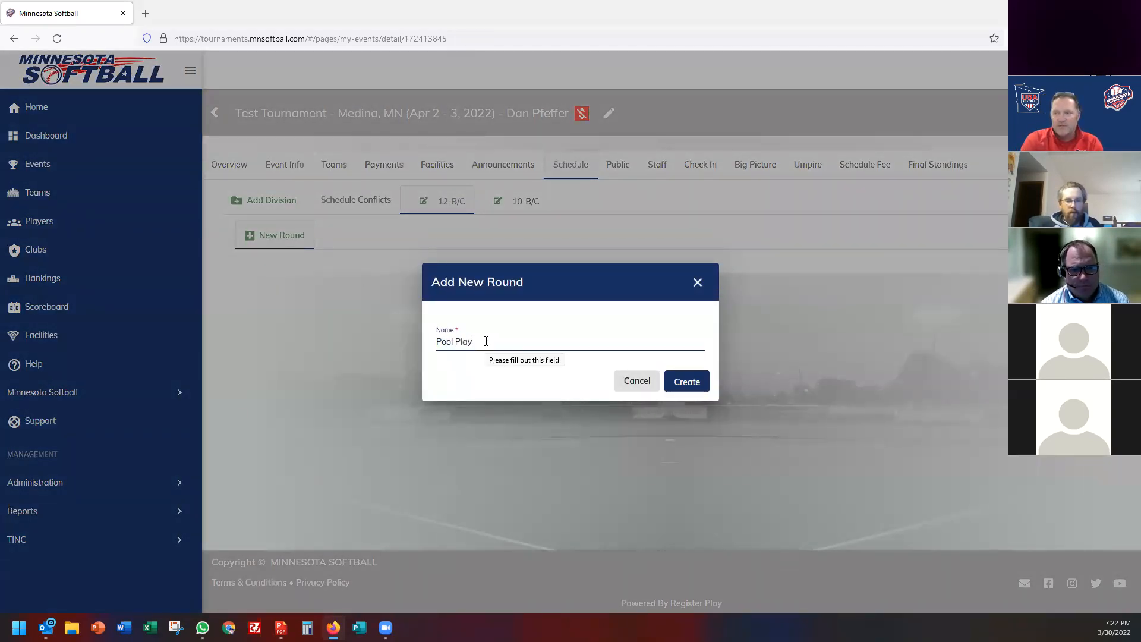
left_click(688, 385)
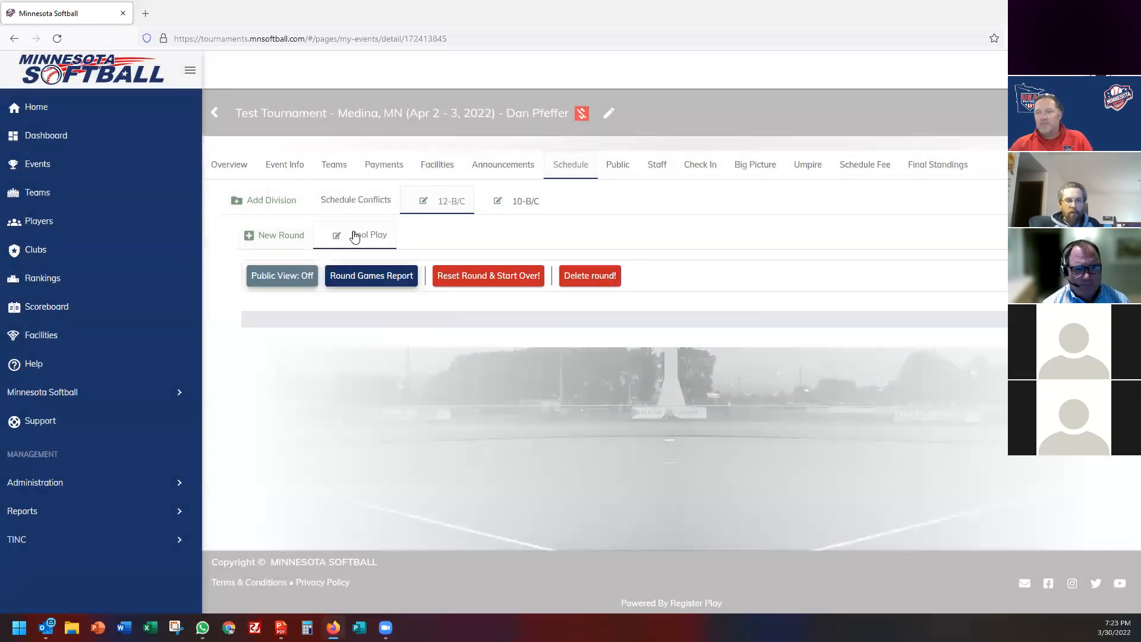
Include all ten teams in the round, trying alphabetical and random seeding.
scroll(680, 255, "down", 1)
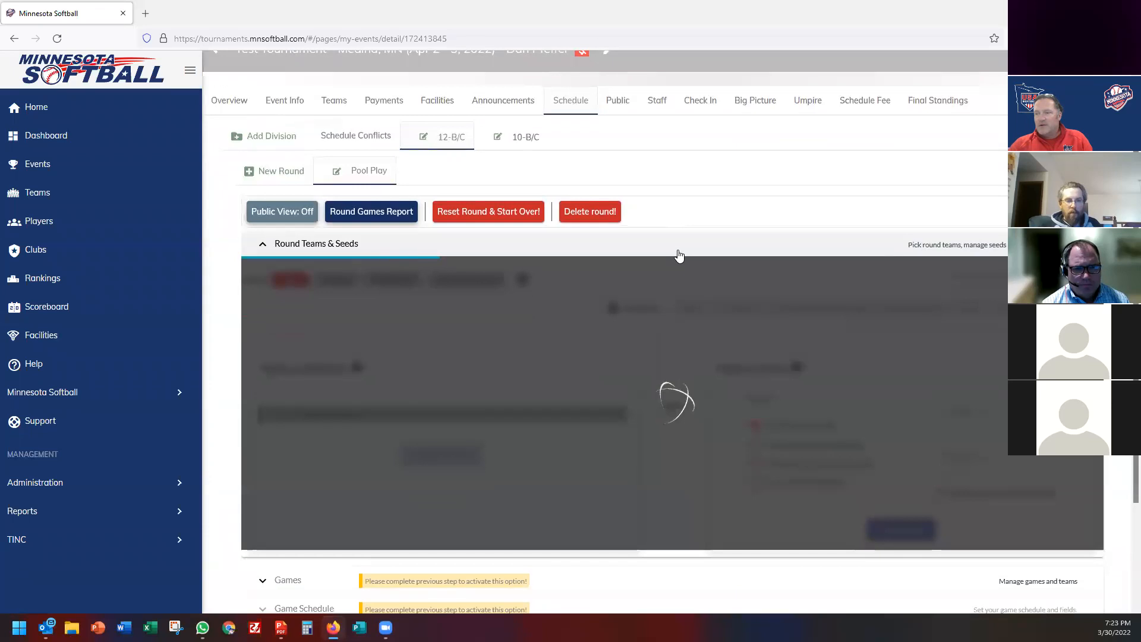
scroll(654, 268, "down", 2)
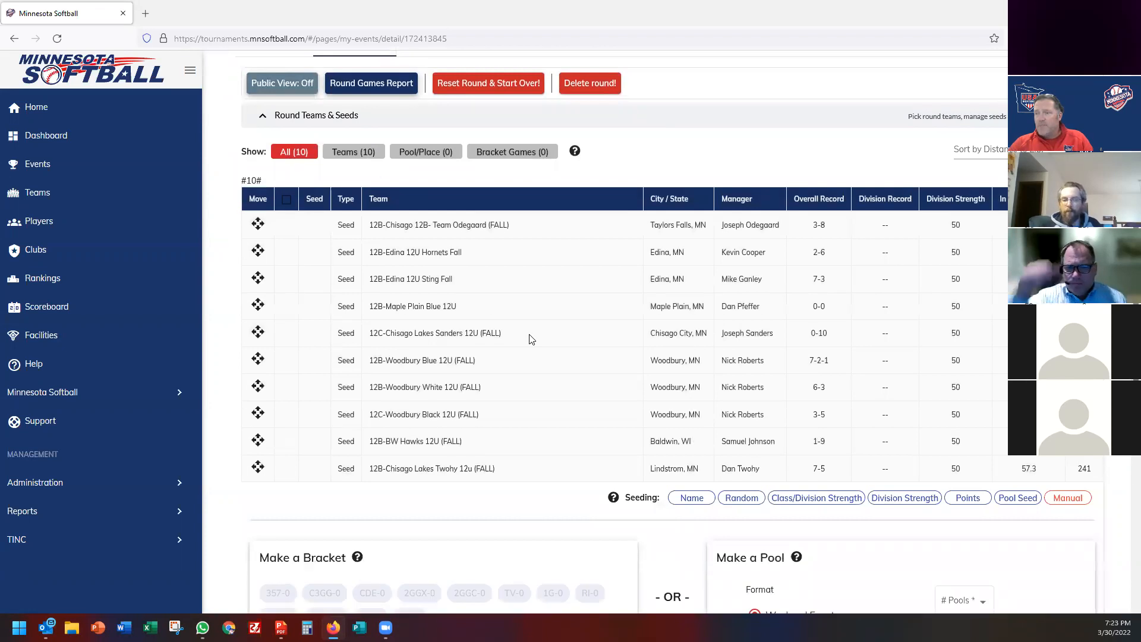
scroll(523, 333, "down", 1)
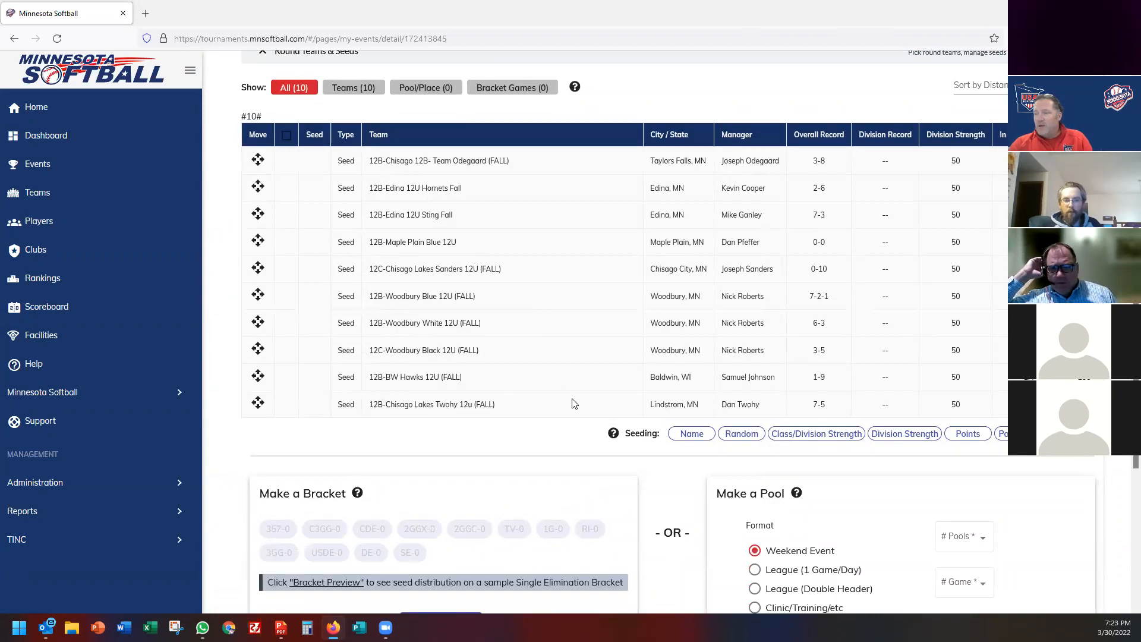
left_click(690, 436)
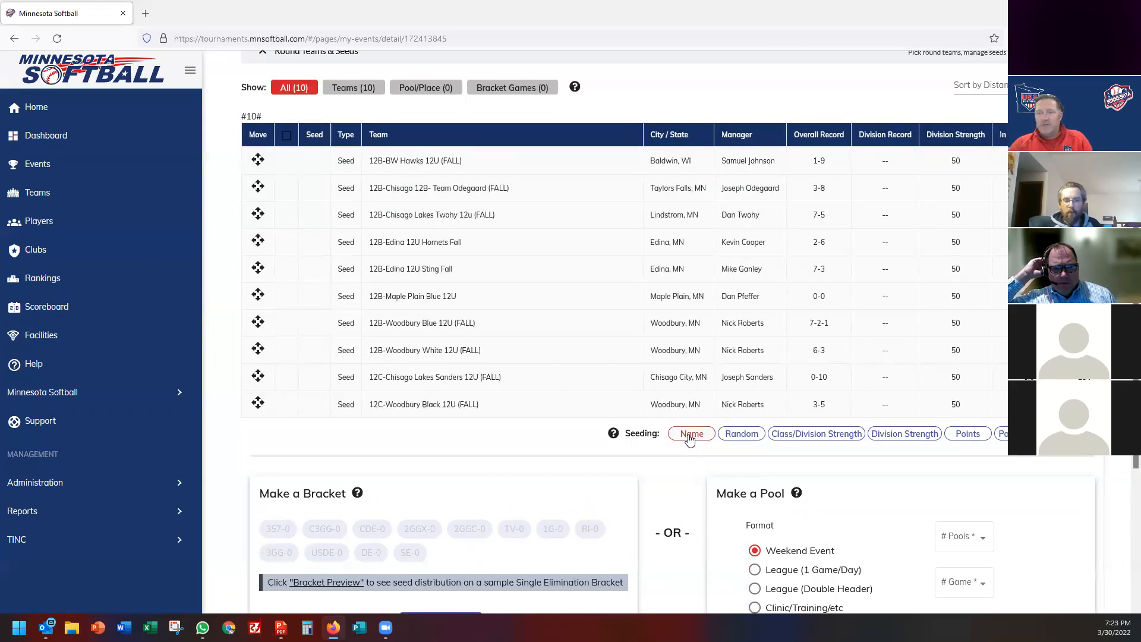
left_click(743, 435)
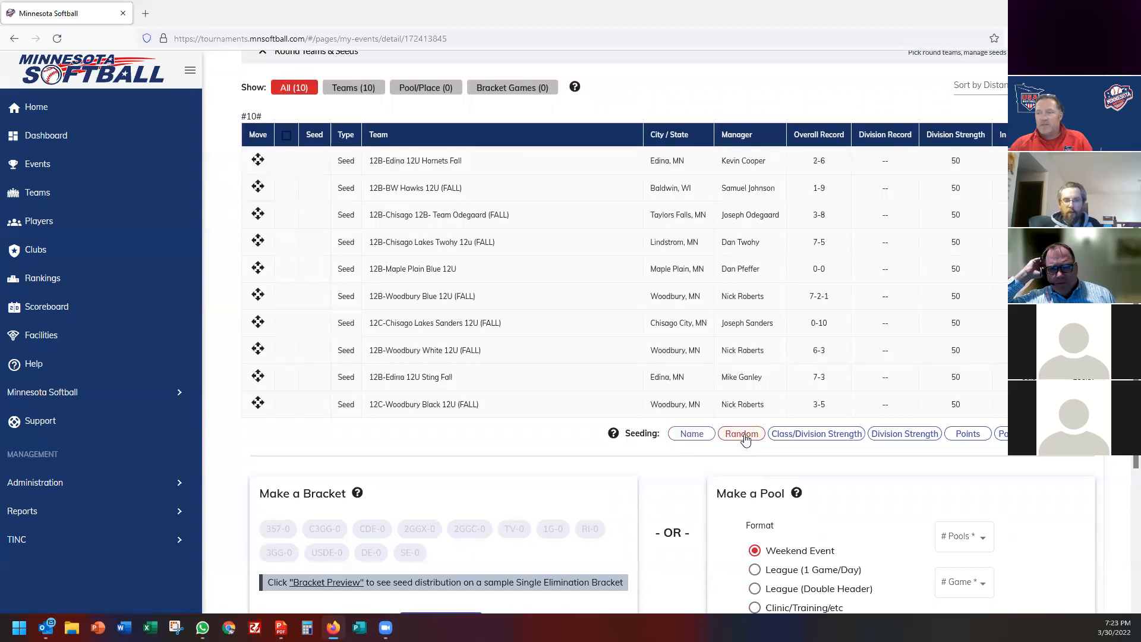
left_click(744, 436)
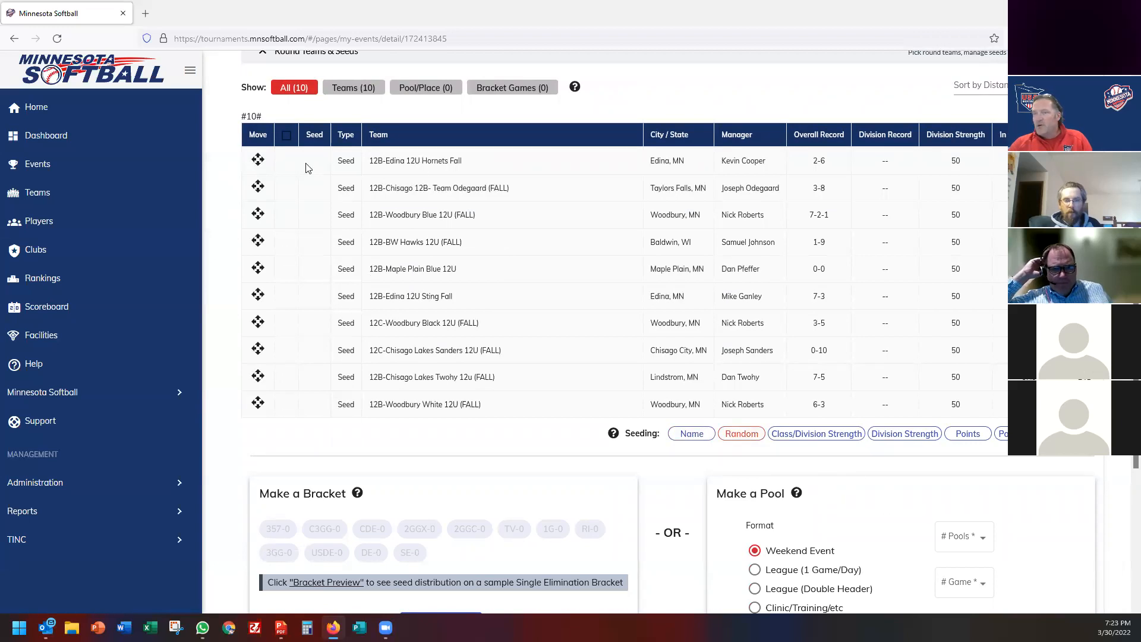
left_click(286, 135)
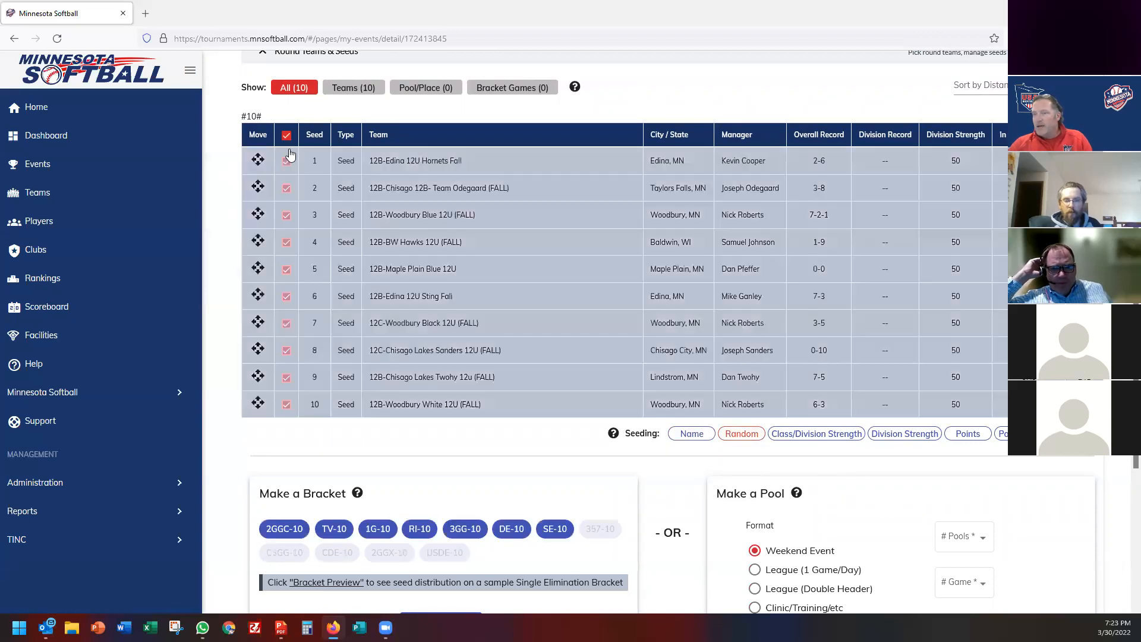
Try class/division strength, division strength, points and pool seed seeding options.
left_click(802, 436)
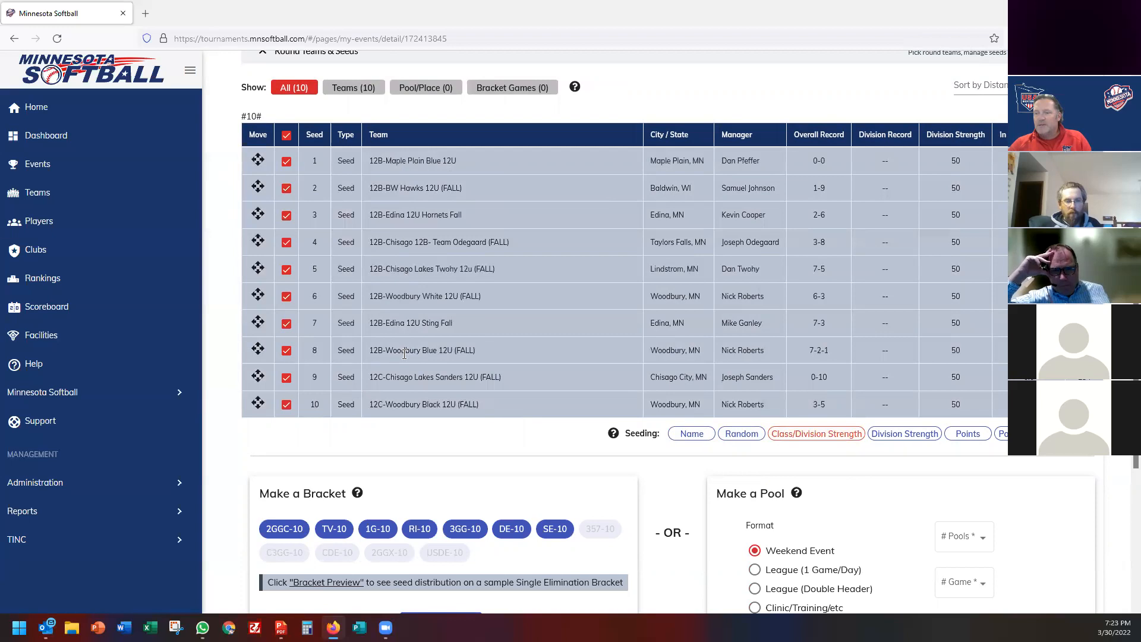
scroll(404, 354, "down", 3)
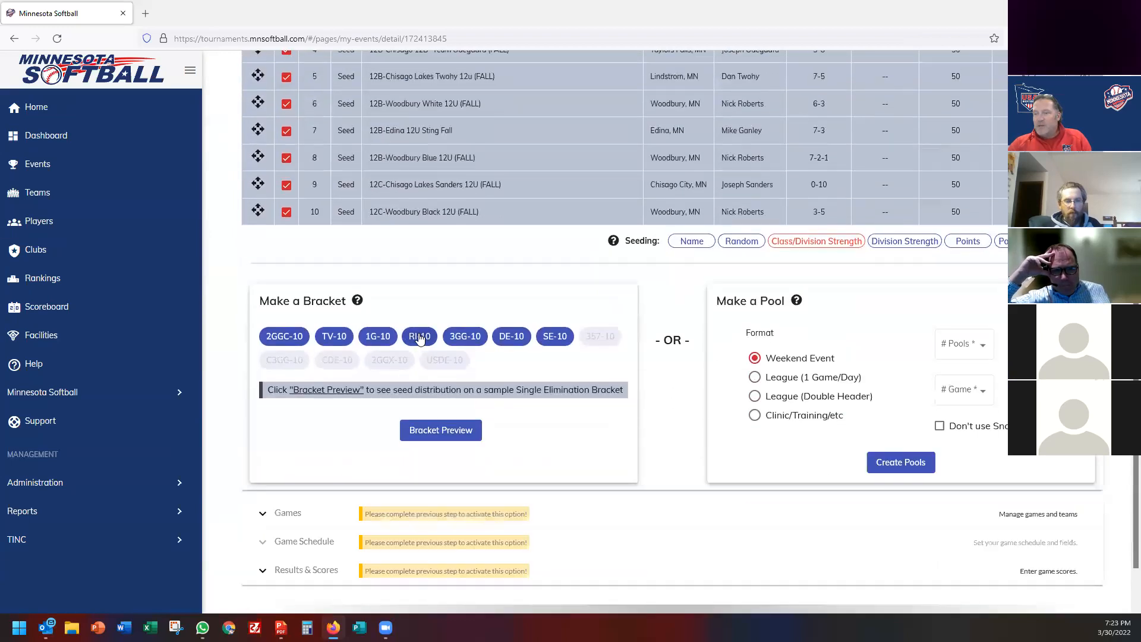
scroll(418, 338, "up", 3)
left_click(916, 437)
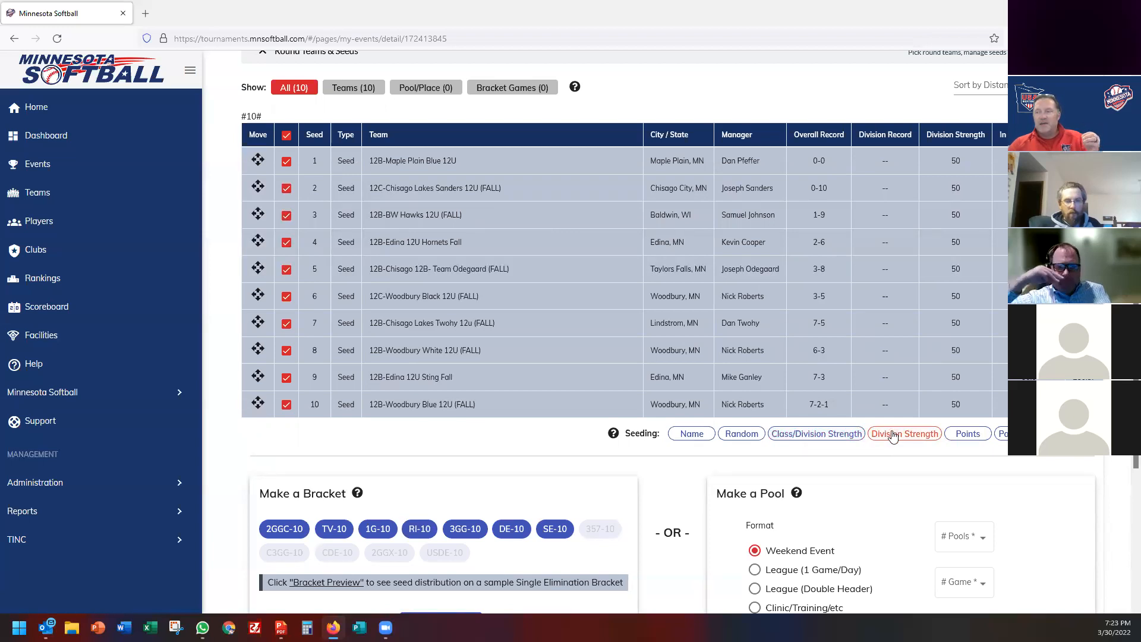
left_click(836, 436)
left_click(893, 436)
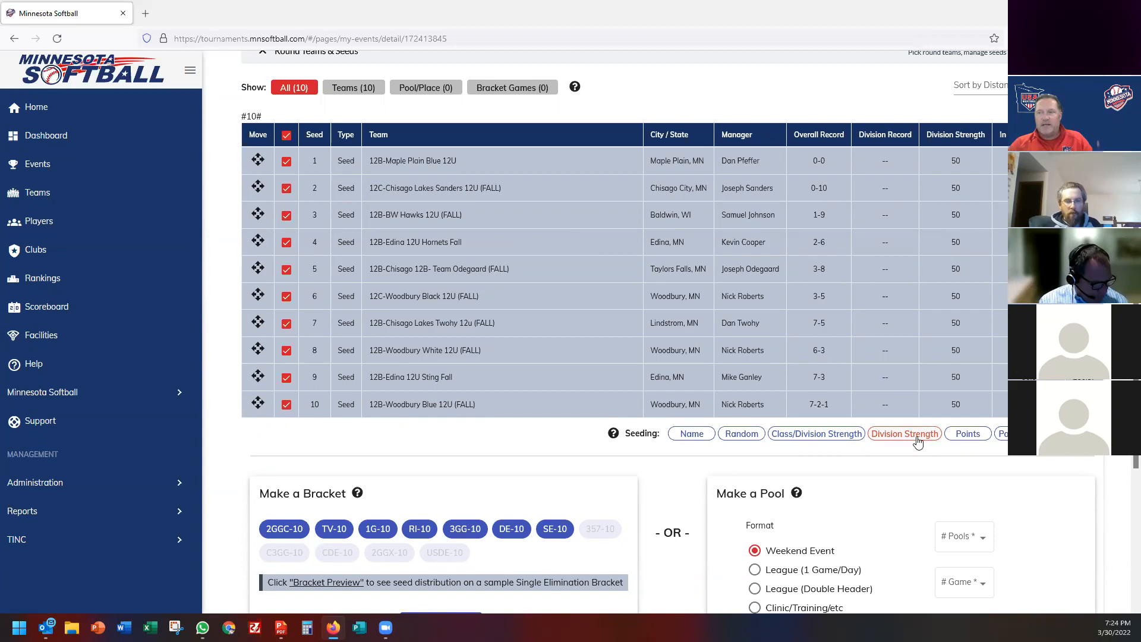
left_click(965, 438)
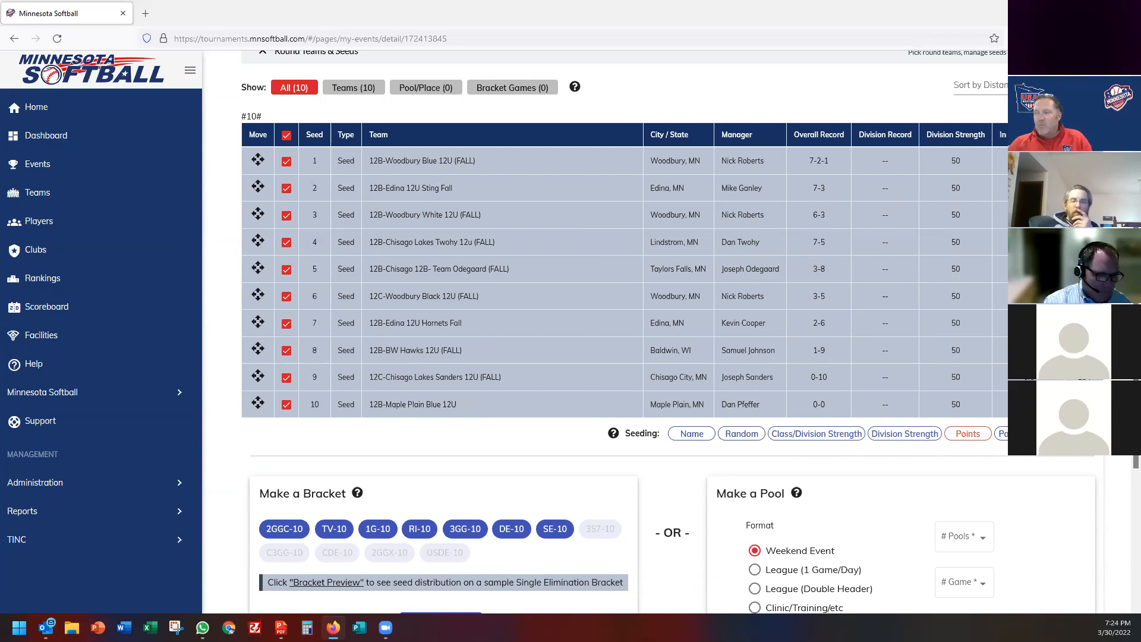
left_click(1020, 434)
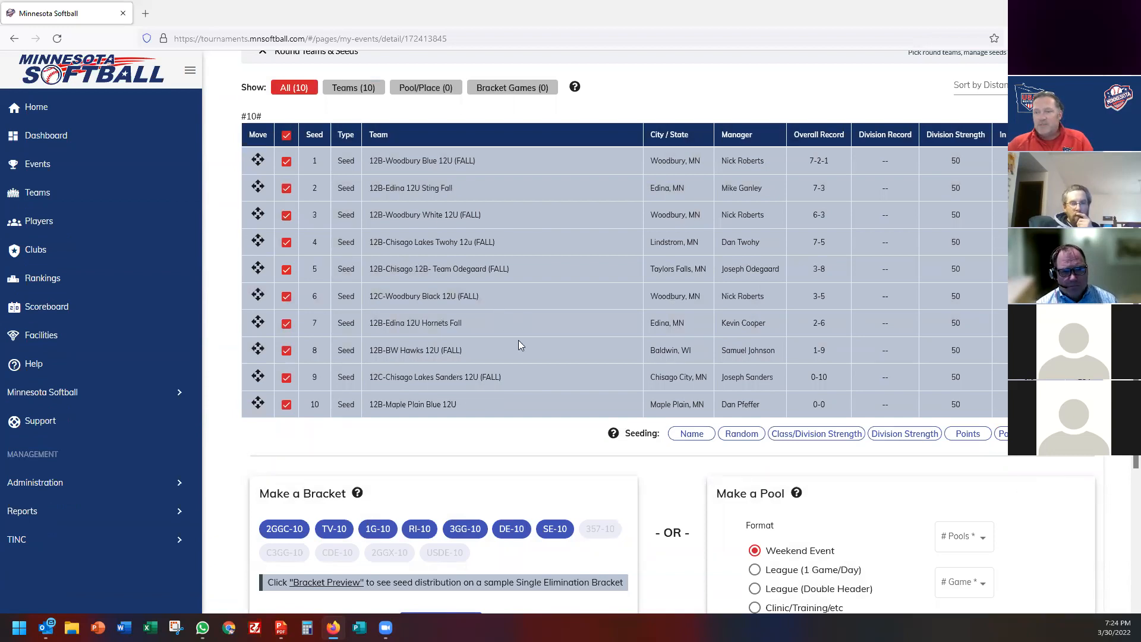
Reorder the seeds so Maple Plain Blue 12U is first and Woodbury Black 12U second.
triple_click(407, 188)
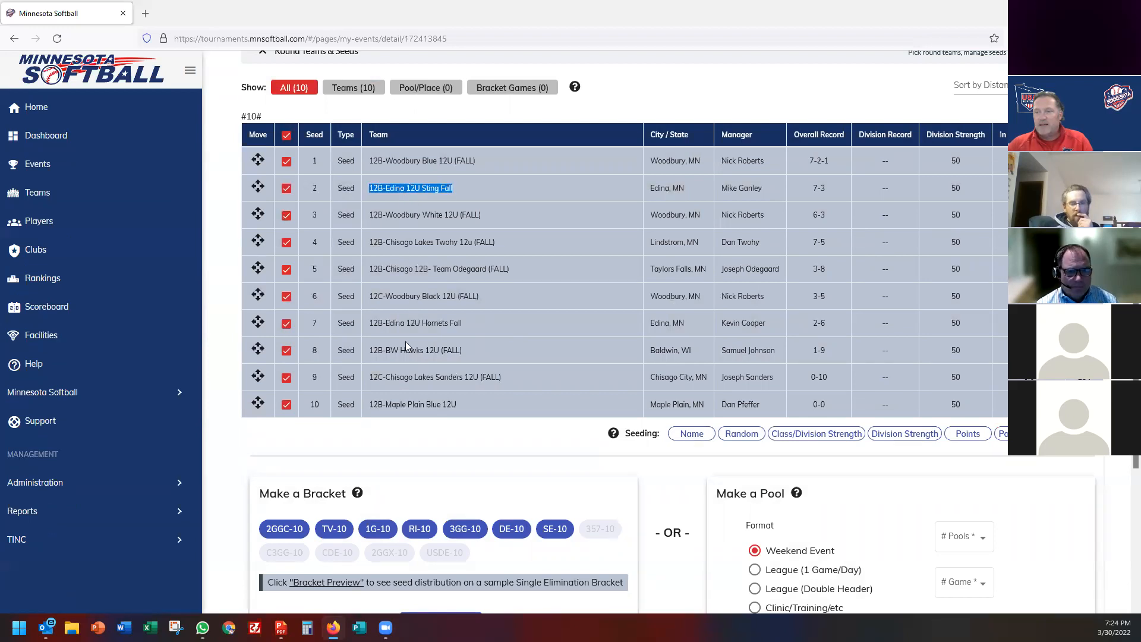
triple_click(408, 322)
left_click_drag(257, 322, 253, 300)
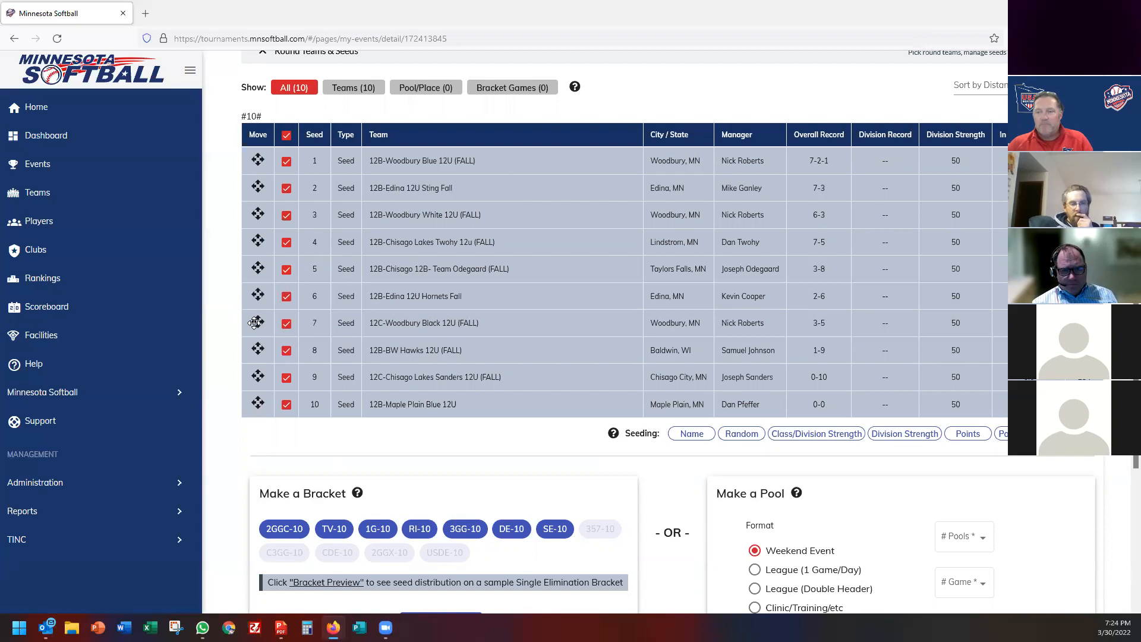
left_click_drag(254, 322, 254, 156)
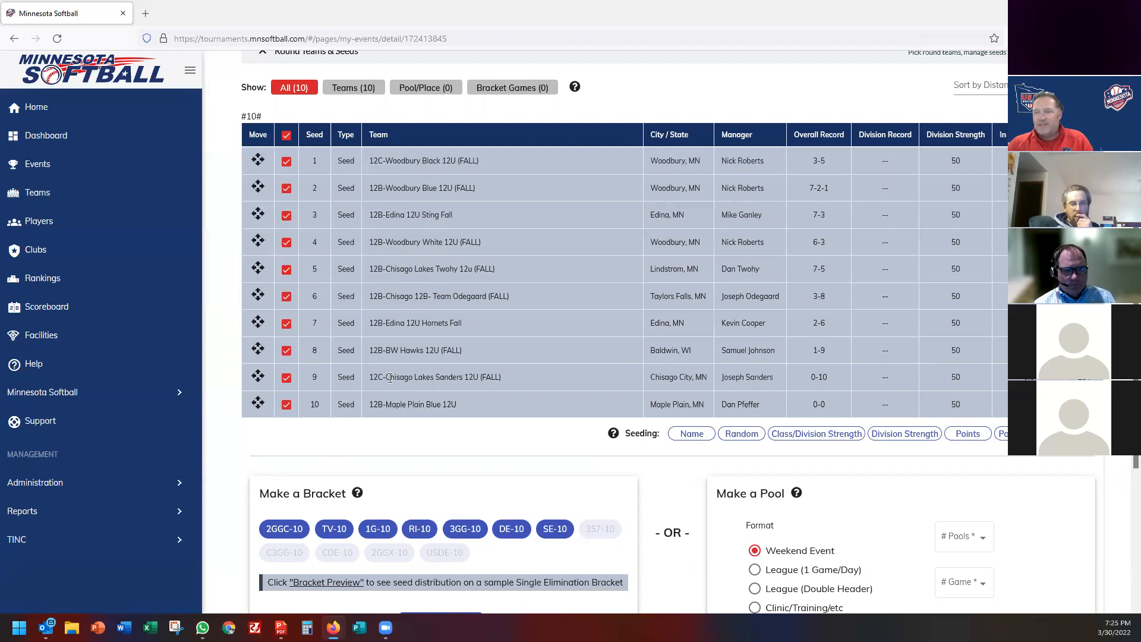
left_click_drag(257, 403, 251, 158)
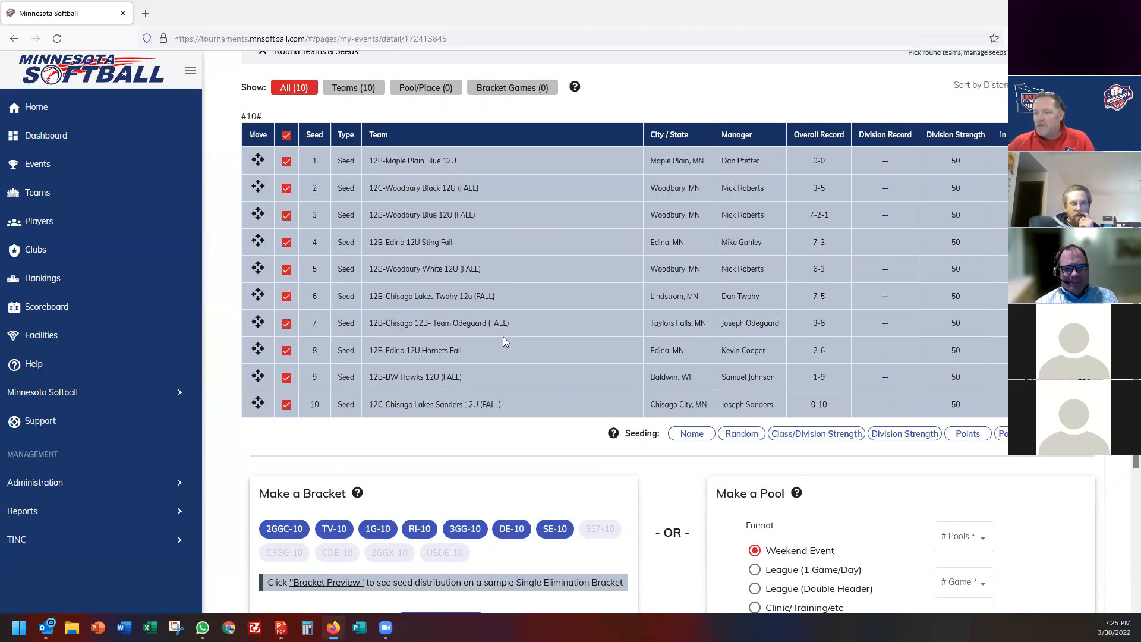
Reseed the teams in random order.
left_click(742, 433)
scroll(300, 286, "down", 4)
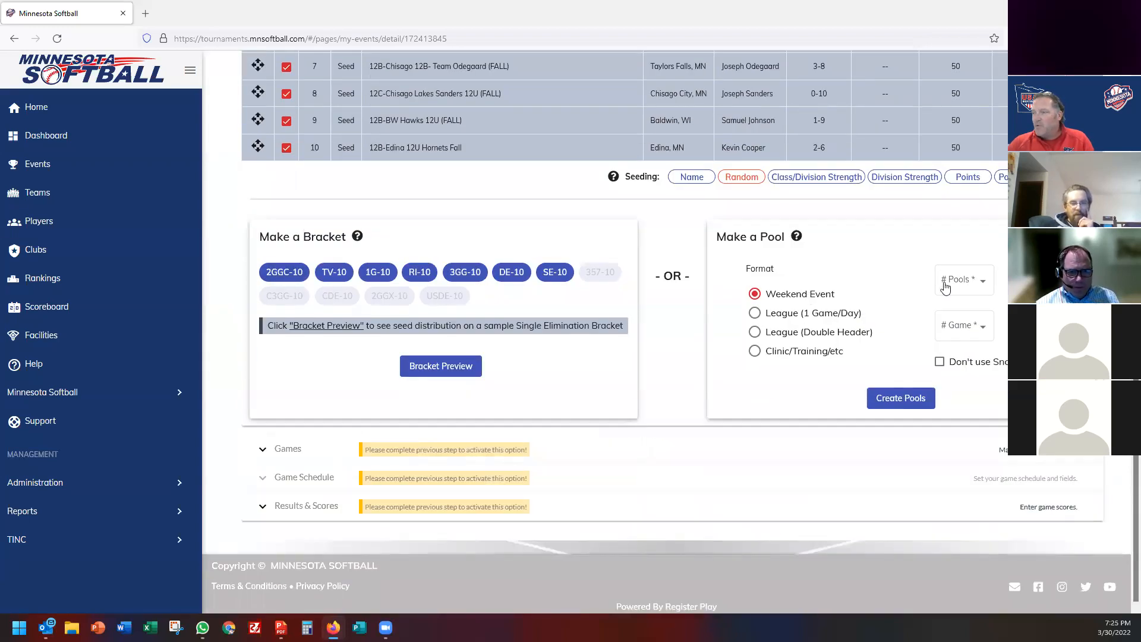
scroll(502, 212, "up", 2)
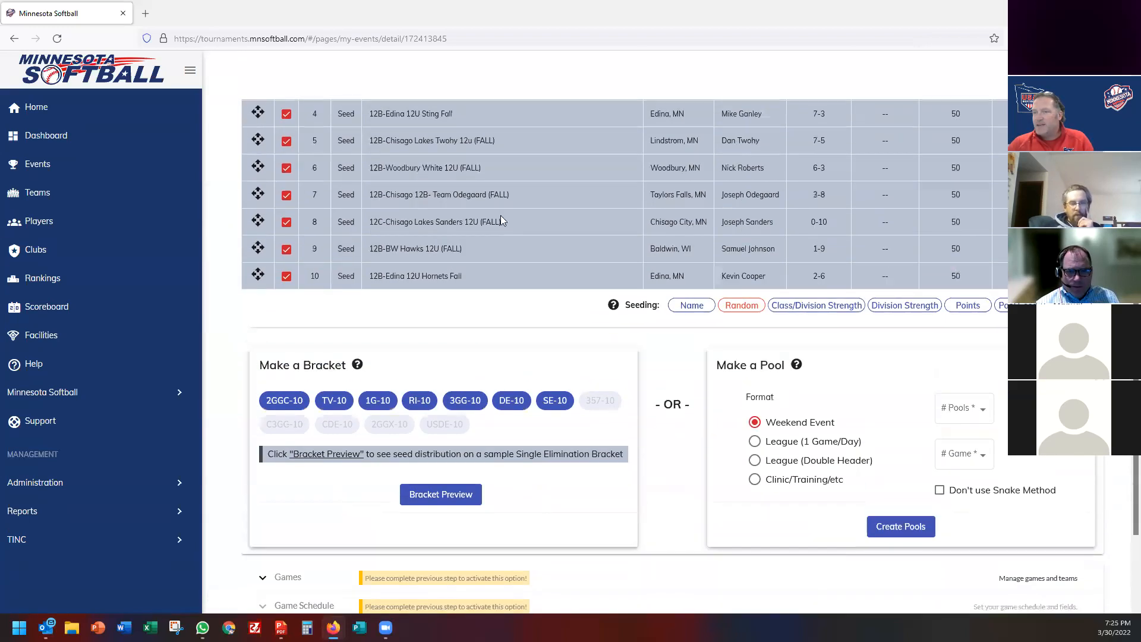
Create pools with # Pools set to 3 and # Games set to 2.
left_click(966, 409)
left_click(955, 436)
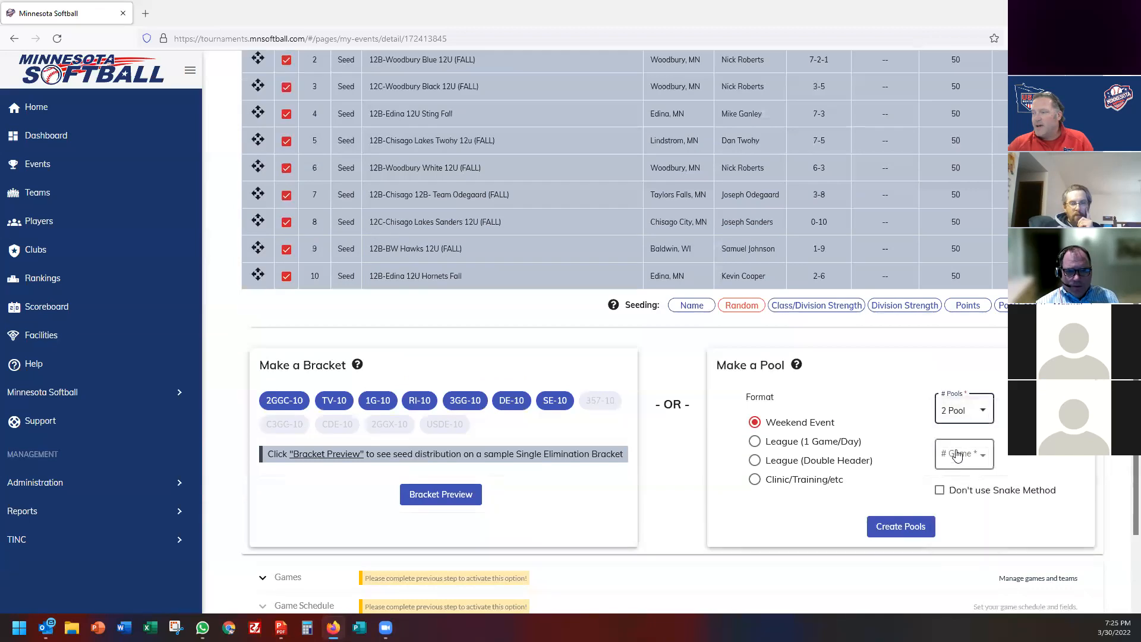
left_click(963, 449)
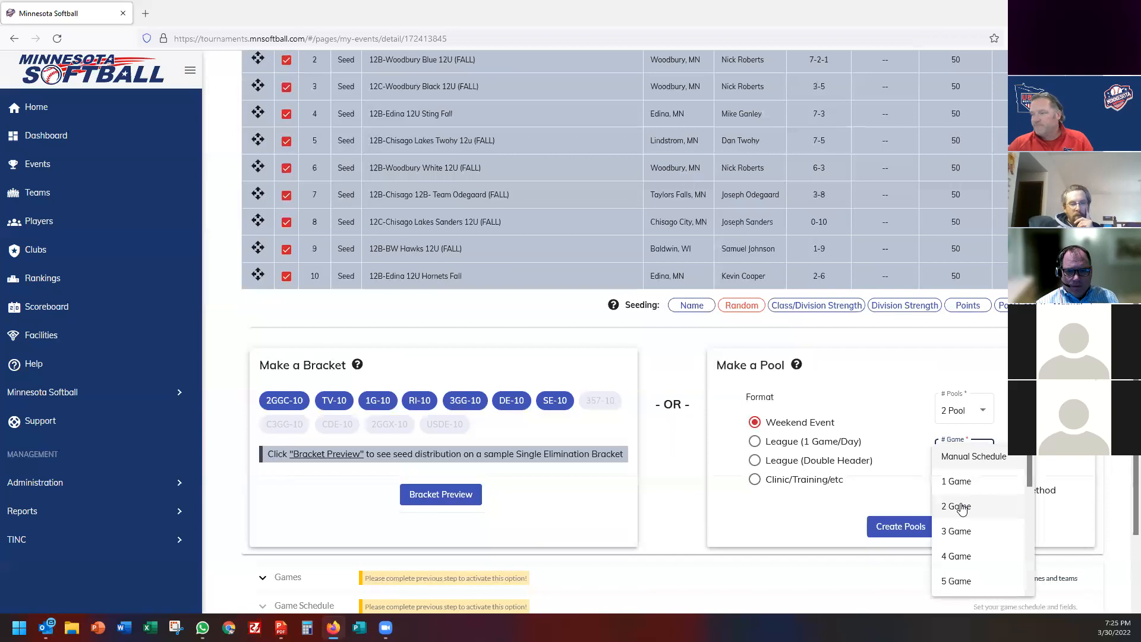
left_click(964, 426)
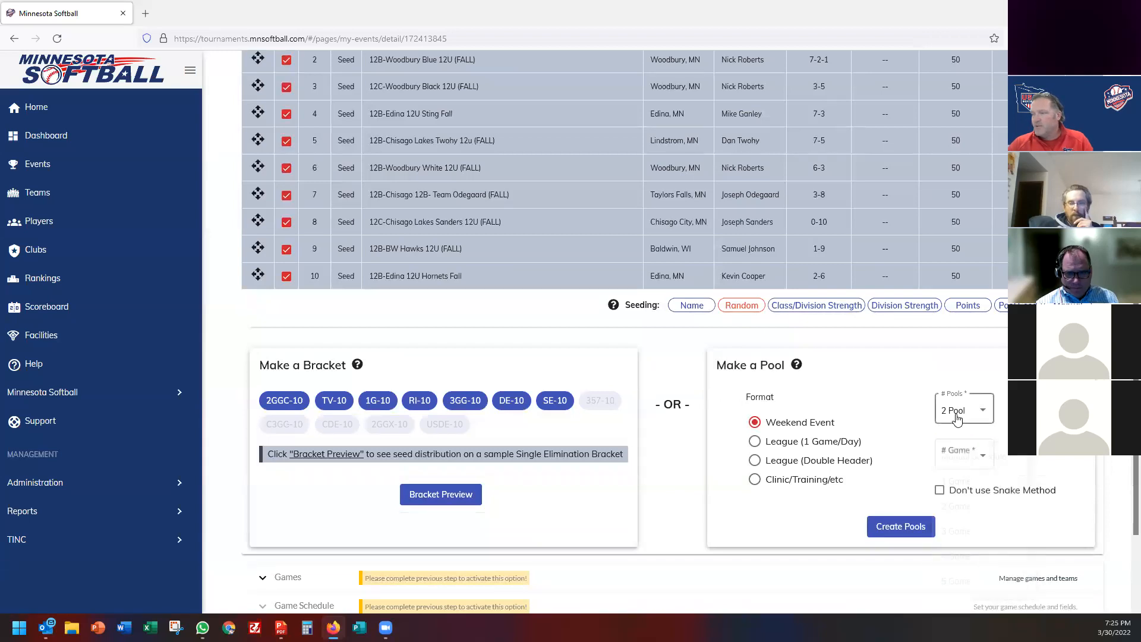
left_click(960, 416)
left_click(958, 437)
left_click(963, 458)
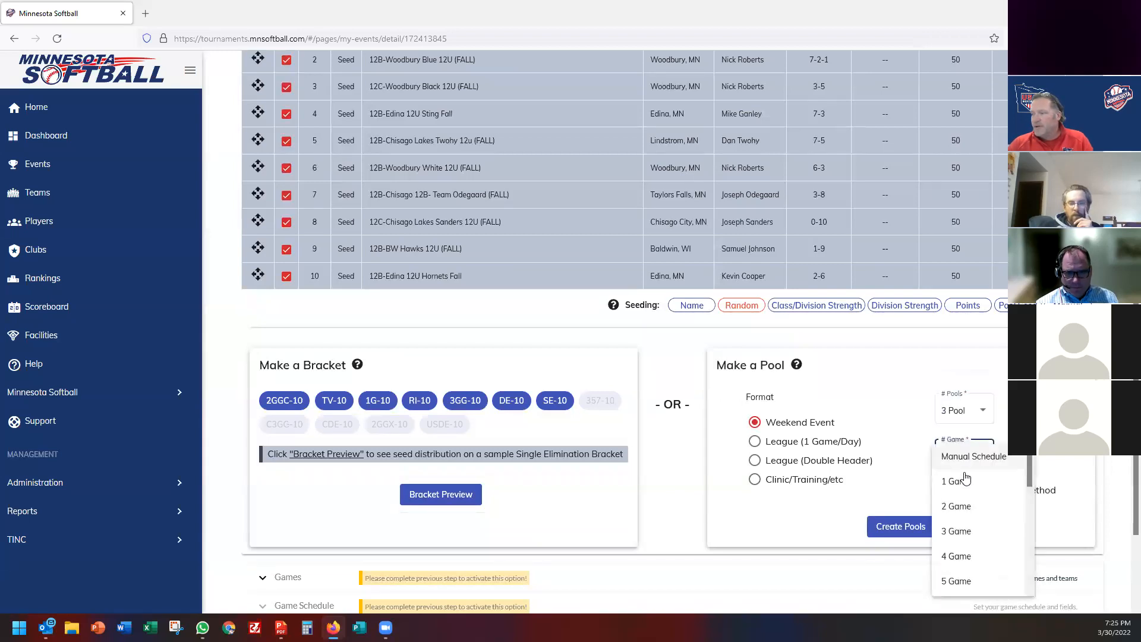
left_click(954, 506)
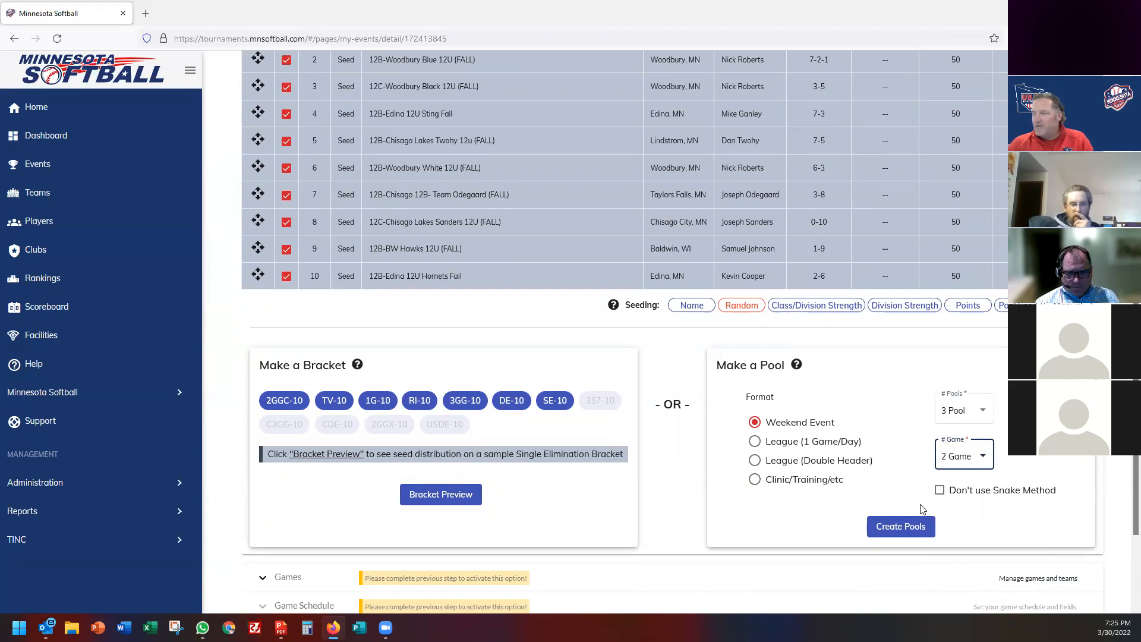
left_click(900, 528)
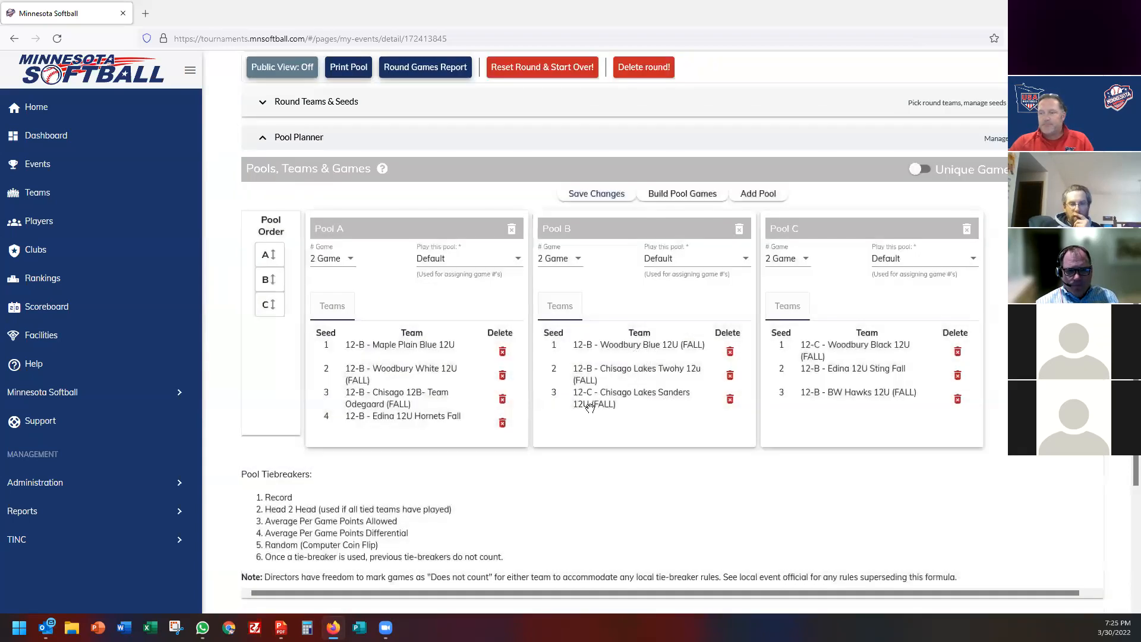
Swap Chisago Lakes Sanders 12U from Pool B to Pool C and BW Hawks 12U from Pool C to Pool B.
scroll(590, 407, "down", 2)
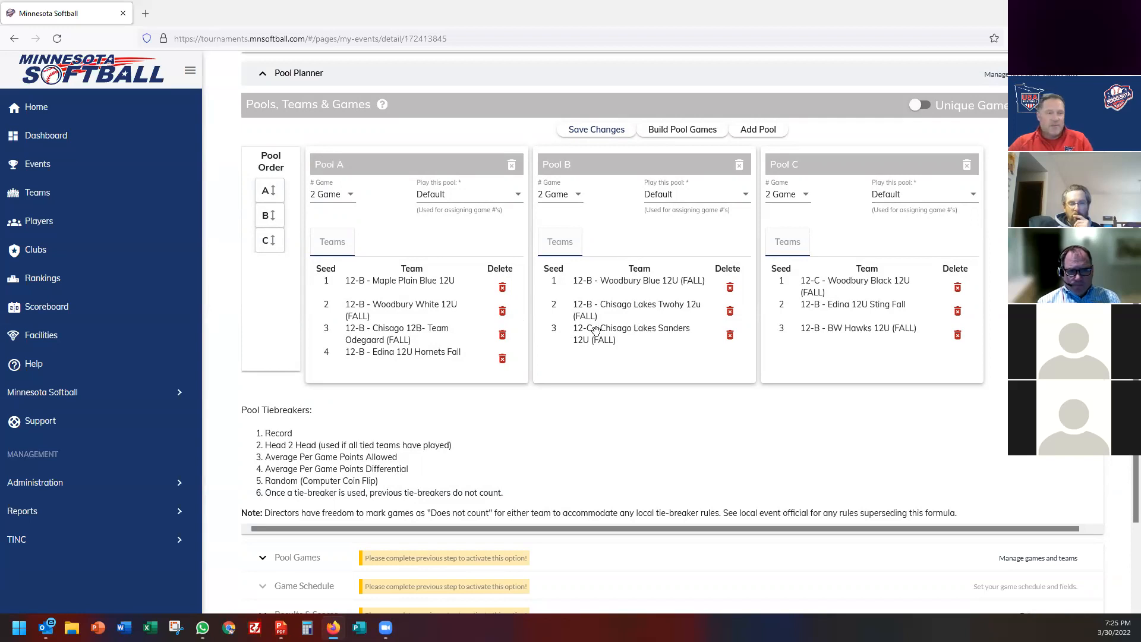
mouse_move(597, 331)
left_mouse_down()
mouse_move(824, 341)
mouse_move(613, 341)
left_mouse_up()
left_click_drag(848, 350, 612, 312)
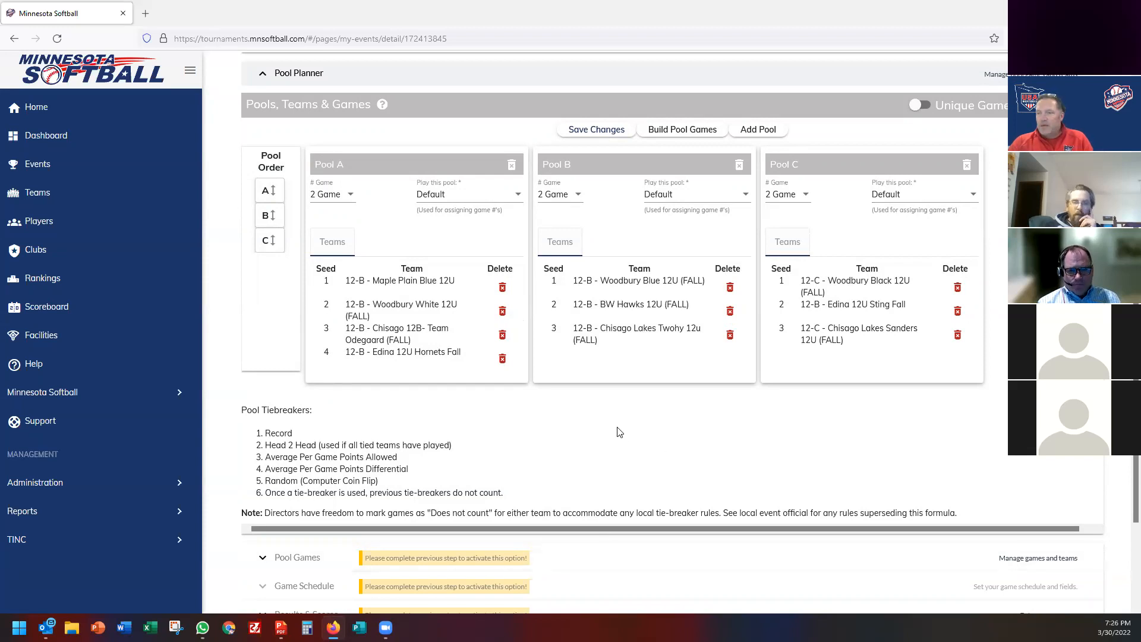
Build the games for all three pools and review the generated matchups.
left_click(676, 135)
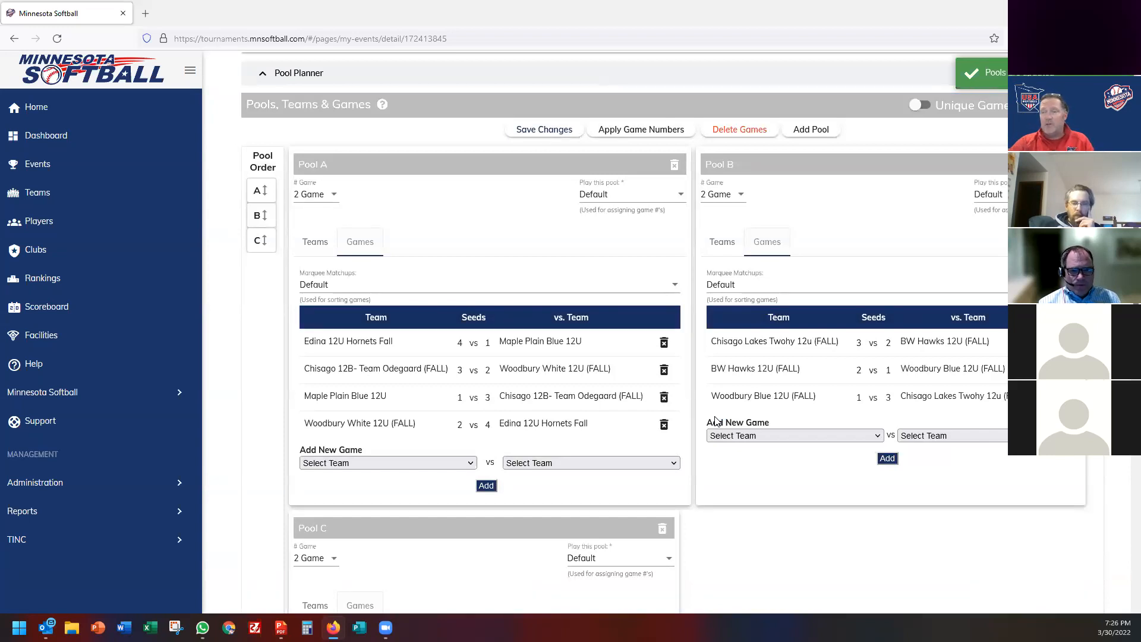
scroll(526, 347, "down", 2)
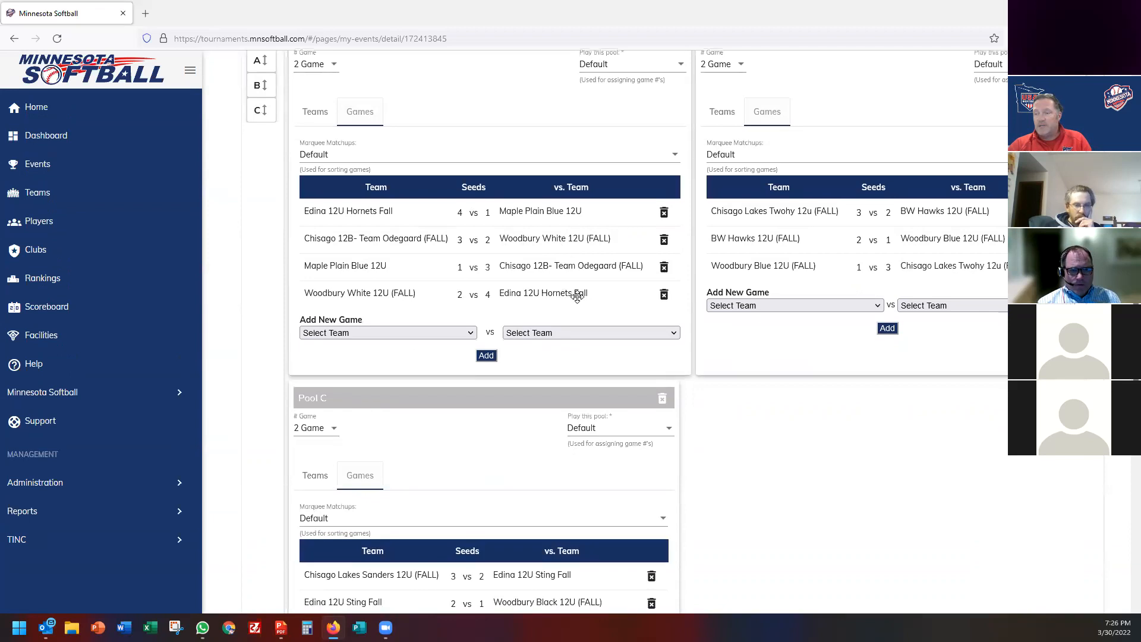
scroll(572, 297, "down", 5)
scroll(580, 238, "up", 3)
scroll(556, 383, "down", 2)
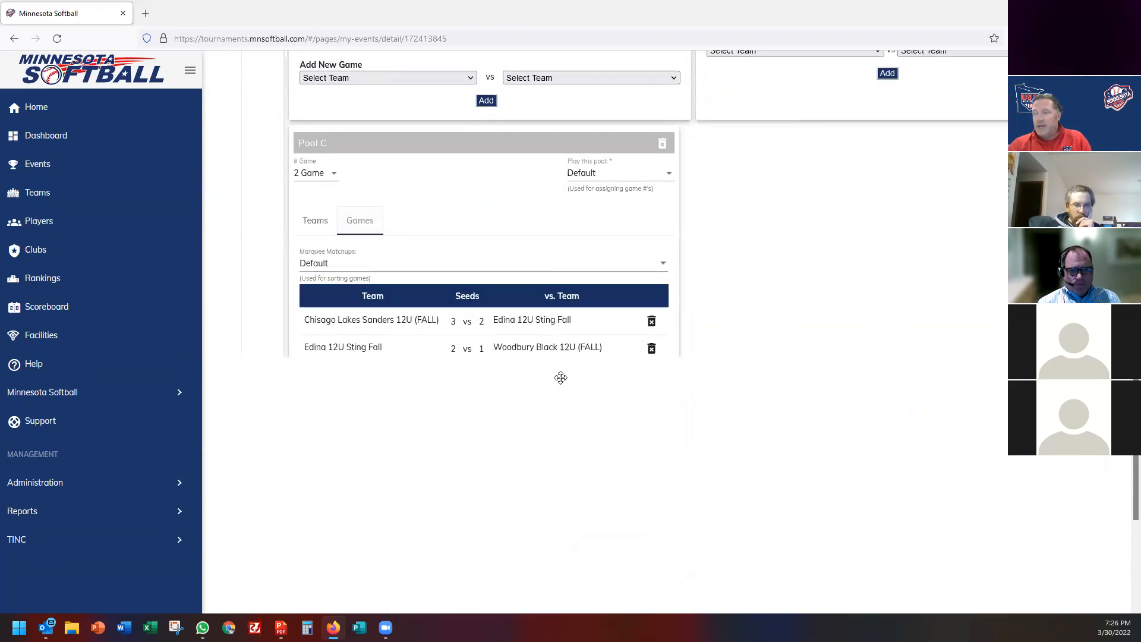
scroll(560, 377, "up", 7)
scroll(560, 384, "up", 3)
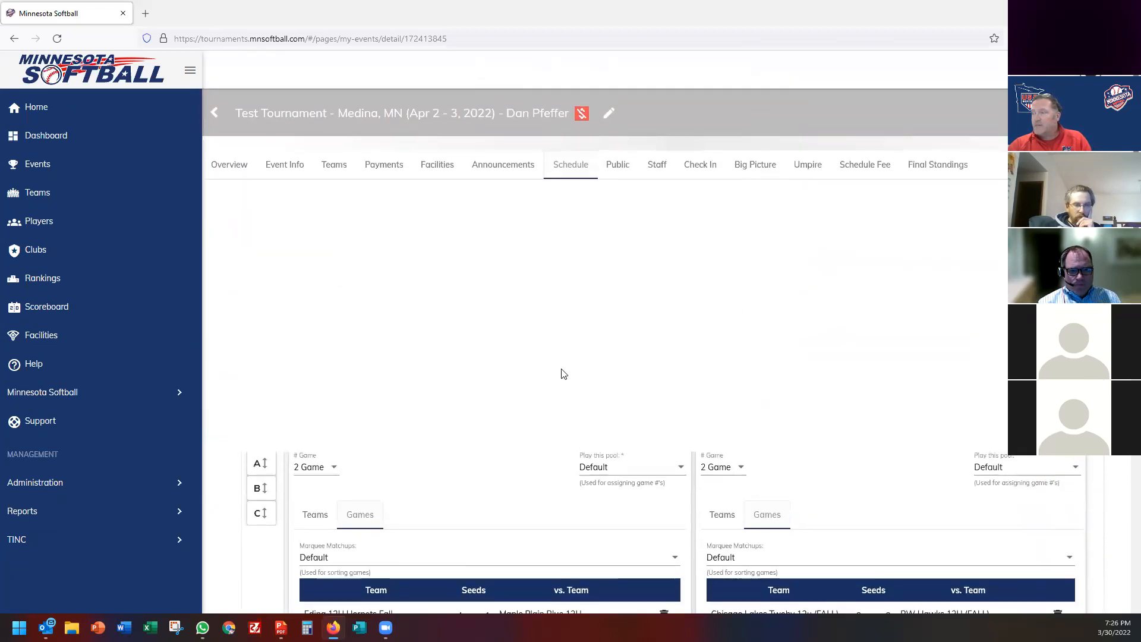
scroll(560, 382, "down", 13)
scroll(561, 378, "up", 6)
scroll(562, 376, "up", 8)
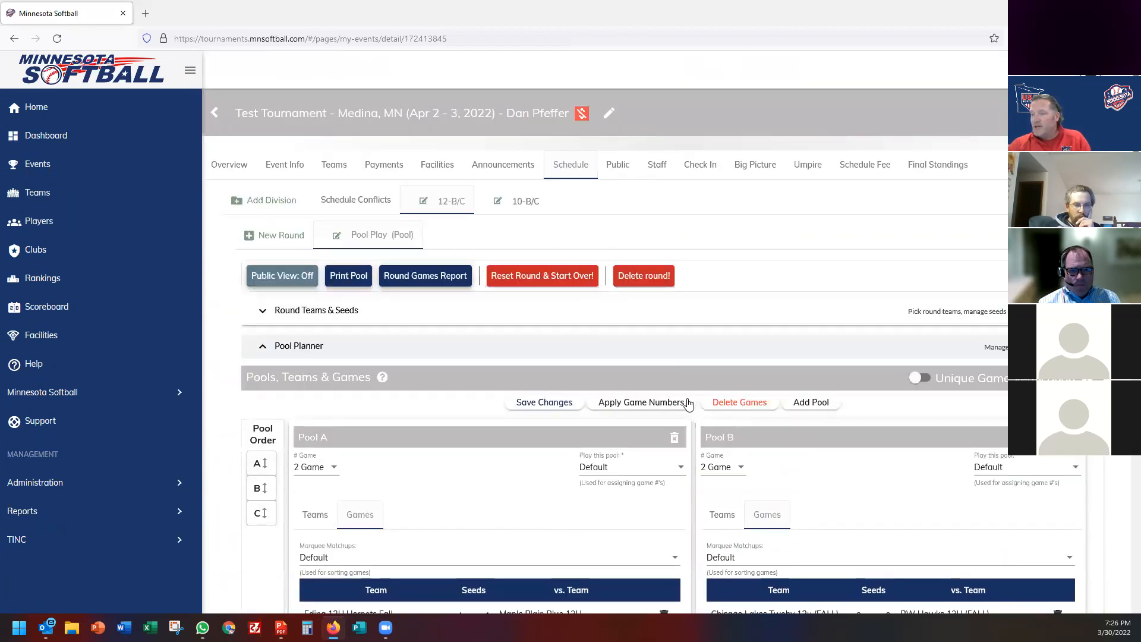
Apply game numbers, confirm the matchups for scheduling, and reopen the Pool Games section.
left_click(651, 406)
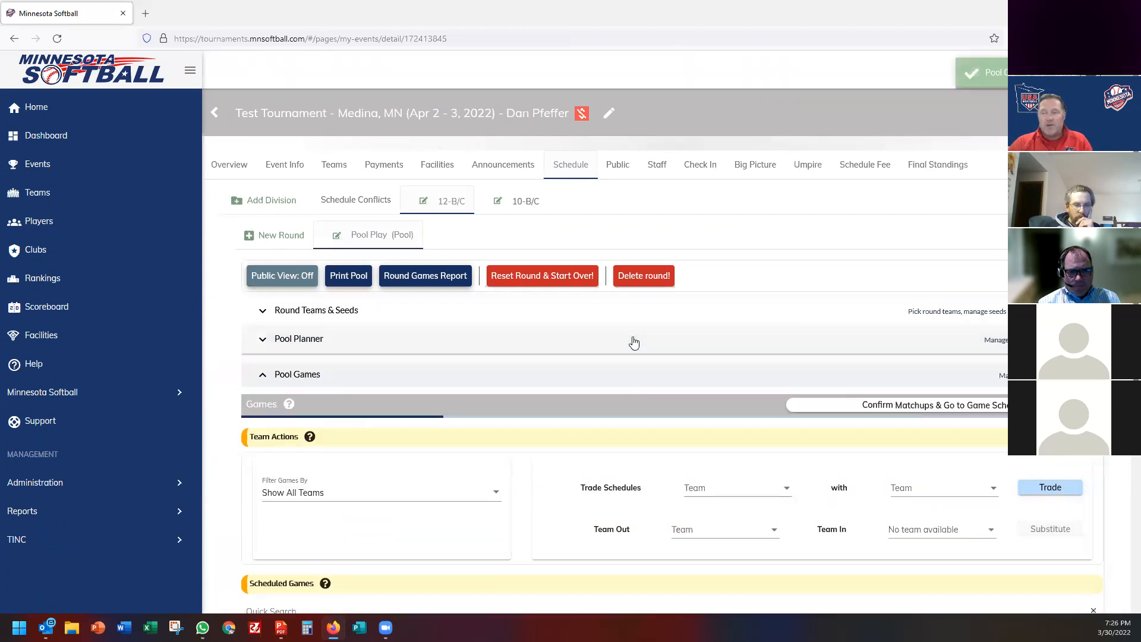
scroll(633, 343, "down", 4)
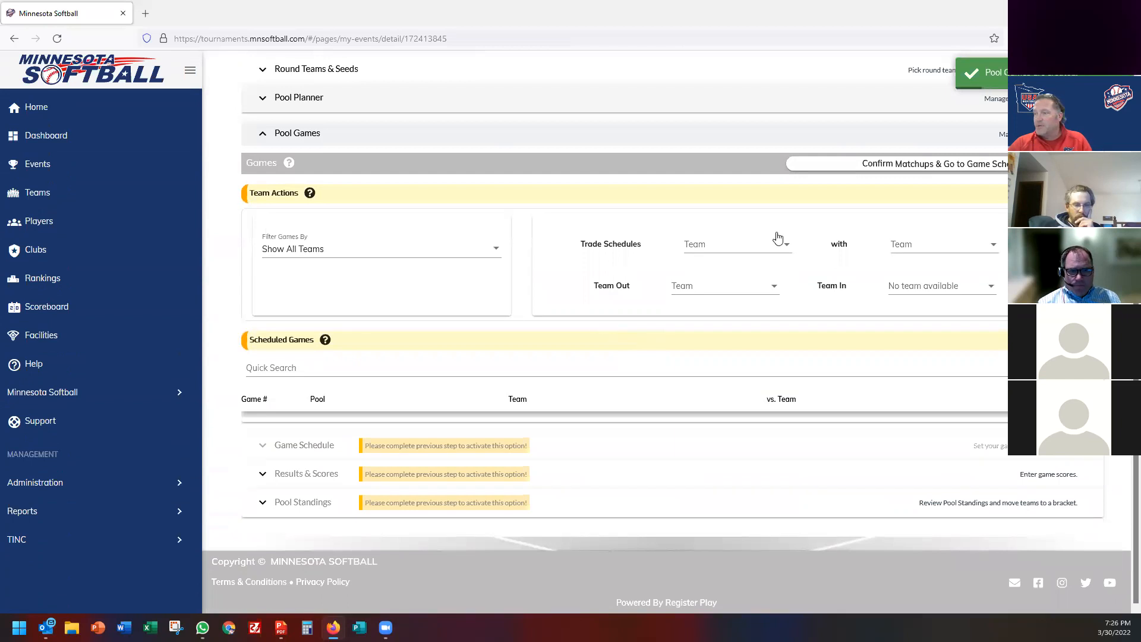
left_click(907, 168)
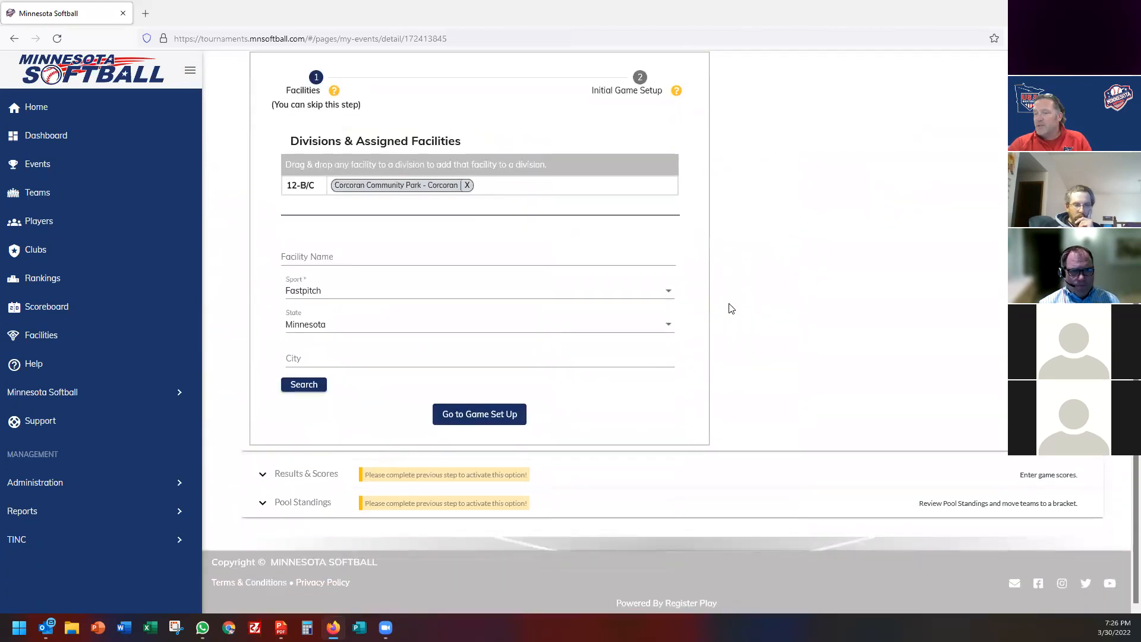
scroll(731, 309, "up", 4)
left_click(330, 238)
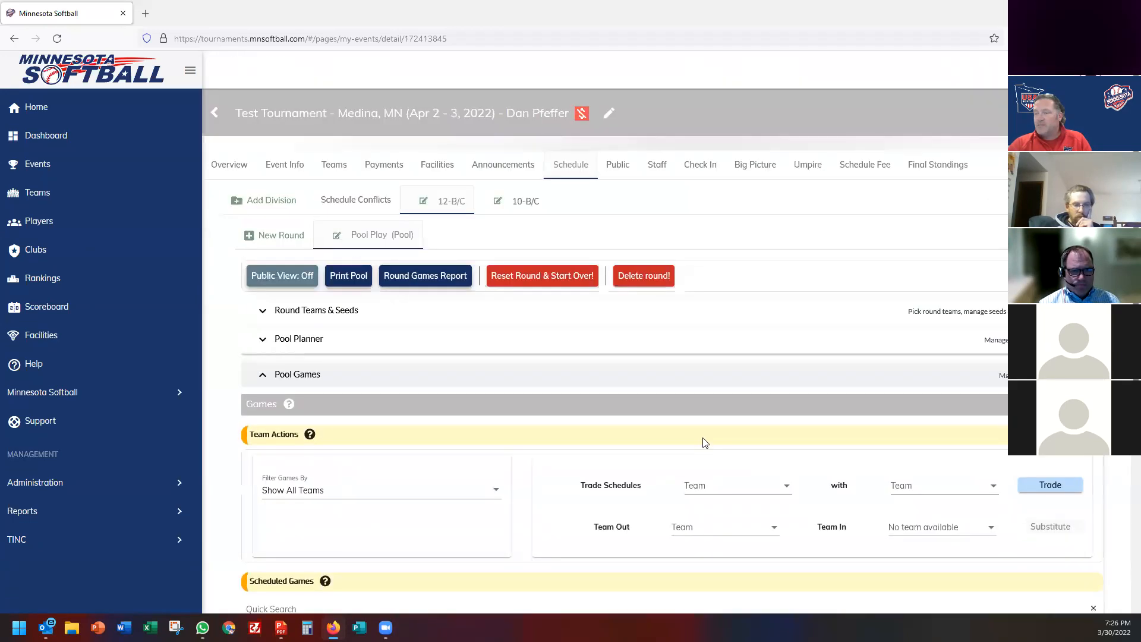
scroll(703, 443, "down", 3)
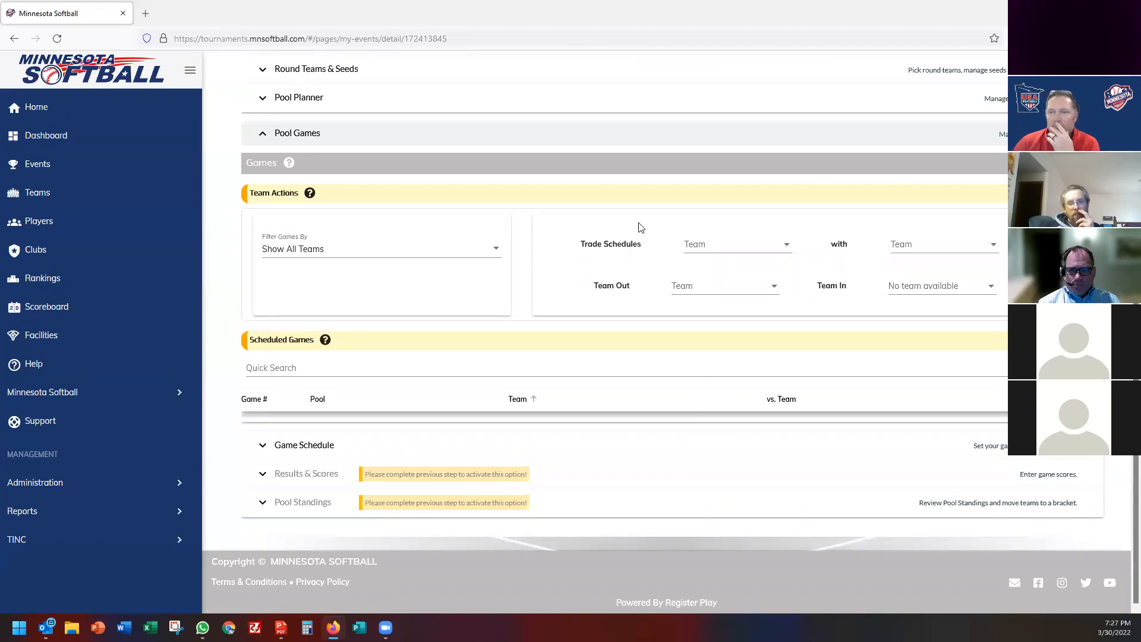
scroll(400, 275, "up", 5)
Search 'shakopee' and add Shakopee Red 12U (FALL) to the 12-B/C entered teams.
left_click(334, 168)
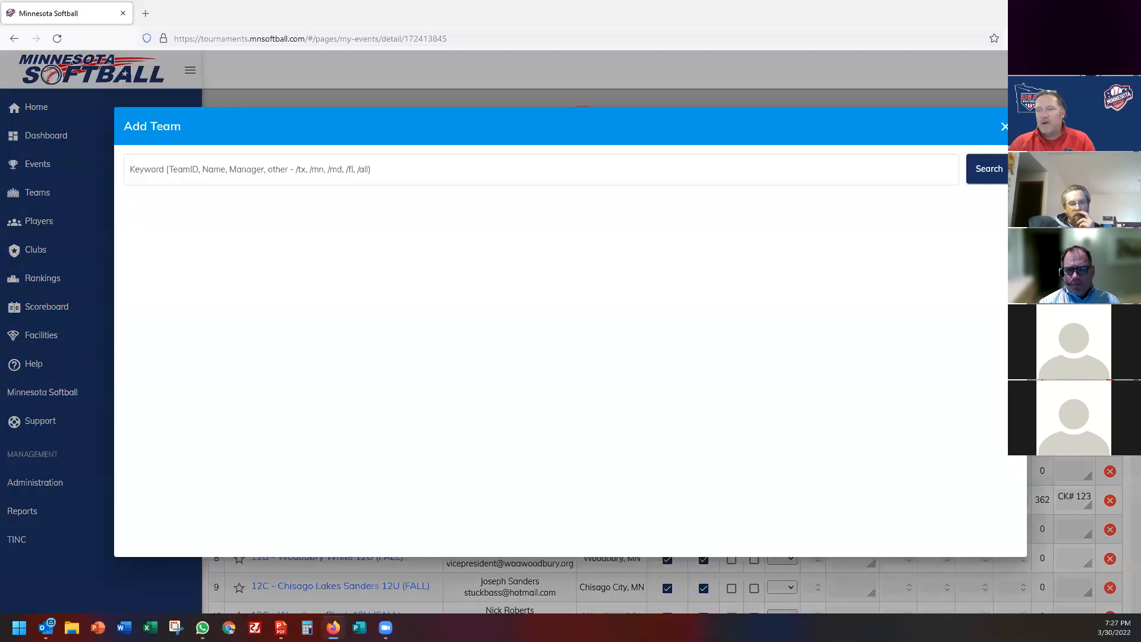
left_click(195, 174)
type("sha")
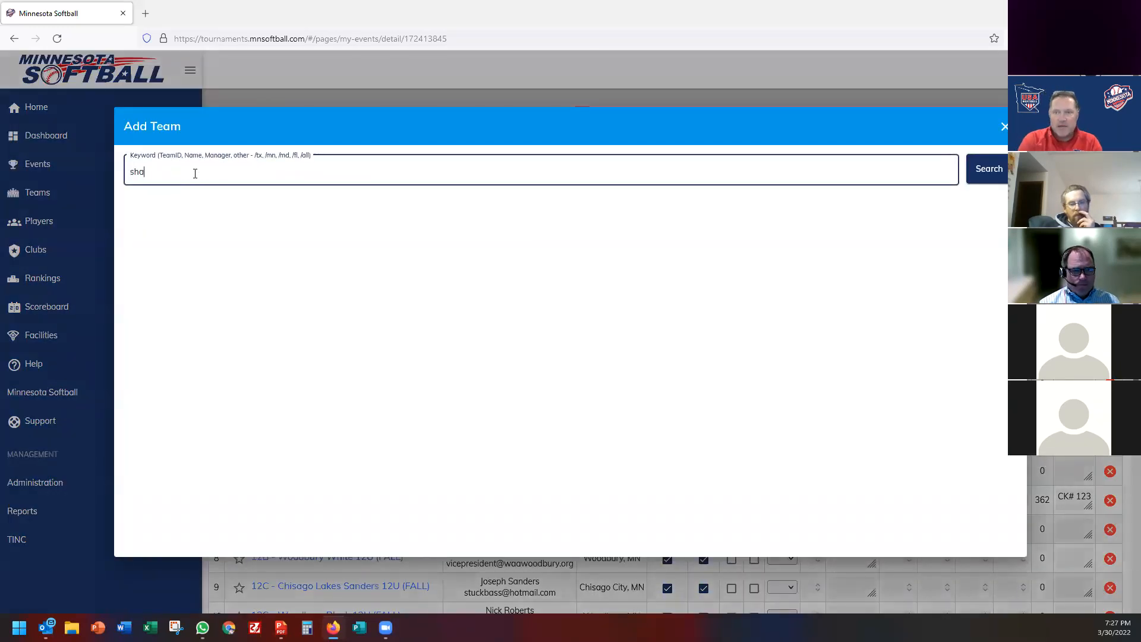
type("kopee")
key("Return")
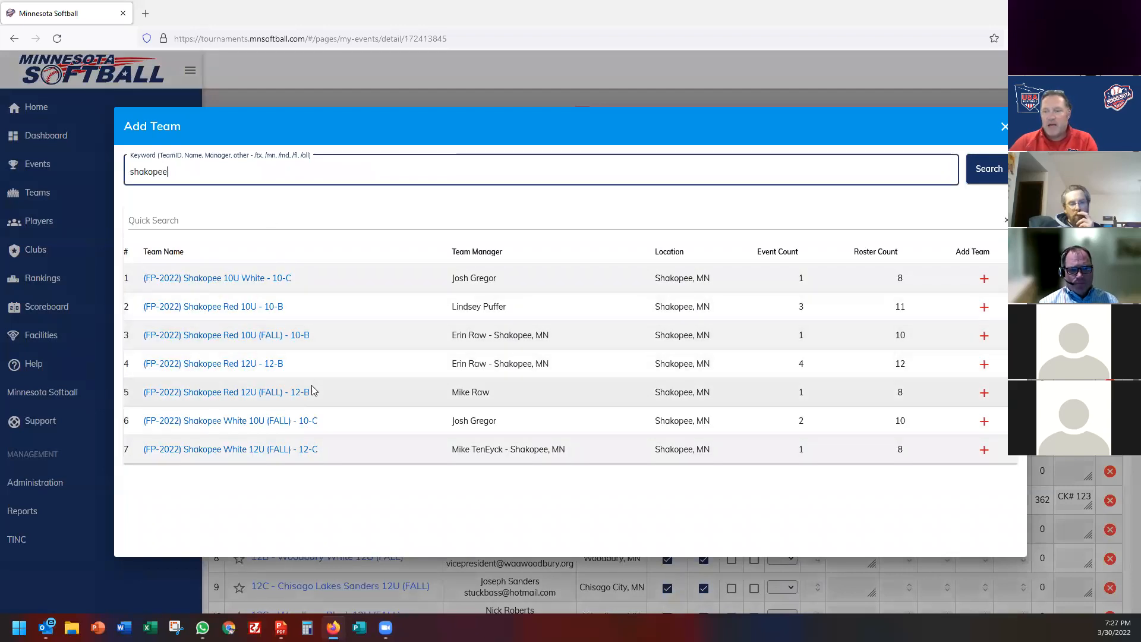
left_click(984, 393)
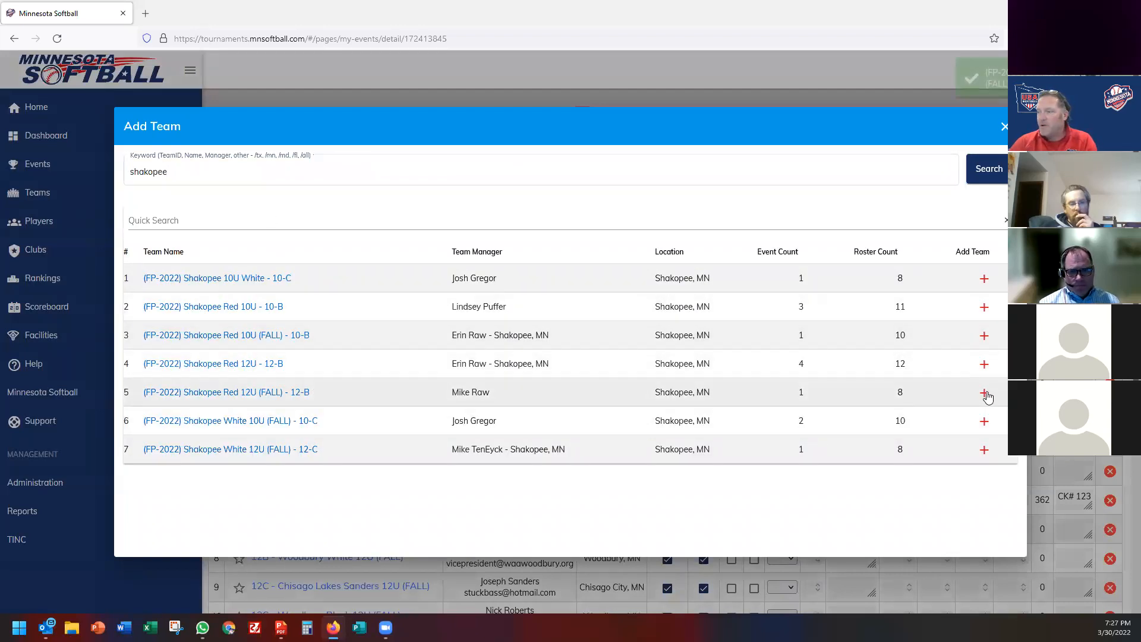
left_click(1003, 127)
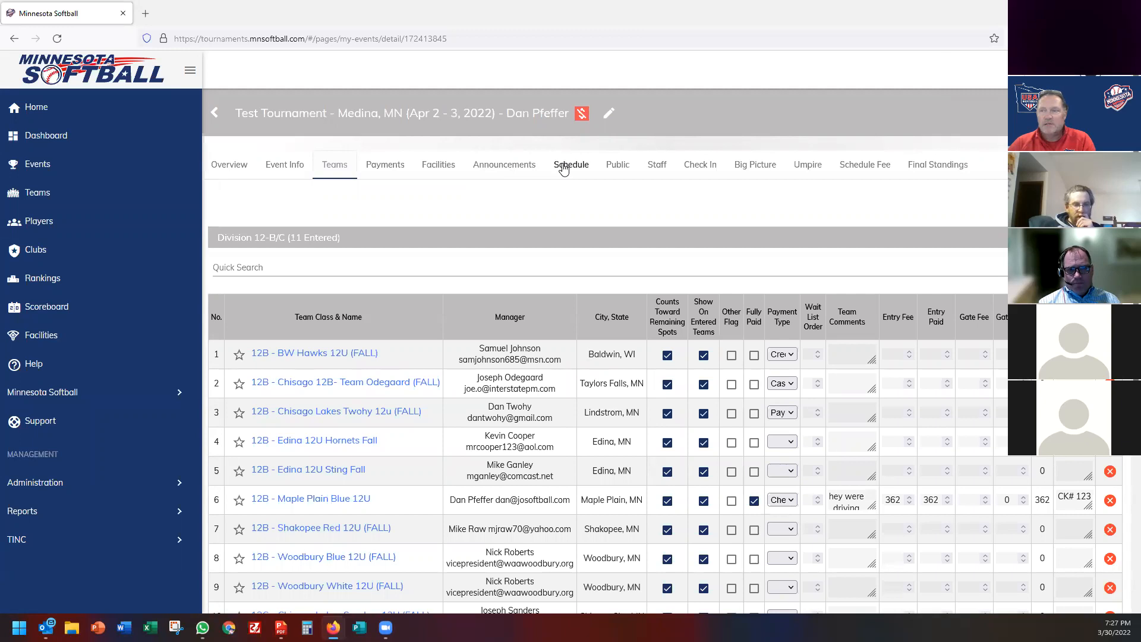
left_click(564, 169)
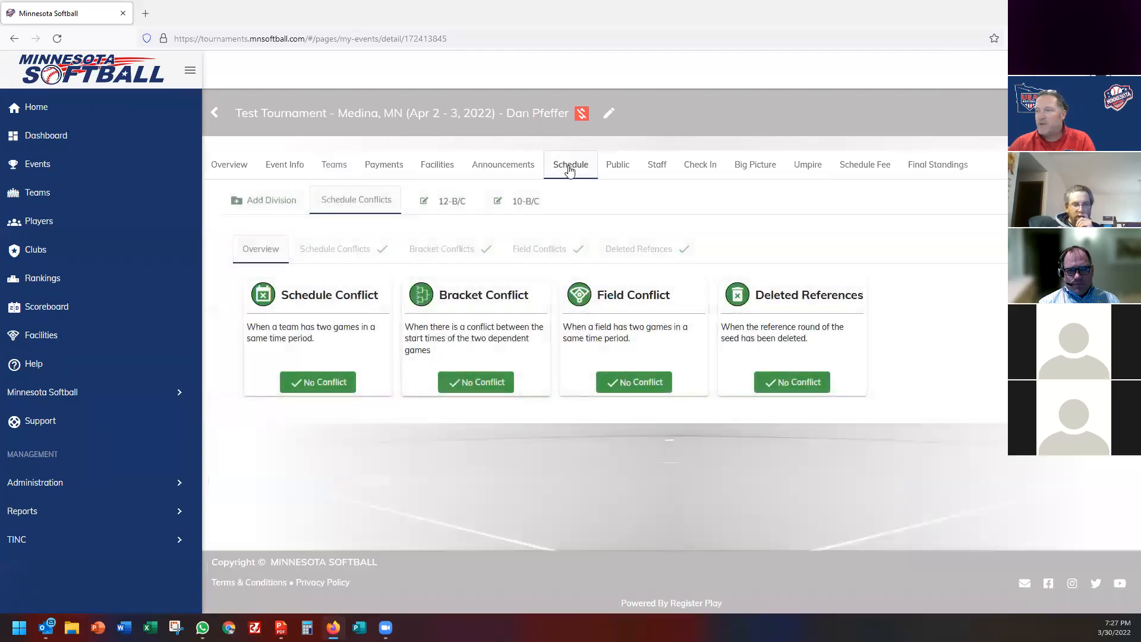
In 12-B/C Pool Games, substitute Shakopee Red 12U (FALL) for Maple Plain Blue 12U and confirm.
left_click(463, 207)
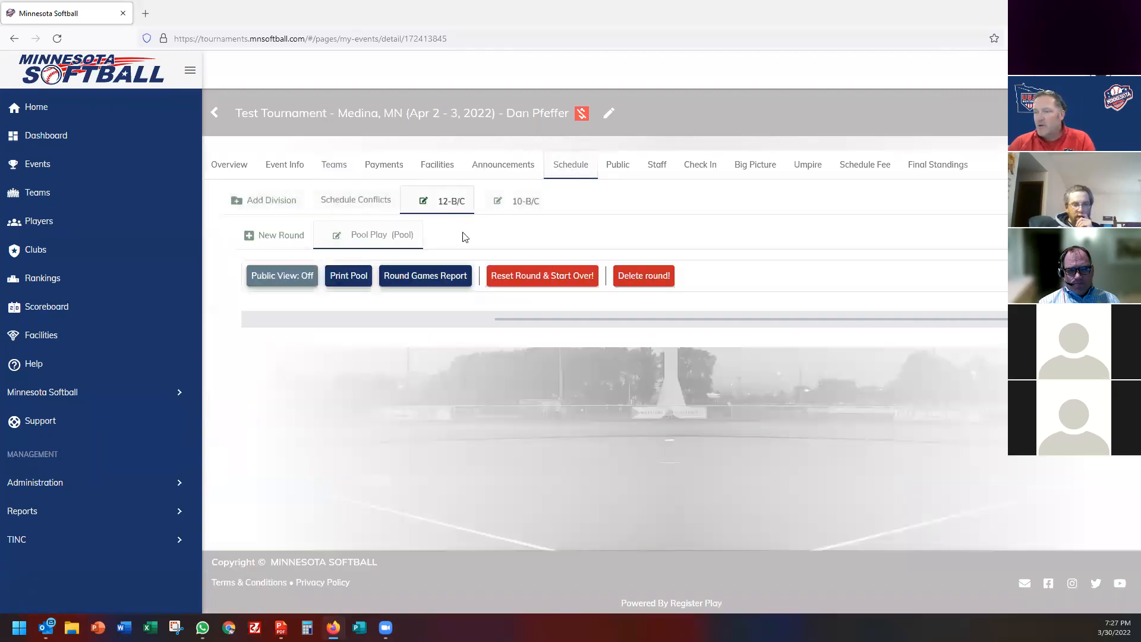
scroll(452, 386, "down", 2)
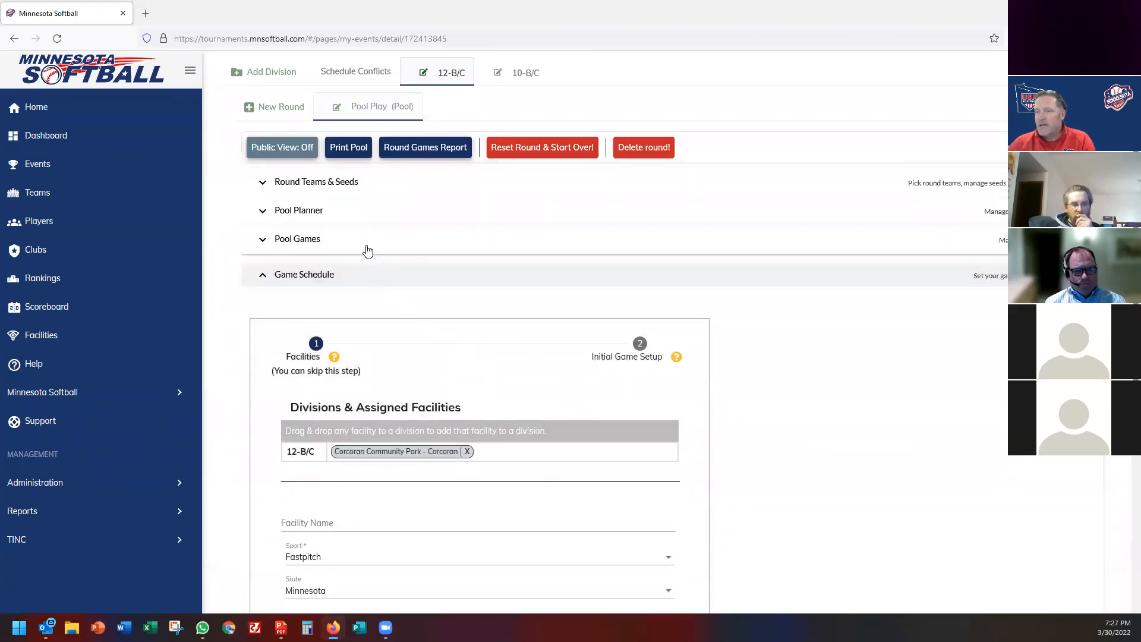
left_click(368, 251)
scroll(538, 361, "down", 3)
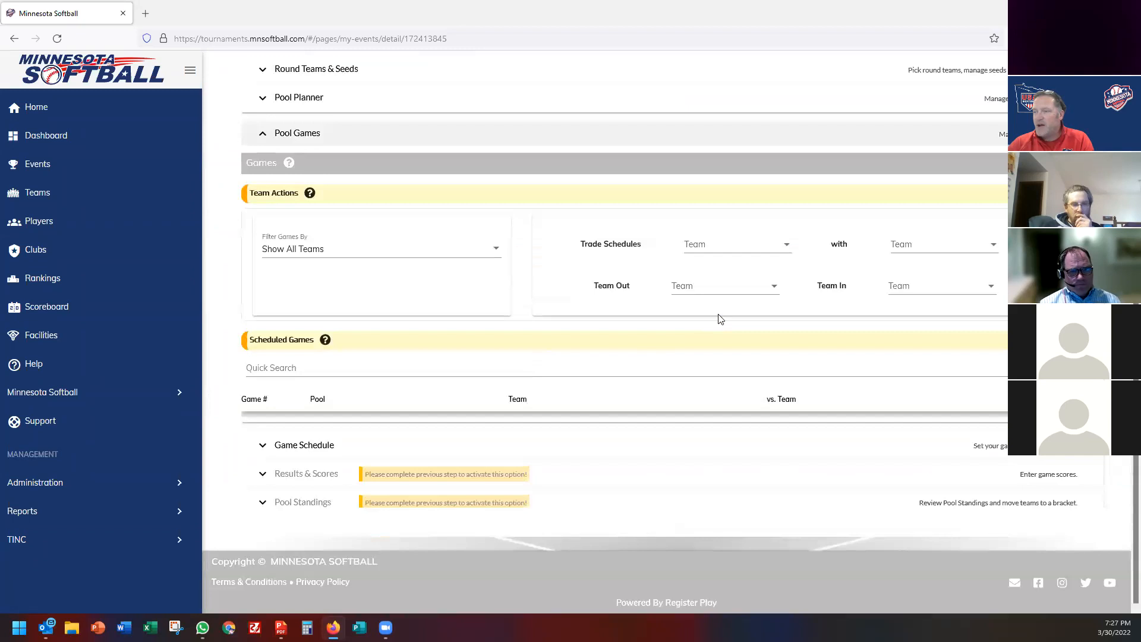
left_click(713, 287)
scroll(716, 375, "down", 3)
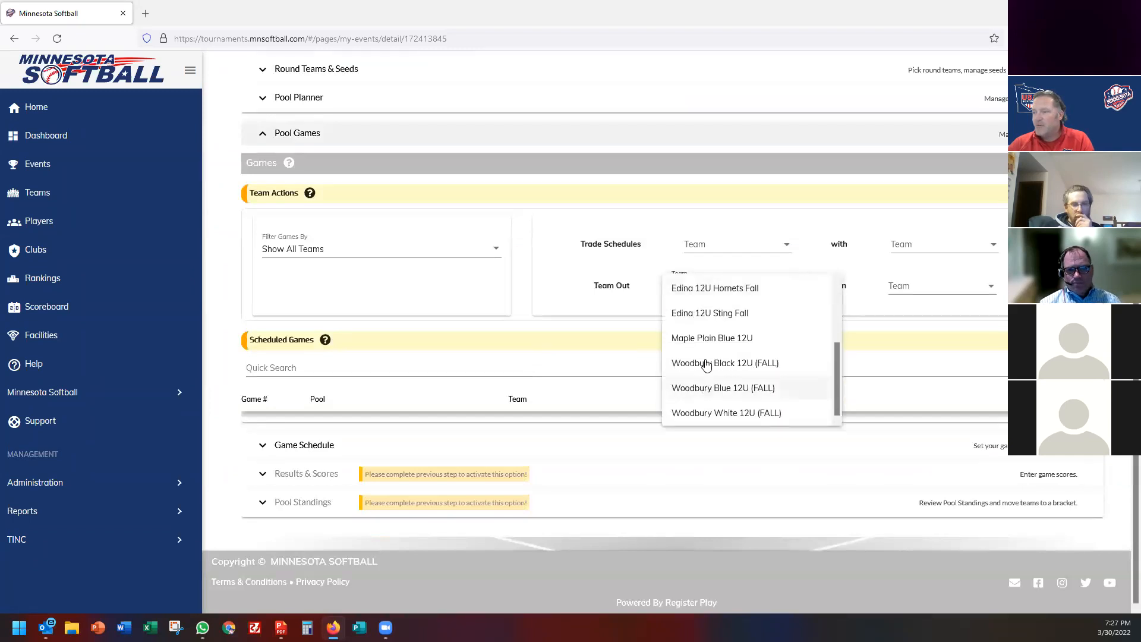
left_click(734, 337)
left_click(944, 287)
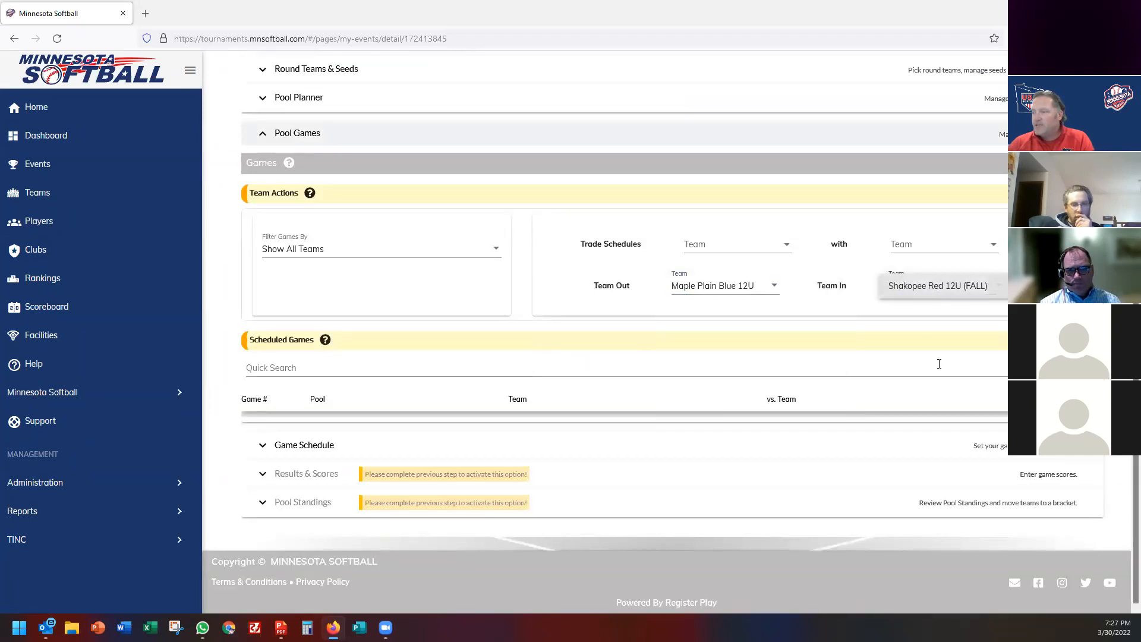
left_click(1055, 286)
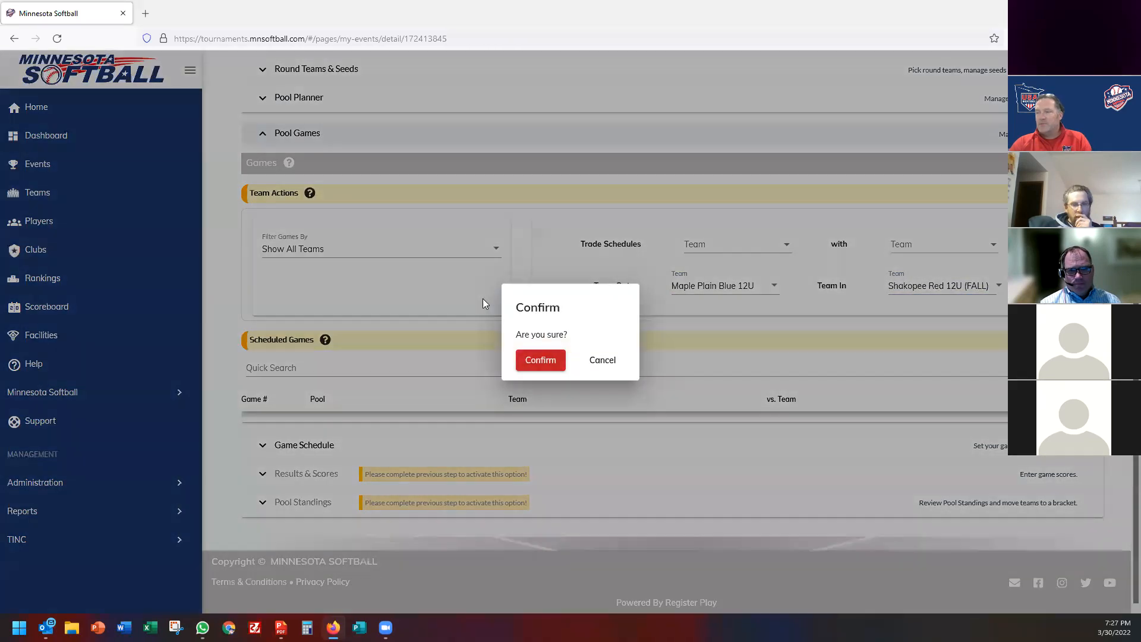
left_click(540, 361)
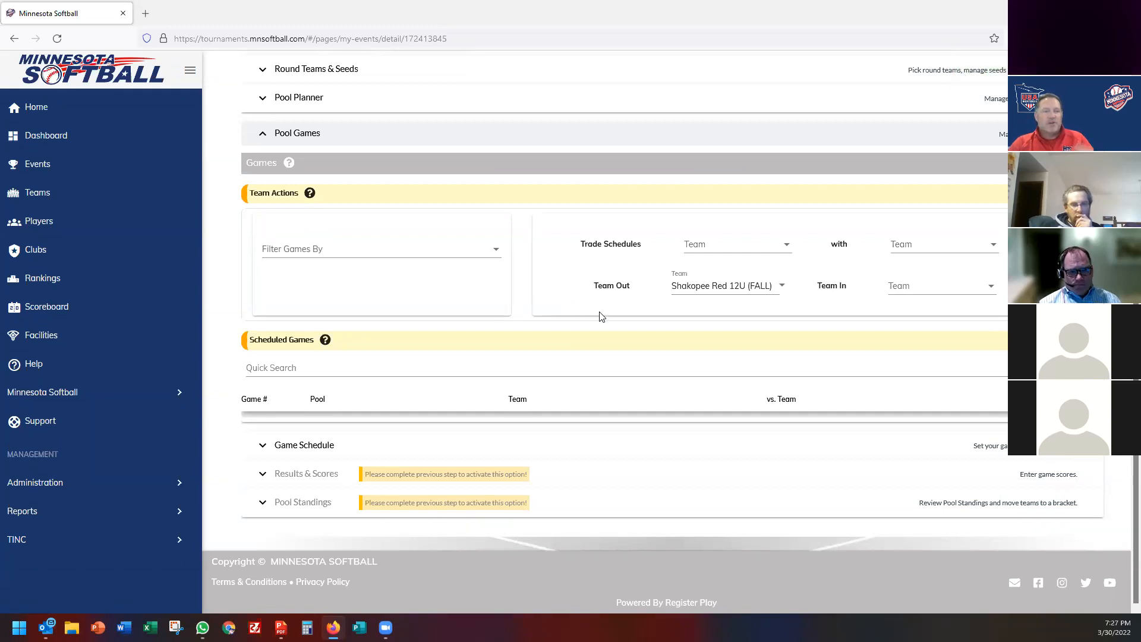
Go to the Game Schedule's initial game setup and set Number of Fields to 4.
left_click(364, 137)
left_click(376, 399)
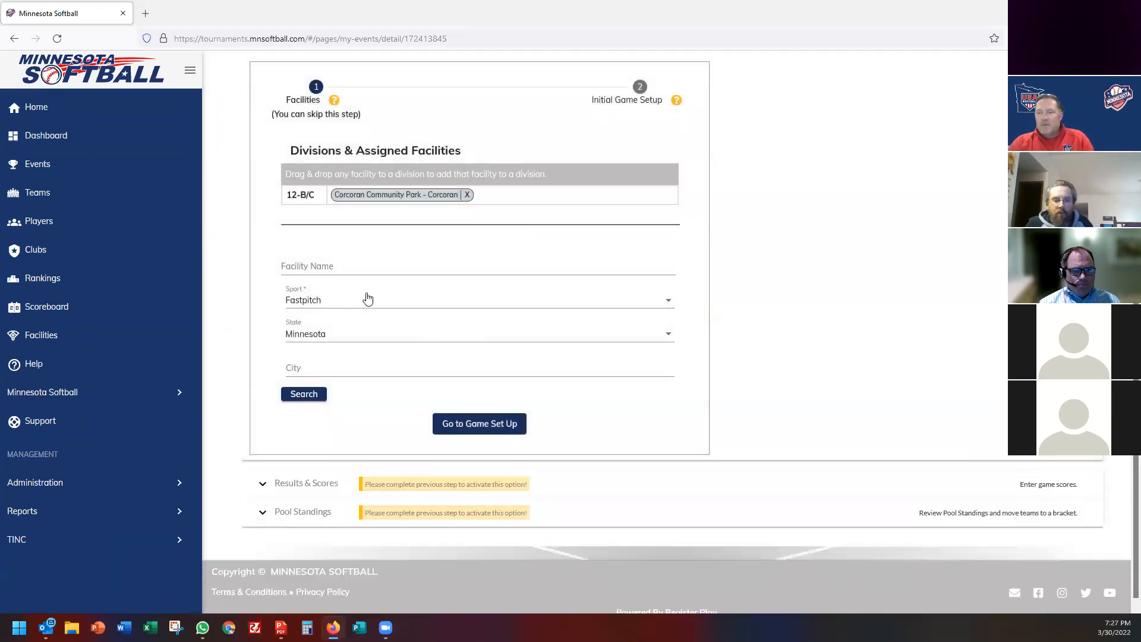
left_click(472, 432)
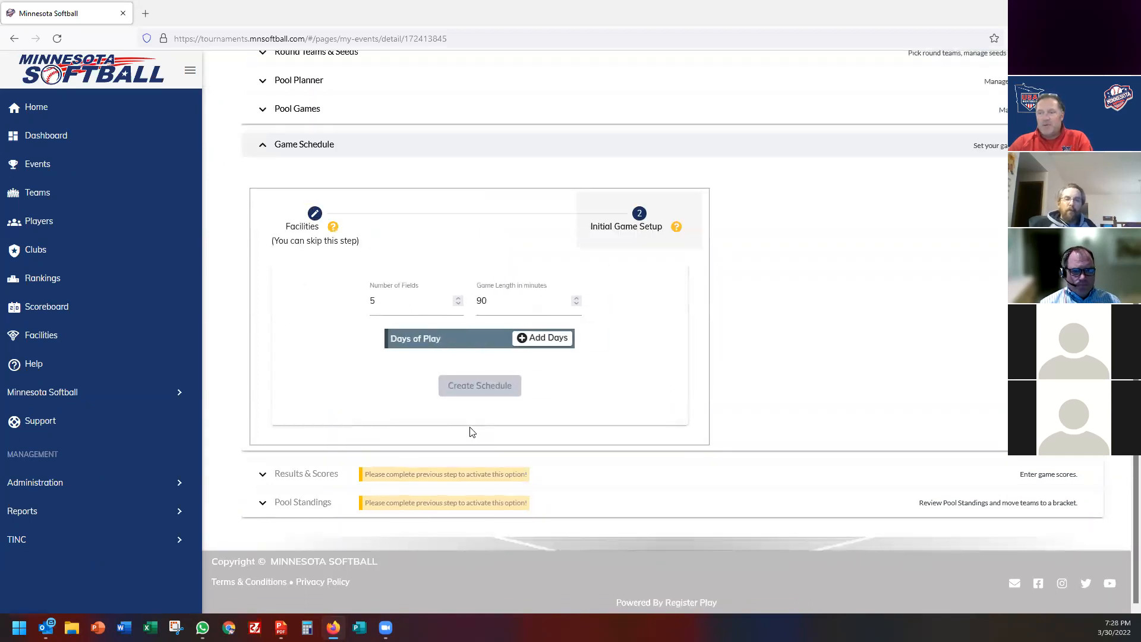
double_click(384, 303)
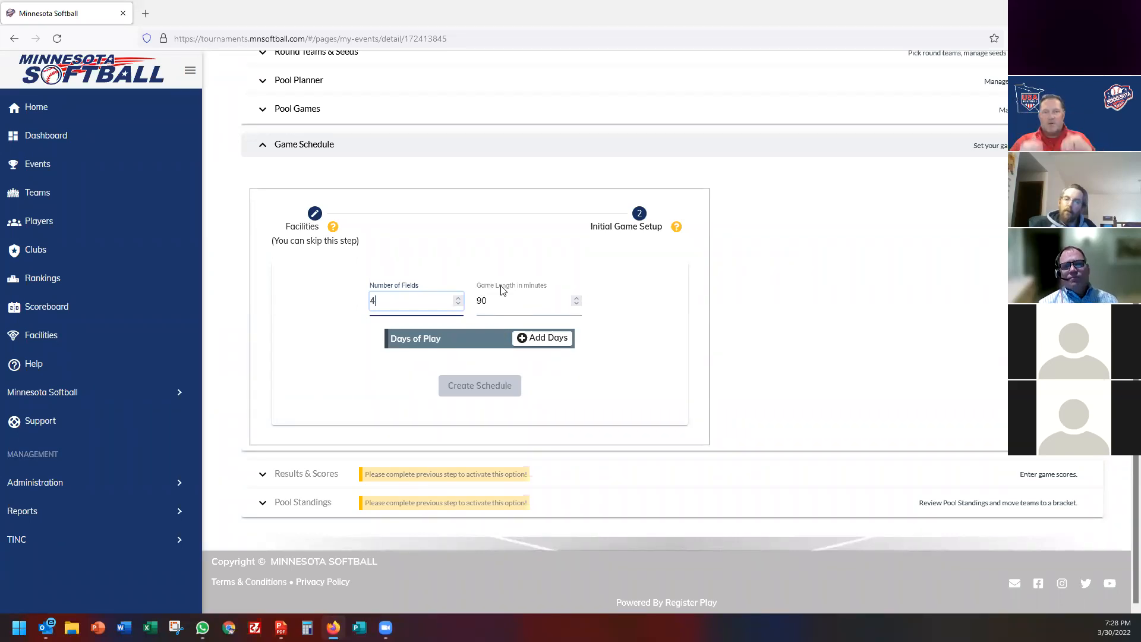
Add Saturday 4/2/2022 as a day of play running 8:00 AM to 10:00 PM.
left_click(541, 338)
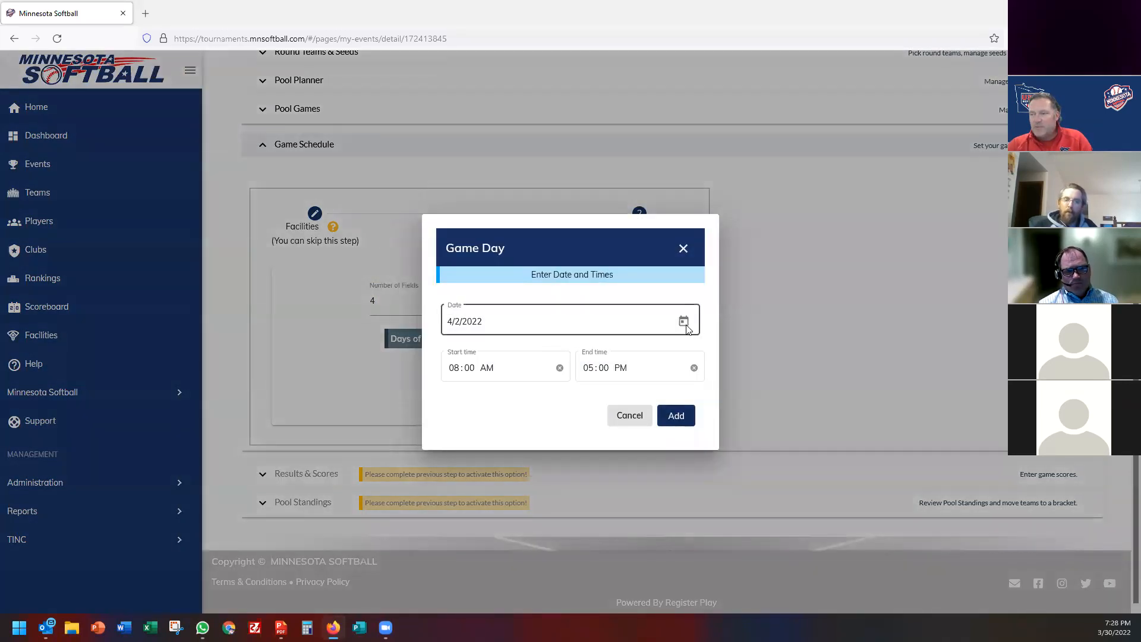
left_click(684, 320)
left_click(603, 415)
left_click(457, 368)
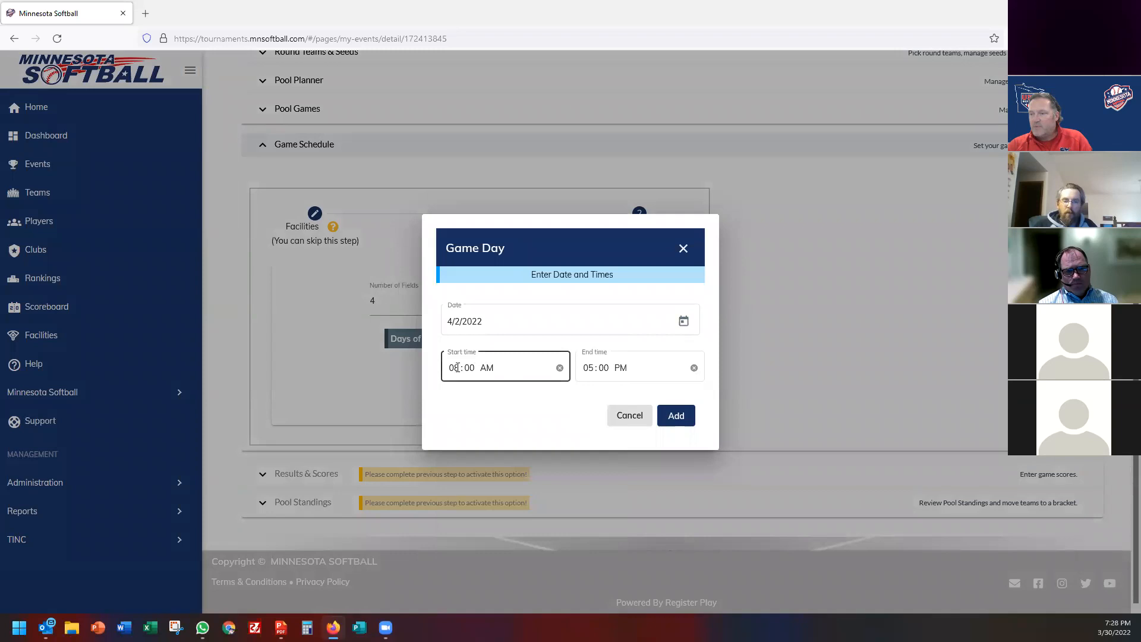
left_click(593, 369)
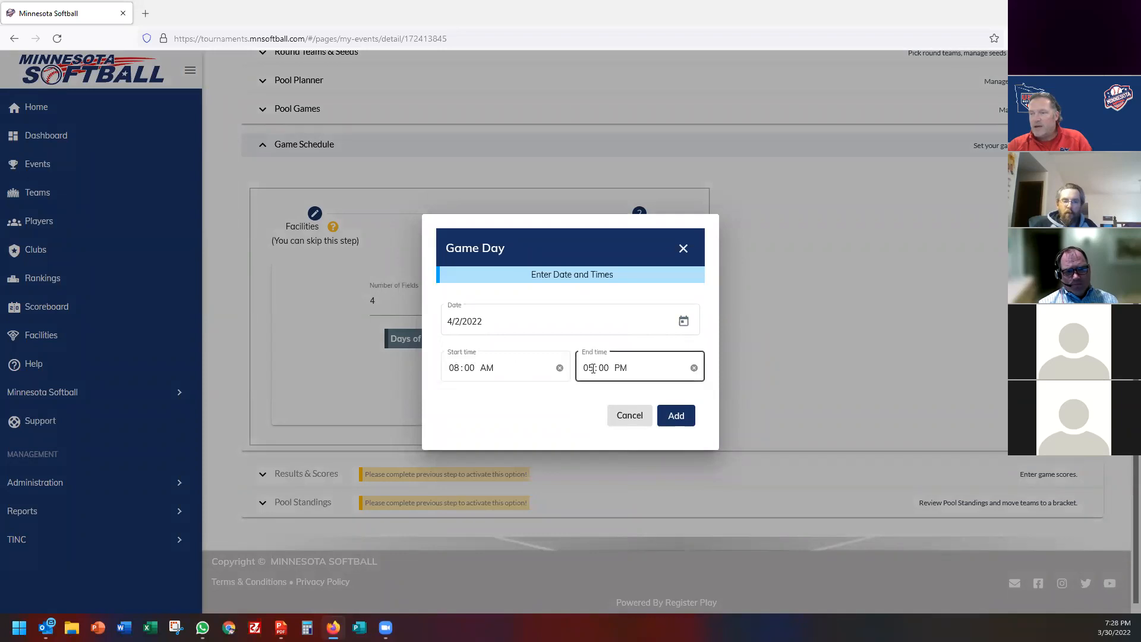
type("6")
key("Left")
type("10")
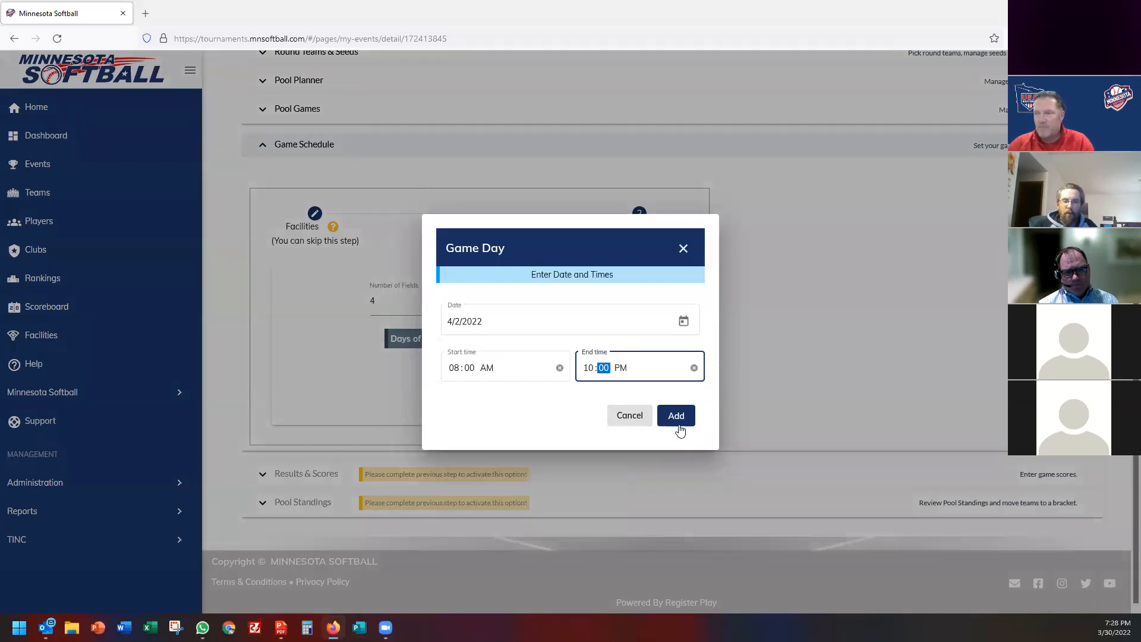
left_click(687, 419)
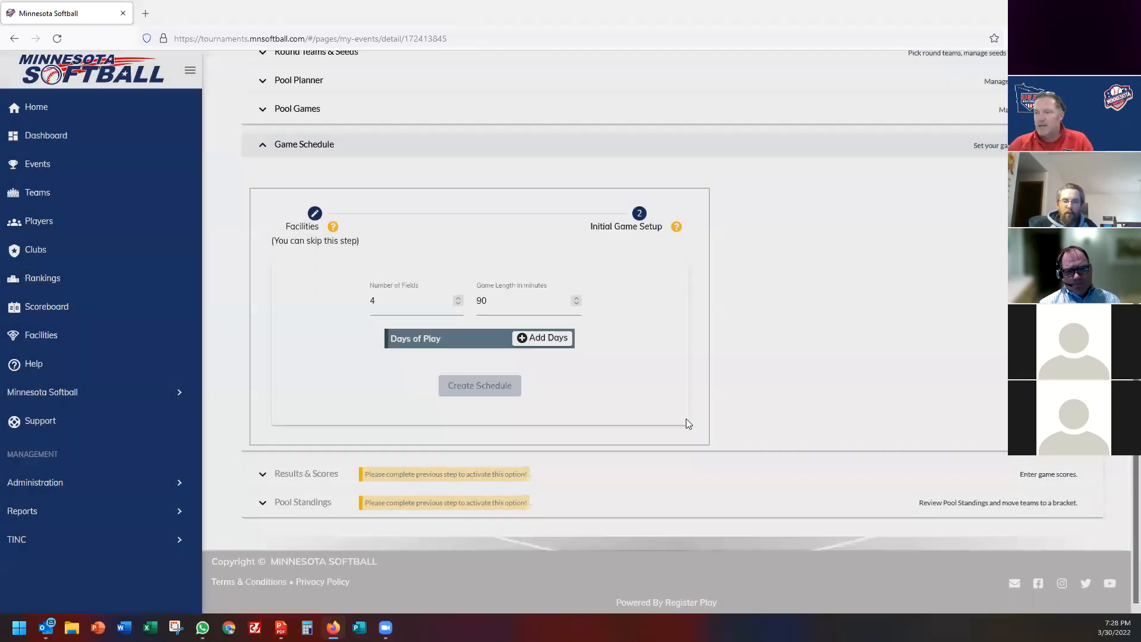
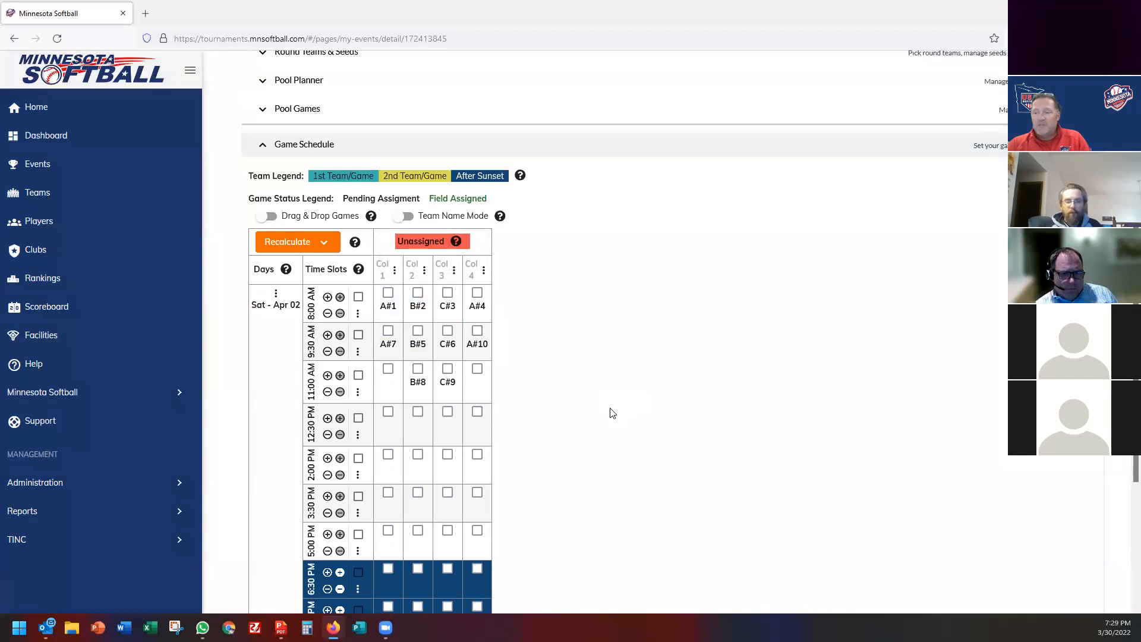
Shift all Saturday start times 2 hours later and delete the 10:00 PM slot.
scroll(612, 413, "down", 5)
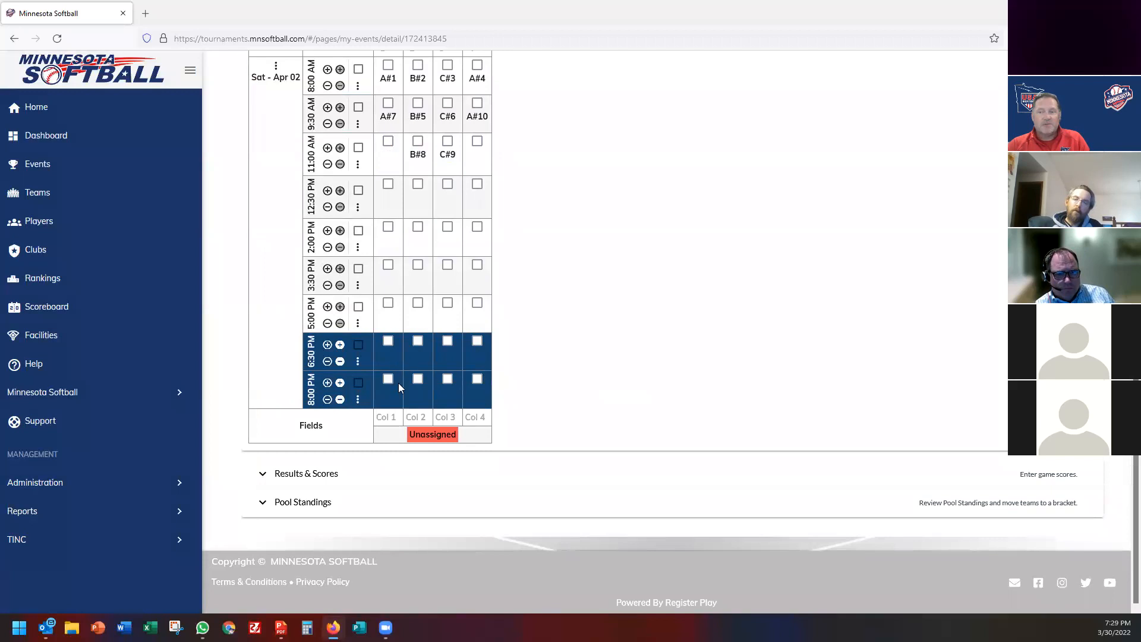
scroll(398, 381, "up", 3)
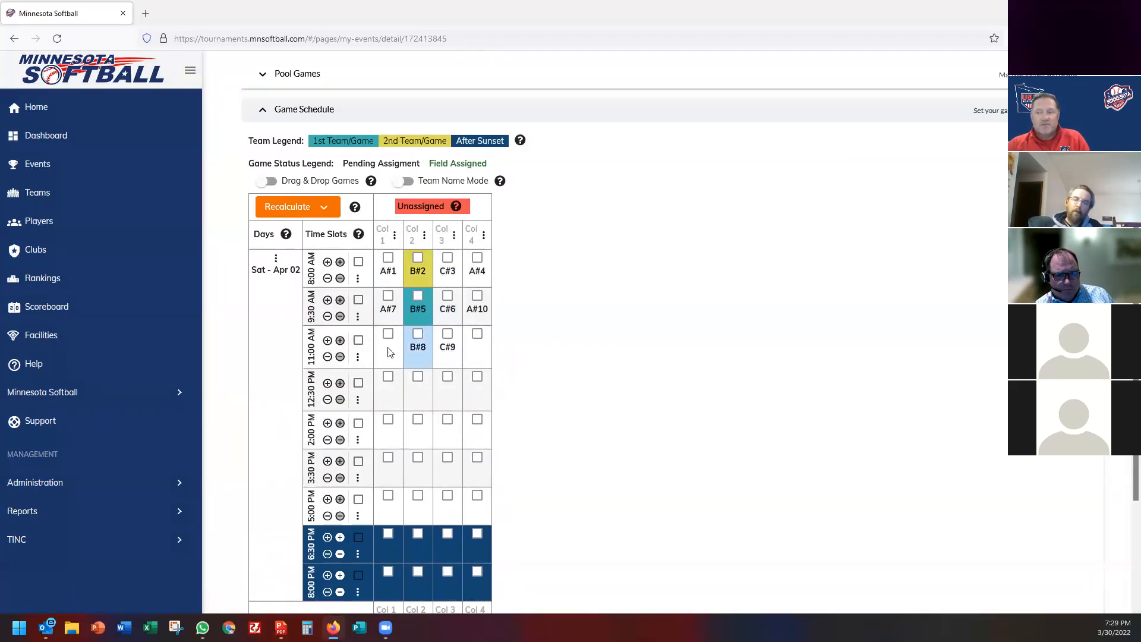
left_click(327, 263)
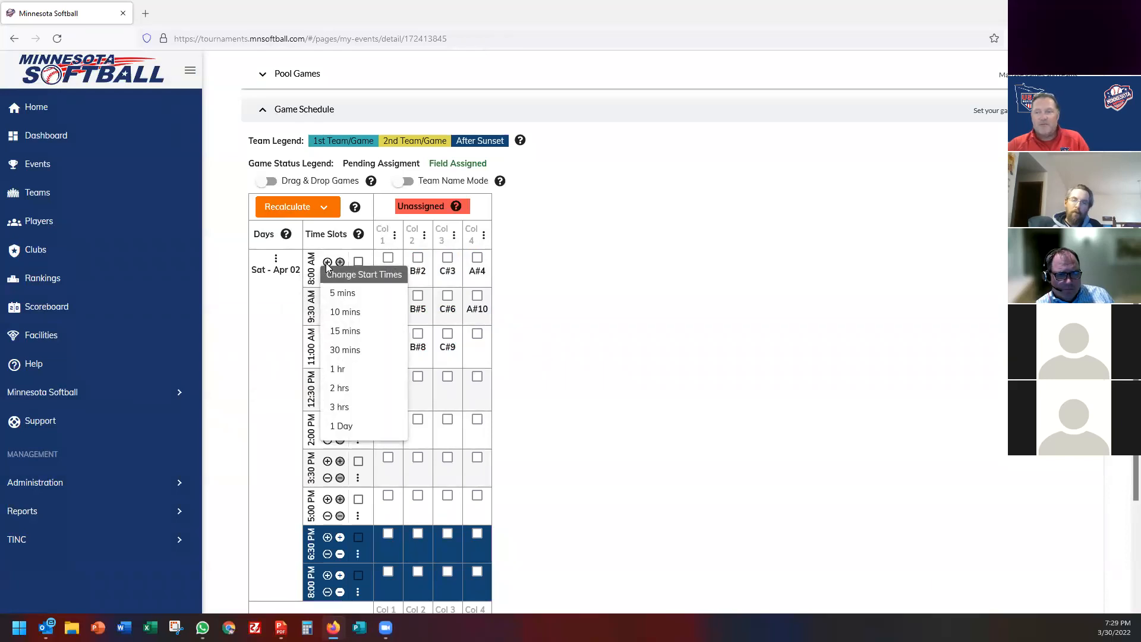
left_click(340, 388)
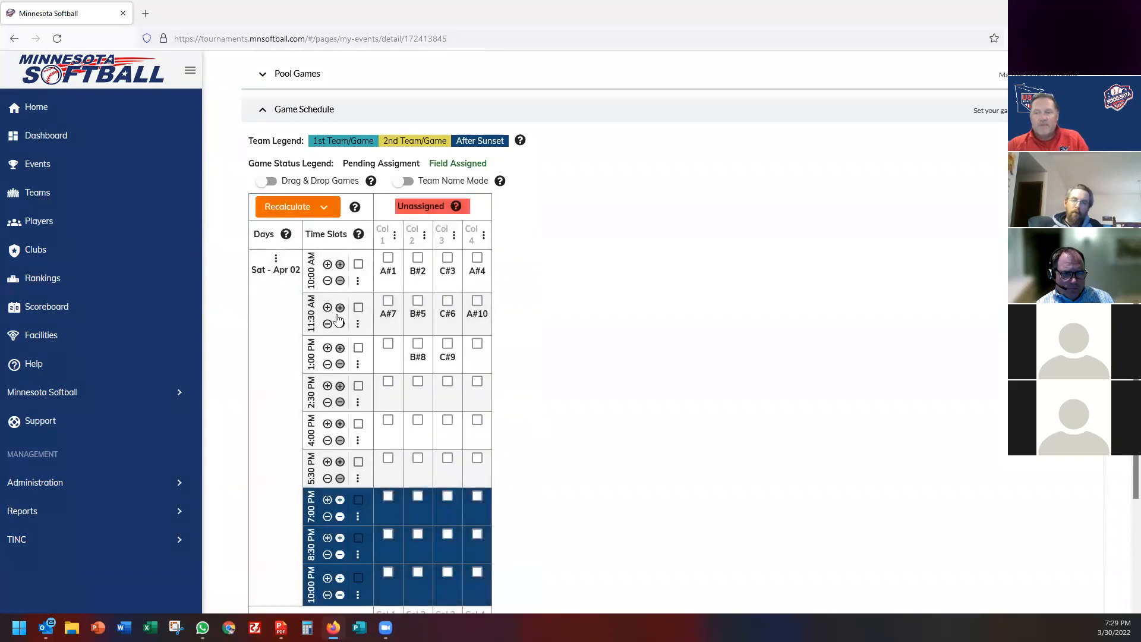
scroll(329, 565, "down", 2)
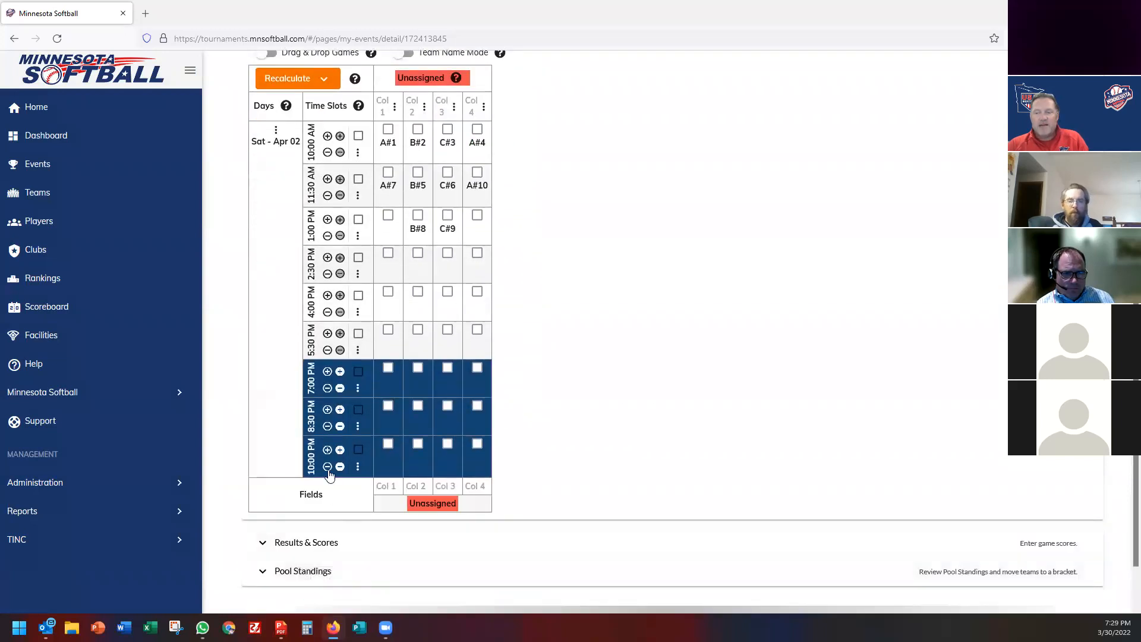
scroll(540, 428, "up", 1)
scroll(540, 428, "down", 1)
left_click(359, 467)
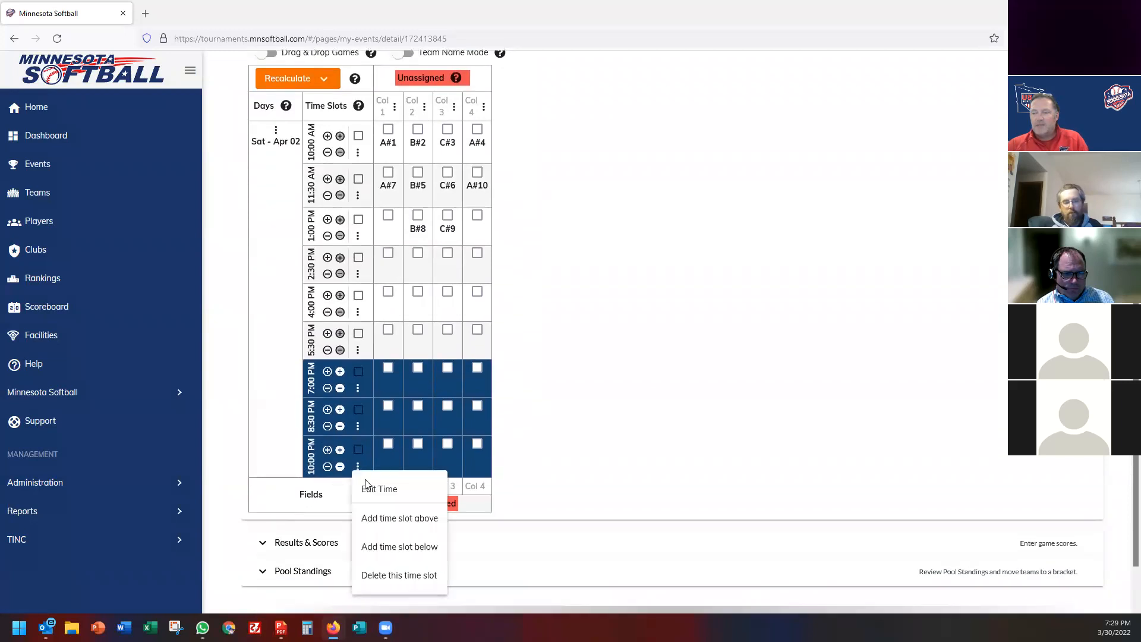
left_click(382, 576)
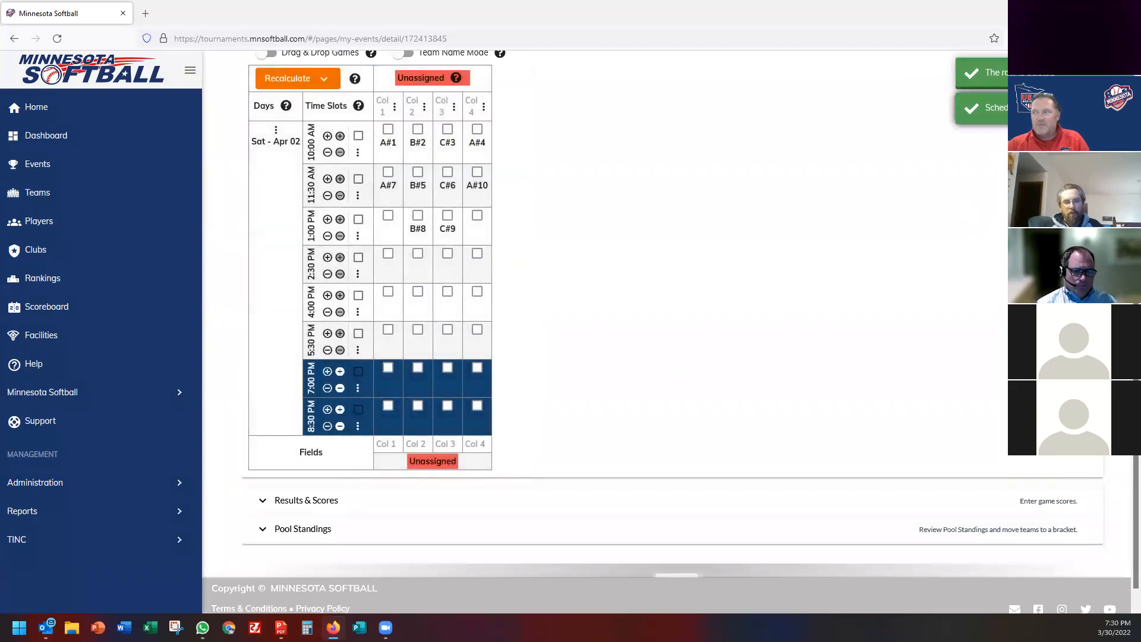
Lengthen every game by 30 minutes and remove the Sunday 12:00 AM slot.
scroll(631, 285, "up", 2)
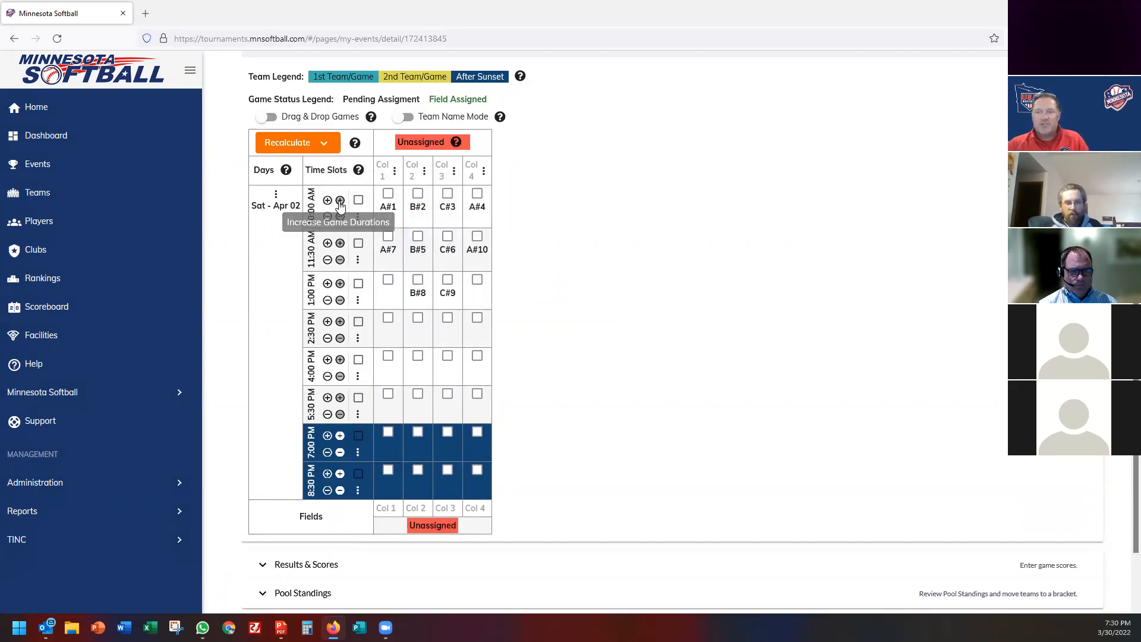
left_click(340, 201)
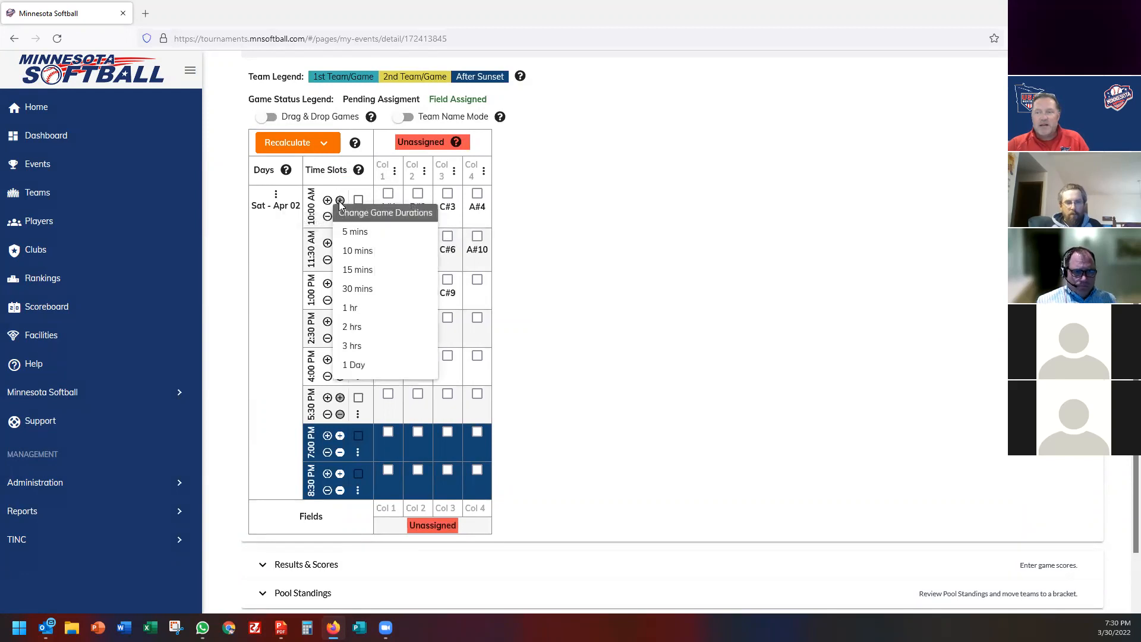
left_click(365, 289)
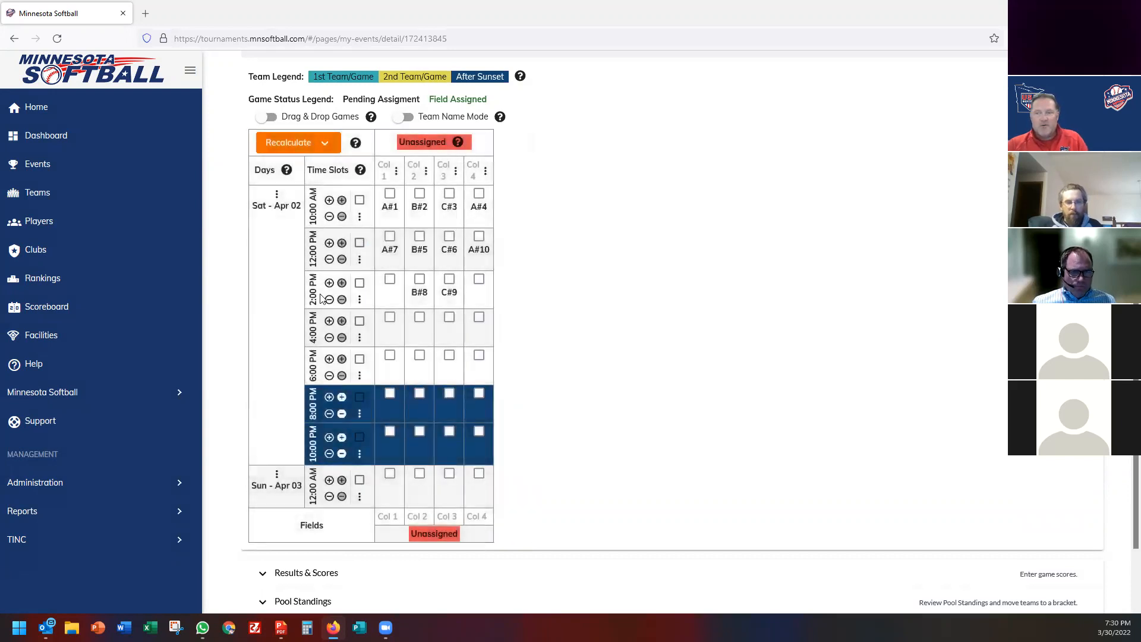
left_click(359, 454)
left_click(287, 494)
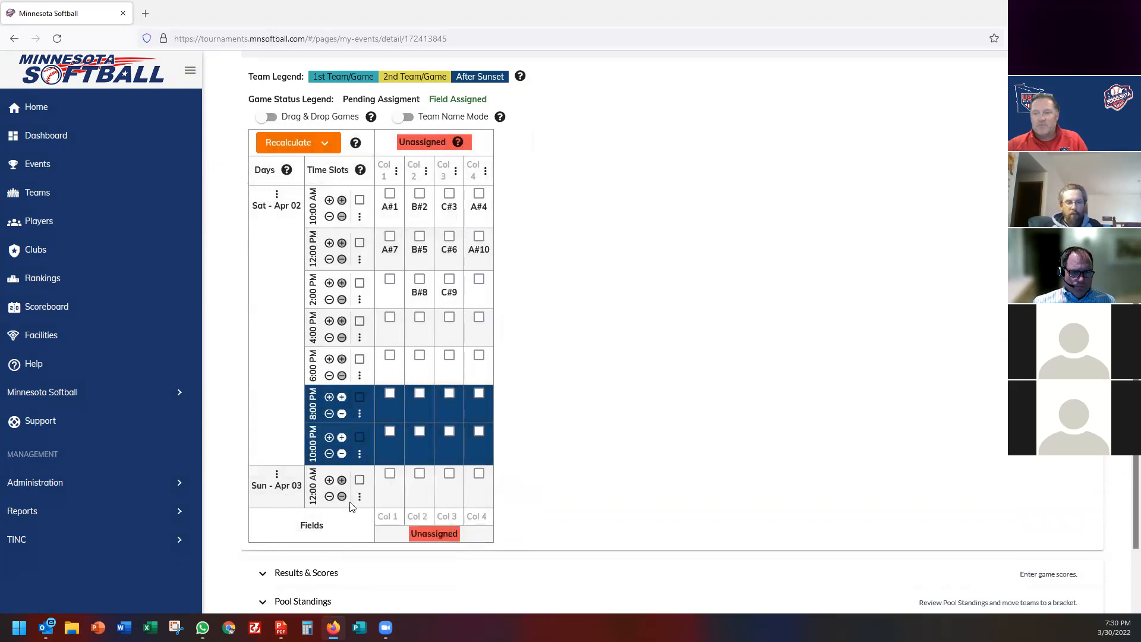
left_click(359, 498)
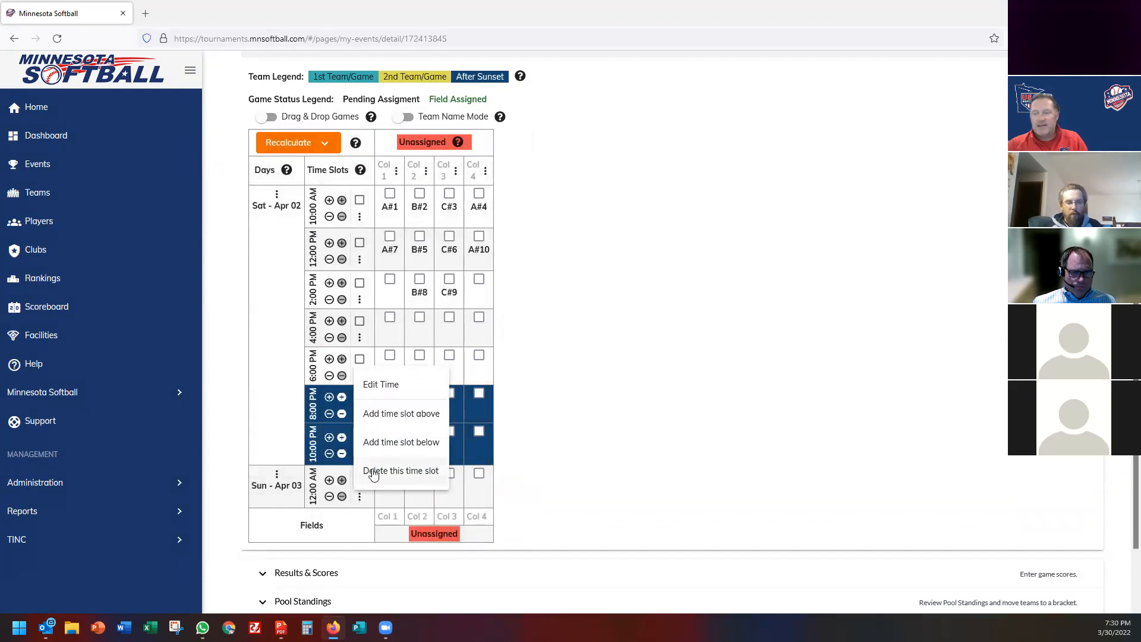
left_click(373, 473)
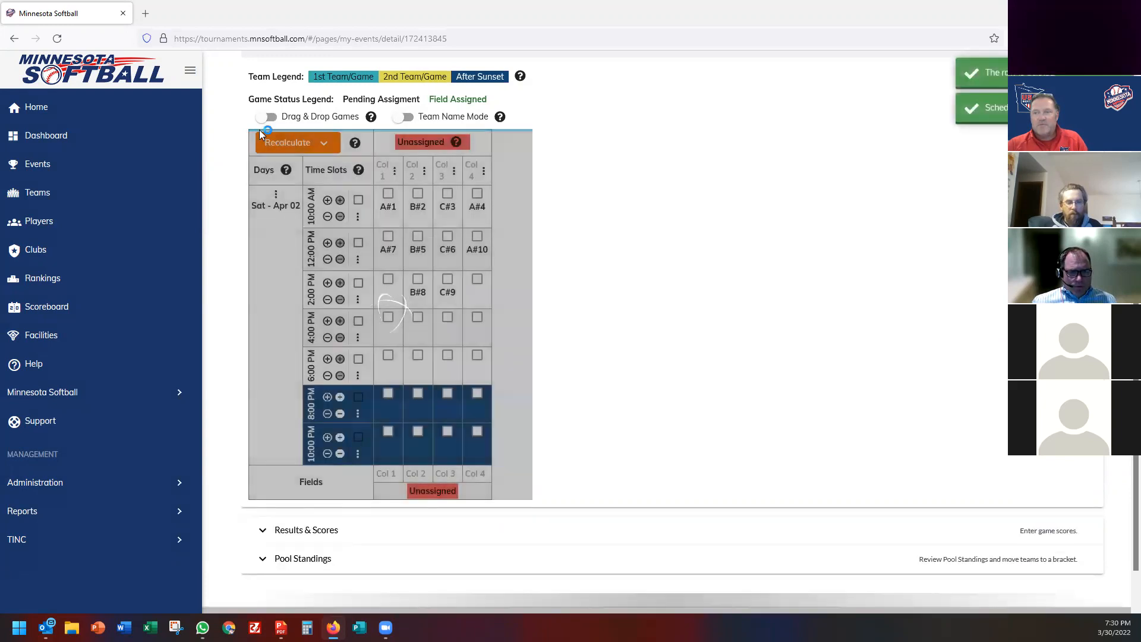
Enable drag-and-drop, swap B#2 and C#3 at 10:00 AM, and move C#9 to Col 1 at 2:00 PM.
left_click(266, 117)
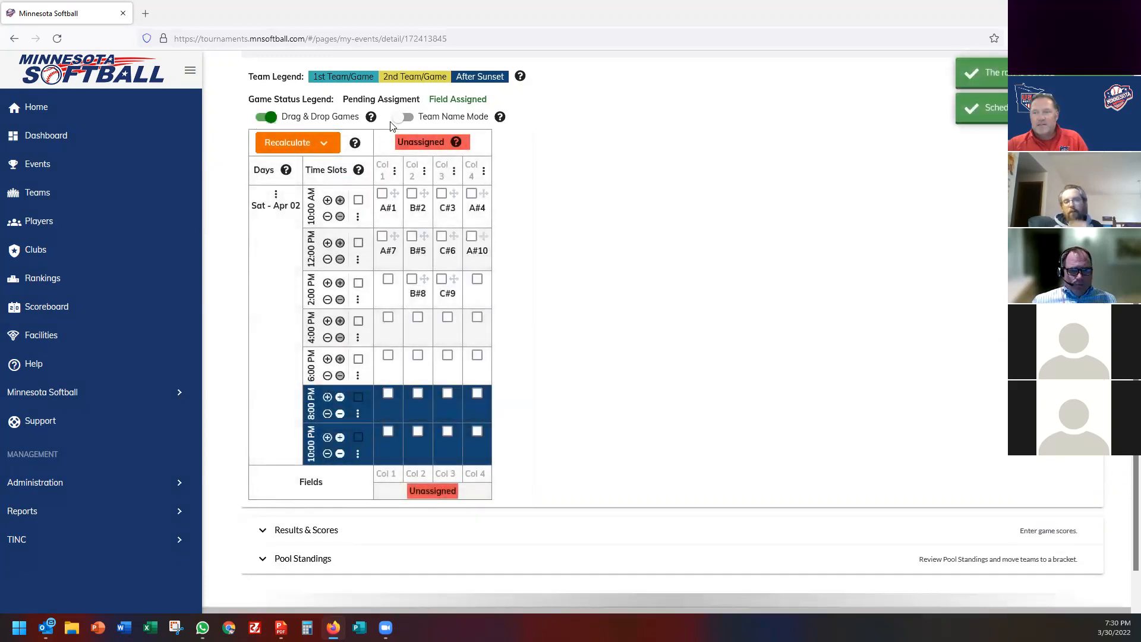
mouse_move(394, 197)
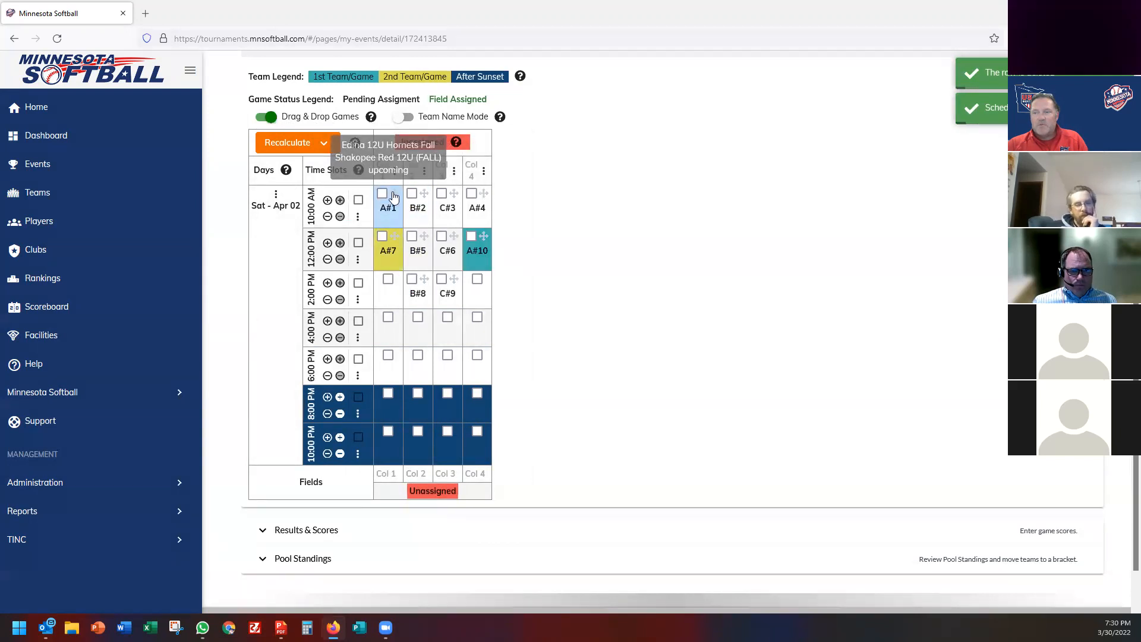
left_click_drag(394, 197, 473, 209)
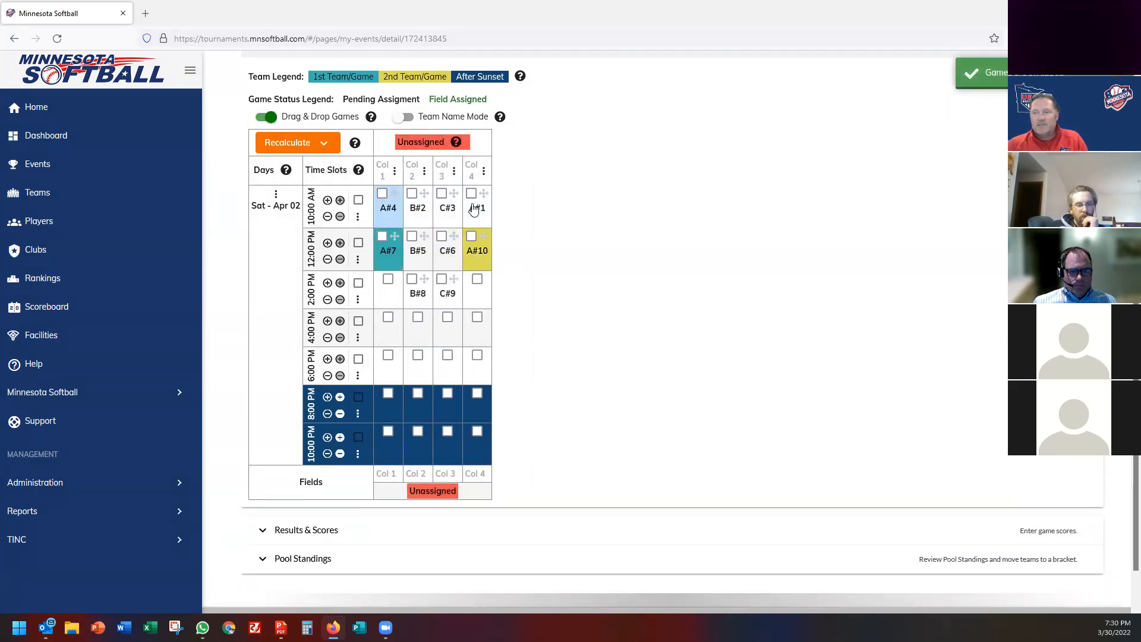
mouse_move(385, 217)
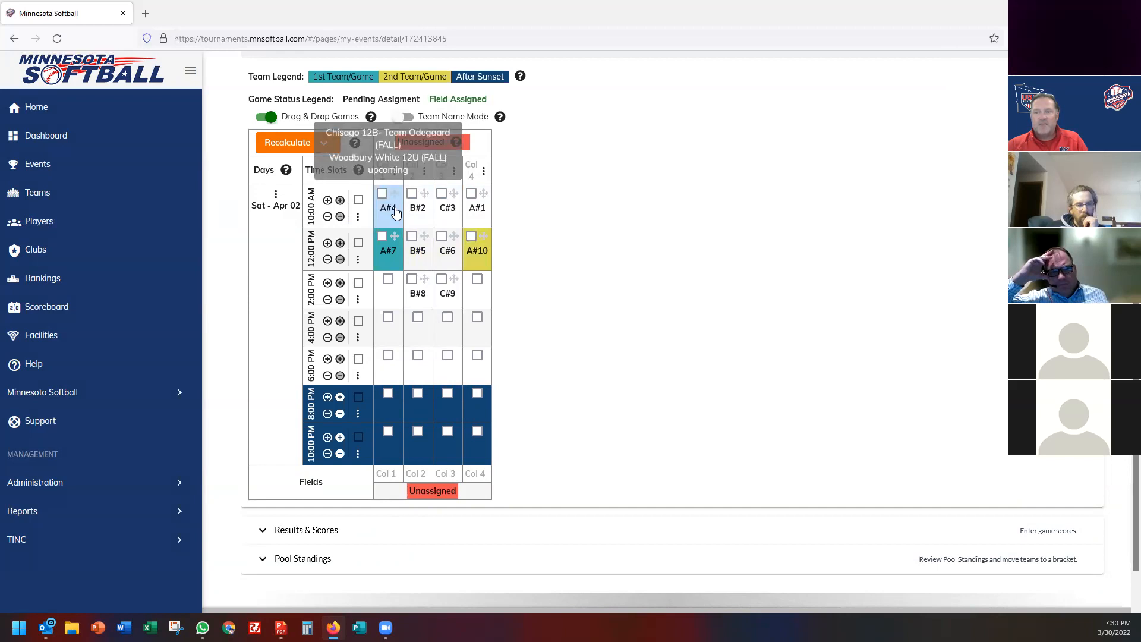
left_click_drag(396, 192, 479, 213)
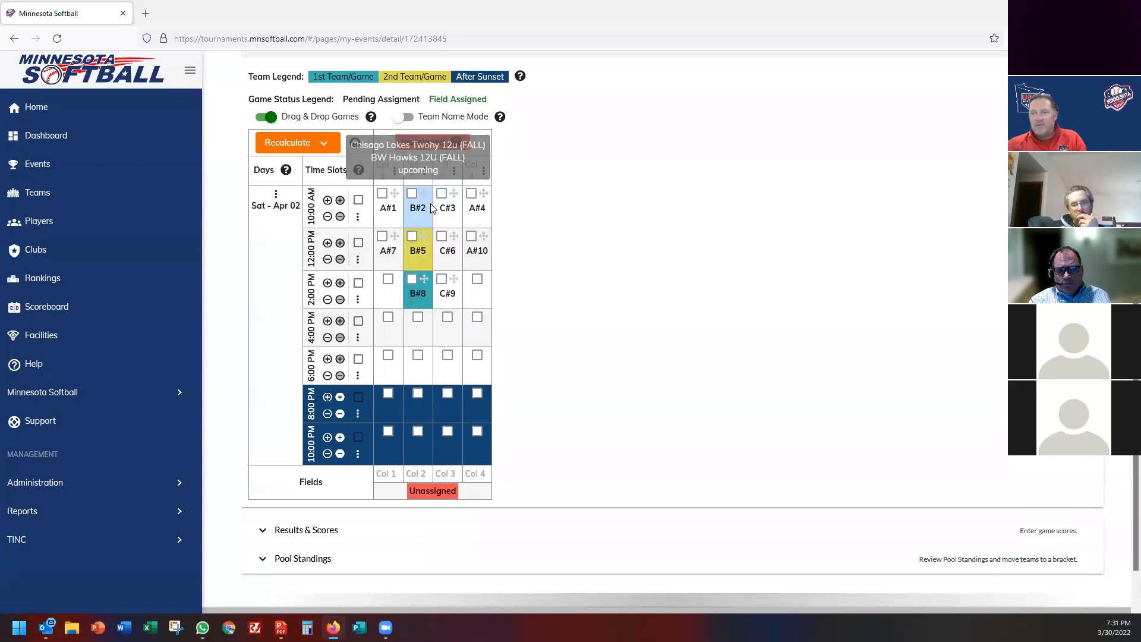
left_click_drag(430, 203, 447, 208)
left_click_drag(398, 298, 396, 294)
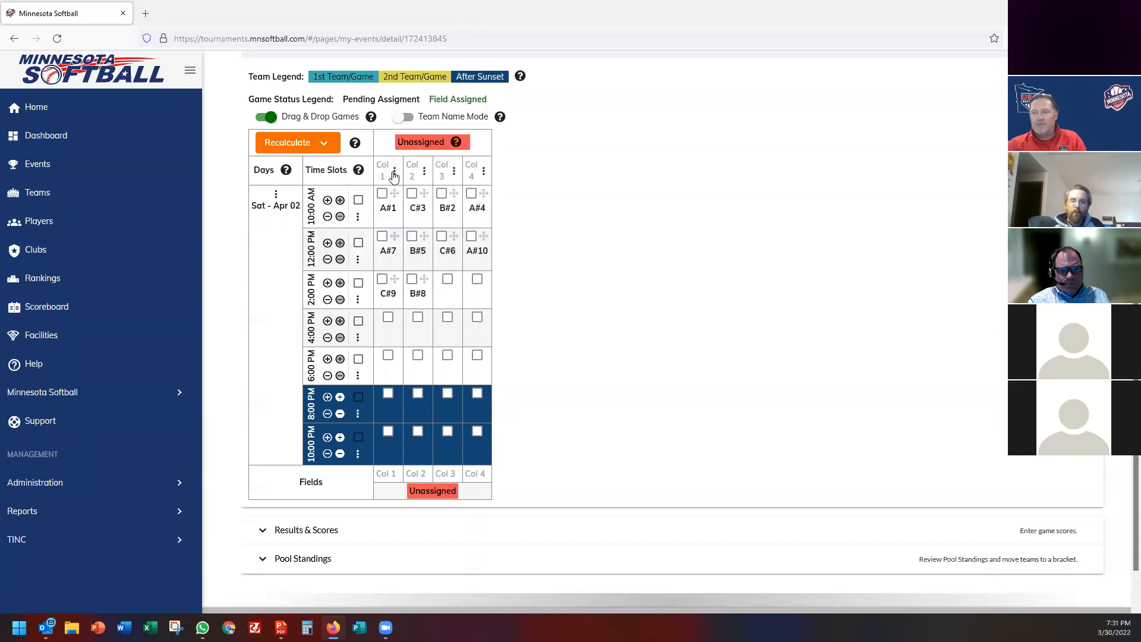
Assign Field 1, Field 2, Field 3 and Lions to Columns 1 through 4.
left_click(394, 172)
left_click(416, 284)
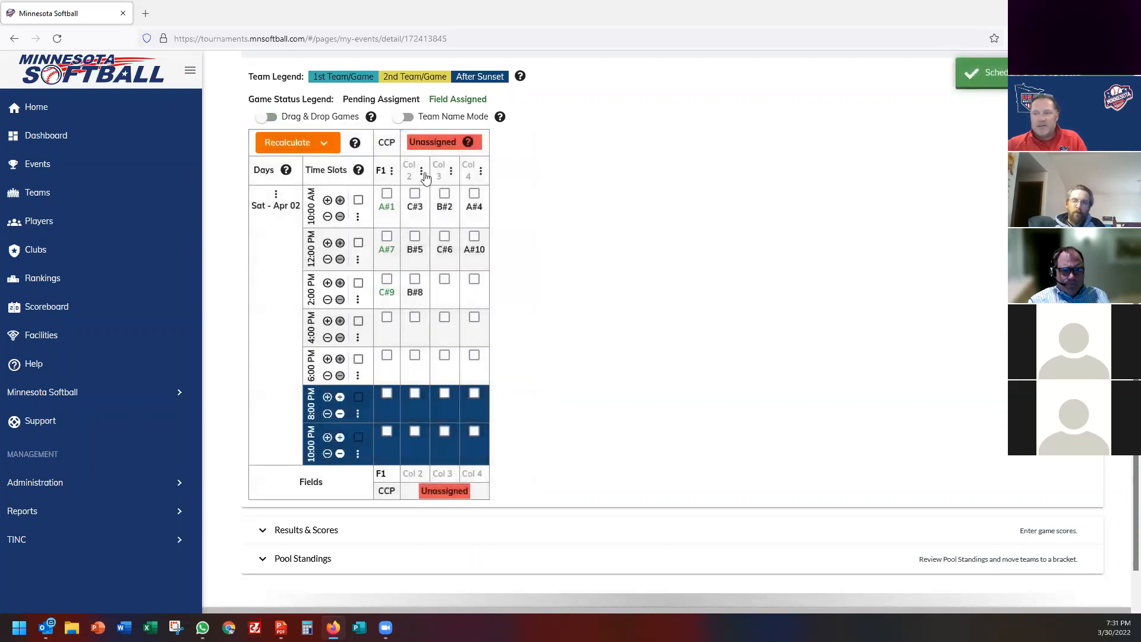
left_click(422, 171)
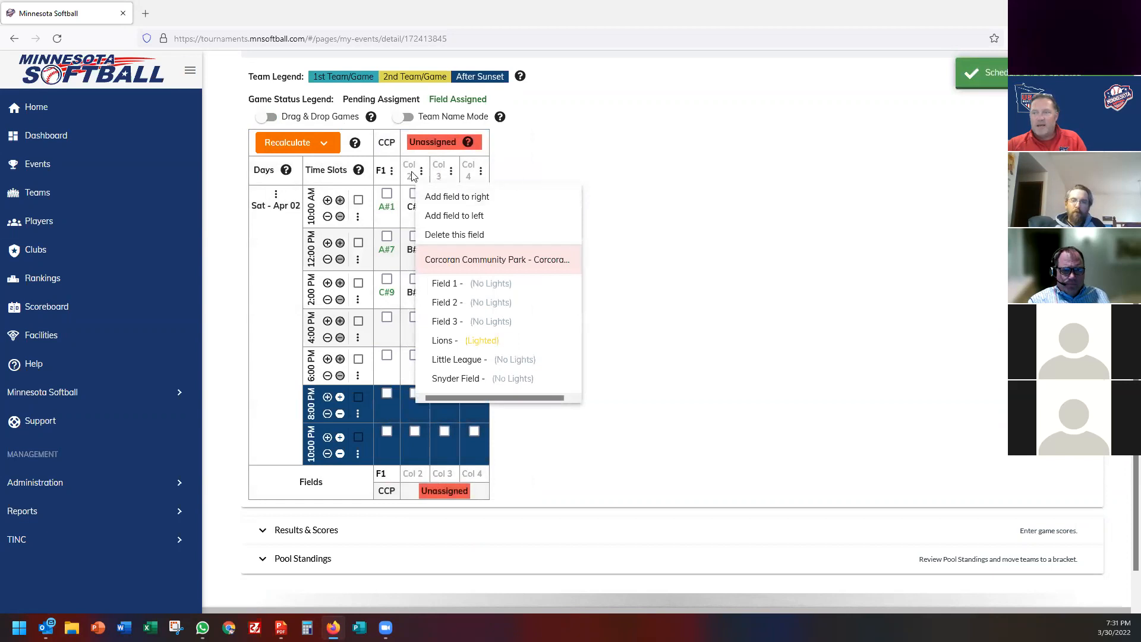
left_click(451, 305)
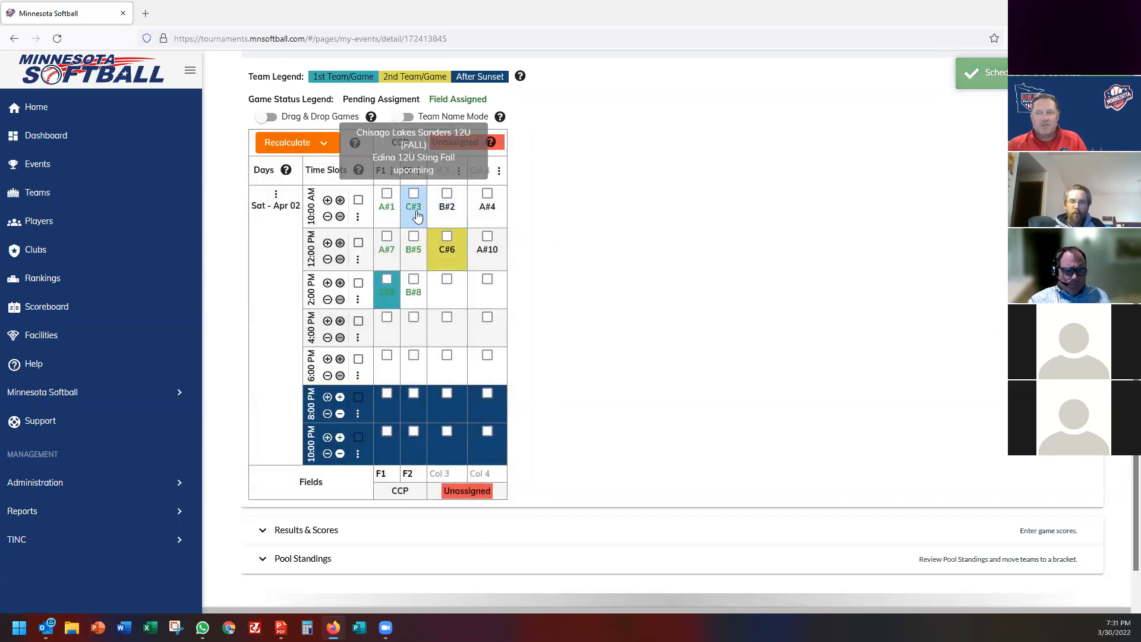
left_click(462, 176)
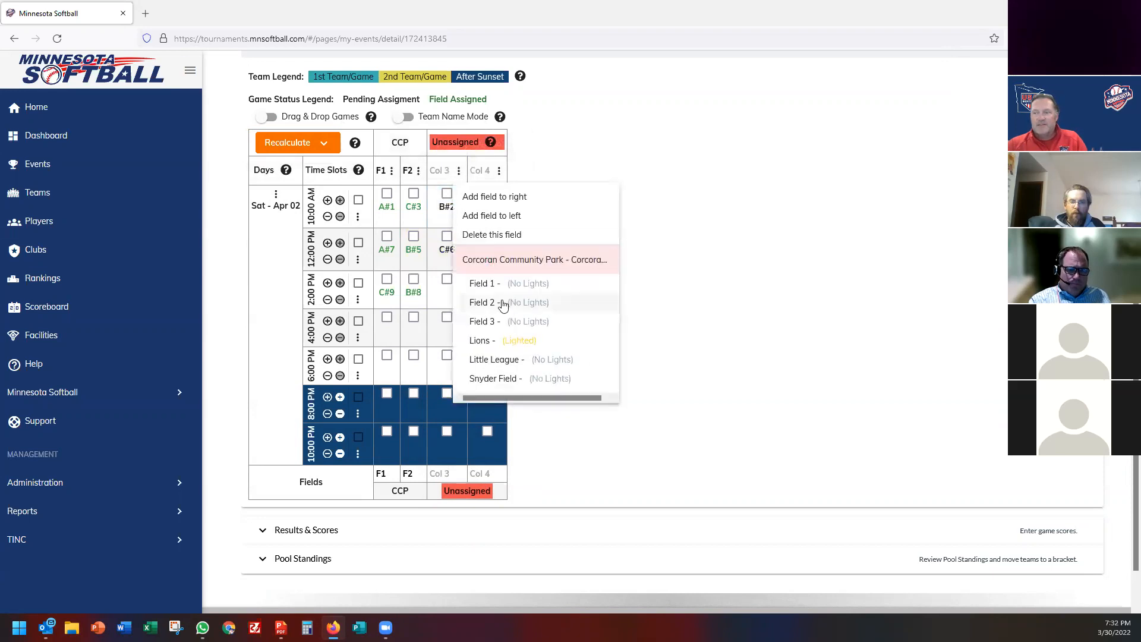
left_click(503, 320)
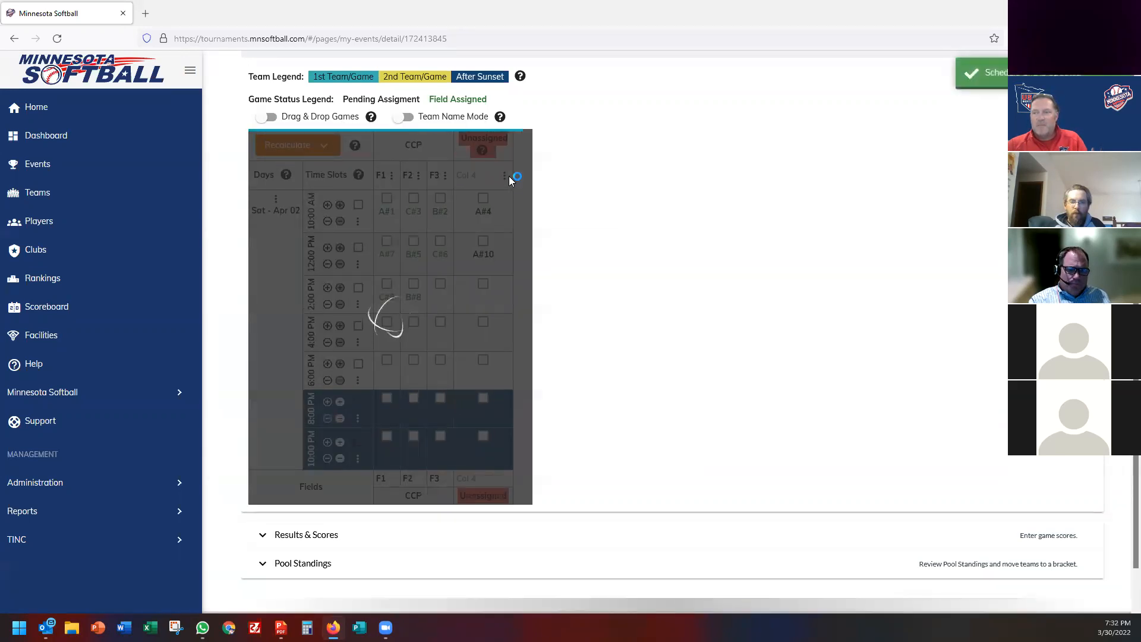
left_click(504, 175)
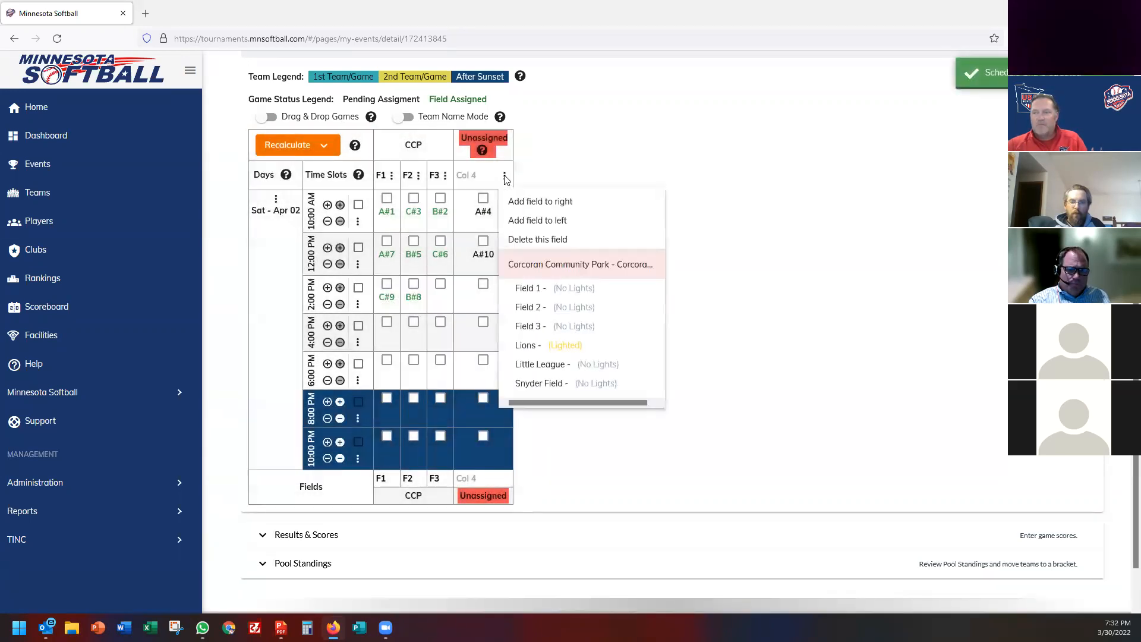
left_click(549, 346)
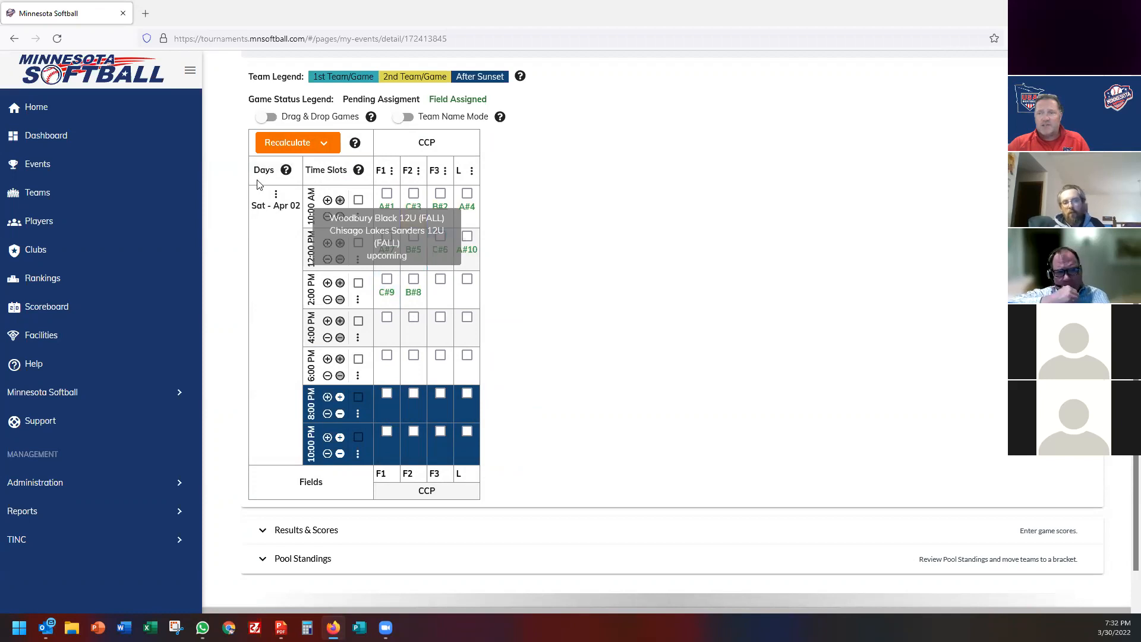
Re-enable drag-and-drop and move C#9 and B#8 into F2 and F3 at 2:00 PM.
left_click(266, 116)
left_click_drag(389, 282, 419, 256)
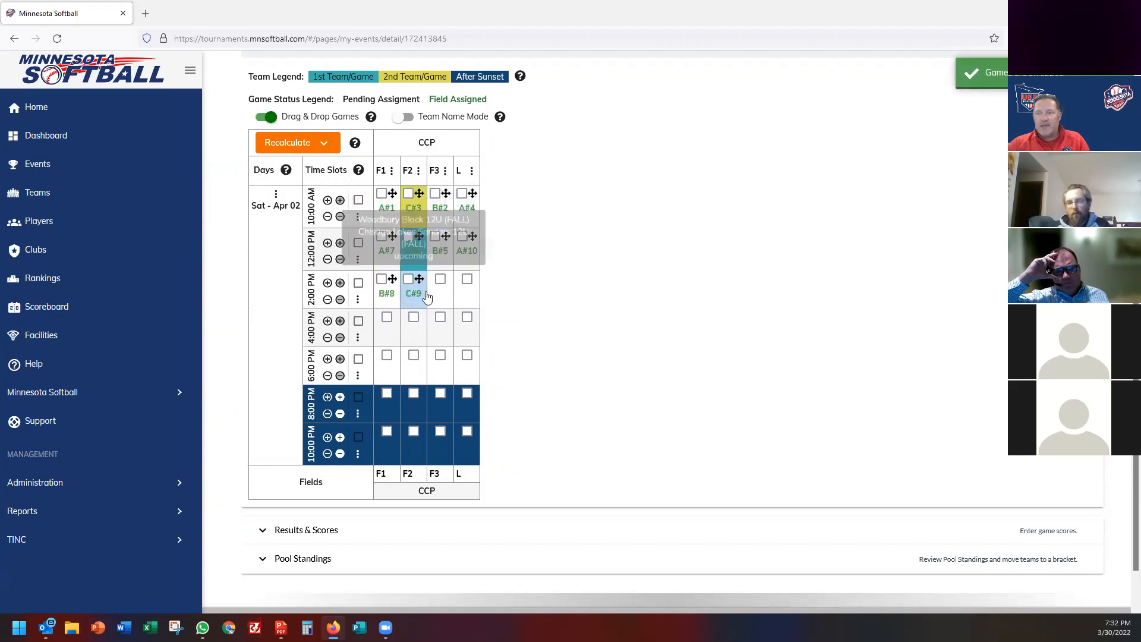
left_click_drag(392, 280, 440, 296)
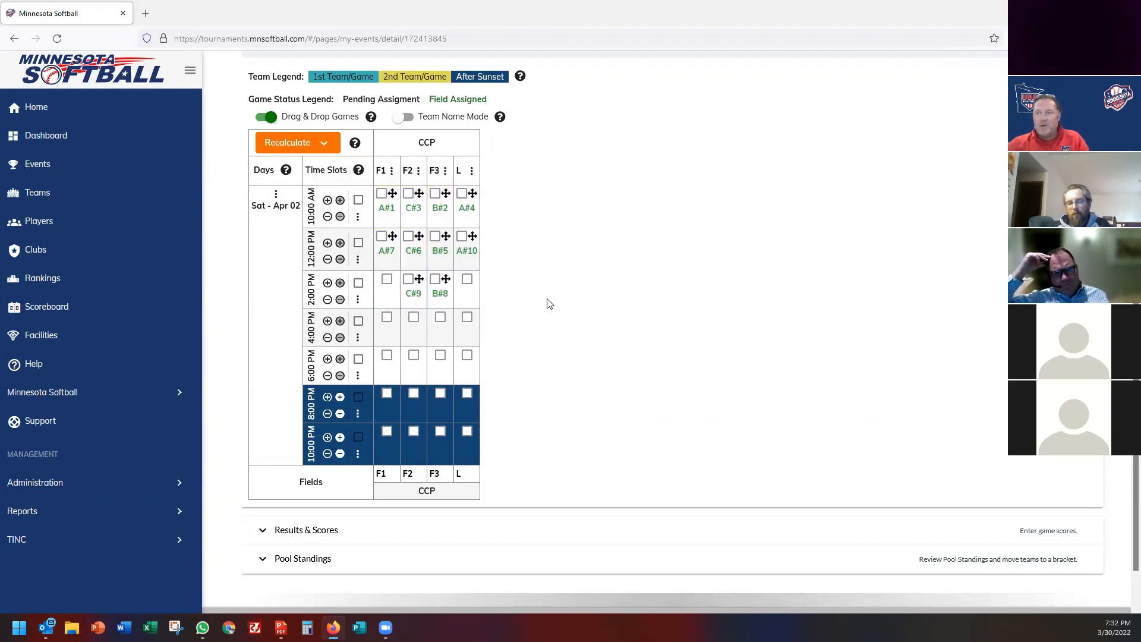
Show team names in game cells and place A#7 on F1 and C#6 on F2 at noon.
left_click(404, 117)
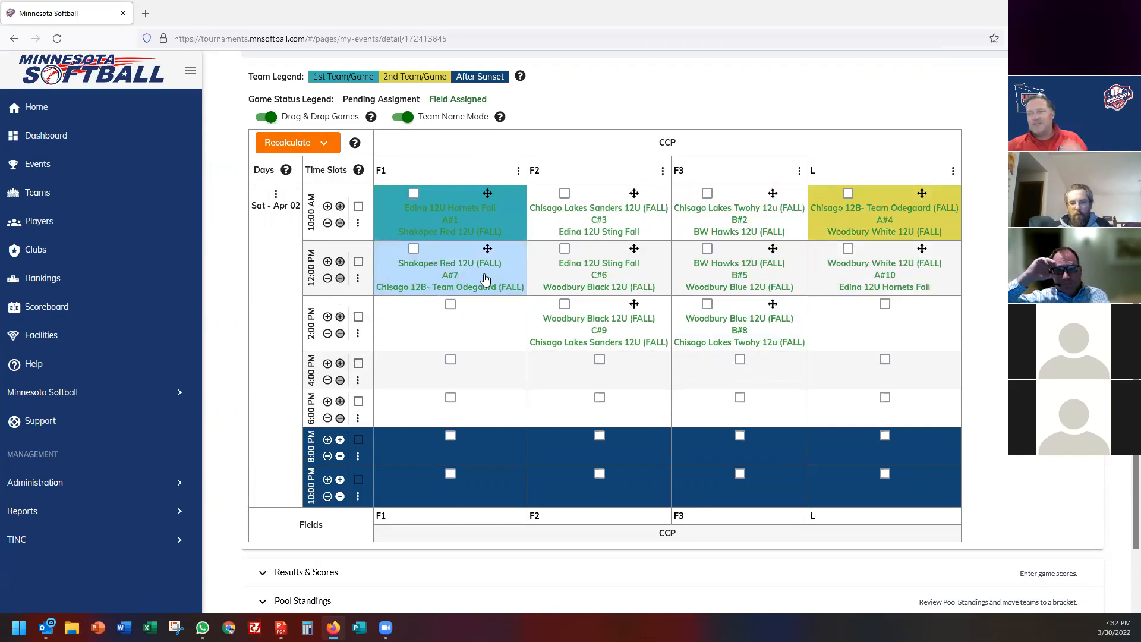
left_click_drag(635, 253, 463, 267)
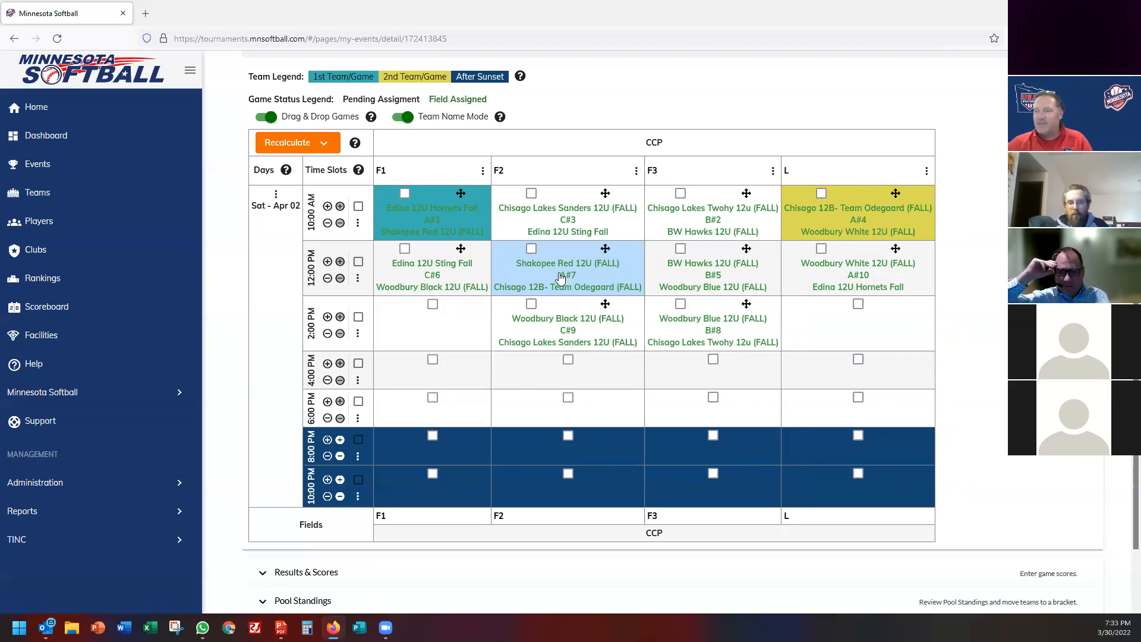
left_click_drag(460, 252, 562, 275)
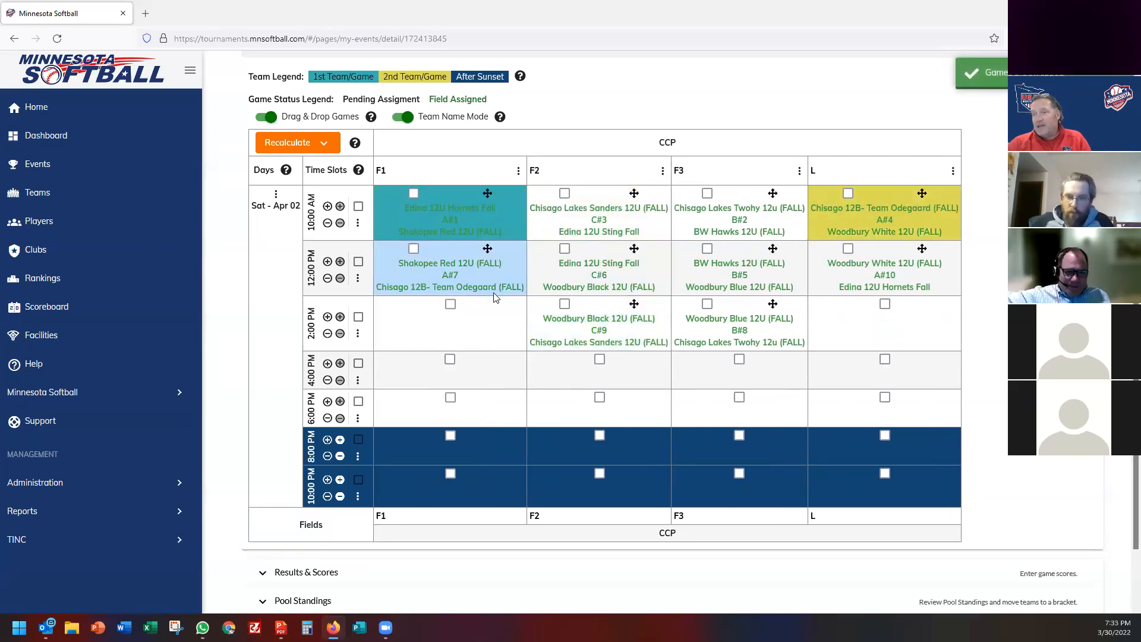
scroll(499, 315, "up", 5)
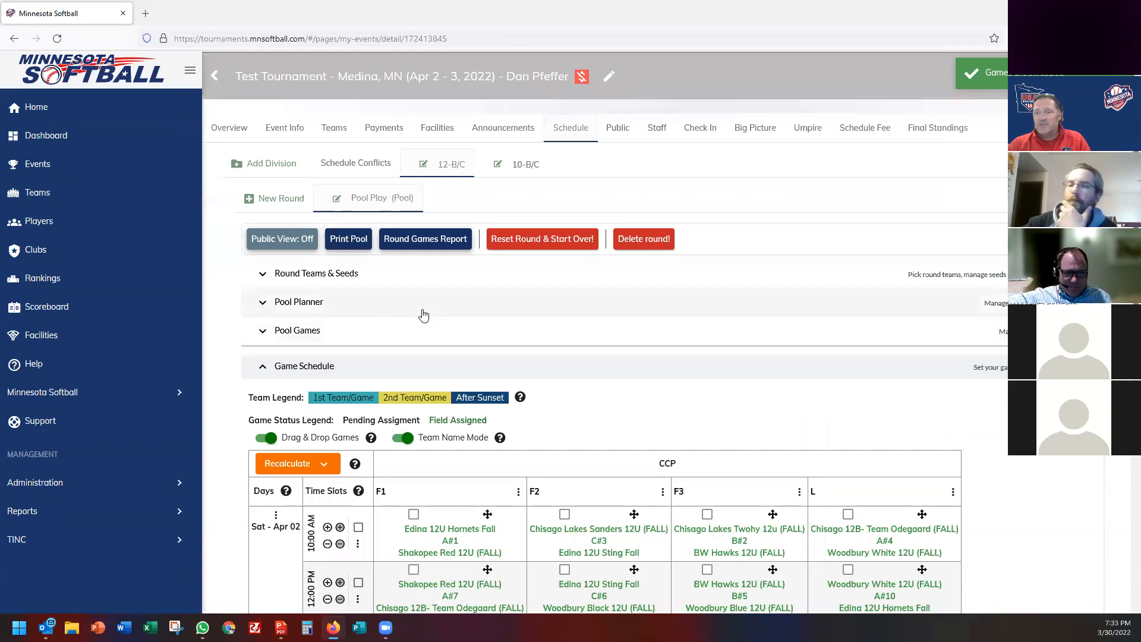
Release the round schedule to the public and view the event's public page.
left_click(284, 240)
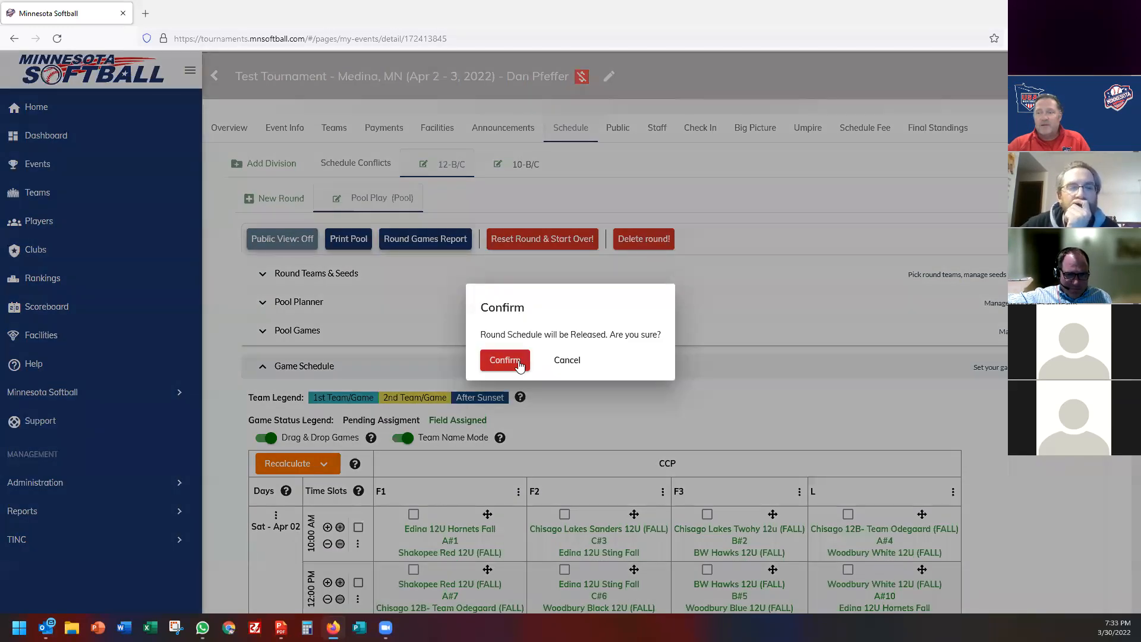
left_click(504, 360)
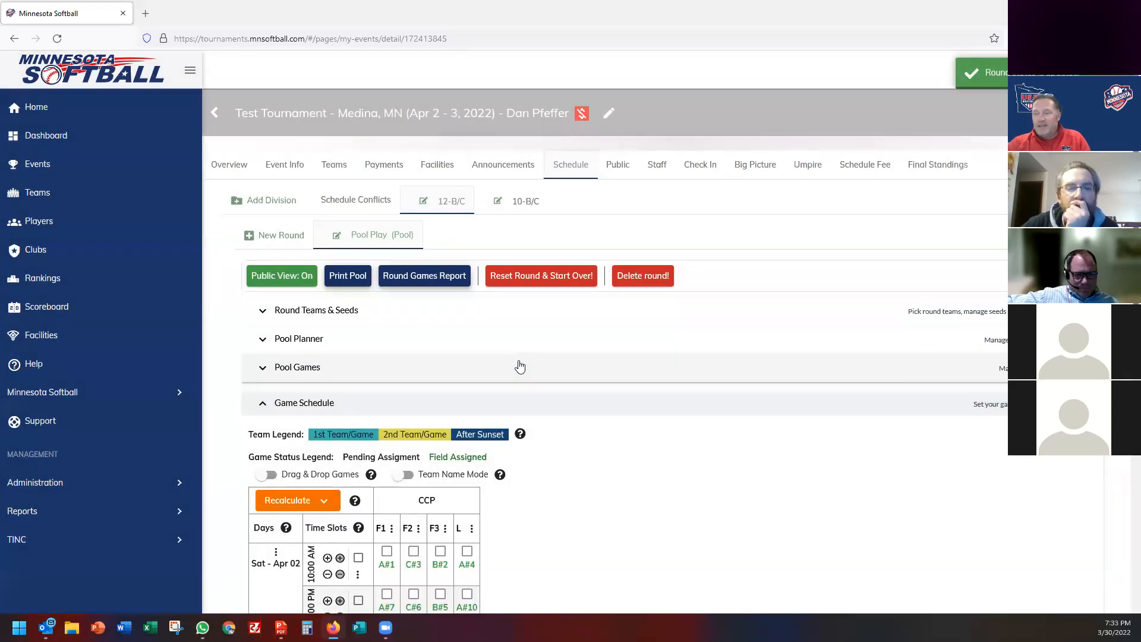
left_click(624, 170)
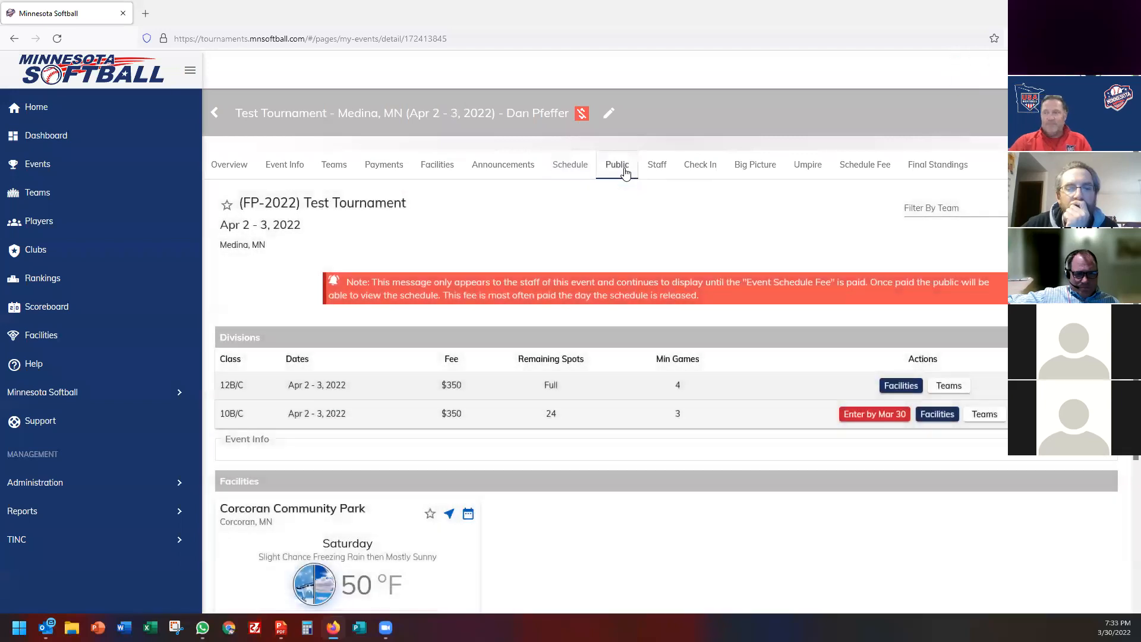
Check the $50 schedule fee and umpire assignments, then return to the event schedule.
left_click(875, 170)
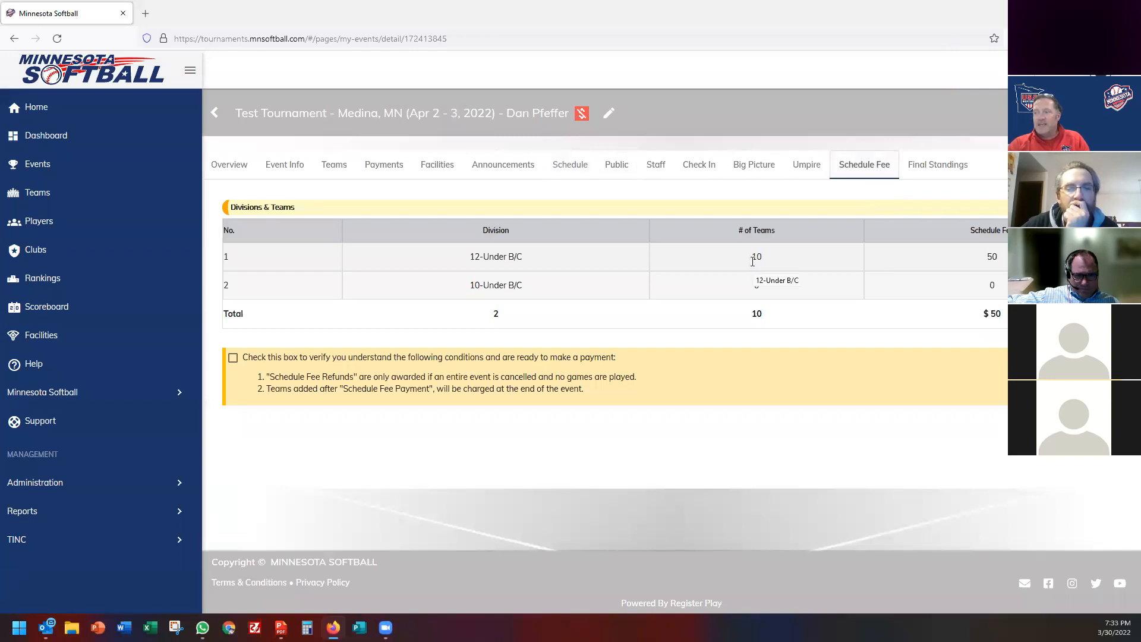
left_click(810, 166)
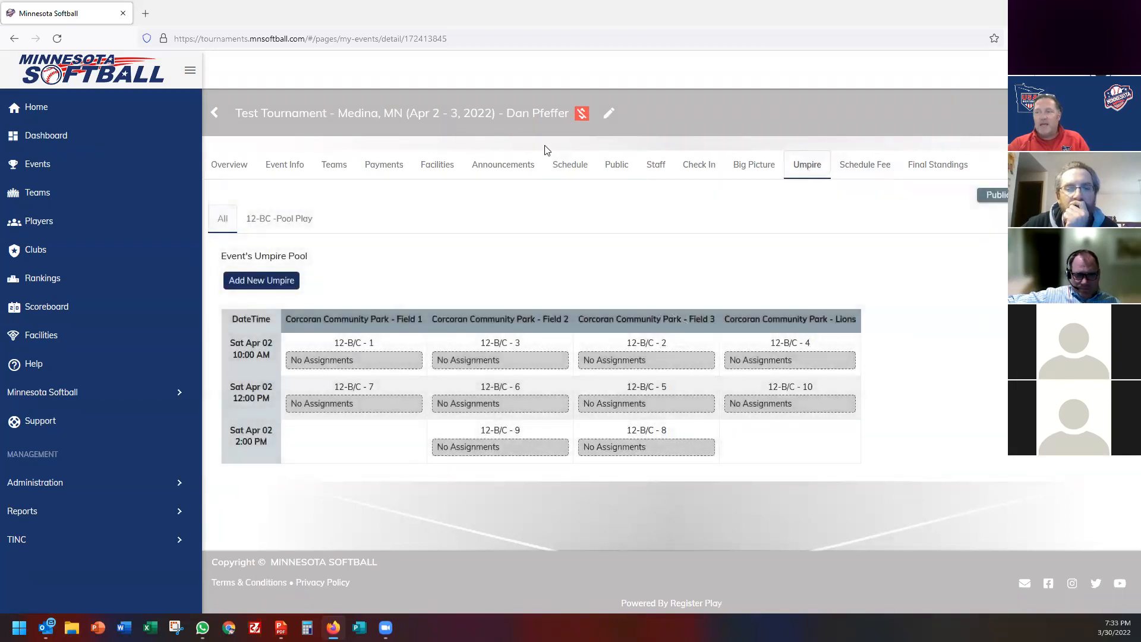
mouse_move(579, 114)
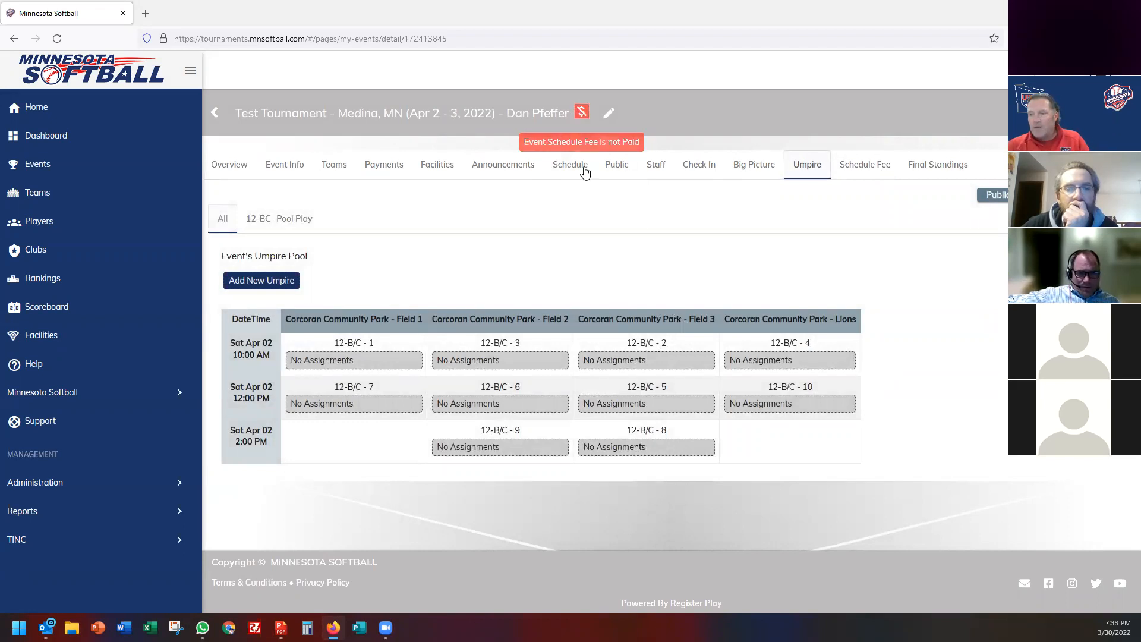
left_click(507, 173)
left_click(563, 173)
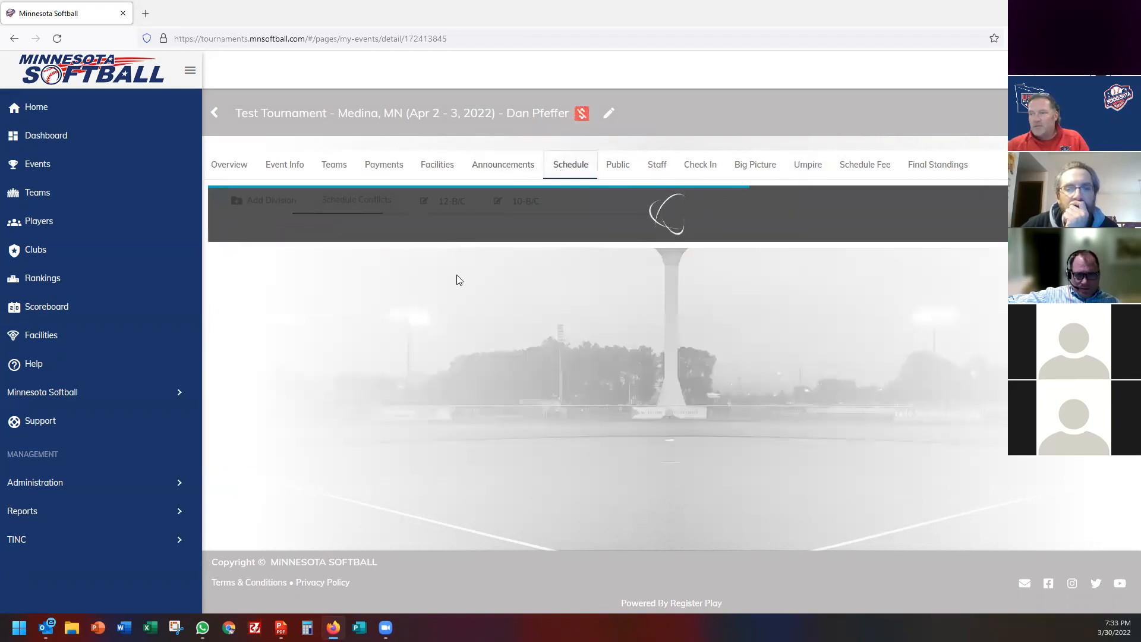
Open the 12-B/C division's results and score entry.
left_click(457, 202)
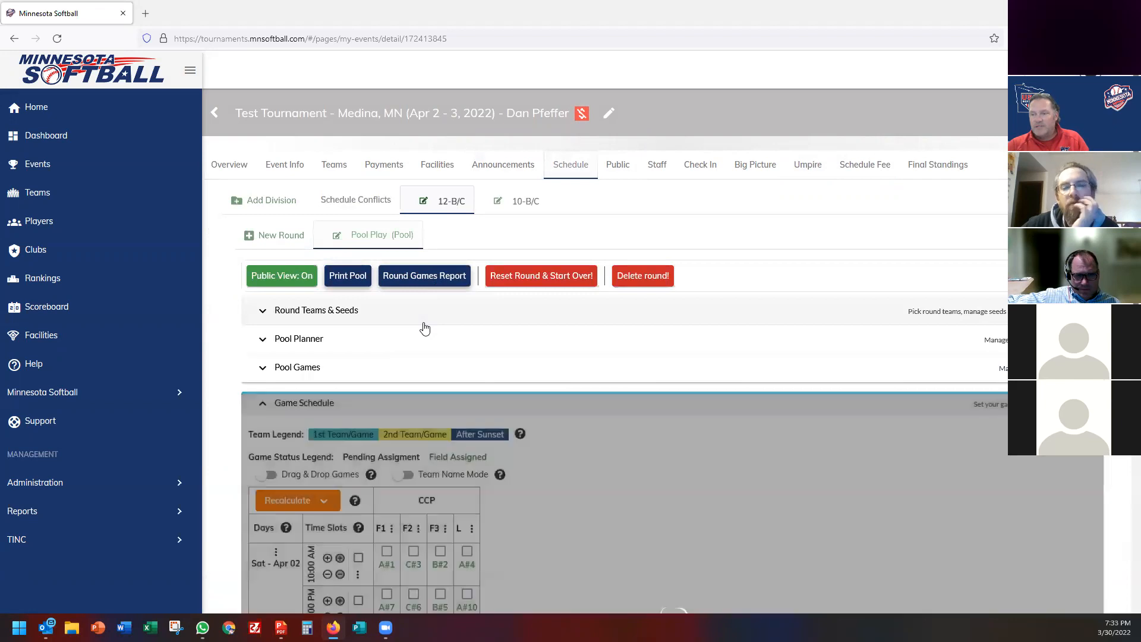
scroll(424, 329, "down", 7)
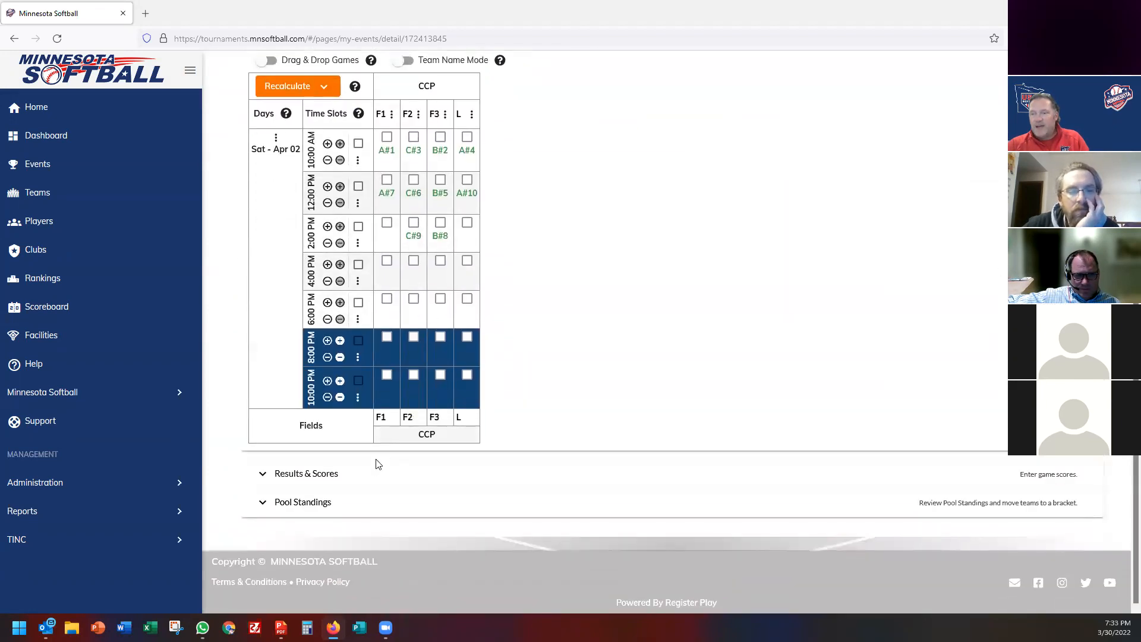
left_click(373, 468)
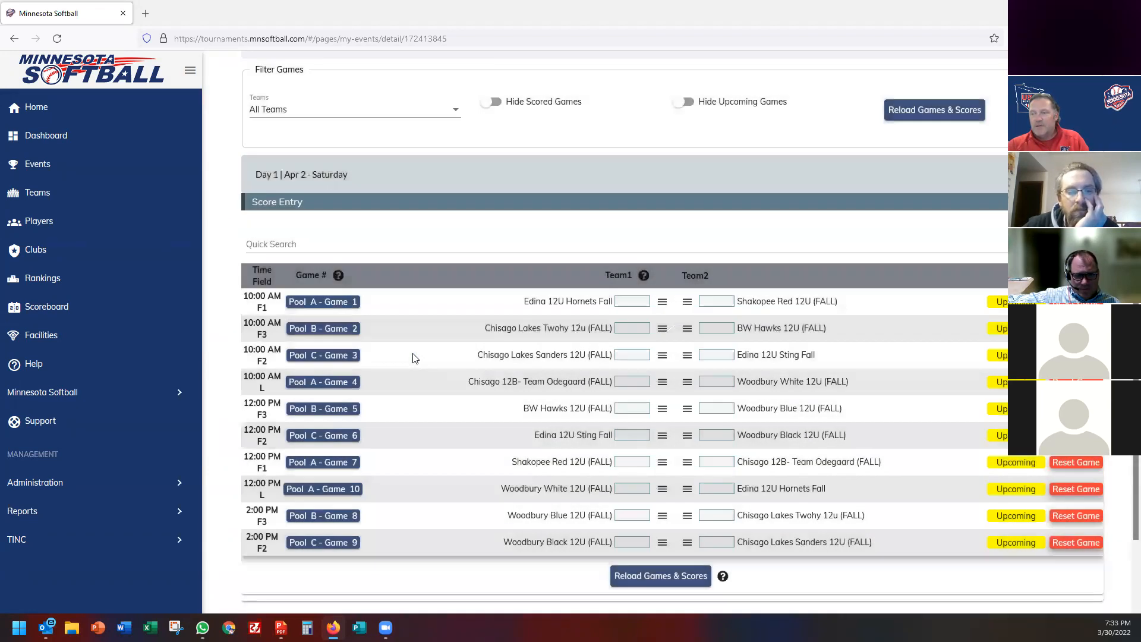
scroll(416, 358, "down", 2)
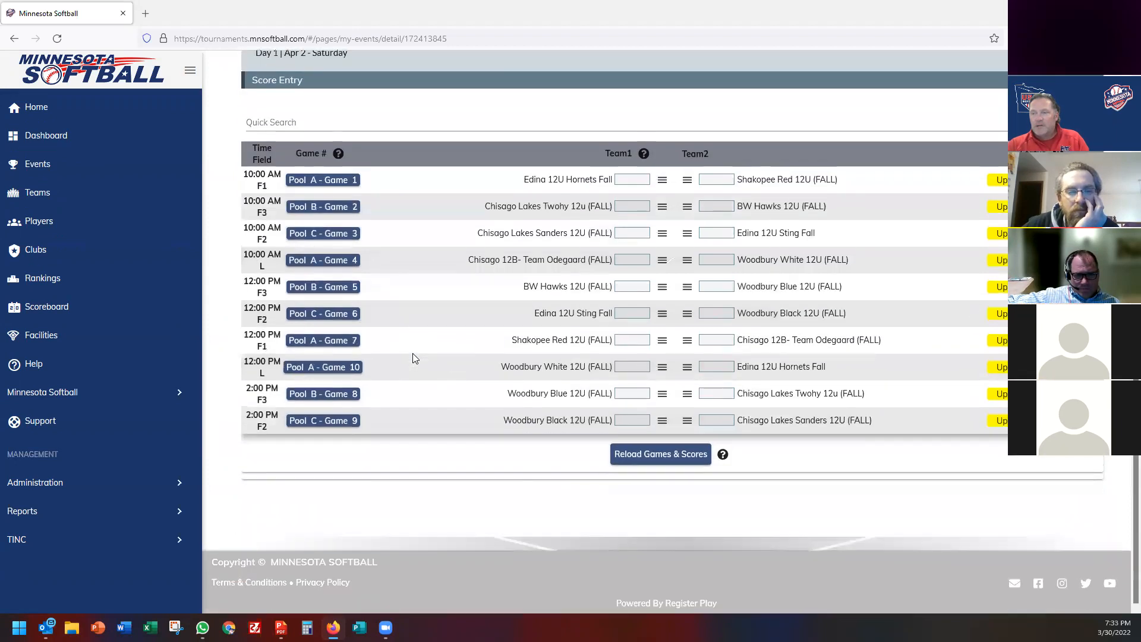
scroll(416, 358, "up", 2)
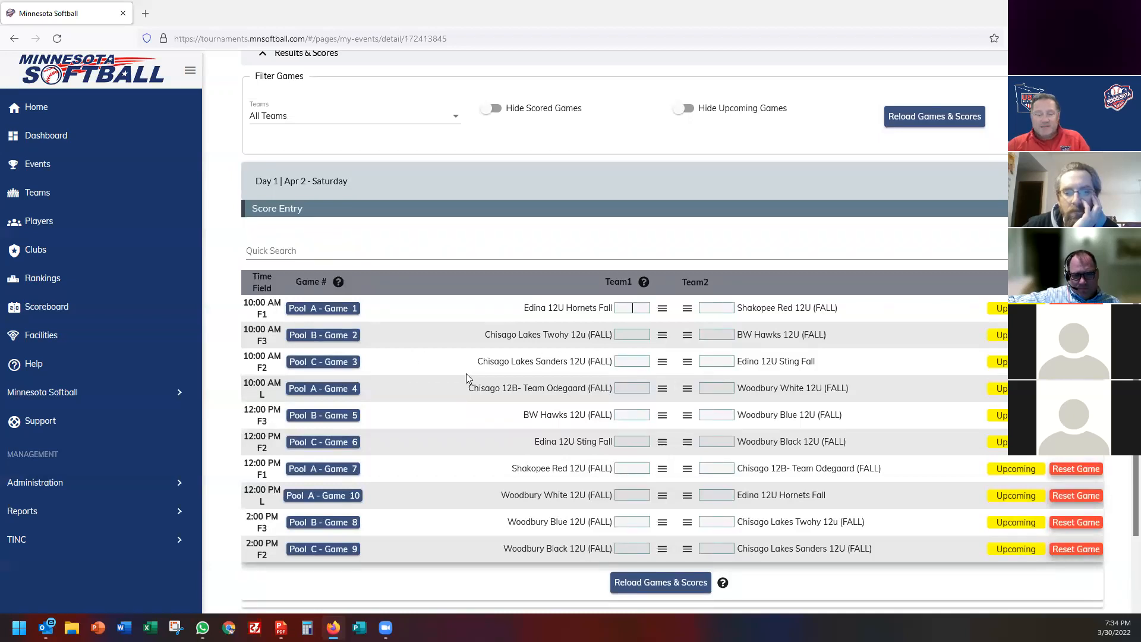
Enter the scores for Games 1–4, with Game 1 tied 3–3.
type("3")
key("Tab")
type("3")
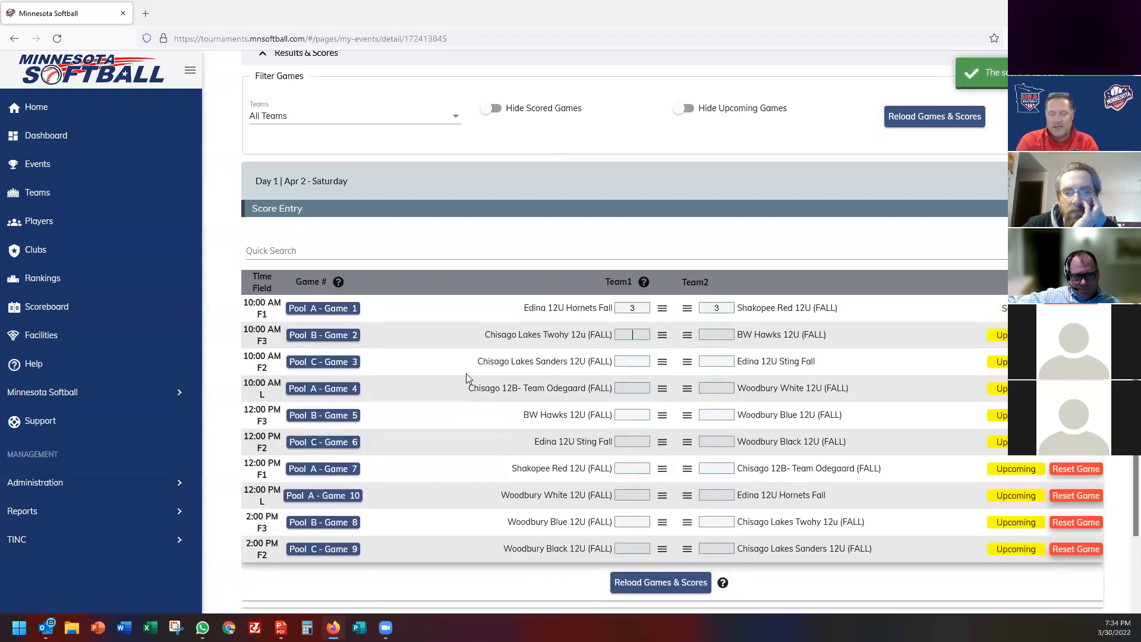
type("3")
key("Tab")
type("8")
type("2")
key("Tab")
type("1")
type("0")
key("Tab")
type("4")
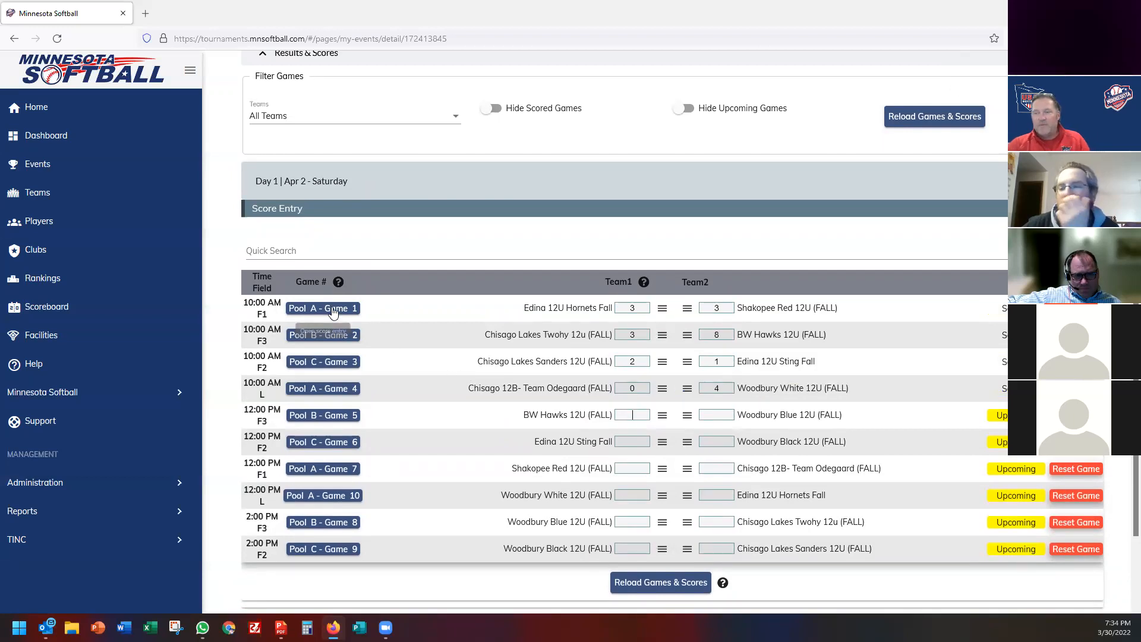
Record Game 5 as Woodbury Blue 12, BW Hawks 7, and Game 6 as 1–4.
left_click(334, 418)
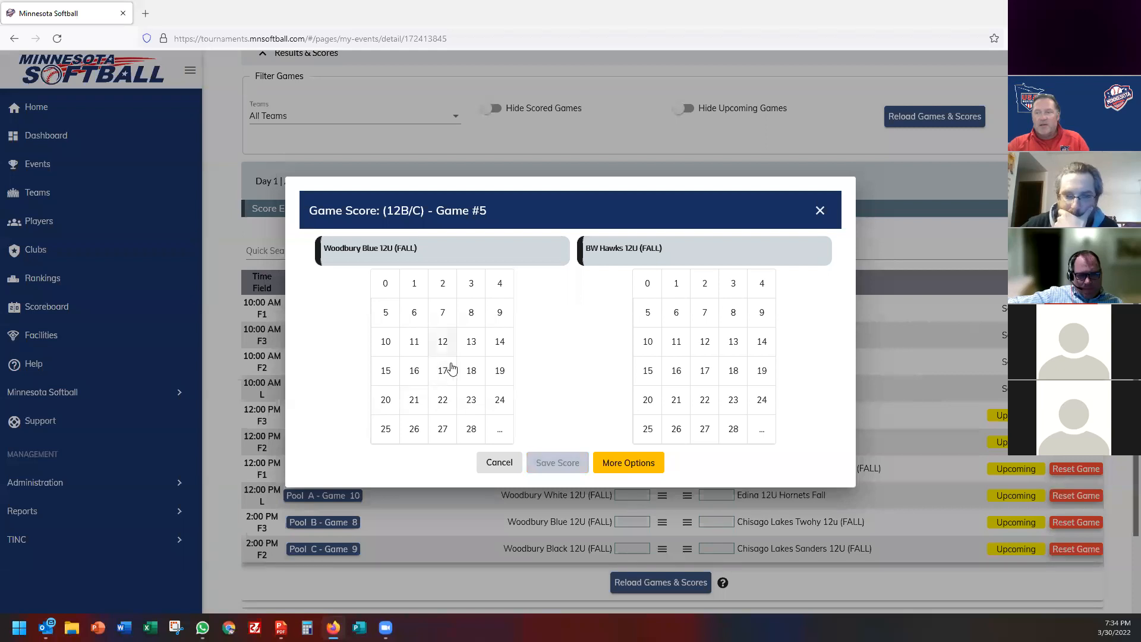
left_click(440, 344)
left_click(702, 315)
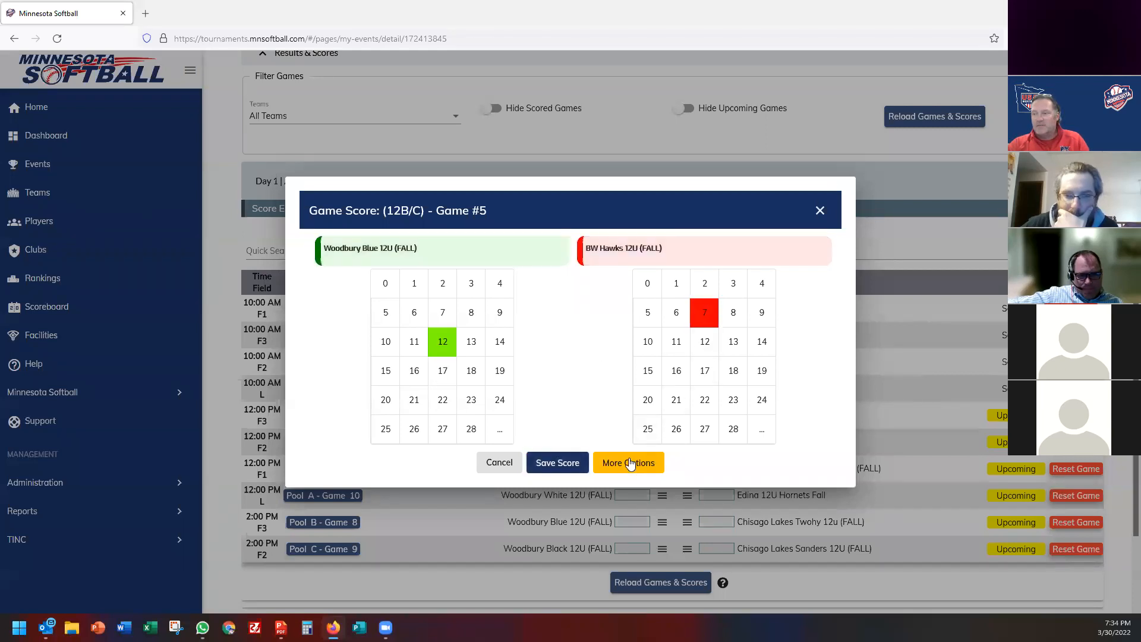
left_click(554, 463)
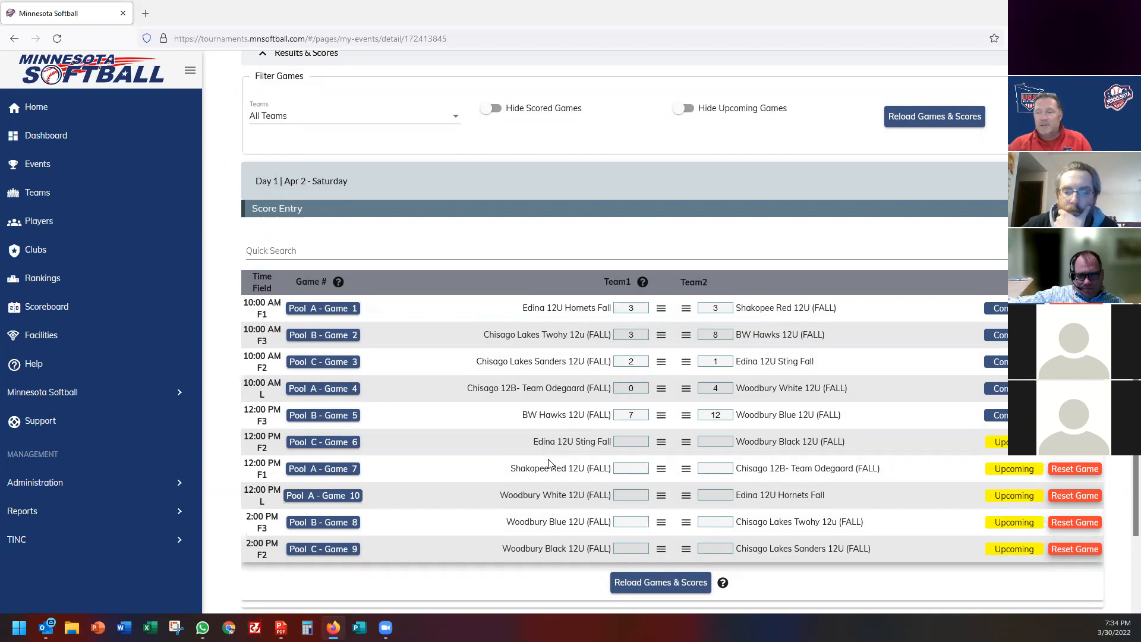
left_click(637, 441)
type("1")
left_click(715, 442)
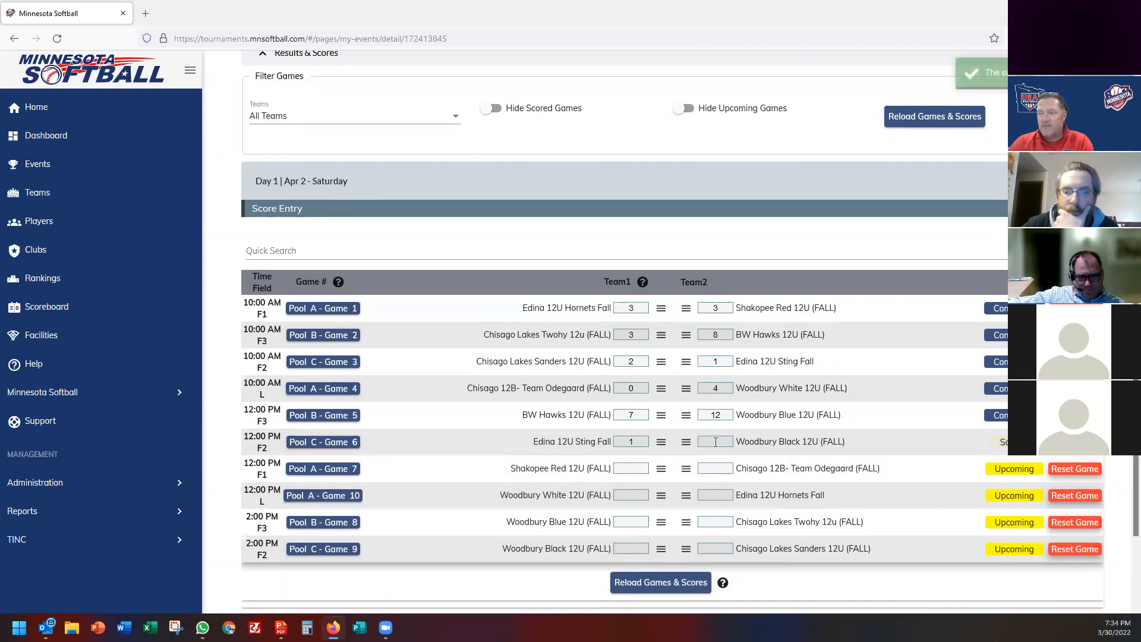
type("4")
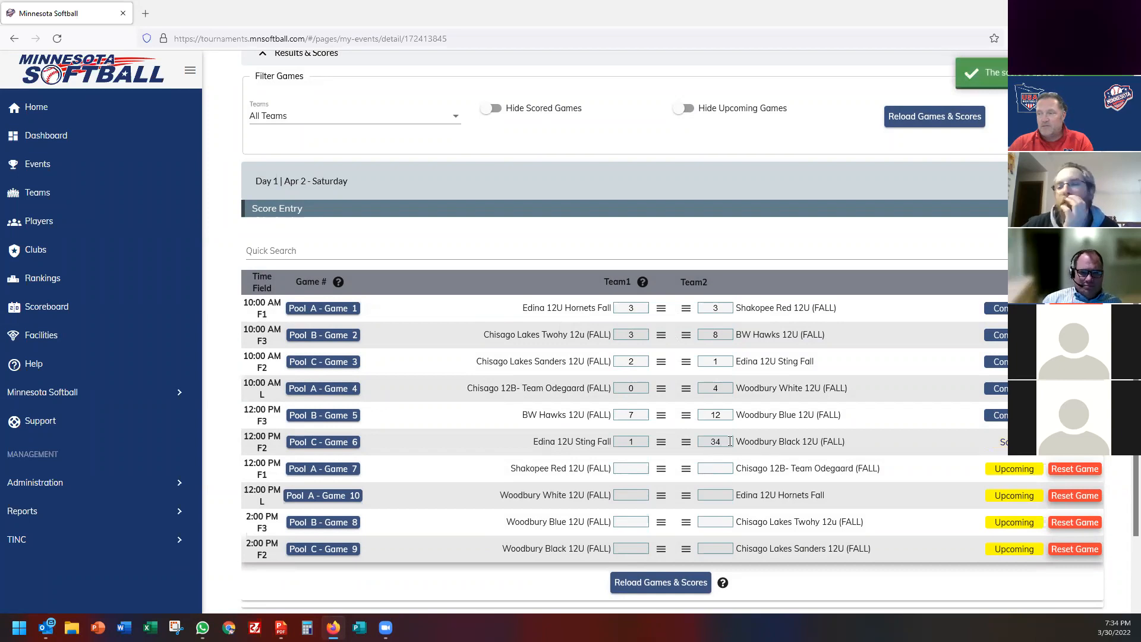
Score Game 7 Chisago 7, Shakopee Red 3, and Game 10 Woodbury White 3, Edina Hornets 2.
left_click(323, 468)
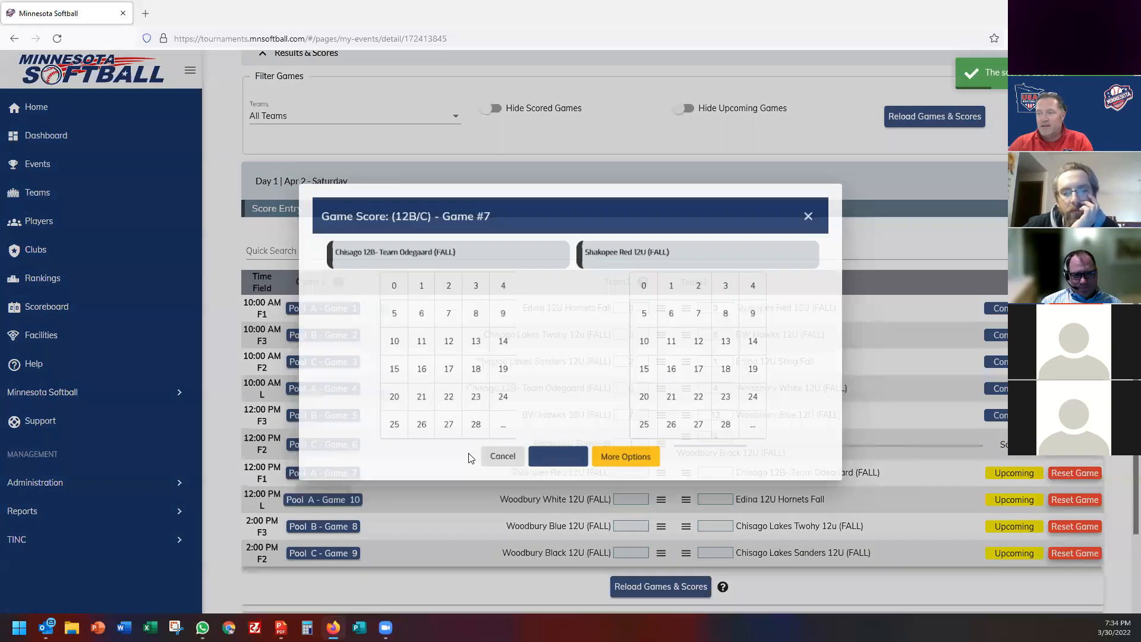
left_click(443, 312)
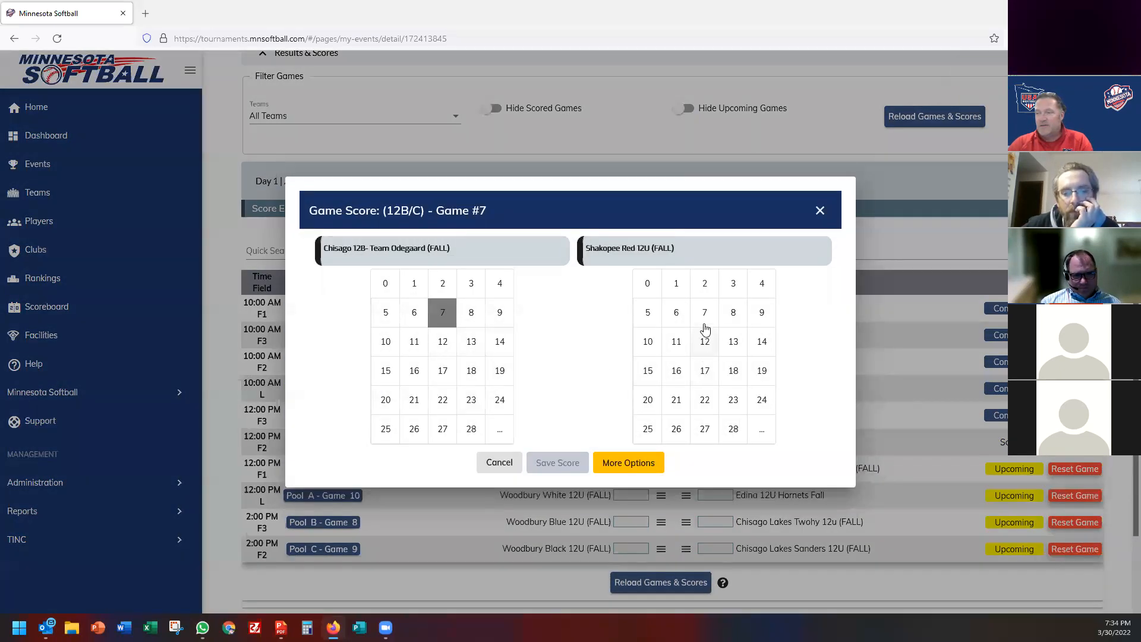
left_click(733, 284)
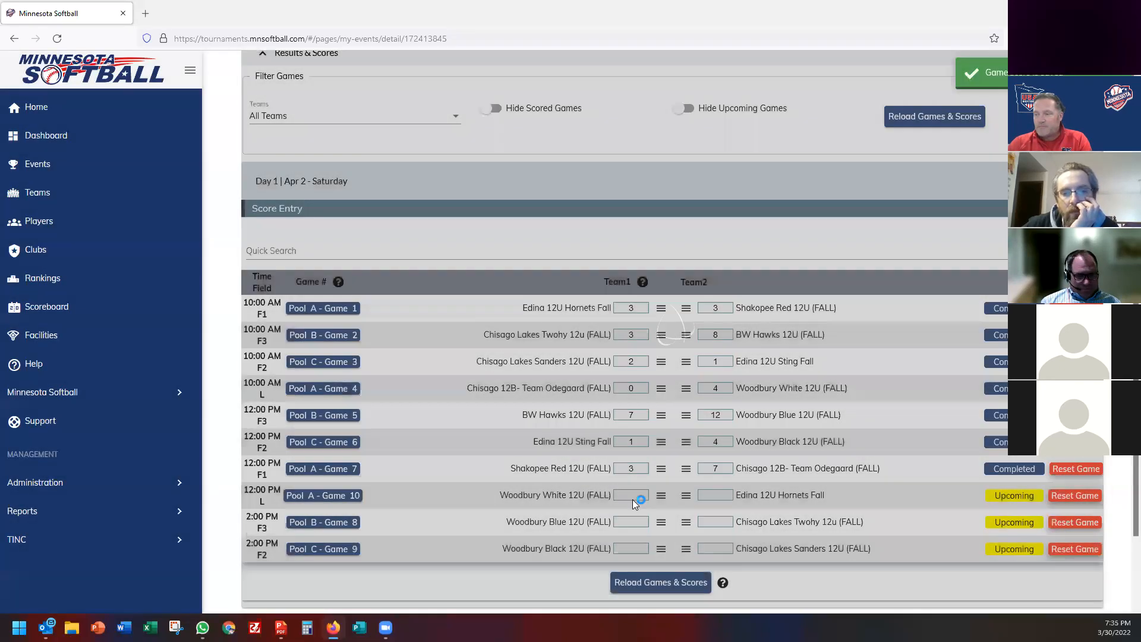
left_click(633, 497)
type("3")
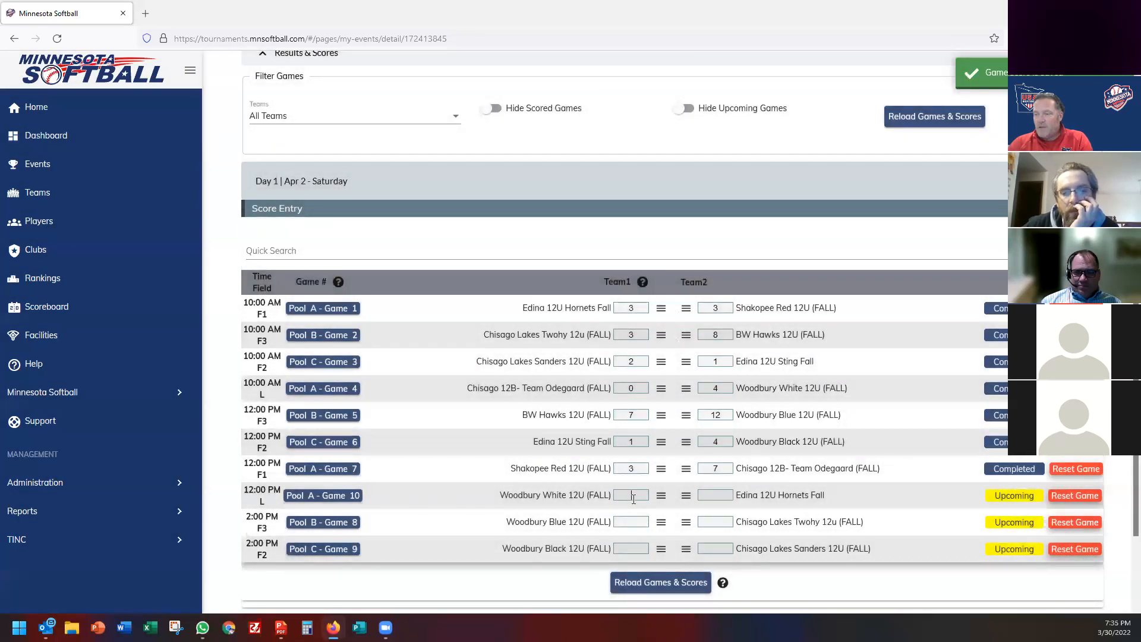
left_click(716, 497)
type("2")
Enter Game 8 as 4–7 and Game 9 as 3–1.
left_click(719, 521)
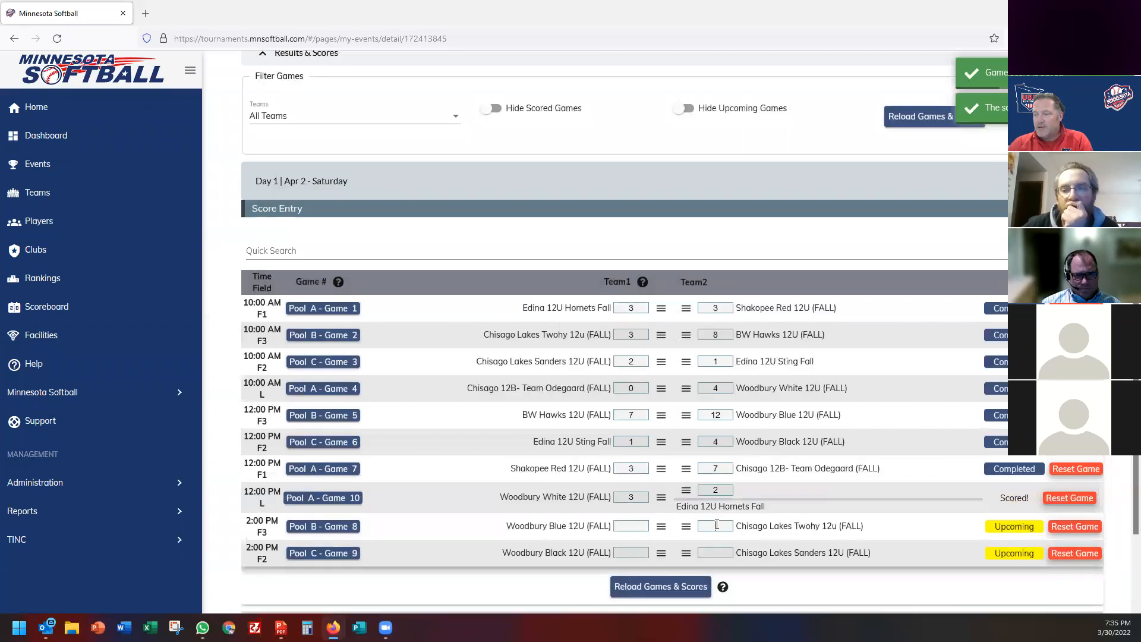
type("7")
left_click(641, 522)
type("4")
left_click(635, 551)
left_click(720, 549)
type("1")
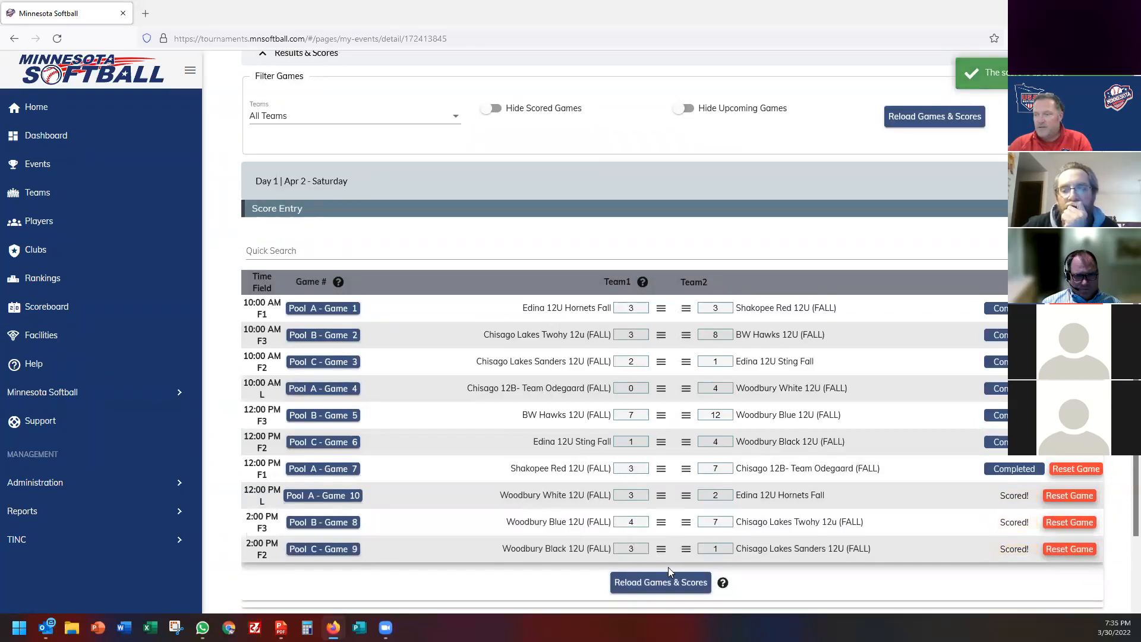
scroll(634, 519, "down", 2)
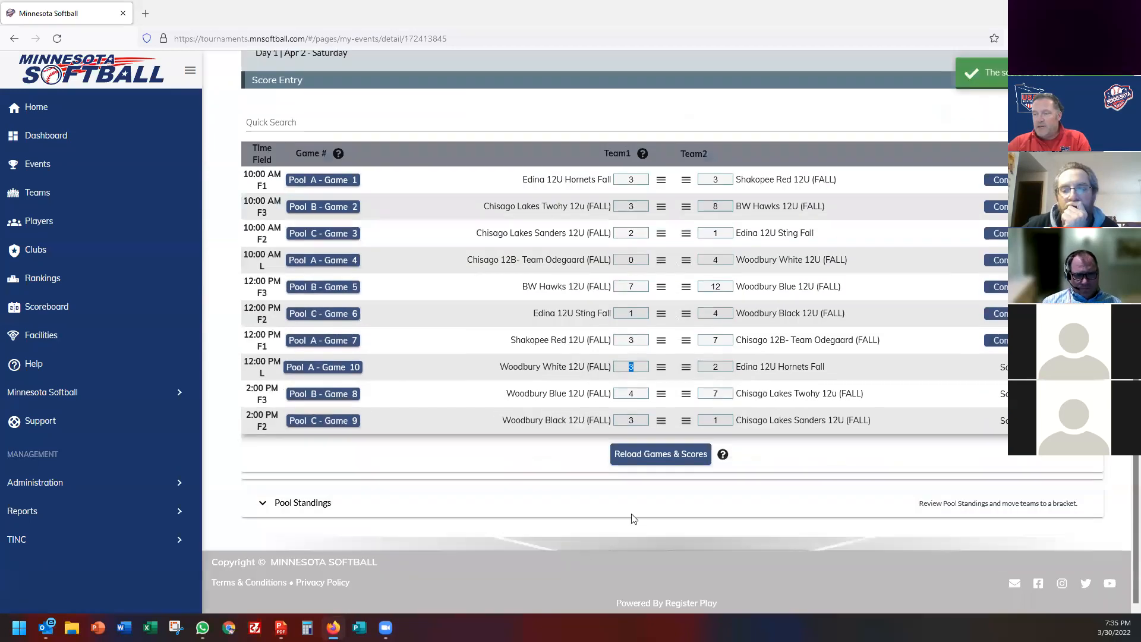
Reload games and scores and review the pool standings.
left_click(653, 456)
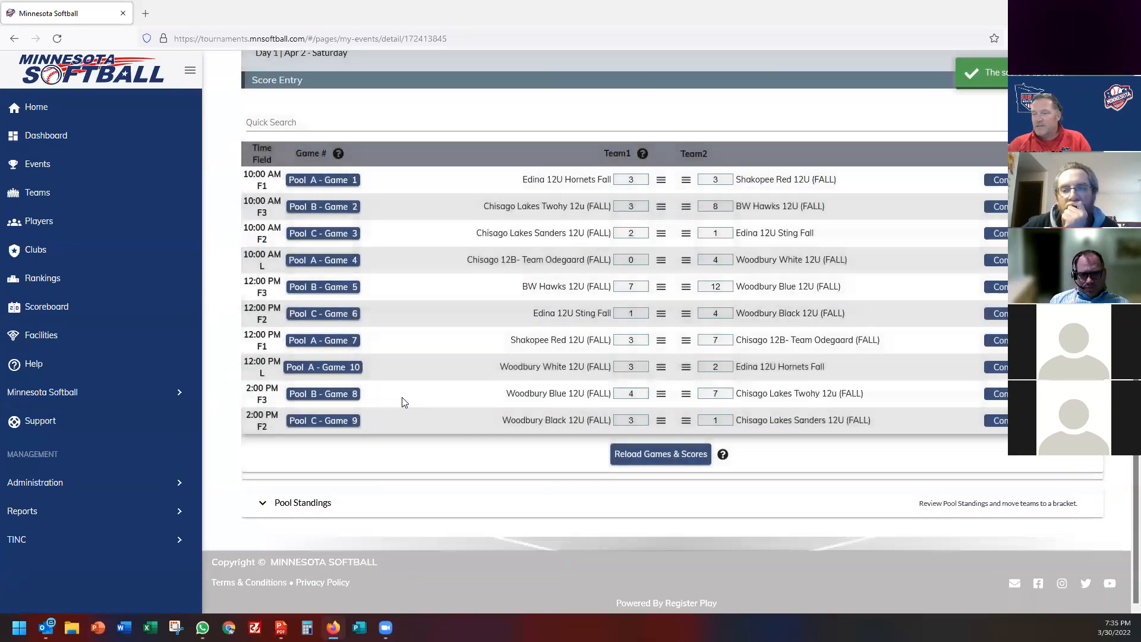
left_click(291, 502)
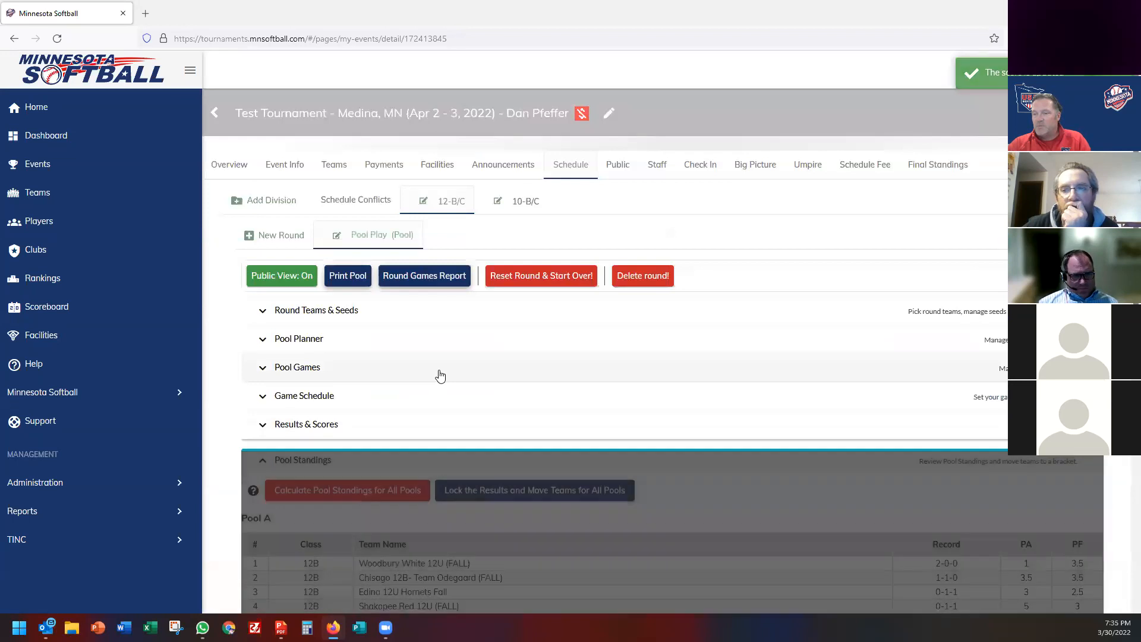
scroll(624, 438, "down", 1)
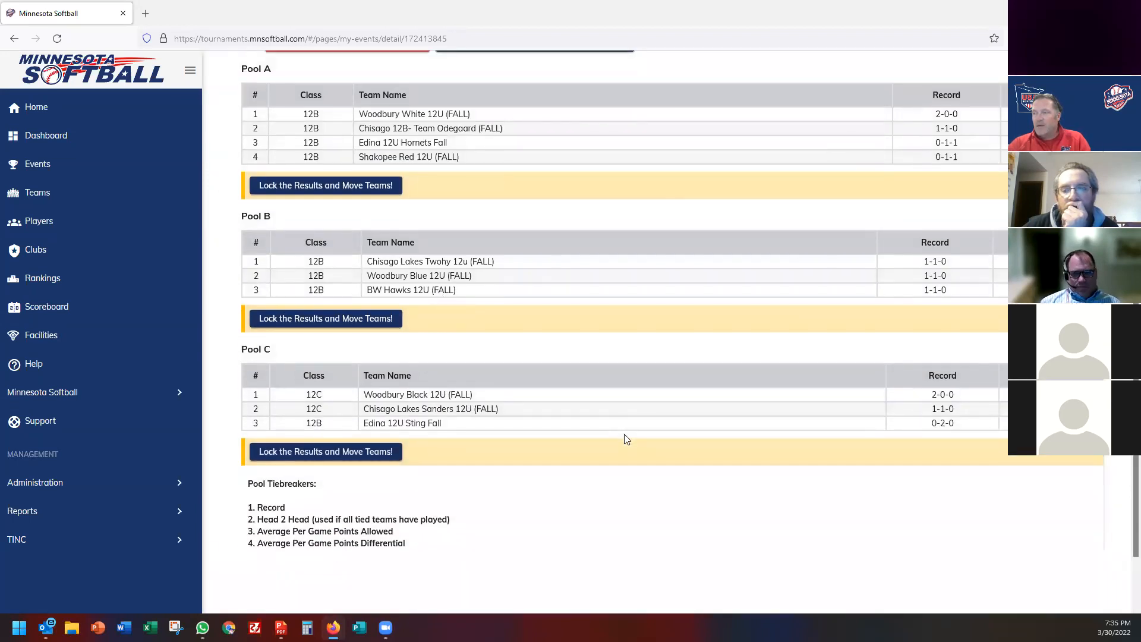
scroll(624, 438, "up", 1)
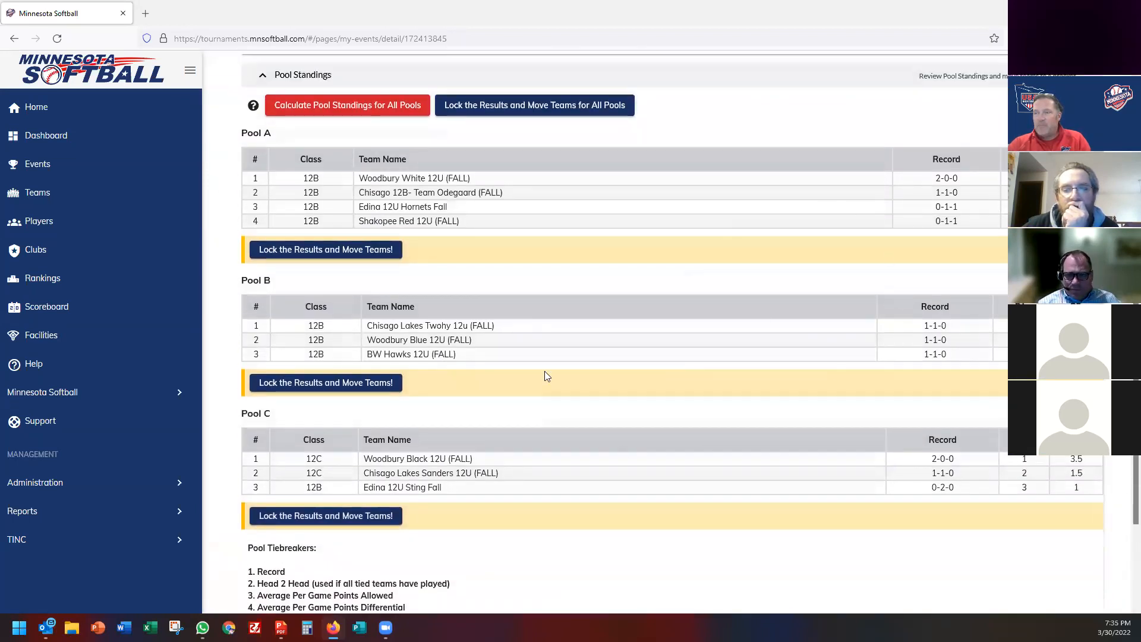
scroll(544, 377, "up", 6)
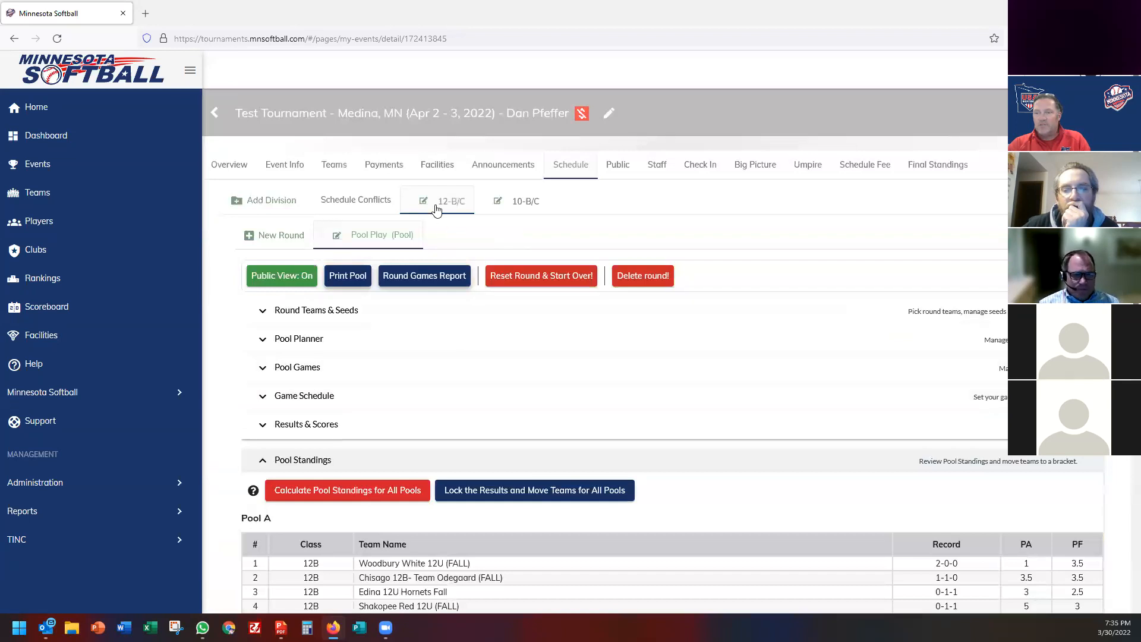
Create a new round named Gold.
left_click(488, 344)
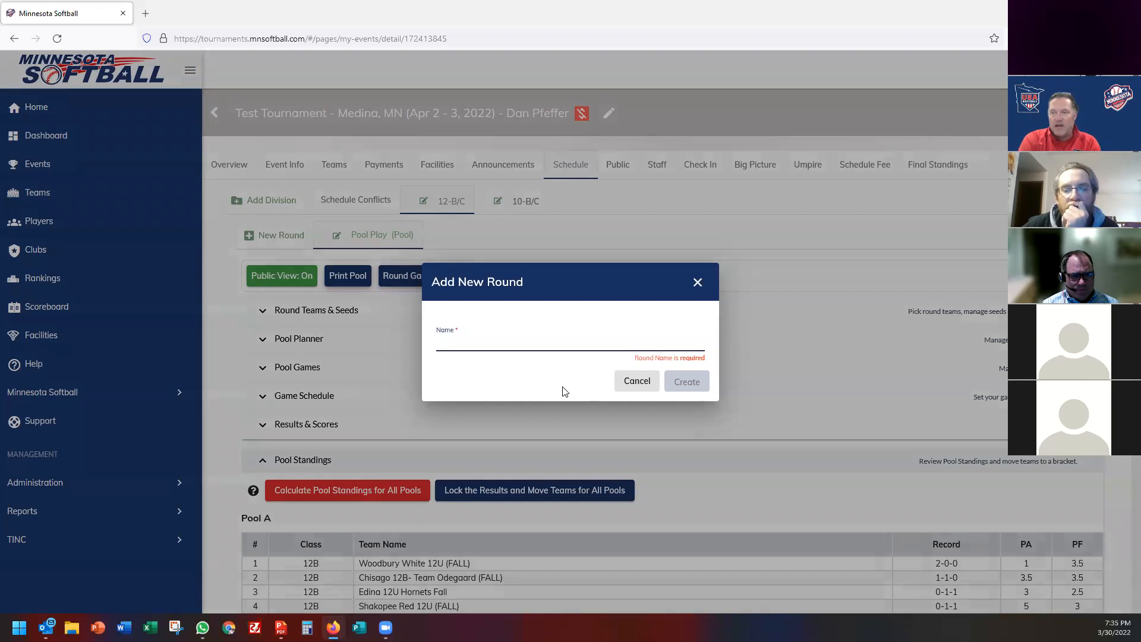
type("Gold")
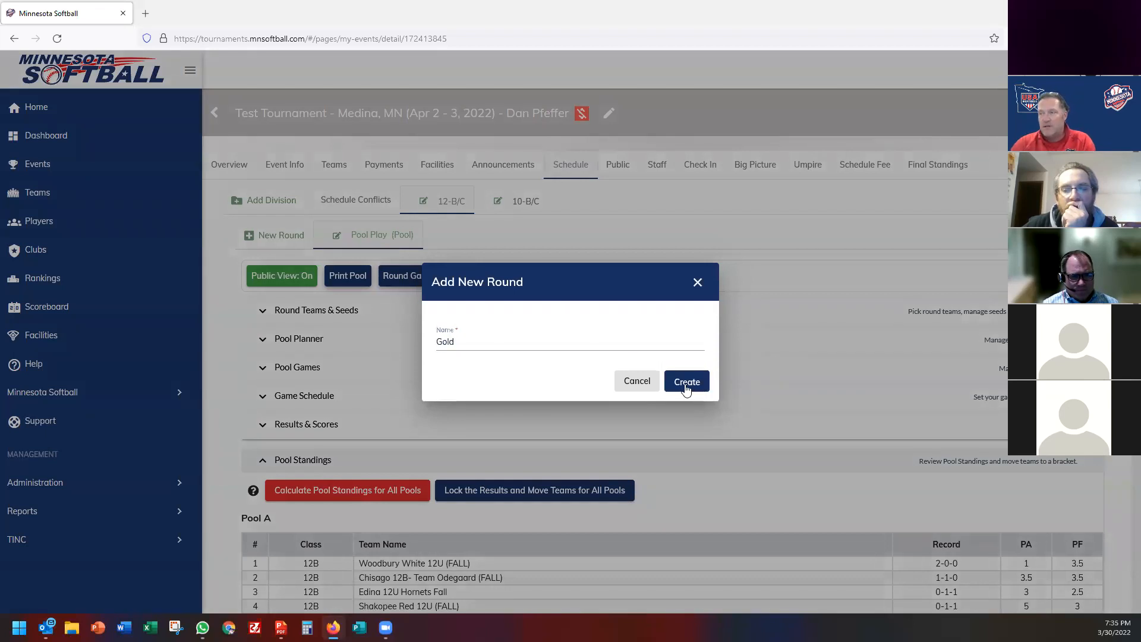
left_click(687, 382)
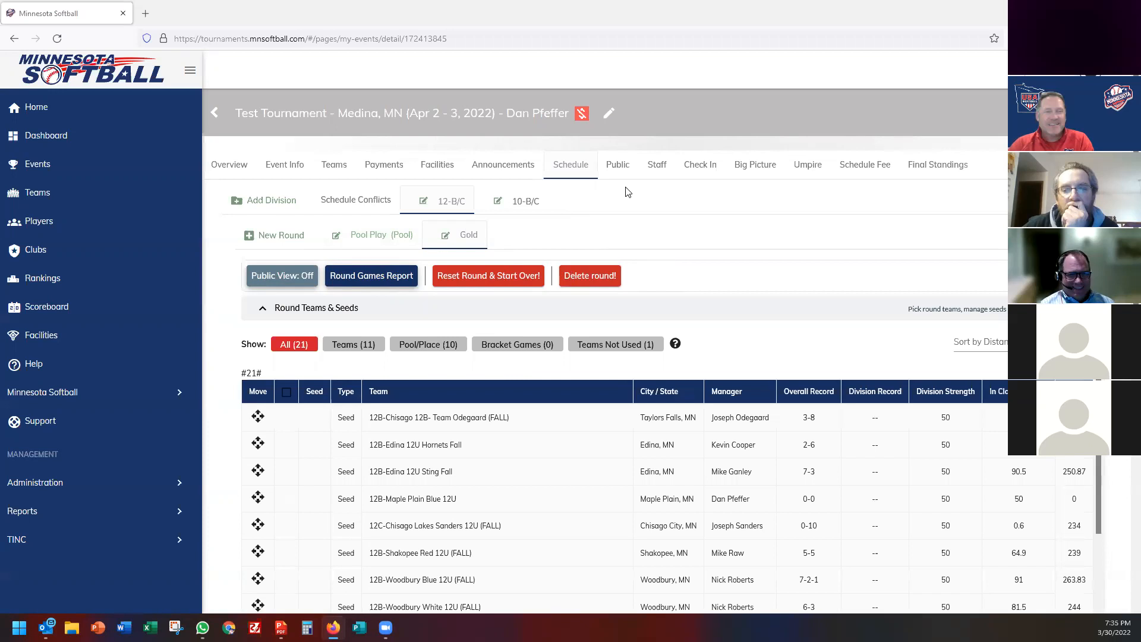
Check the public page, then return to the 12-B/C division's Gold round.
left_click(618, 166)
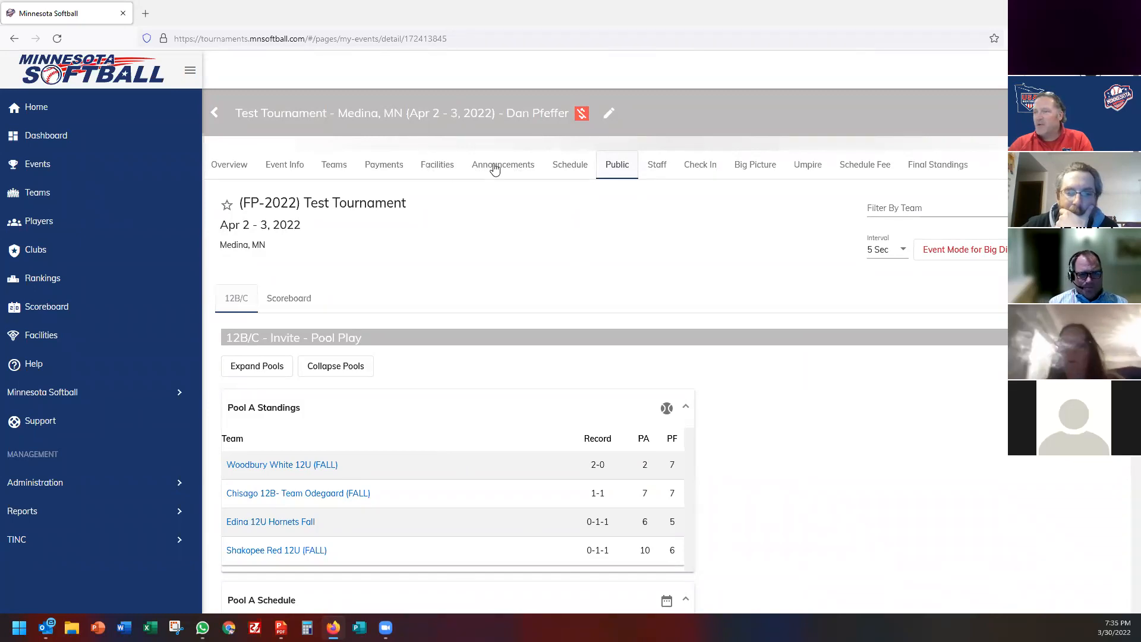
left_click(557, 167)
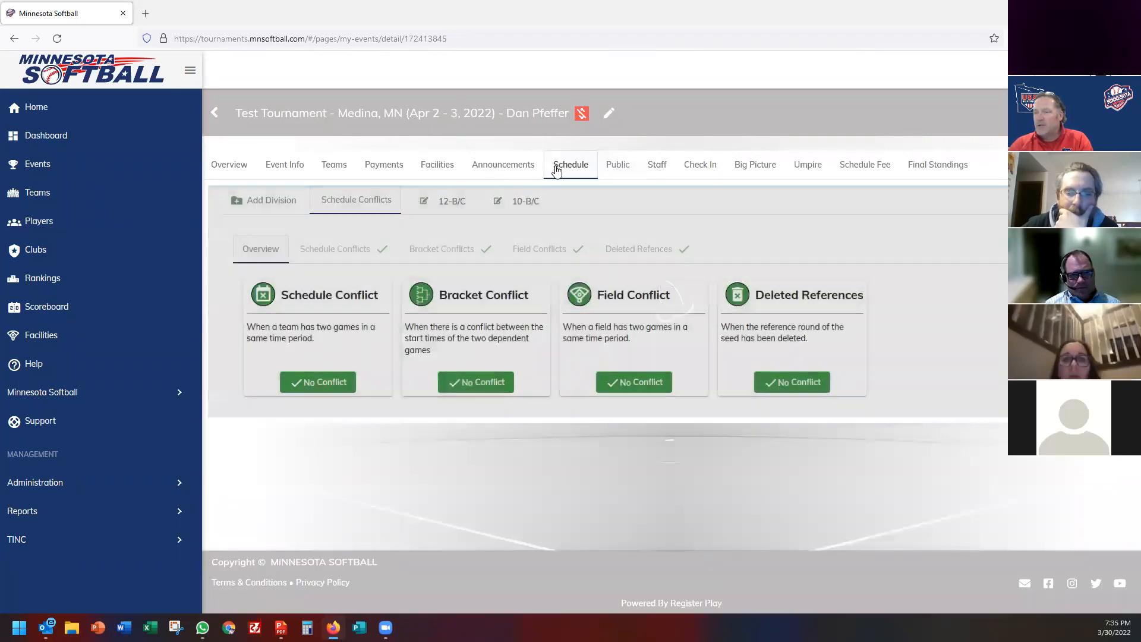
left_click(516, 202)
left_click(455, 202)
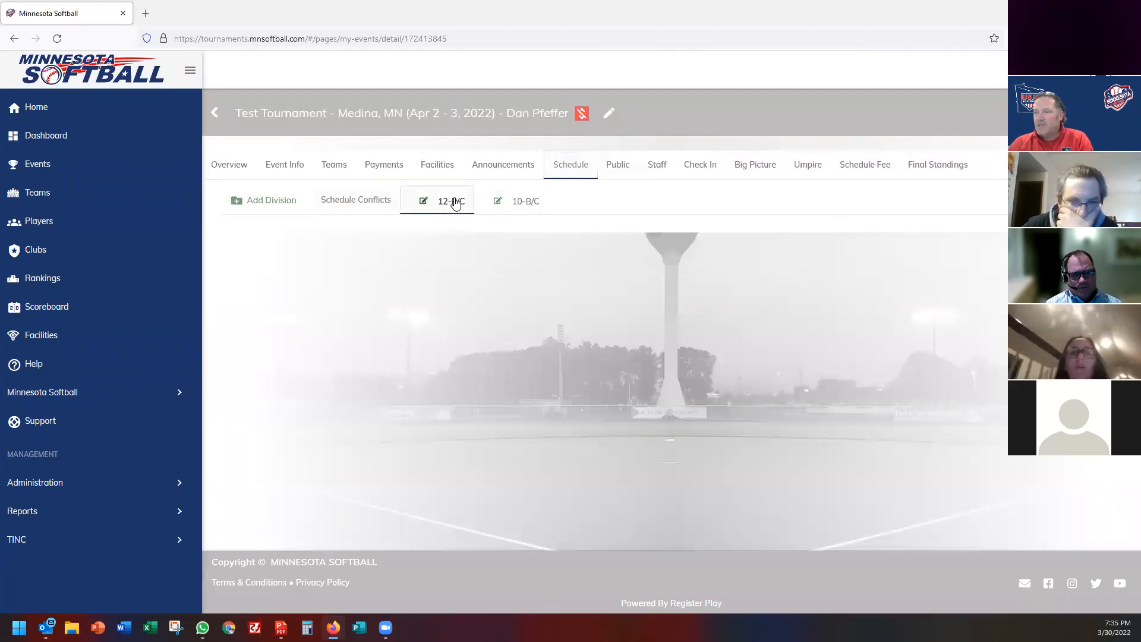
left_click(470, 236)
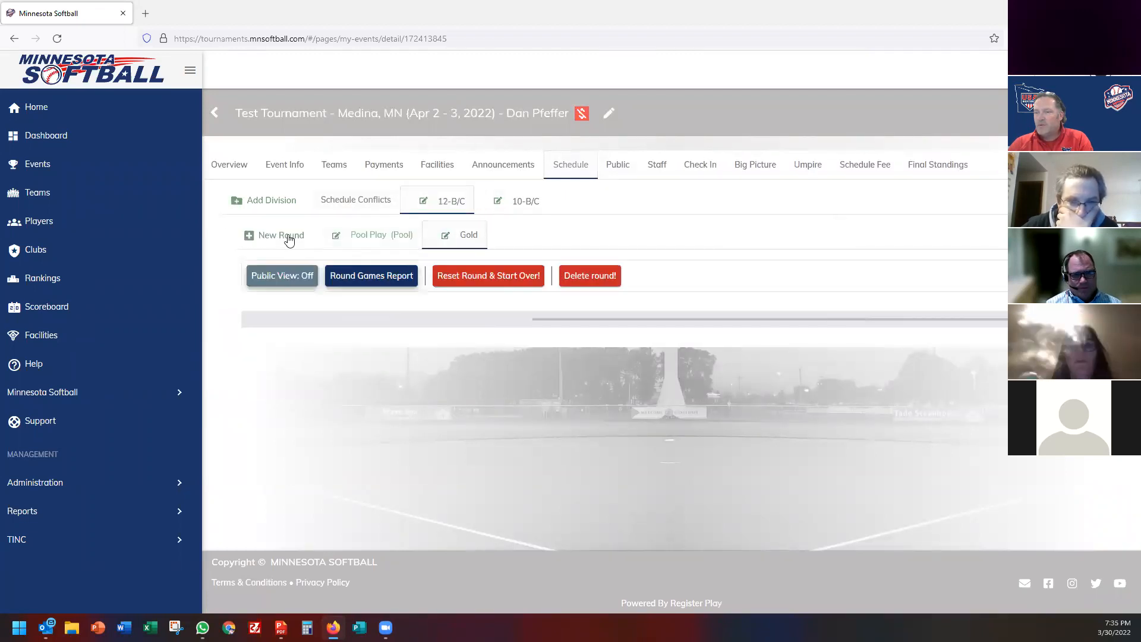
Add another round named Silver.
left_click(289, 238)
left_click(472, 342)
type("Silver")
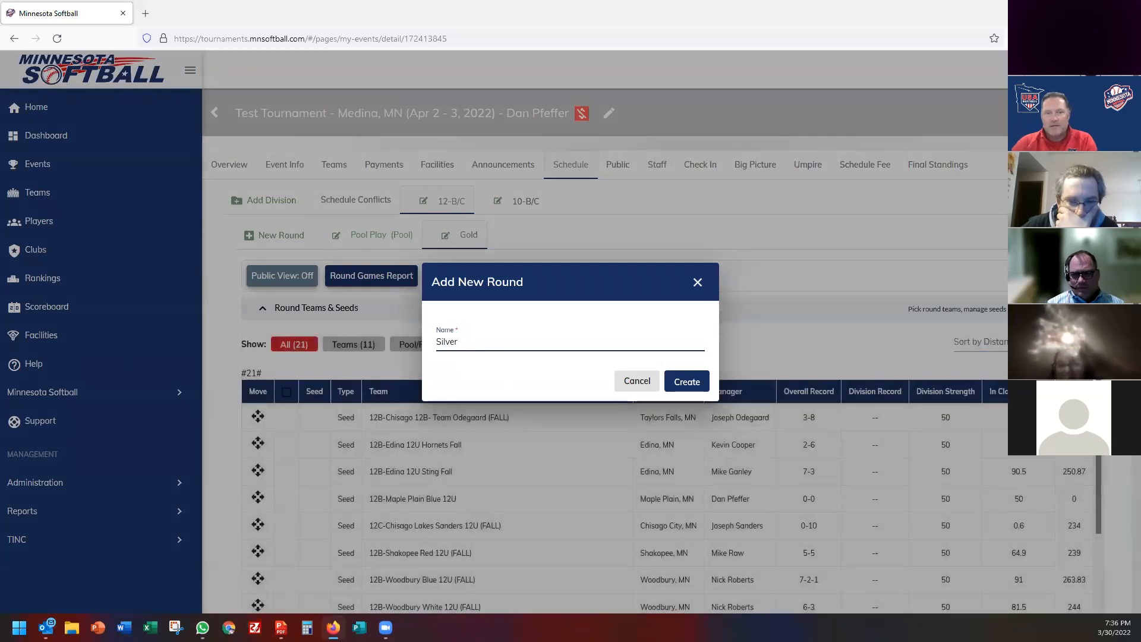
left_click(681, 382)
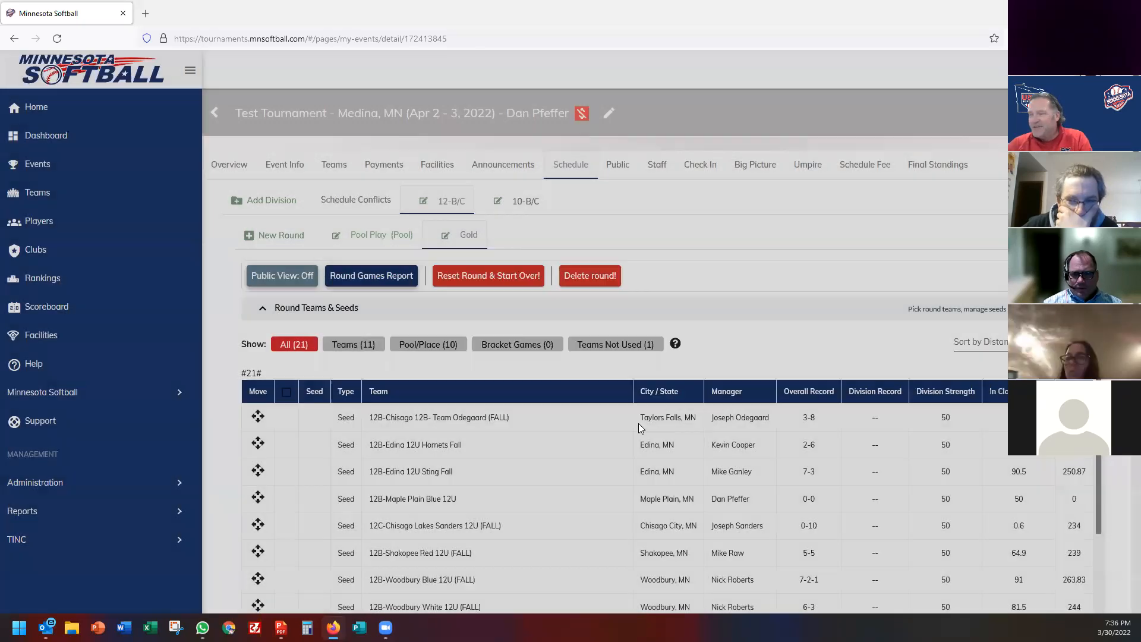
left_click(468, 236)
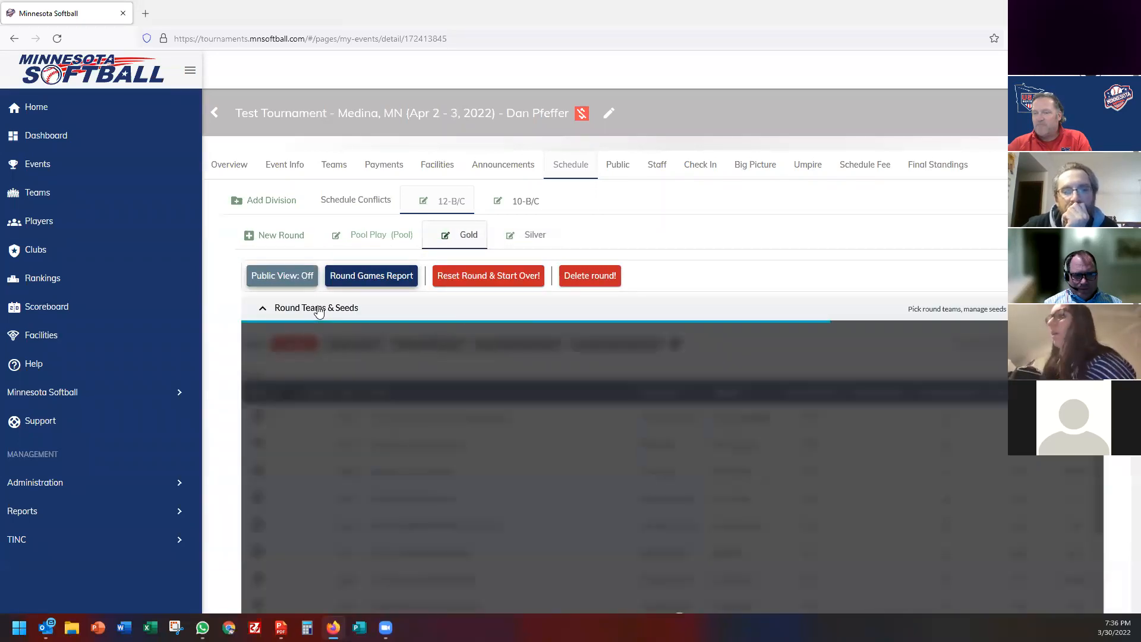
List pool placement slots and seed Pool A, B and C 1st and 2nd Place into Gold.
scroll(227, 279, "down", 2)
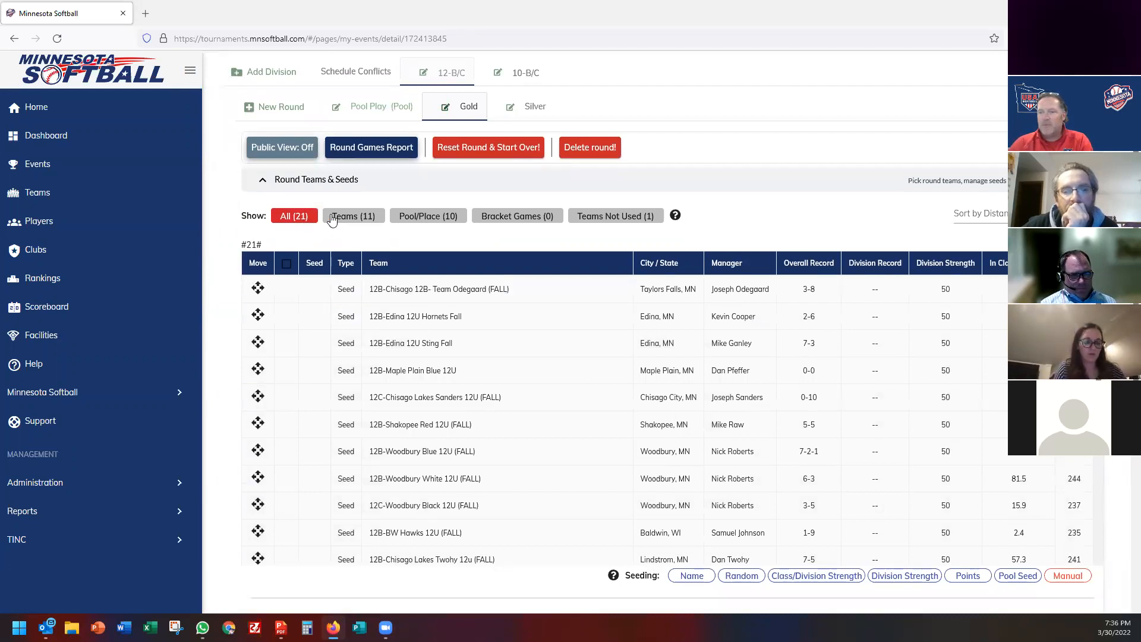
left_click(355, 222)
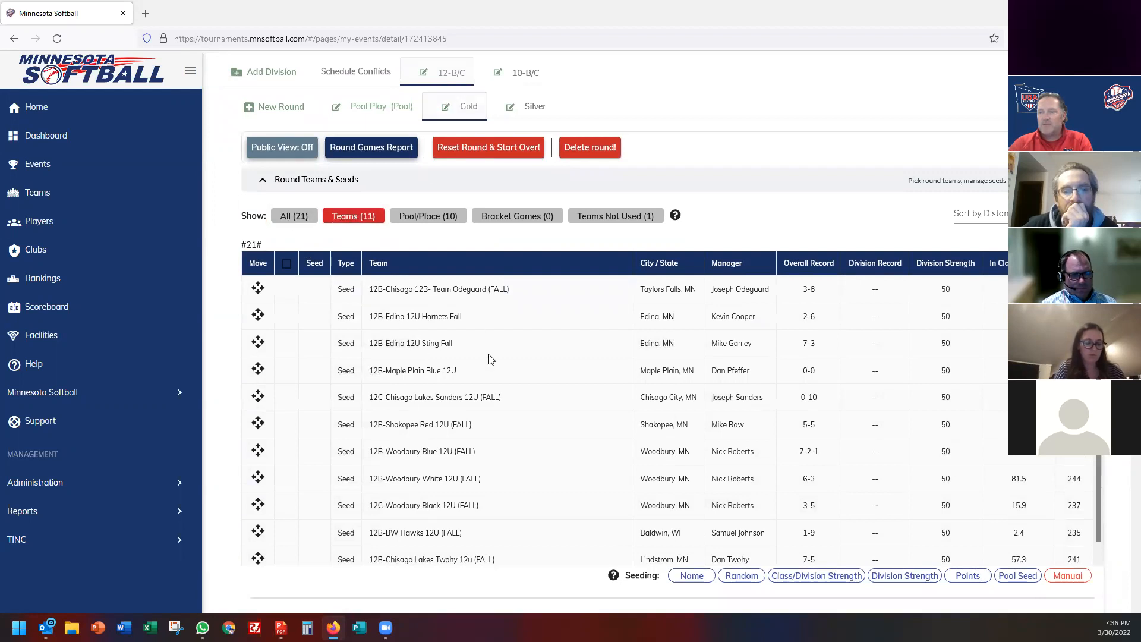
left_click(420, 220)
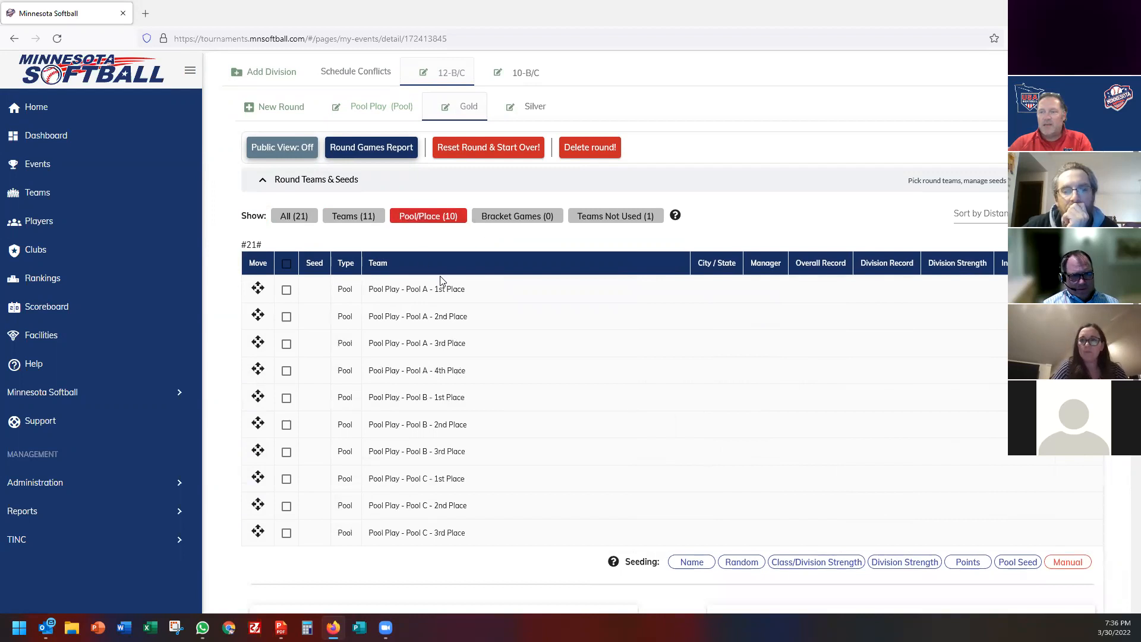
left_click(287, 291)
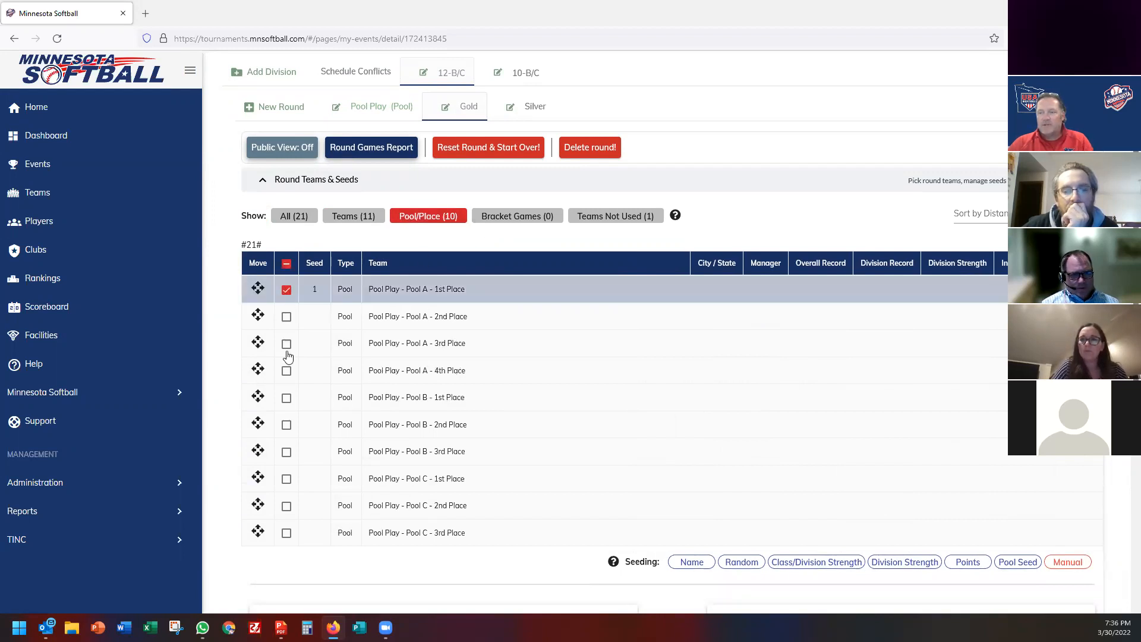
left_click(287, 399)
left_click(284, 483)
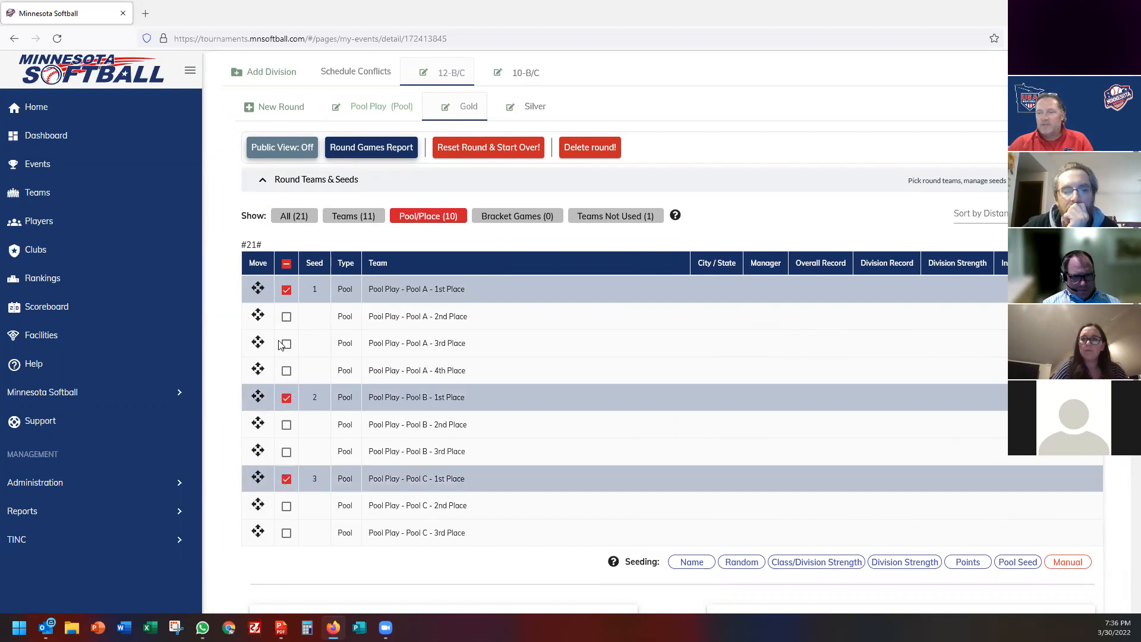
left_click(288, 321)
left_click(287, 427)
left_click(286, 506)
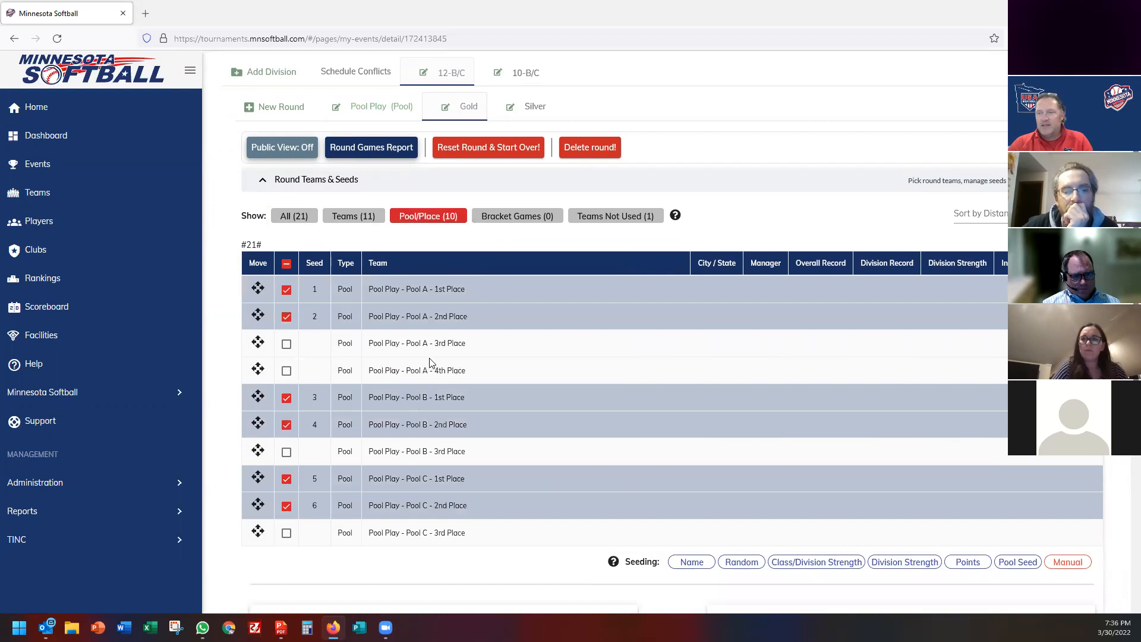
scroll(430, 362, "down", 2)
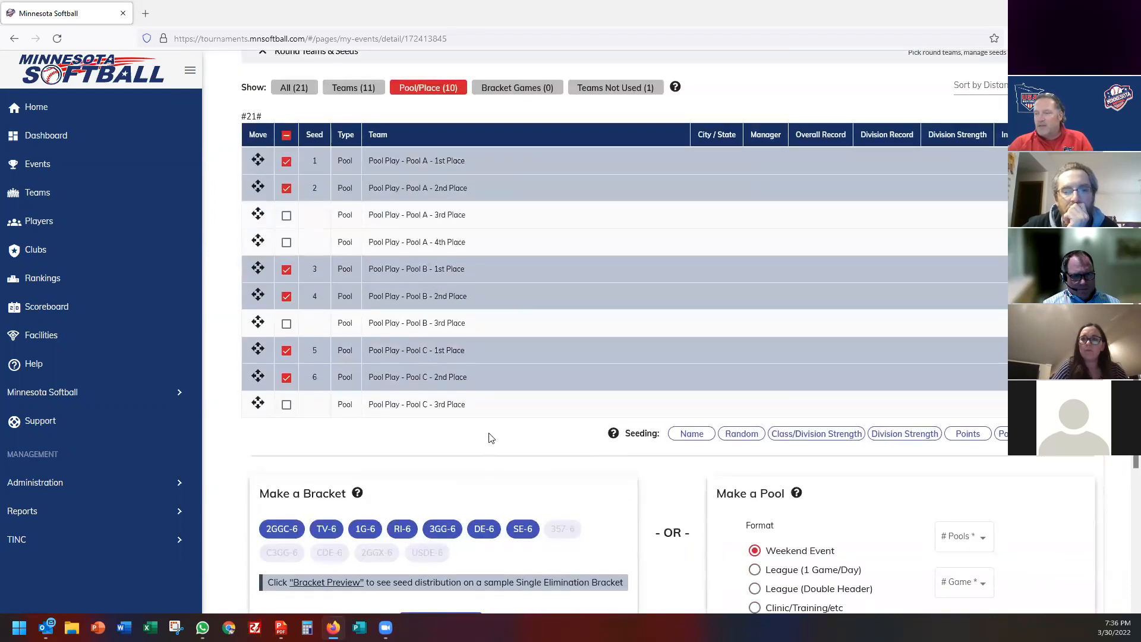
scroll(491, 438, "down", 2)
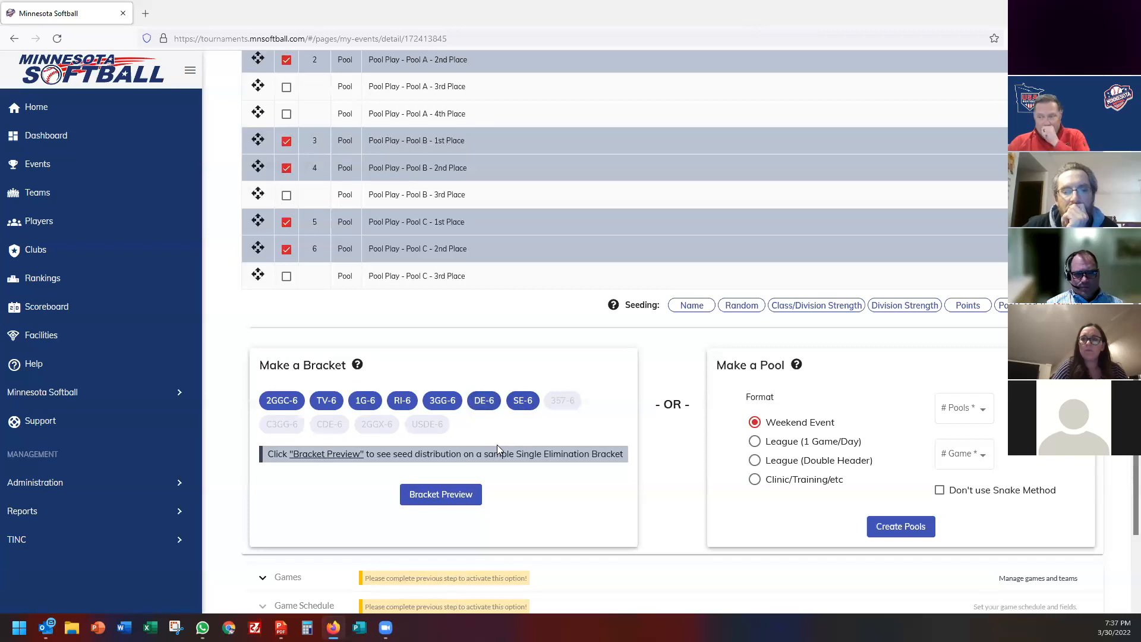
Build the 2GG Consolation Bracket (6 Teams) and review its winner's and consolation brackets.
left_click(283, 402)
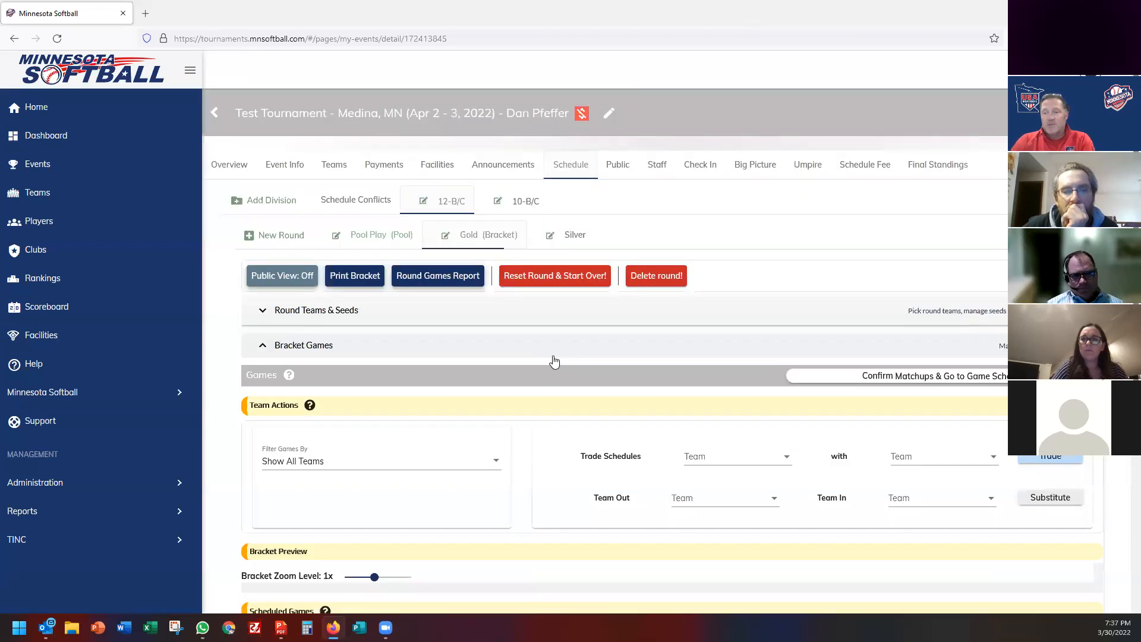
scroll(550, 383, "down", 5)
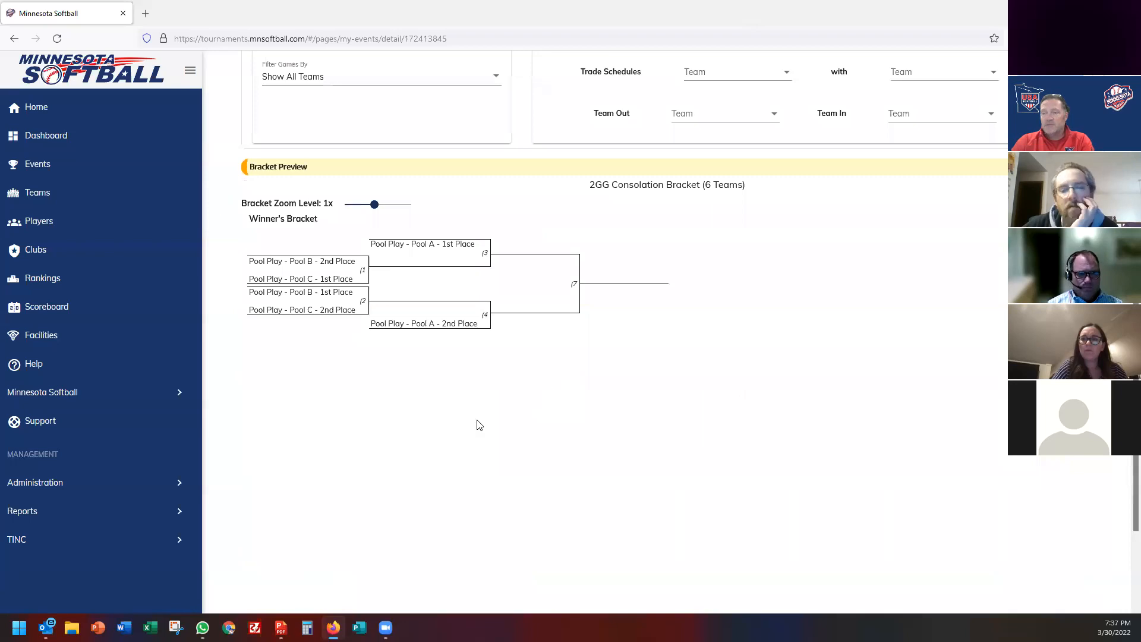
scroll(478, 423, "down", 2)
scroll(478, 423, "up", 2)
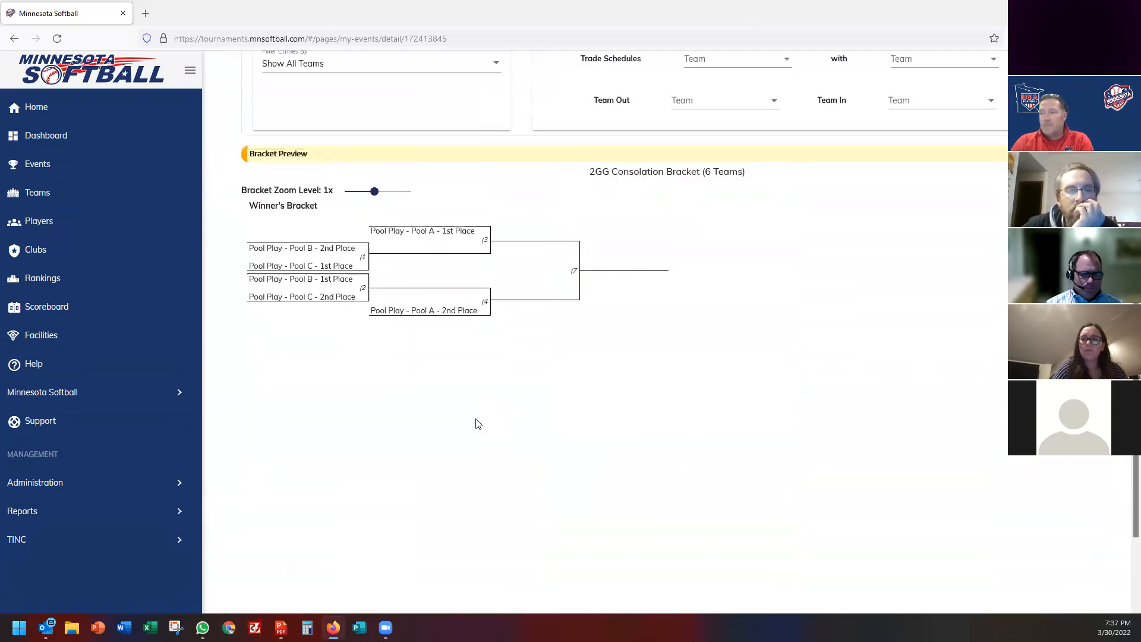
scroll(478, 424, "up", 2)
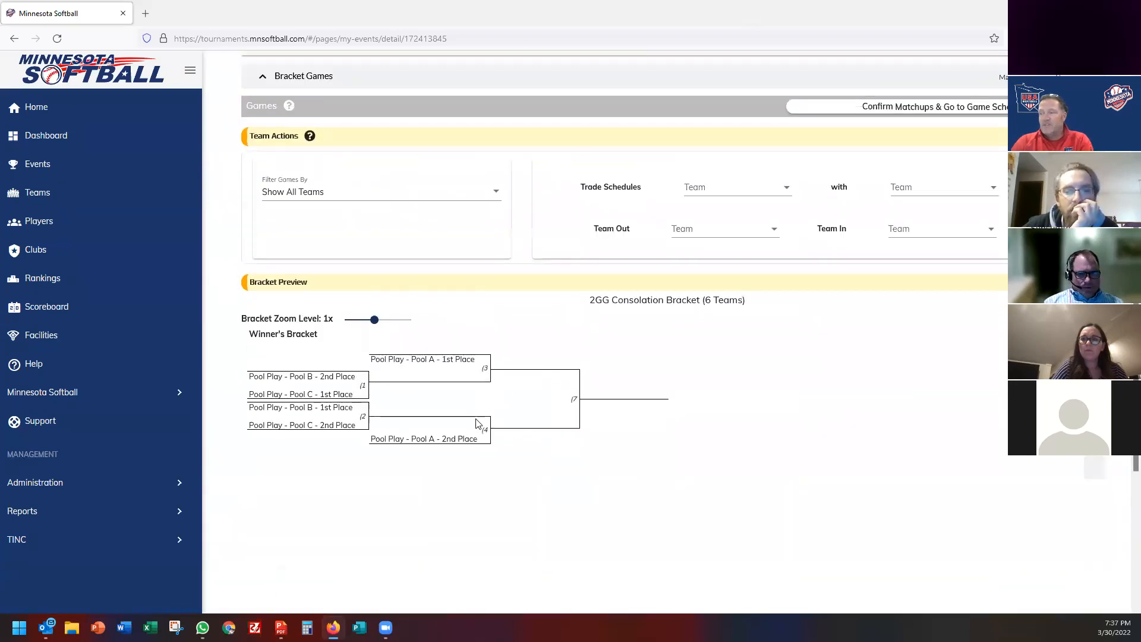
scroll(478, 423, "up", 2)
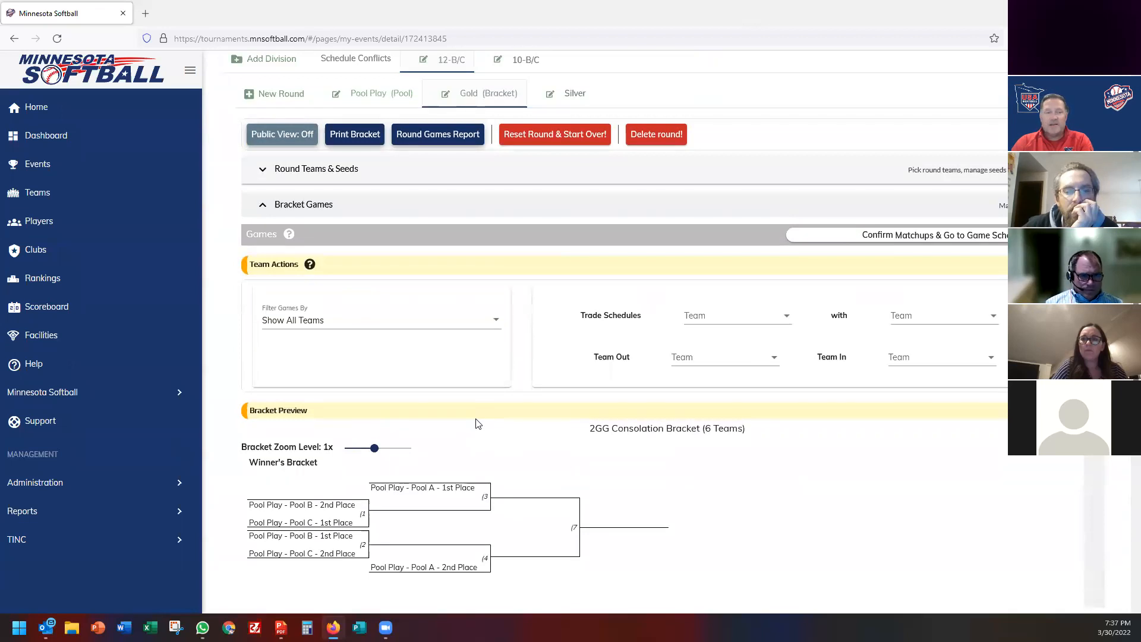
scroll(479, 423, "down", 2)
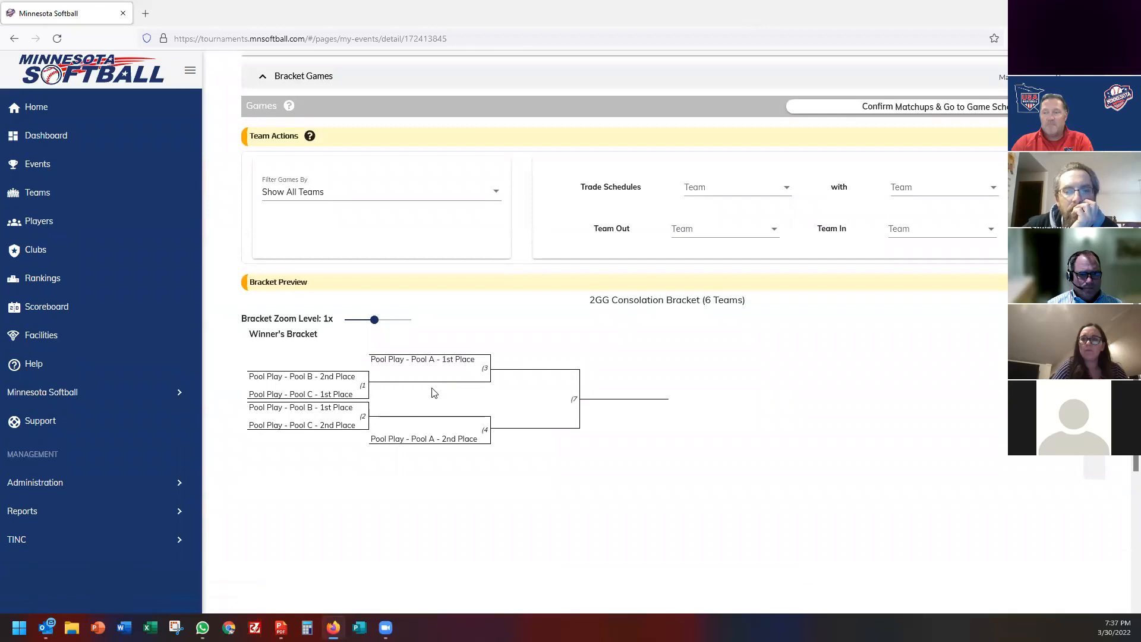
scroll(400, 424, "down", 2)
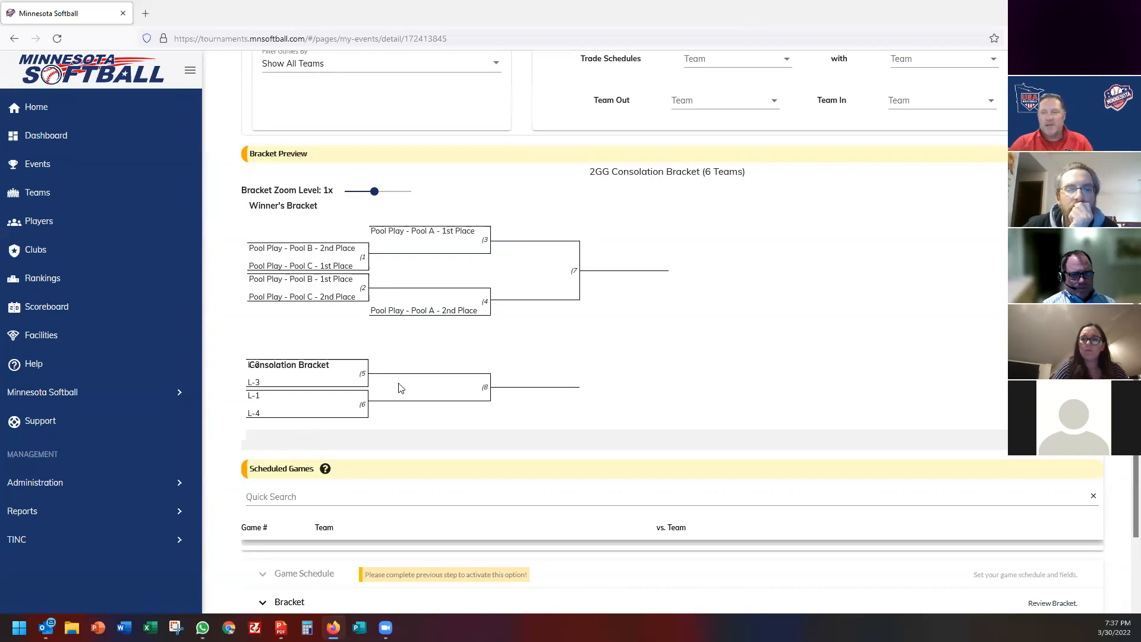
scroll(408, 408, "down", 3)
scroll(408, 407, "up", 7)
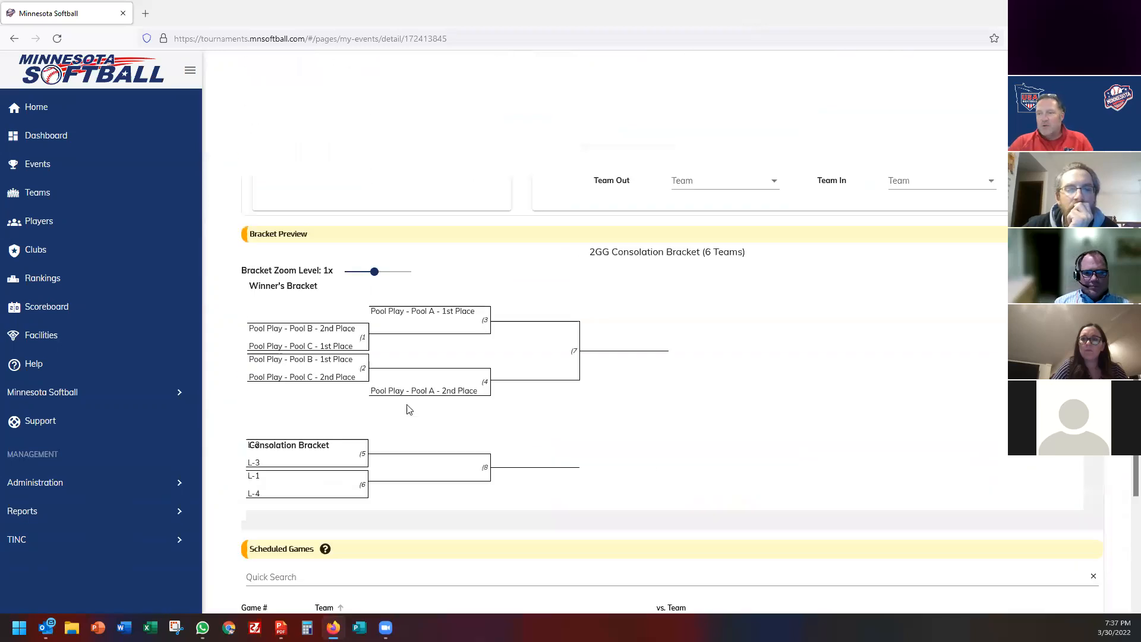
scroll(408, 409, "down", 5)
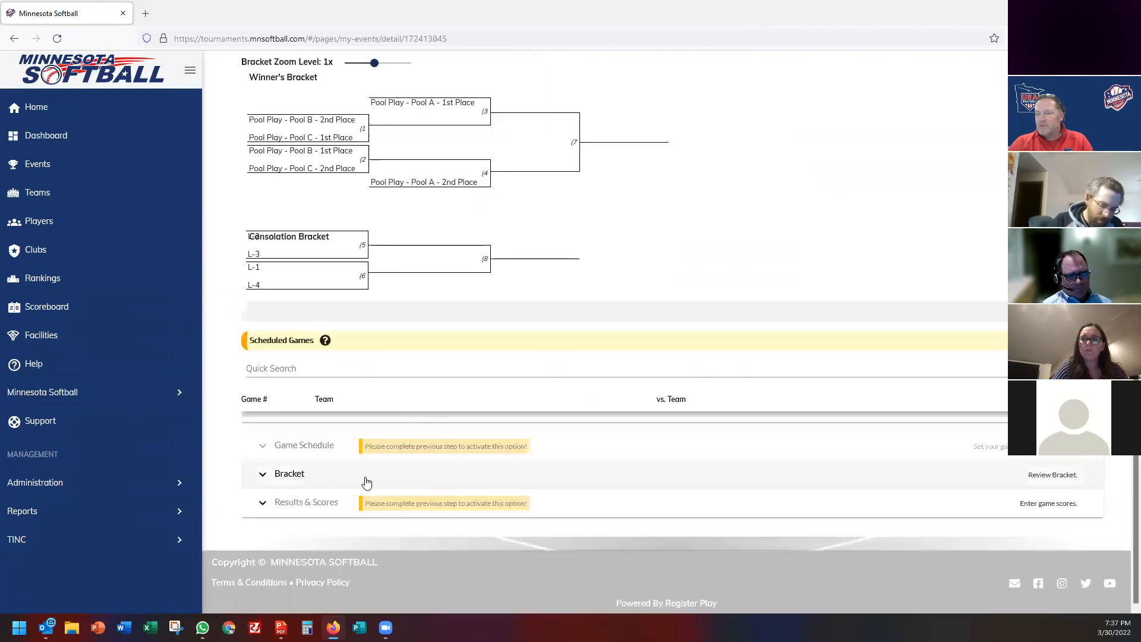
left_click(366, 483)
scroll(375, 455, "down", 4)
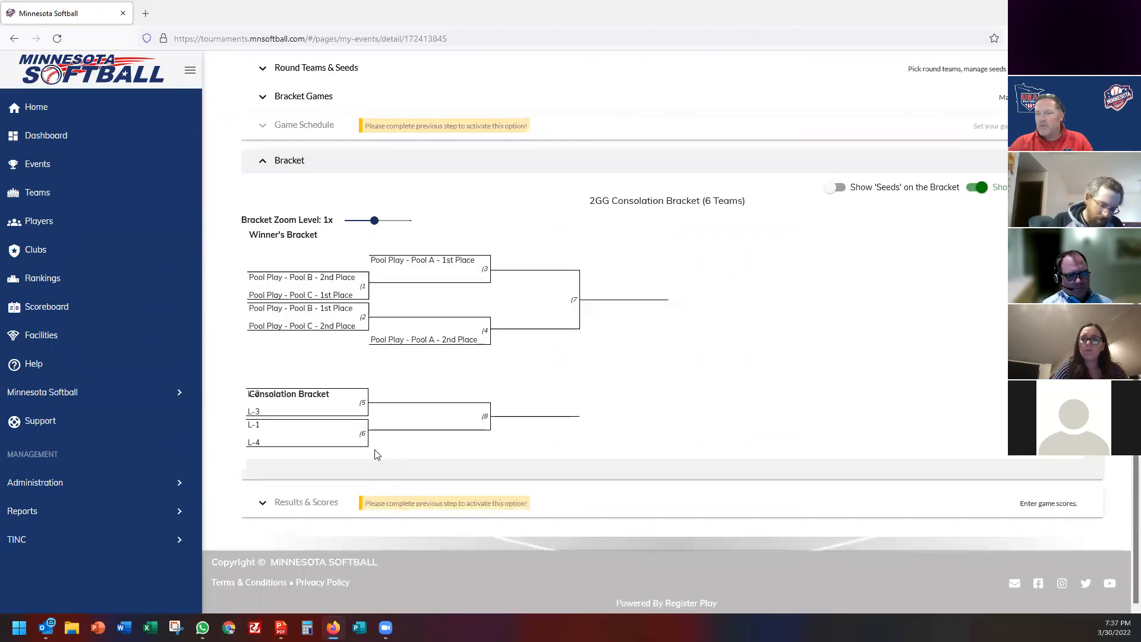
Collapse the bracket review, open the Gold round's game schedule, and move past facilities to game setup.
left_click(333, 96)
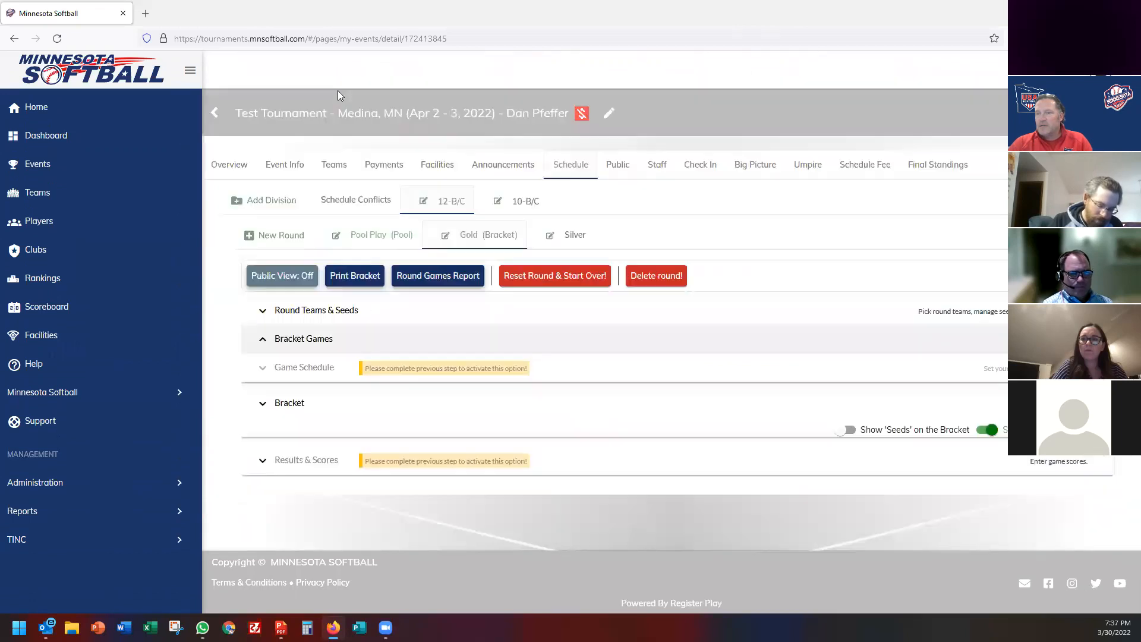
left_click(864, 378)
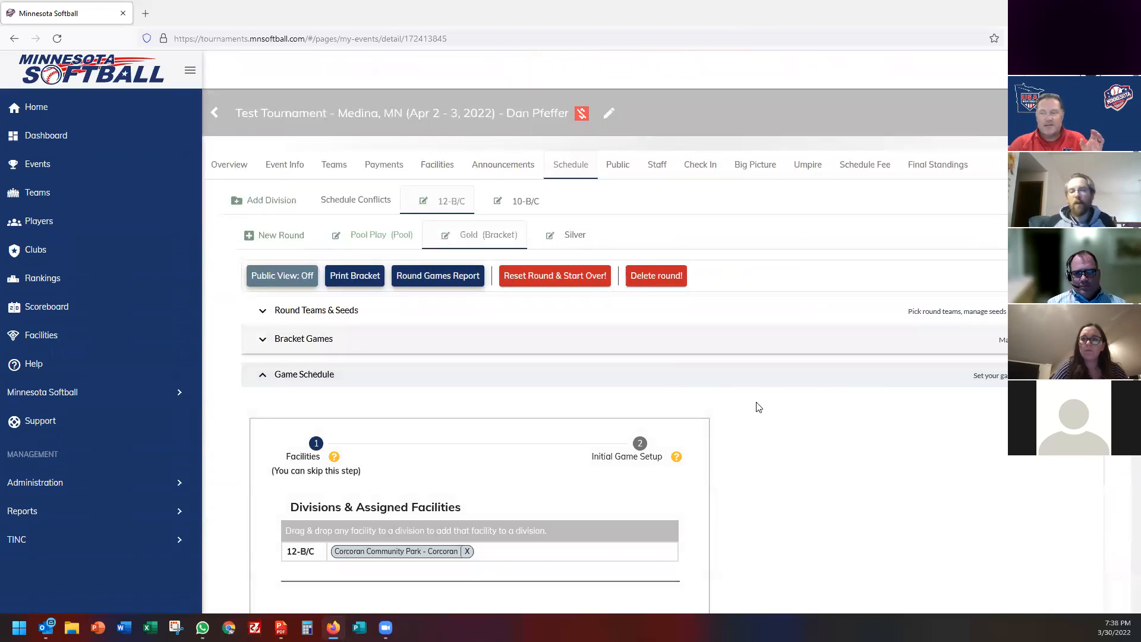
scroll(761, 403, "down", 4)
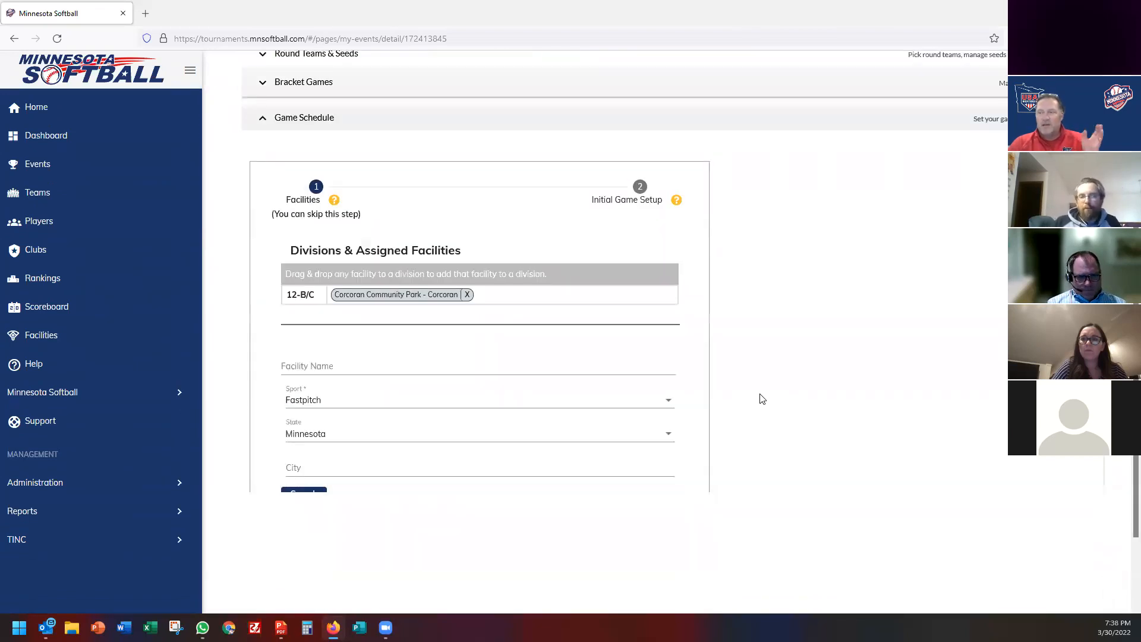
scroll(731, 401, "down", 2)
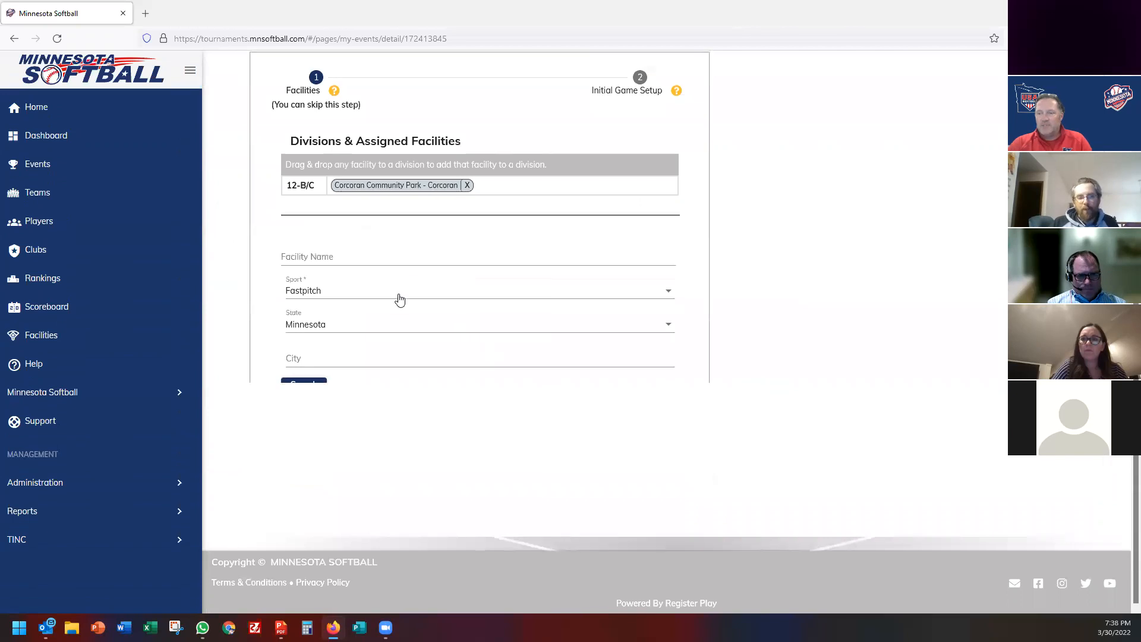
left_click(302, 384)
scroll(445, 394, "down", 2)
left_click(479, 491)
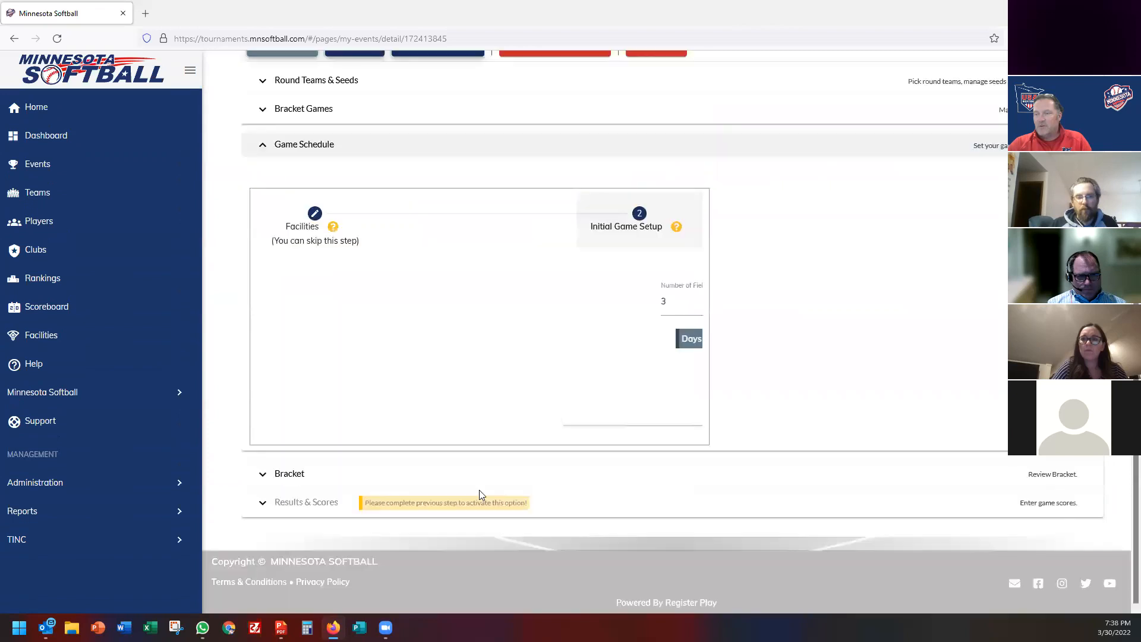
Set 4 fields, add a Sunday April 3 play day starting 10:00 AM, and create the schedule.
left_click(457, 299)
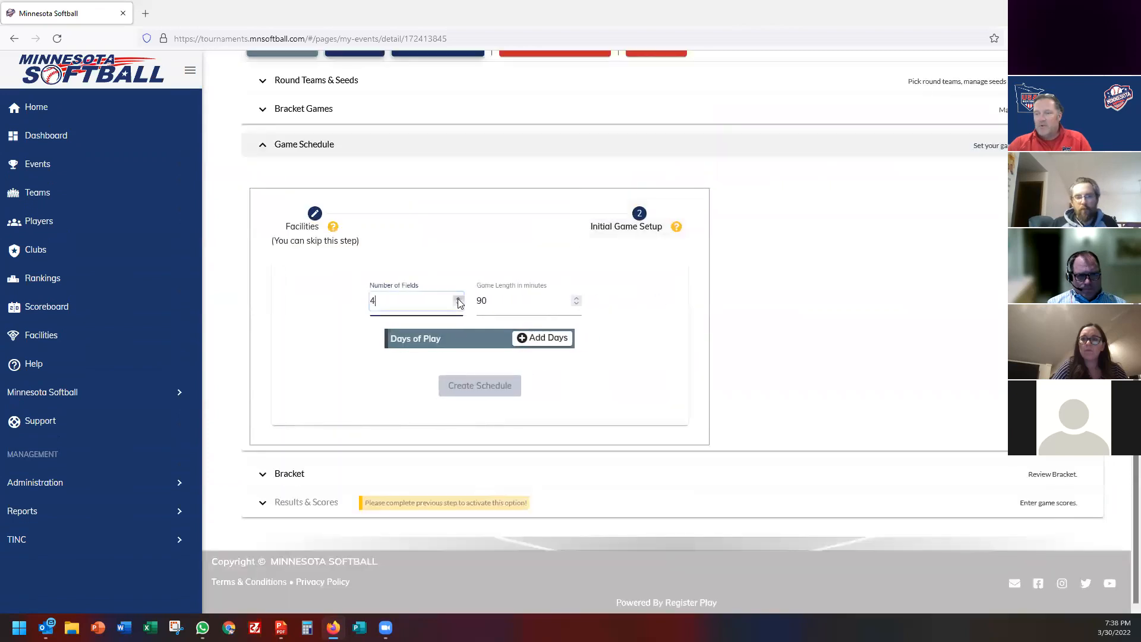
left_click(540, 339)
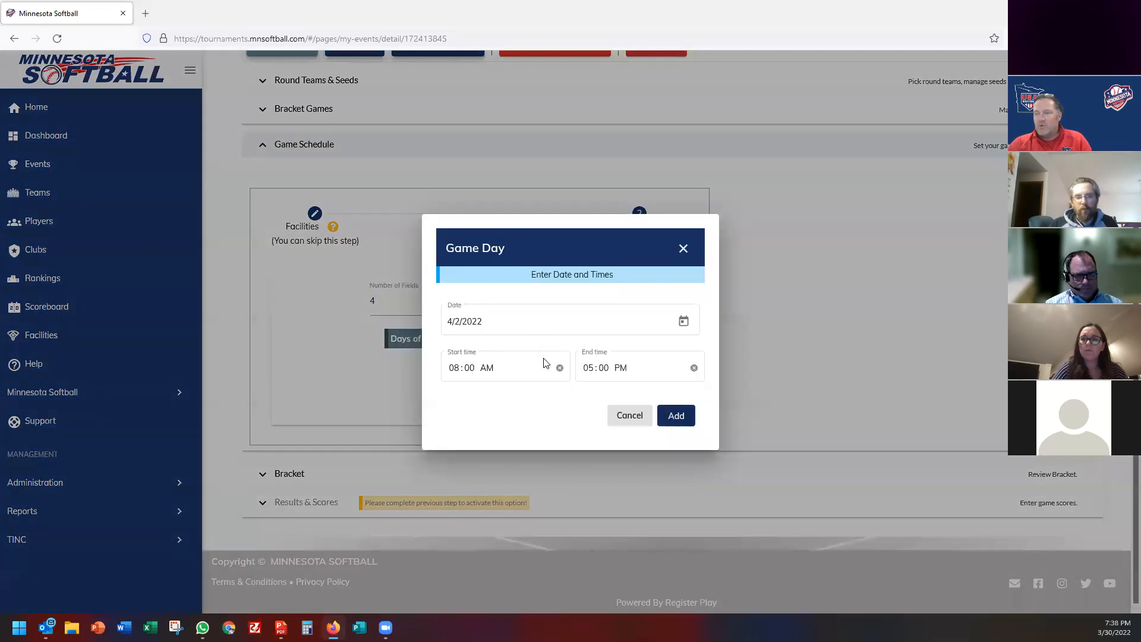
left_click(684, 325)
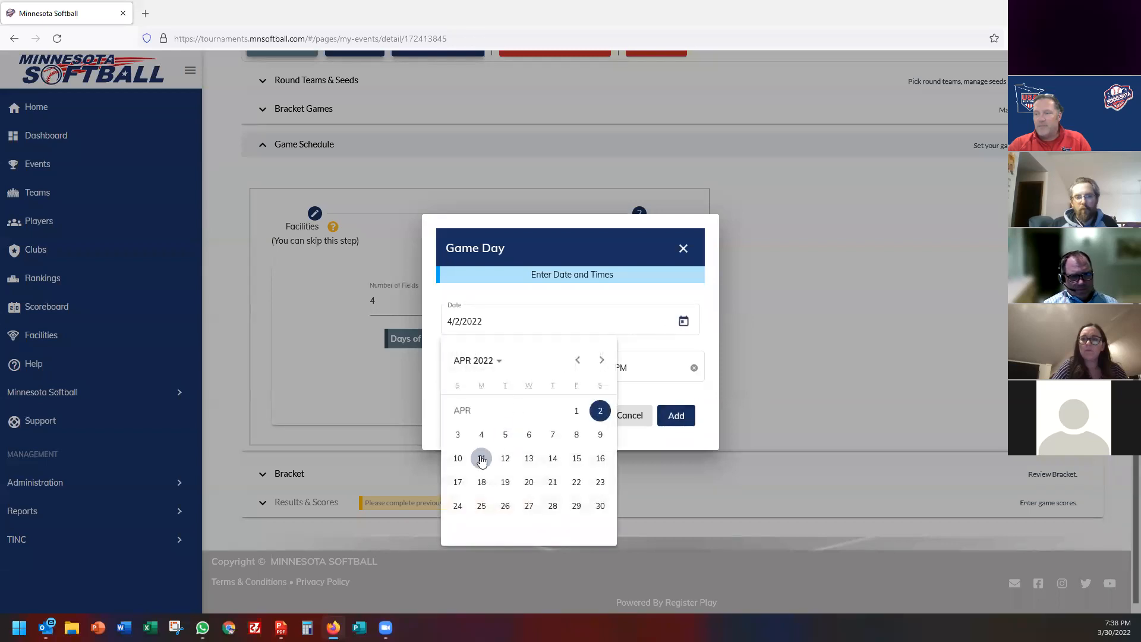
left_click(456, 434)
left_click(455, 368)
type("10")
left_click(676, 414)
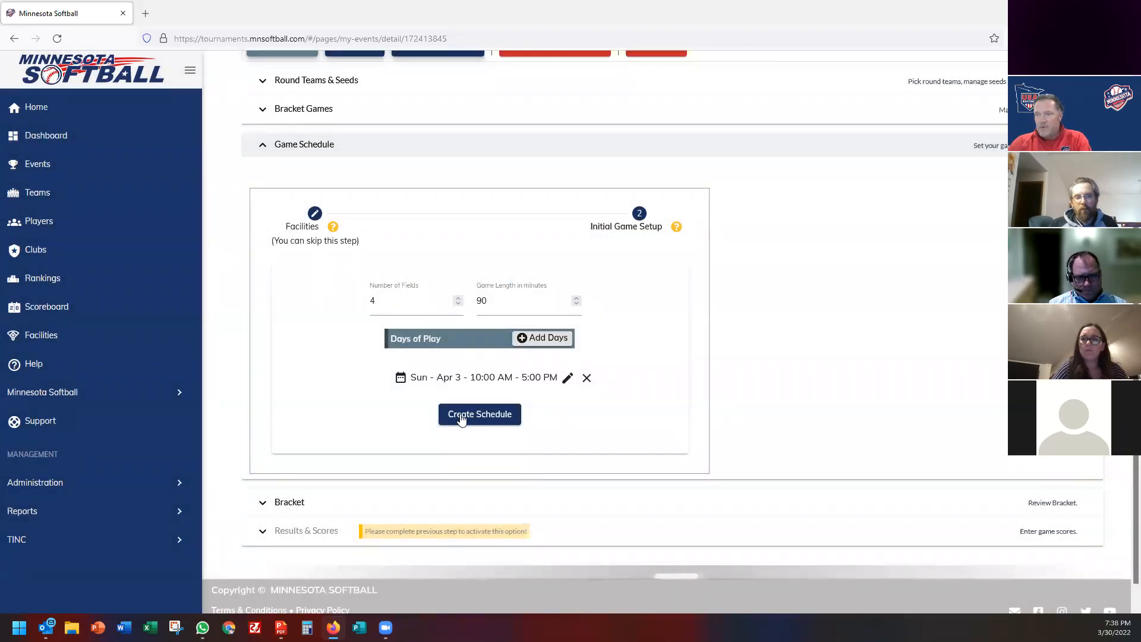
left_click(462, 418)
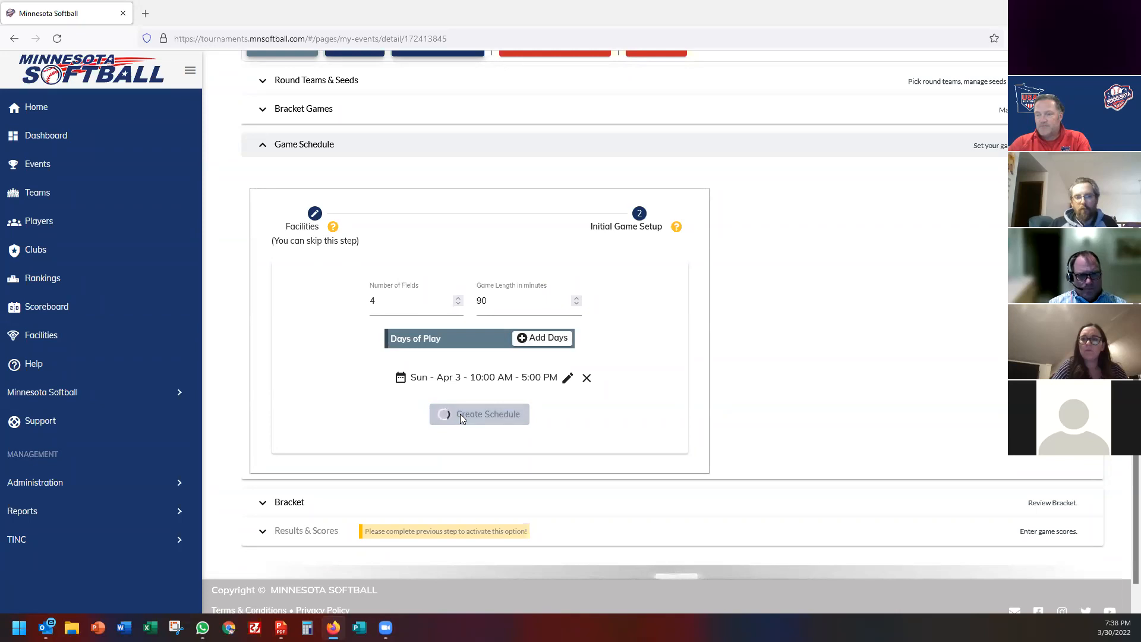
Assign Field 1 and Field 2 to the first two schedule columns.
left_click(396, 269)
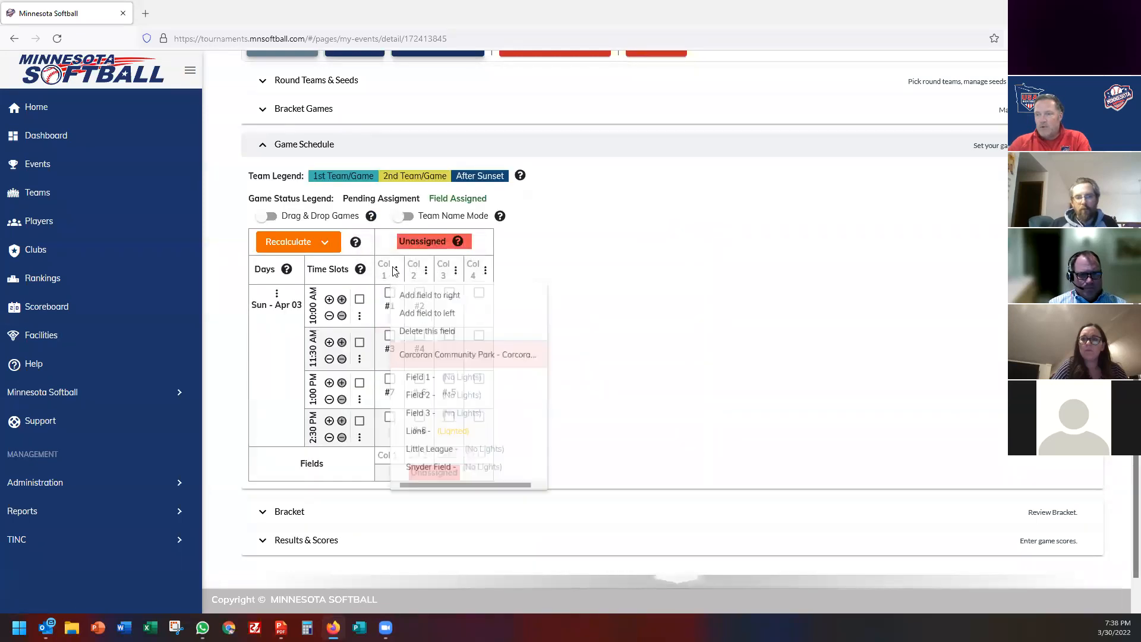
left_click(420, 384)
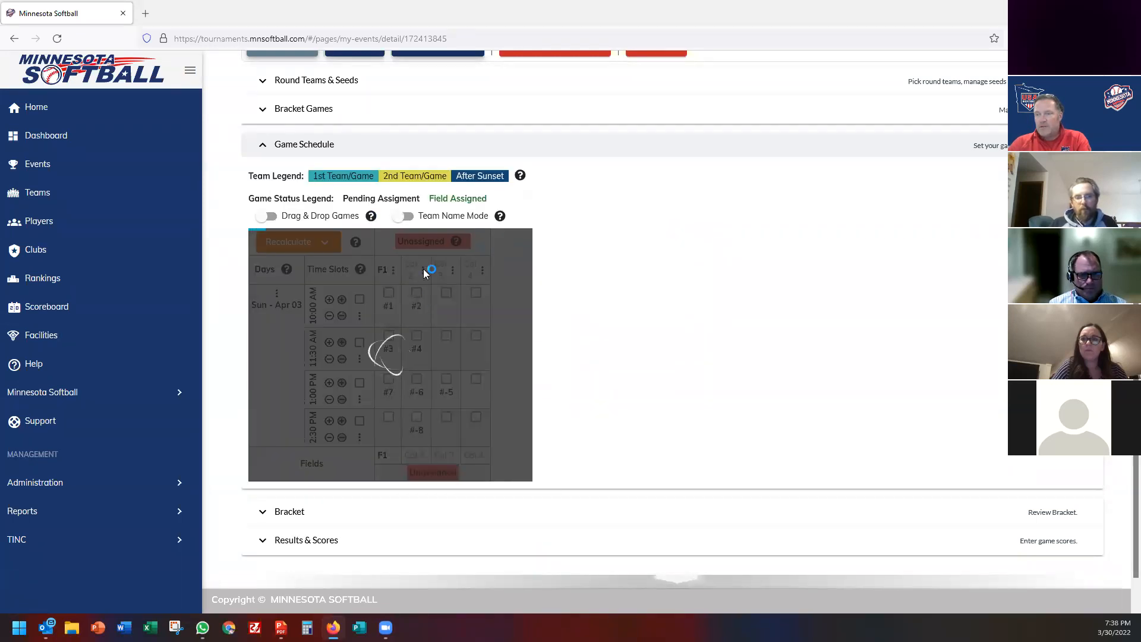
left_click(424, 270)
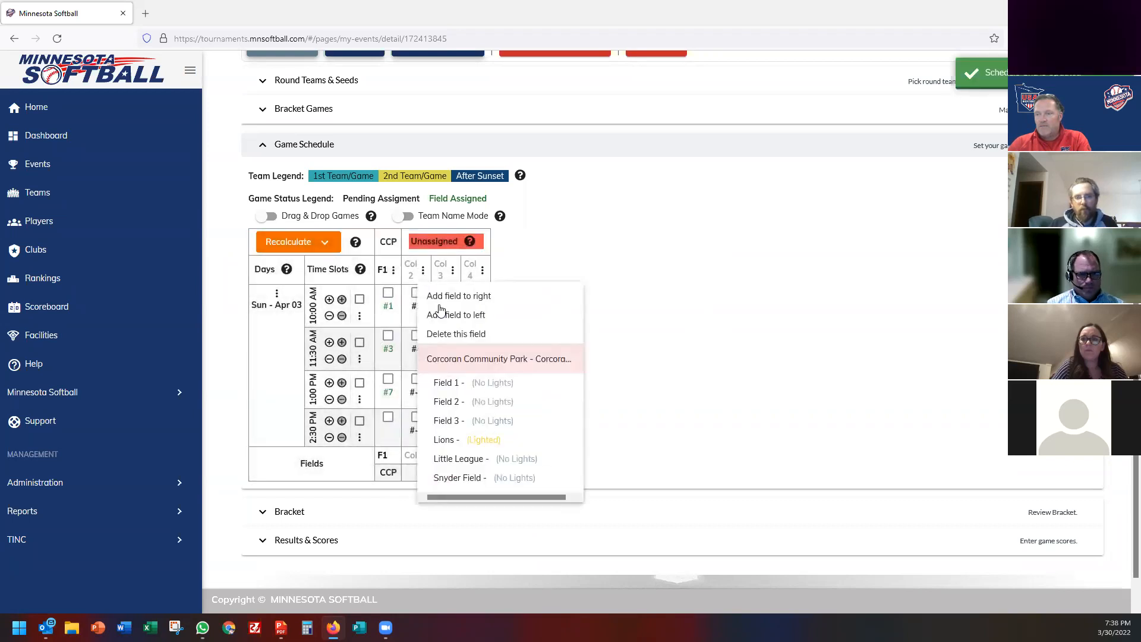
left_click(464, 401)
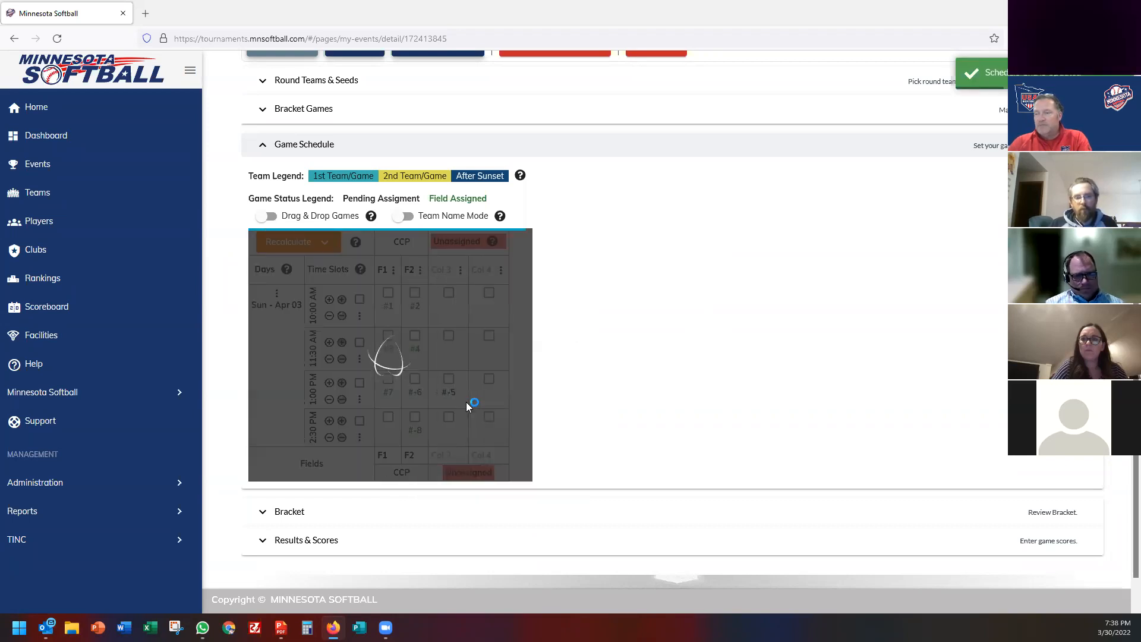
Enable Drag & Drop Games and move game #-5 to F1 at 2:30 PM.
mouse_move(445, 384)
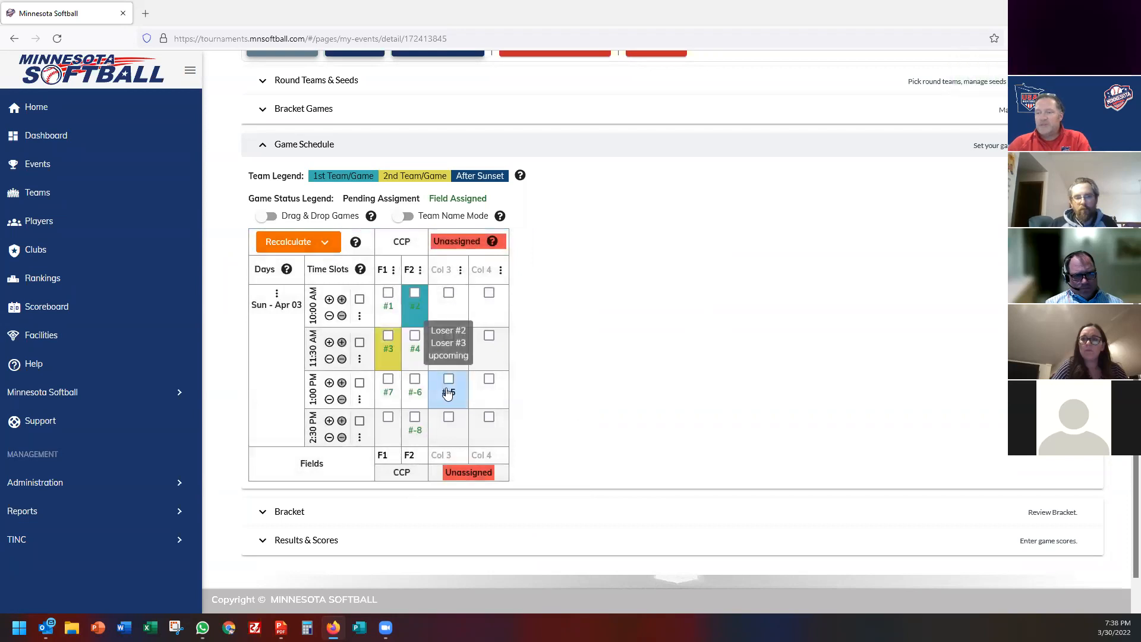
left_click(266, 216)
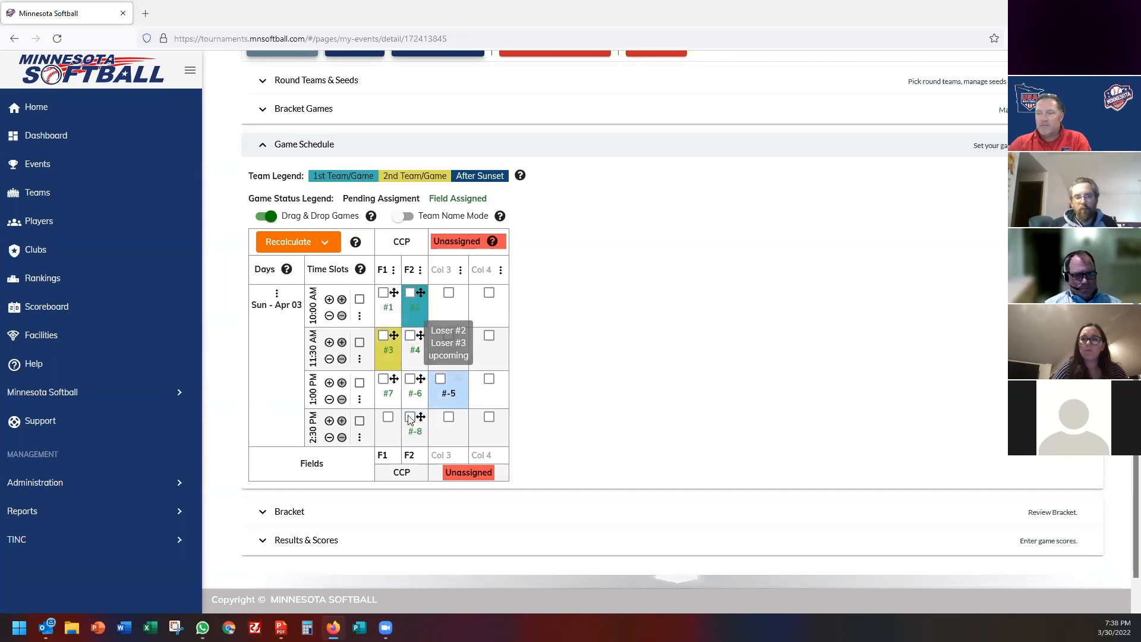
left_click_drag(456, 393, 388, 429)
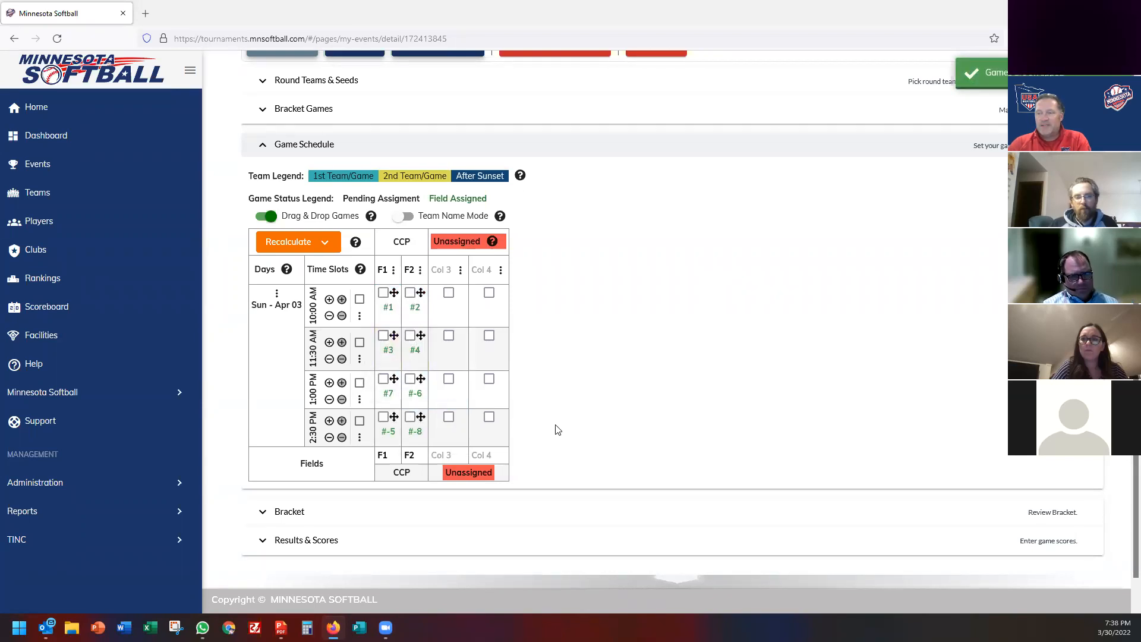
Assign Field 3 and the Lions field to the third and fourth columns.
left_click(461, 271)
left_click(472, 421)
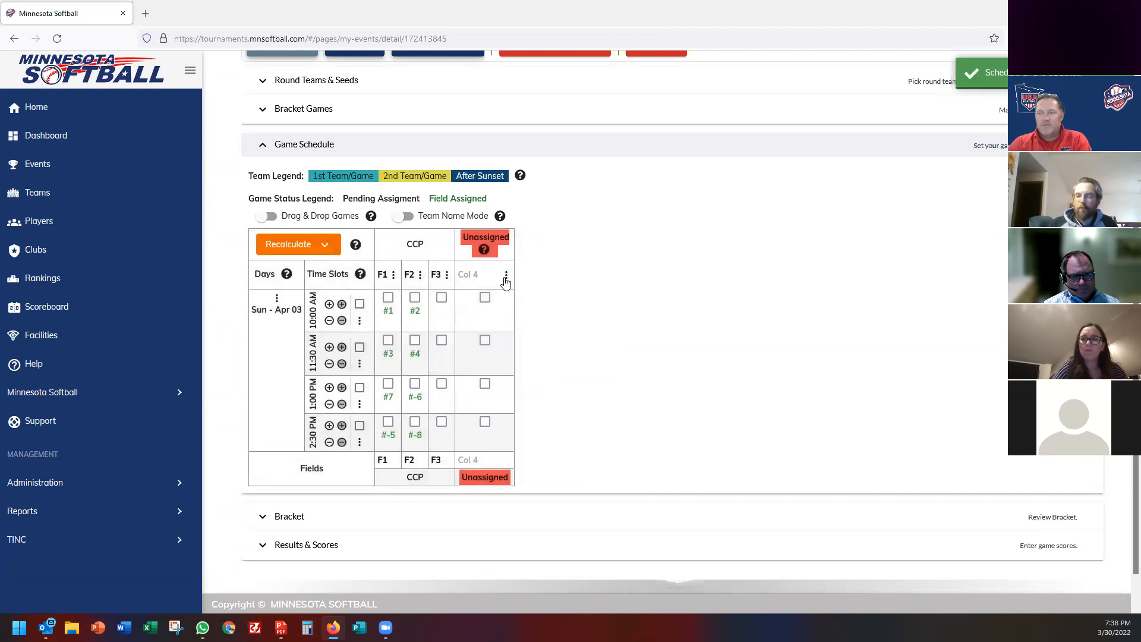
left_click(506, 275)
left_click(555, 444)
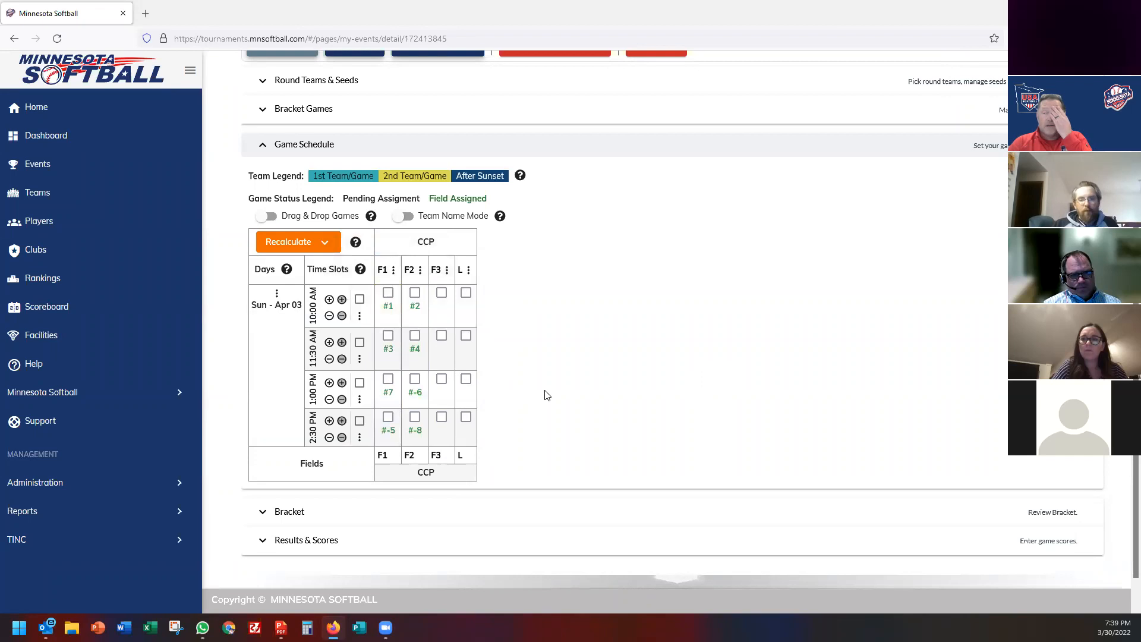
Expand the Gold bracket and open the CCP.F1 field link in Google Maps.
scroll(555, 397, "up", 4)
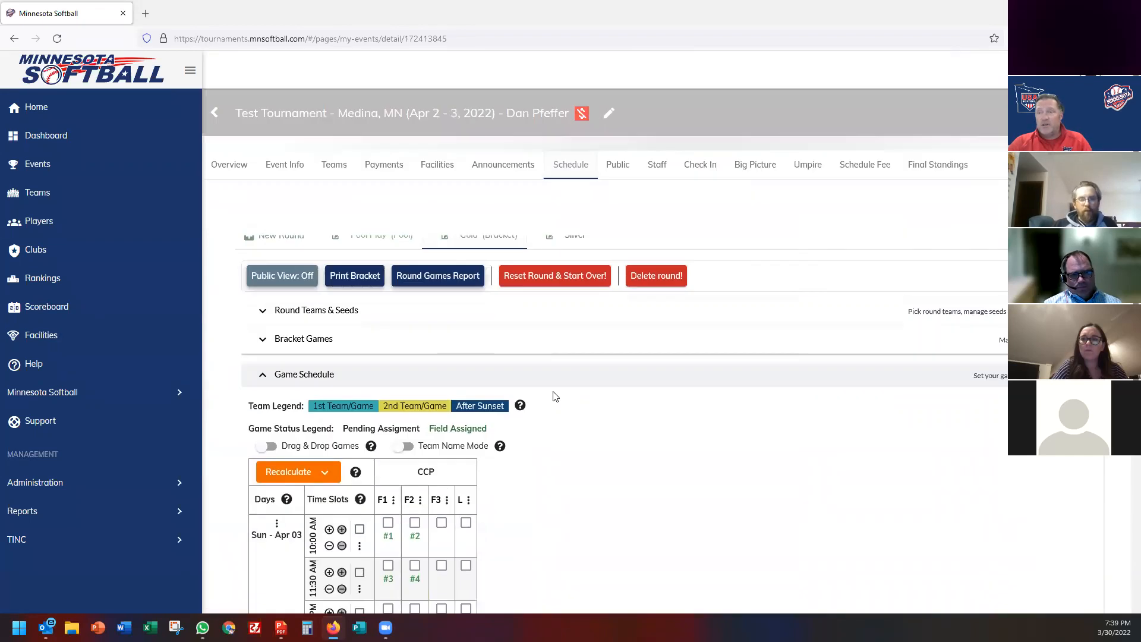
scroll(557, 427, "down", 4)
left_click(443, 481)
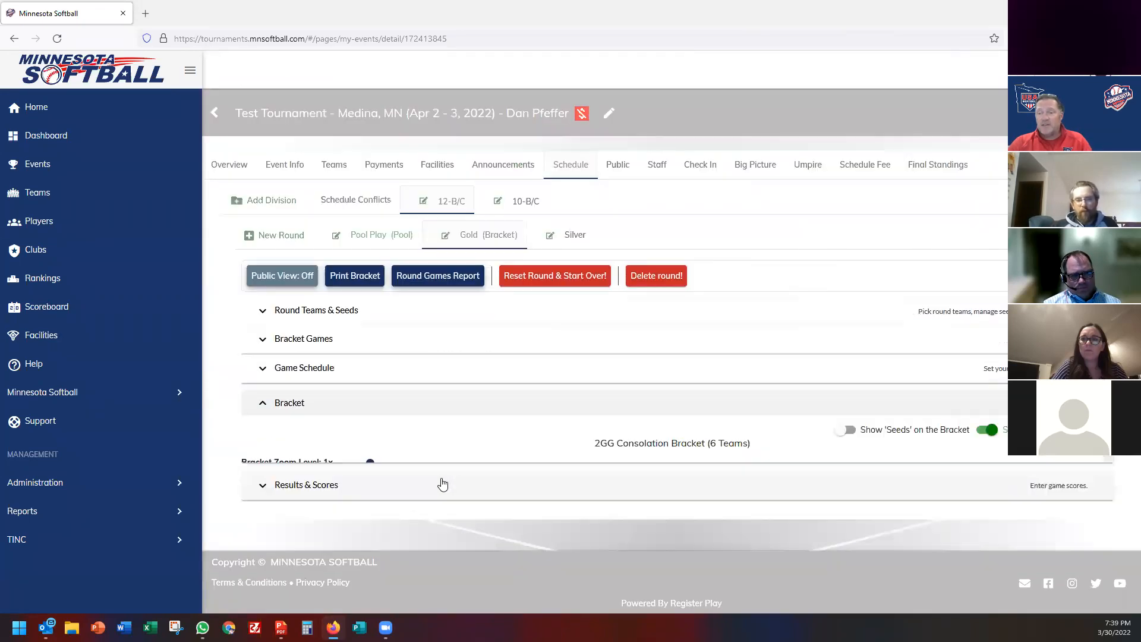
scroll(516, 415, "down", 3)
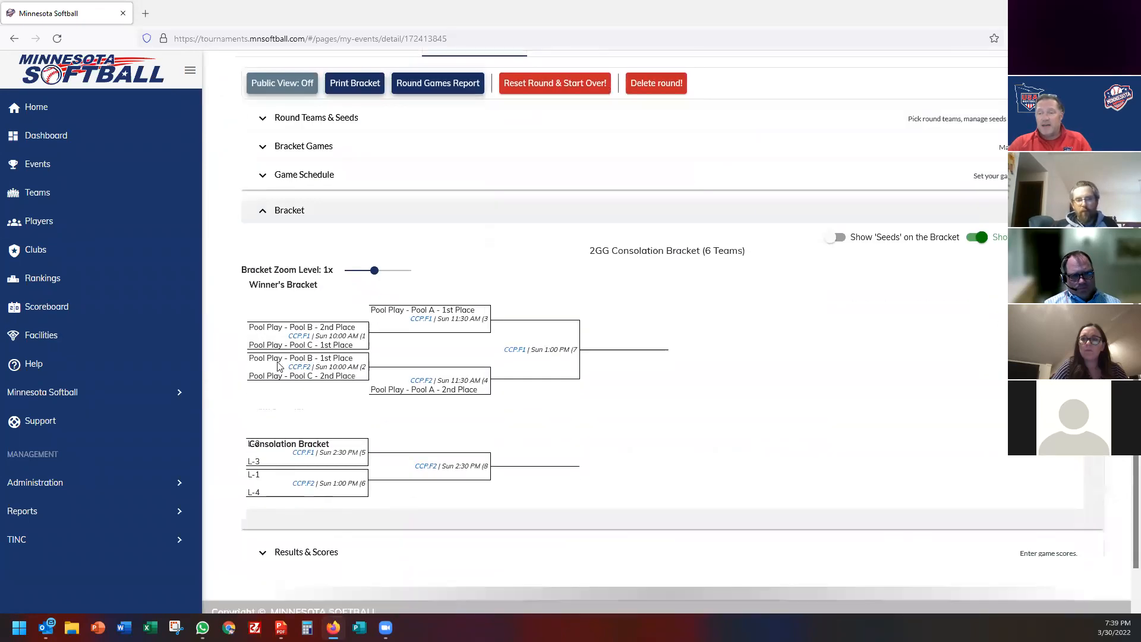
left_click(299, 341)
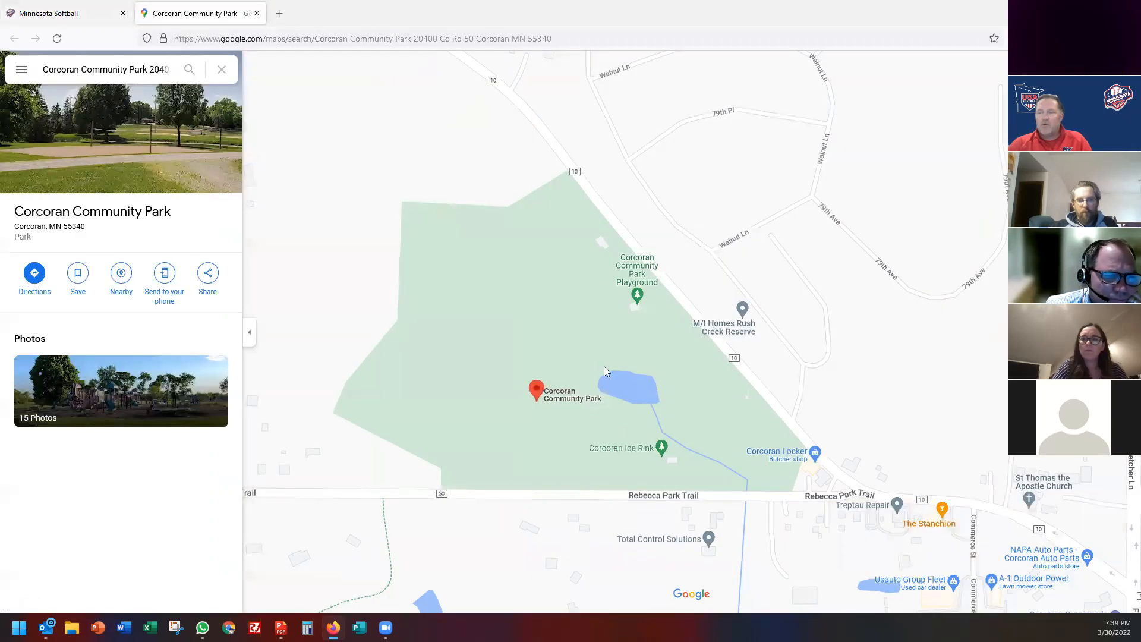
Close the Corcoran Community Park Google Maps tab.
left_click(255, 14)
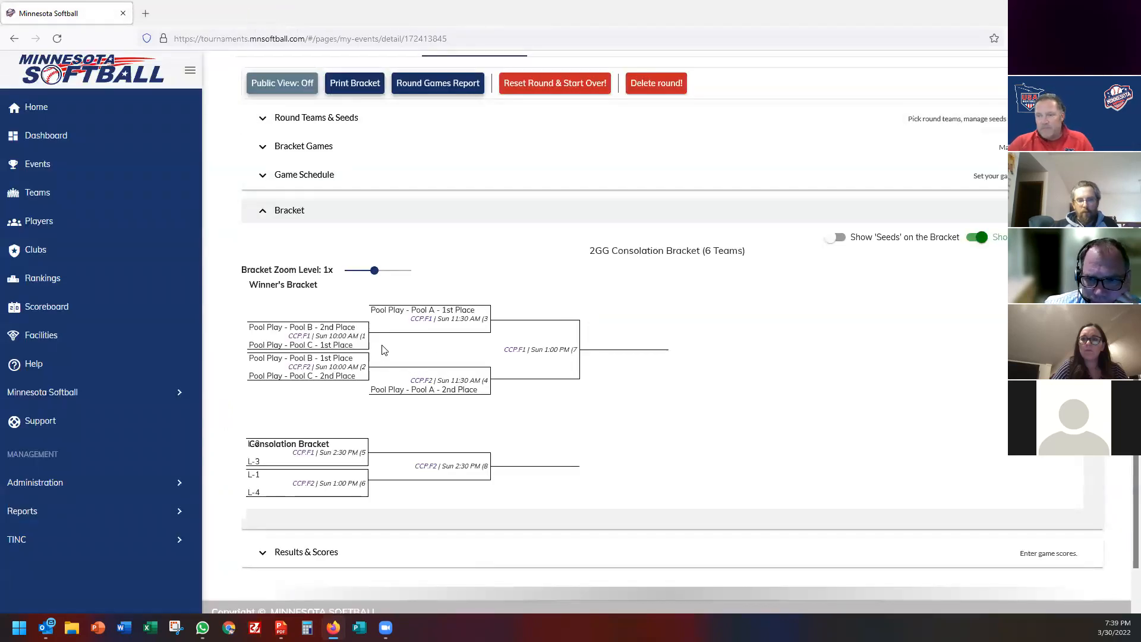
Open Game #1's score entry, then dismiss it without saving any score.
left_click(364, 340)
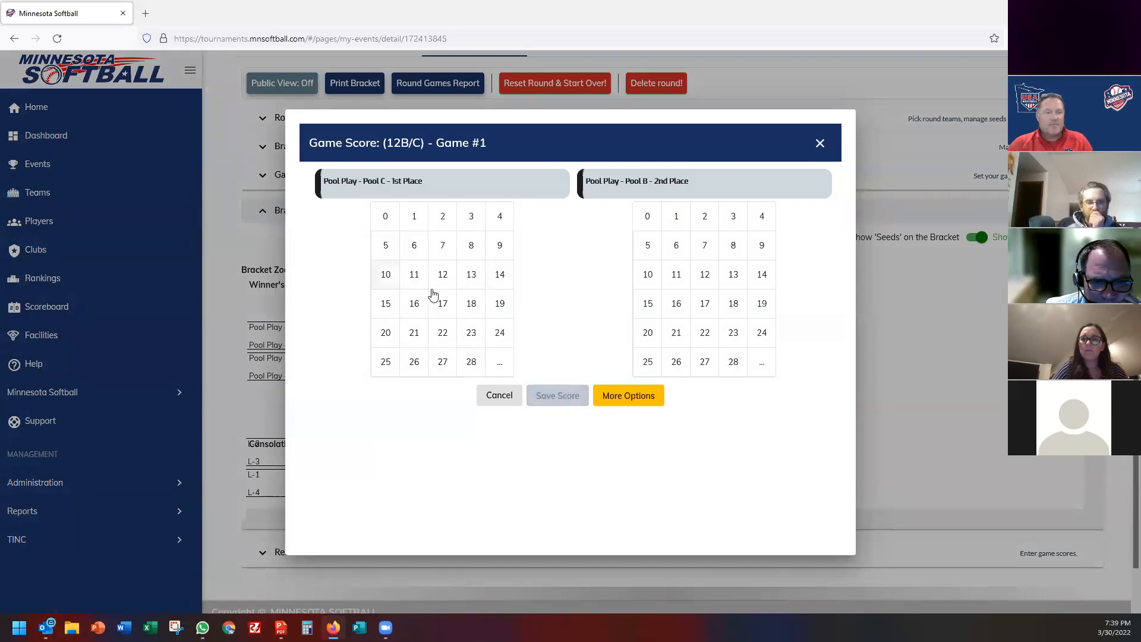
left_click(821, 144)
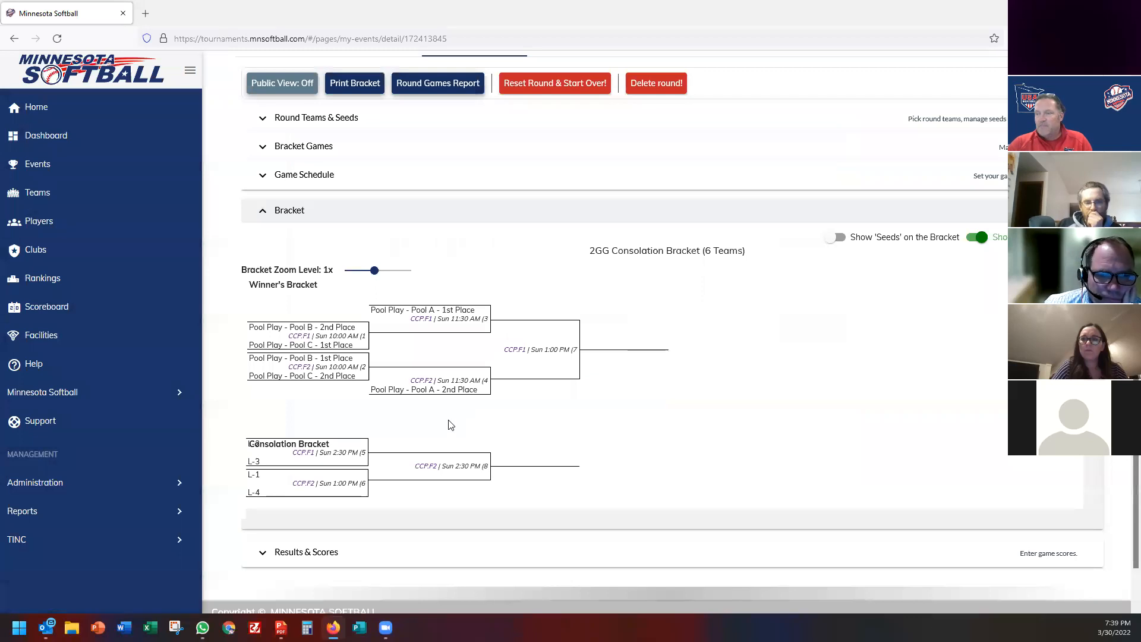
scroll(450, 424, "down", 1)
scroll(448, 419, "up", 5)
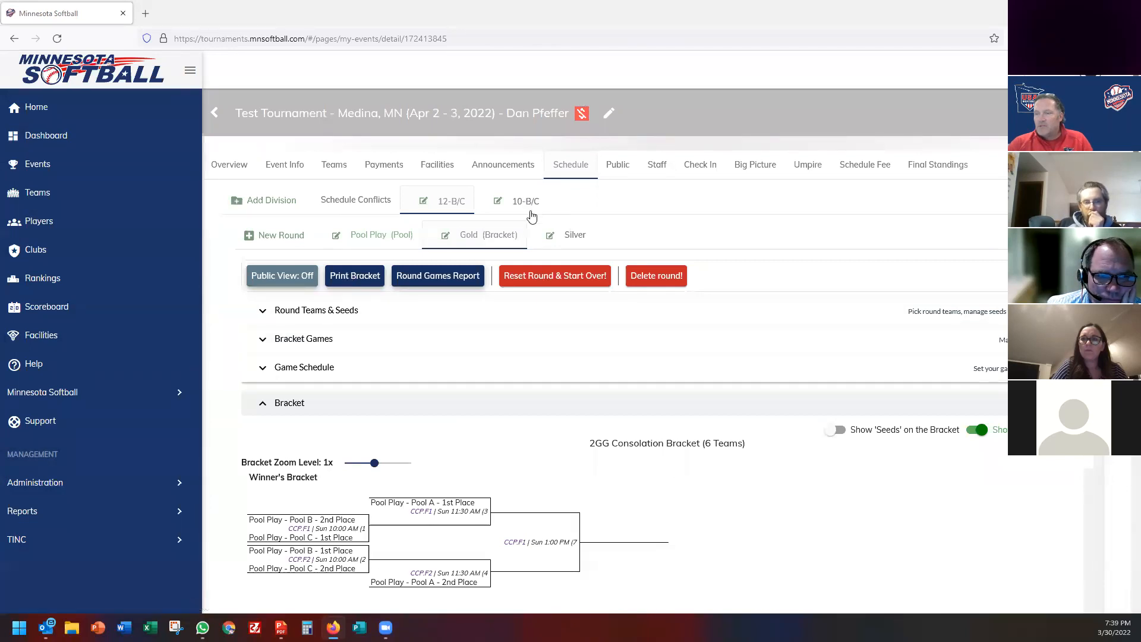
In the Silver round, seed Pool A 3rd, Pool A 4th, Pool B 3rd and Pool C 3rd.
left_click(572, 238)
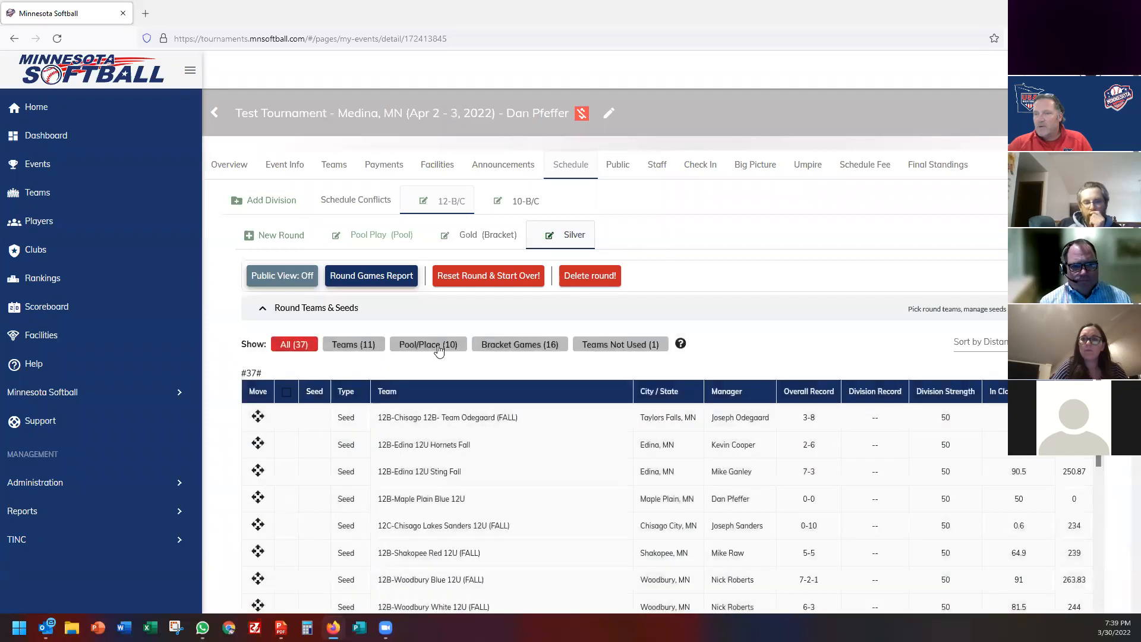
left_click(438, 350)
scroll(343, 379, "down", 3)
left_click(287, 343)
left_click(286, 370)
scroll(288, 410, "down", 2)
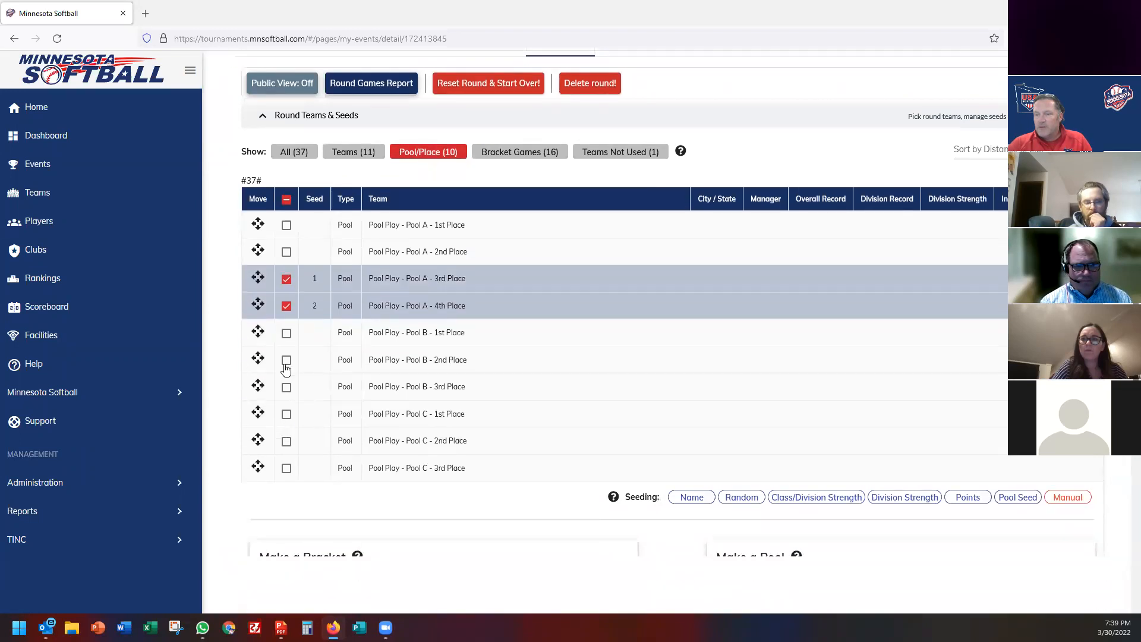
left_click(286, 391)
scroll(296, 412, "down", 2)
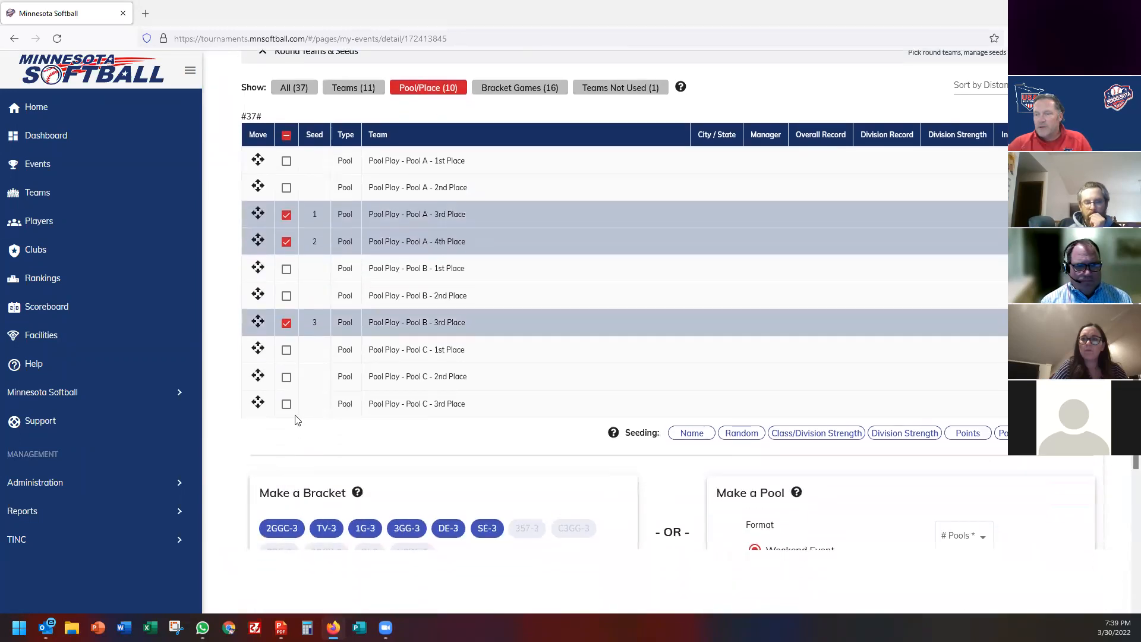
left_click(286, 405)
scroll(532, 439, "down", 2)
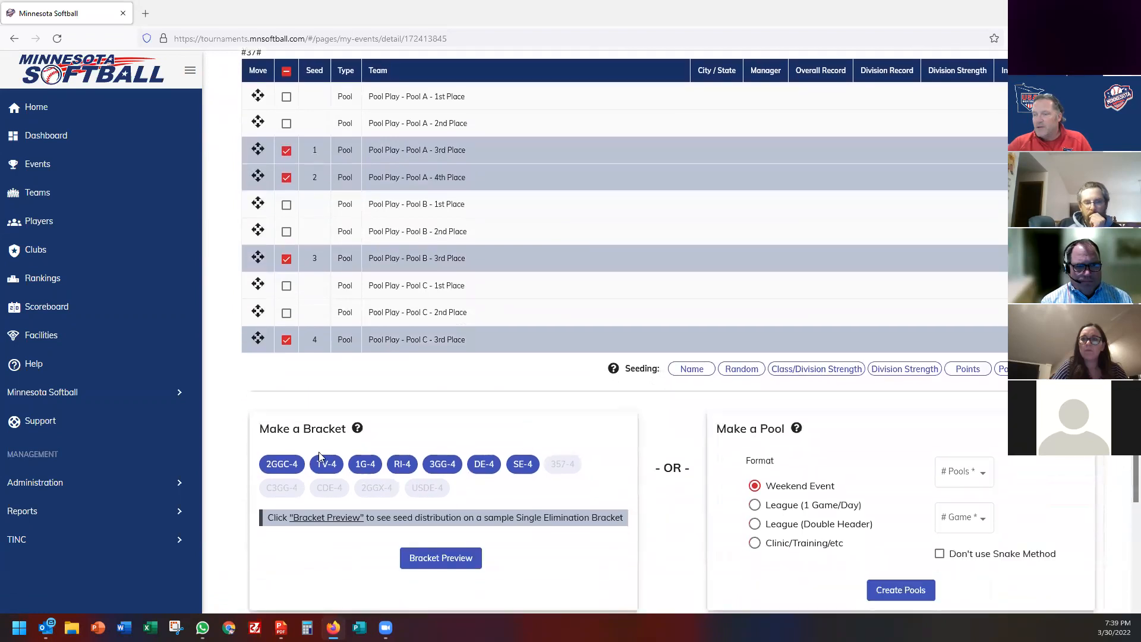
Build a four-team 2GGC-4 consolation bracket and confirm the matchups.
left_click(283, 464)
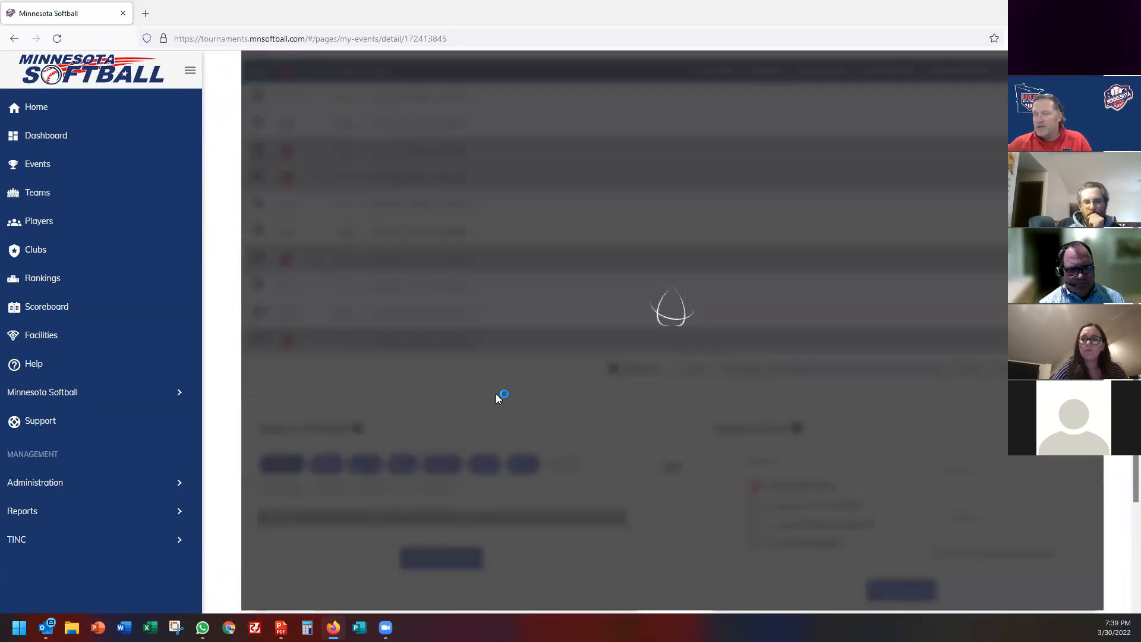
scroll(498, 398, "down", 3)
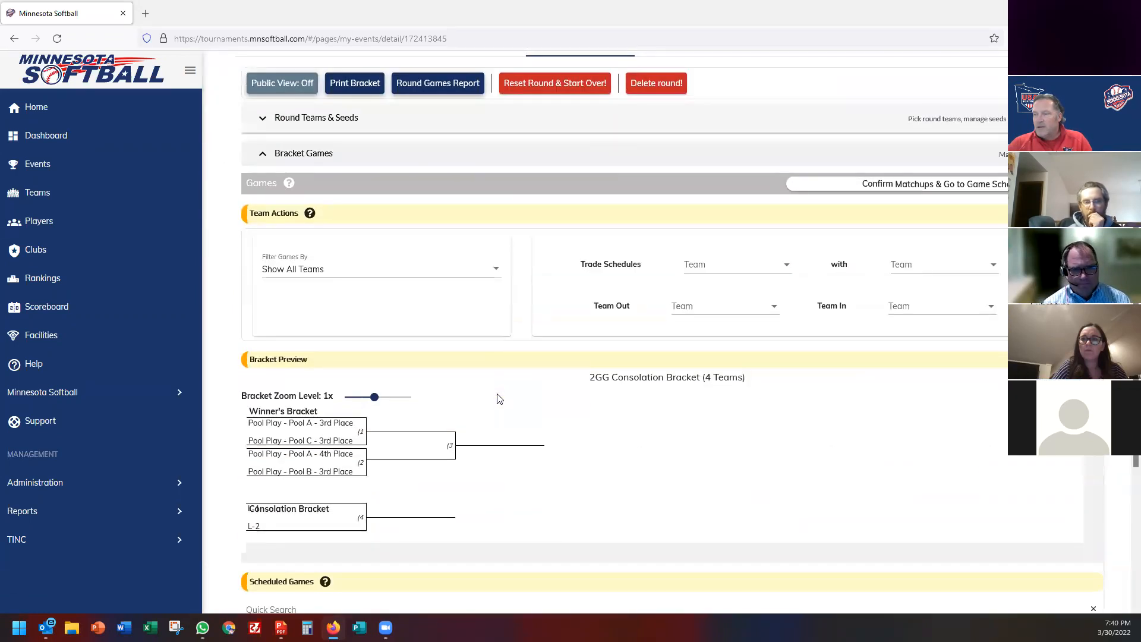
scroll(497, 395, "down", 1)
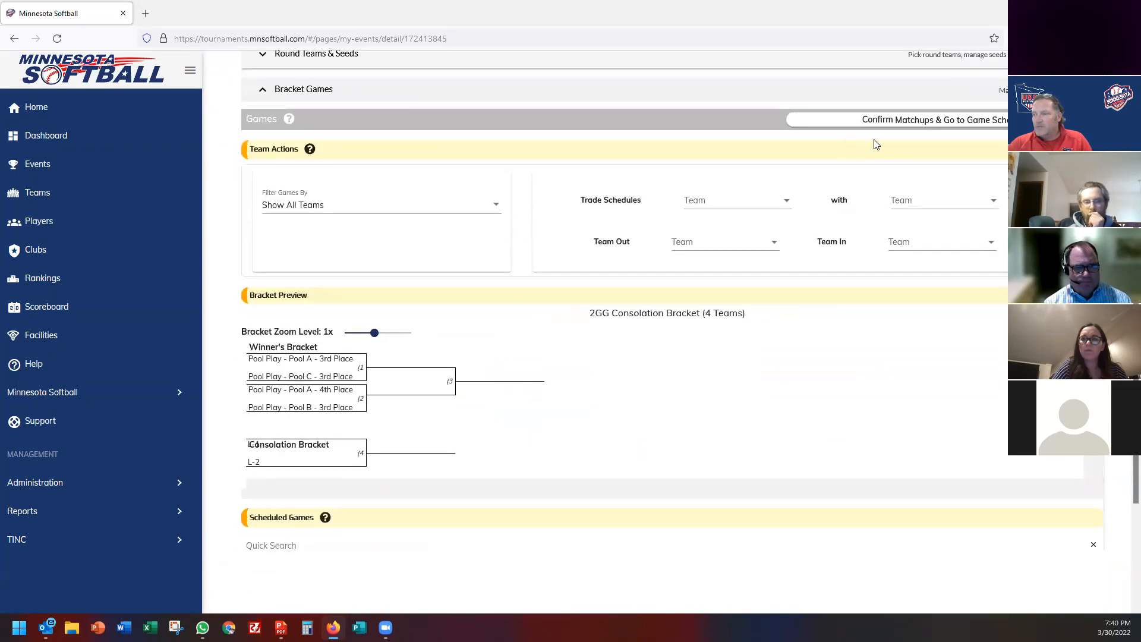
left_click(893, 122)
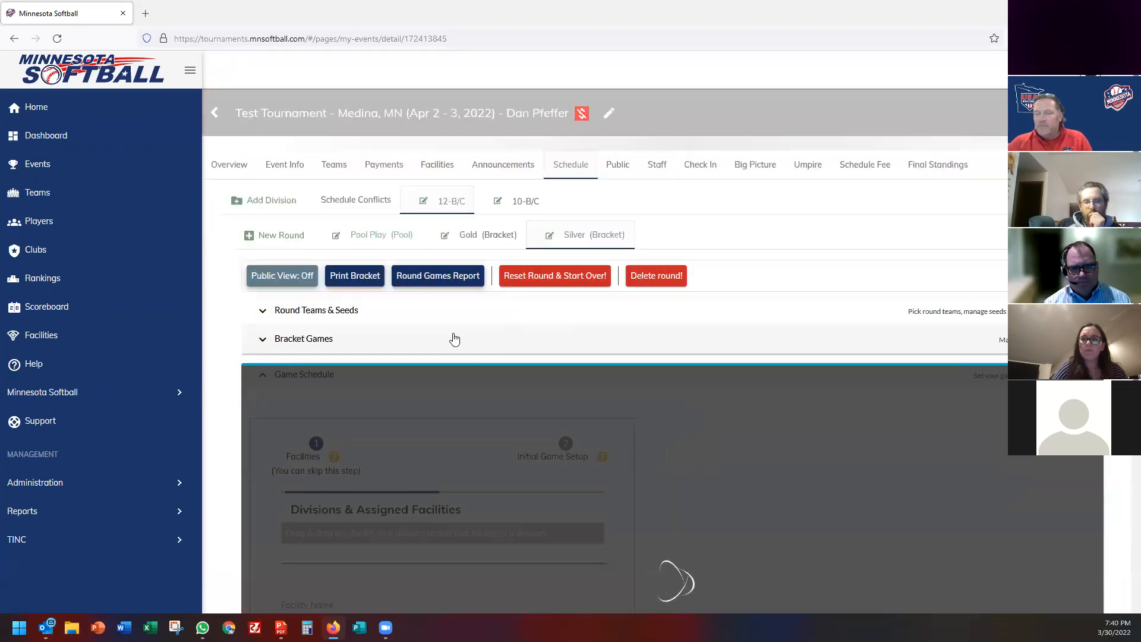
Skip facilities to the Silver game setup and set the number of fields to 4.
scroll(457, 382, "down", 1)
scroll(457, 382, "down", 3)
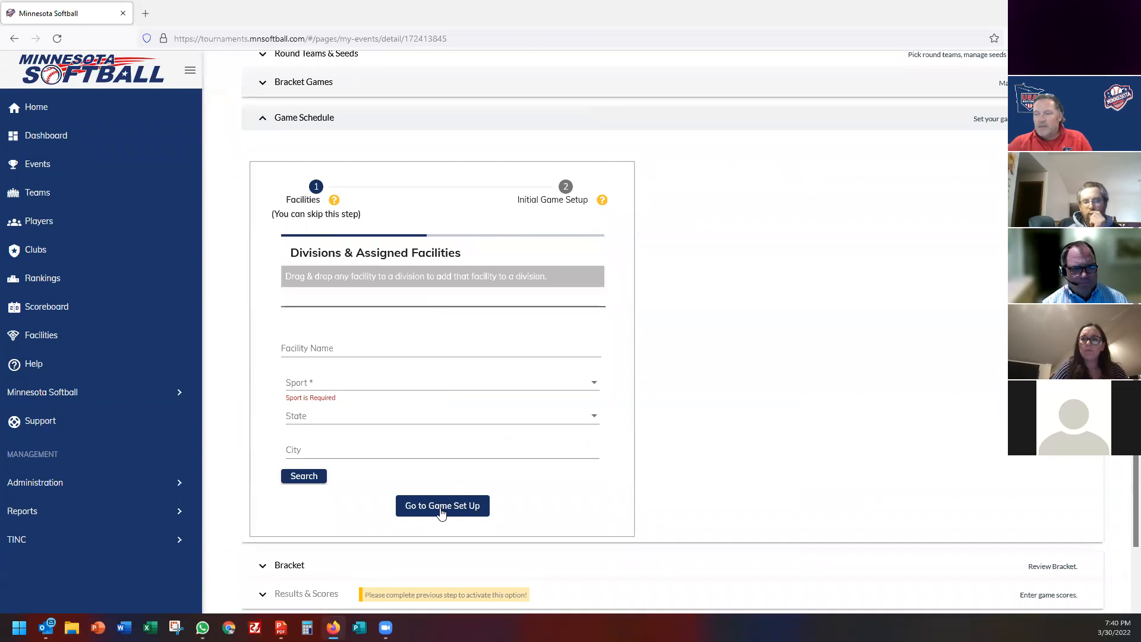
left_click(442, 507)
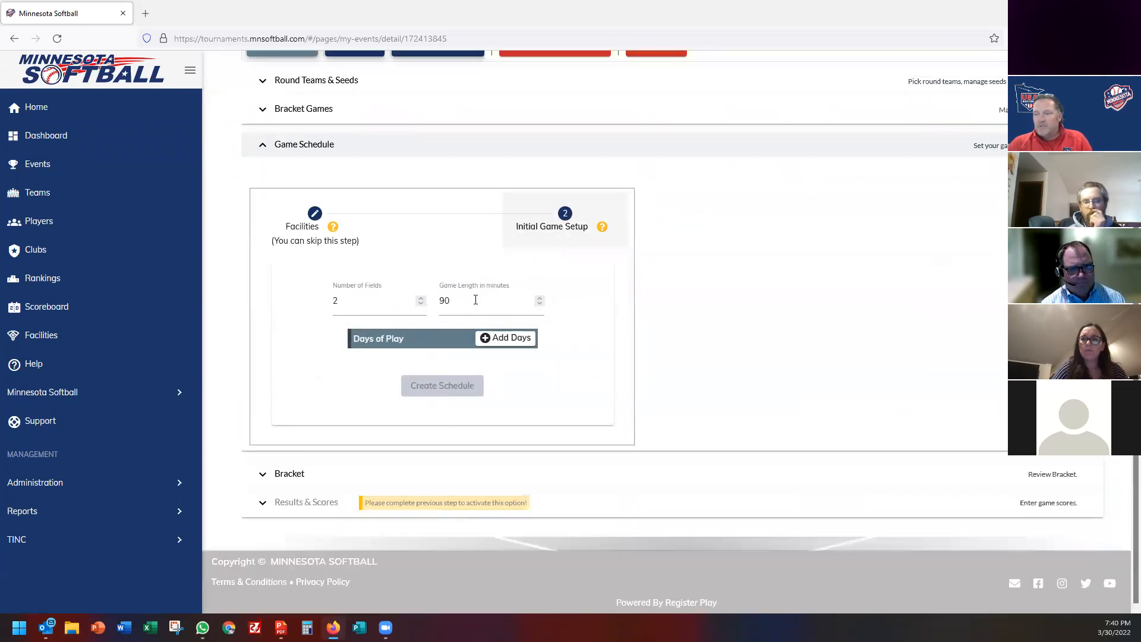
double_click(421, 300)
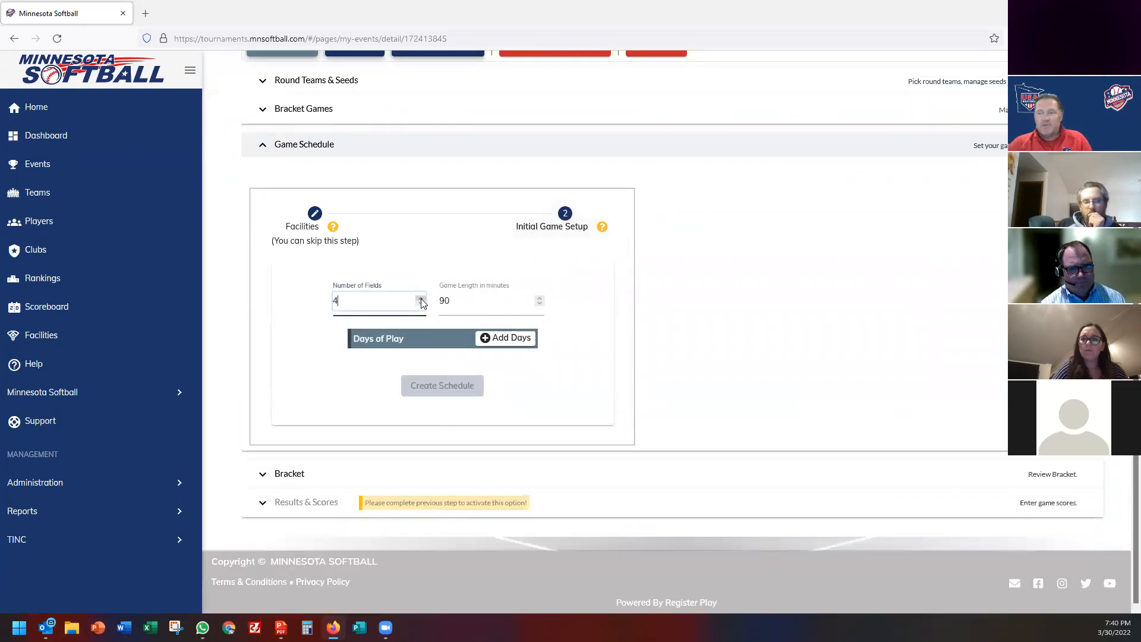
Add a Sunday April 3 play day starting 10:00 AM and create the schedule.
left_click(532, 340)
left_click(463, 367)
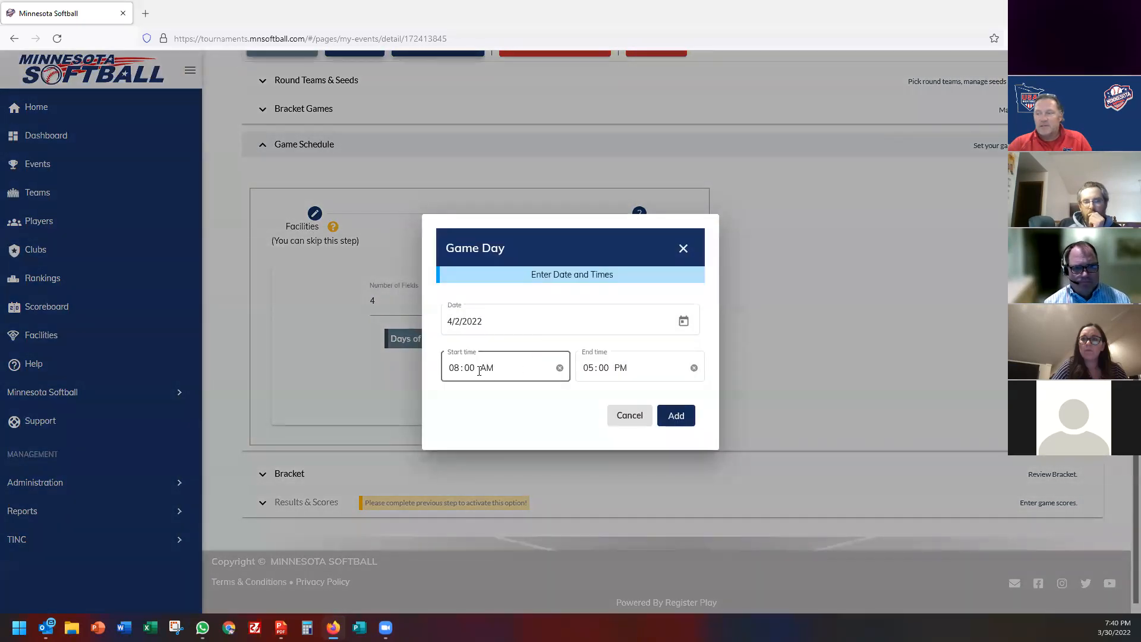
type("10")
left_click(683, 321)
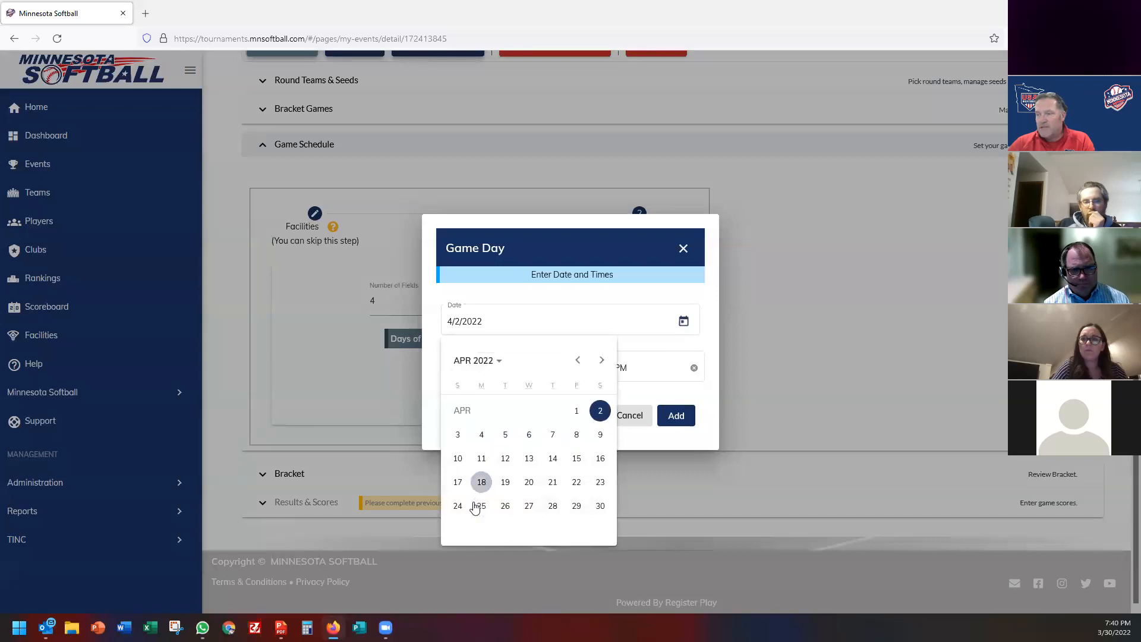
left_click(458, 434)
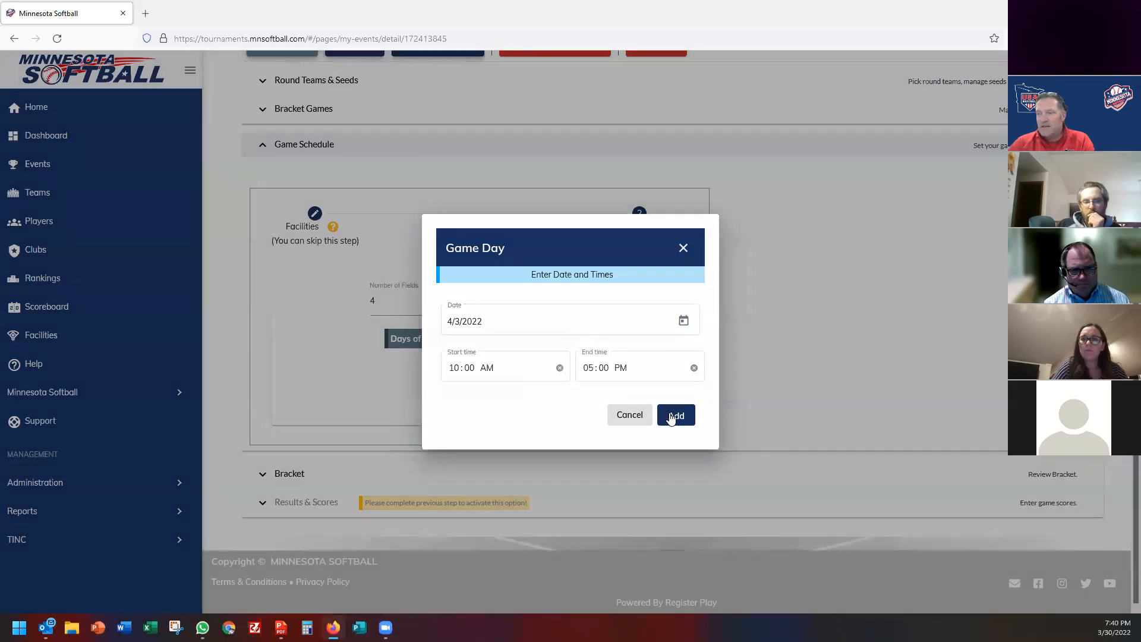
left_click(672, 416)
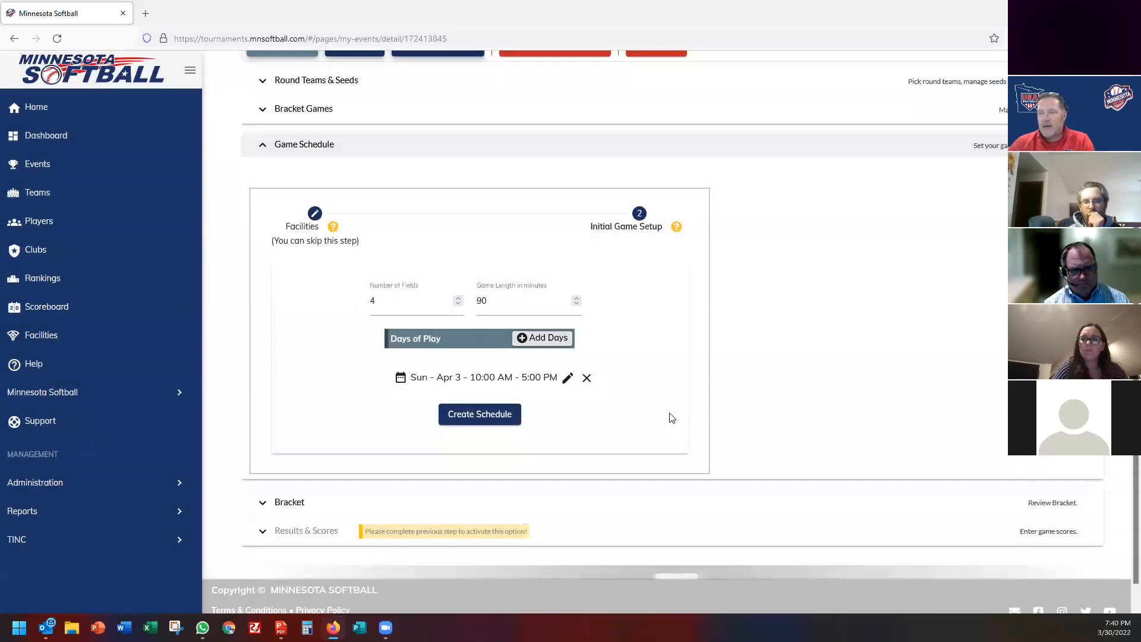
left_click(483, 416)
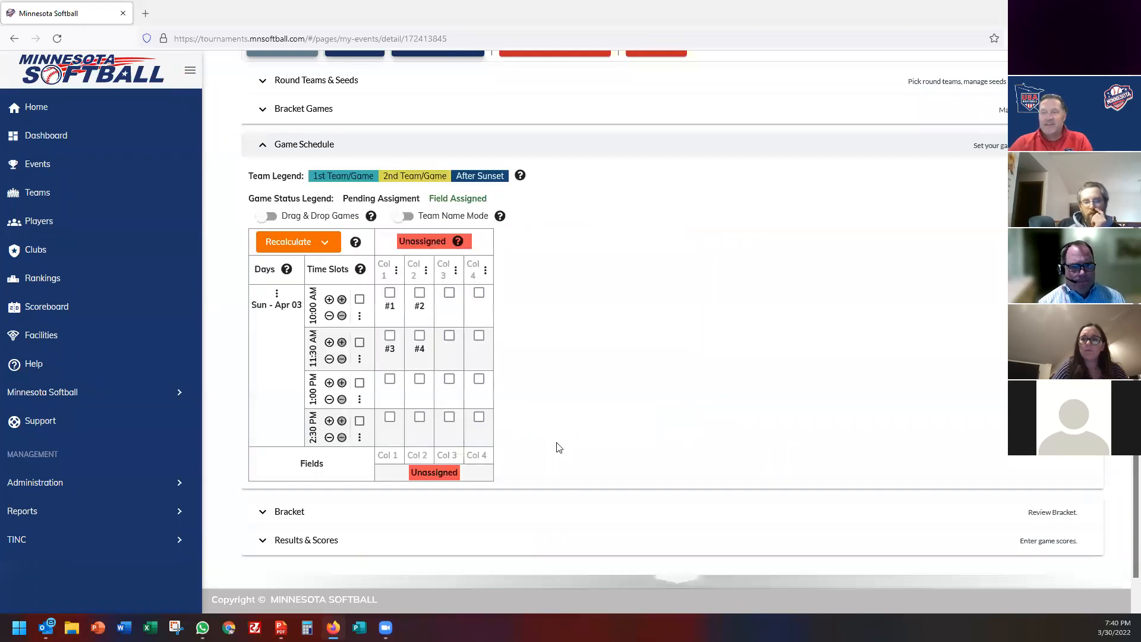
Give the two Silver columns Field 1 and Field 2, then switch them to Field 3 and Lions.
left_click(397, 271)
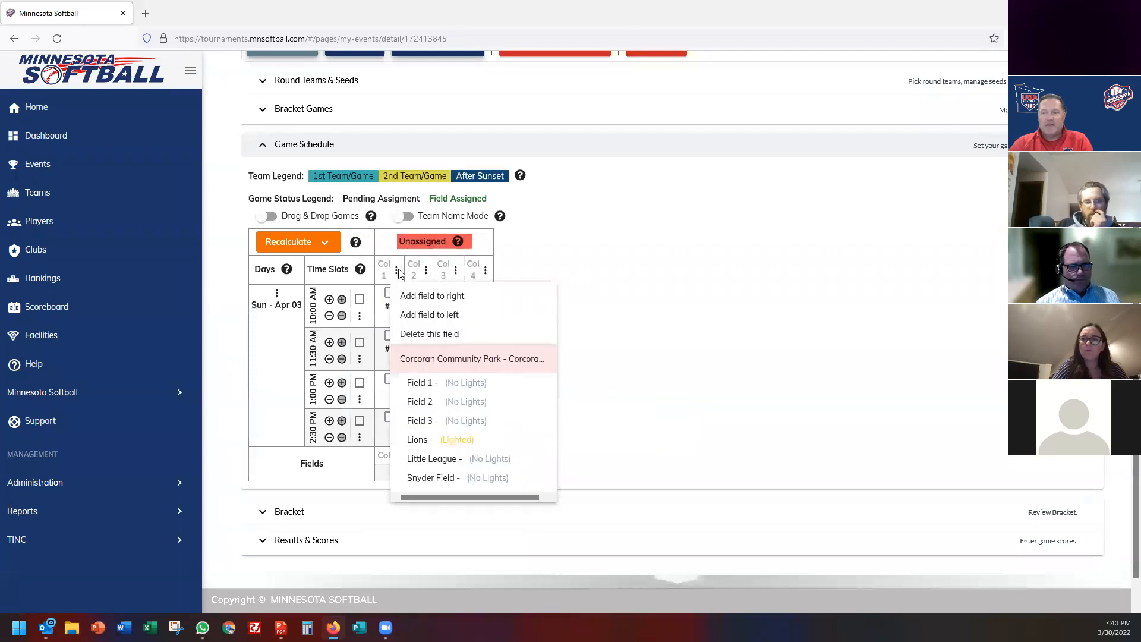
left_click(433, 386)
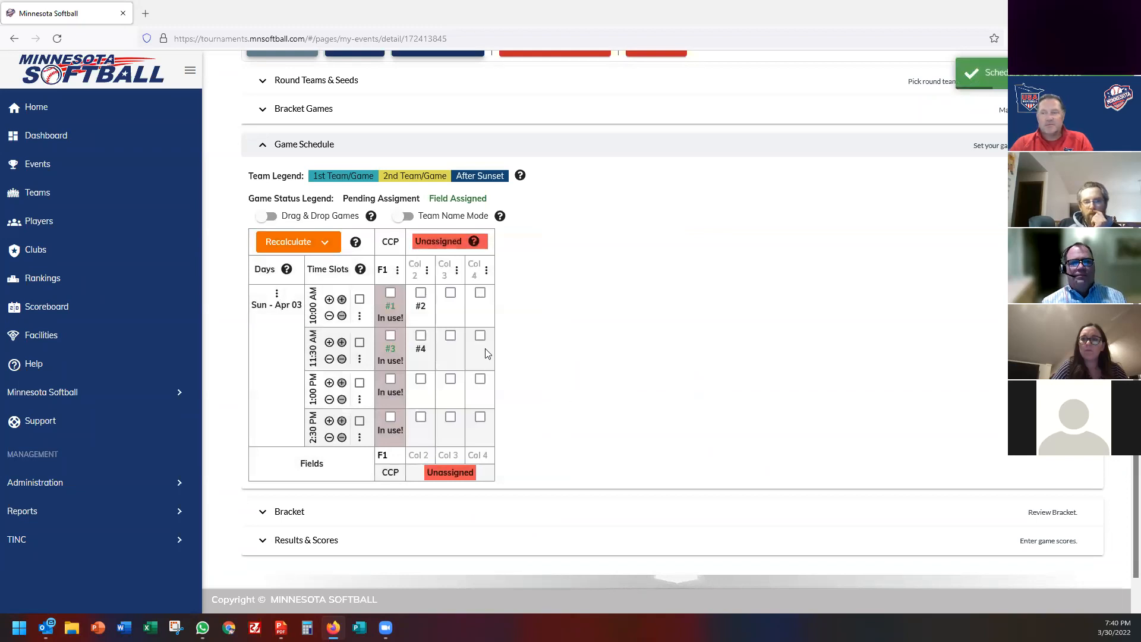
left_click(397, 271)
left_click(450, 402)
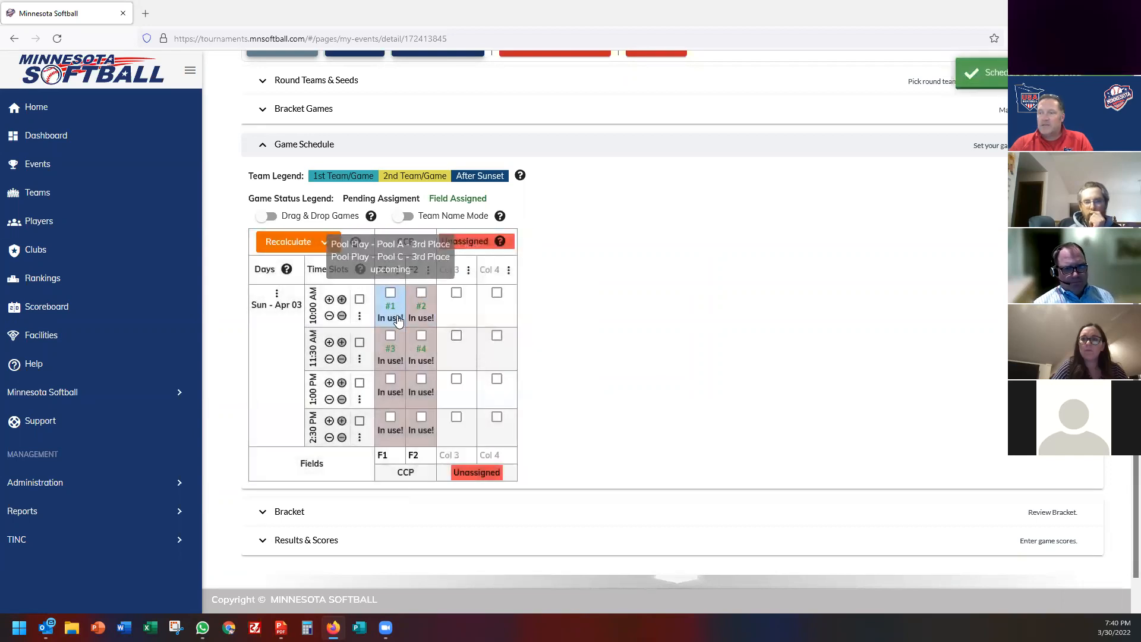
left_click(397, 270)
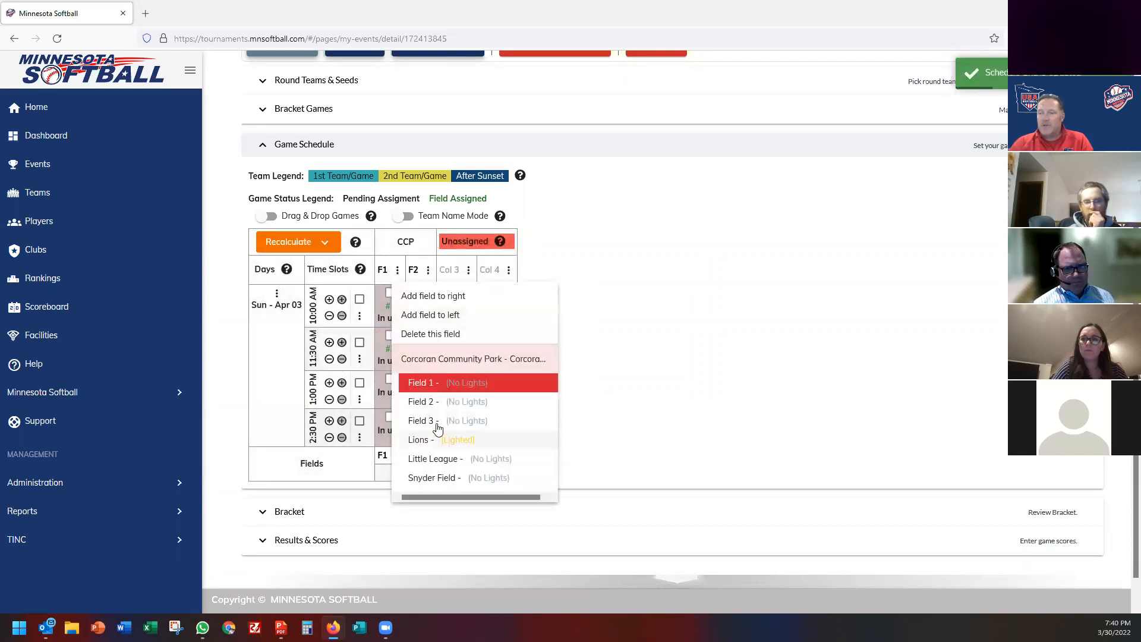
left_click(437, 423)
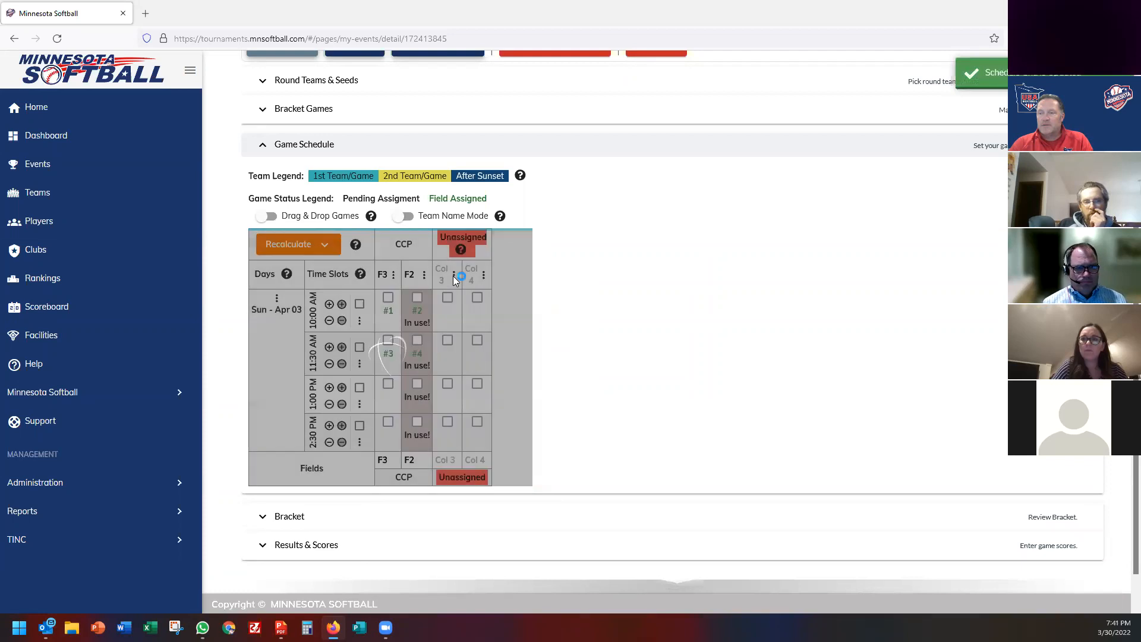
left_click(424, 274)
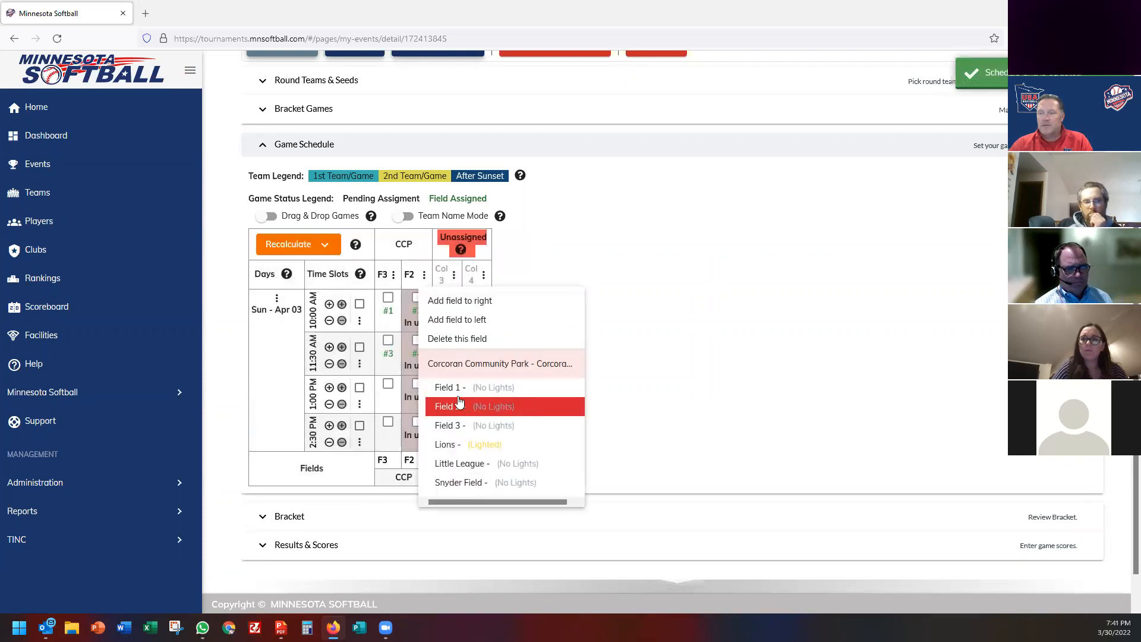
left_click(458, 443)
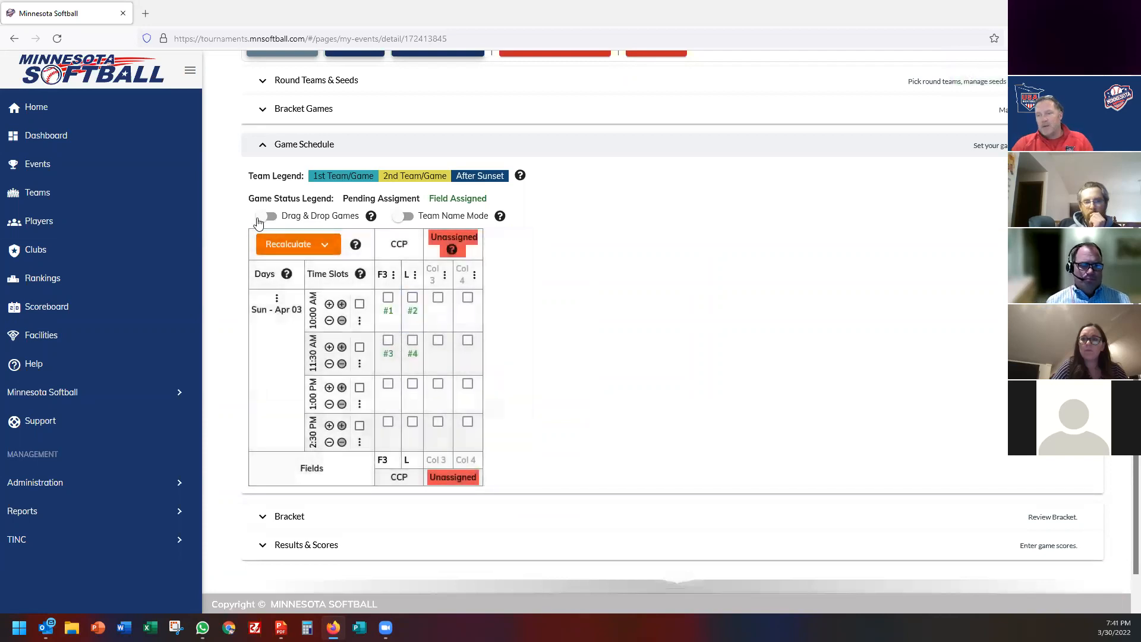
left_click_drag(394, 340, 389, 401)
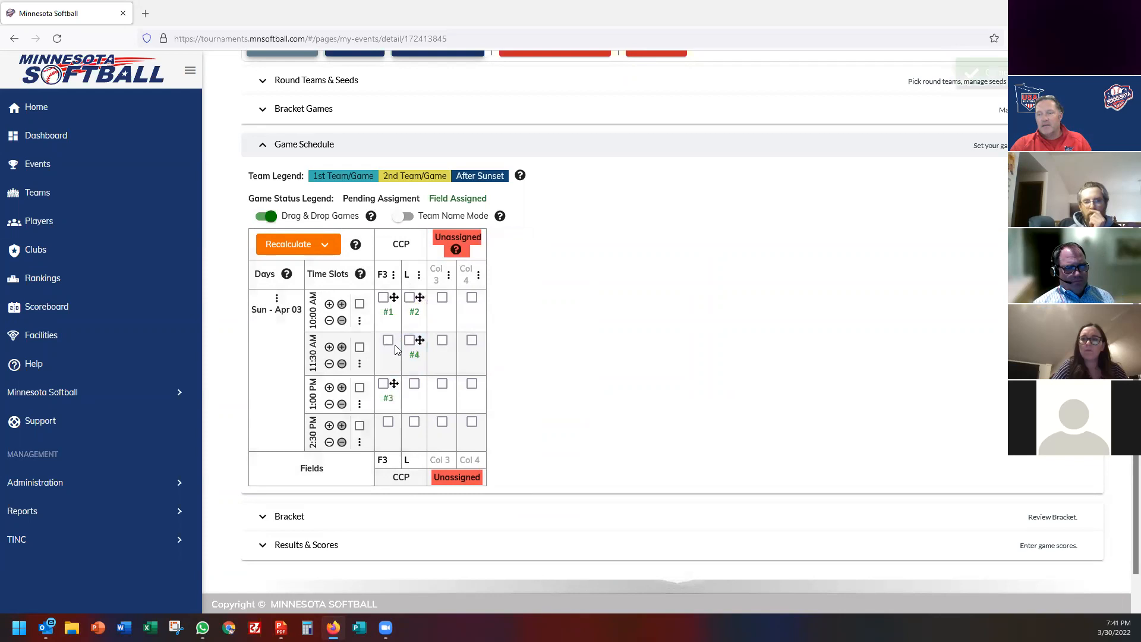
left_click_drag(420, 340, 418, 410)
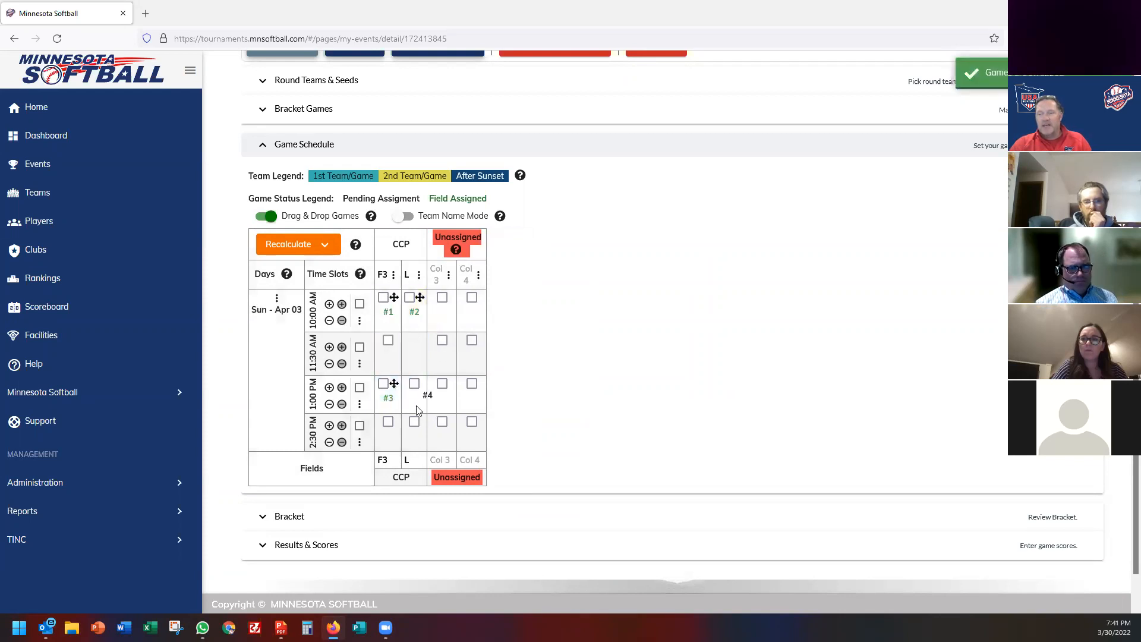
left_click_drag(421, 297, 389, 352)
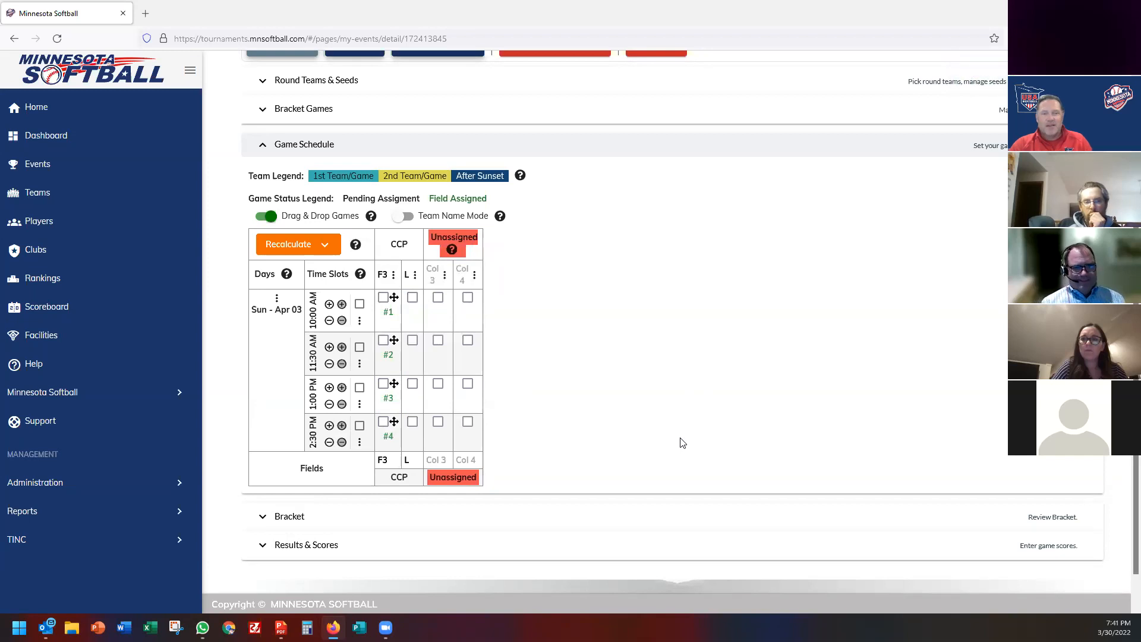
left_click(402, 217)
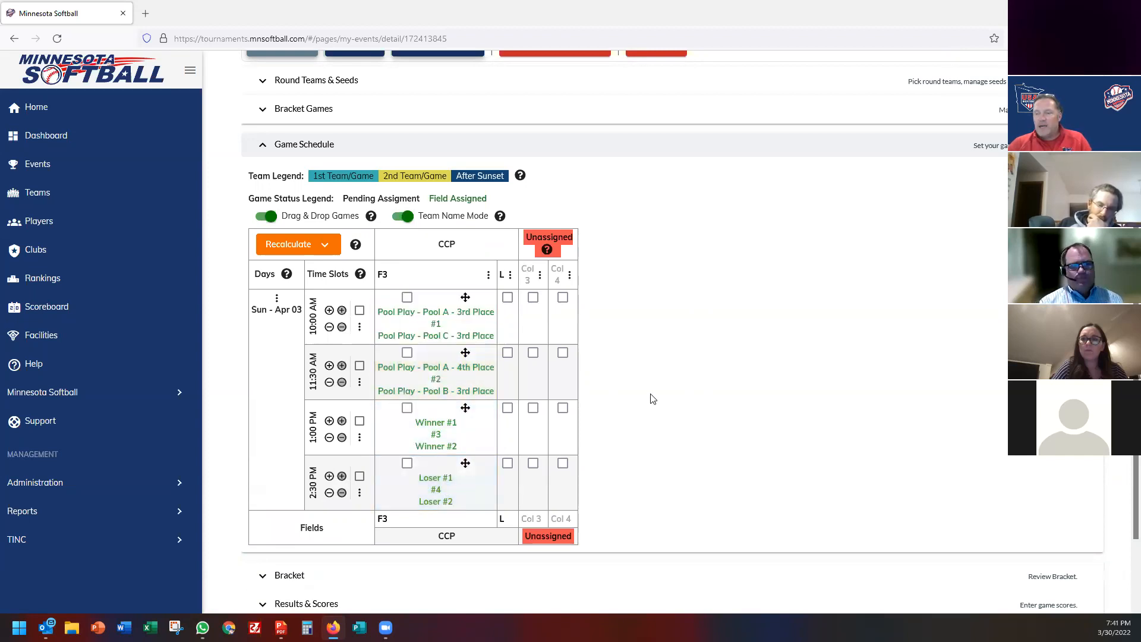
scroll(653, 399, "down", 2)
scroll(652, 398, "up", 5)
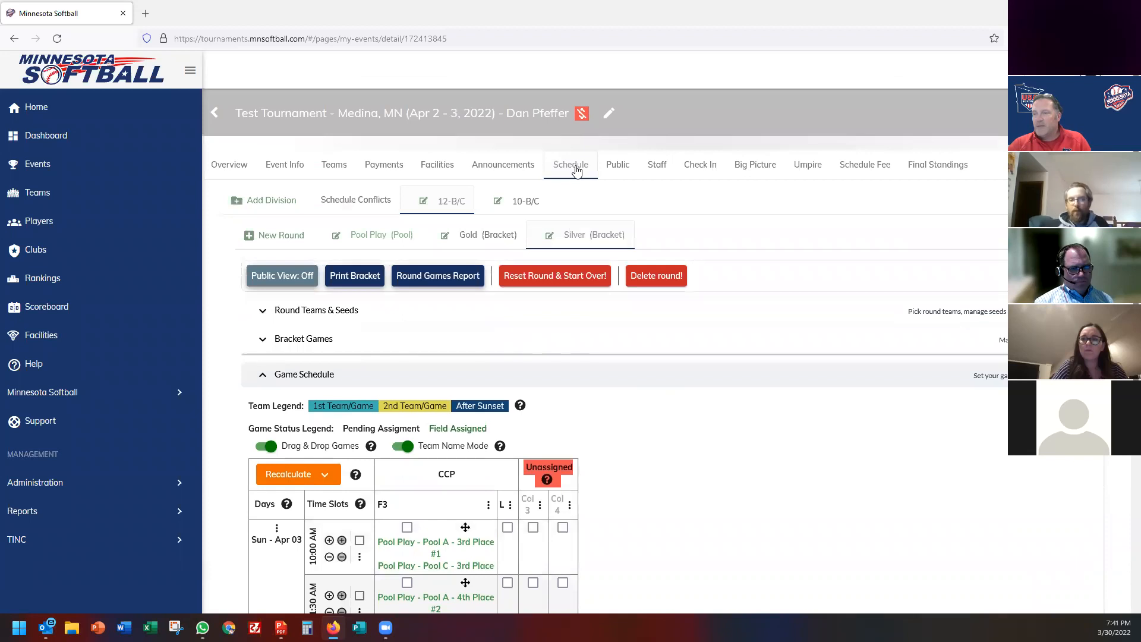
Look at the Pool Play and Gold rounds, return to Pool Play, and collapse Results & Scores.
left_click(378, 237)
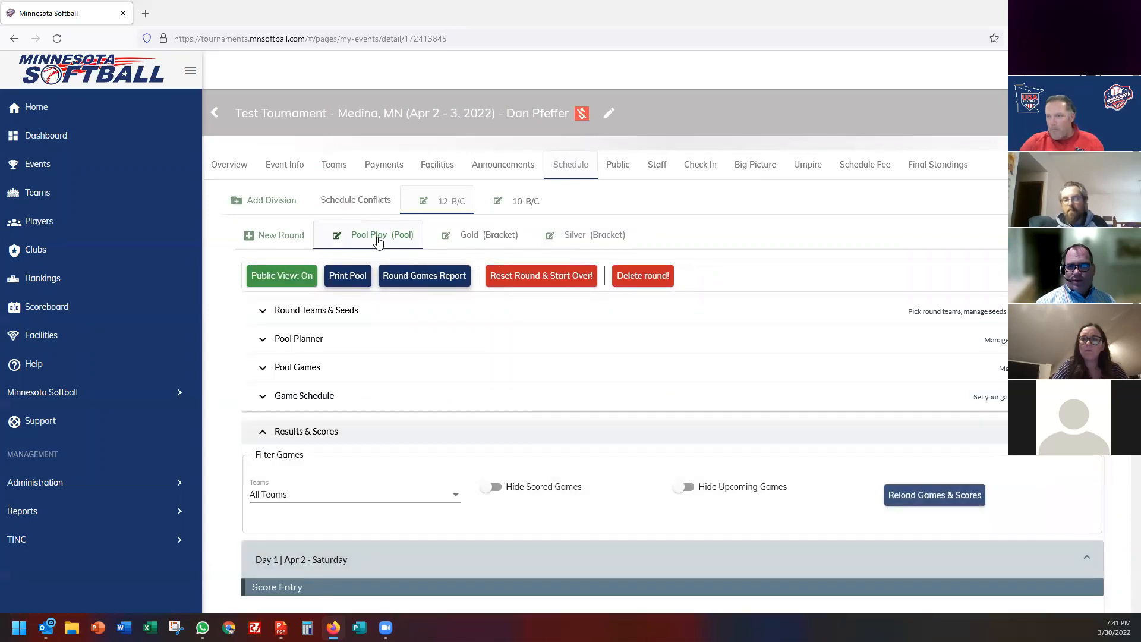
left_click(486, 236)
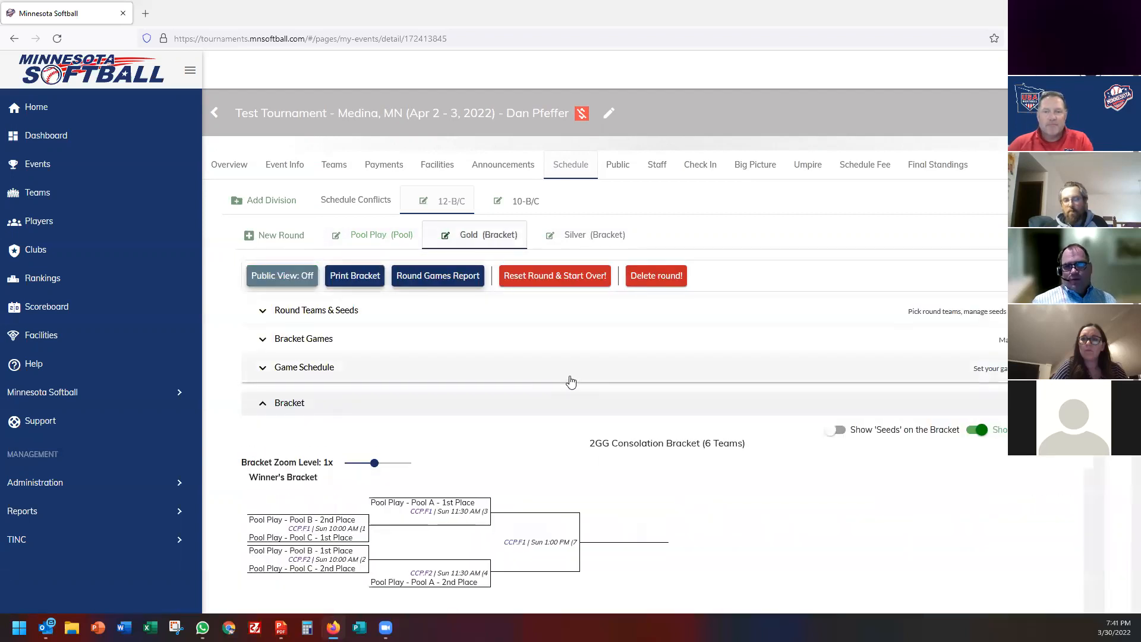
scroll(570, 383, "down", 4)
scroll(570, 381, "up", 4)
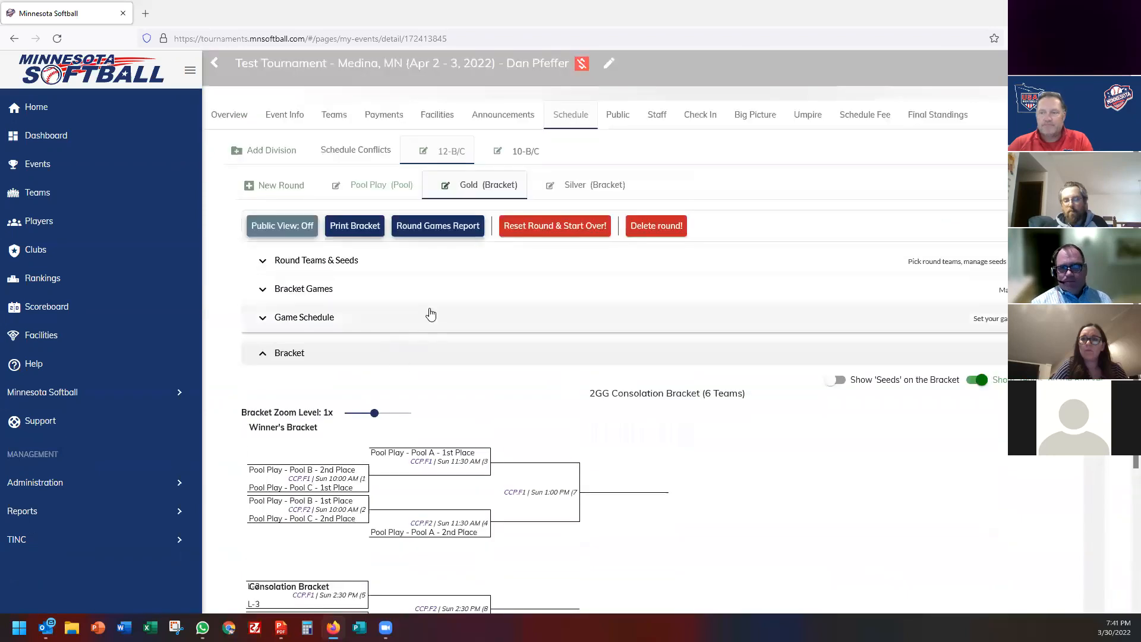
left_click(373, 239)
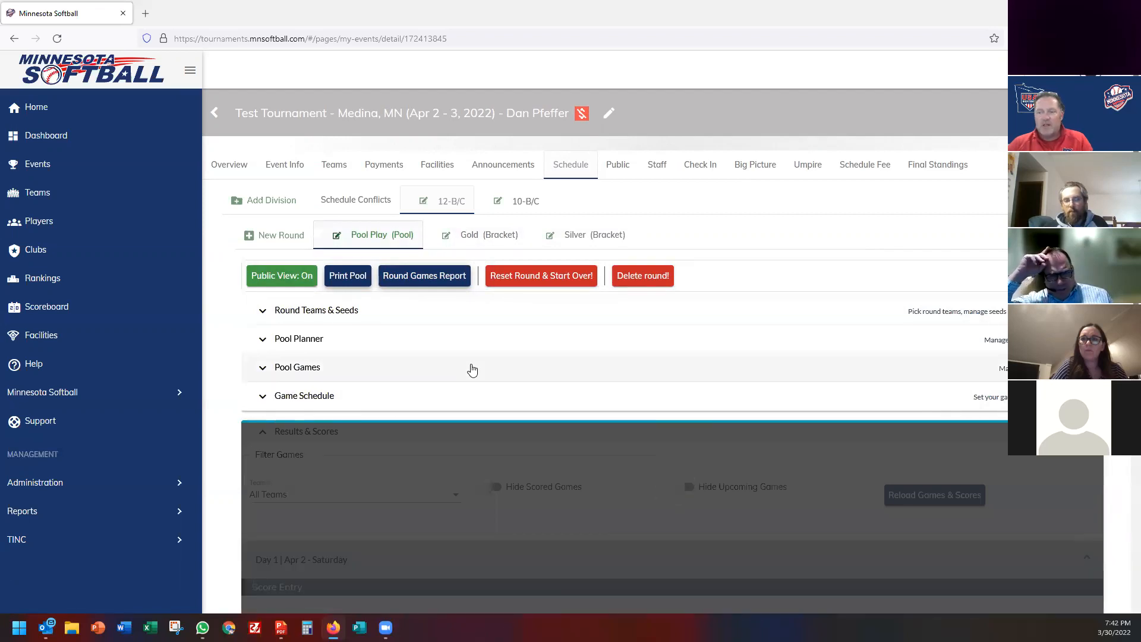
scroll(473, 370, "down", 5)
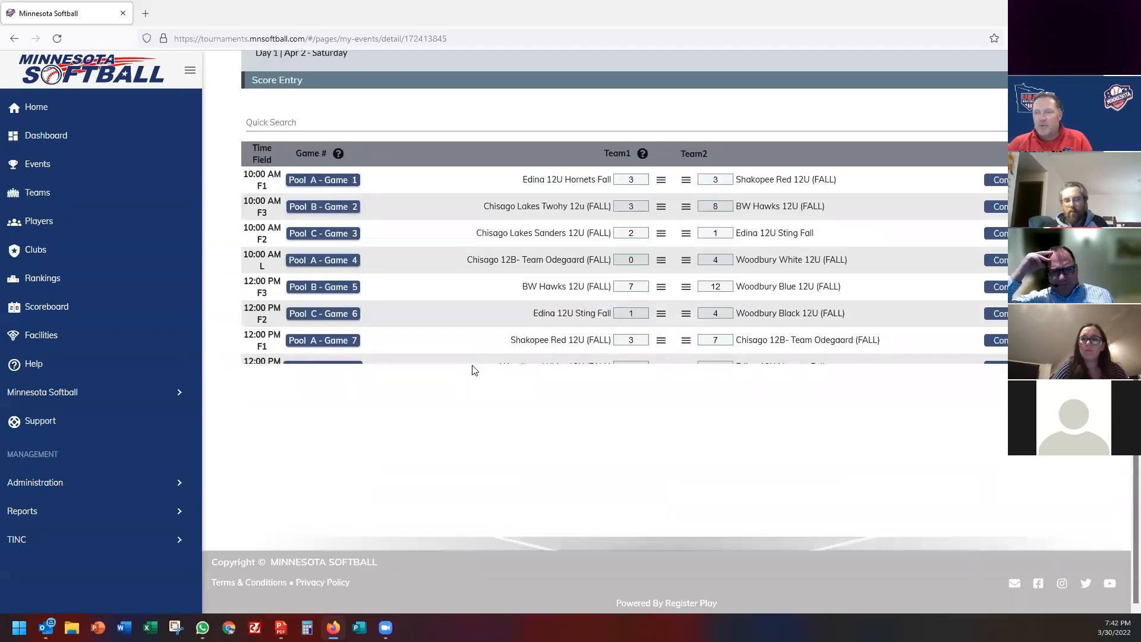
scroll(553, 345, "up", 3)
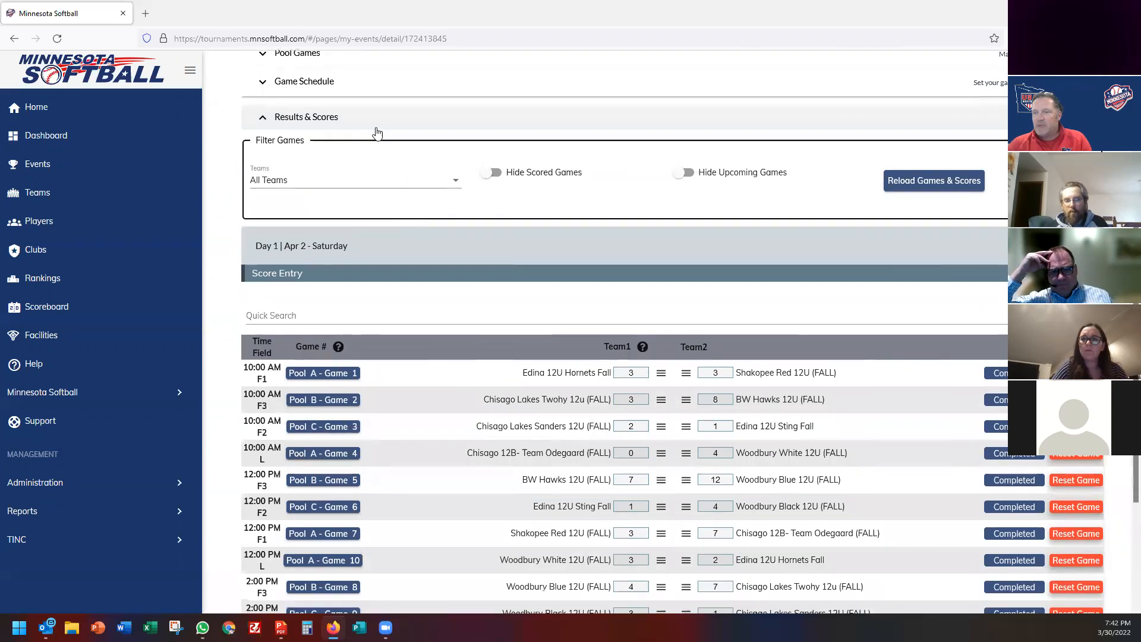
left_click(371, 121)
Expand the pool standings and lock Pool A's results to advance its teams.
left_click(348, 454)
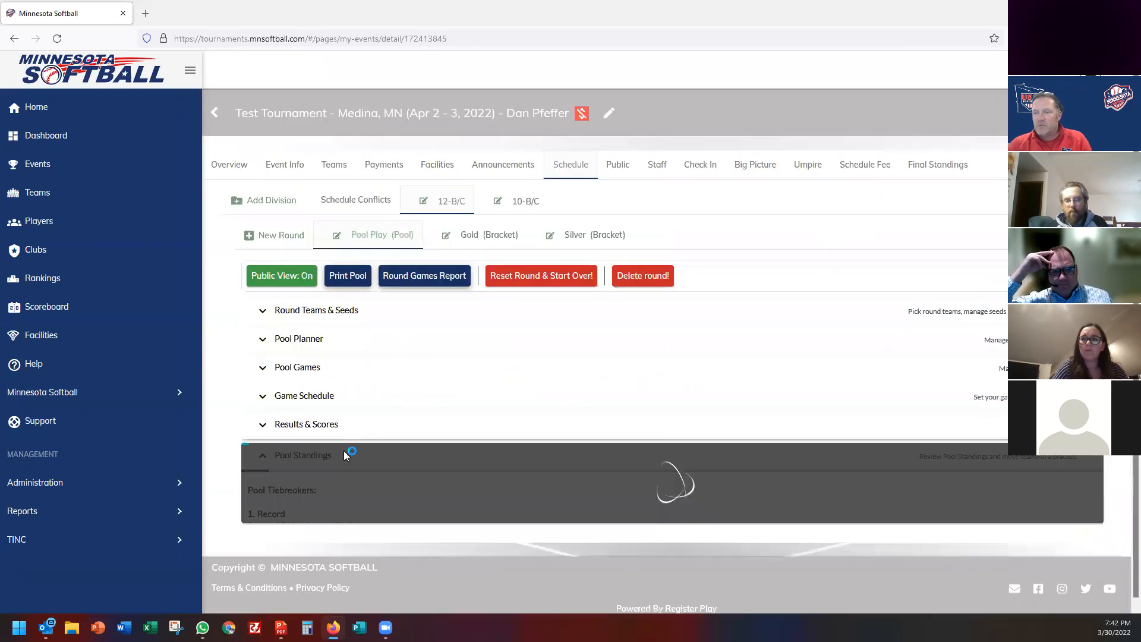
scroll(476, 375, "down", 5)
scroll(479, 369, "down", 1)
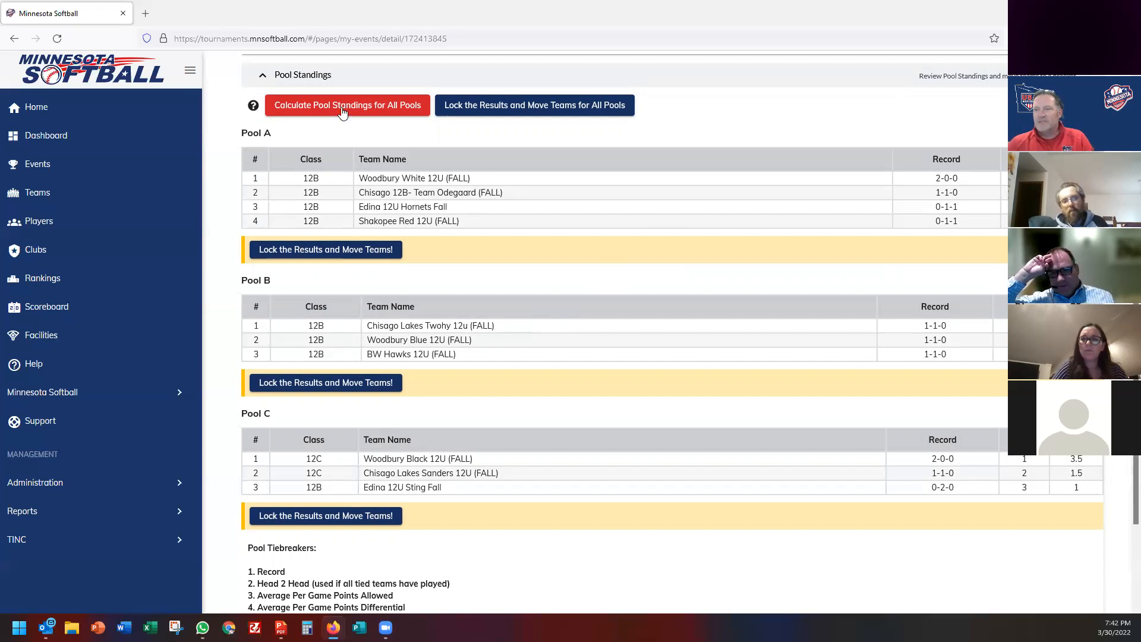
left_click(285, 251)
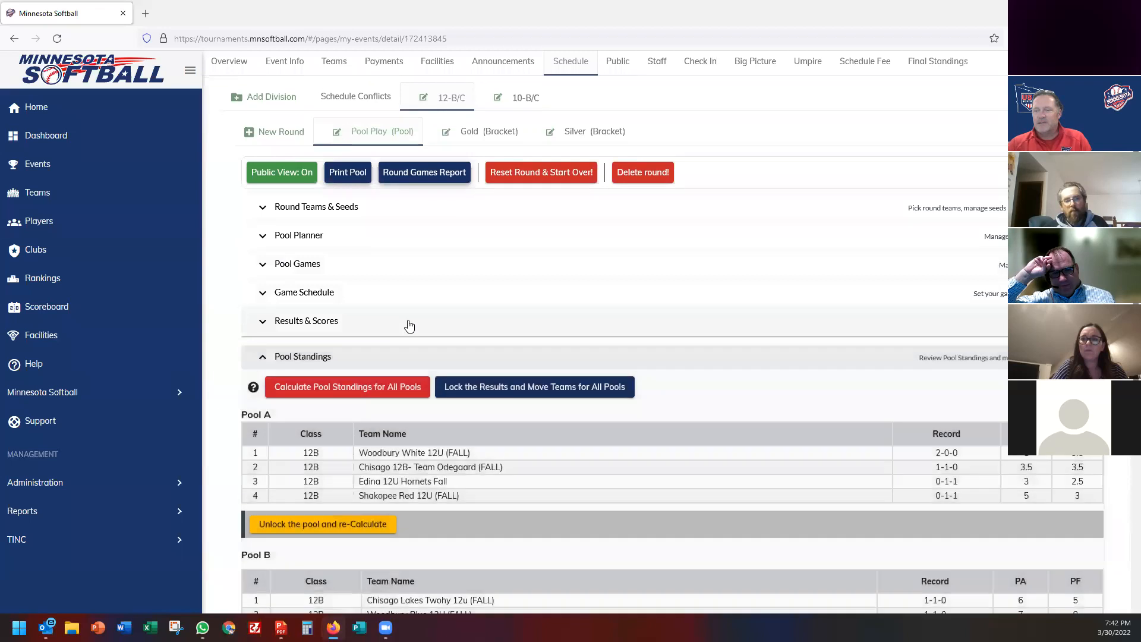
Calculate and lock standings for all pools, then open the Gold bracket round.
scroll(408, 321, "down", 5)
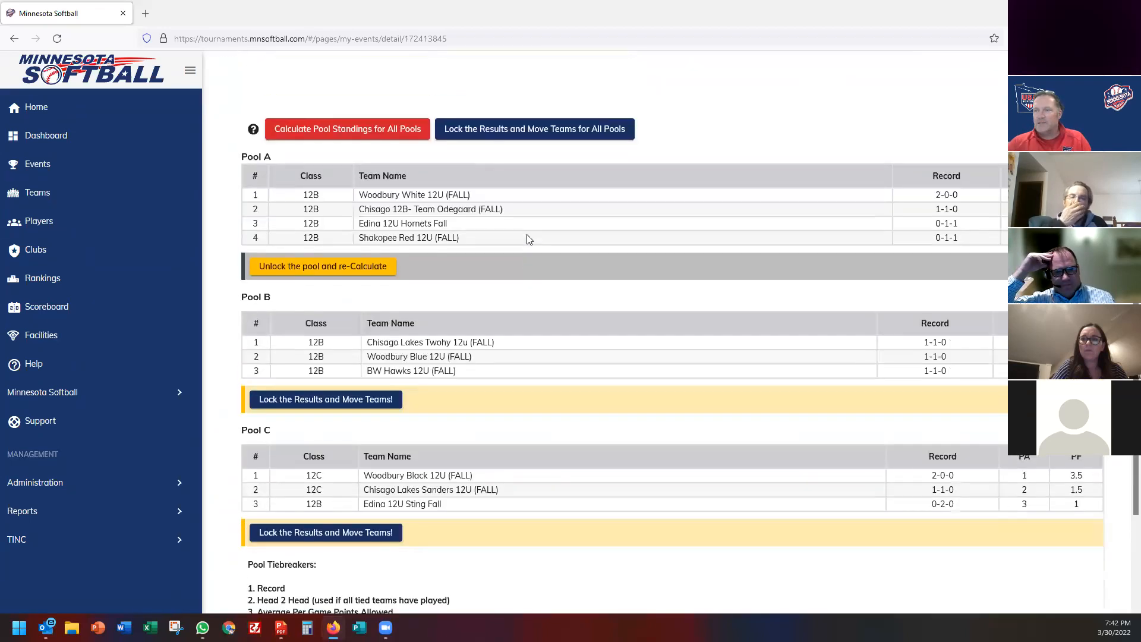
left_click(319, 132)
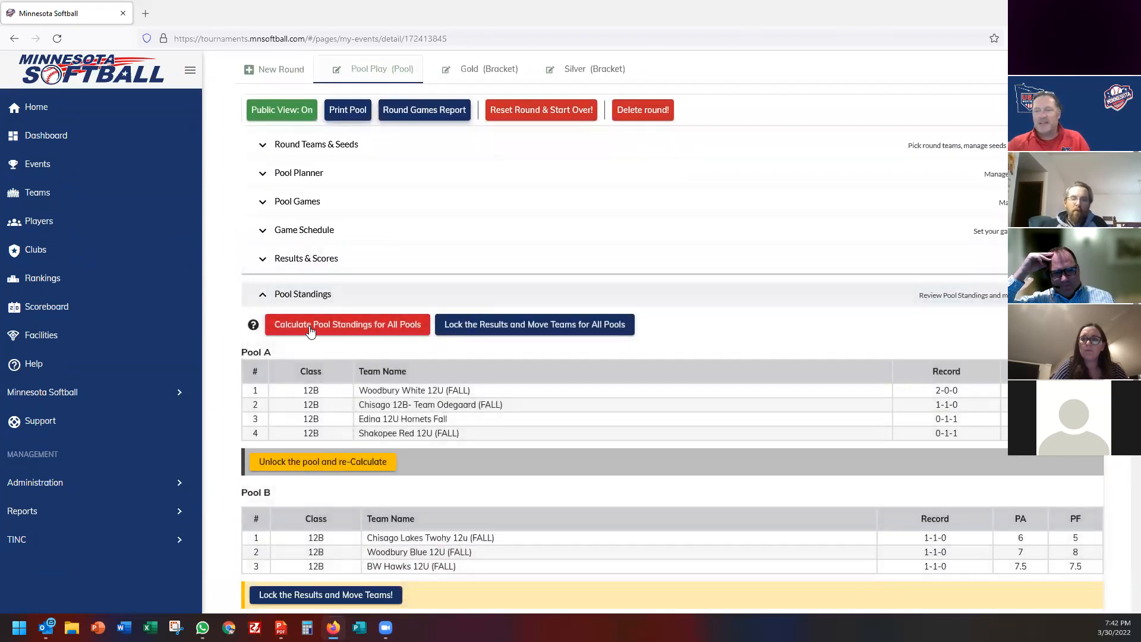
left_click(523, 325)
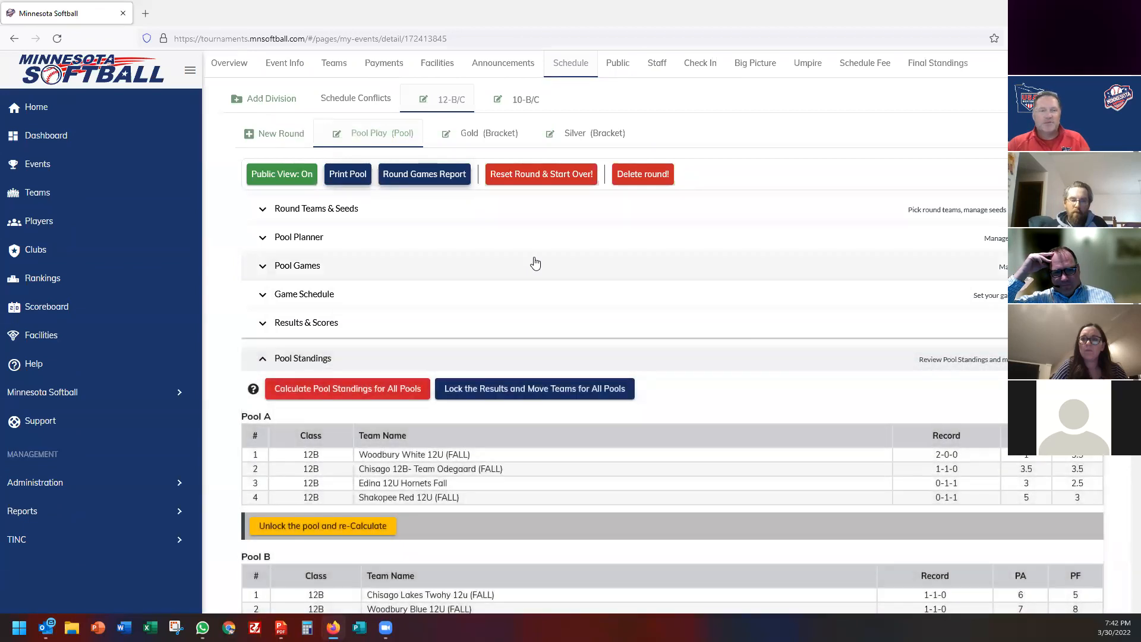
left_click(475, 133)
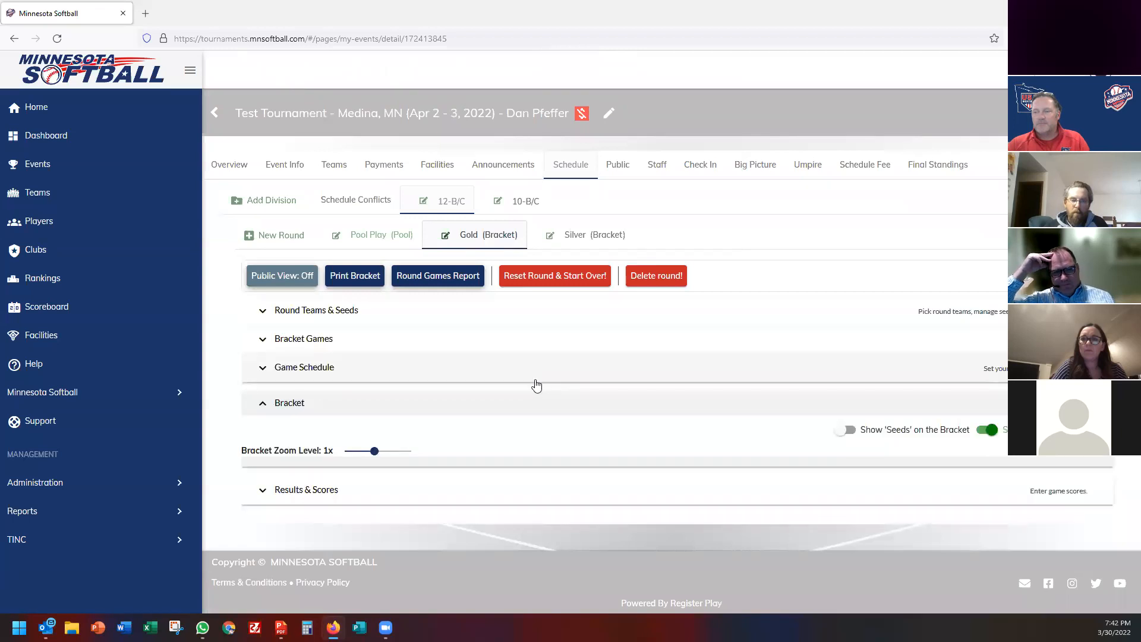
Make the Gold bracket round schedule public and confirm the release.
scroll(349, 415, "down", 4)
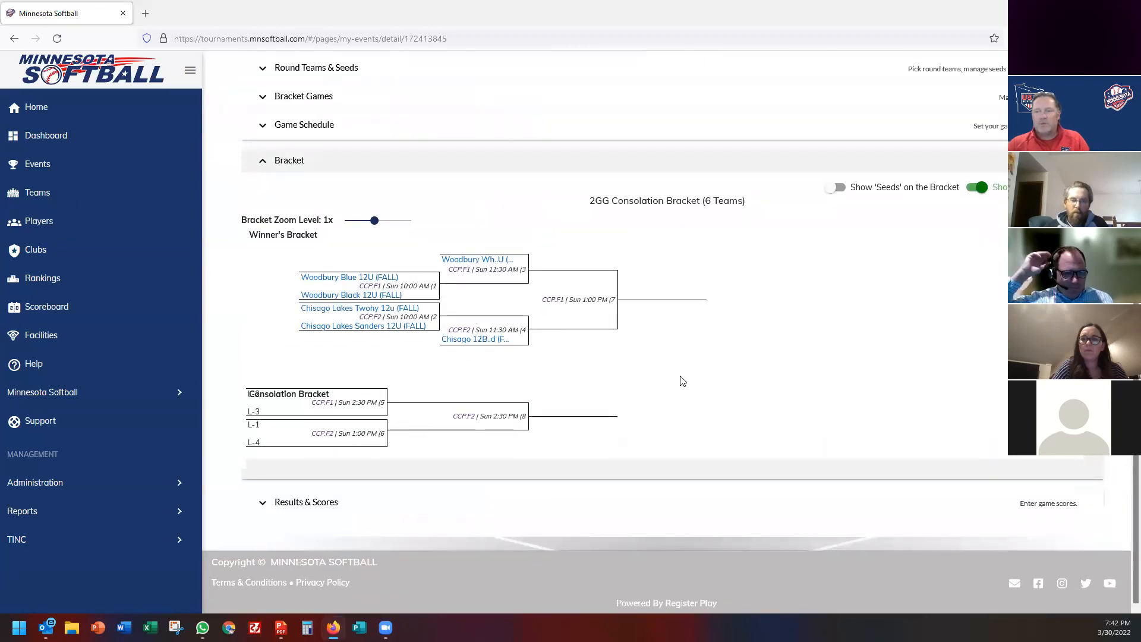
scroll(680, 377, "up", 3)
left_click(286, 231)
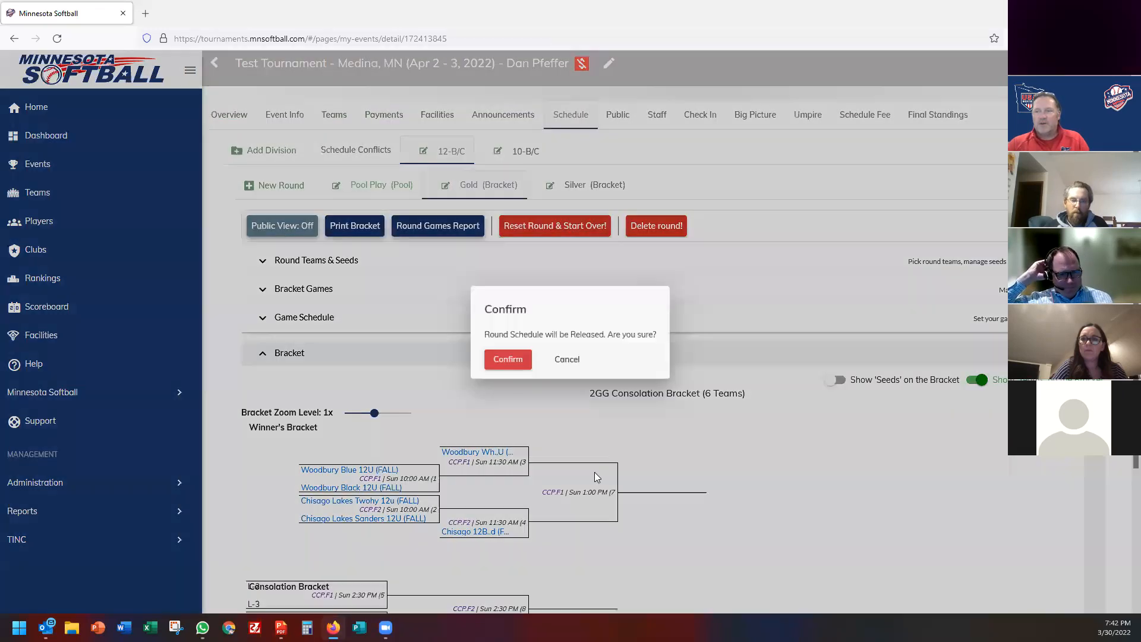
left_click(504, 367)
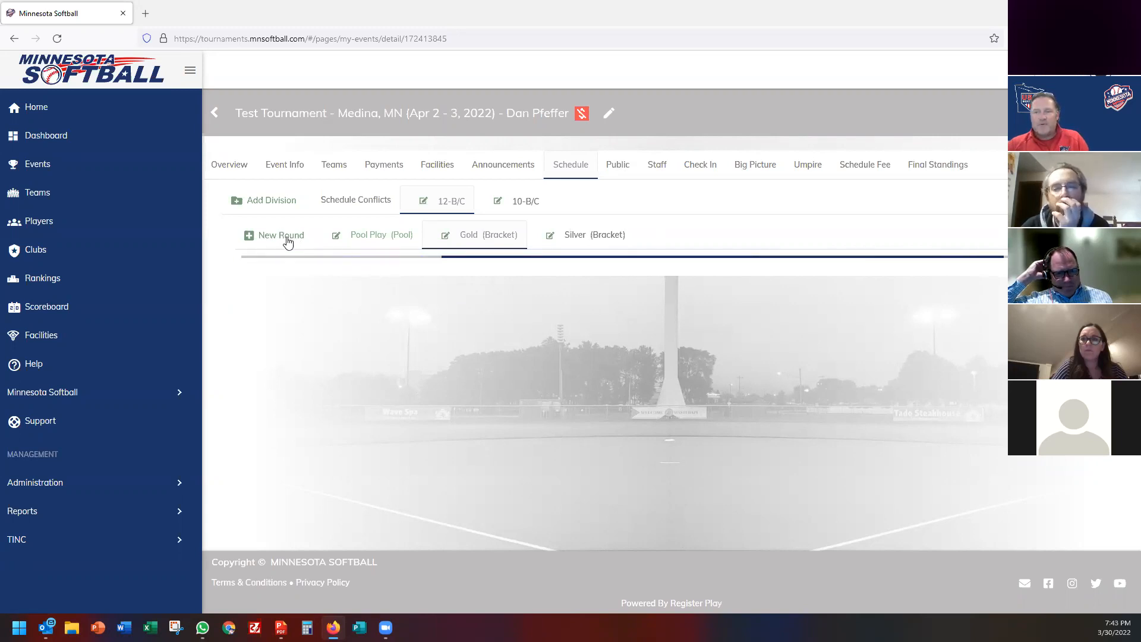
Make the Silver bracket round schedule public and confirm the release.
left_click(611, 236)
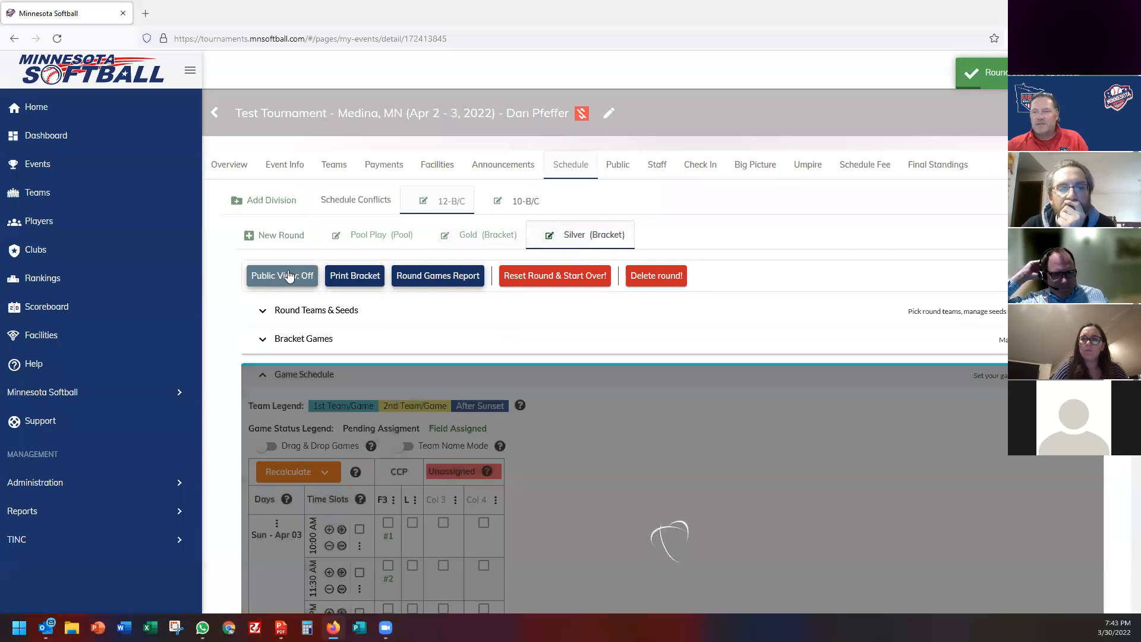
left_click(287, 279)
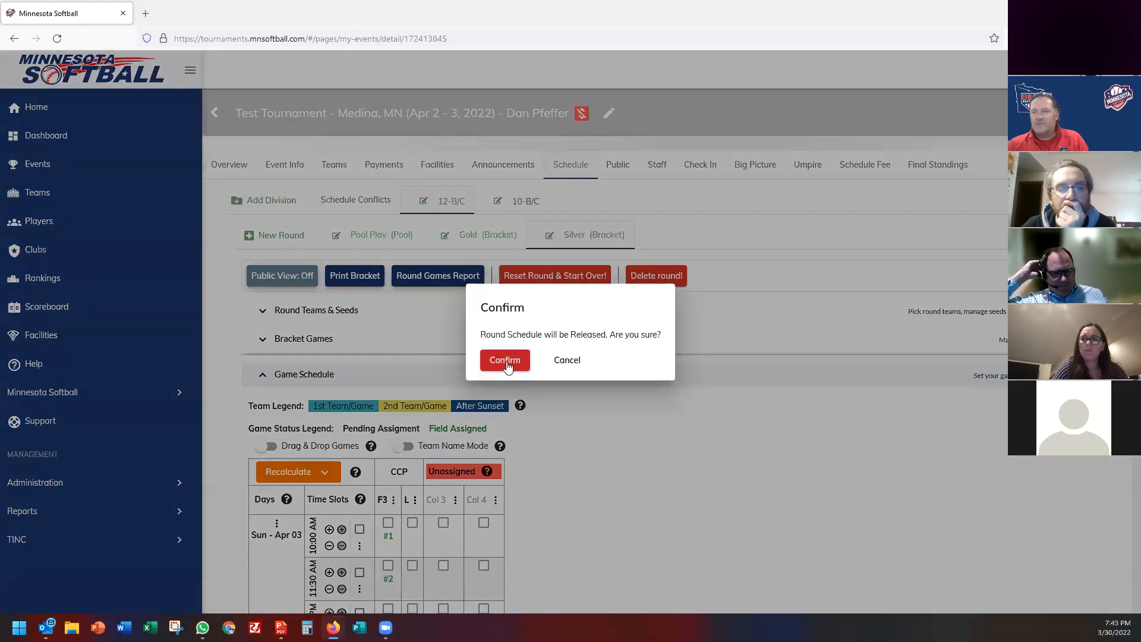
left_click(505, 361)
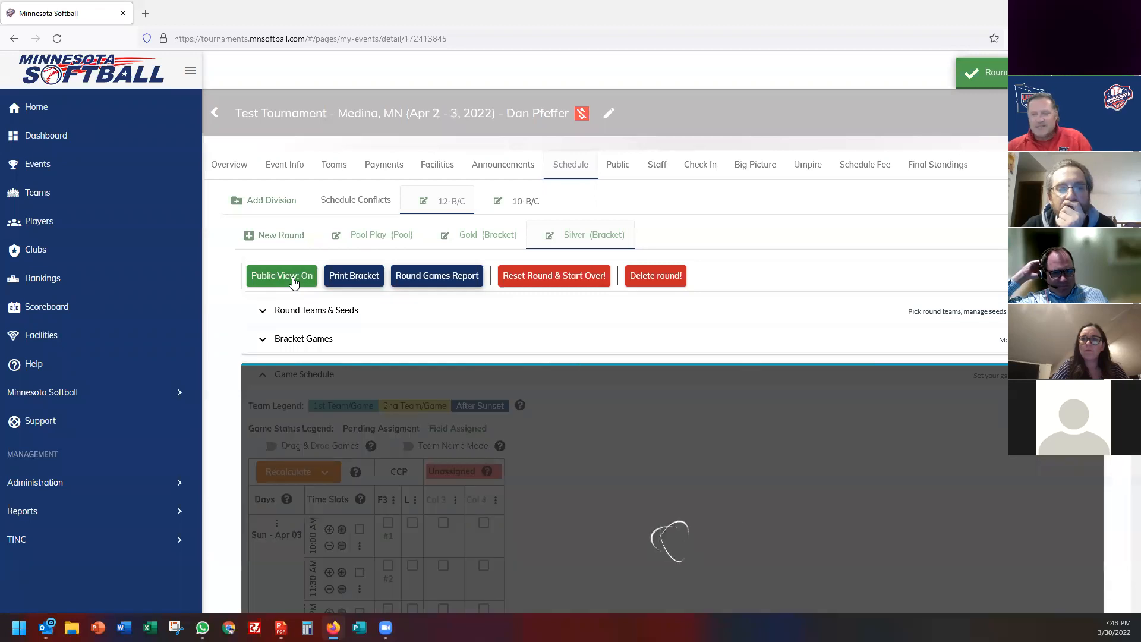
Review pool standings and the Gold bracket on the public page, then reopen the 12-B/C schedule.
left_click(623, 170)
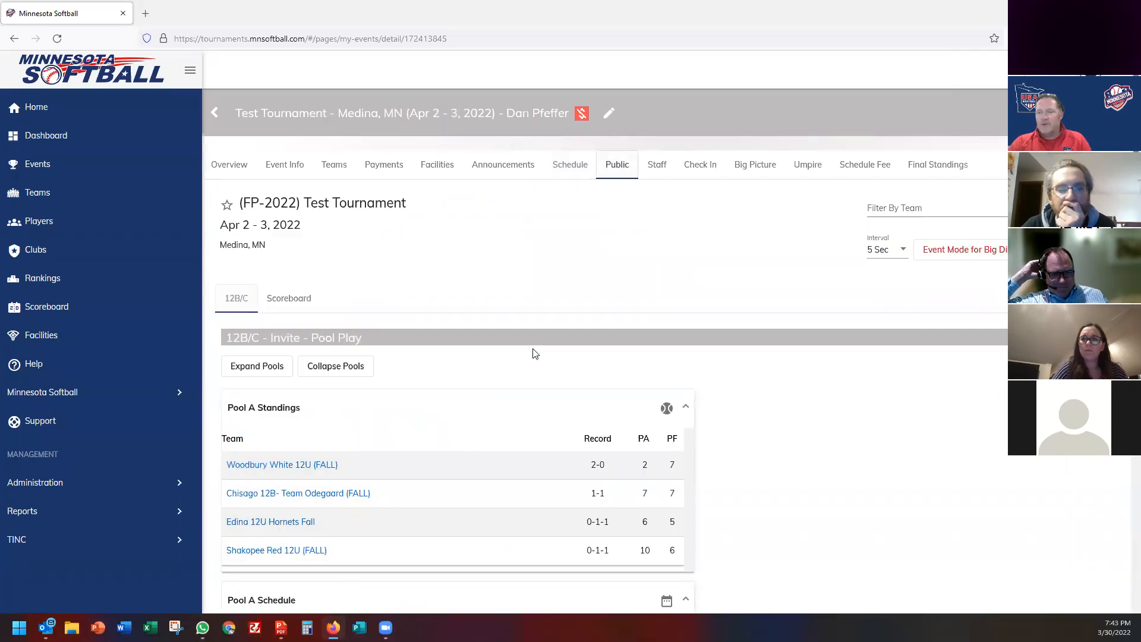
scroll(533, 353, "down", 10)
scroll(501, 259, "down", 10)
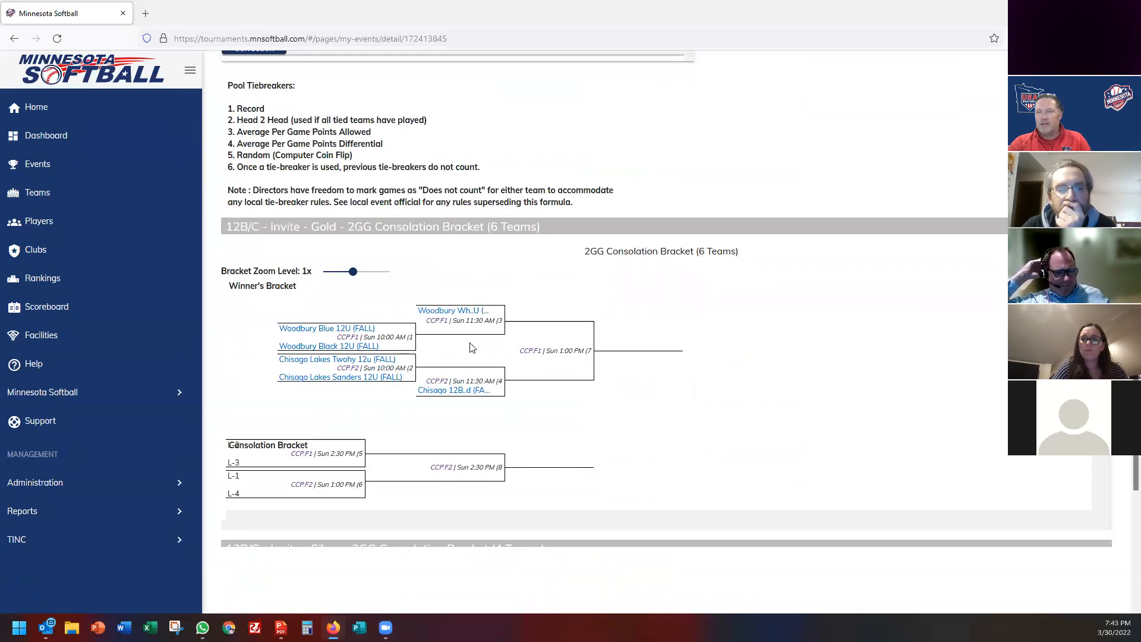
scroll(473, 348, "down", 3)
scroll(498, 444, "up", 15)
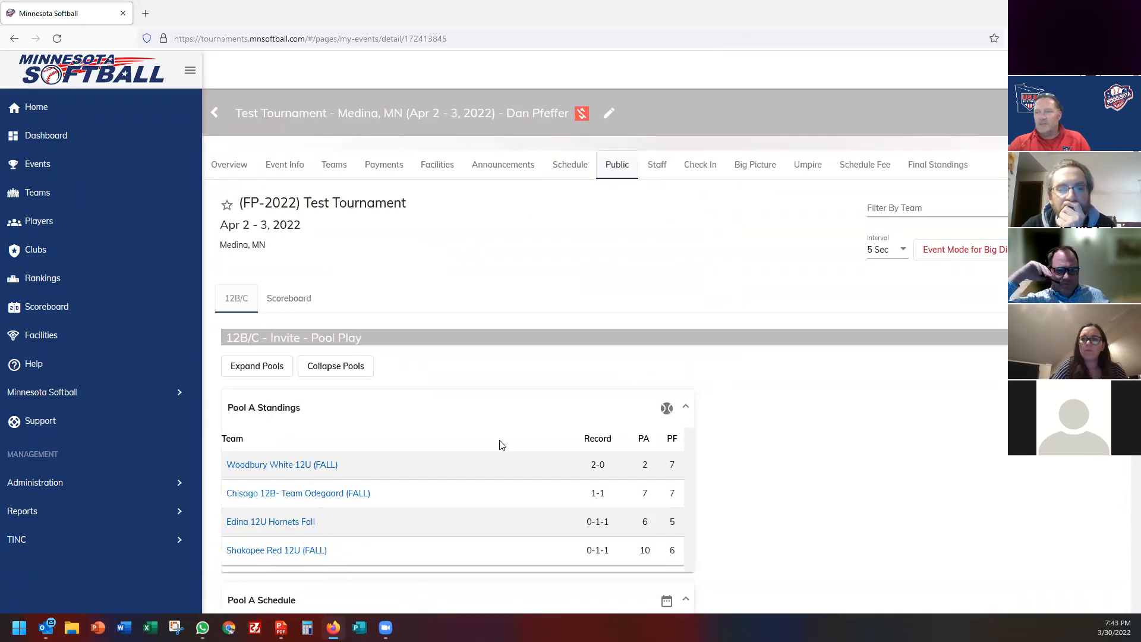
left_click(571, 166)
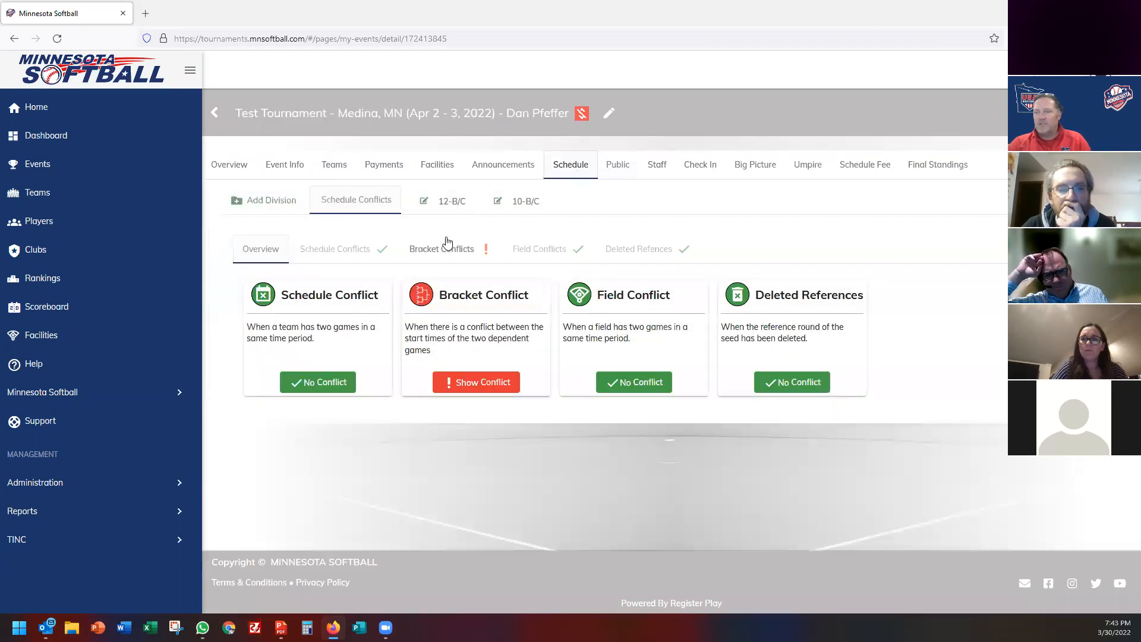
left_click(462, 204)
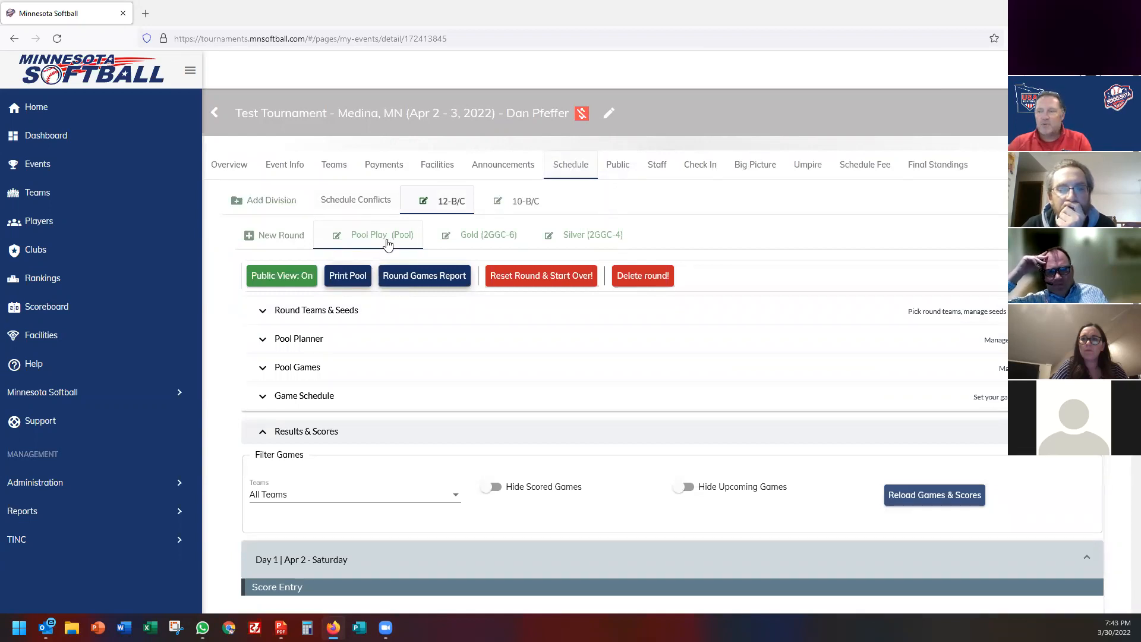
Keep the Gold round at position 1 and move Silver to position 2.
left_click(446, 236)
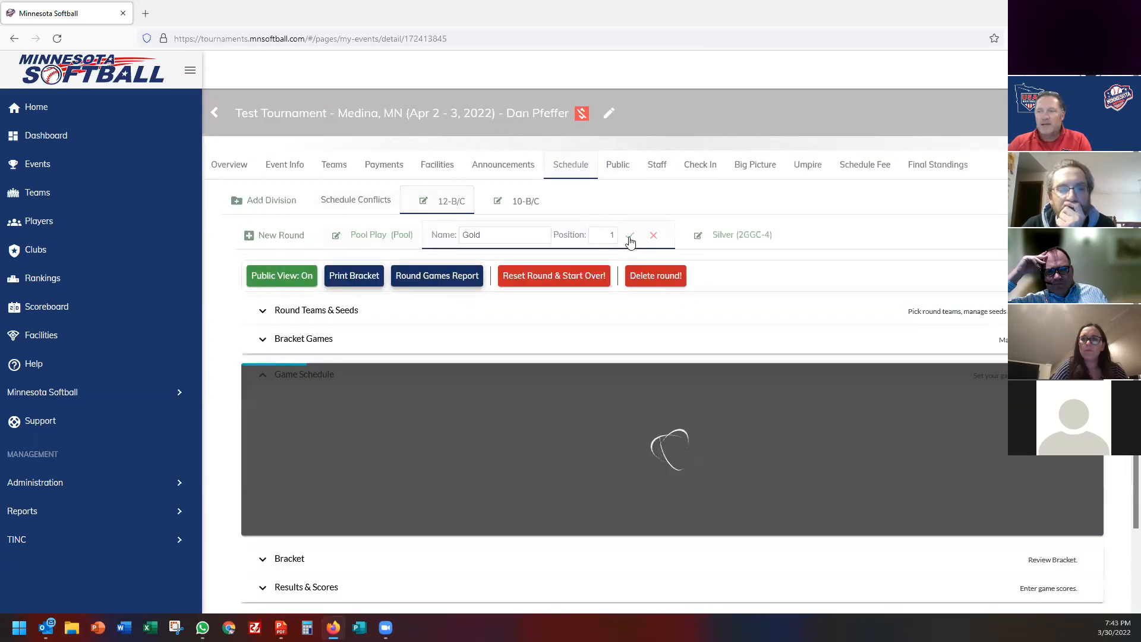
left_click(630, 237)
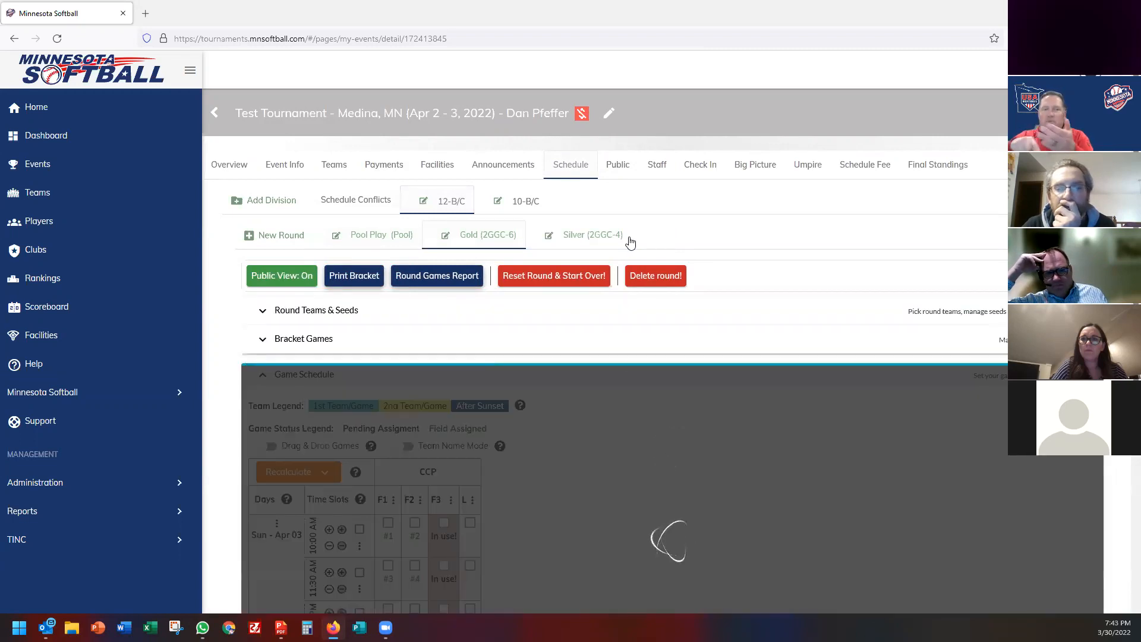
left_click(549, 236)
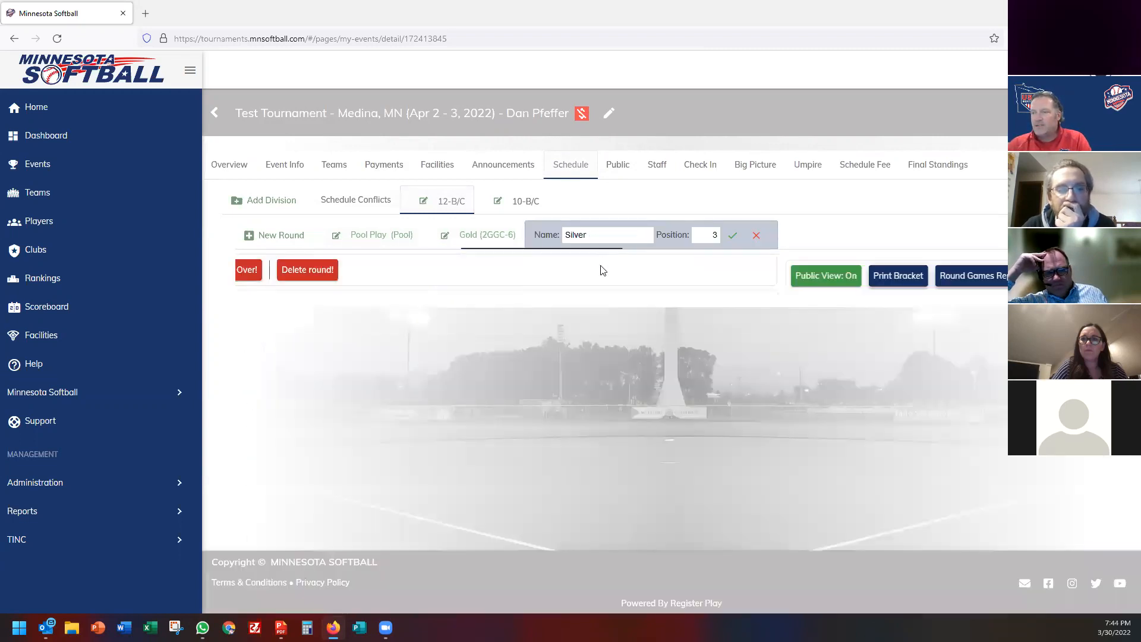
double_click(707, 235)
left_click(732, 236)
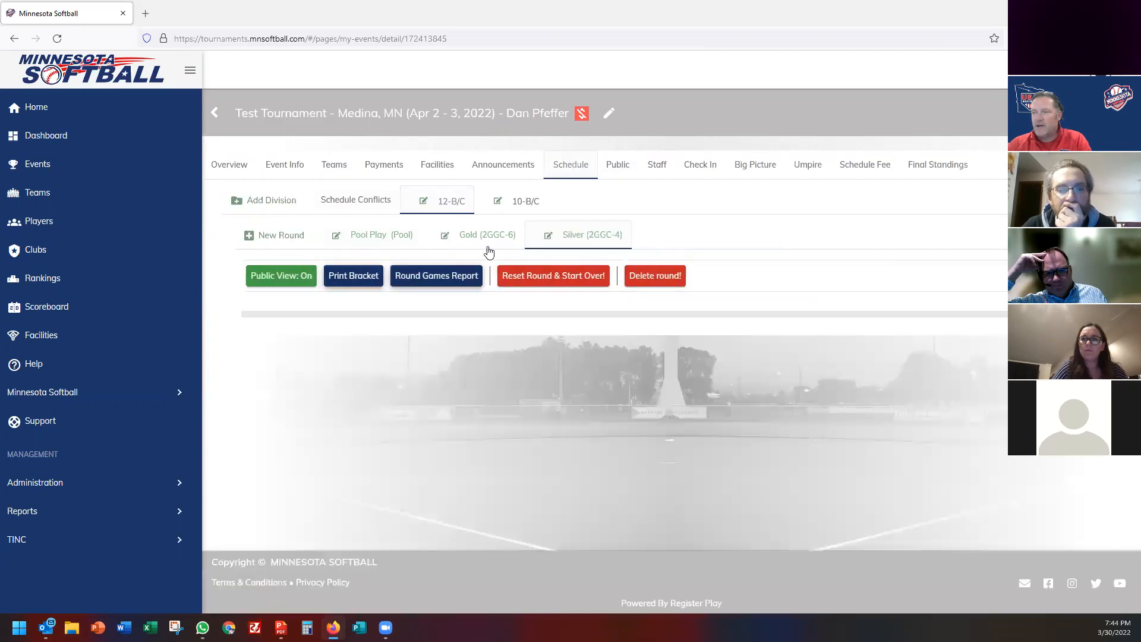
Change the Pool Play round's position from 1 to 3 and save.
left_click(336, 236)
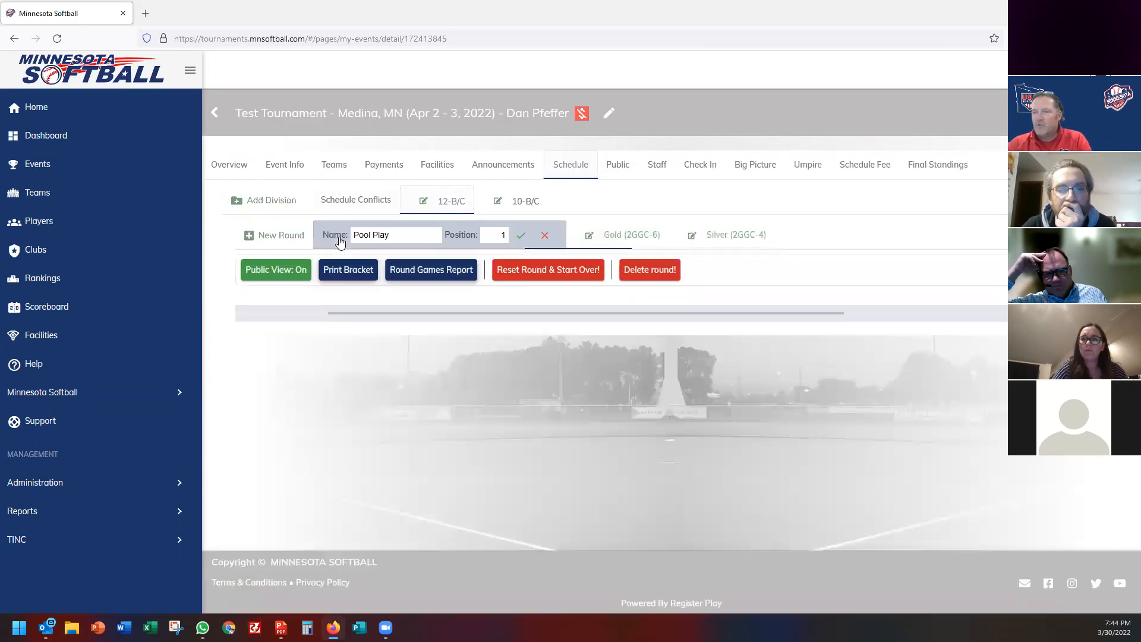
left_click(494, 234)
double_click(493, 234)
type("3")
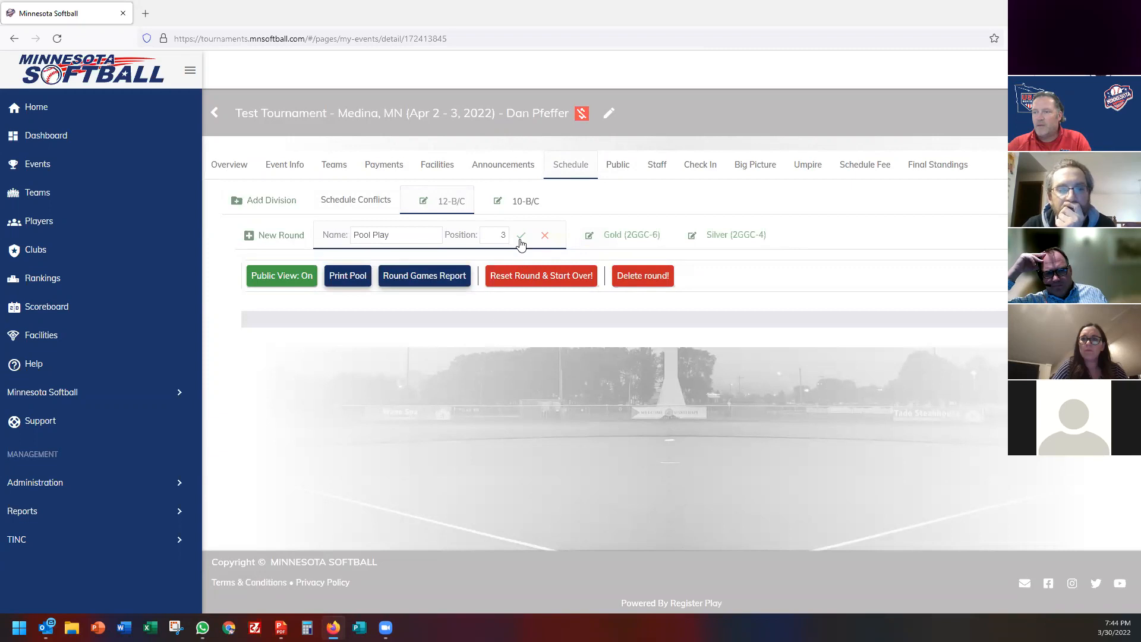
left_click(521, 239)
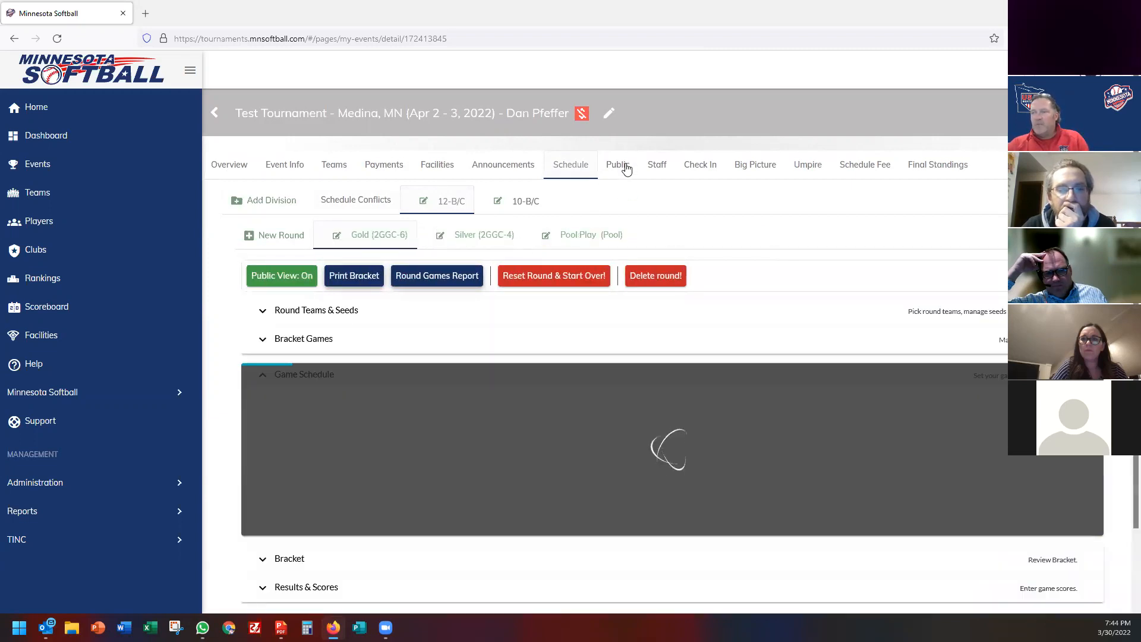
Scroll the public page's Gold, Silver and Pool Play sections, then bring up Chisago Lakes Sanders link options.
left_click(626, 169)
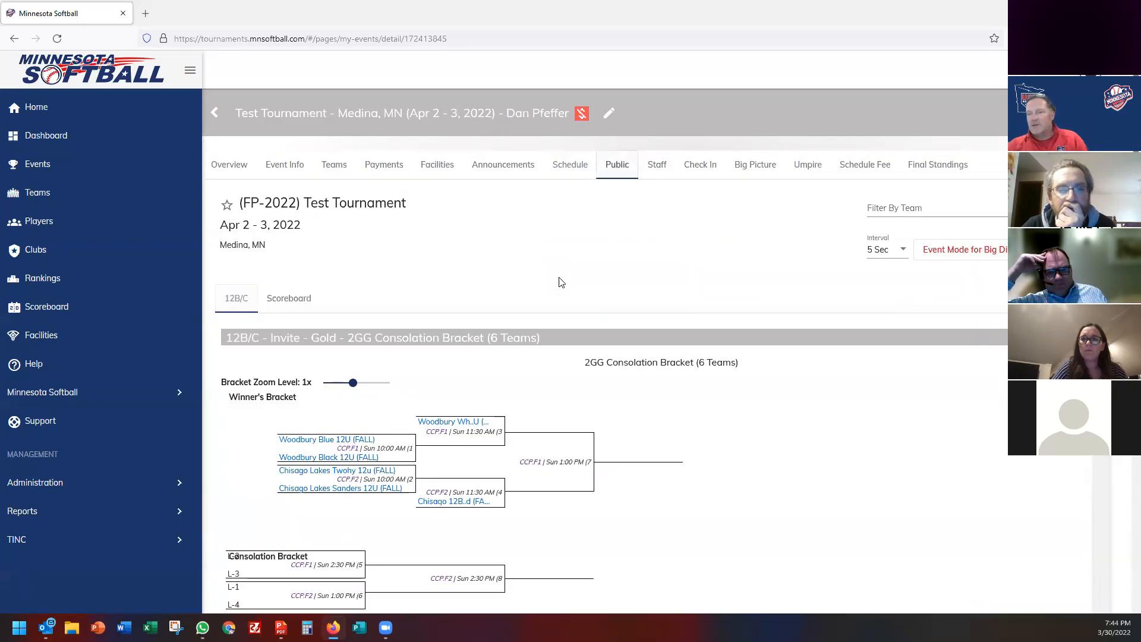
scroll(560, 282, "down", 2)
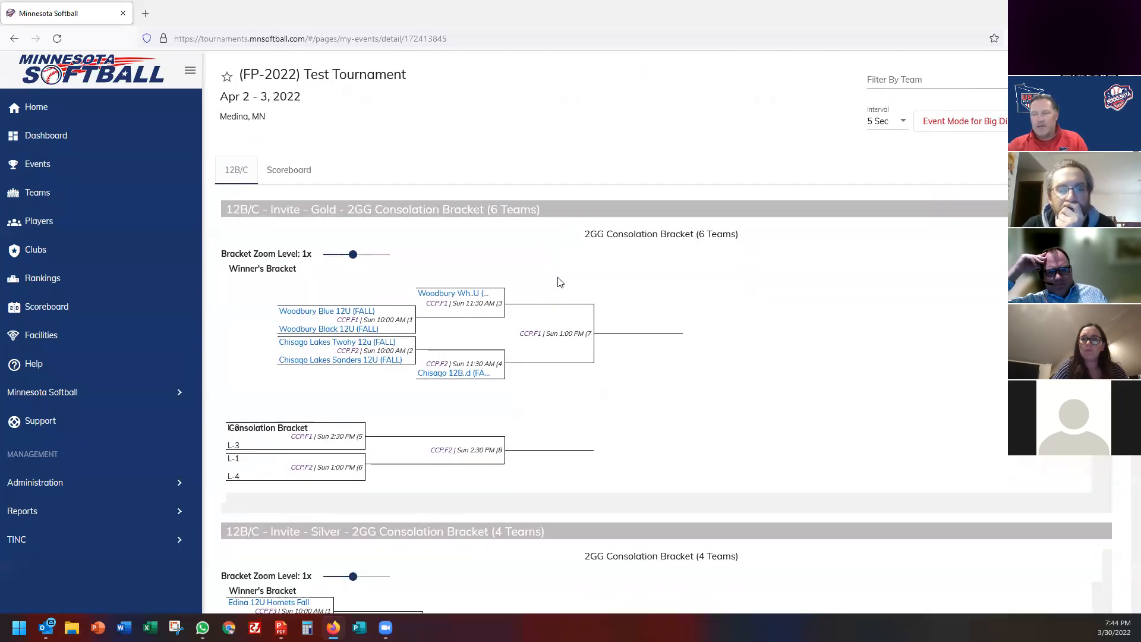
scroll(560, 282, "down", 10)
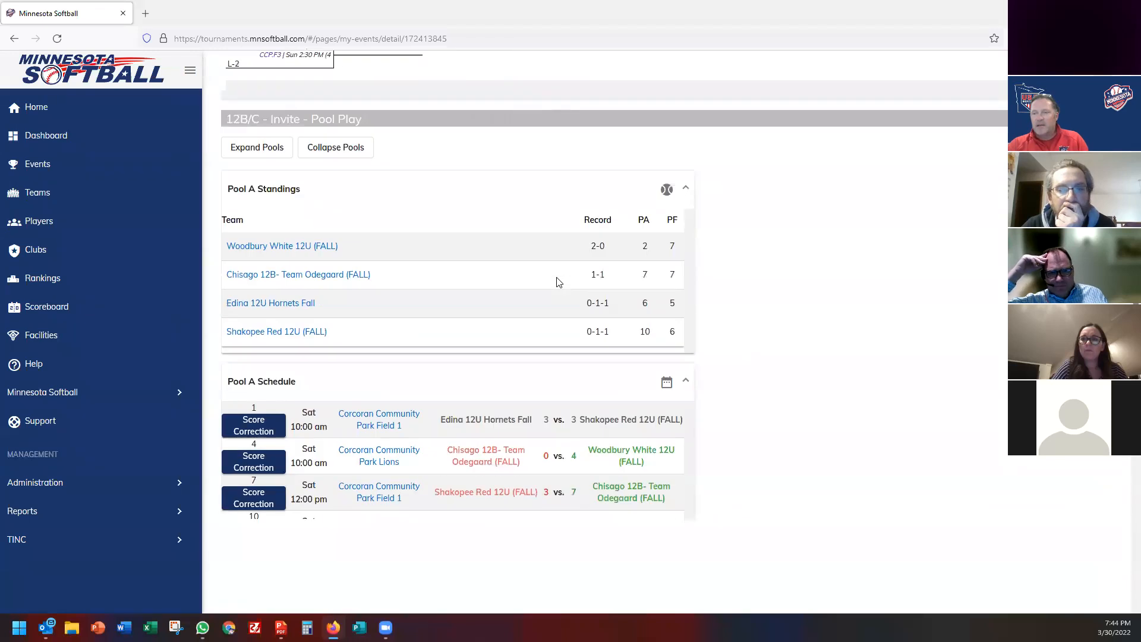
scroll(558, 282, "up", 8)
scroll(472, 395, "down", 6)
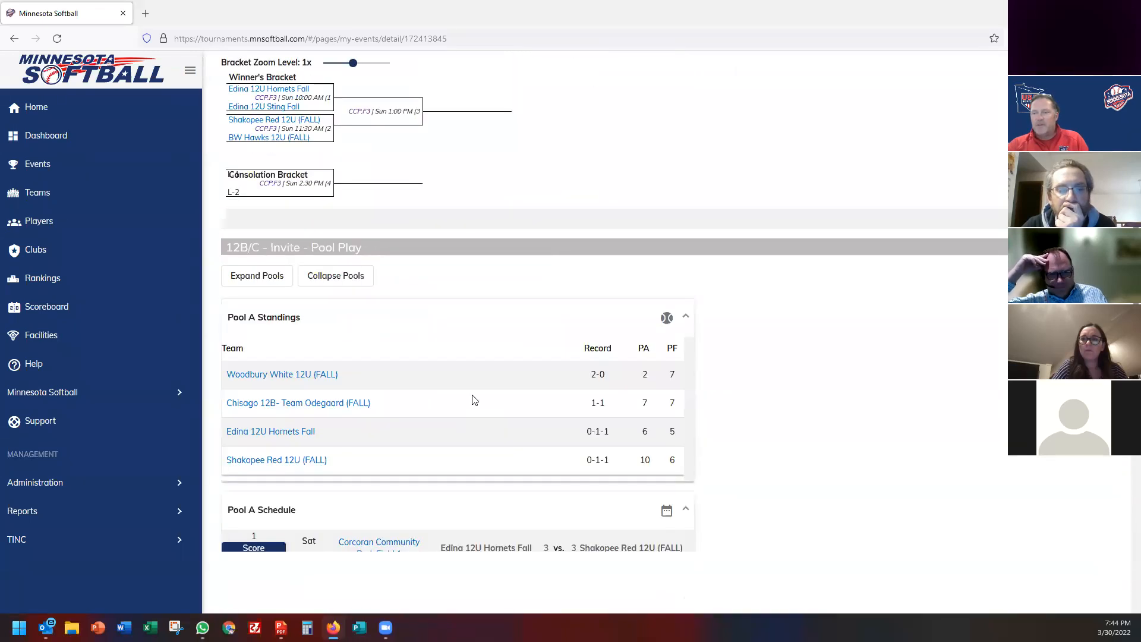
scroll(474, 401, "down", 3)
scroll(475, 389, "down", 4)
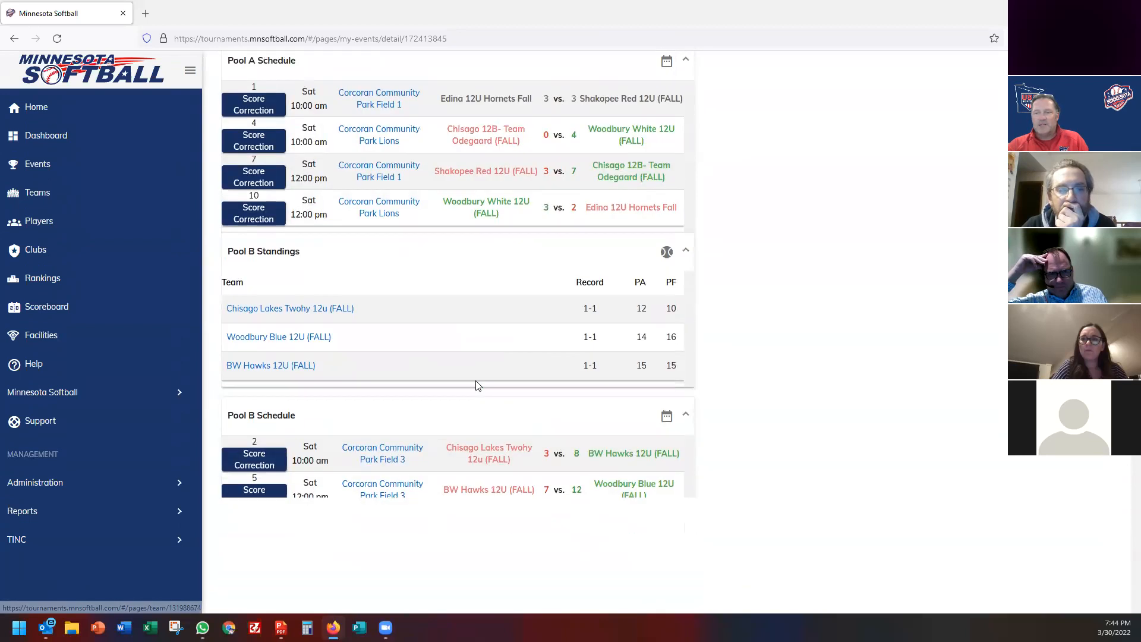
scroll(475, 385, "down", 7)
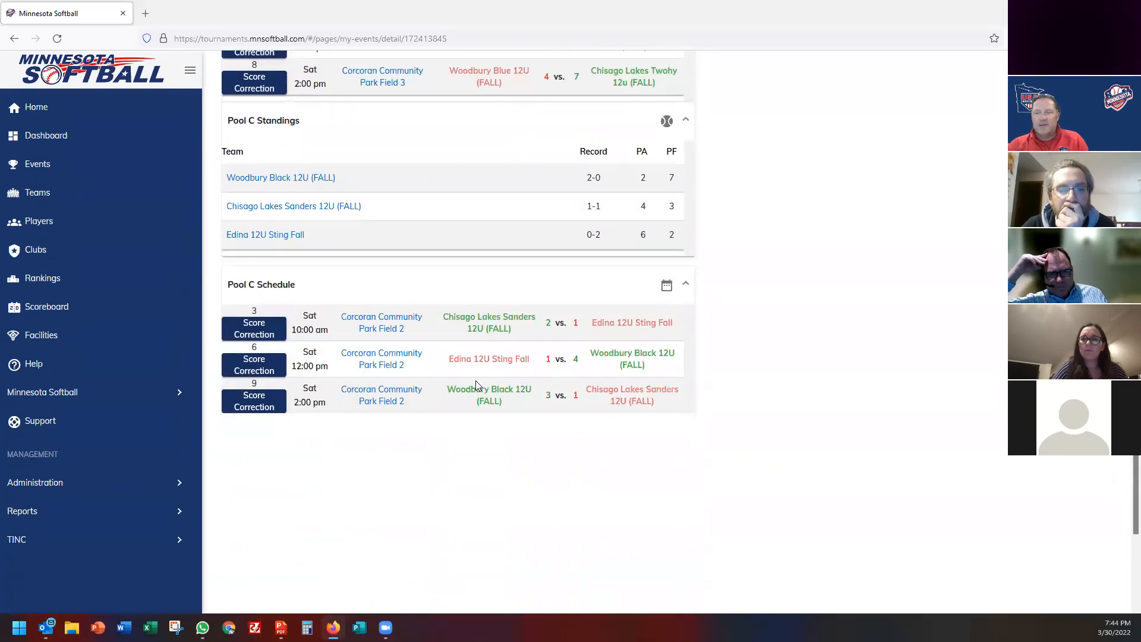
right_click(484, 322)
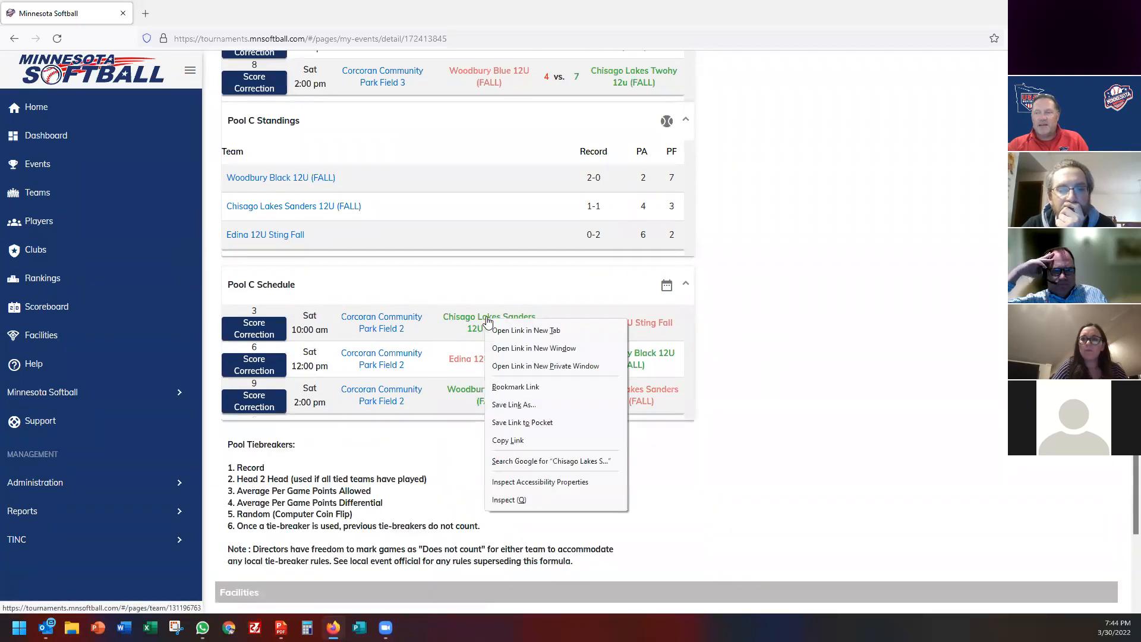
left_click(517, 332)
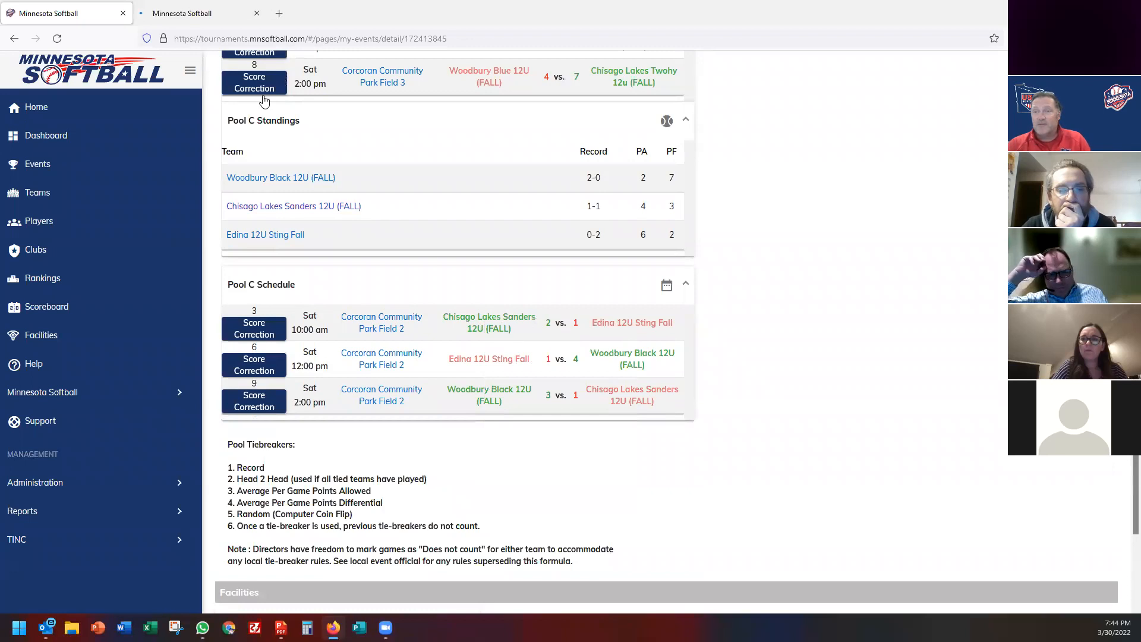
left_click(190, 13)
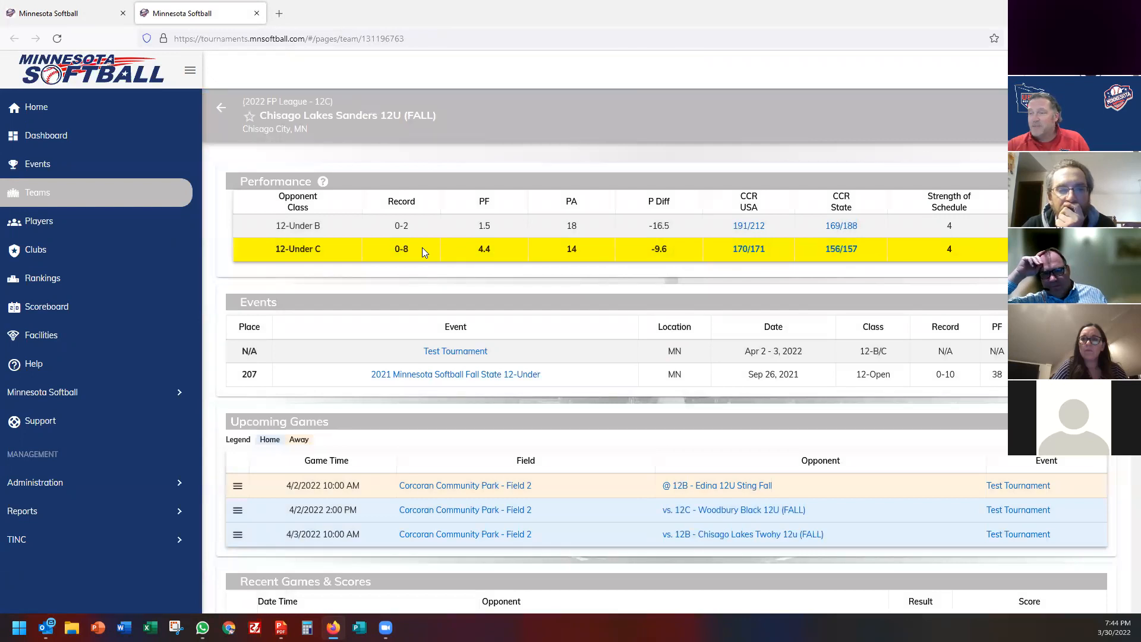
scroll(391, 366, "down", 4)
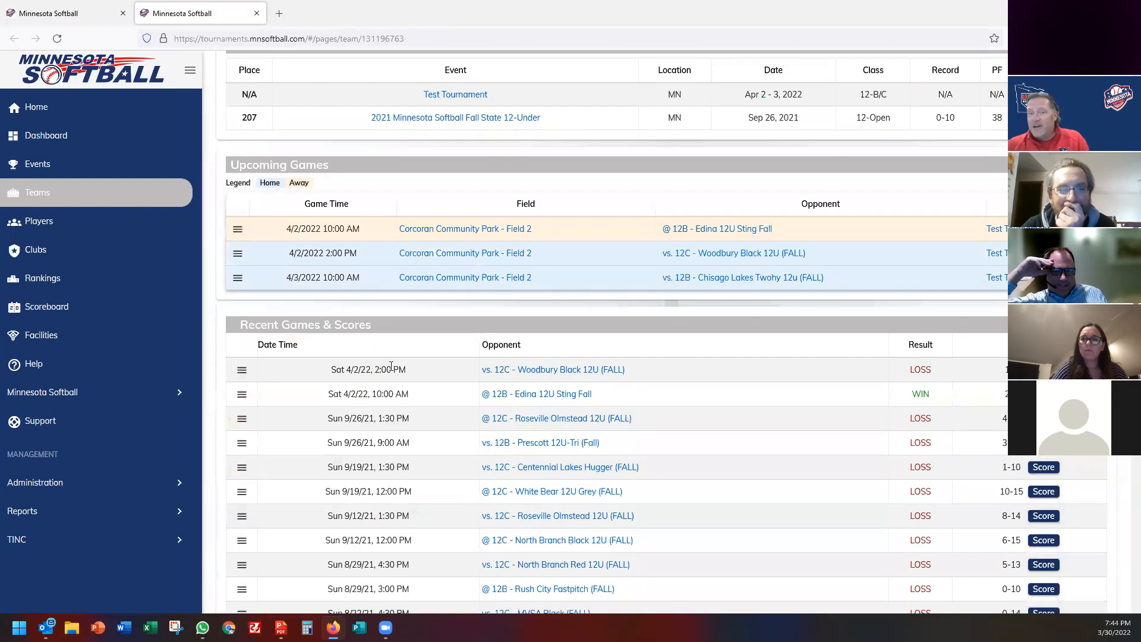
scroll(403, 392, "down", 9)
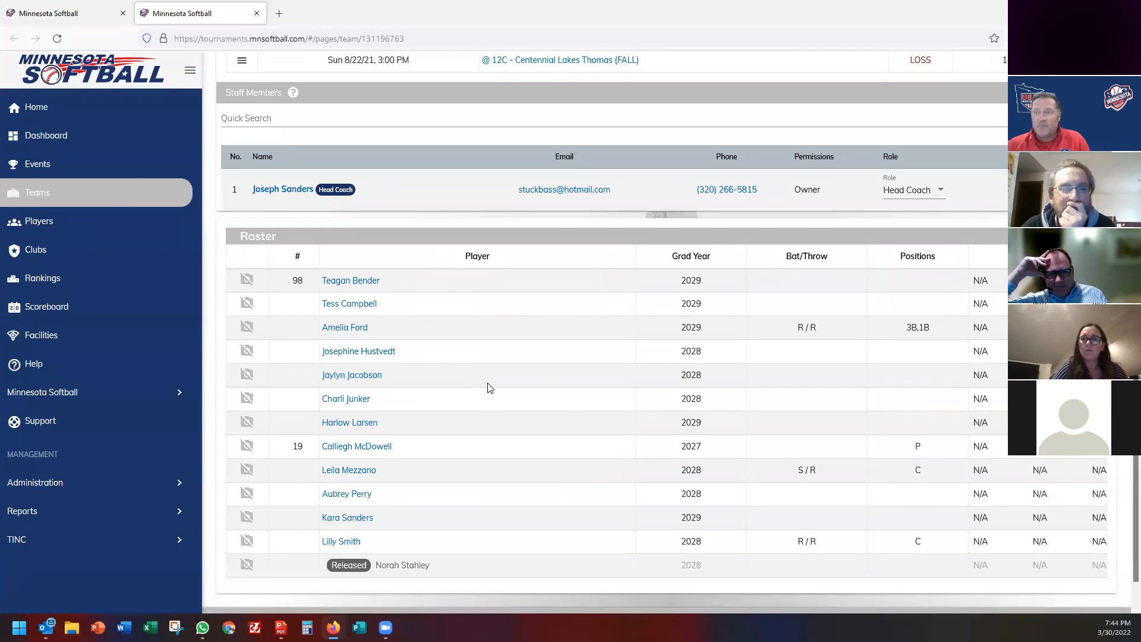
scroll(488, 385, "up", 15)
left_click(257, 13)
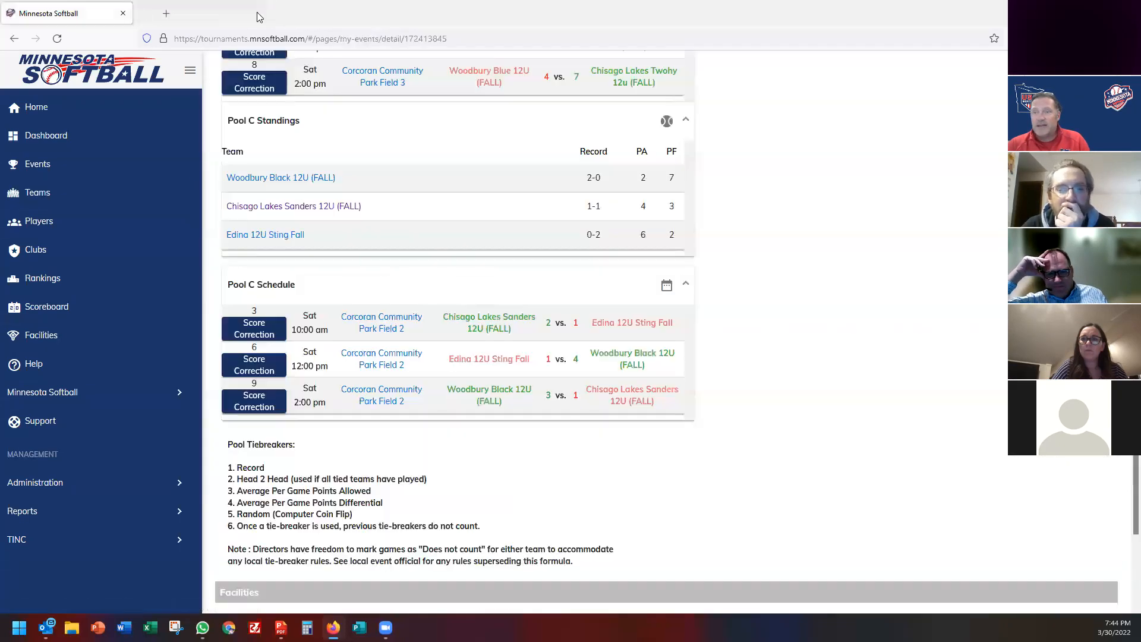
scroll(490, 393, "up", 20)
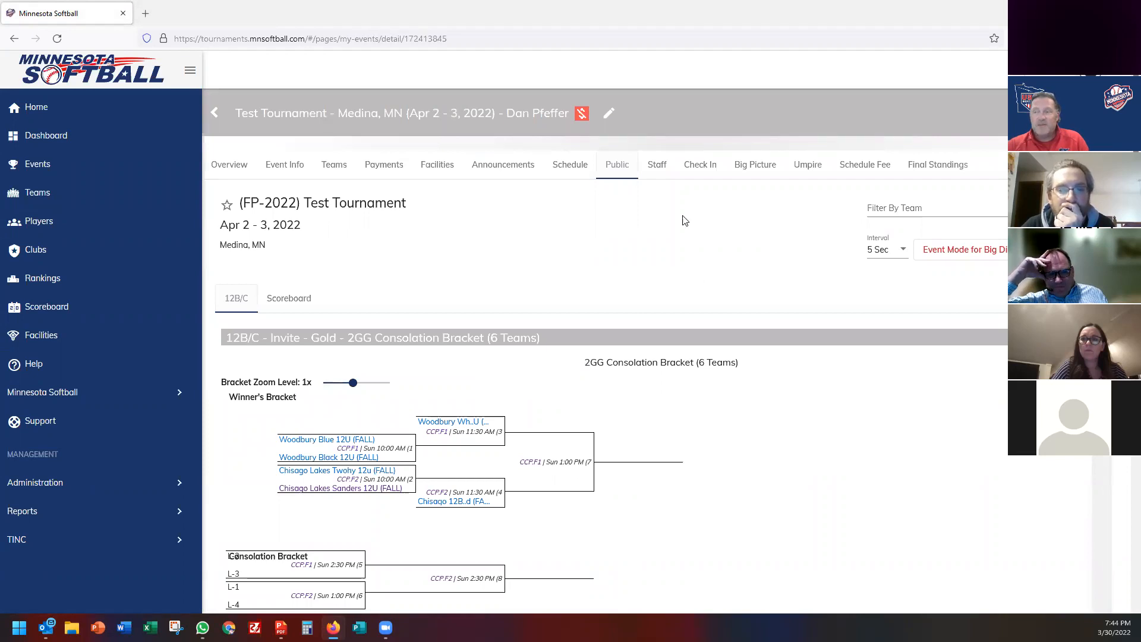
On the Staff page, start a staff invitation and enter an invitee's e-mail address.
left_click(656, 167)
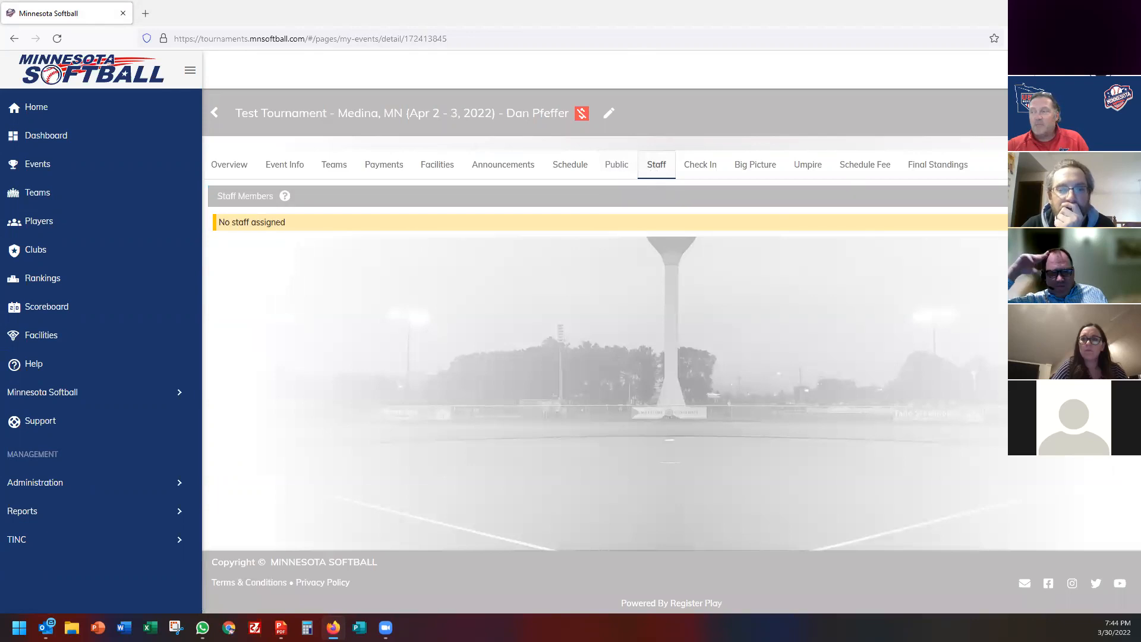
left_click(1121, 196)
left_click(523, 303)
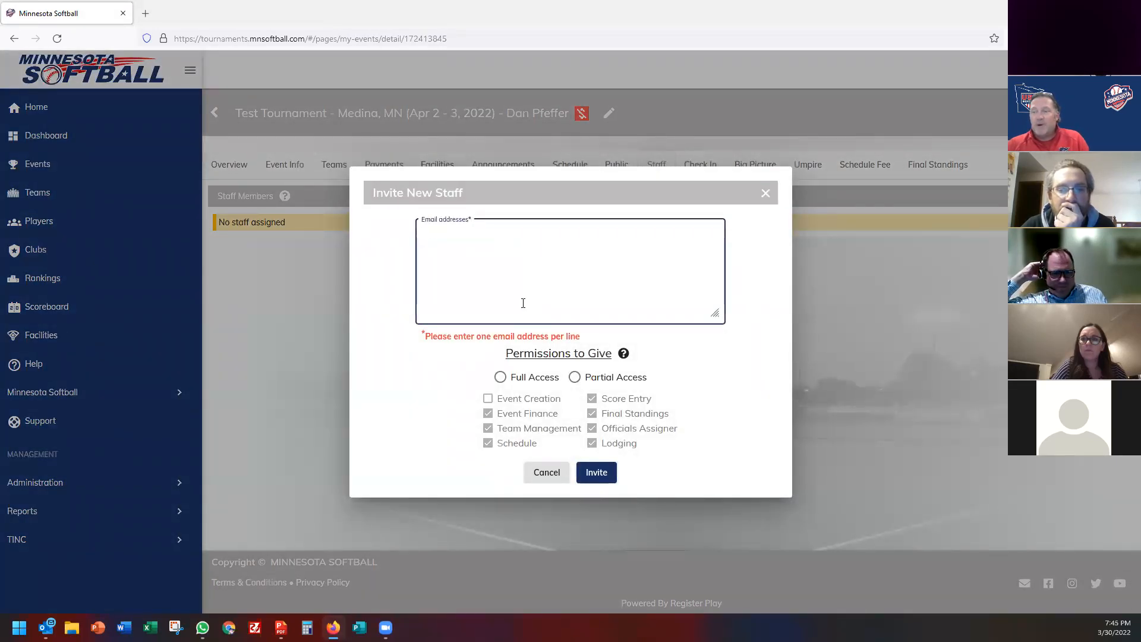
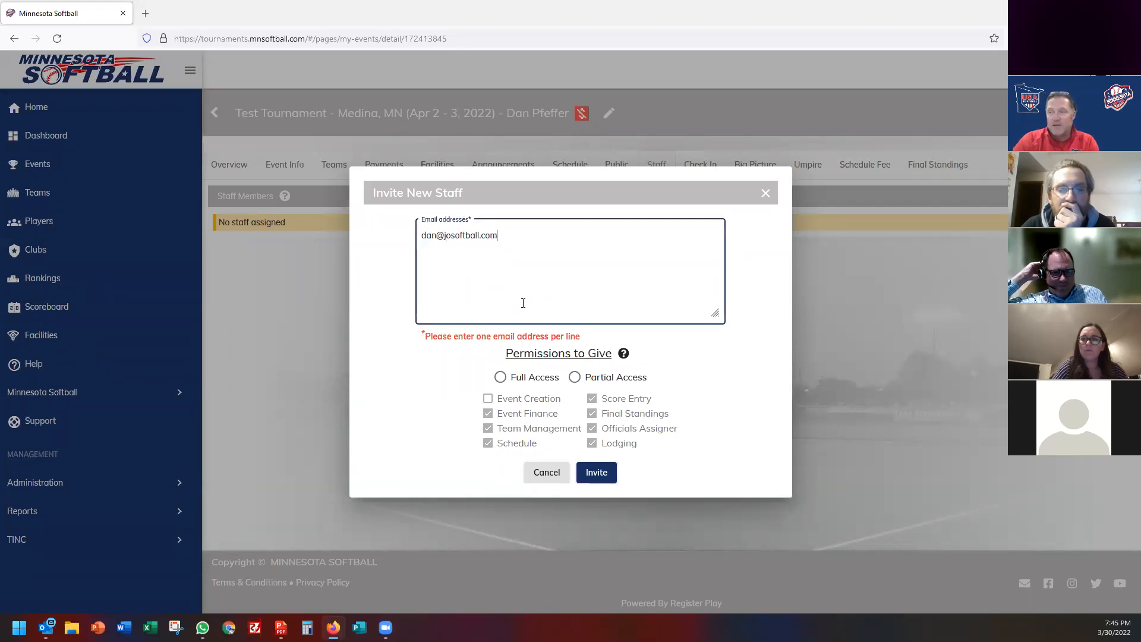
Choose Partial Access with Event Finance, Final Standings and Officials Assigner permissions.
left_click(501, 379)
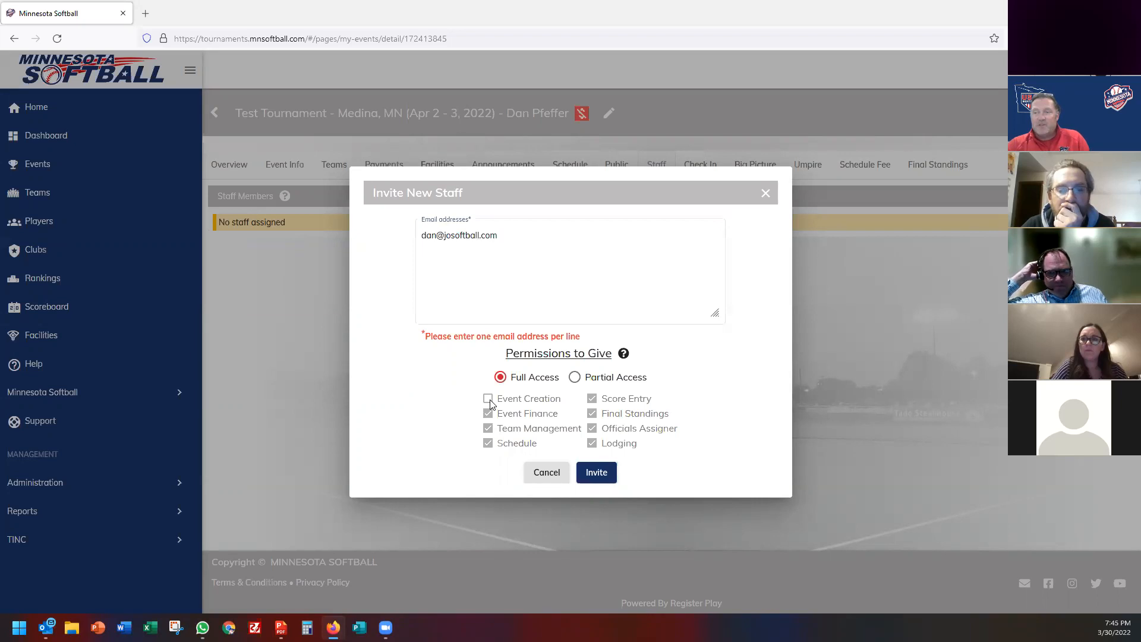
left_click(574, 379)
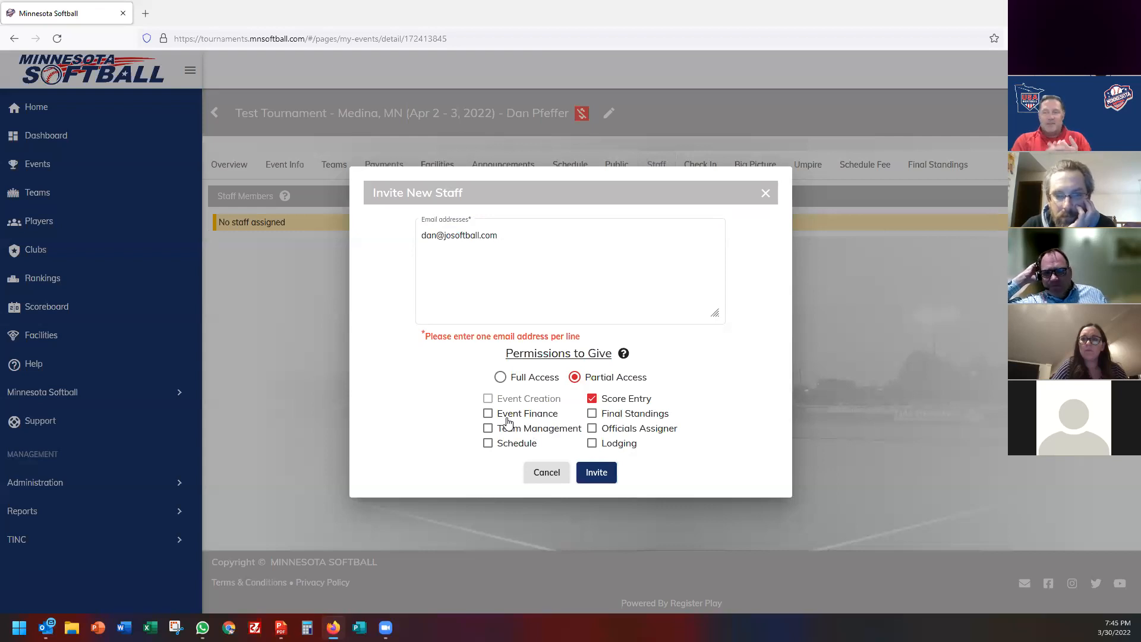
left_click(489, 413)
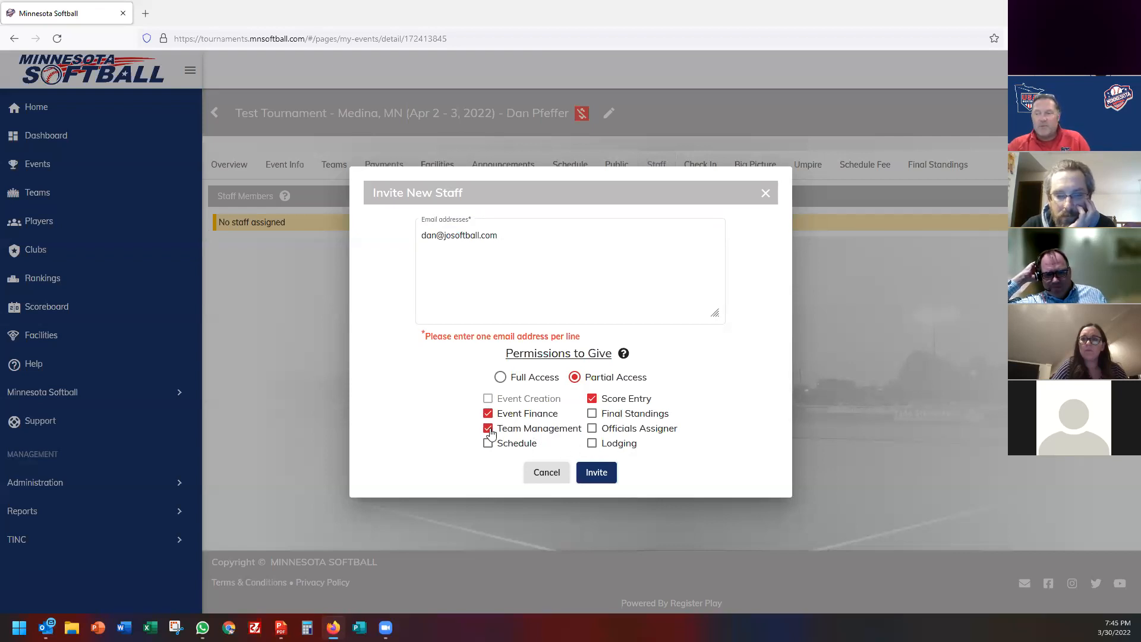
left_click(593, 414)
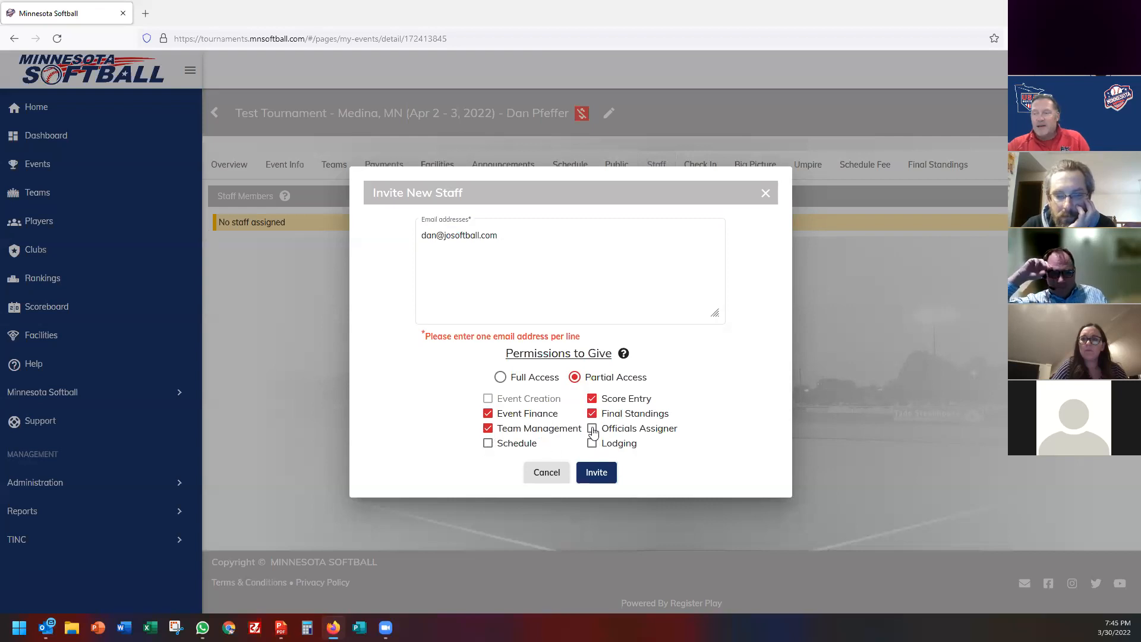
left_click(593, 429)
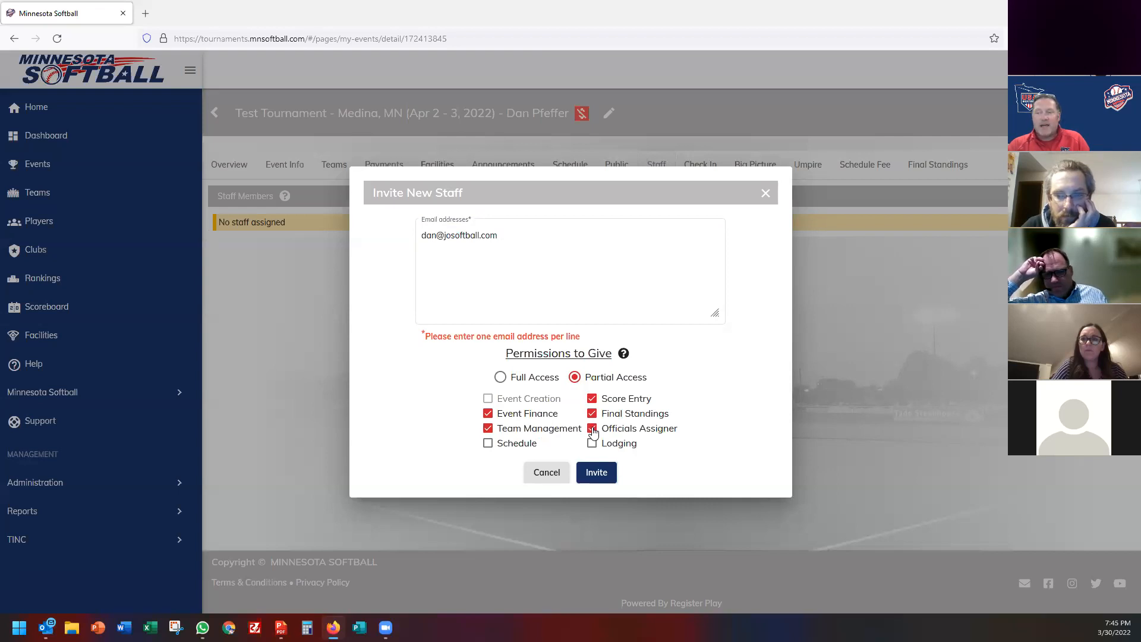
Select the entered e-mail address, then cancel the staff invitation.
left_click(443, 233)
triple_click(459, 237)
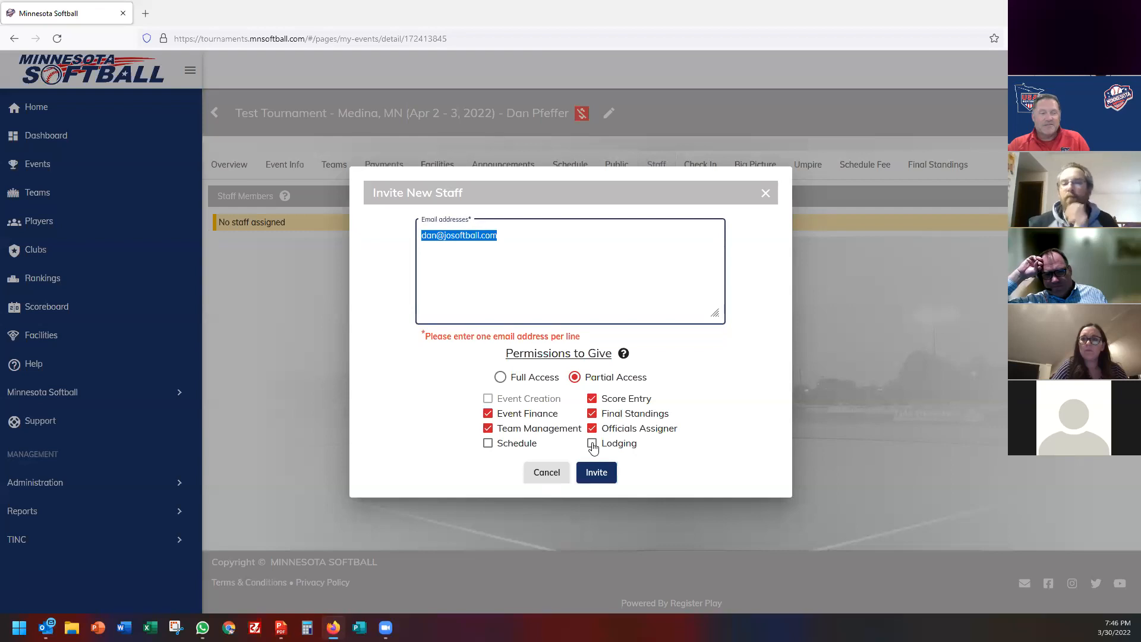
left_click(546, 474)
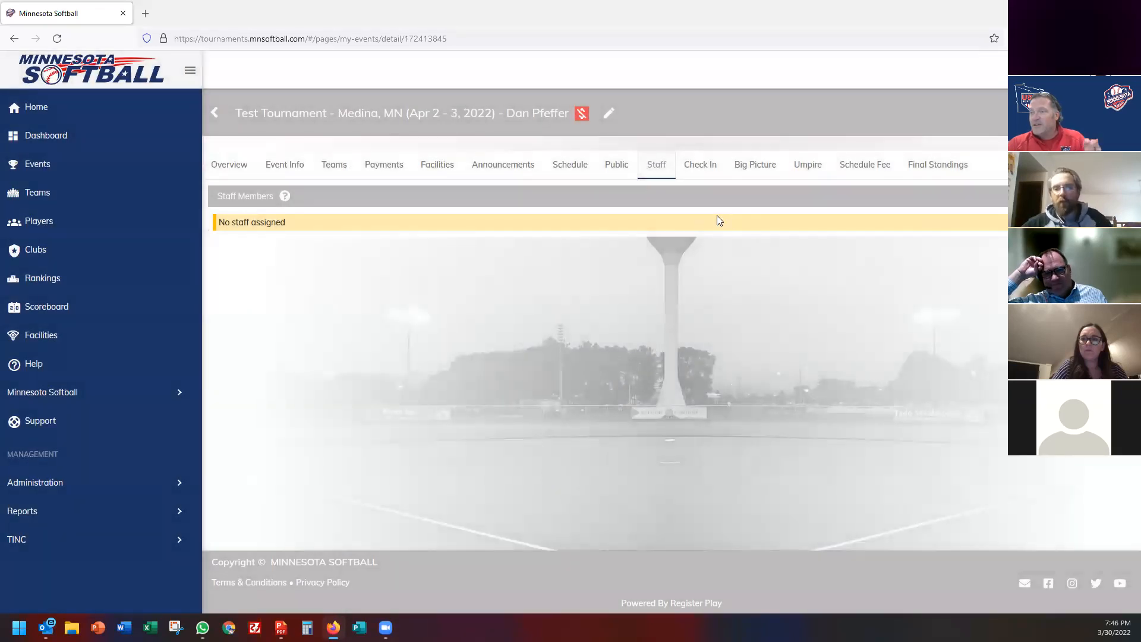
Go to the Umpire page and open the downloaded umpire-report.xlsx.
left_click(814, 168)
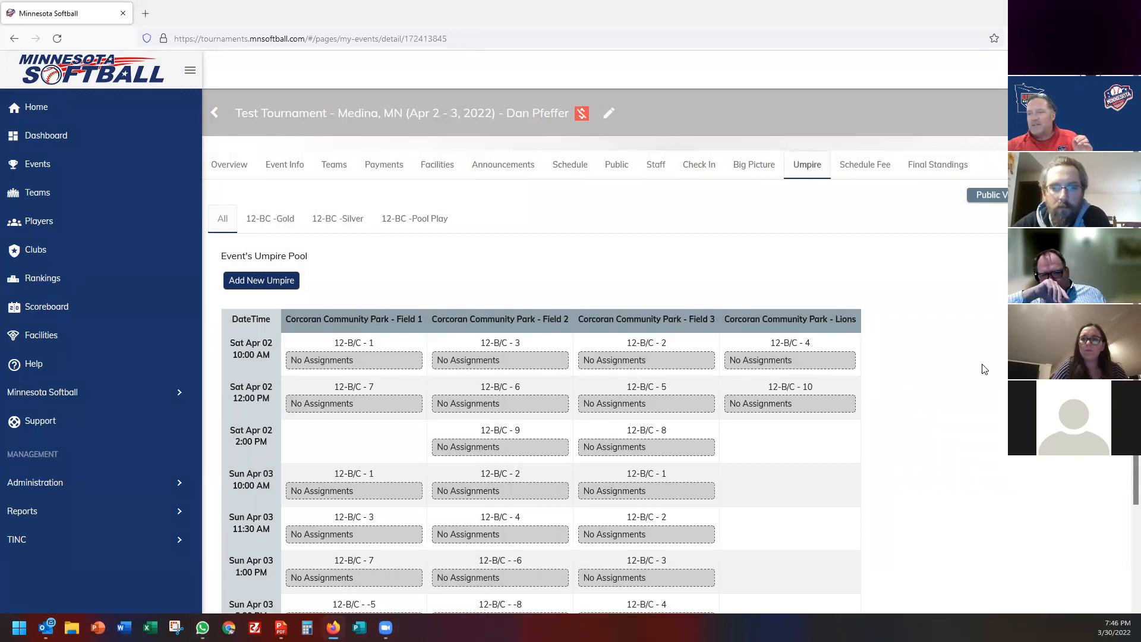
scroll(985, 369, "down", 3)
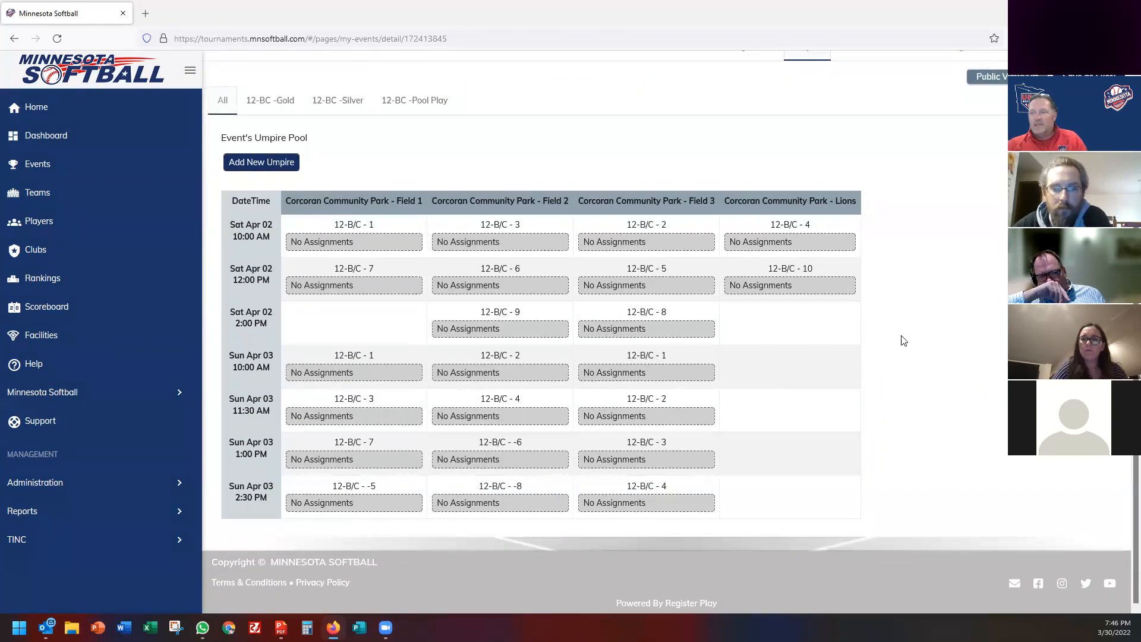
scroll(903, 340, "up", 3)
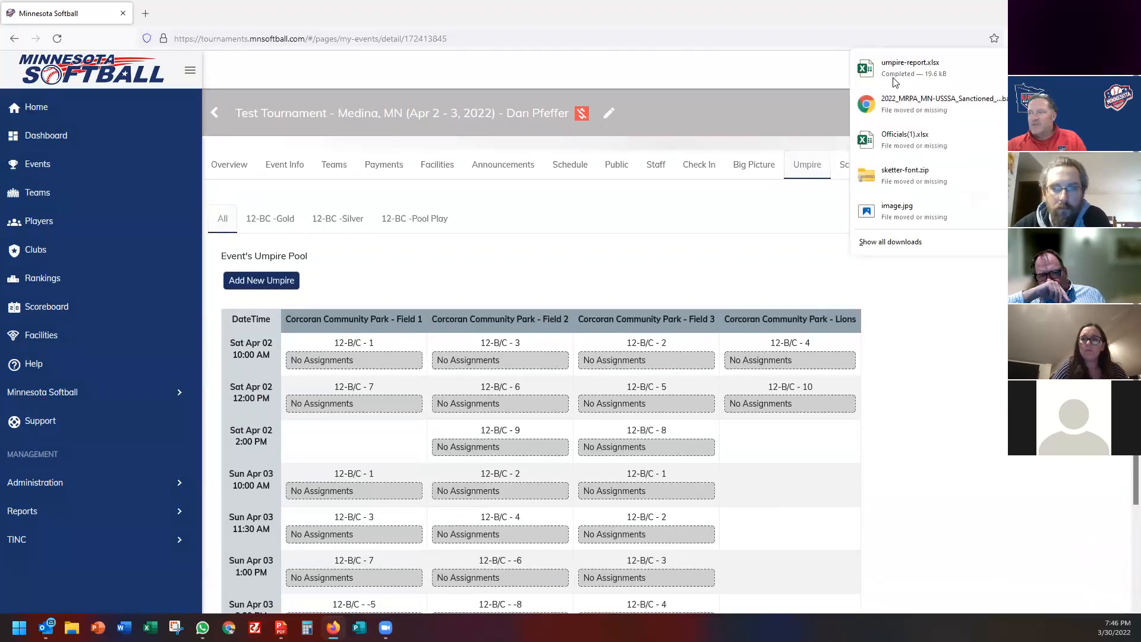
left_click(908, 70)
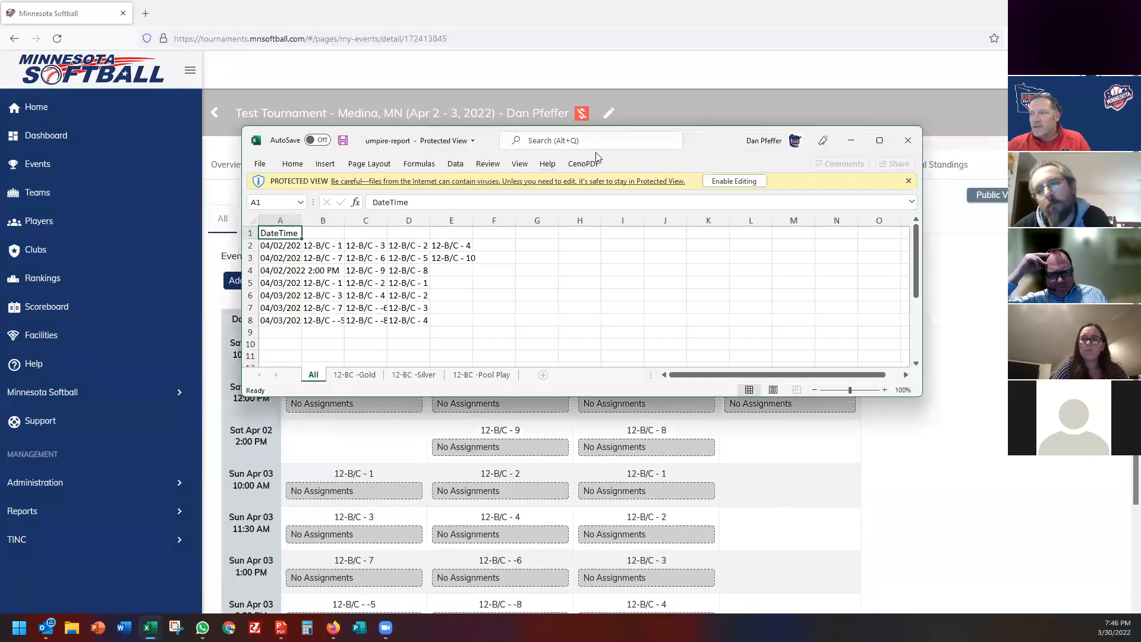
Maximize the report, enable editing, and autofit column A to full date-times.
double_click(691, 145)
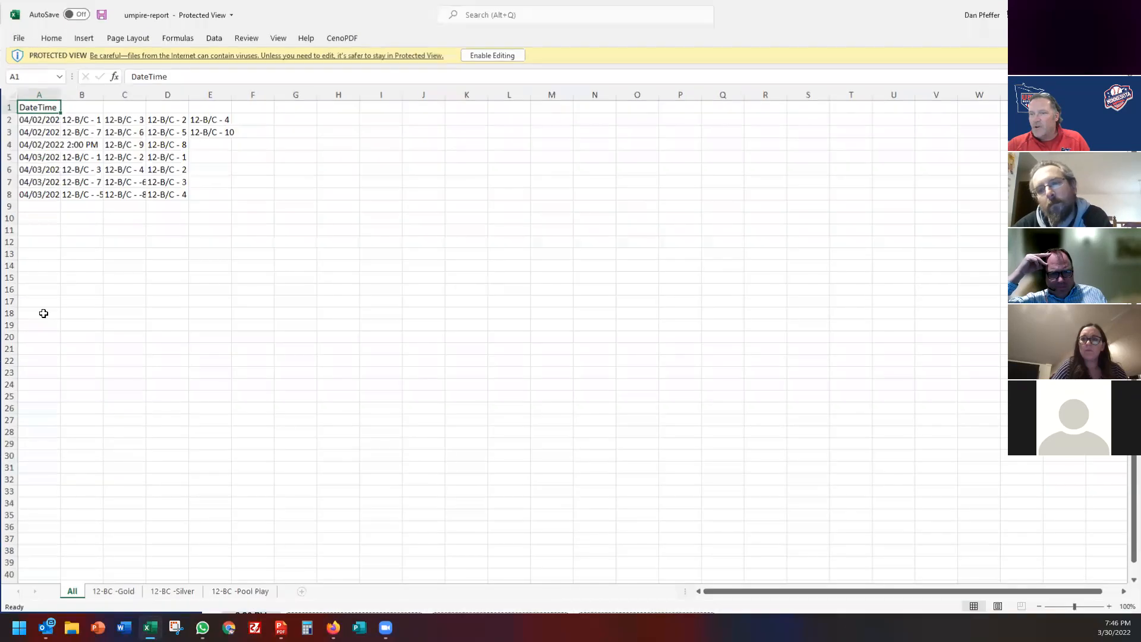
left_click(484, 56)
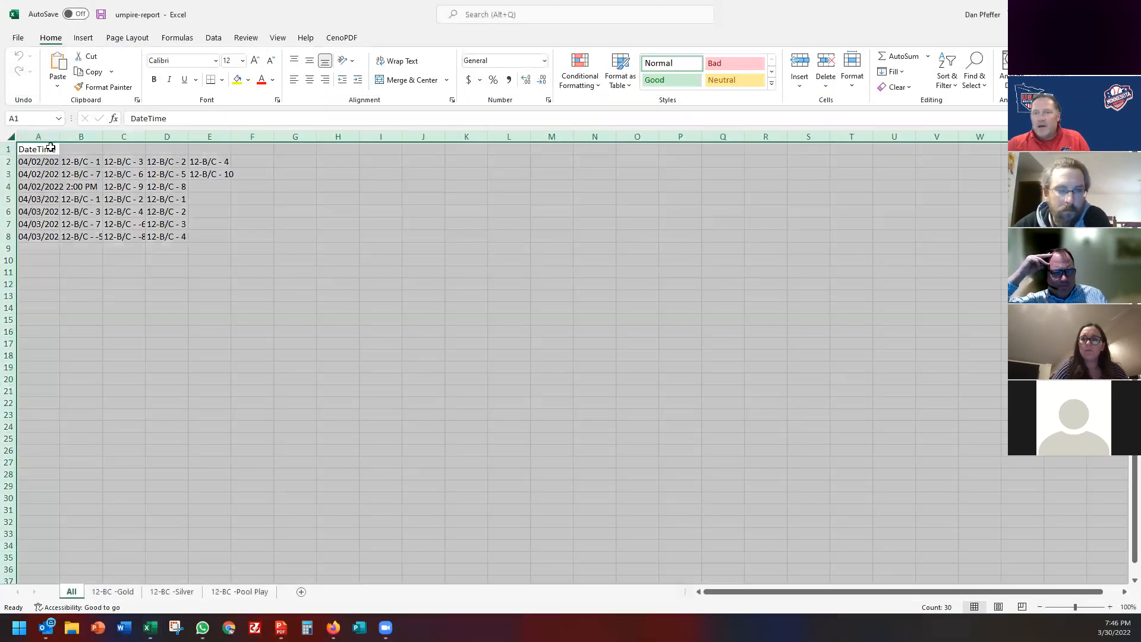
left_click(11, 137)
double_click(60, 137)
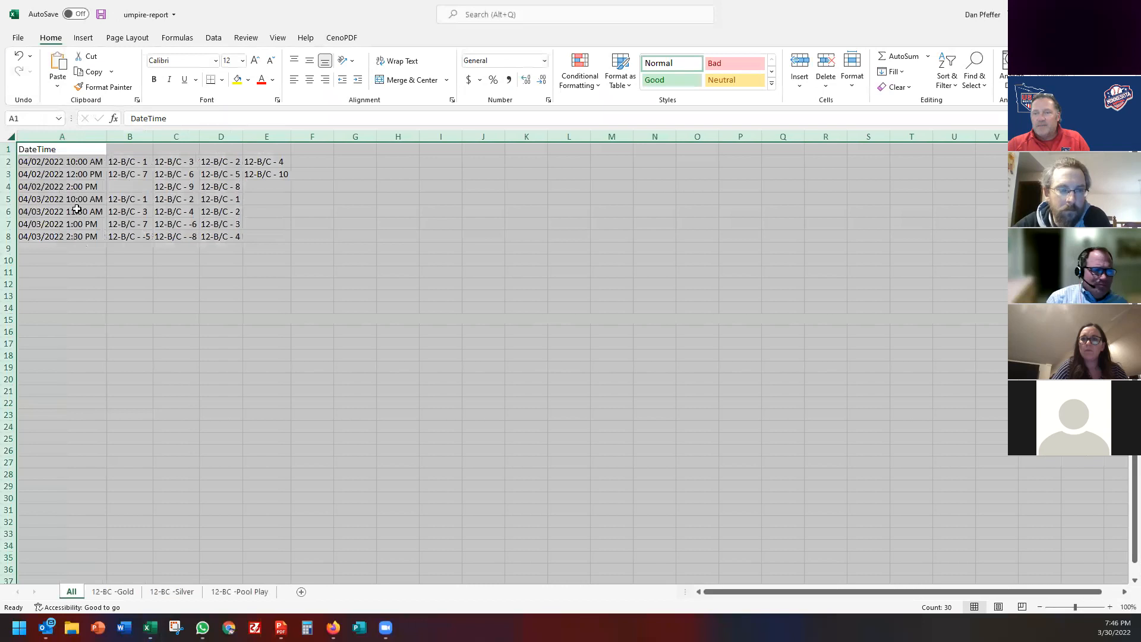
Inspect the date-times in A2:A8 and headers B1:E1, then close without saving.
left_click(77, 209)
left_click_drag(62, 162, 60, 245)
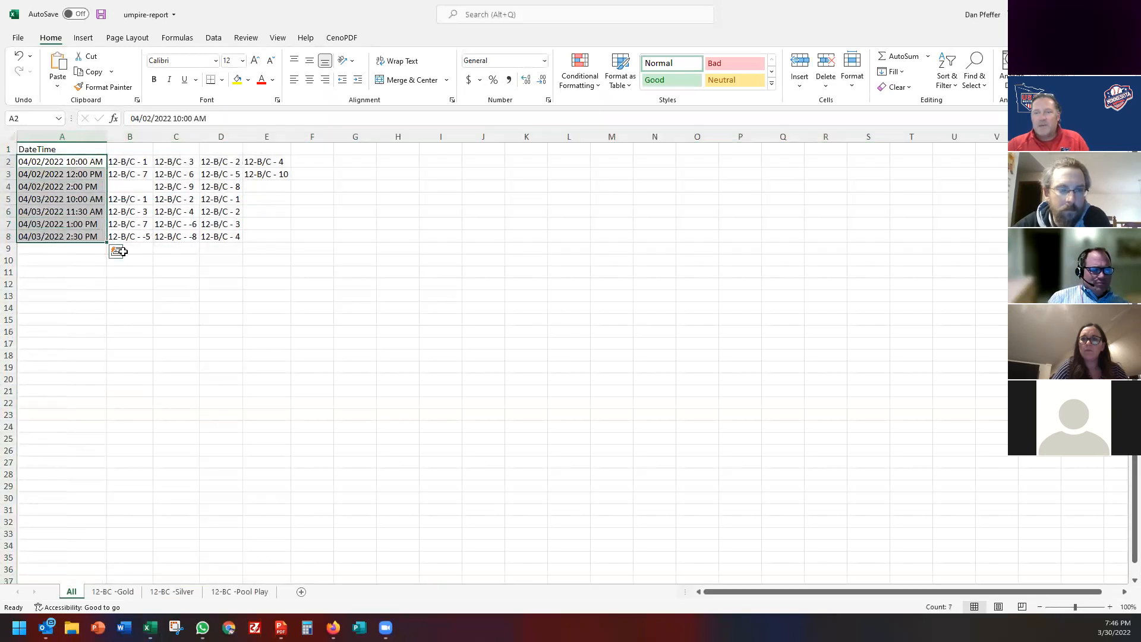
left_click(146, 151)
mouse_move(143, 150)
left_mouse_down()
mouse_move(273, 150)
mouse_move(127, 148)
left_mouse_up()
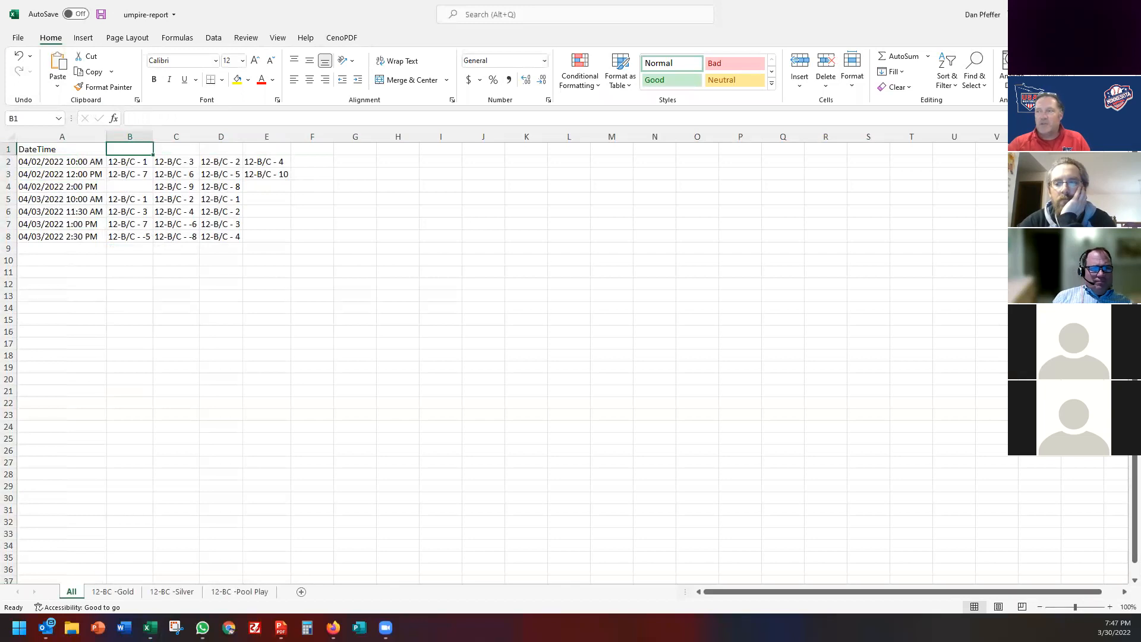
key("ctrl+w")
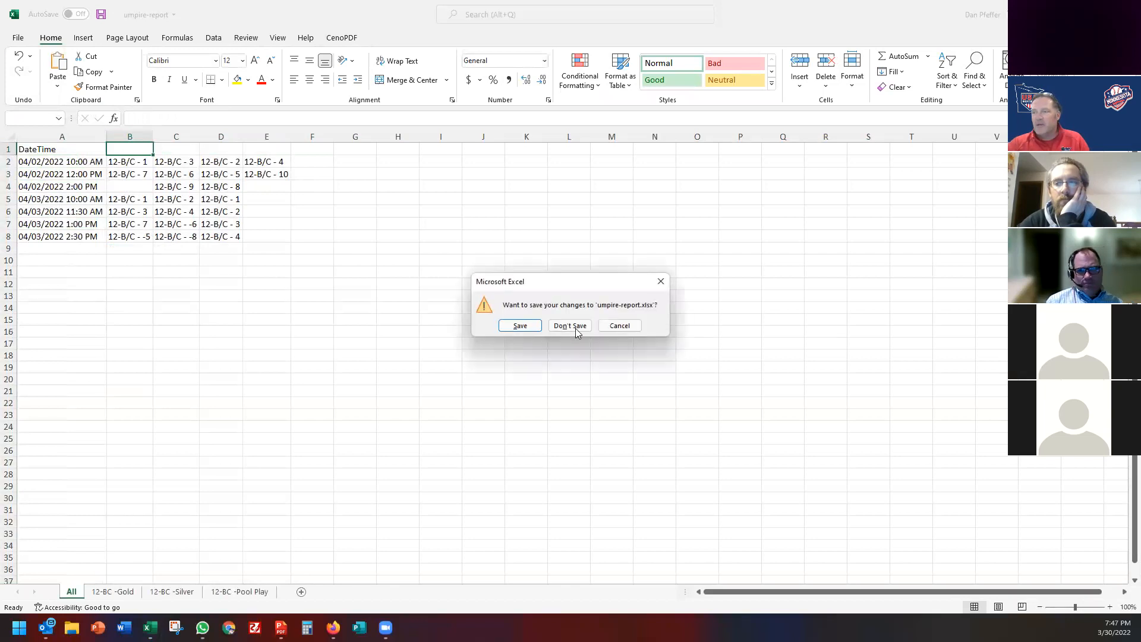
left_click(574, 328)
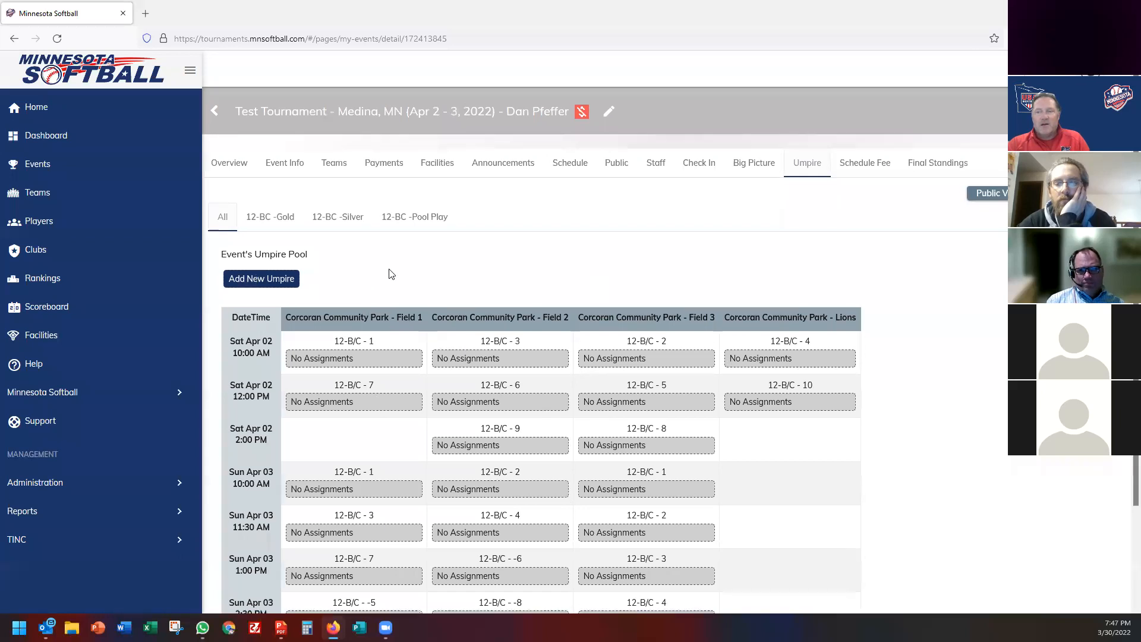
Begin an Add New Umpire search by the umpire's full name in Minnesota, then close it.
scroll(390, 273, "down", 1)
left_click(253, 221)
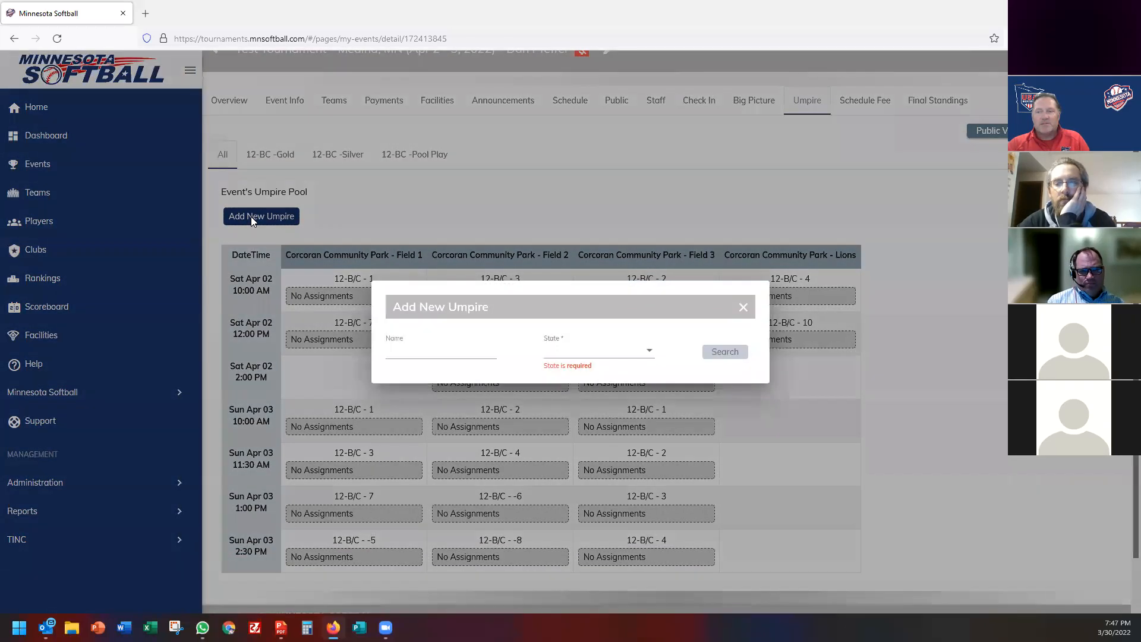
left_click(435, 351)
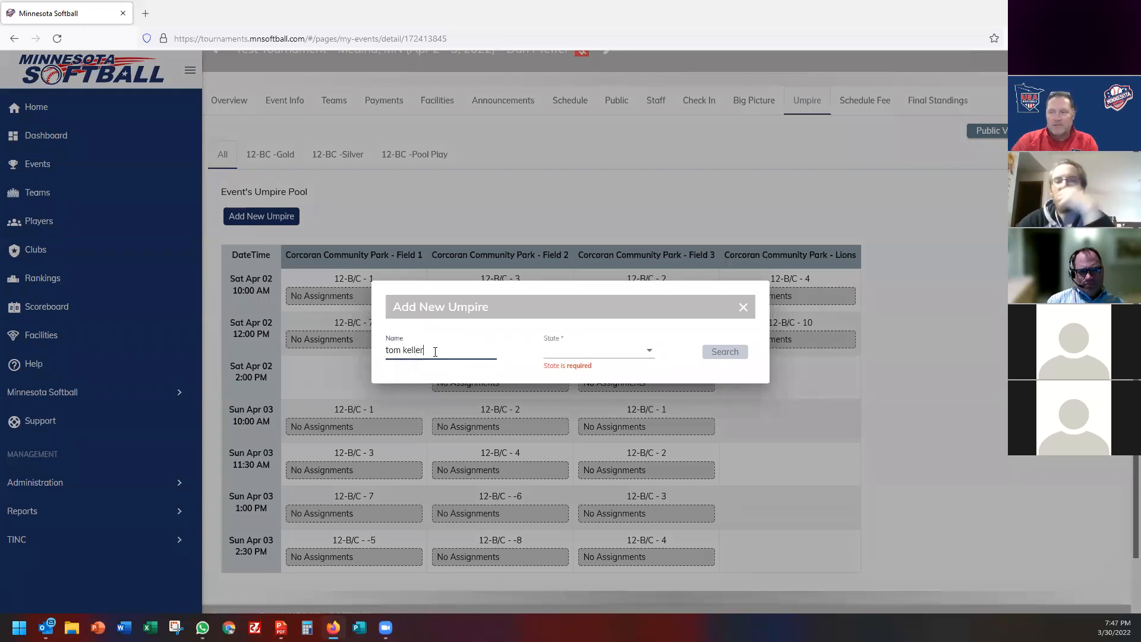
left_click(588, 358)
scroll(581, 439, "down", 6)
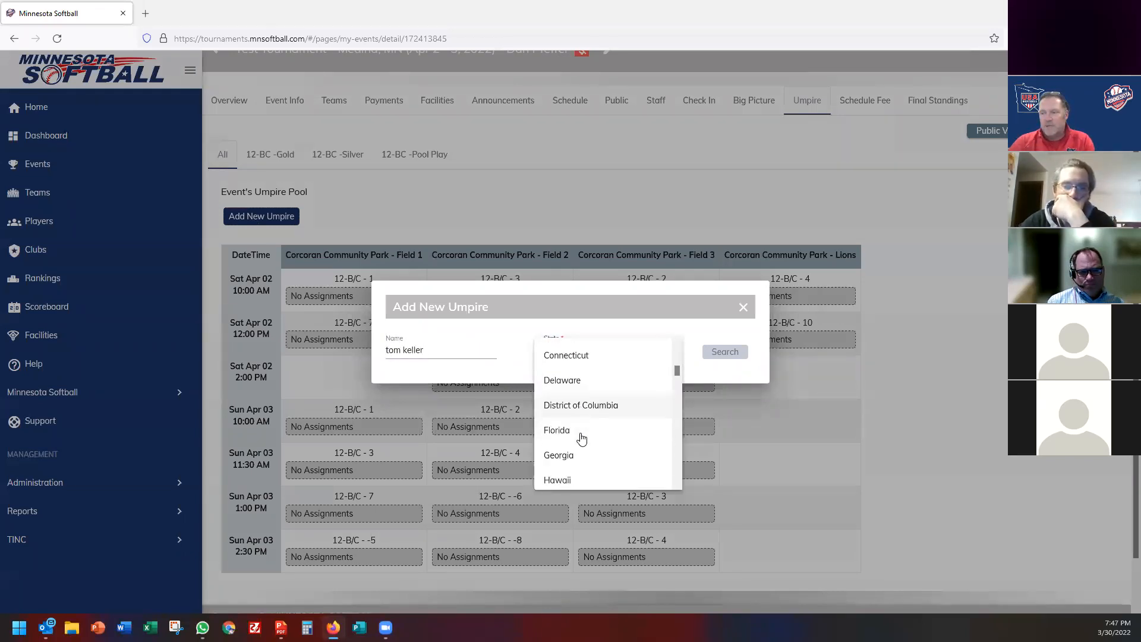
scroll(581, 439, "down", 4)
left_click(576, 448)
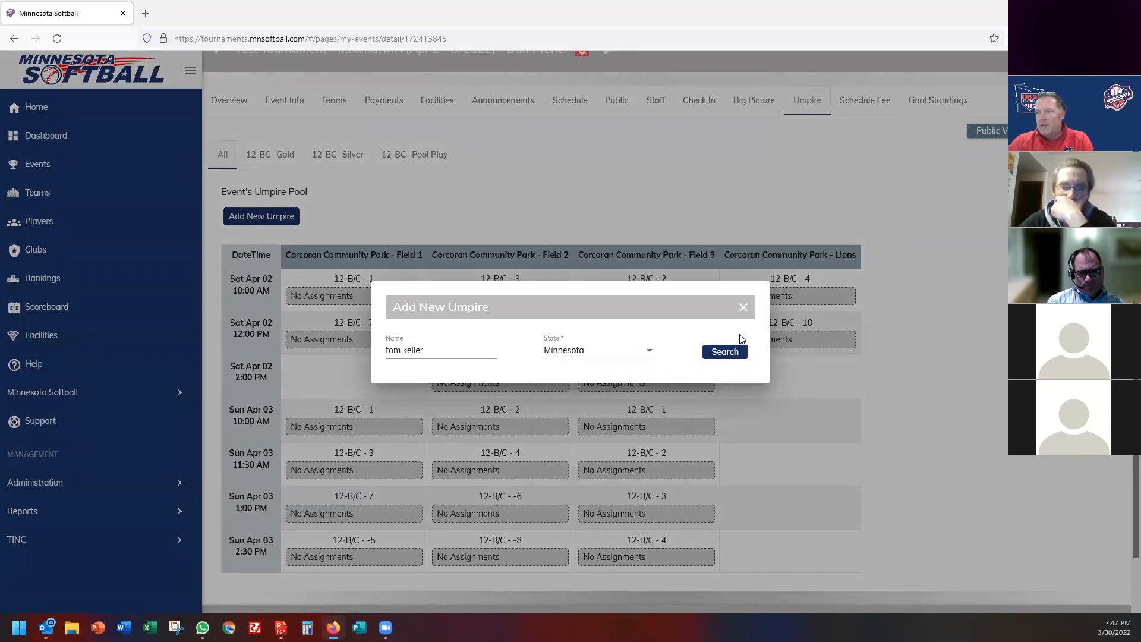
left_click(740, 309)
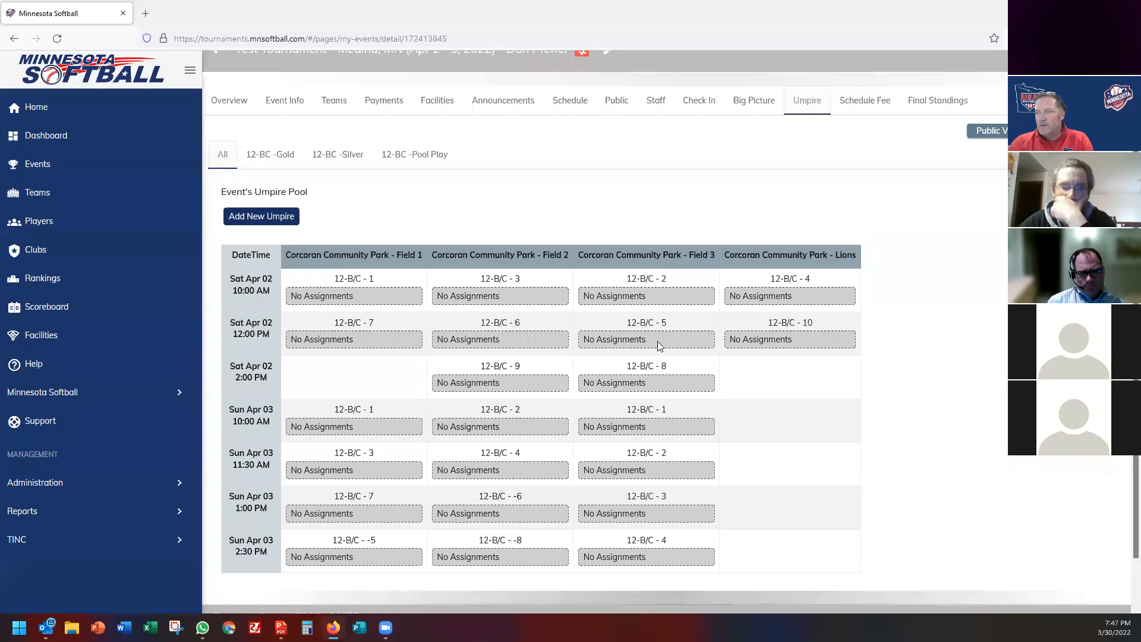
Search Minnesota umpires by the umpire's surname only.
left_click(291, 215)
left_click(446, 350)
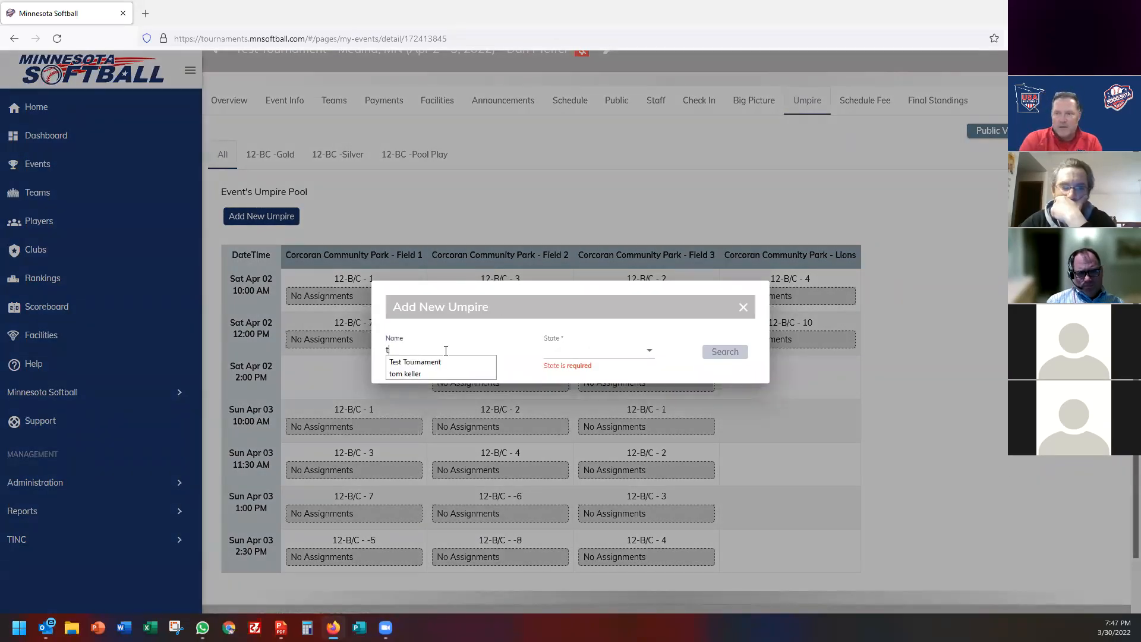
type("keller")
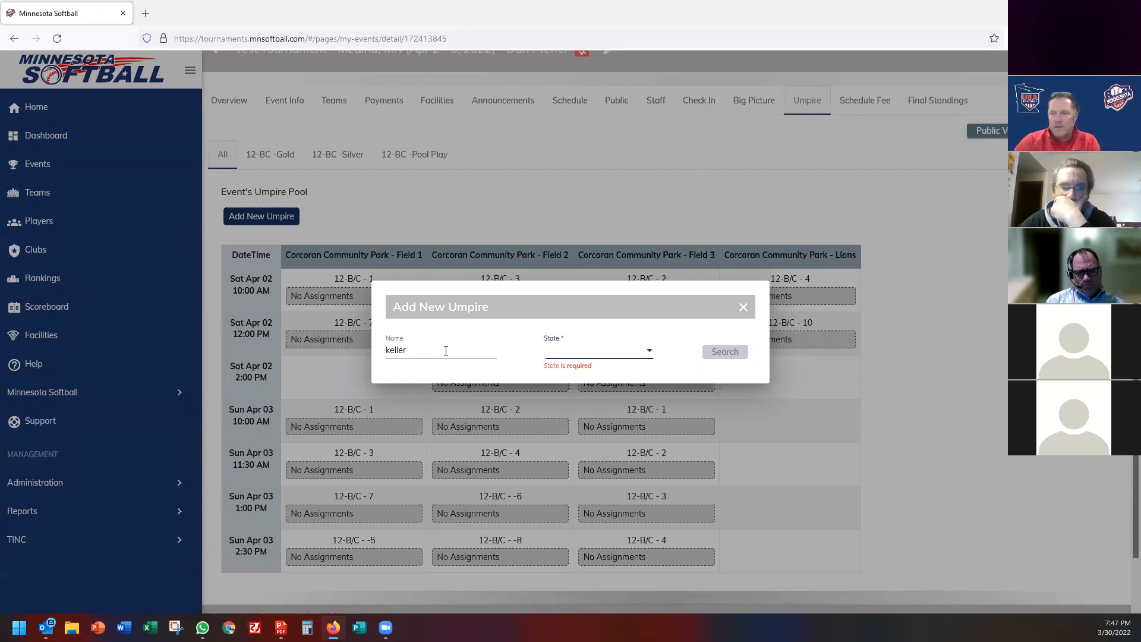
left_click(593, 350)
scroll(595, 352, "down", 10)
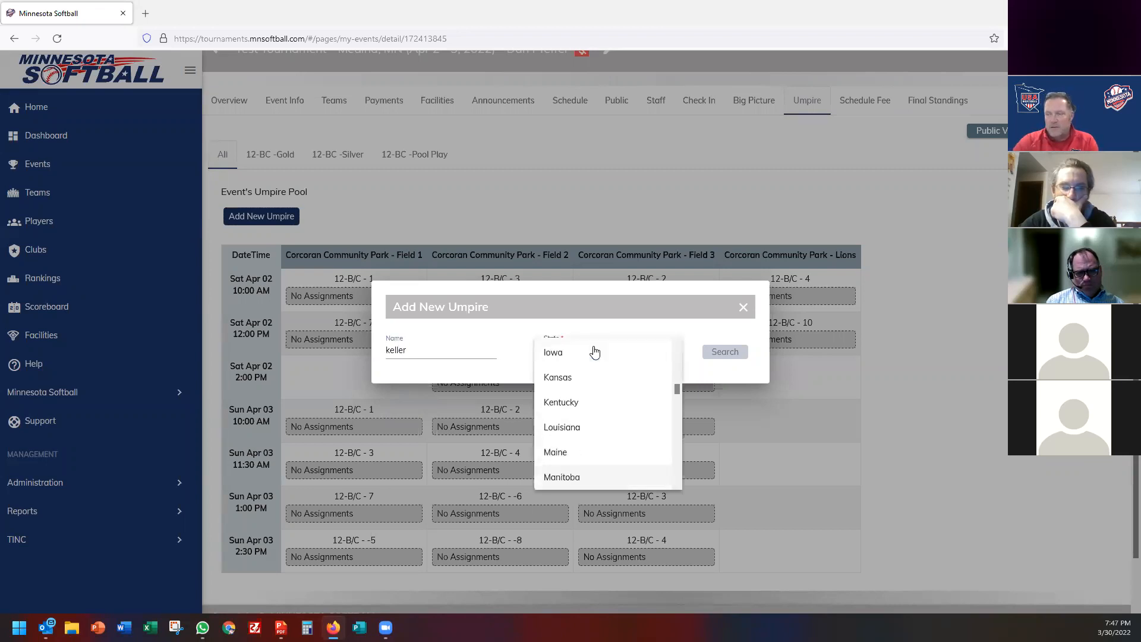
key("Down")
key("Up")
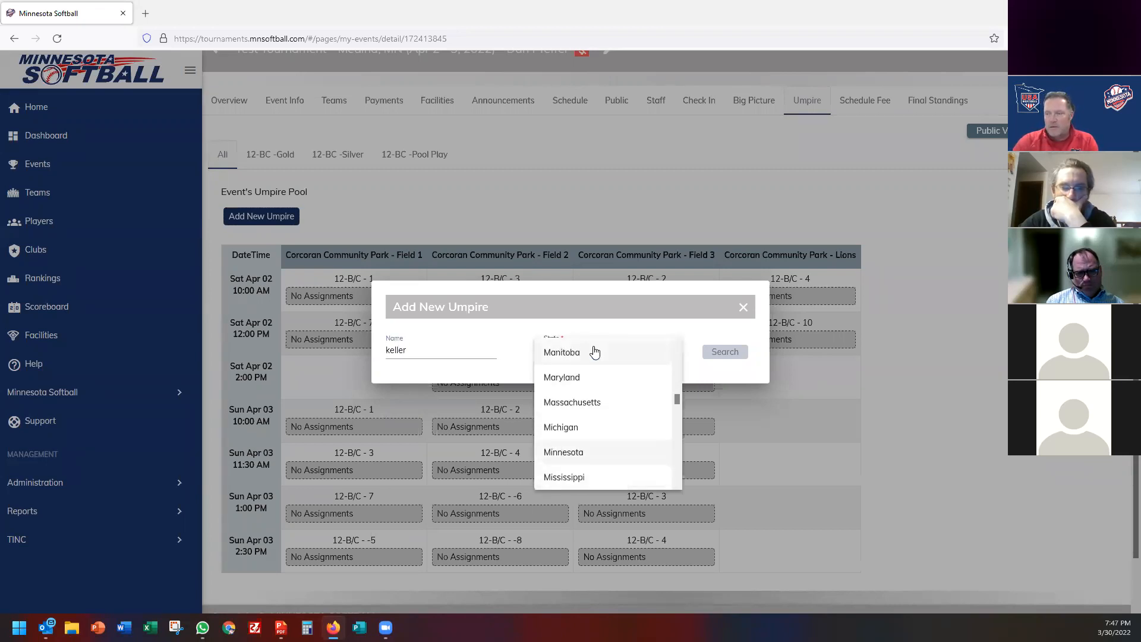
key("Return")
left_click(728, 352)
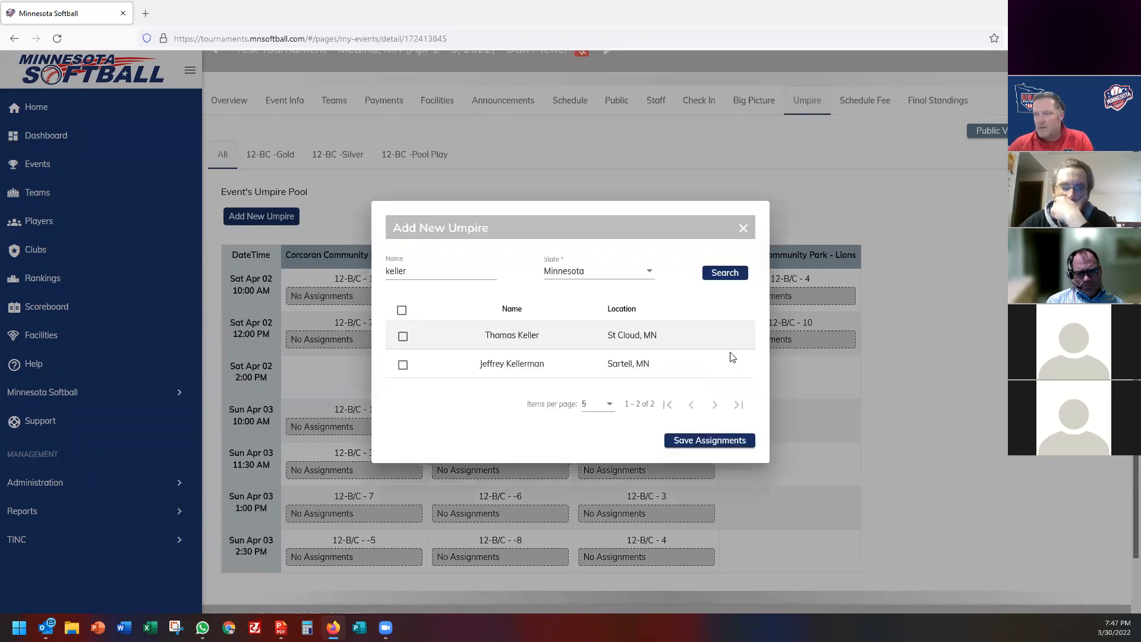
Tick both matching umpires, save the assignments and close the dialog.
left_click(402, 337)
left_click(402, 364)
left_click(709, 441)
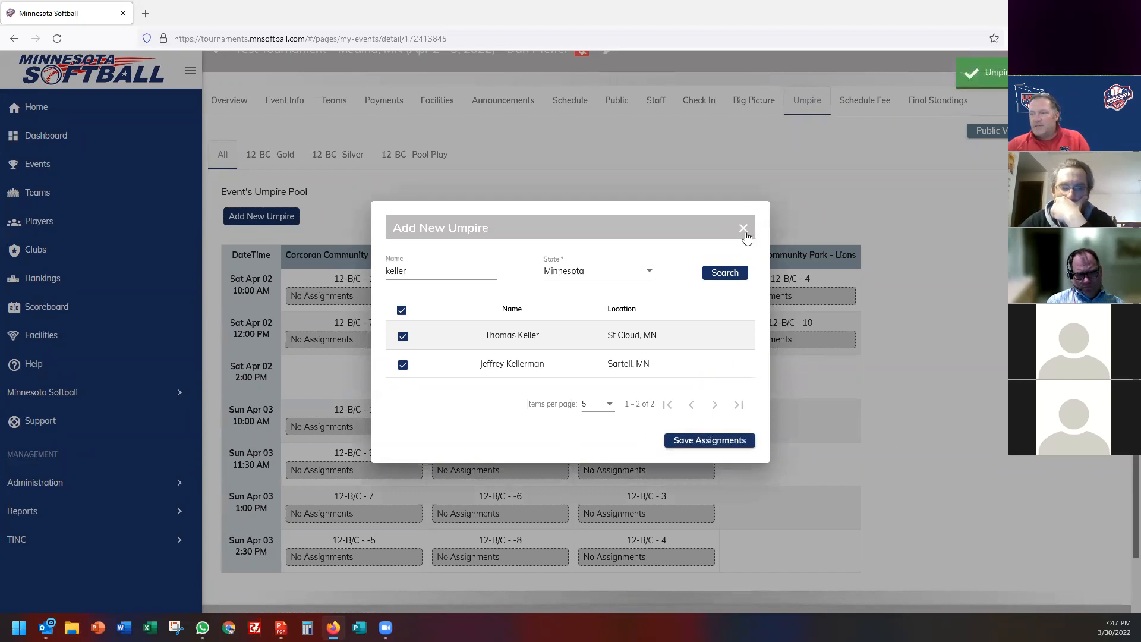
left_click(744, 231)
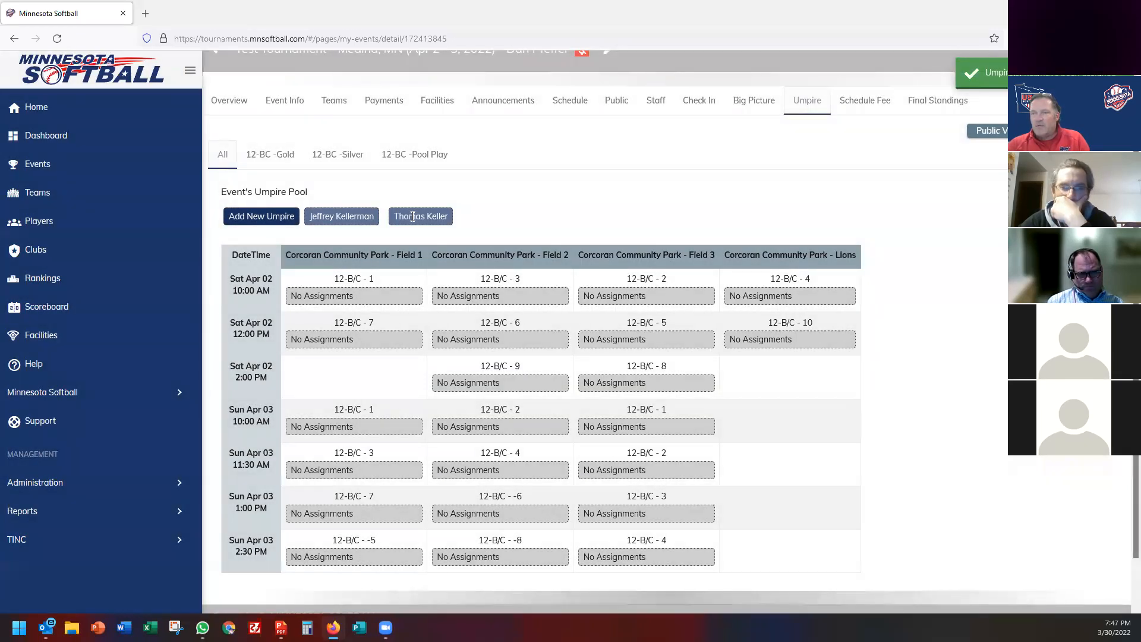
Assign one pool umpire to games 1 and 7, the other to games 3, 6 and 9.
left_click_drag(426, 217, 324, 301)
left_click_drag(427, 214, 334, 362)
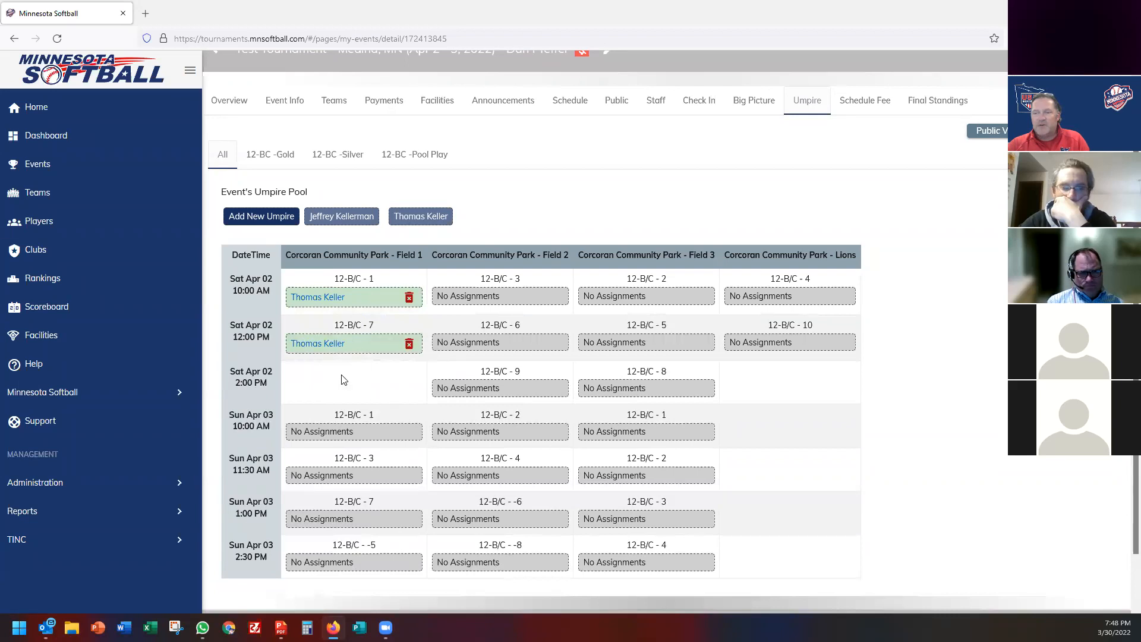
left_click_drag(334, 214, 485, 336)
left_click_drag(340, 215, 498, 393)
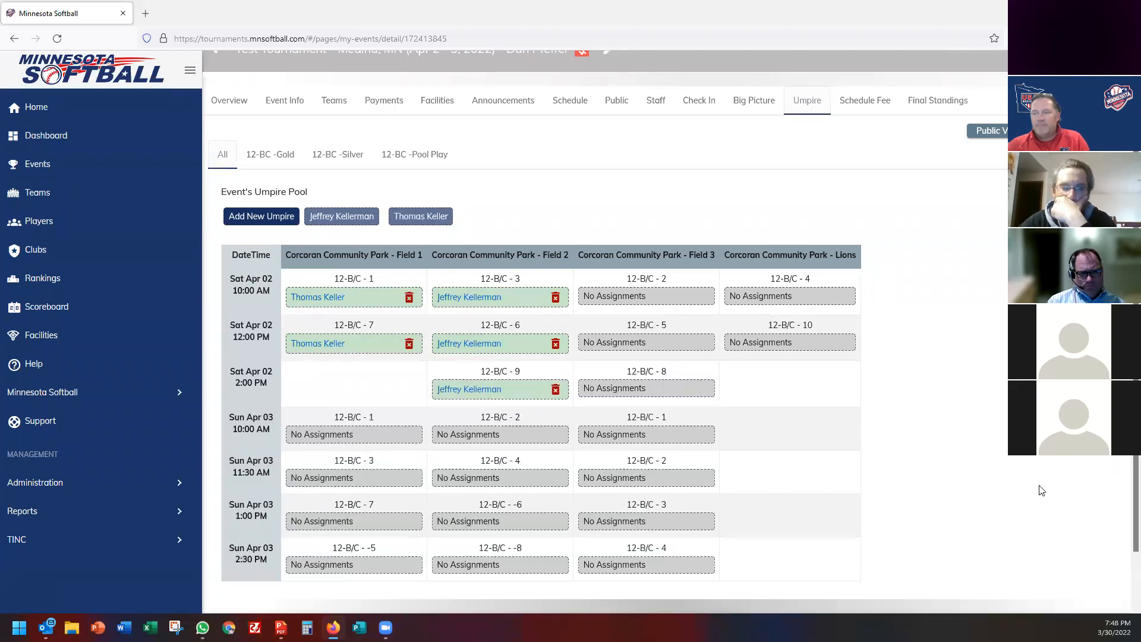
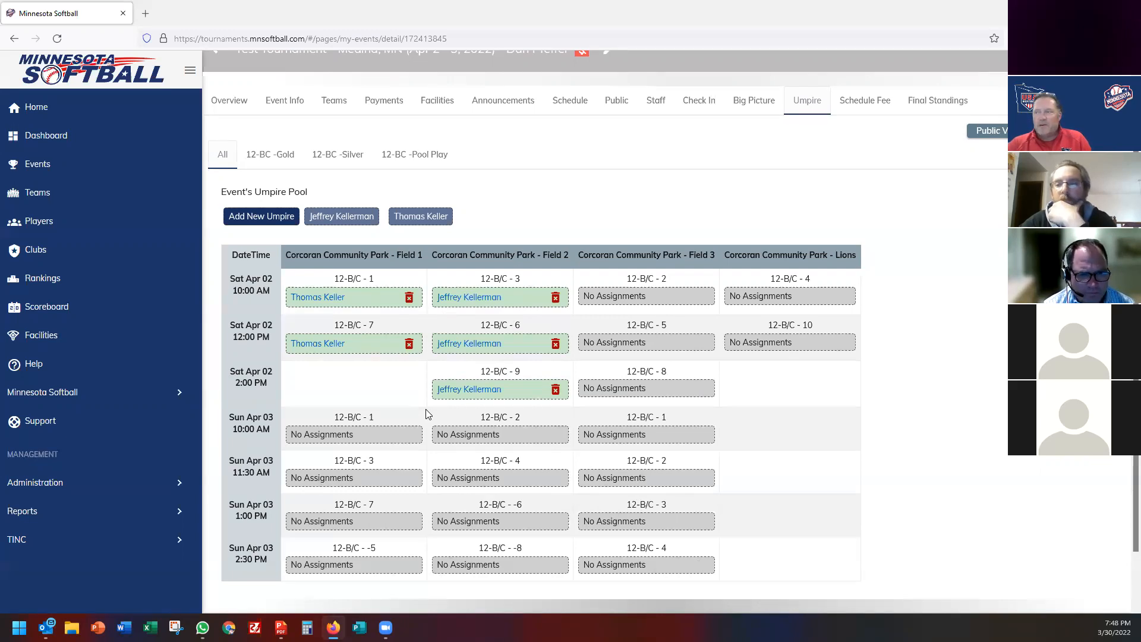
Leave the umpire grid for the Minnesota Softball Test Tournament's Staff page.
scroll(603, 184, "up", 2)
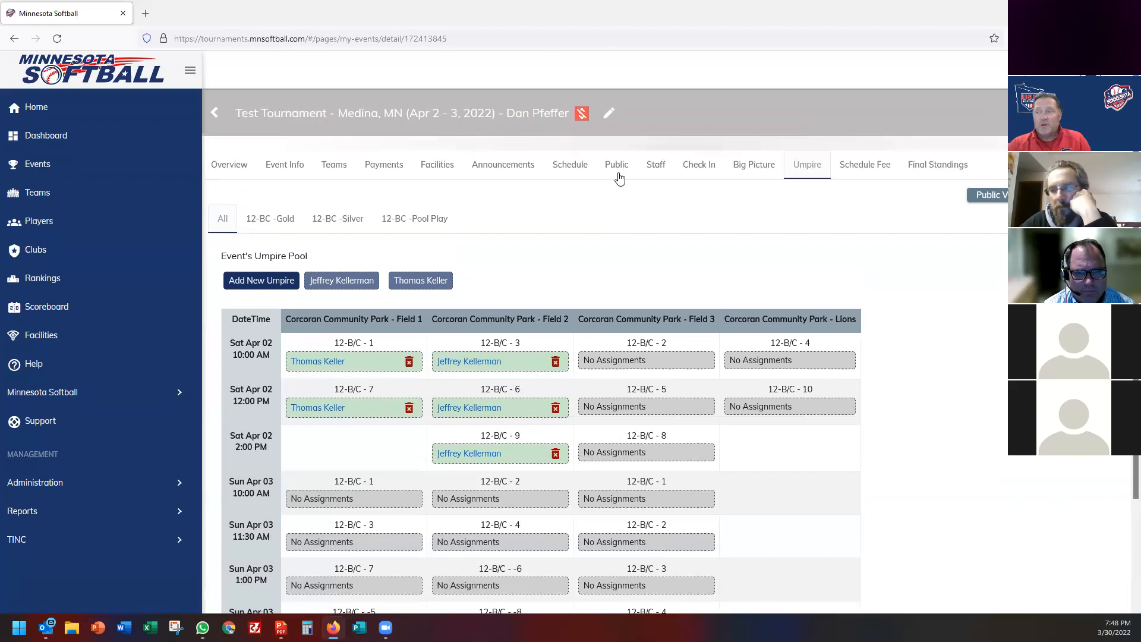
left_click(659, 169)
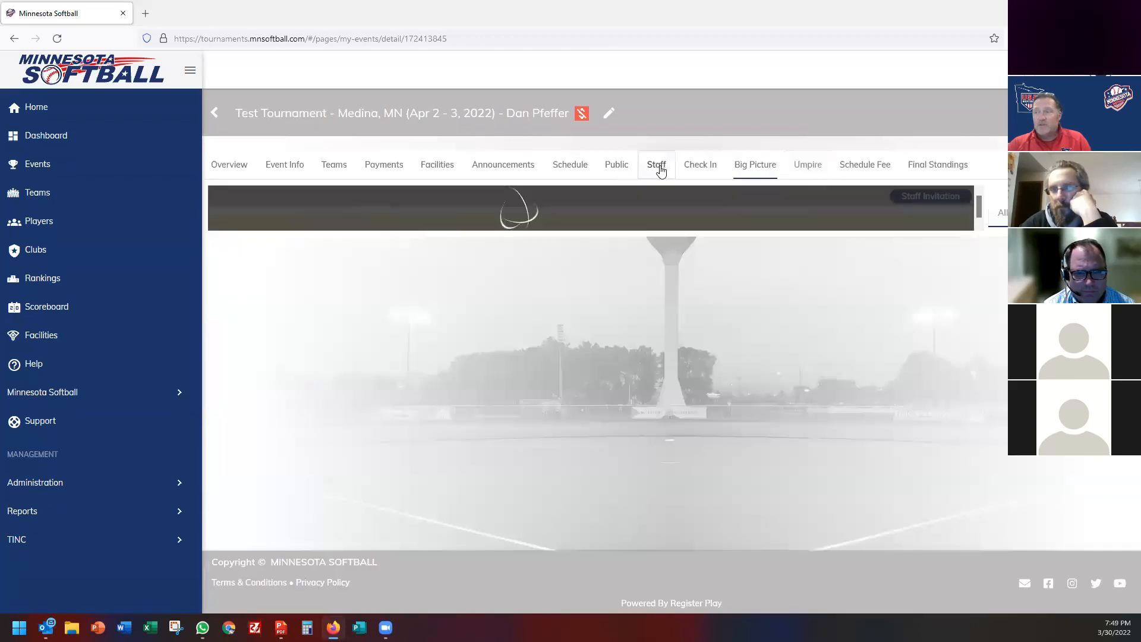
Show the Check In table of 11 registered 12B/C teams with their compliance flags.
left_click(705, 172)
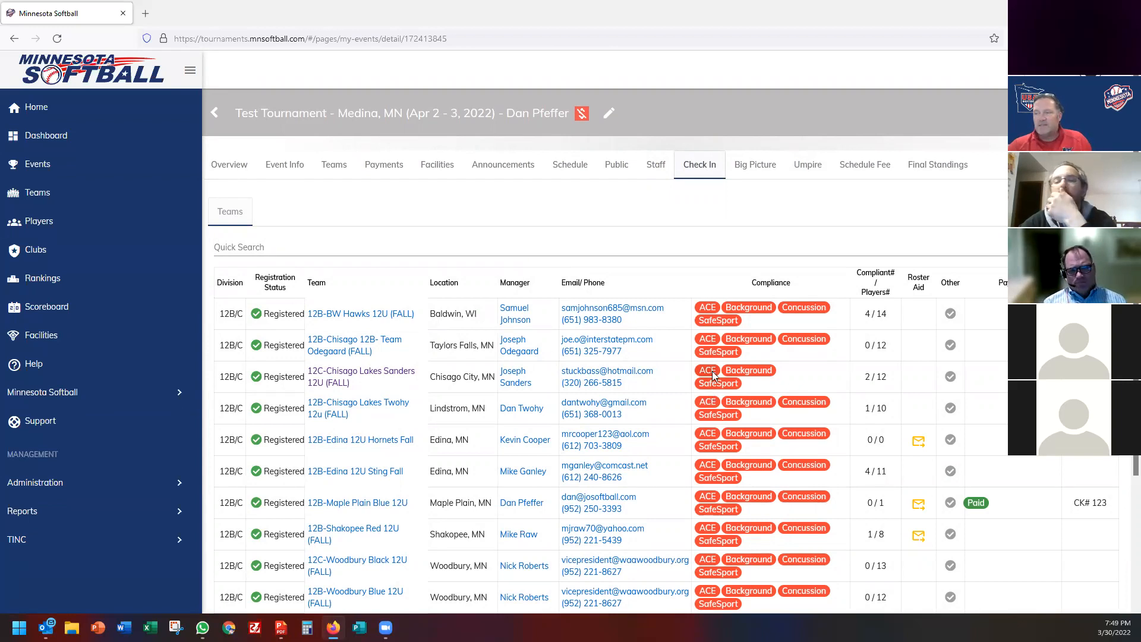
scroll(712, 371, "down", 2)
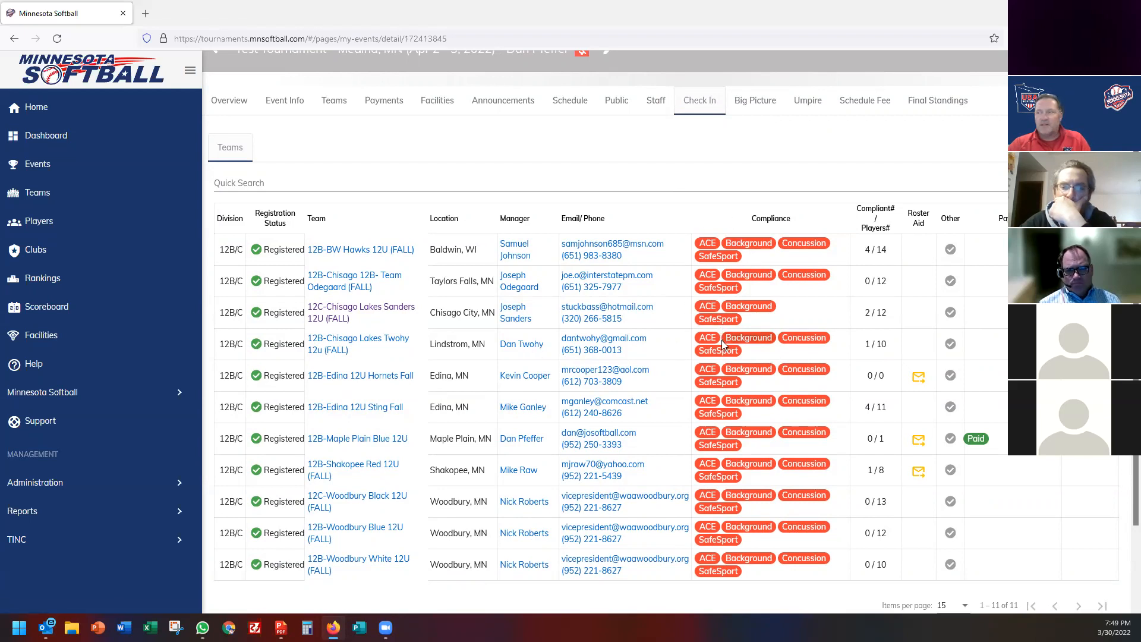
scroll(721, 340, "up", 1)
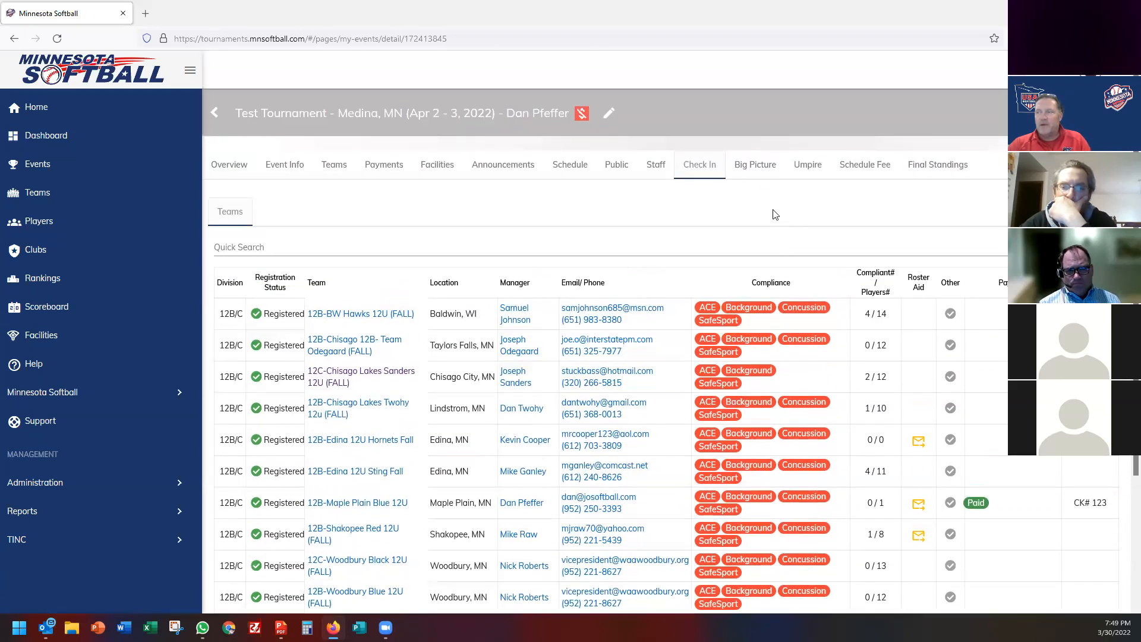
View the Big Picture game grid and check pool play game 2's score without changes.
left_click(762, 170)
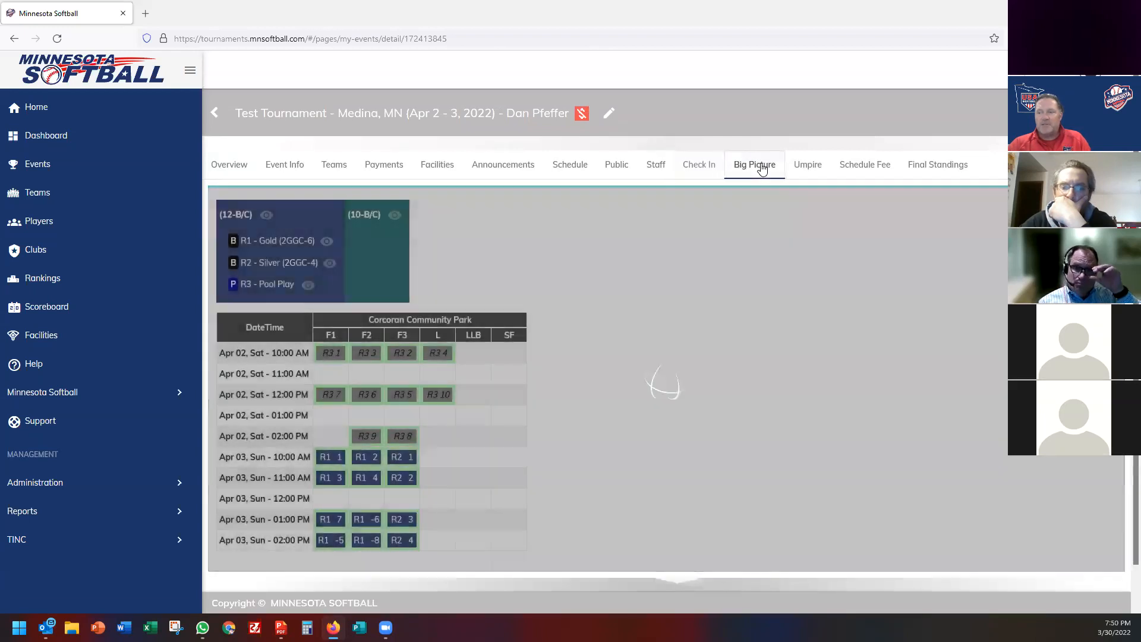
scroll(668, 390, "down", 1)
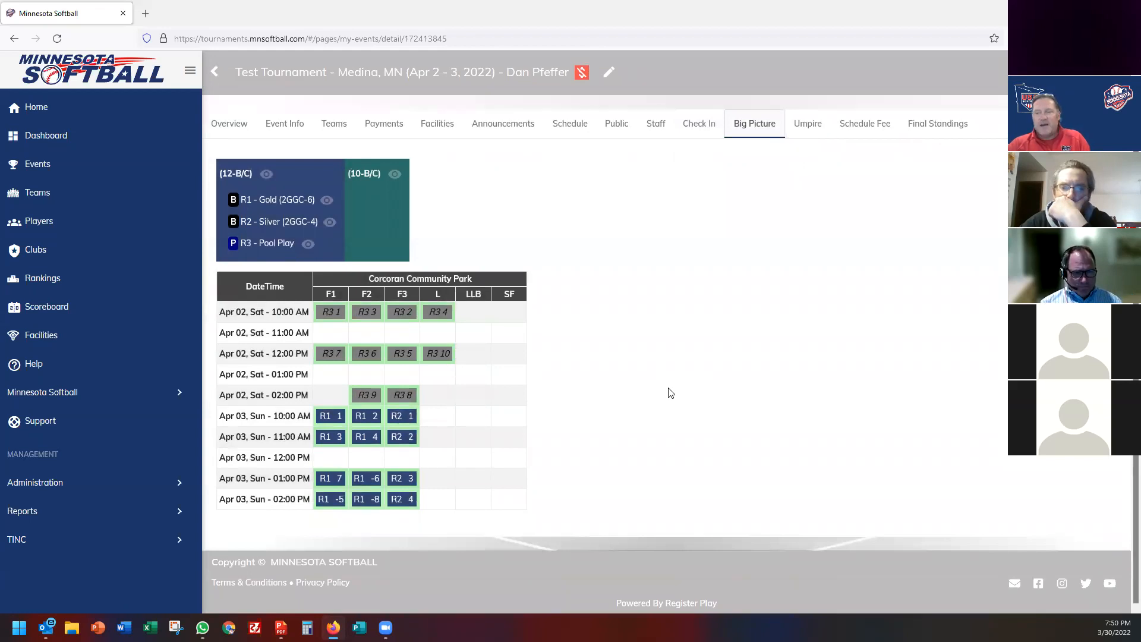
left_click(400, 313)
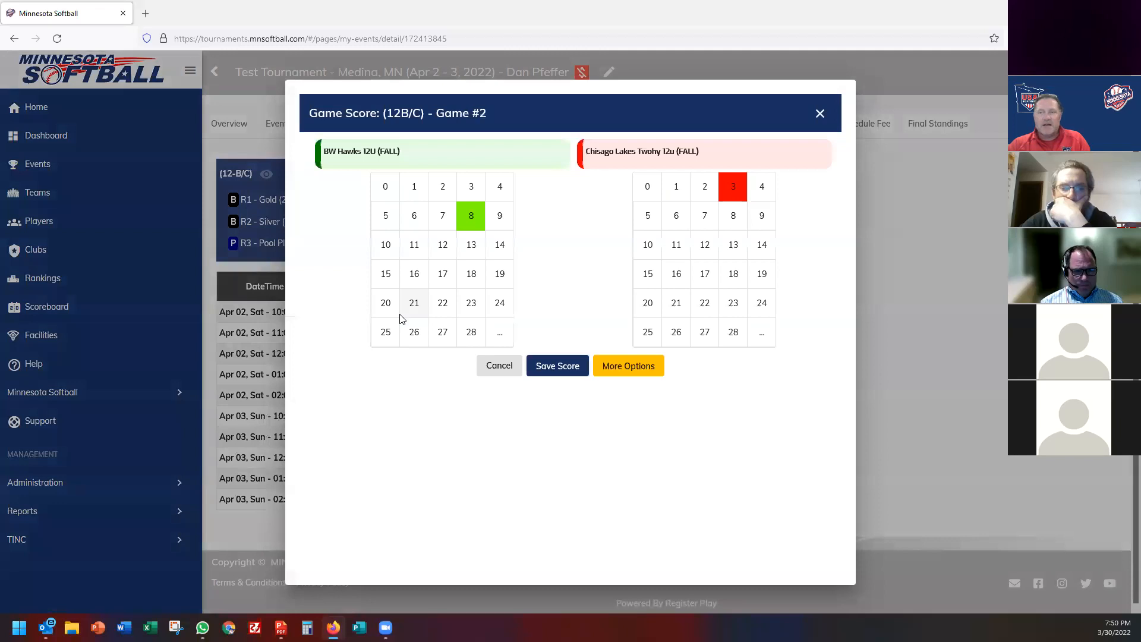
left_click(821, 114)
Dismiss pending-game errors on two Sunday bracket games, then go to the Schedule conflicts overview.
left_click(401, 498)
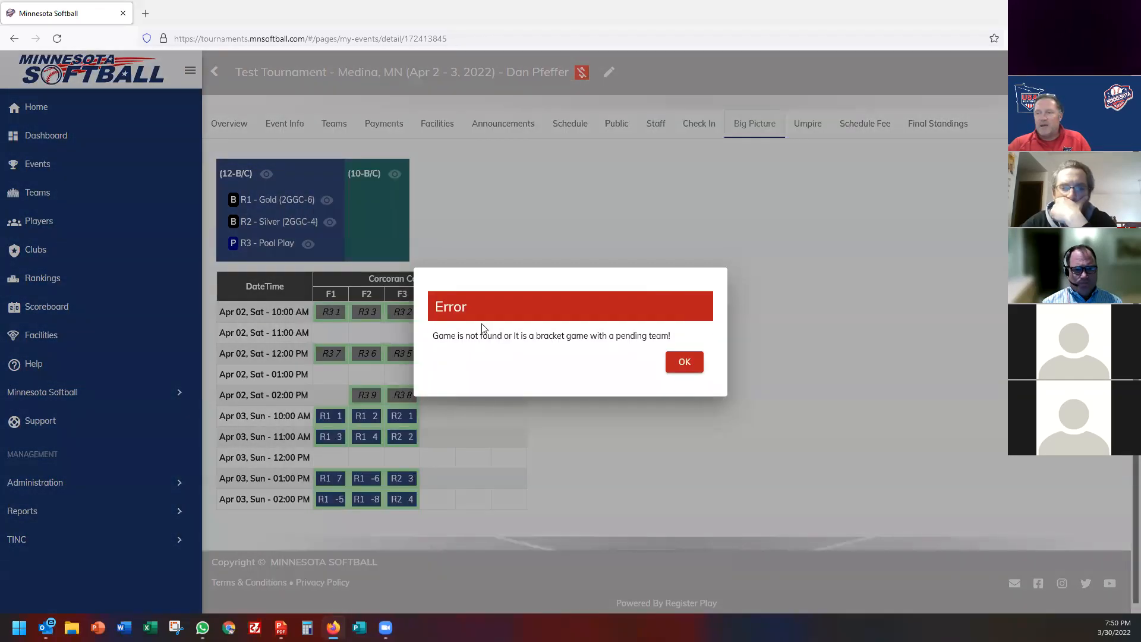
left_click(685, 364)
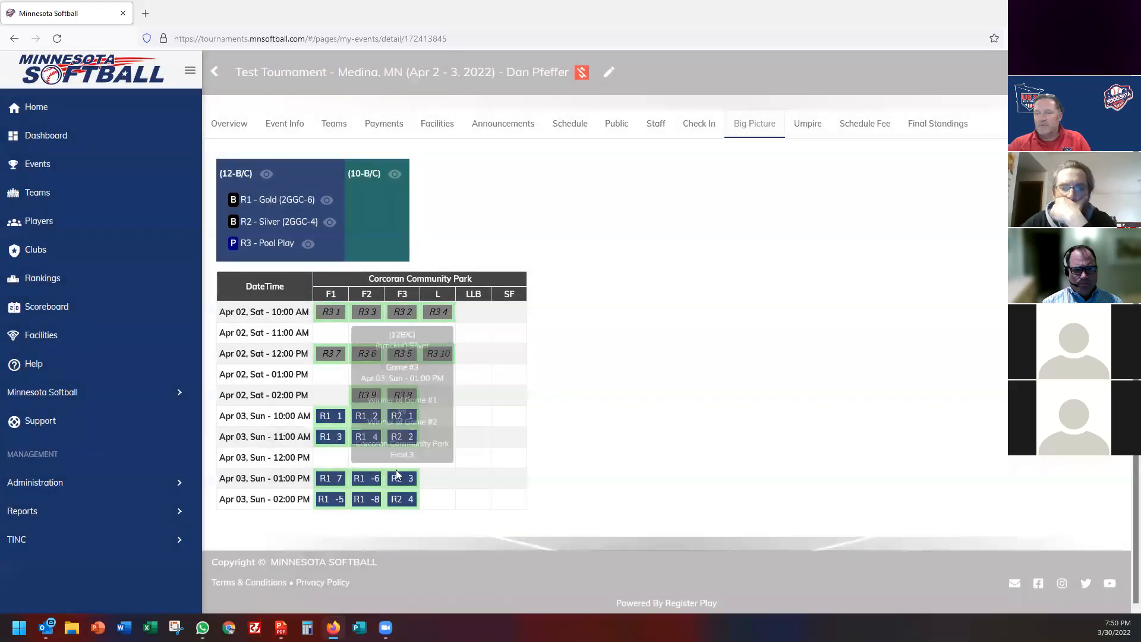
left_click(406, 503)
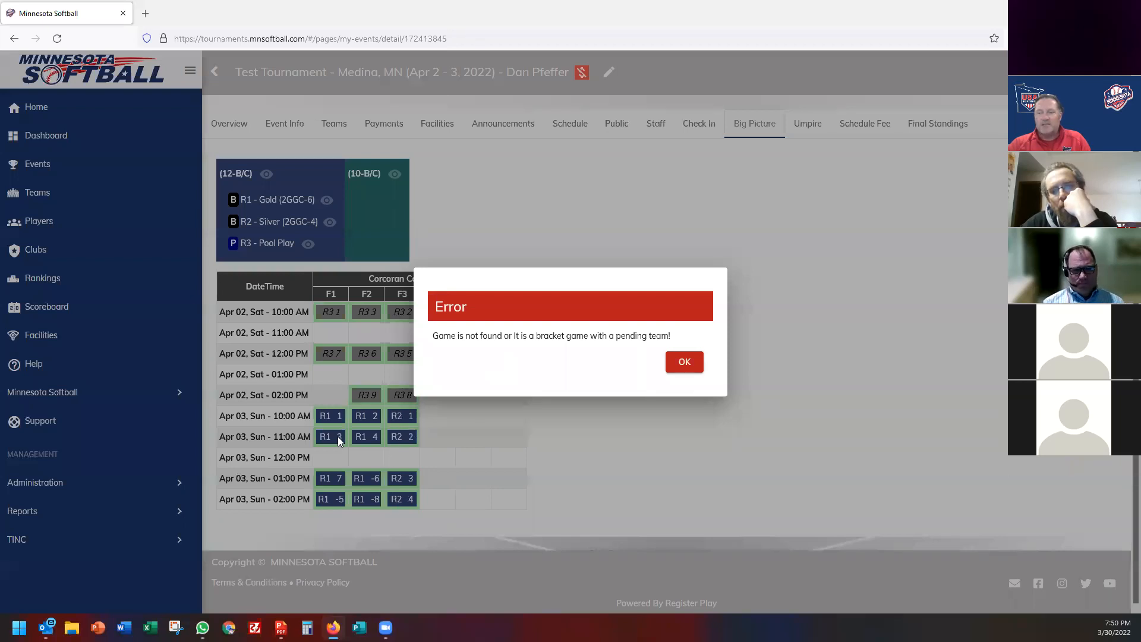
left_click(679, 367)
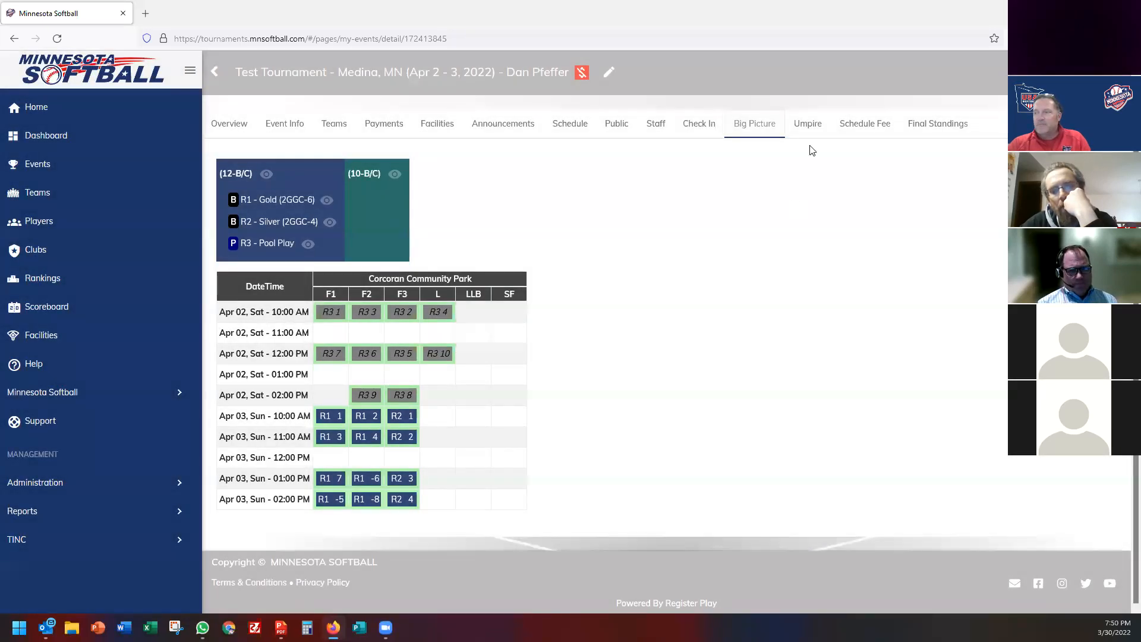
left_click(569, 125)
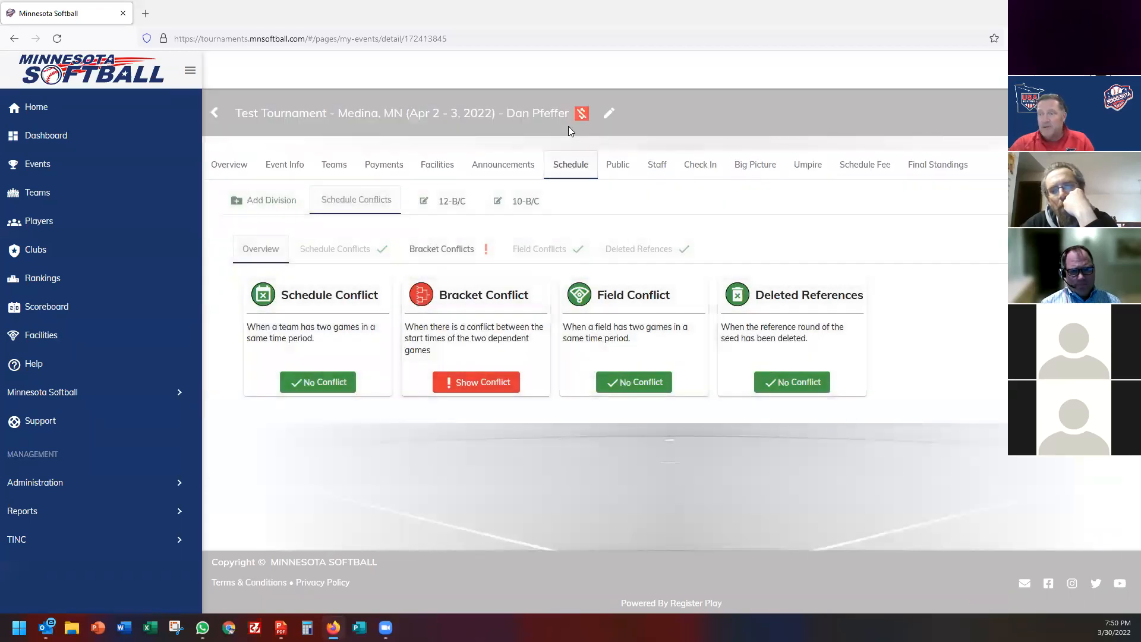
Open the 12-B/C division's Gold round and expand Results & Scores.
left_click(442, 201)
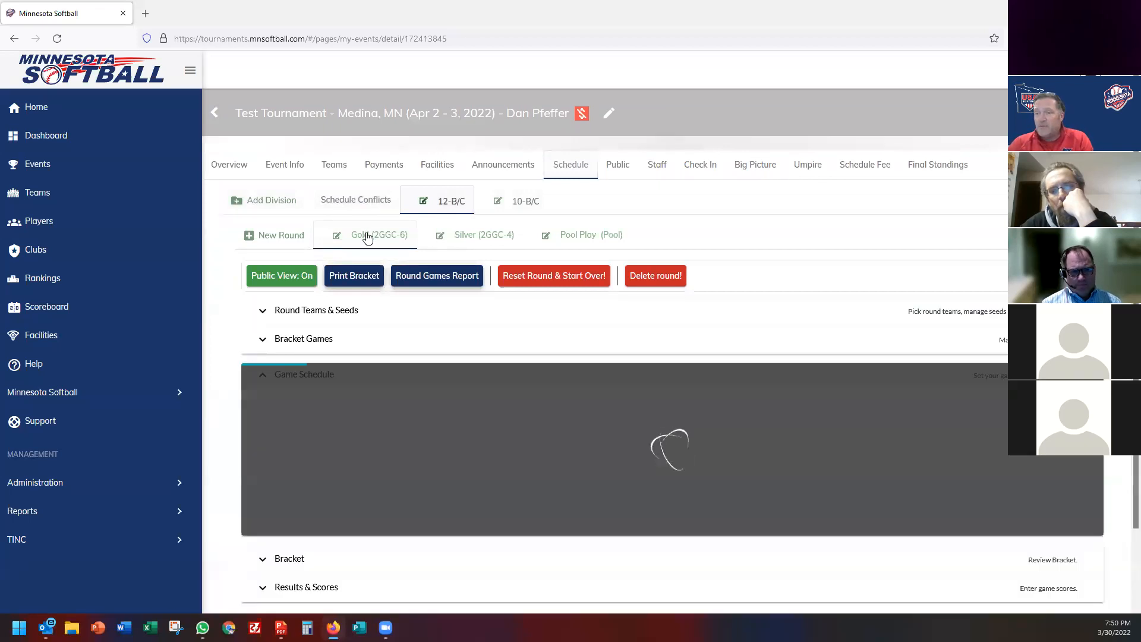
scroll(403, 339, "down", 5)
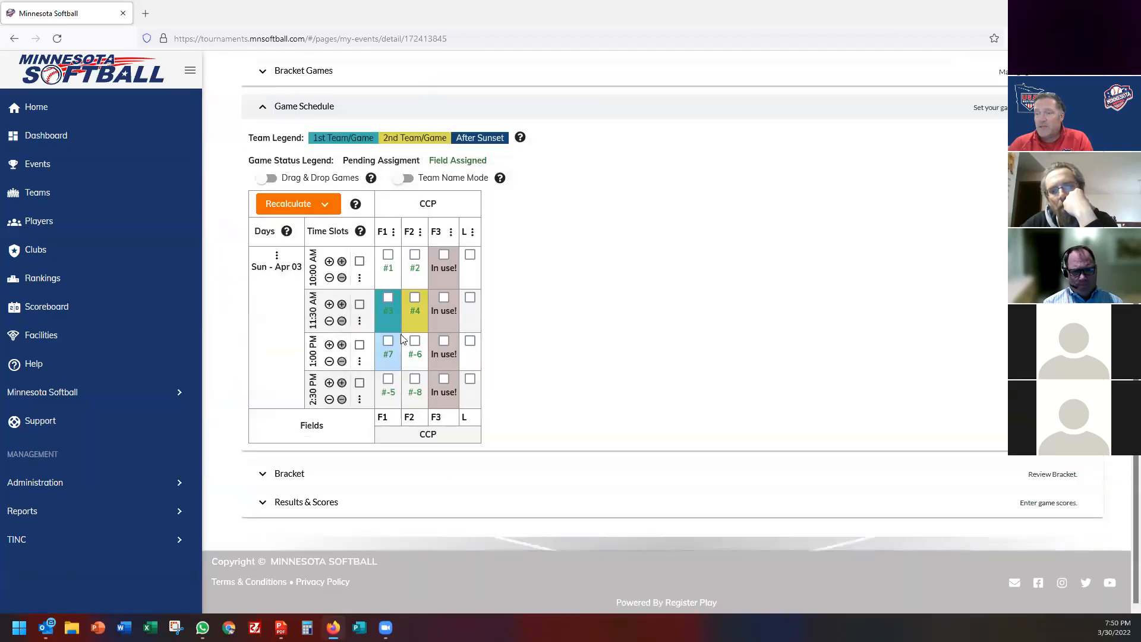
left_click(325, 504)
scroll(422, 291, "down", 6)
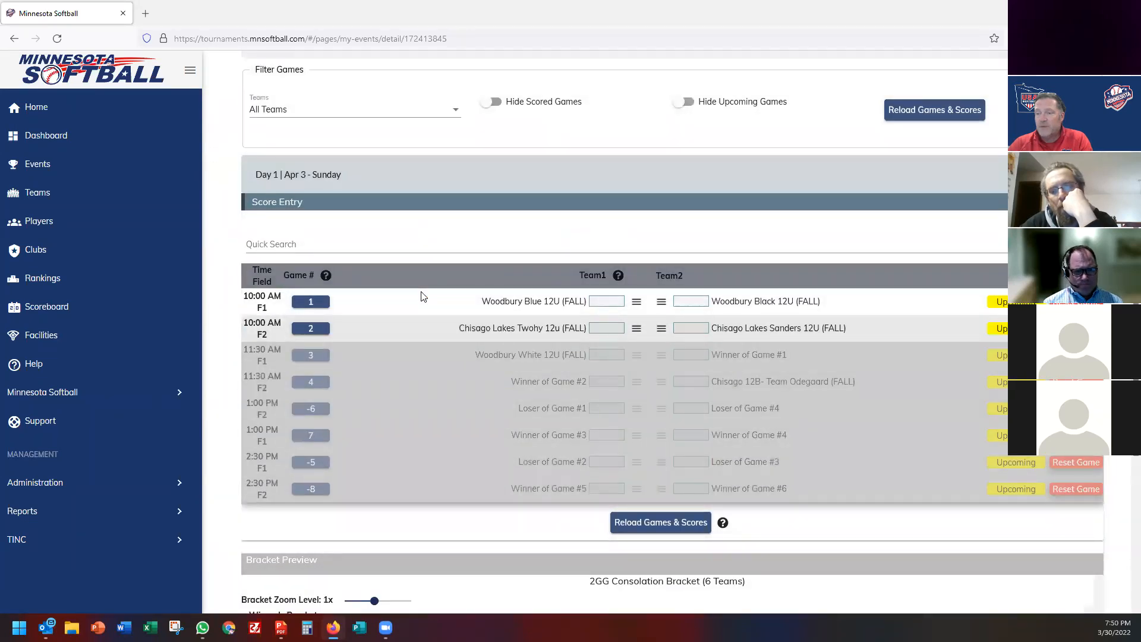
scroll(421, 292, "down", 1)
Enter Woodbury Blue 4–3 over Woodbury Black and Chisago Lakes Sanders 5–2 over Chisago Lakes Twohy.
left_click(592, 238)
type("43")
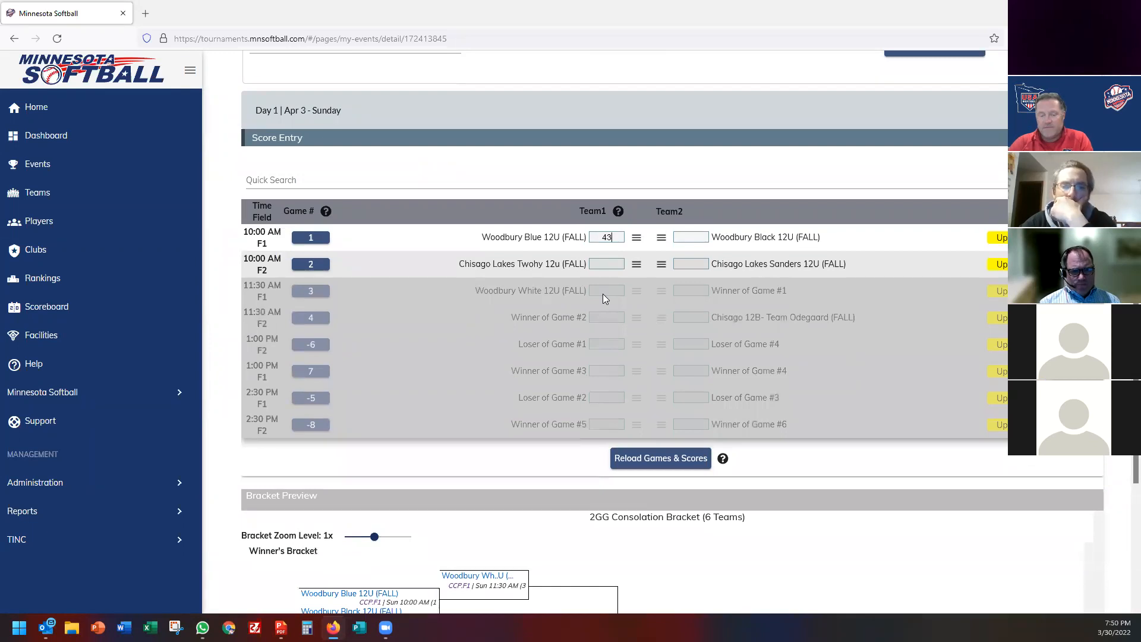
key("BackSpace")
key("Tab")
type("3")
key("Return")
type("2")
key("Tab")
type("5")
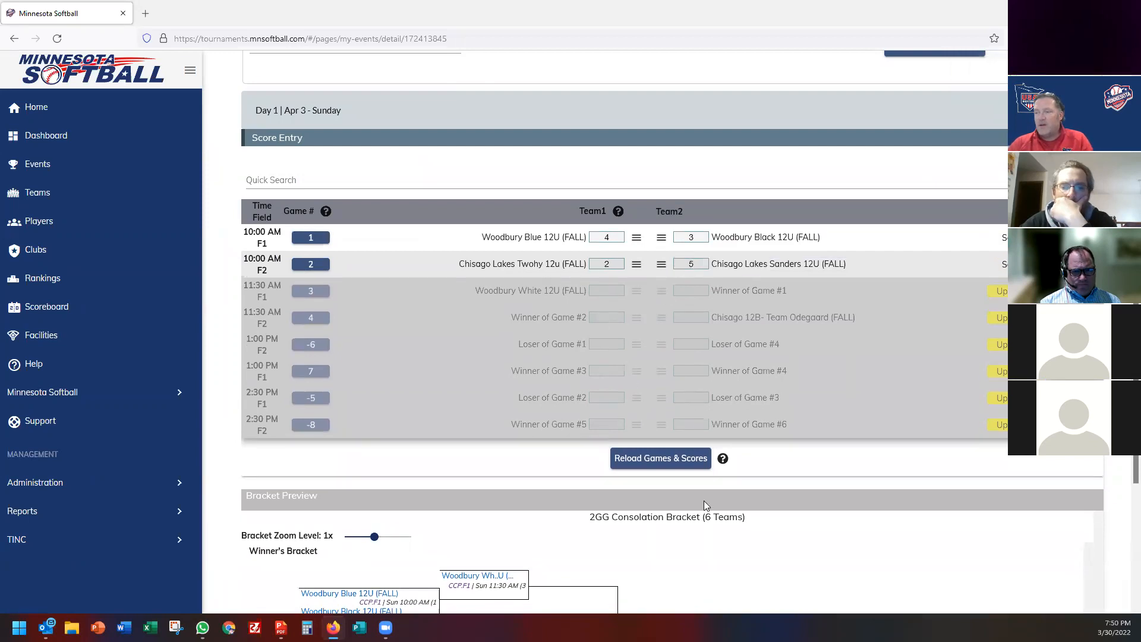
Reload the scores list and dismiss the pending-game error on game 3.
left_click(660, 458)
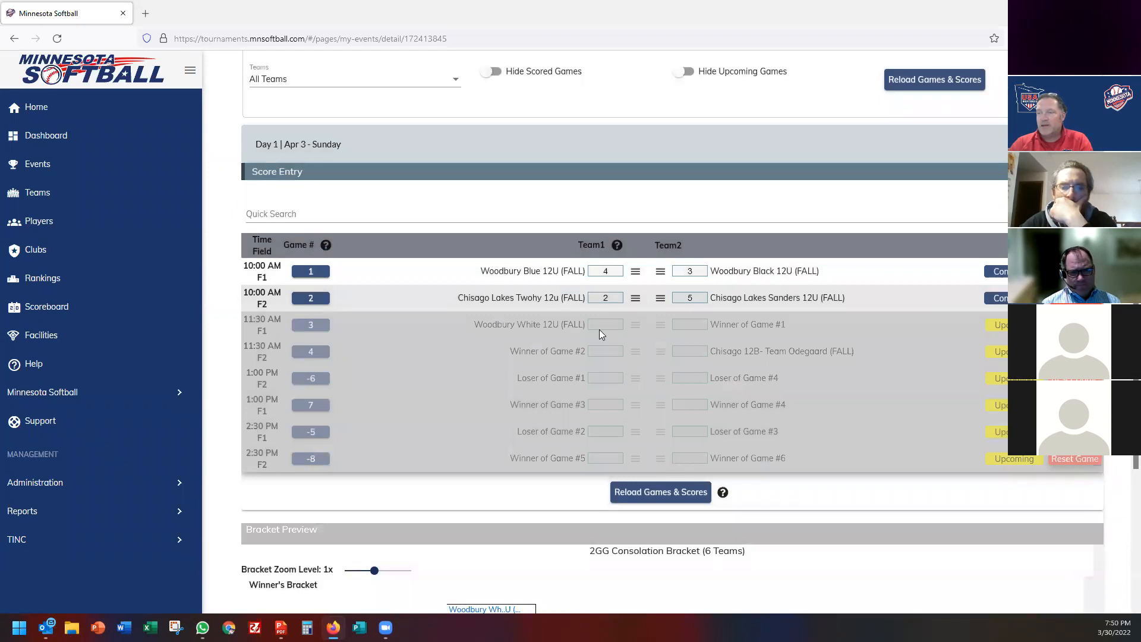
left_click(324, 329)
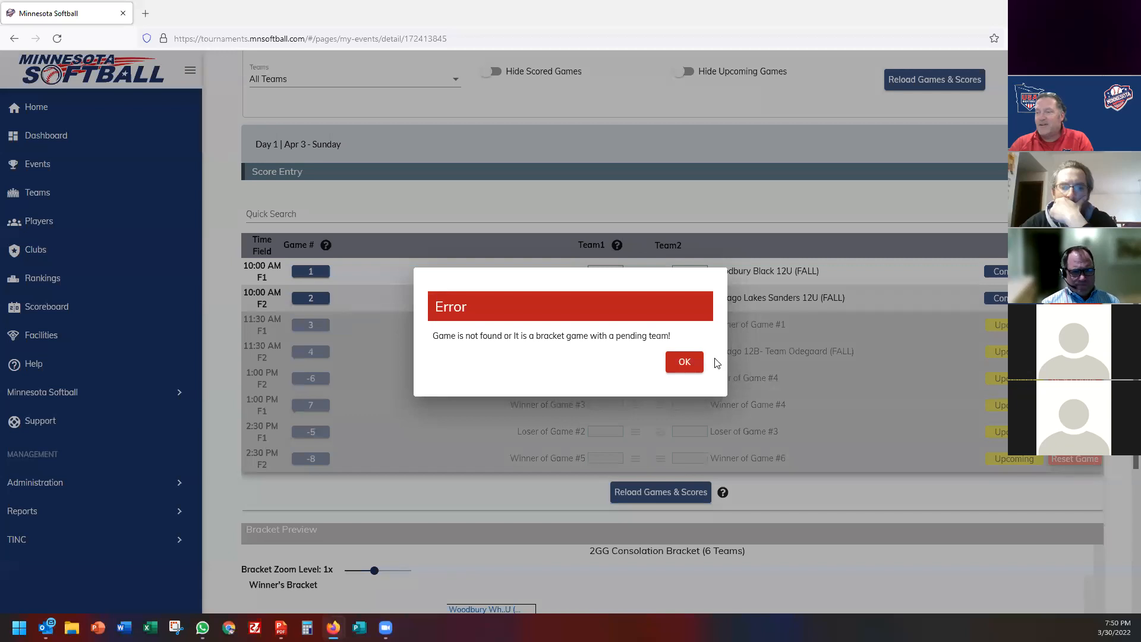
left_click(685, 360)
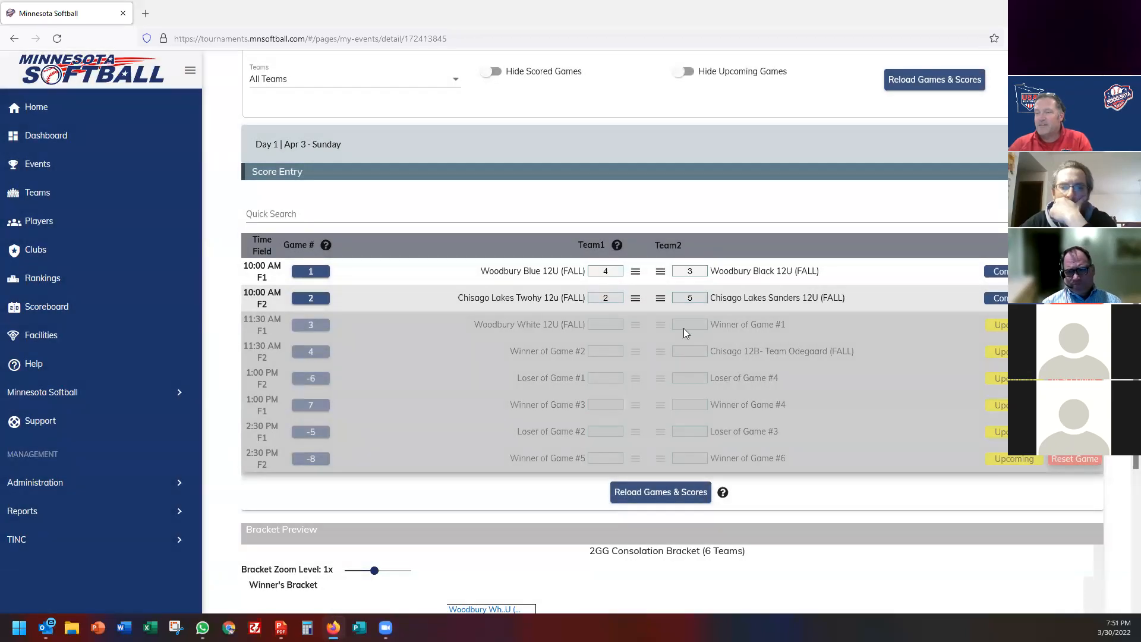
scroll(534, 319, "up", 3)
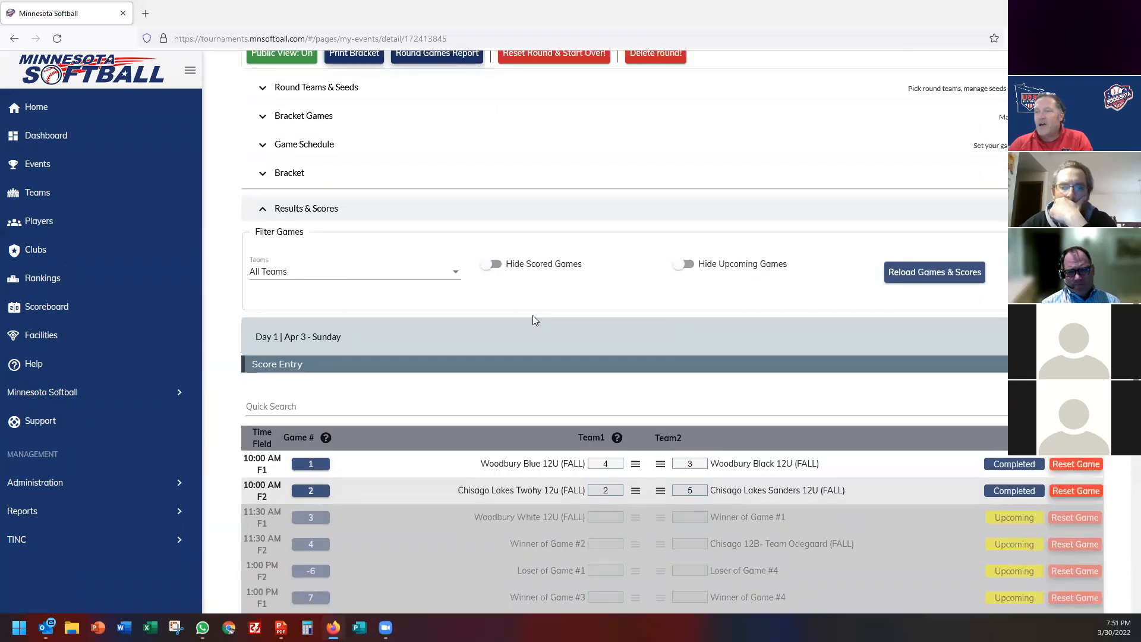
Expand the Gold bracket and save game 3's result as 7–2.
left_click(303, 176)
scroll(499, 351, "down", 3)
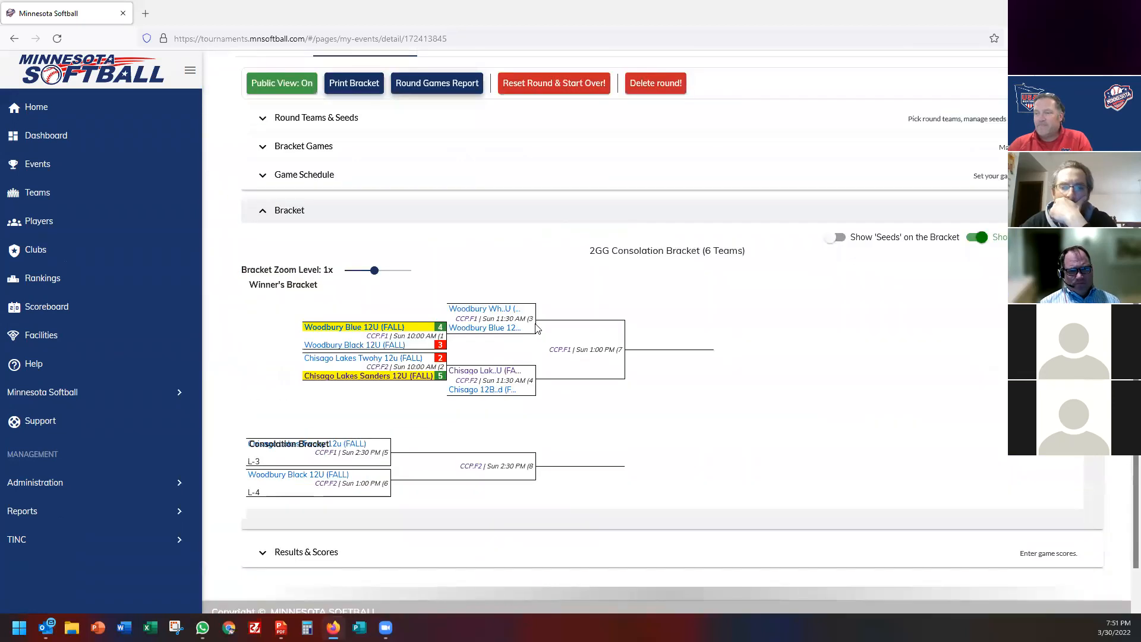
left_click(533, 326)
left_click(443, 245)
left_click(704, 216)
left_click(572, 403)
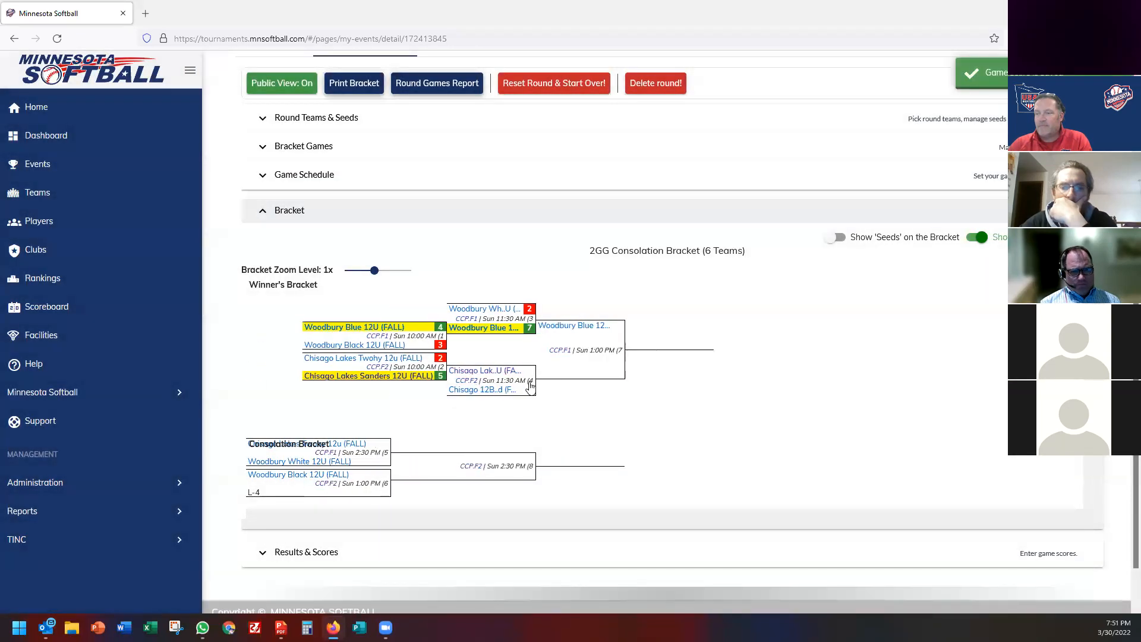
Score game 4 with Chisago 12B 8, correcting Chisago Lakes Sanders' tying 8 to 16.
left_click(529, 384)
left_click(470, 246)
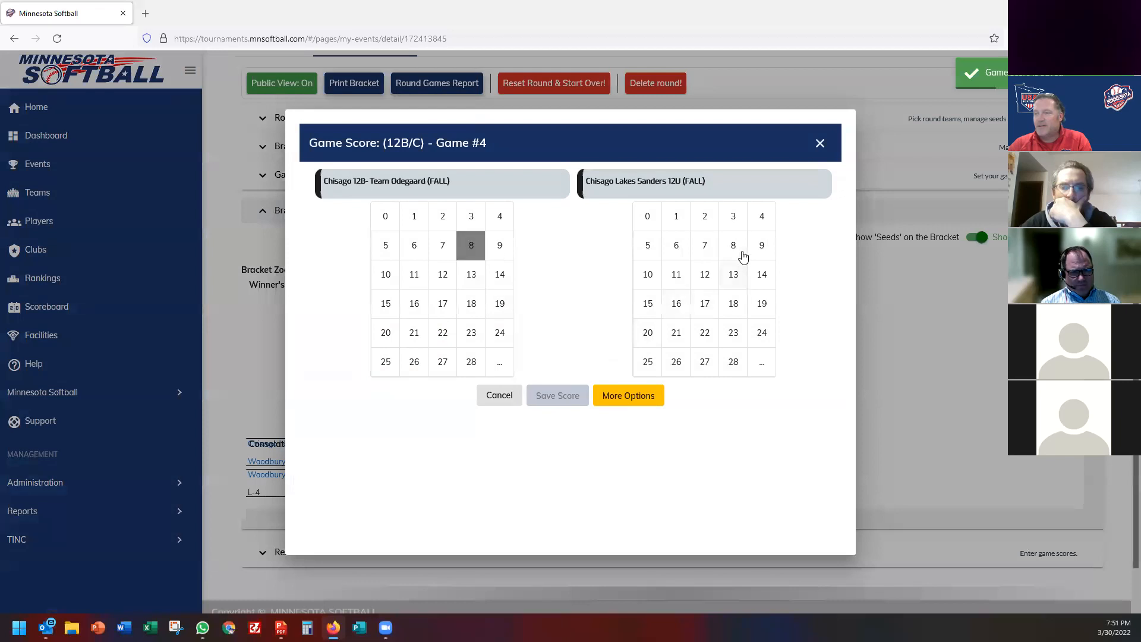
left_click(735, 246)
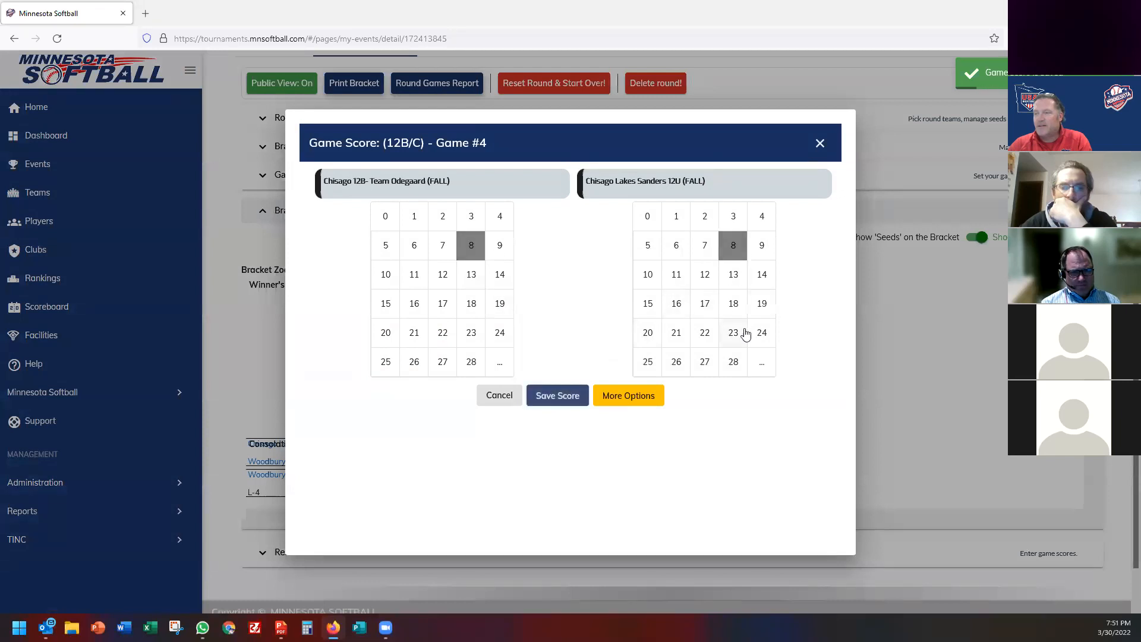
left_click(565, 397)
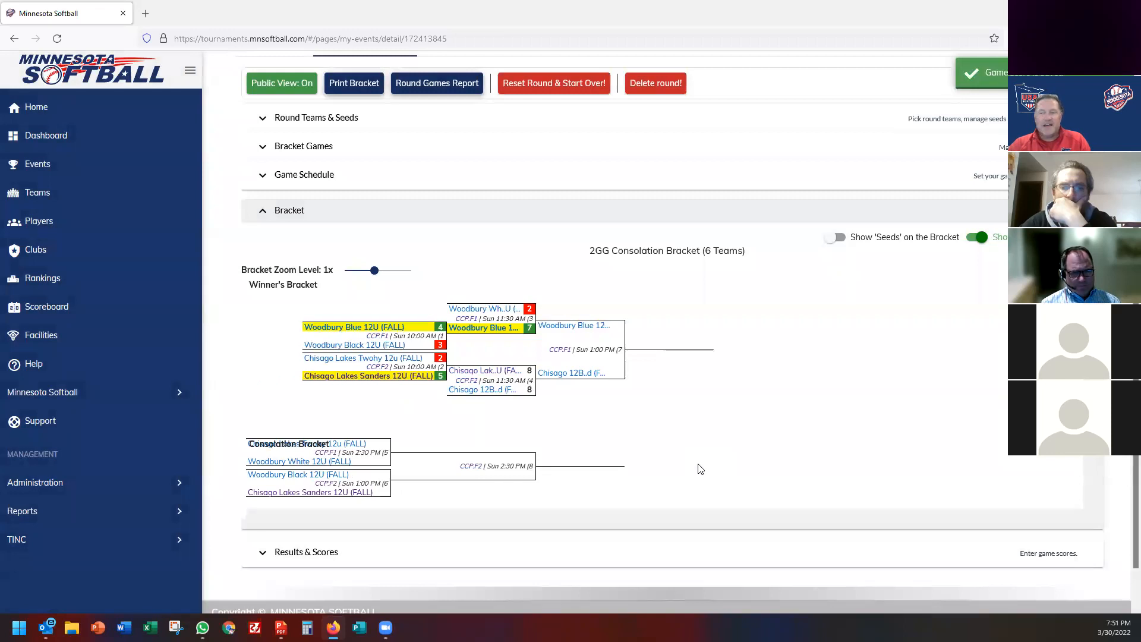
left_click(532, 381)
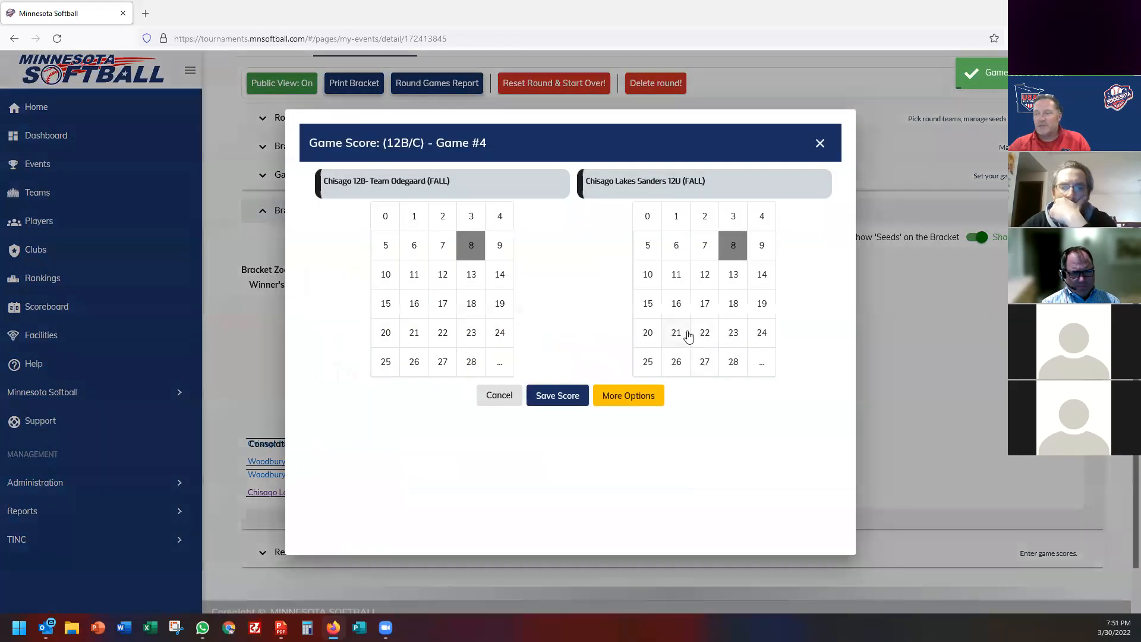
left_click(676, 304)
left_click(569, 398)
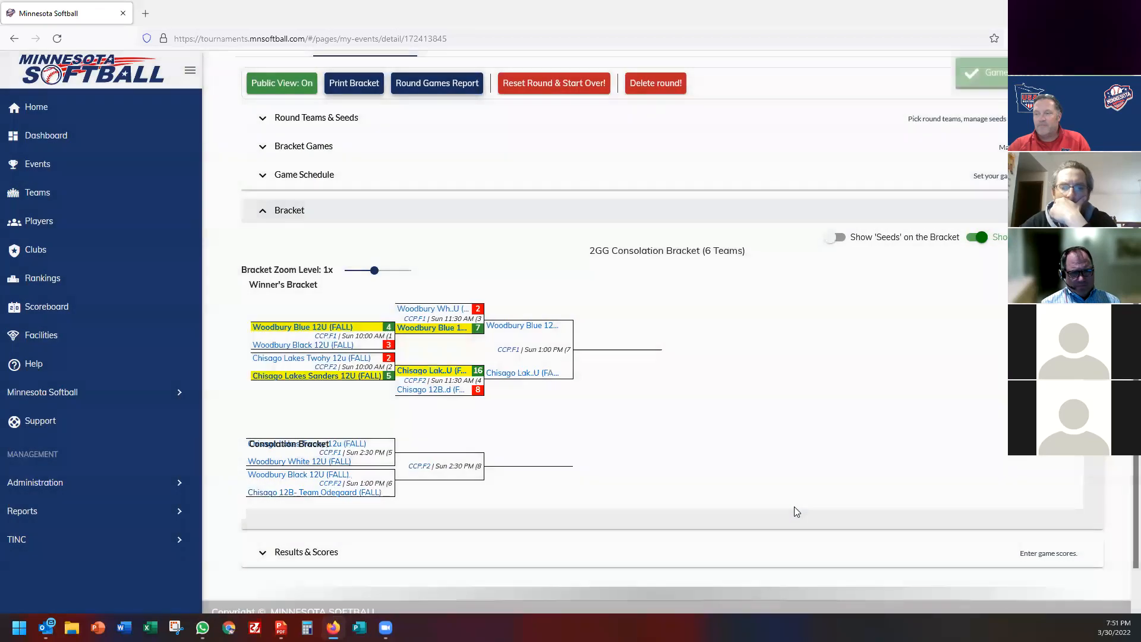
Save game 7 (Chisago Lakes Sanders 1, Woodbury Blue 22) and game -5 as 16–6.
left_click(656, 357)
left_click(415, 216)
left_click(704, 333)
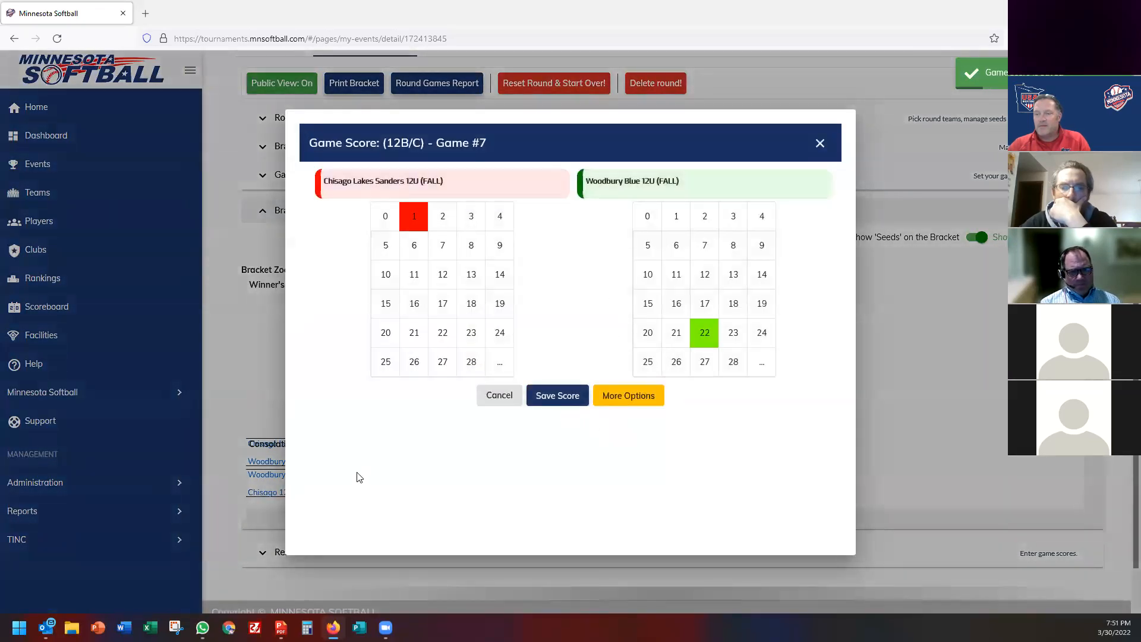
left_click(557, 395)
left_click(388, 461)
left_click(414, 304)
left_click(678, 248)
left_click(541, 404)
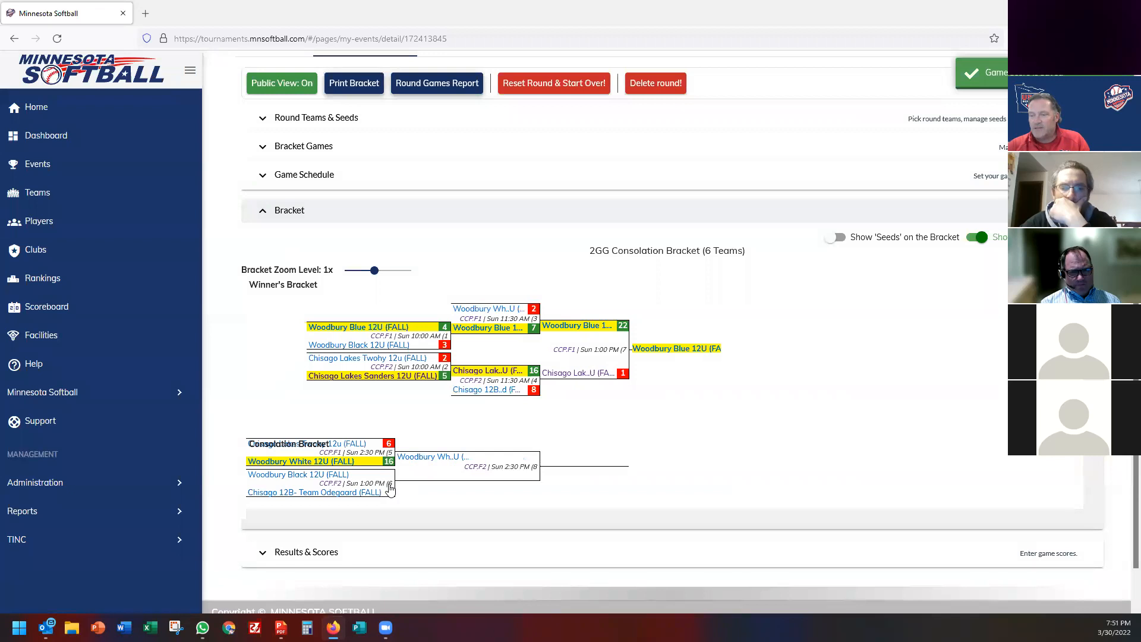
Score Woodbury Black's consolation wins, 1–0 over Chisago 12B and 3–1 over Woodbury White, then open Silver.
left_click(390, 488)
left_click(676, 216)
left_click(385, 216)
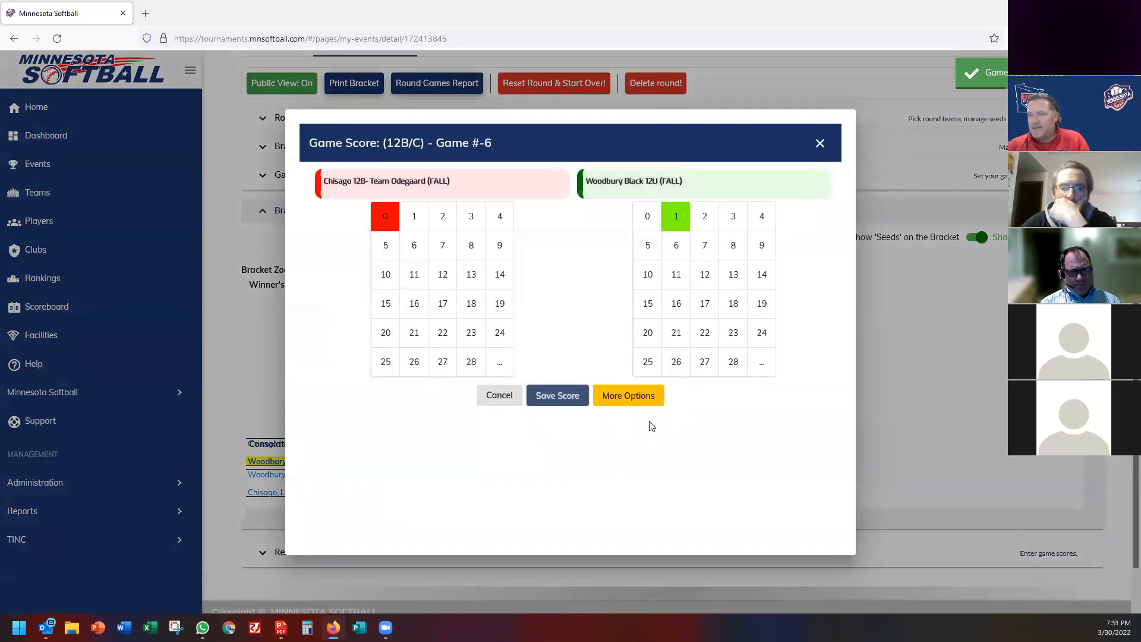
left_click(574, 397)
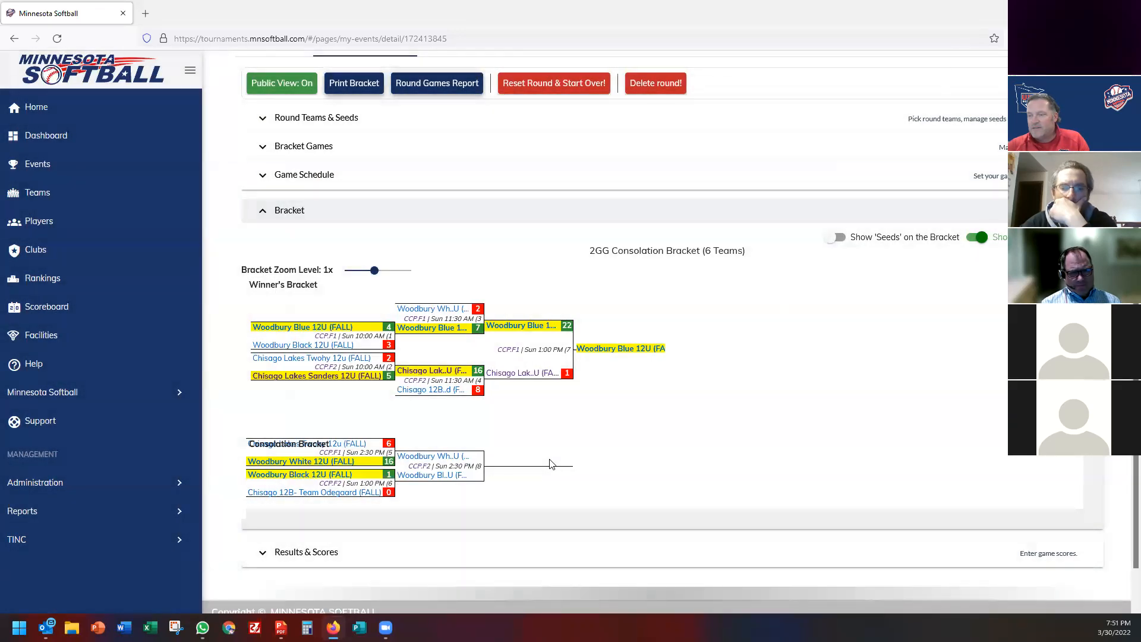
left_click(538, 471)
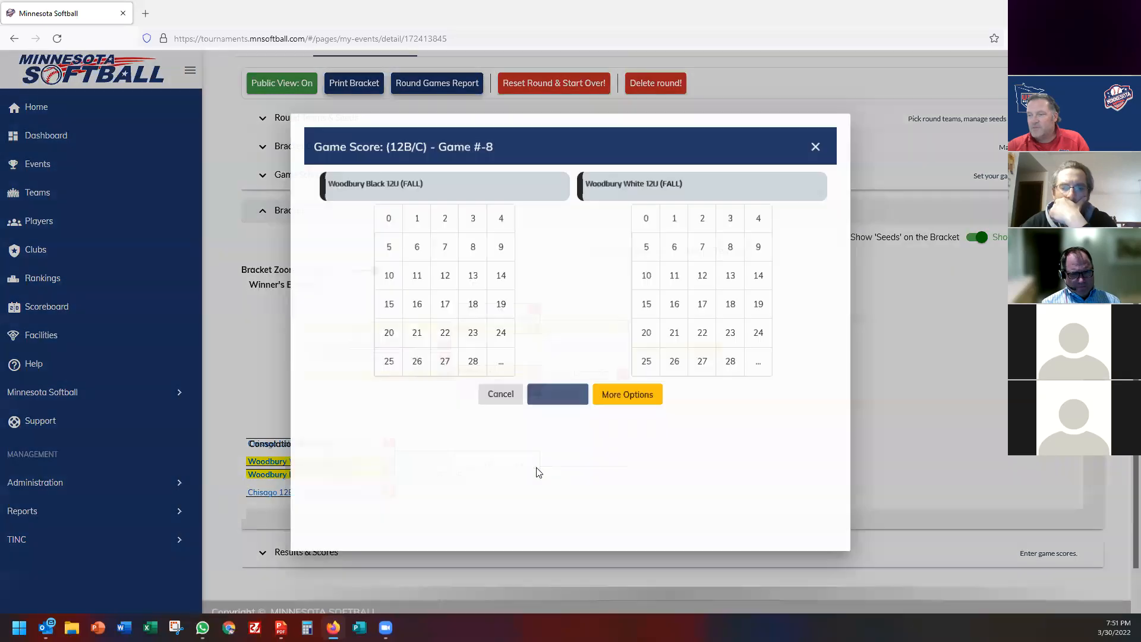
left_click(472, 216)
left_click(676, 216)
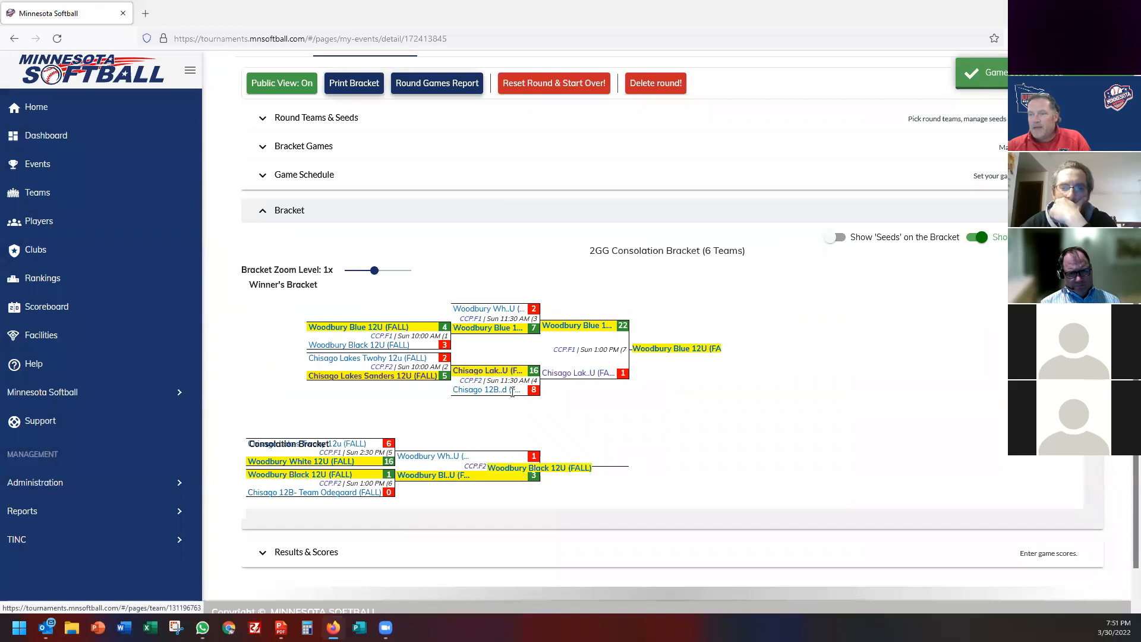
scroll(511, 412, "up", 3)
left_click(479, 235)
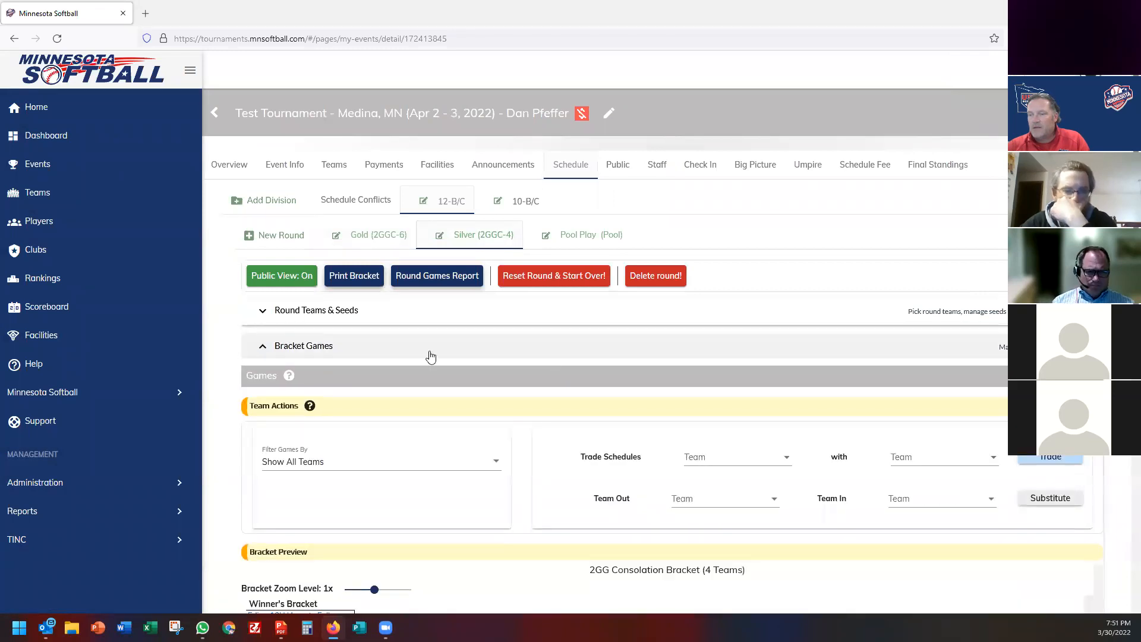
Show the Silver bracket and give game 1 Edina Sting 3, Edina Hornets 2.
left_click(416, 372)
left_click(419, 389)
scroll(350, 343, "down", 3)
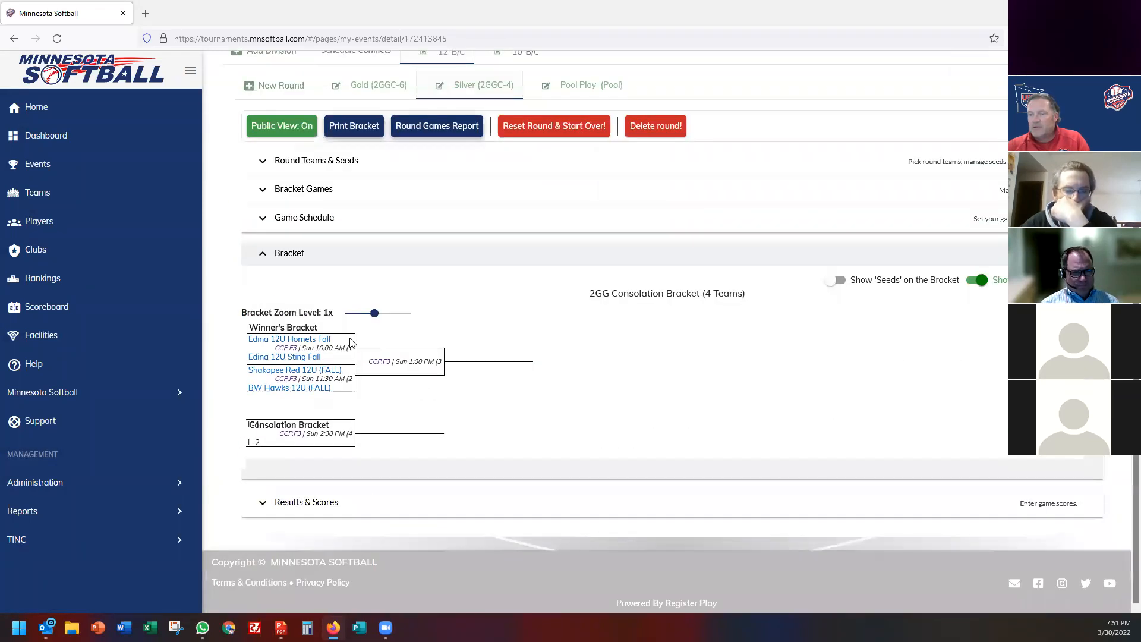
left_click(349, 349)
left_click(471, 217)
left_click(705, 216)
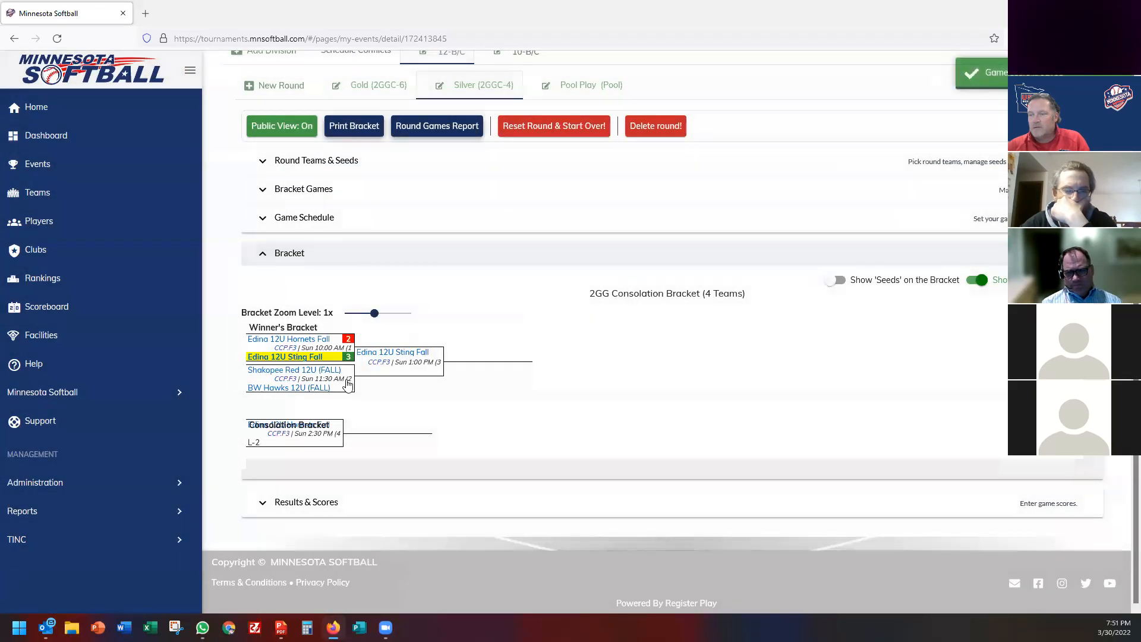
Save BW Hawks' wins: 11–5 over Shakopee Red in game 2, 11–1 over Edina Sting in game 3.
left_click(349, 379)
left_click(409, 279)
left_click(649, 246)
left_click(551, 397)
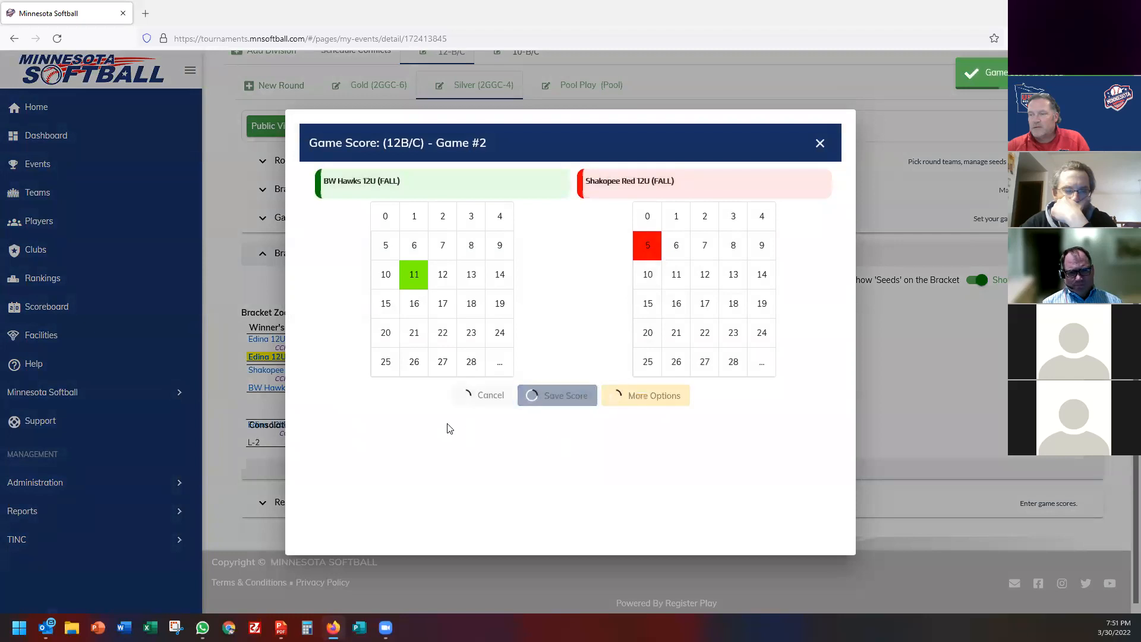
left_click(436, 379)
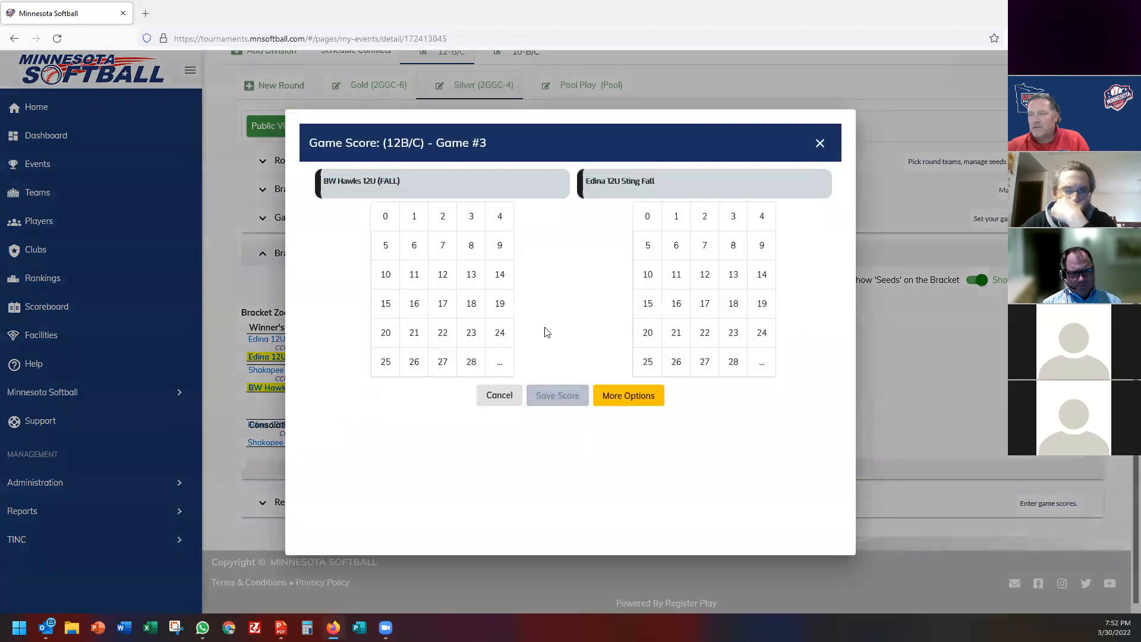
left_click(674, 221)
left_click(418, 221)
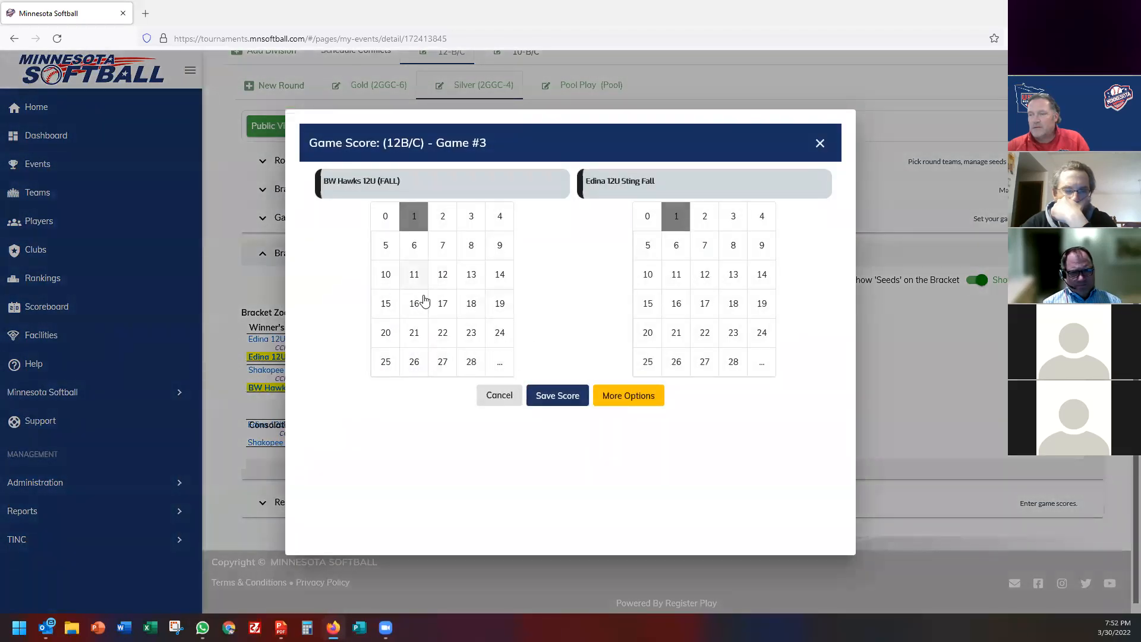
left_click(414, 274)
left_click(561, 401)
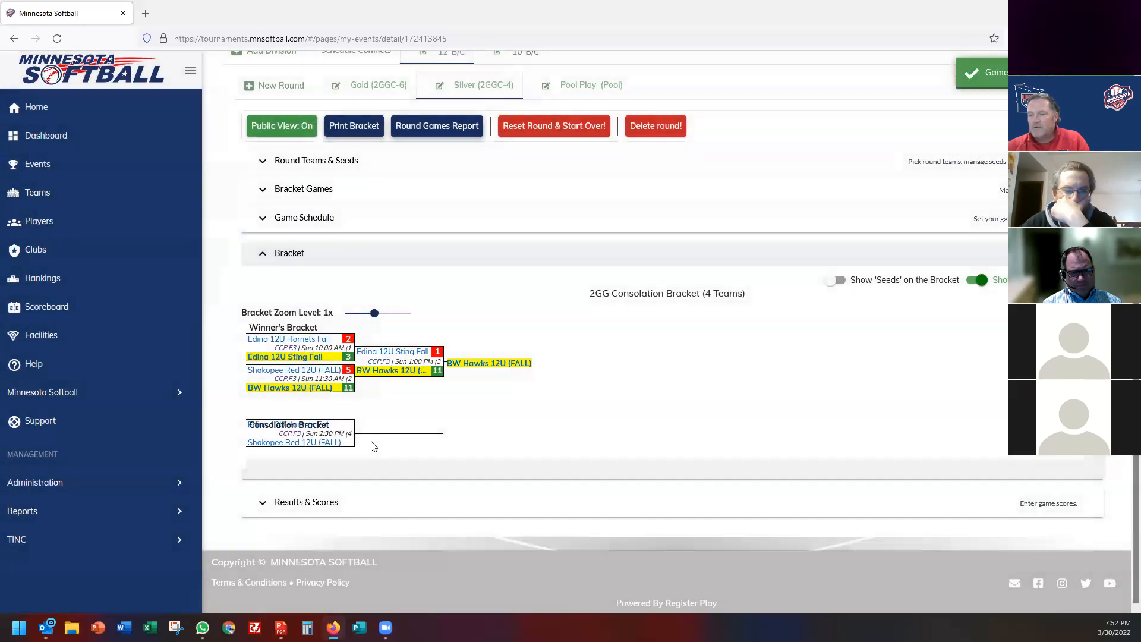
Save consolation game 4 with Shakopee Red beating Edina 12U Hornets Fall 12–11.
left_click(348, 435)
left_click(441, 285)
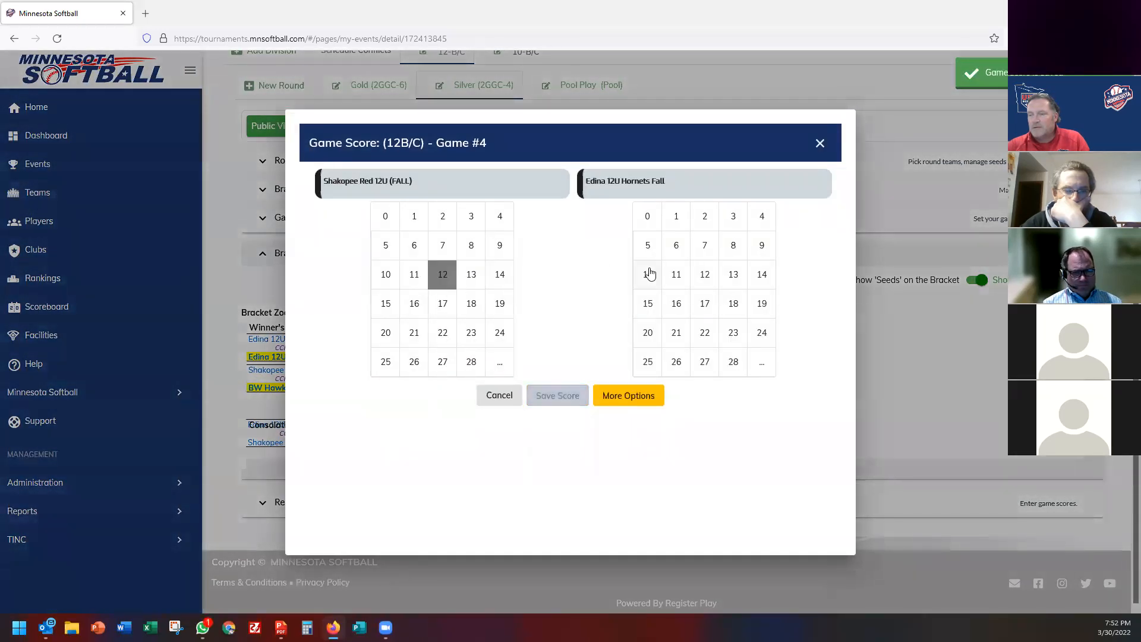
left_click(676, 276)
left_click(559, 399)
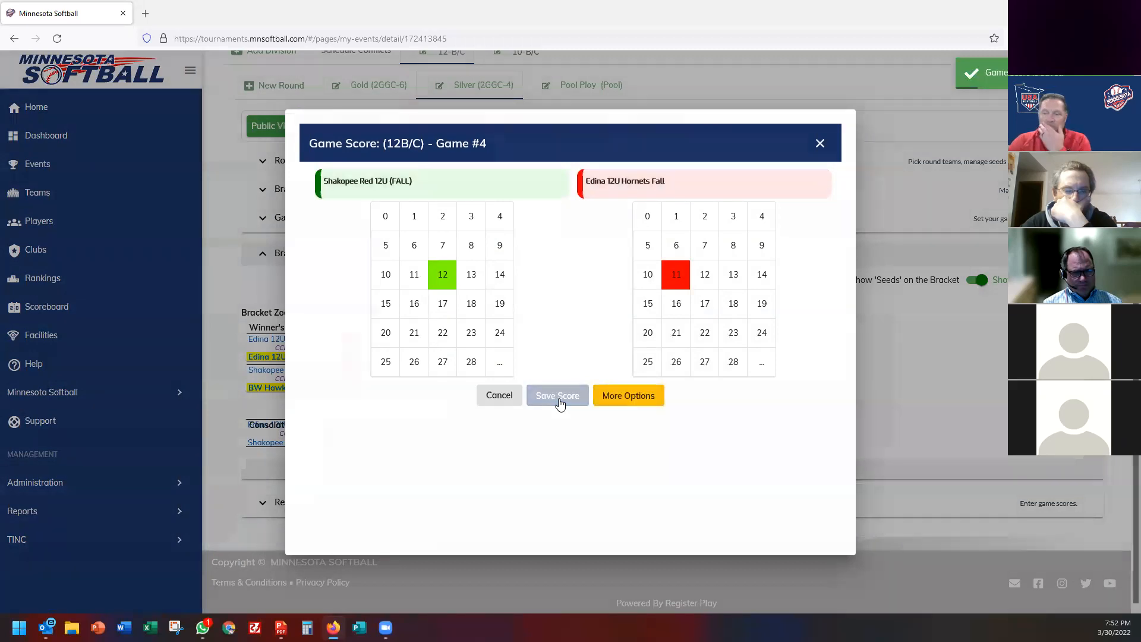
scroll(551, 424, "up", 3)
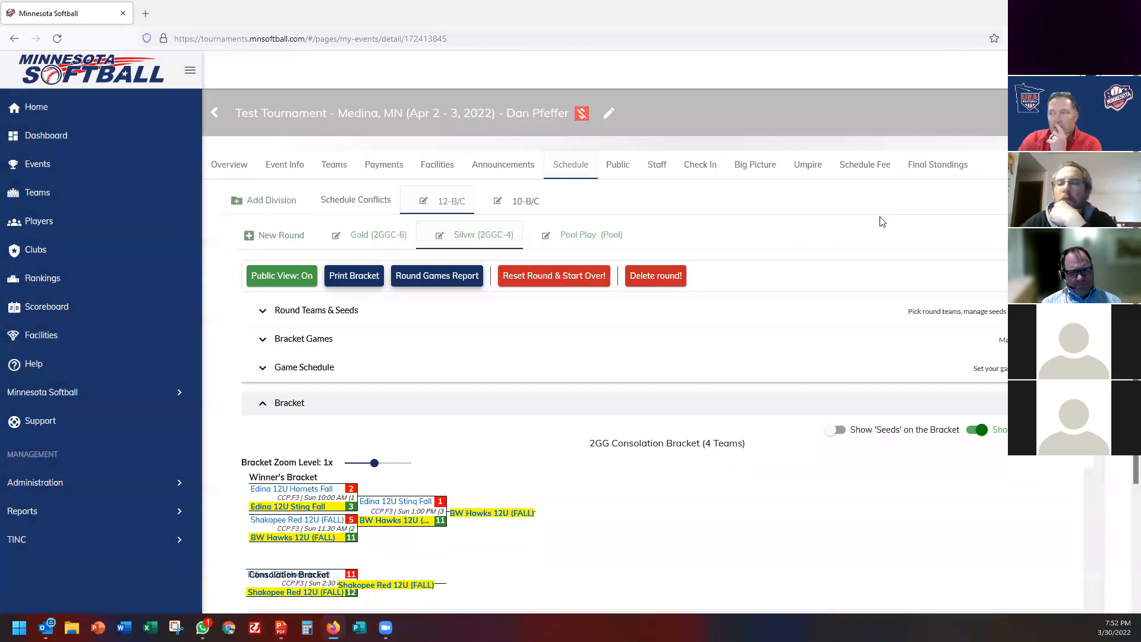
Calculate 12-B/C final standings using the Gold and Silver rounds, Gold first priority.
left_click(942, 166)
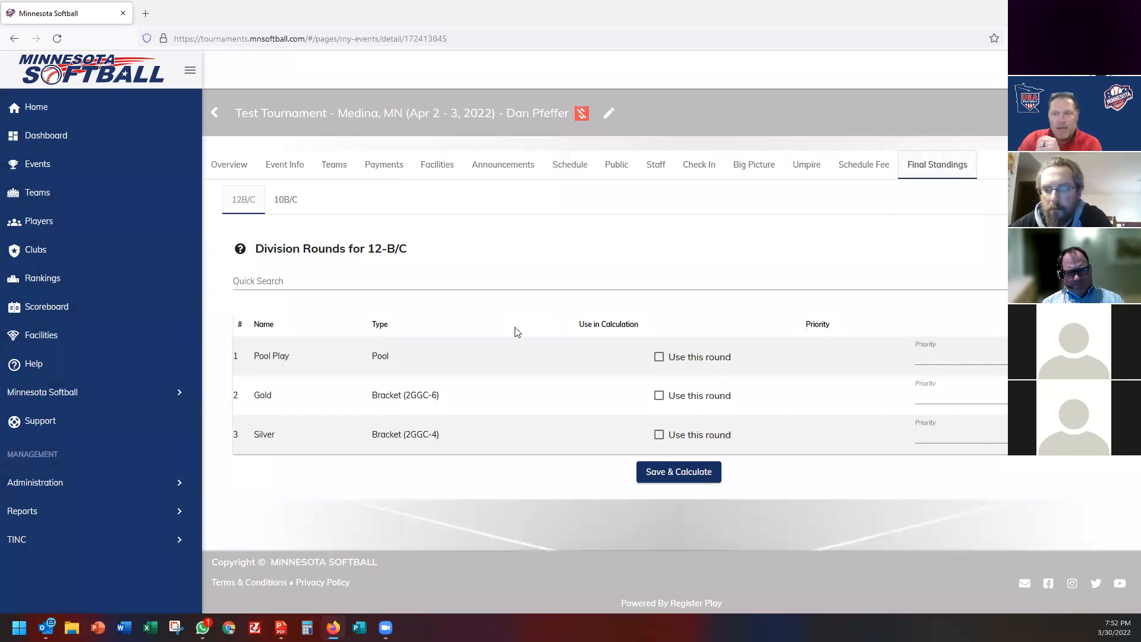
left_click(660, 397)
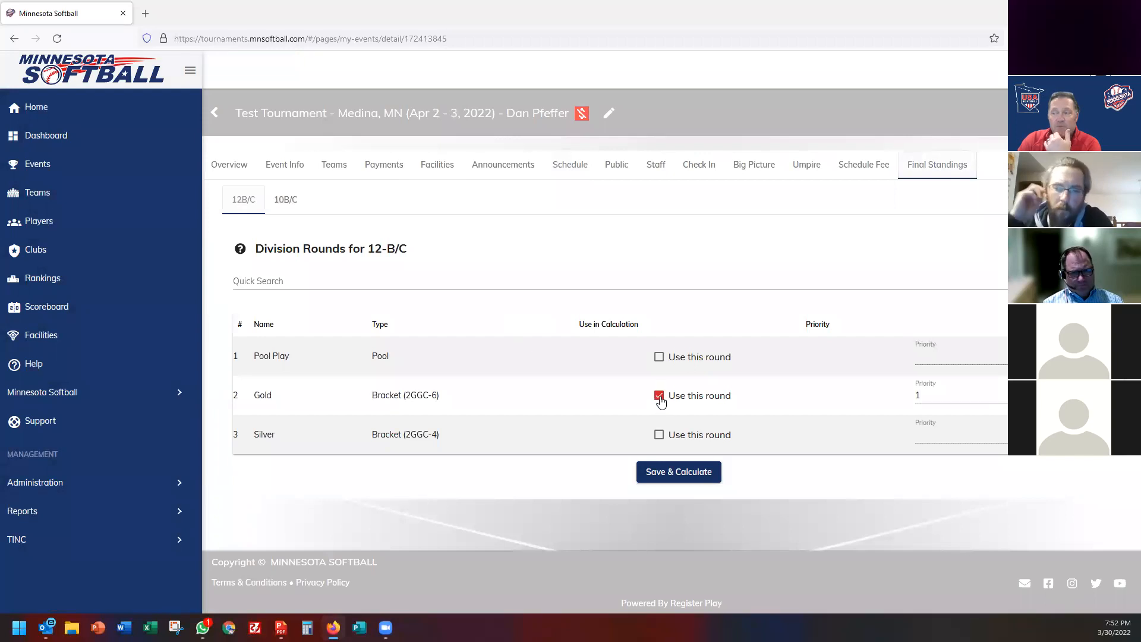
left_click(659, 435)
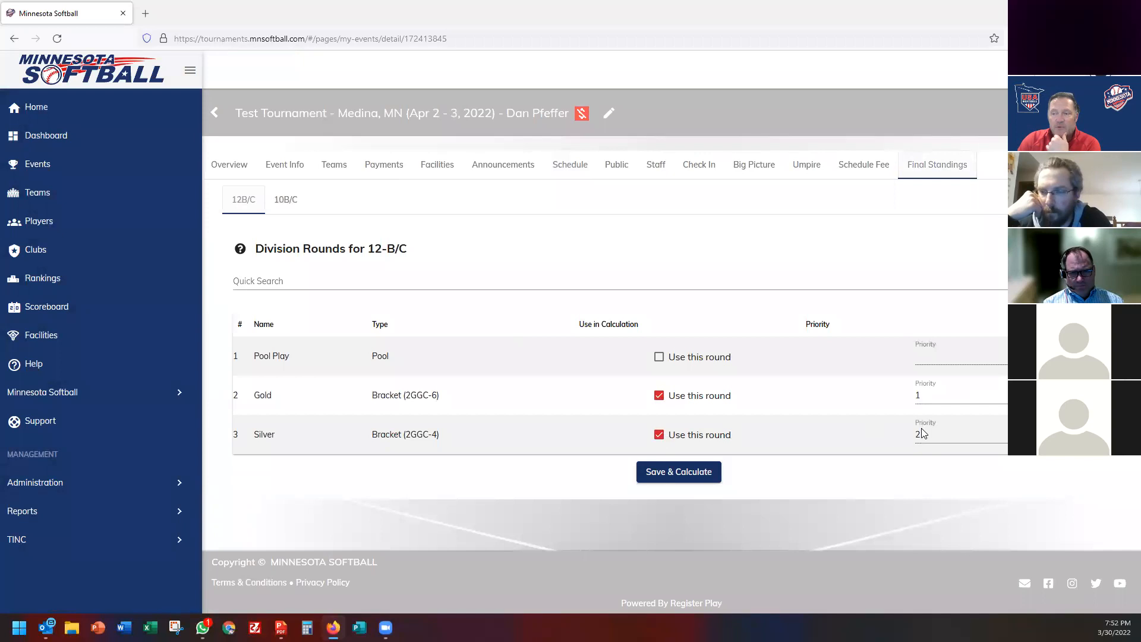
left_click(688, 475)
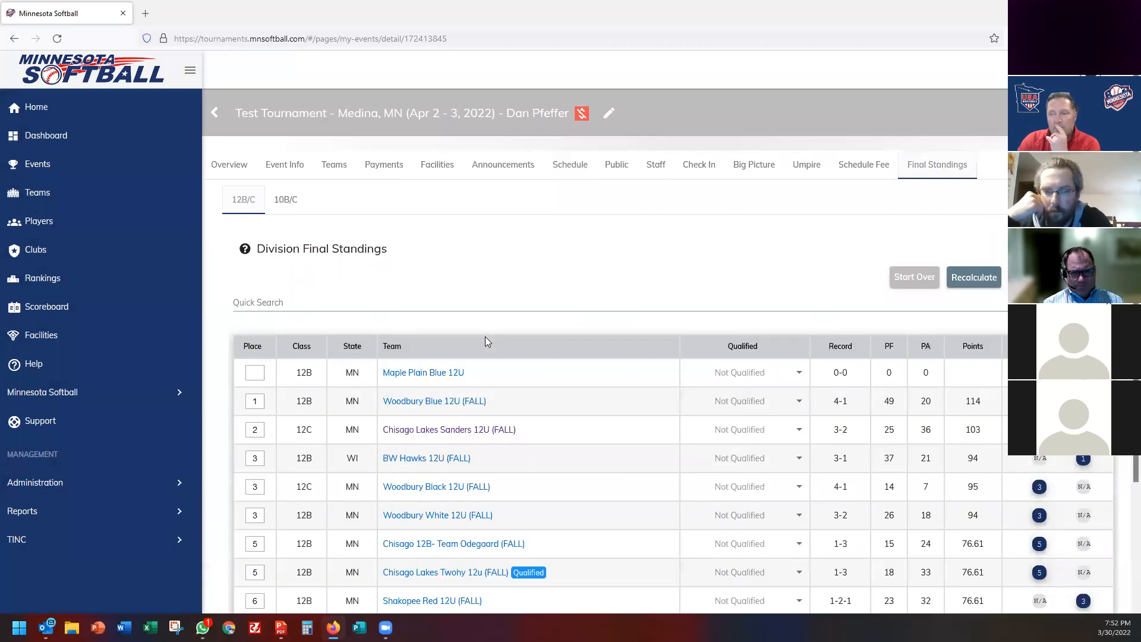
Set Woodbury Blue, Chisago Lakes Sanders, Shakopee Red and Edina Sting to National, then recalculate.
scroll(485, 339, "down", 3)
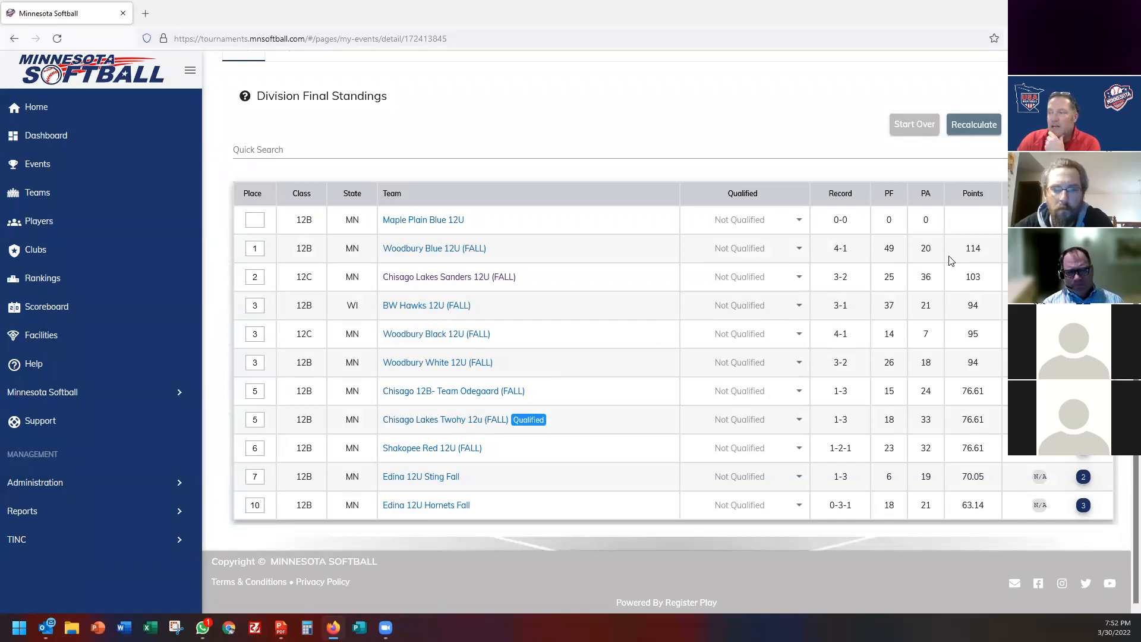
left_click(746, 254)
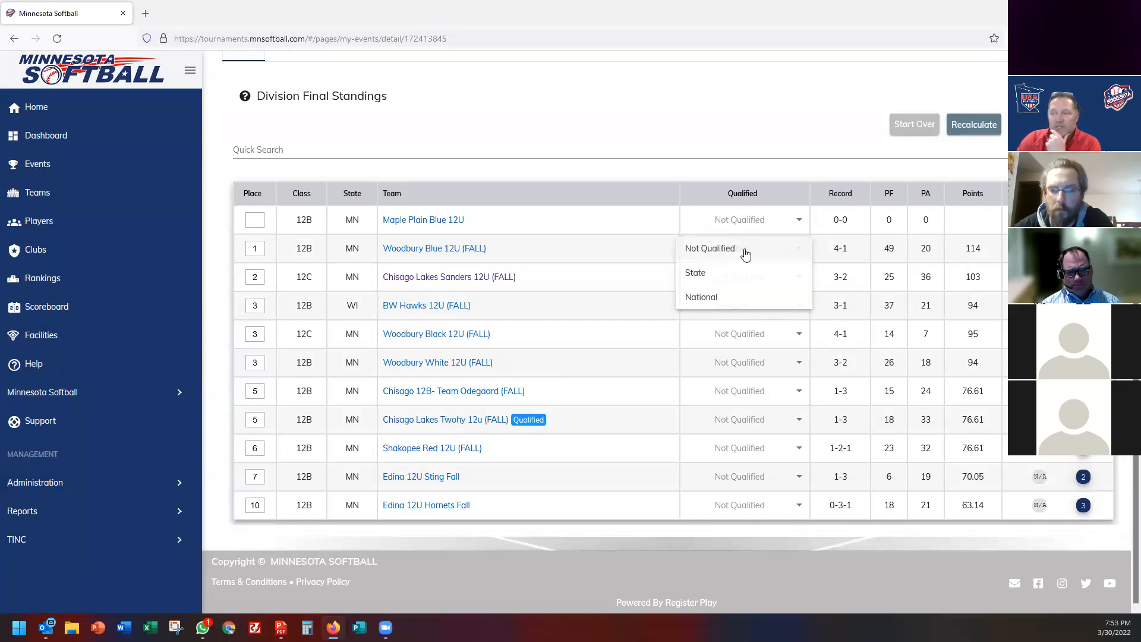
left_click(722, 300)
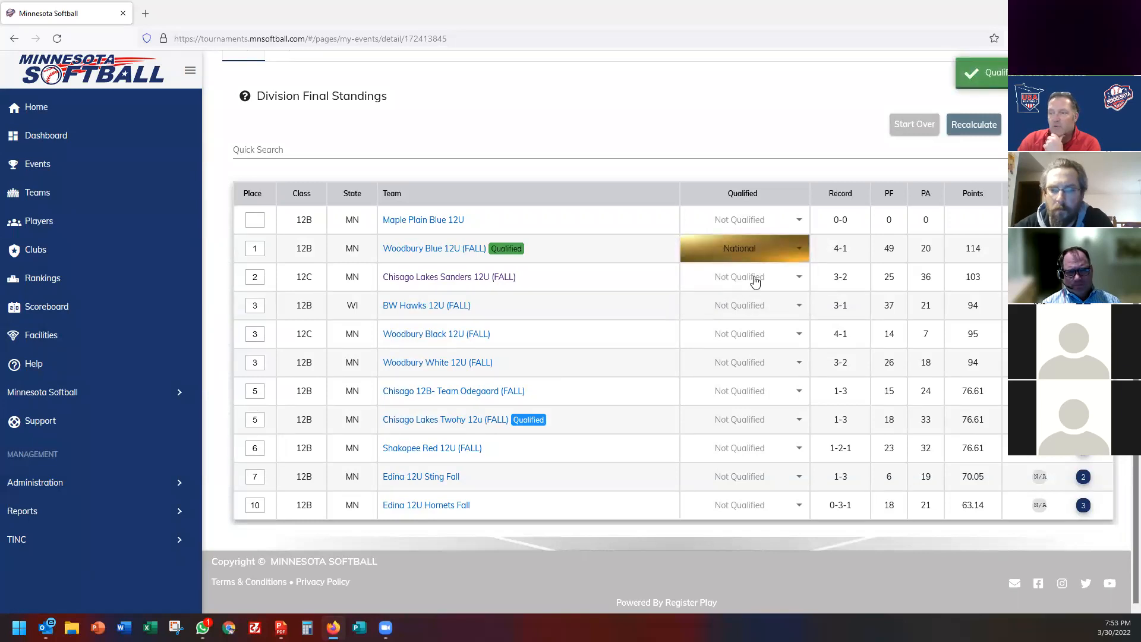
left_click(755, 281)
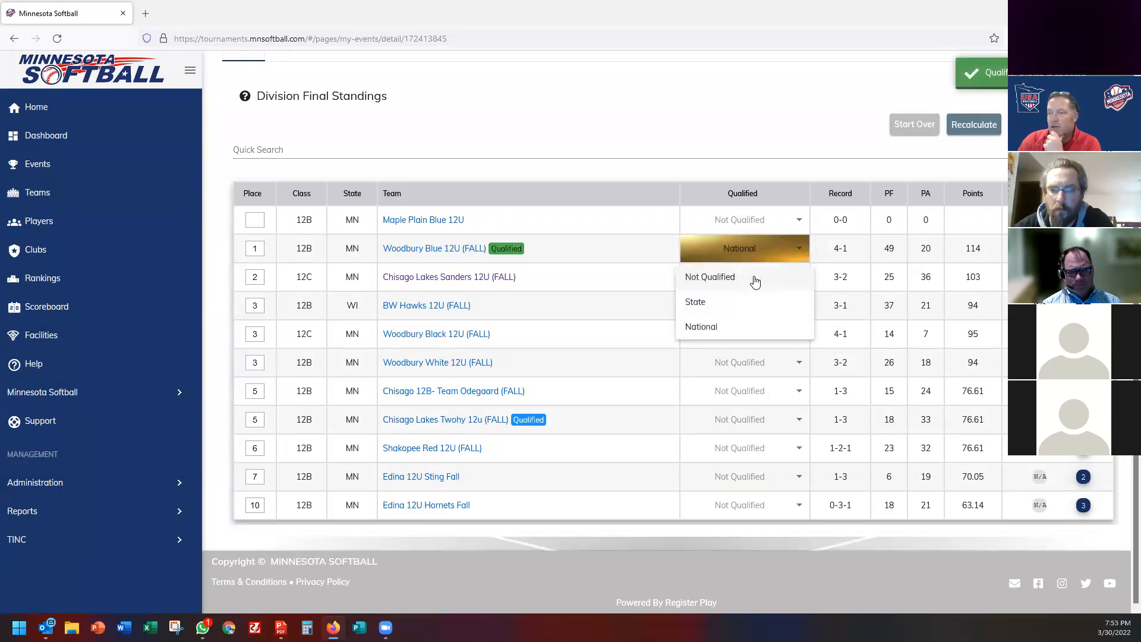
left_click(721, 328)
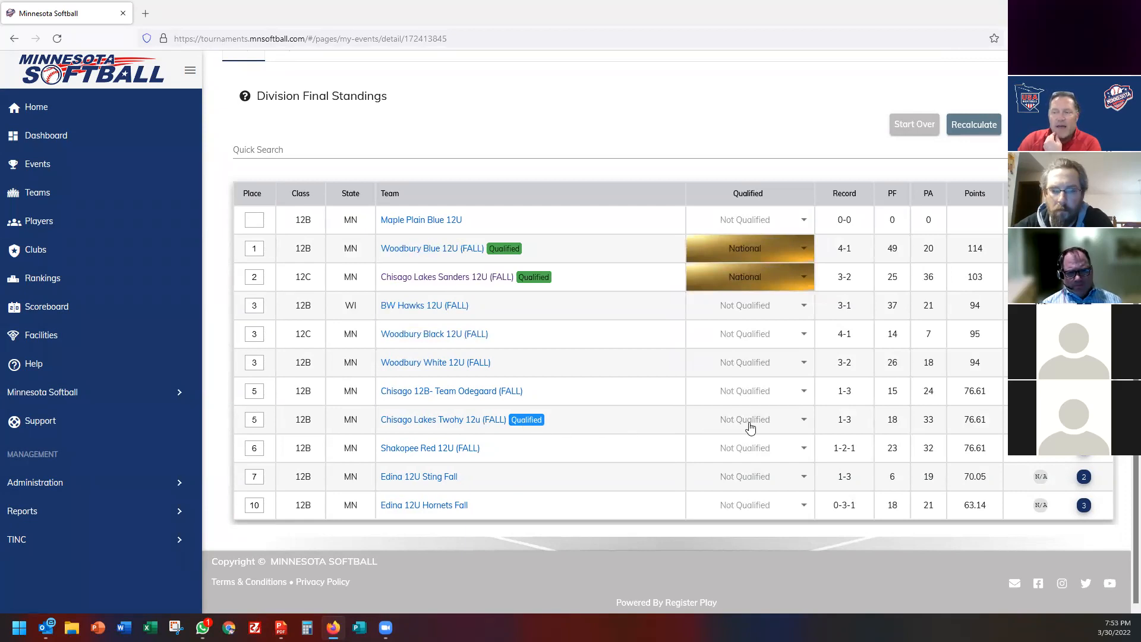
left_click(740, 455)
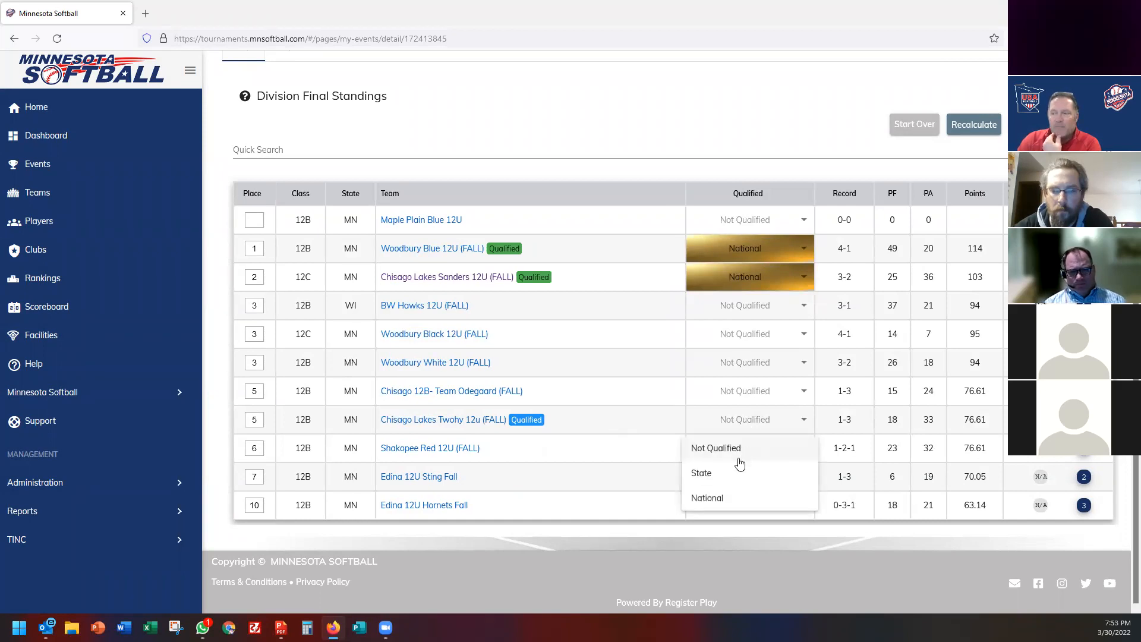
left_click(718, 501)
left_click(756, 476)
left_click(713, 526)
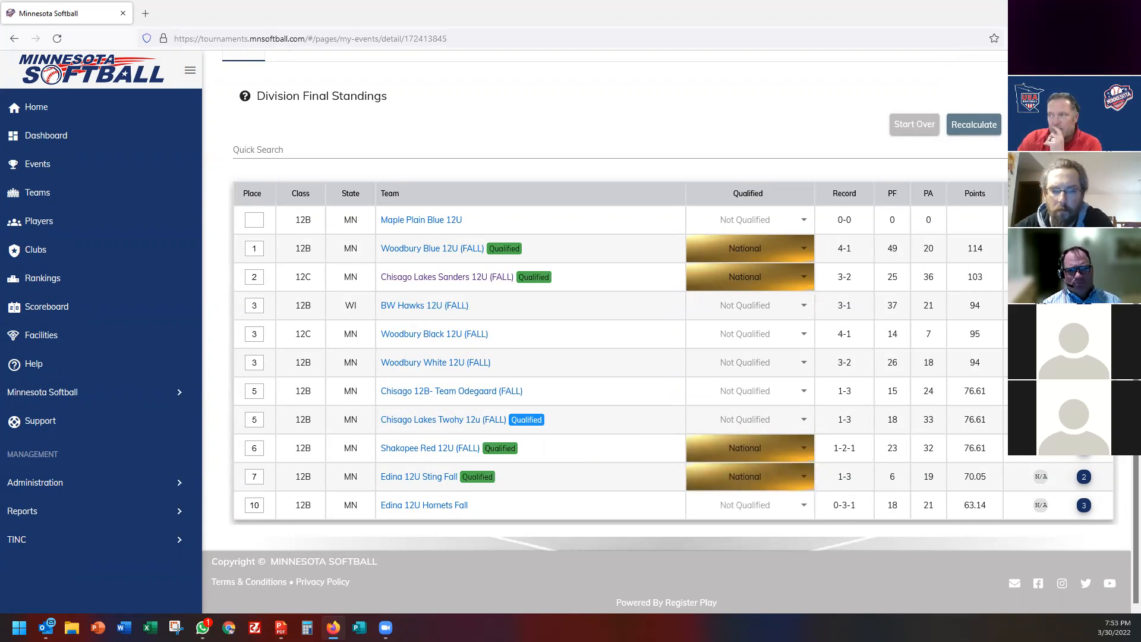
left_click(974, 124)
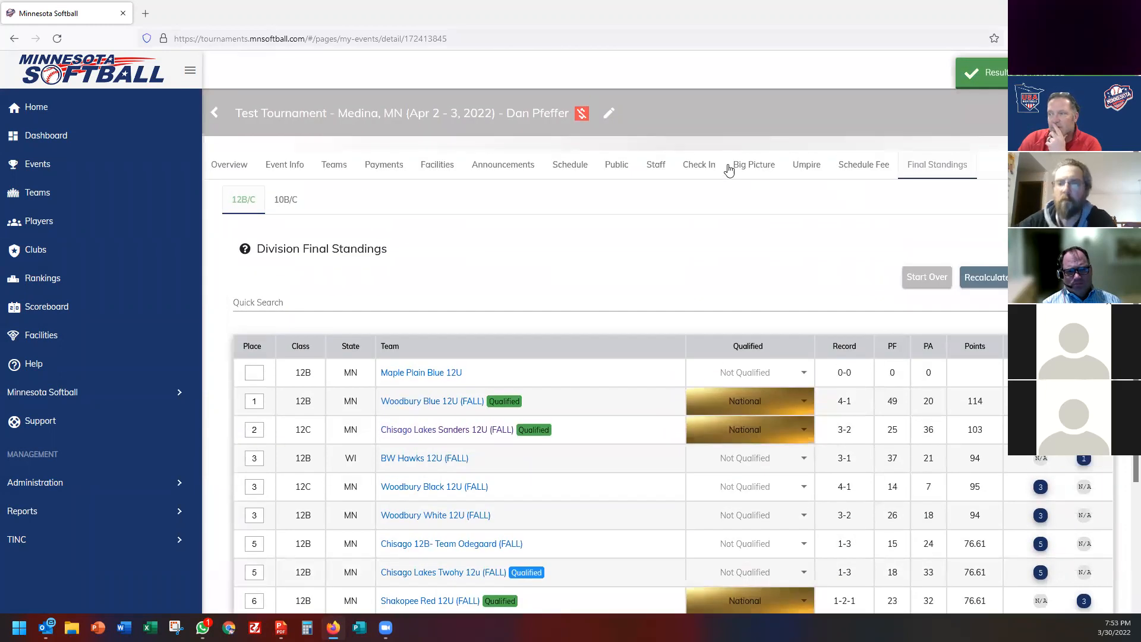
left_click(616, 164)
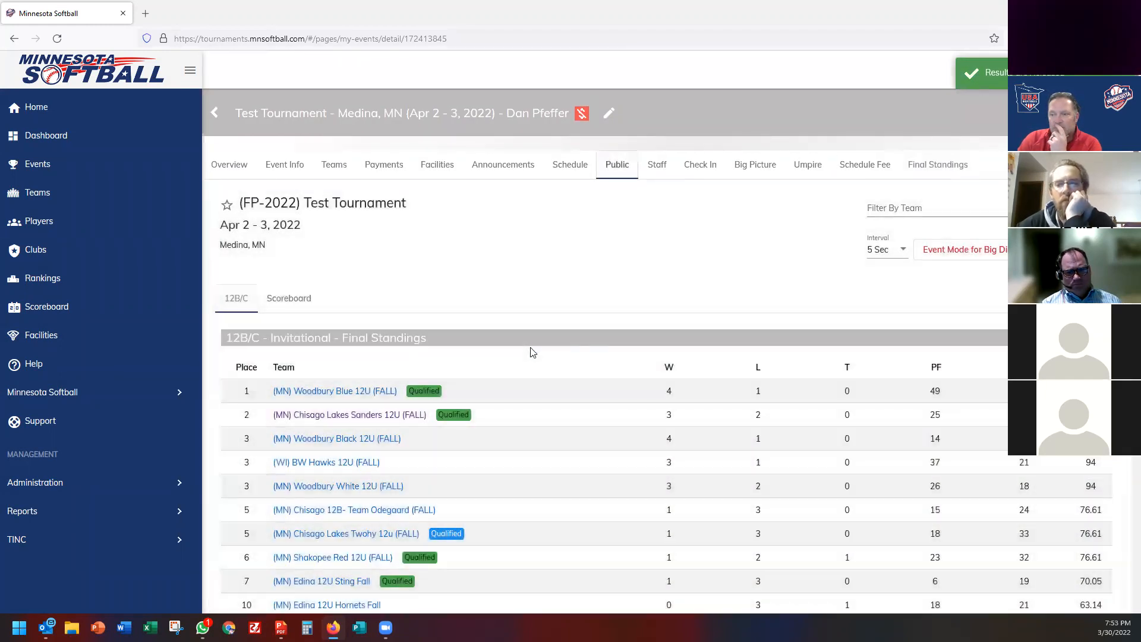
scroll(532, 351, "down", 3)
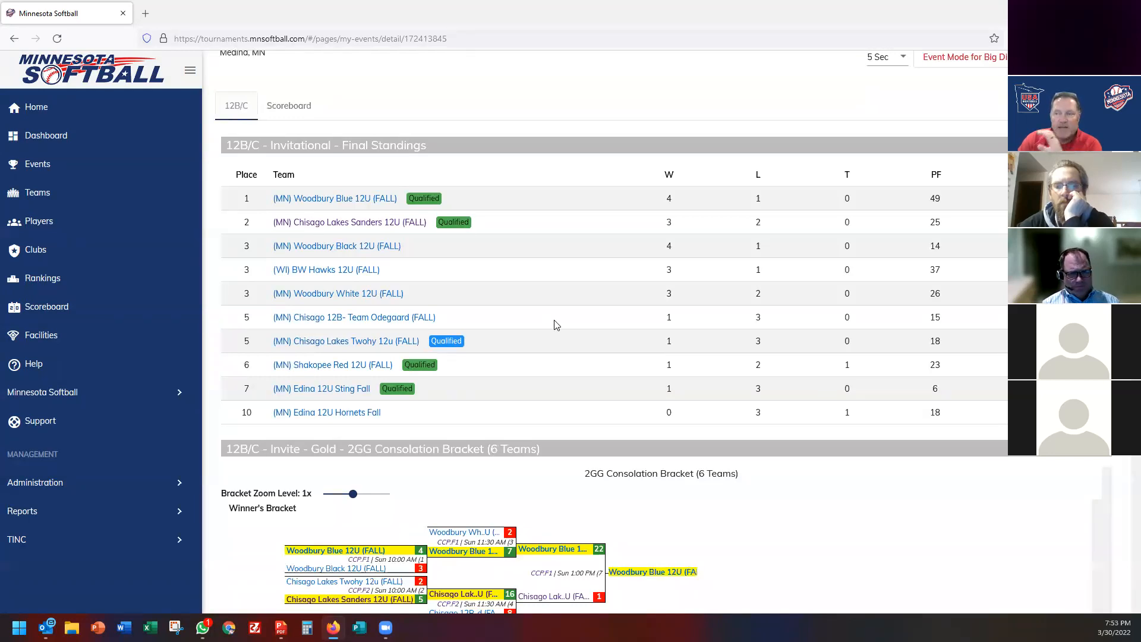
scroll(556, 323, "down", 4)
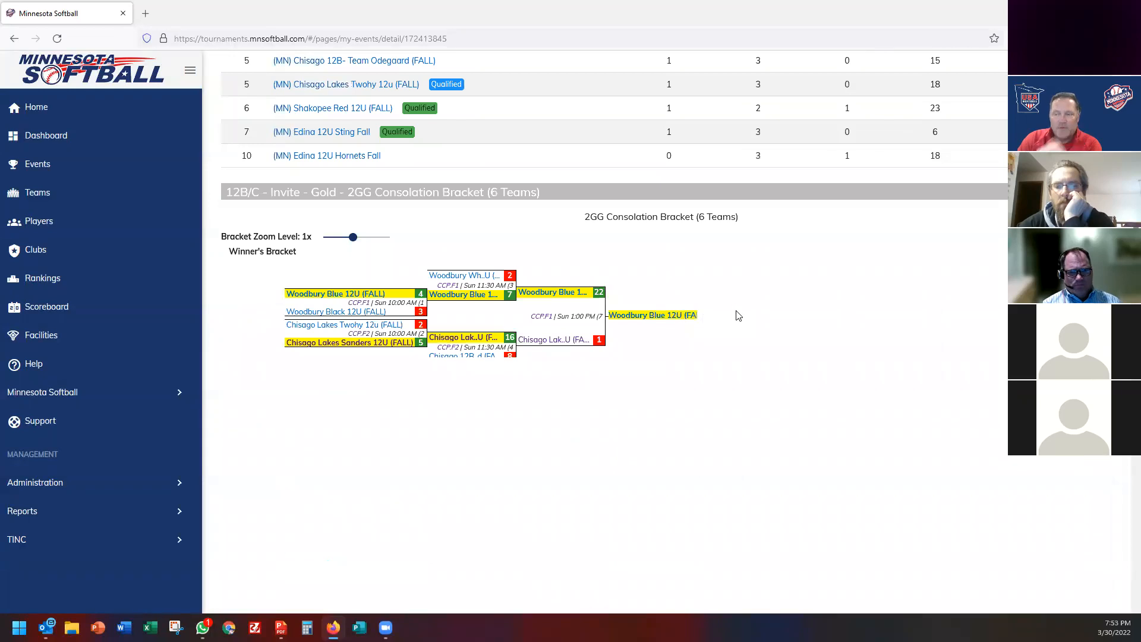
scroll(738, 315, "down", 15)
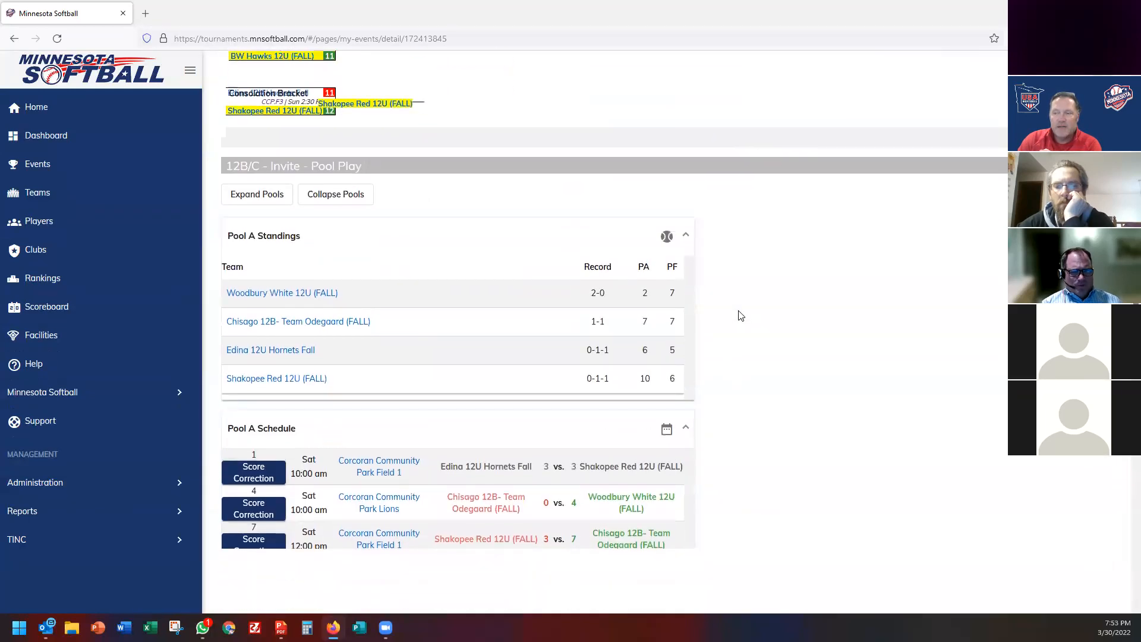
scroll(740, 315, "down", 5)
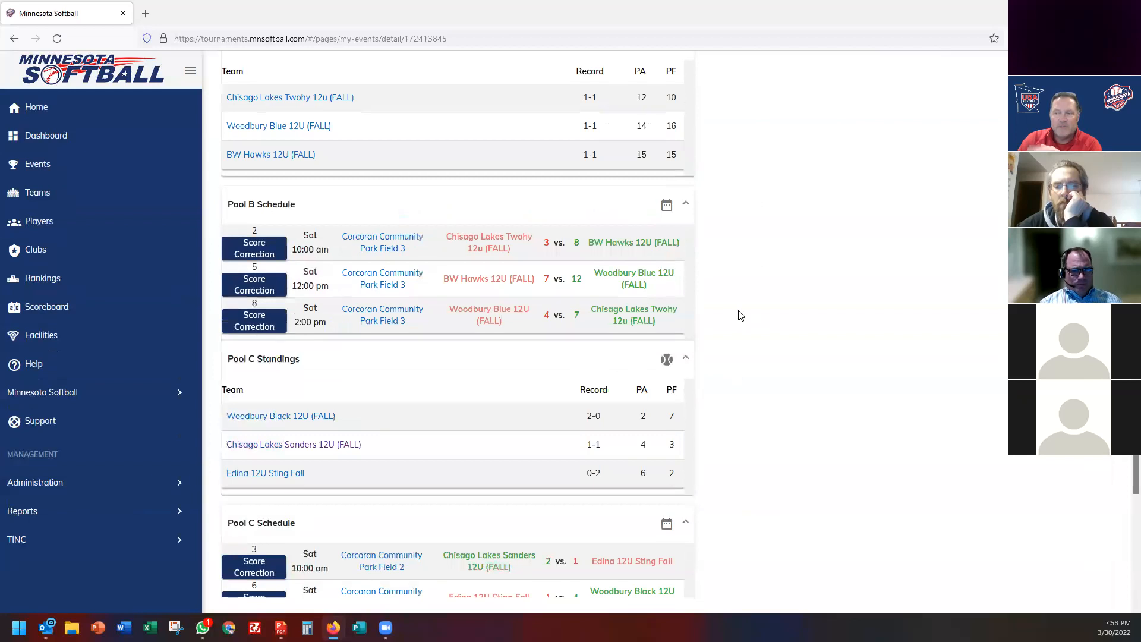
scroll(741, 315, "down", 4)
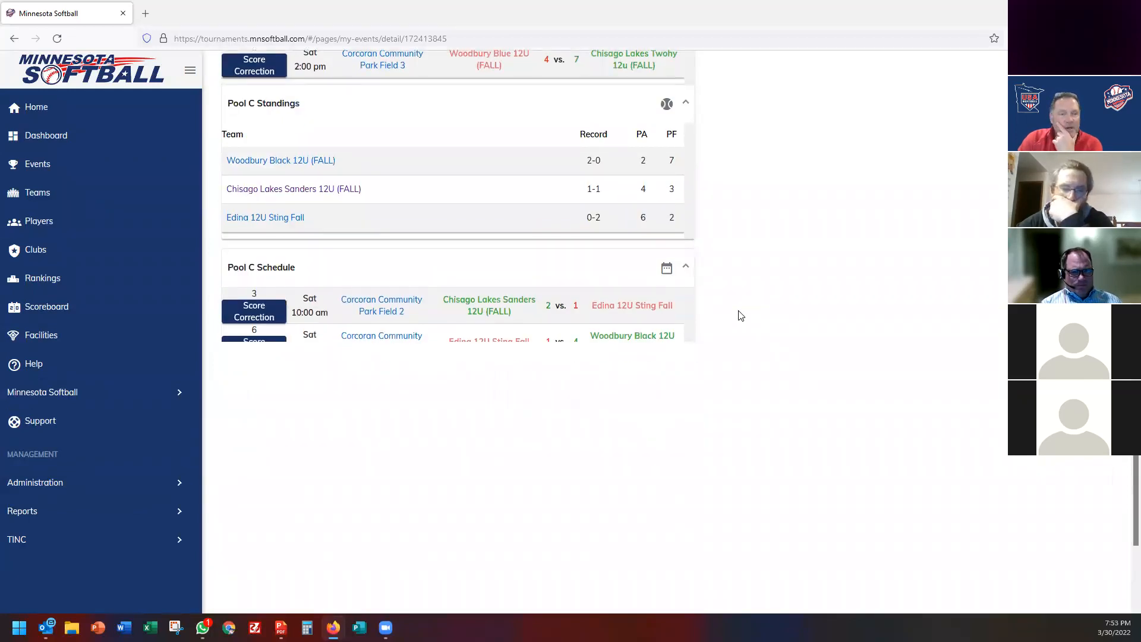
scroll(741, 315, "up", 10)
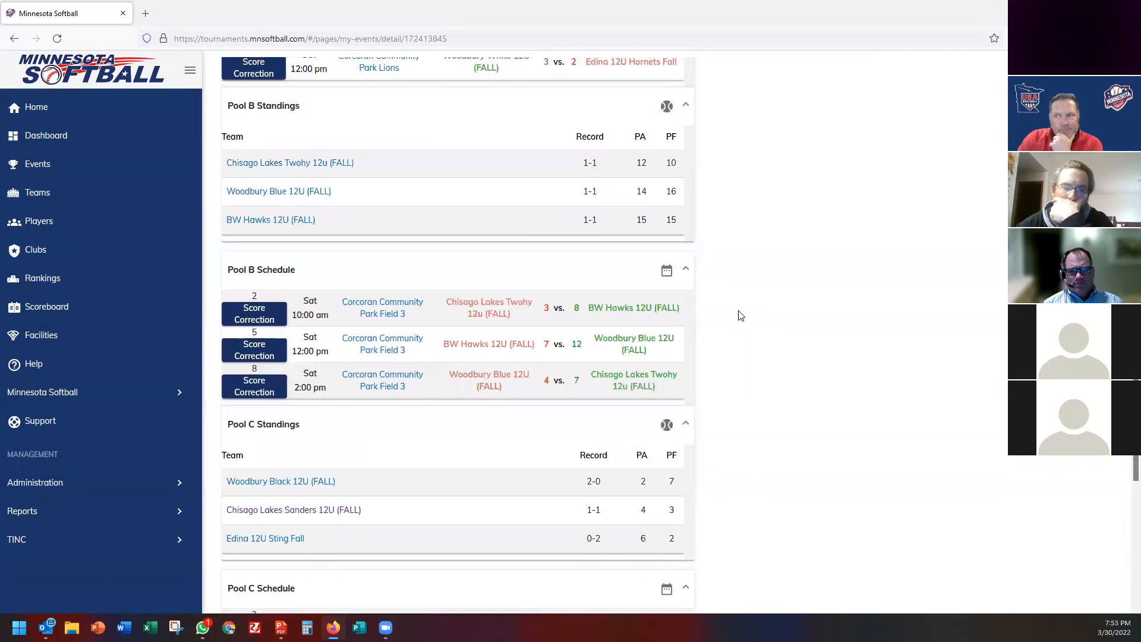
scroll(741, 315, "up", 5)
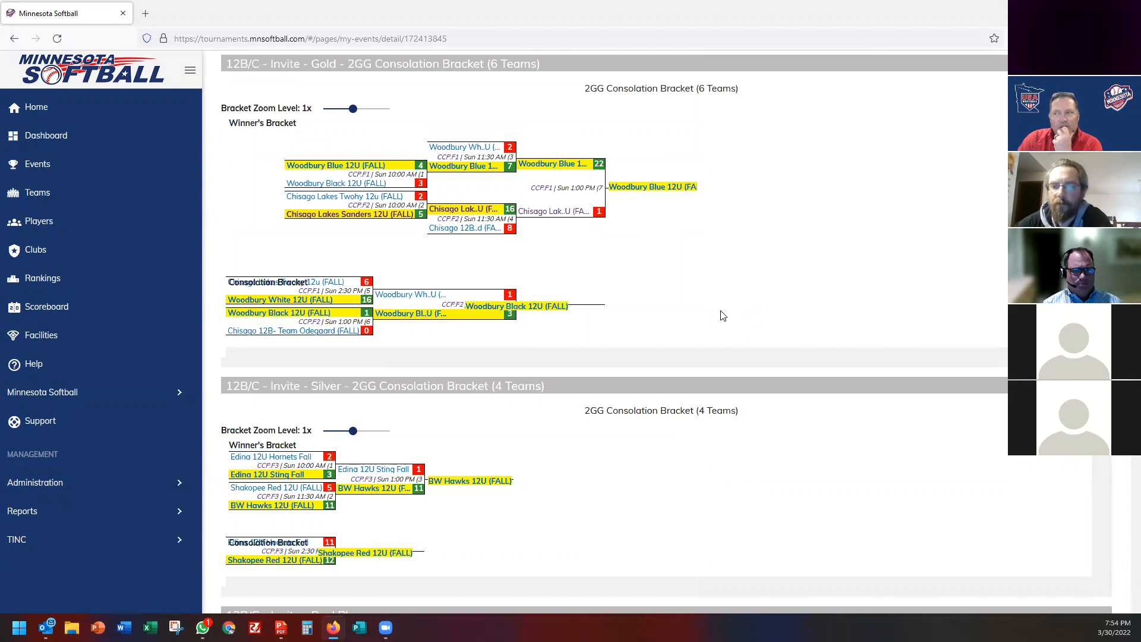
scroll(723, 315, "up", 9)
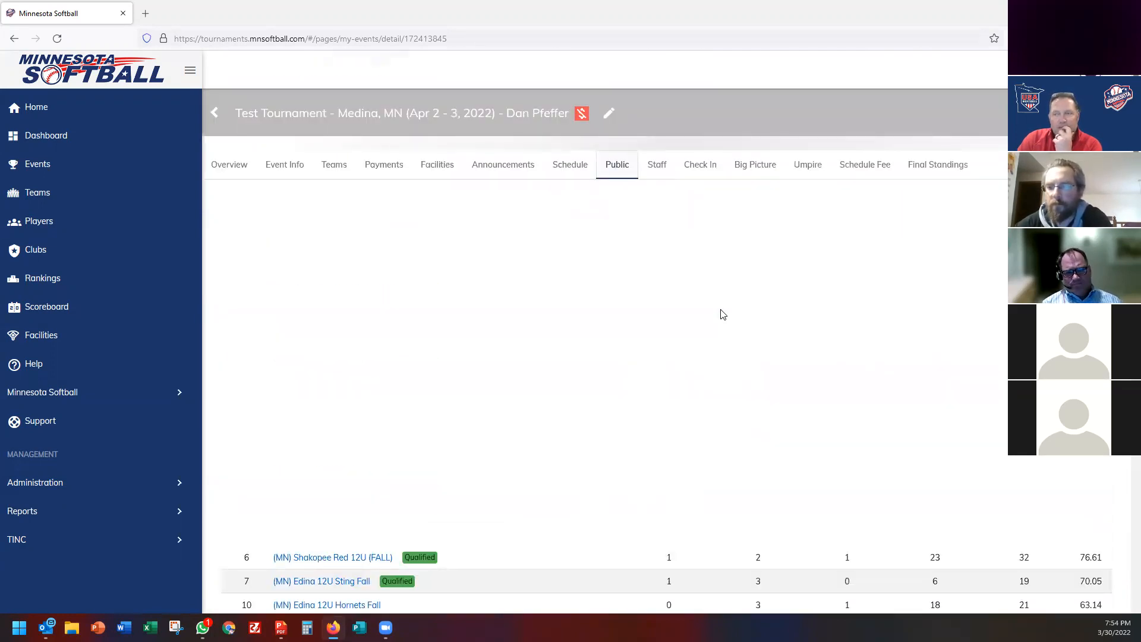
scroll(722, 324, "down", 1)
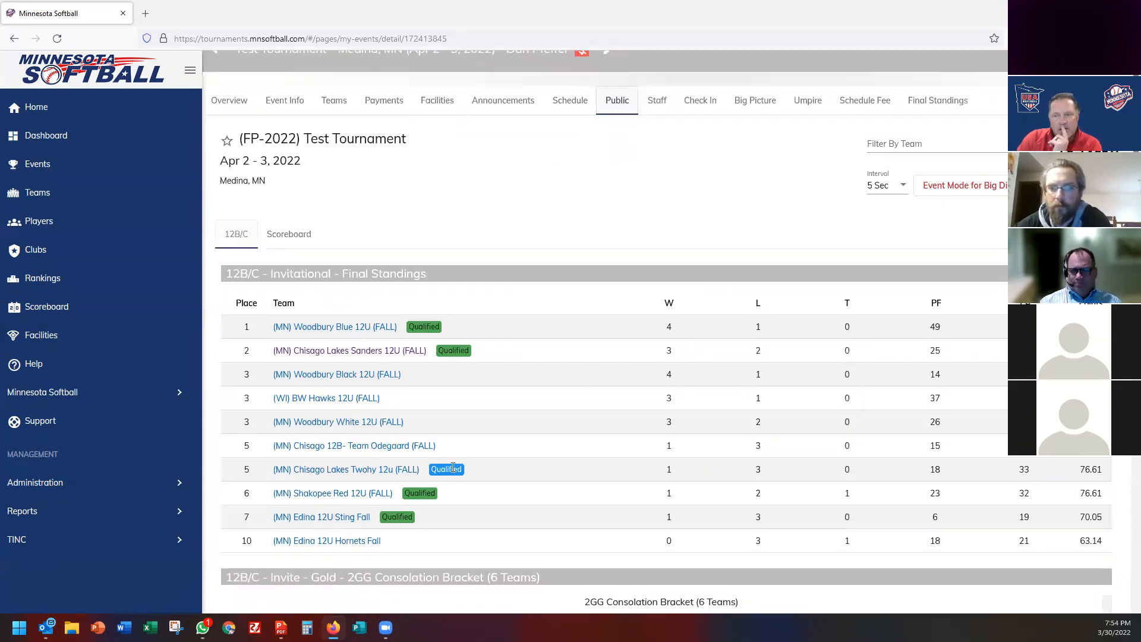
Open Shakopee Red 12U (FALL)'s team page and scroll through its events and game results.
left_click(331, 493)
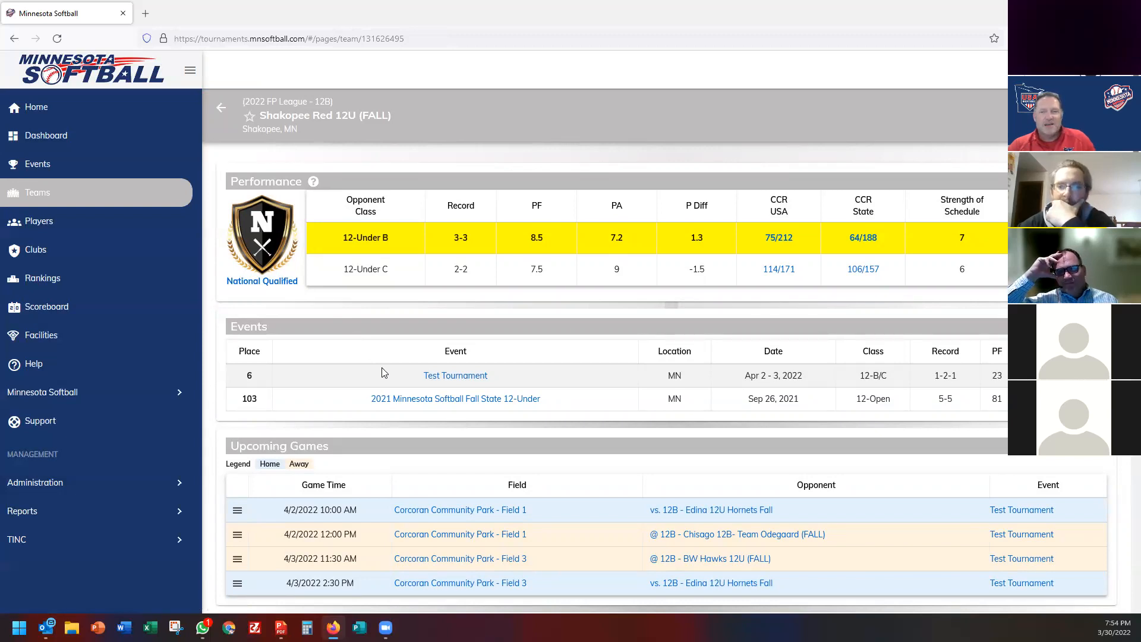
scroll(395, 390, "down", 3)
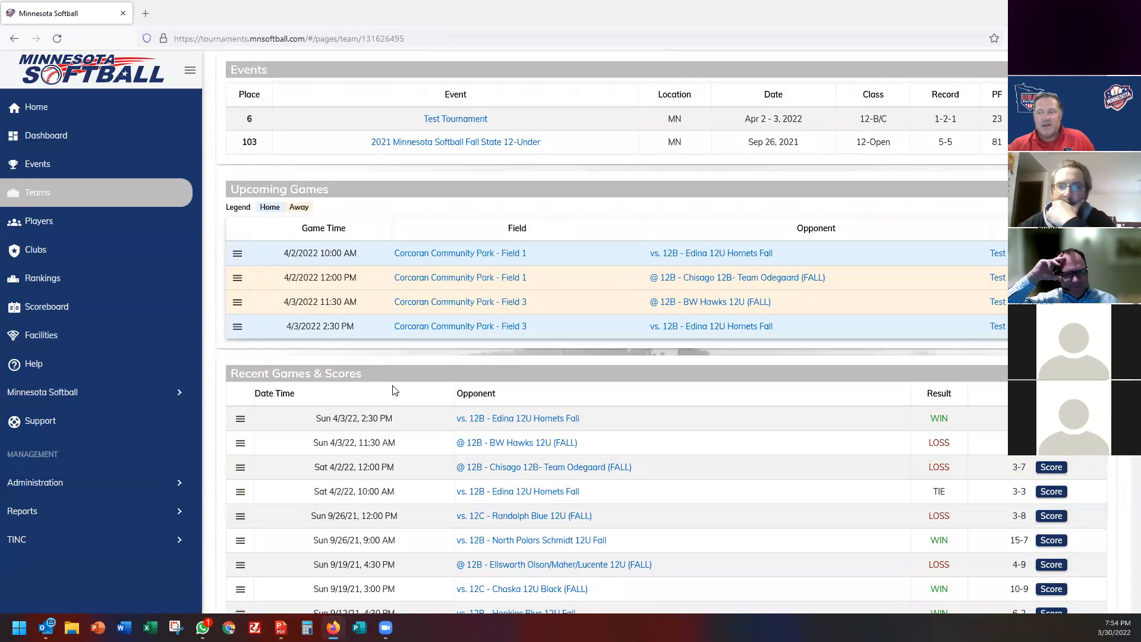
scroll(395, 390, "down", 3)
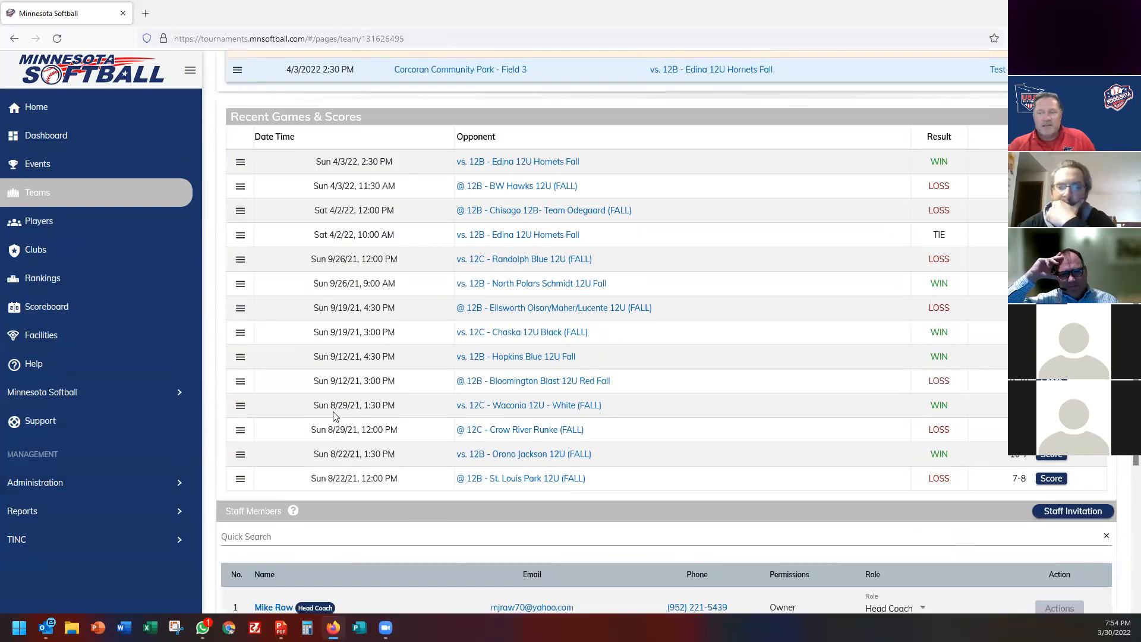
scroll(342, 420, "up", 5)
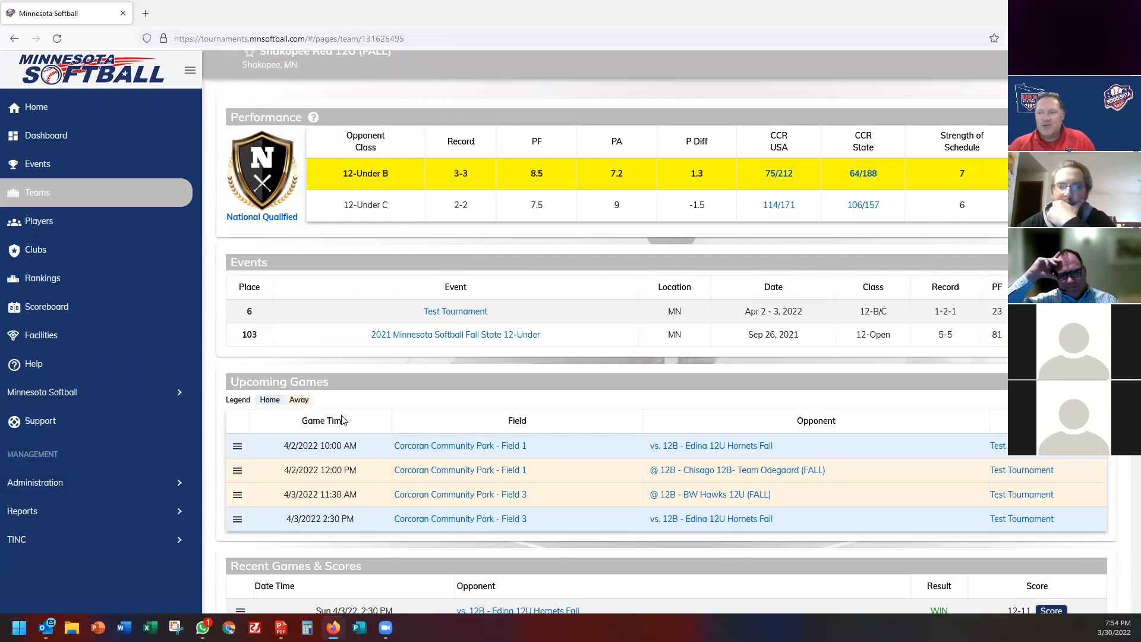
scroll(341, 420, "up", 1)
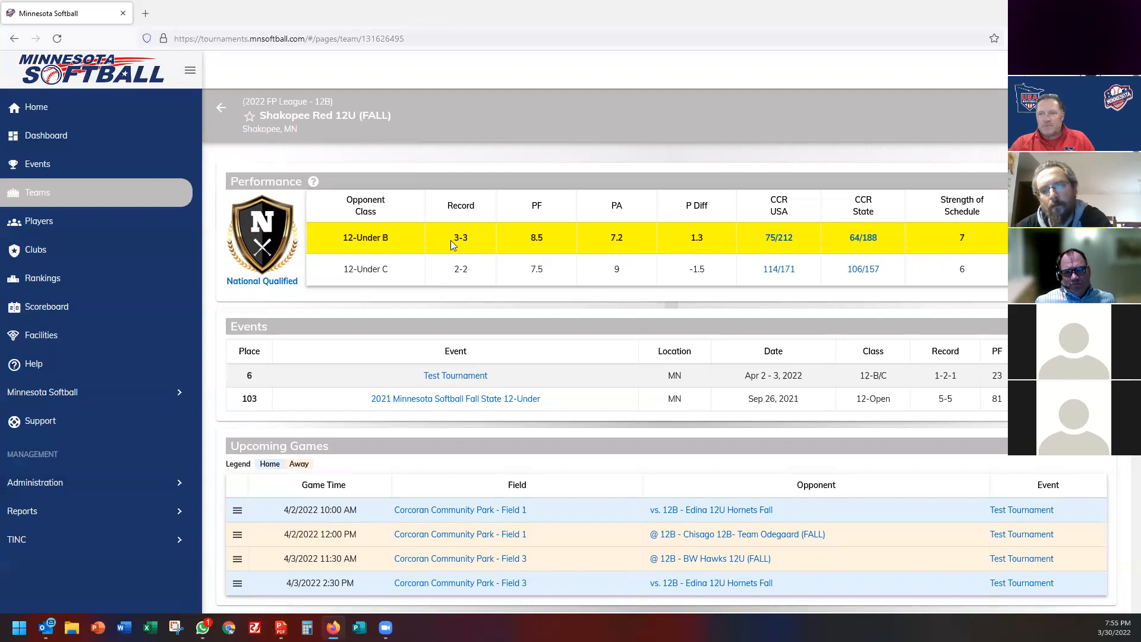
Go back to the Test Tournament overview, now showing 22/22 games played and $362 collected.
key("alt+Left")
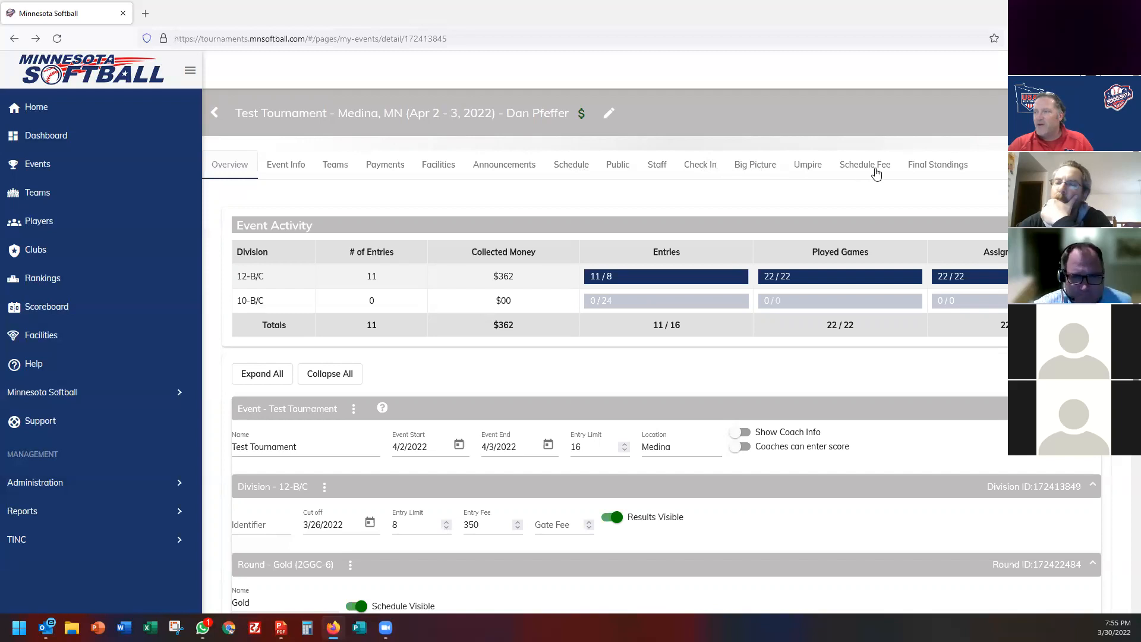
In Final Standings, set Woodbury Blue 12U's Qualified to State, then back to National.
left_click(921, 168)
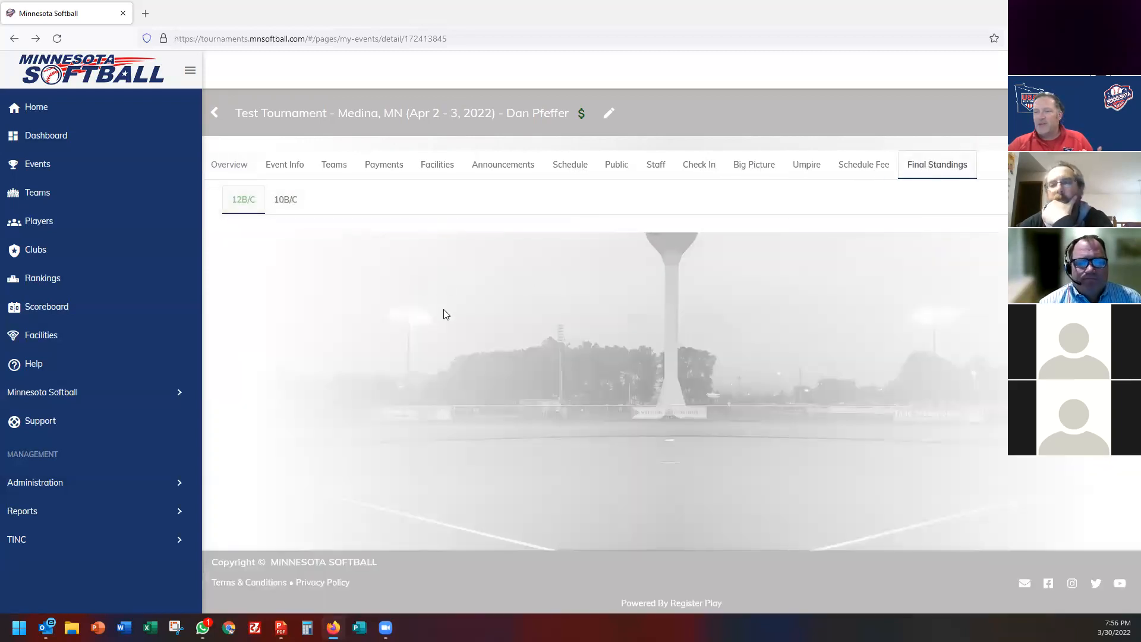
scroll(446, 316, "down", 1)
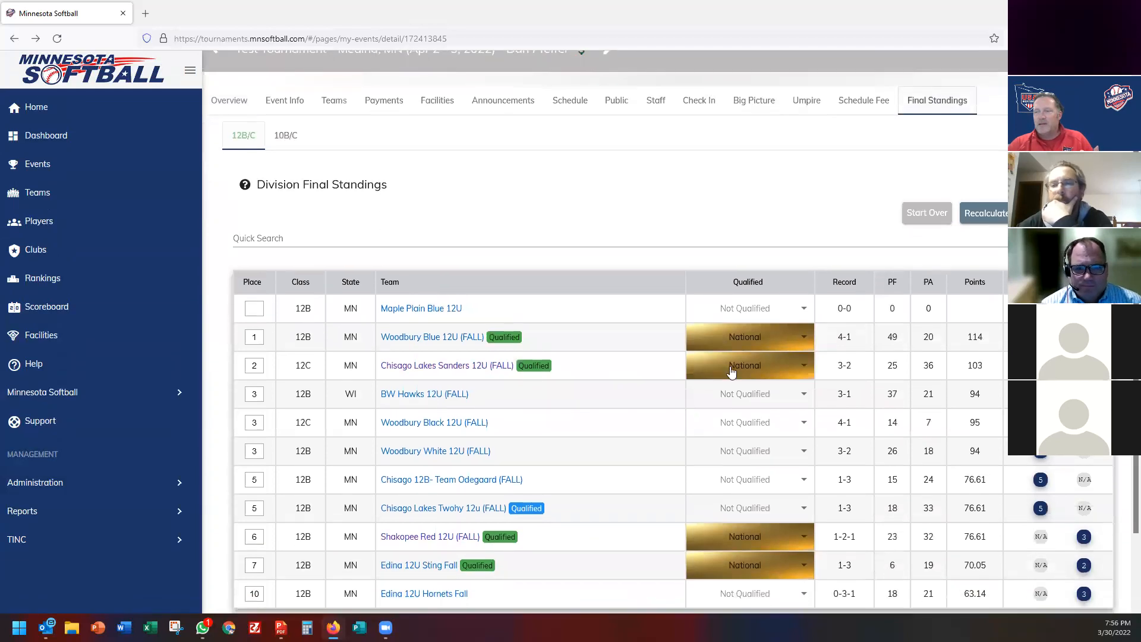
left_click(745, 337)
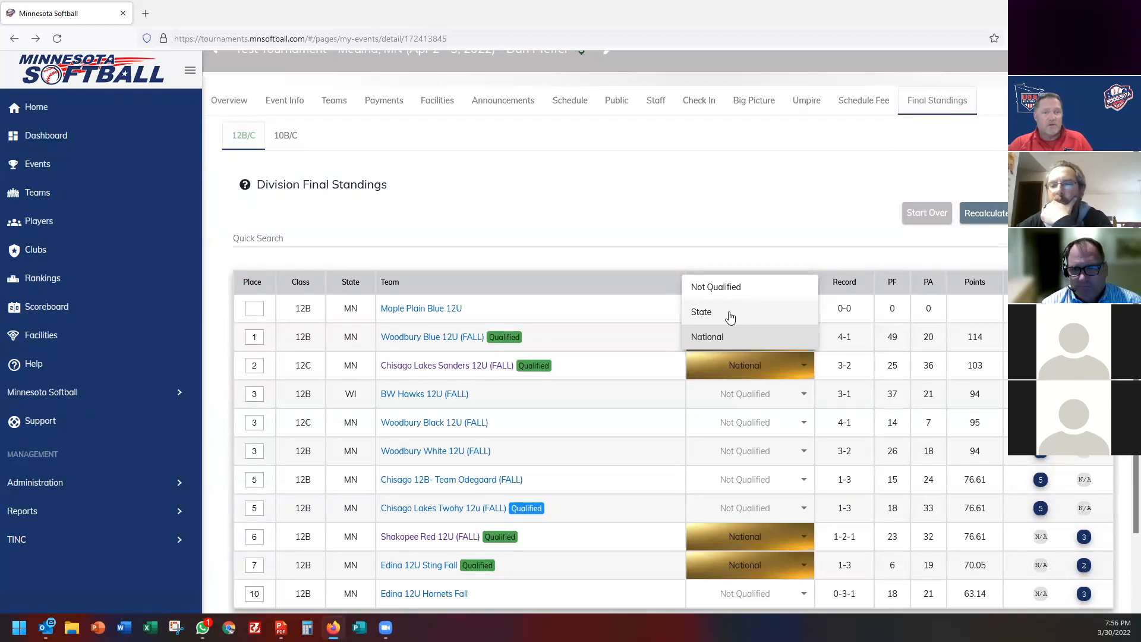
left_click(731, 319)
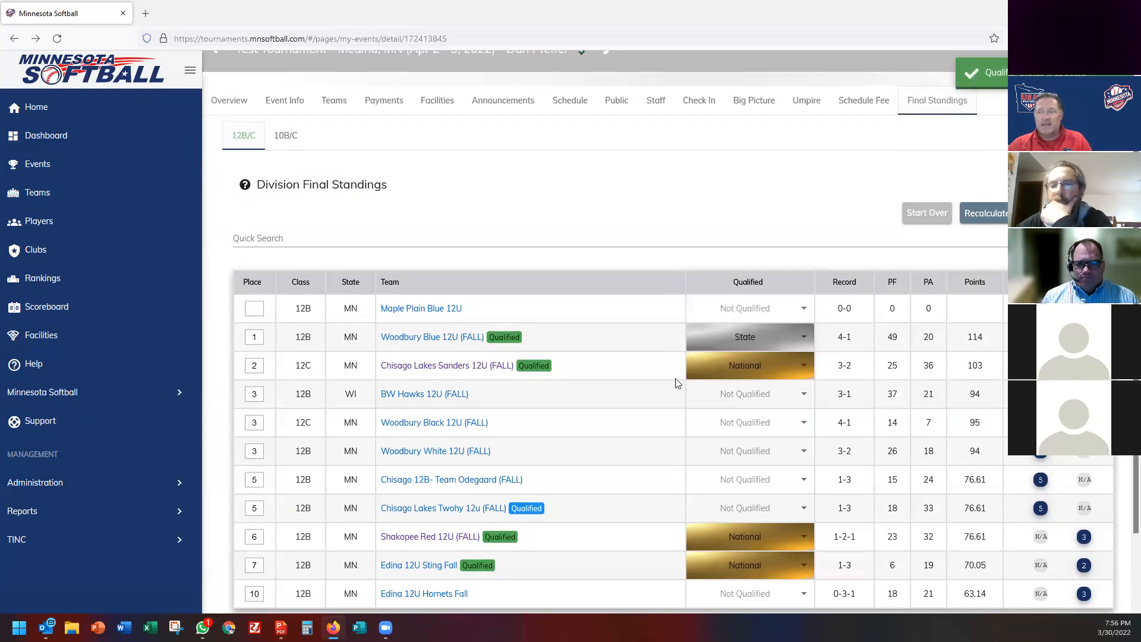
left_click(758, 343)
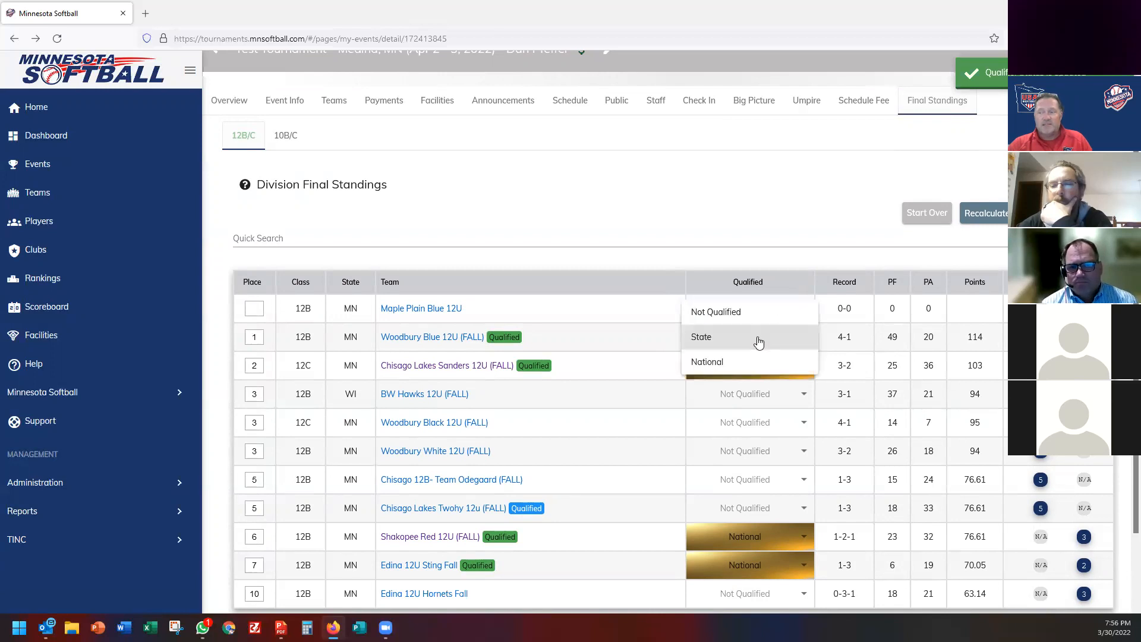
left_click(723, 365)
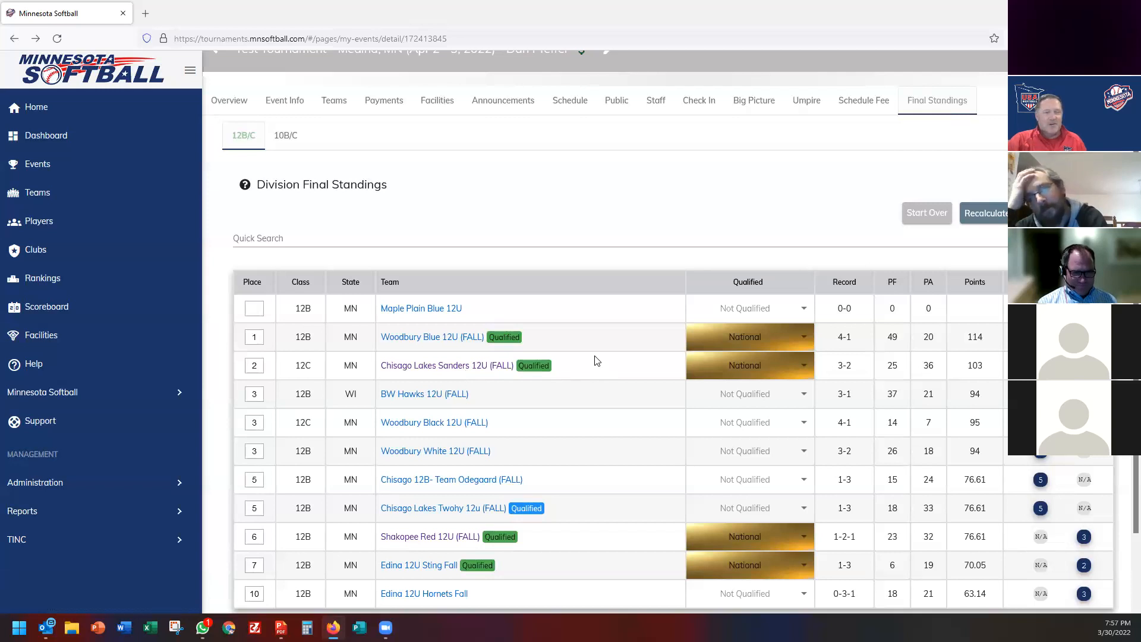
Qualify BW Hawks 12U (FALL) for State and Woodbury Black 12U (FALL) for National, then open Clubs.
left_click(750, 400)
left_click(750, 425)
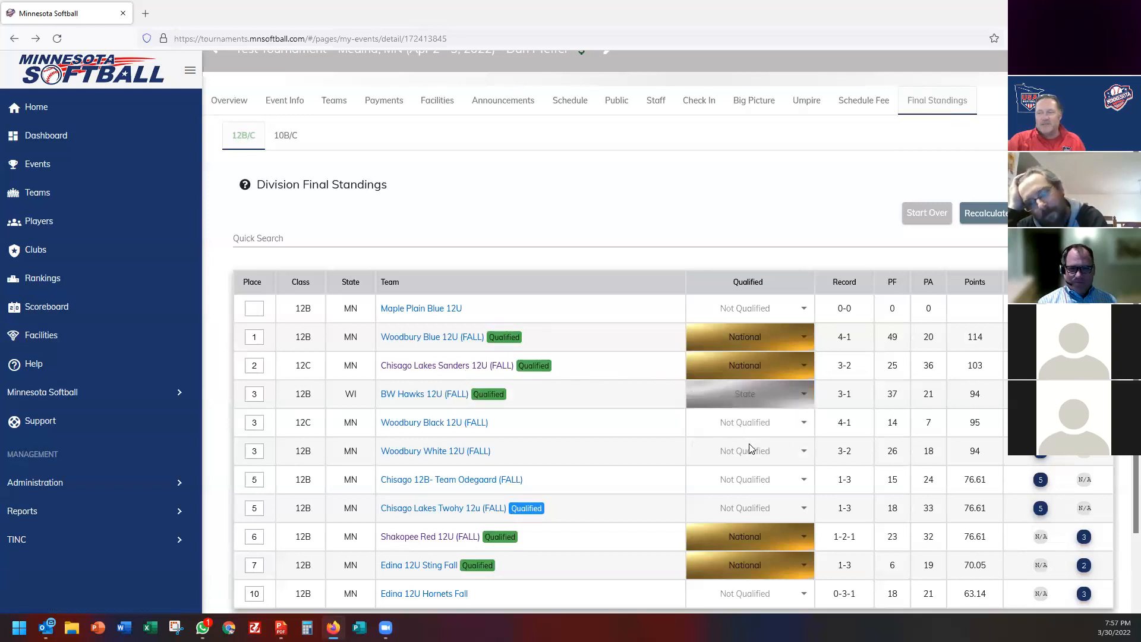
left_click(752, 431)
left_click(740, 470)
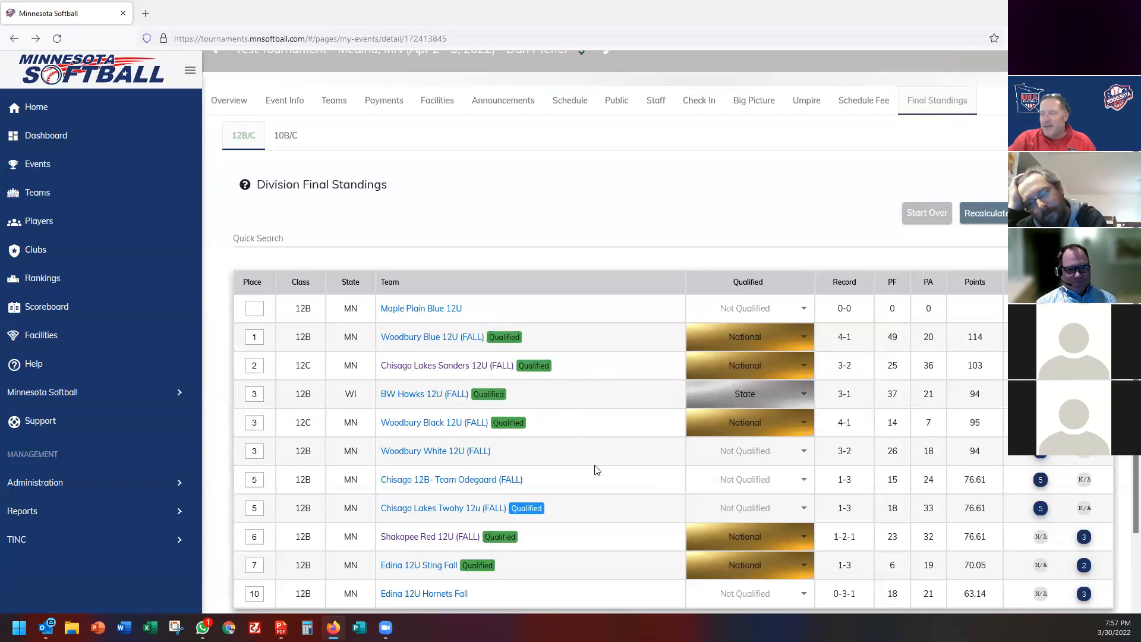
scroll(598, 472, "down", 3)
scroll(597, 472, "up", 3)
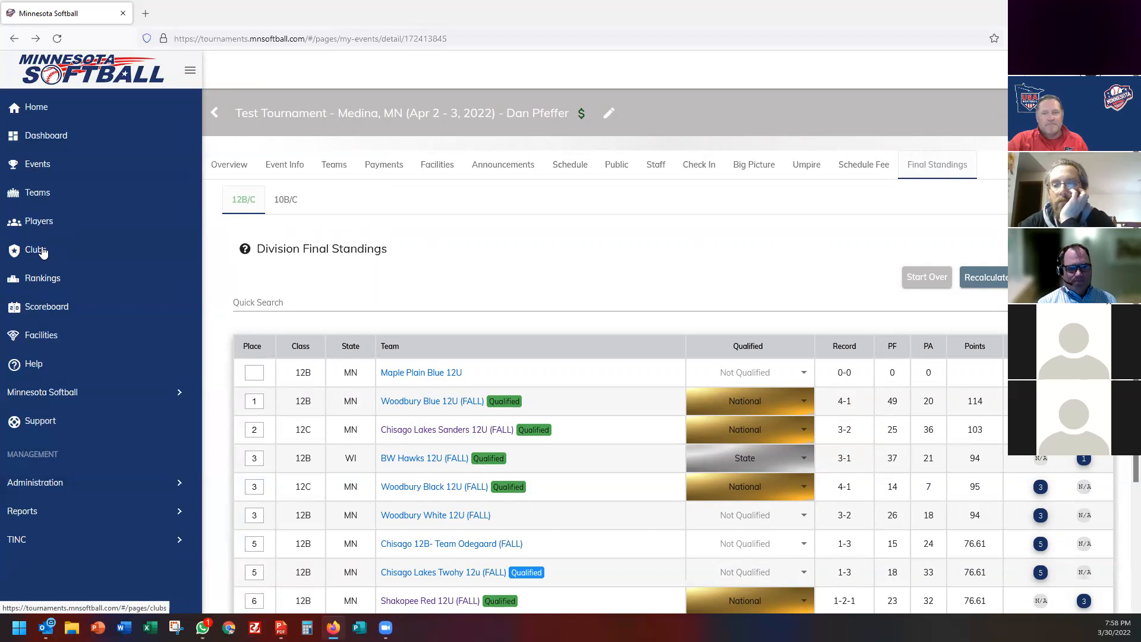
left_click(43, 253)
Browse the clubs list and Edina Girls Fastpitch Association's page, then return to the Test Tournament overview.
scroll(592, 411, "down", 5)
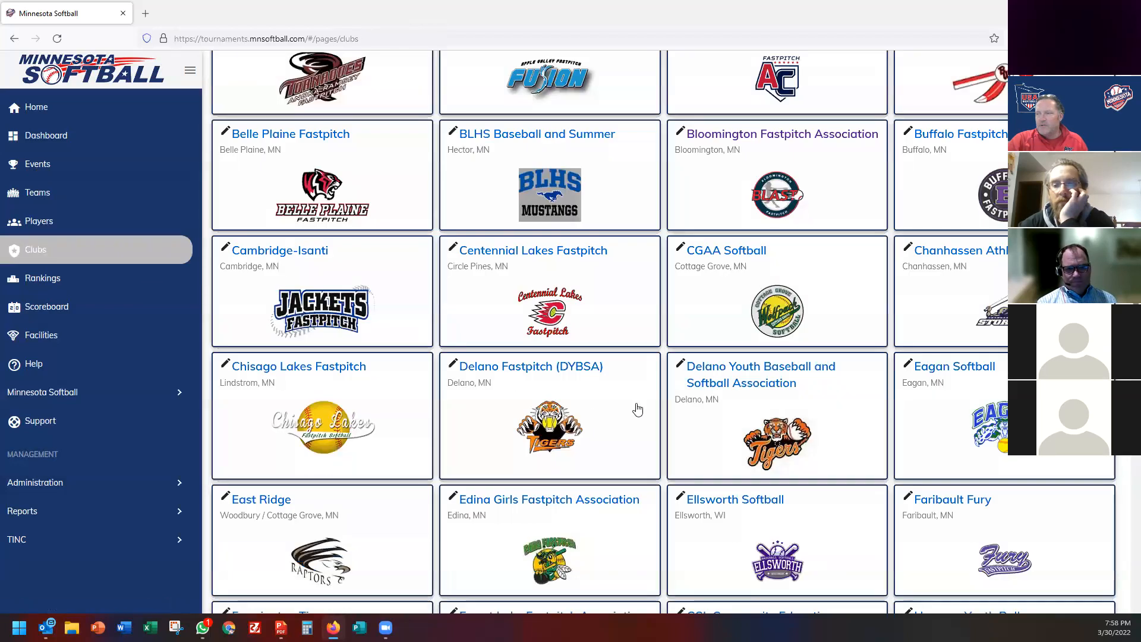
scroll(637, 410, "down", 3)
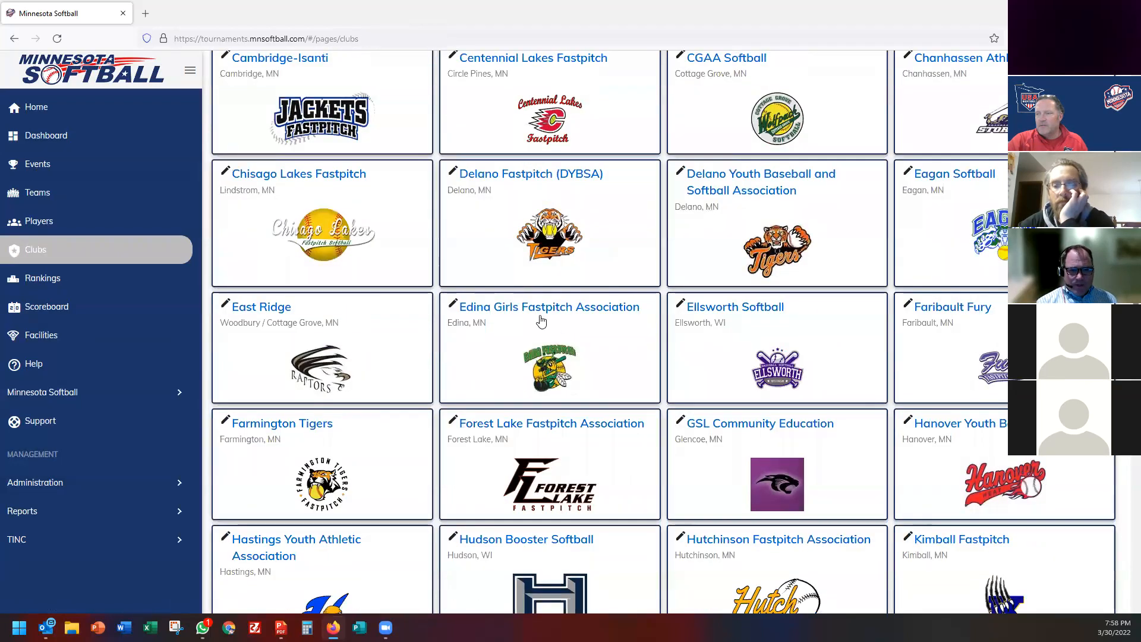
left_click(538, 305)
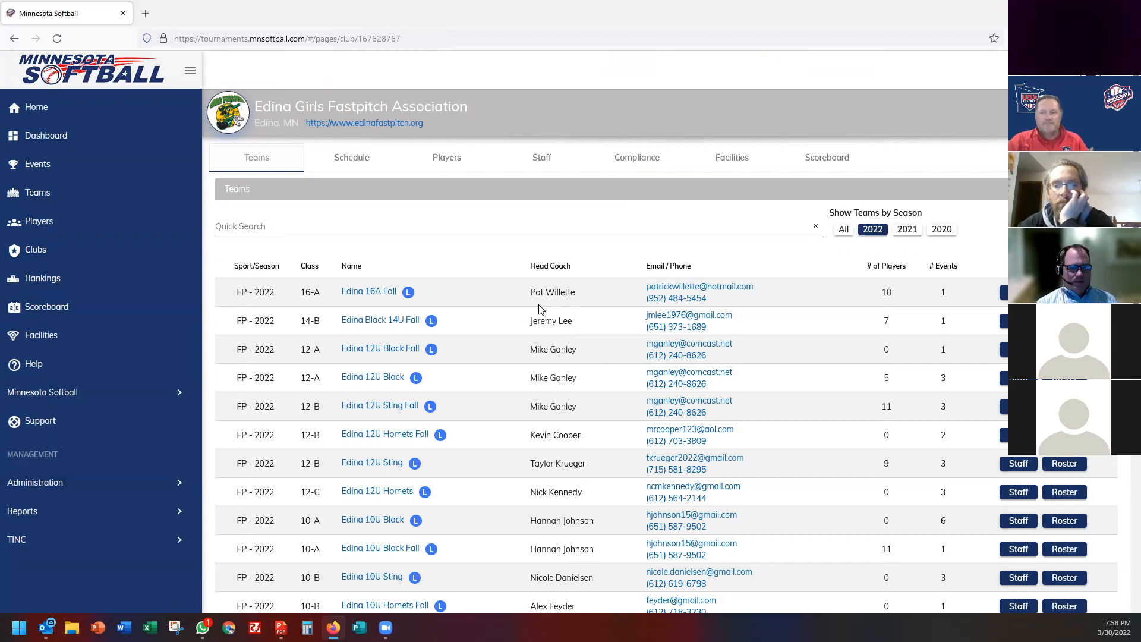
left_click(14, 38)
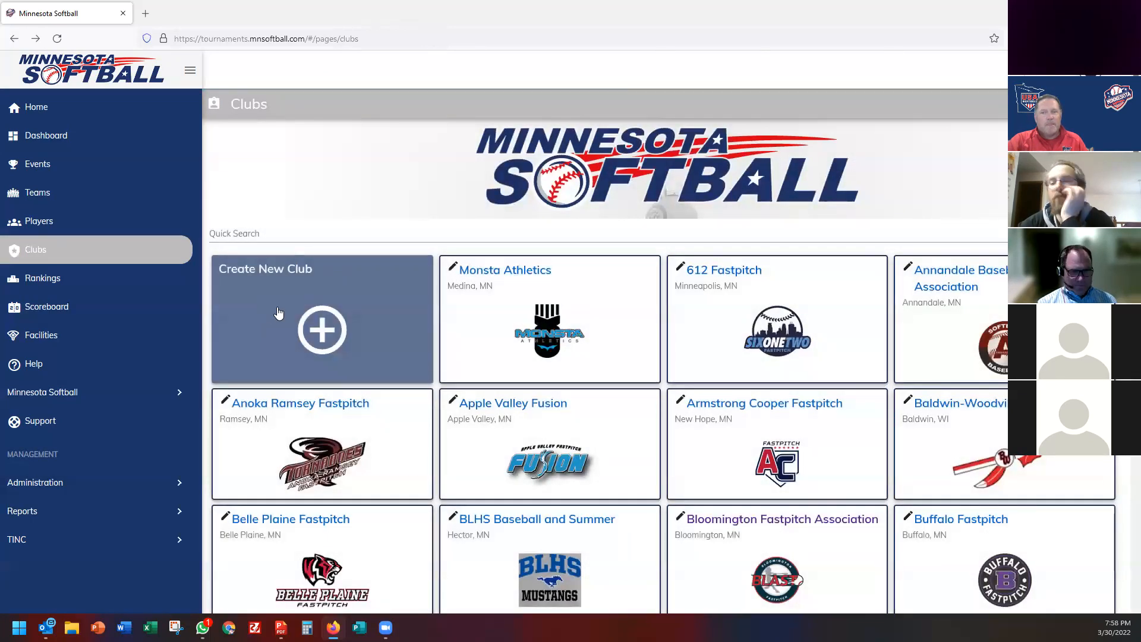
left_click(14, 39)
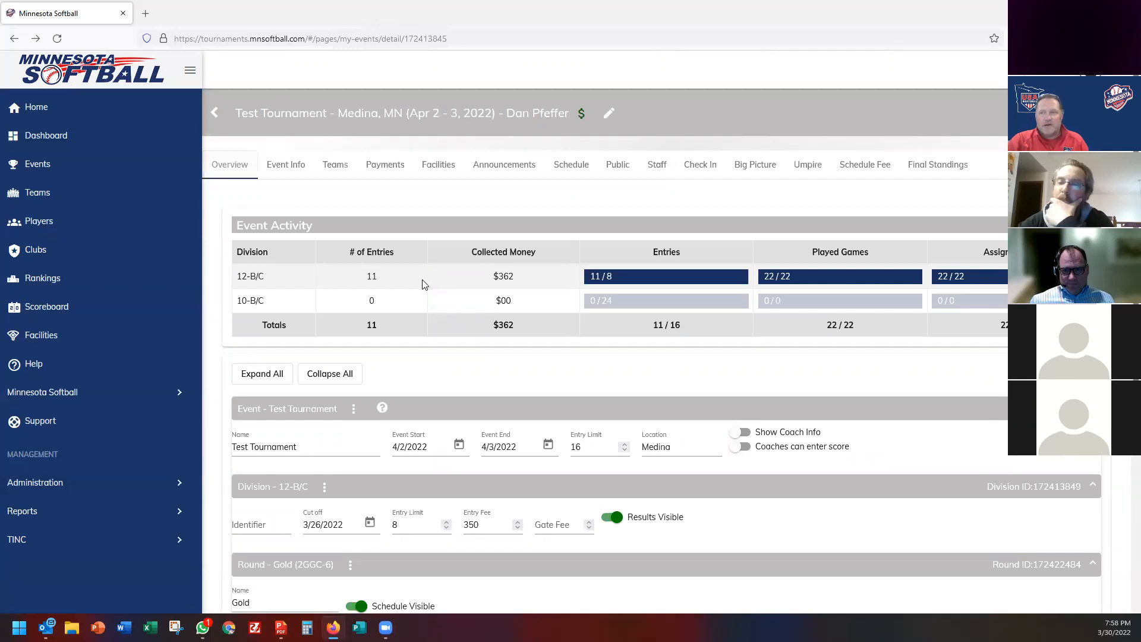
Show the Test Tournament's Payments tab listing card, PayPal, Venmo, Cash and Checks profiles.
left_click(372, 166)
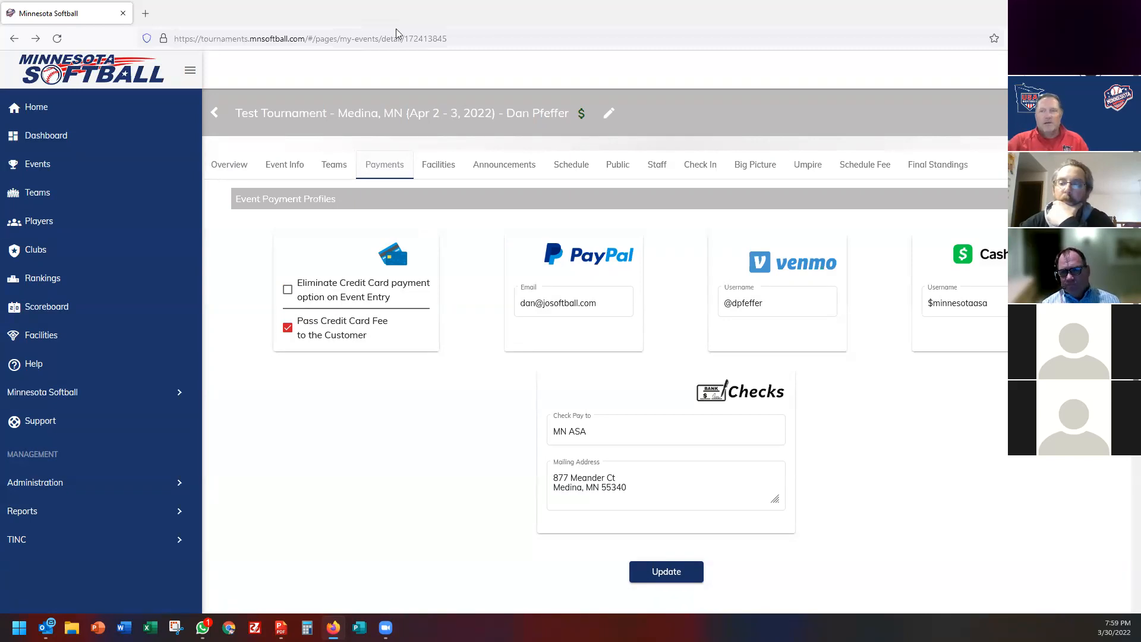
Search for 'stripe' in a new tab and open the Stripe sign-in page.
left_click(145, 13)
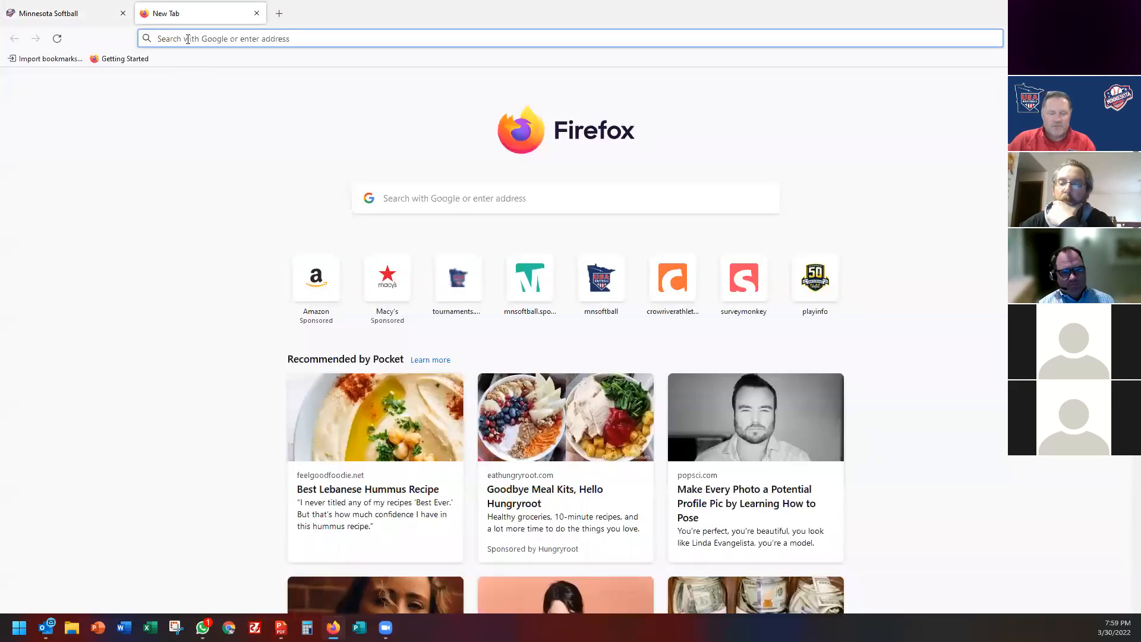
type("stripe")
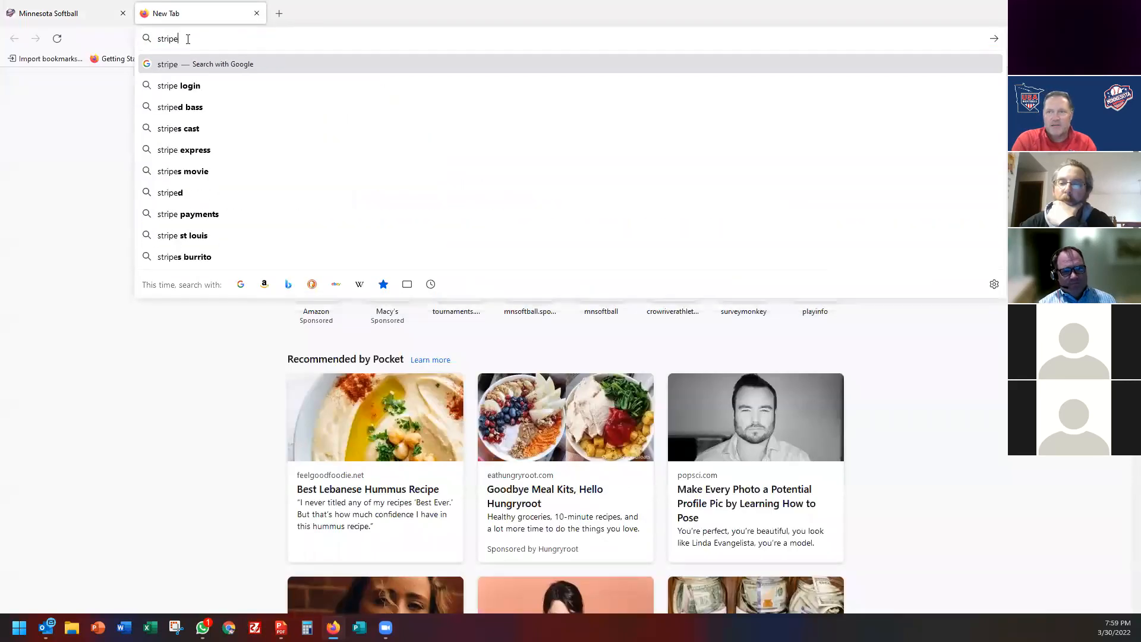
key("Return")
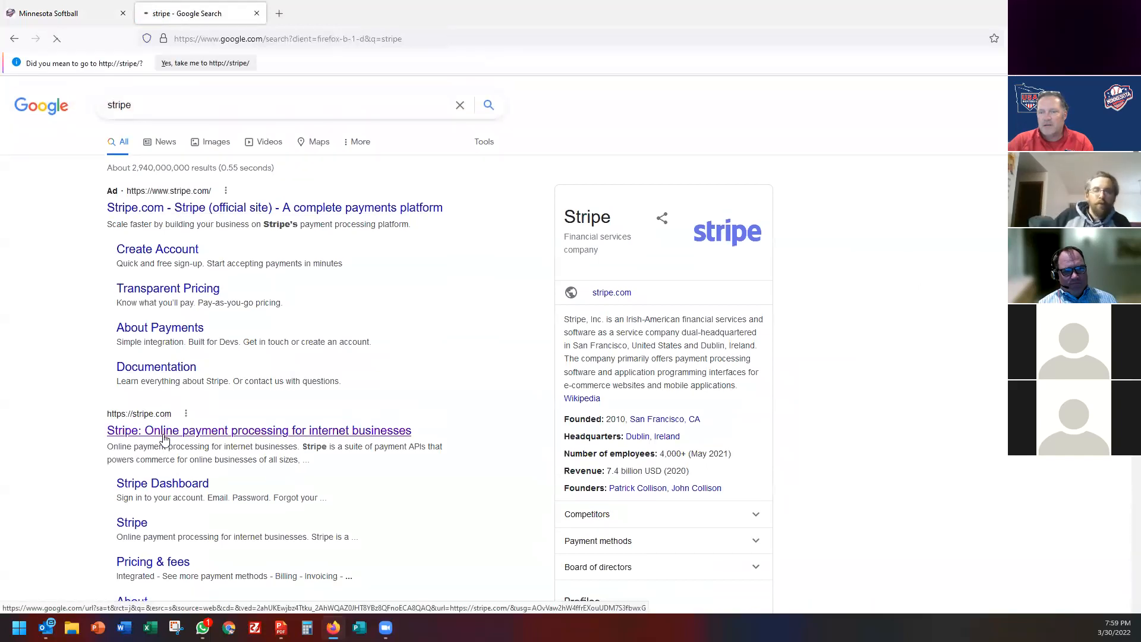
left_click(160, 429)
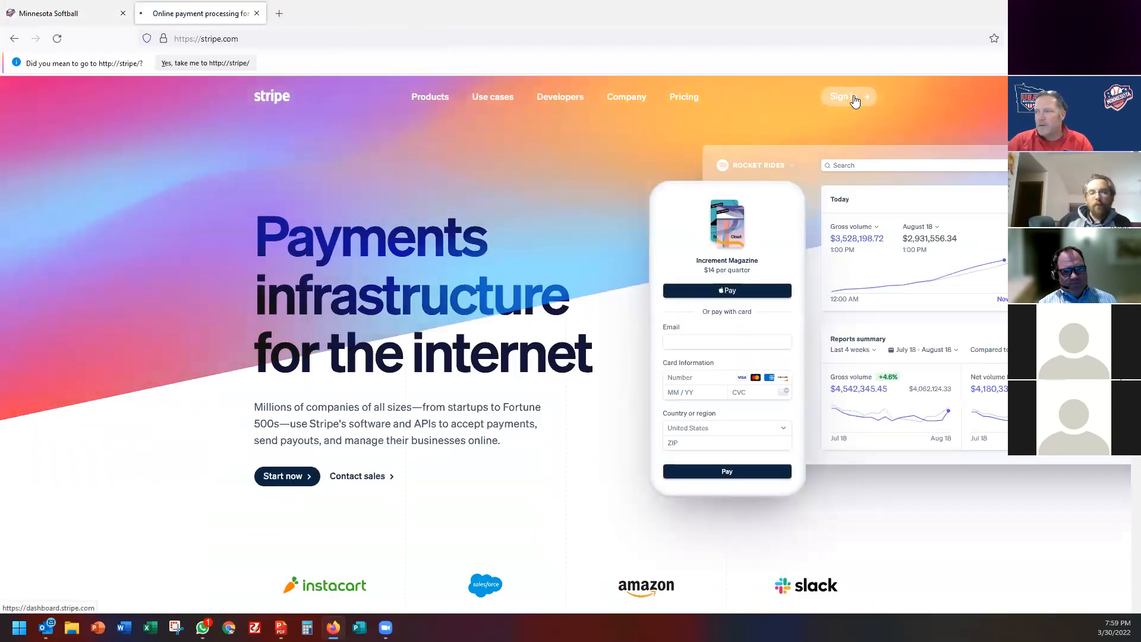
left_click(855, 101)
Enter the account email and password, then retry with the password retyped; both attempts fail.
key("Tab")
type("•••••••••")
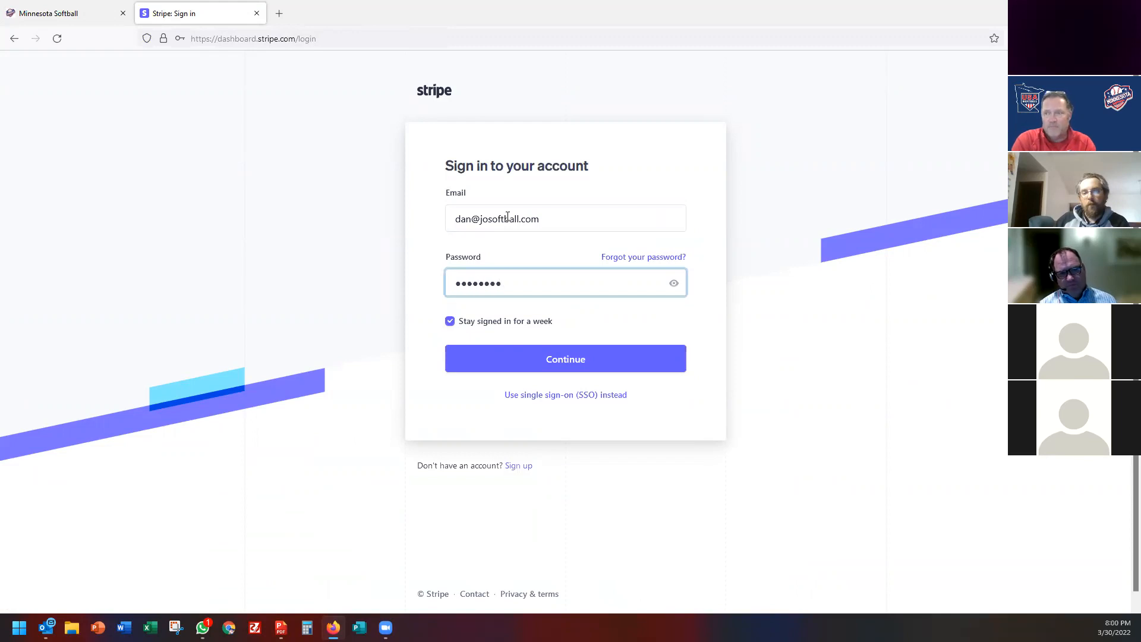
left_click(552, 361)
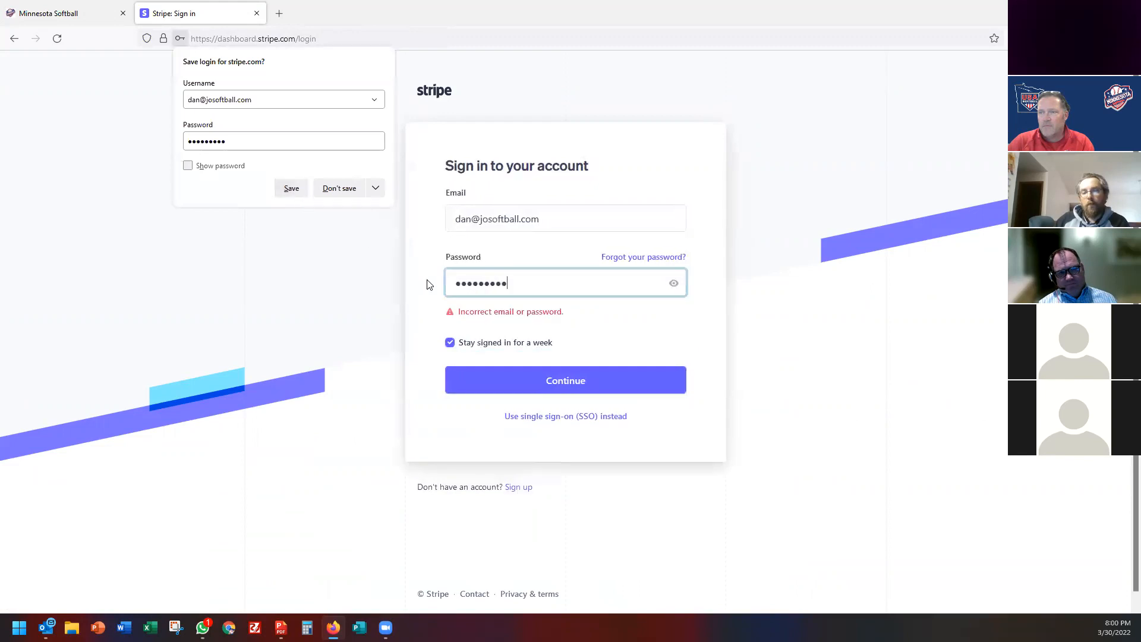
double_click(469, 282)
type("••")
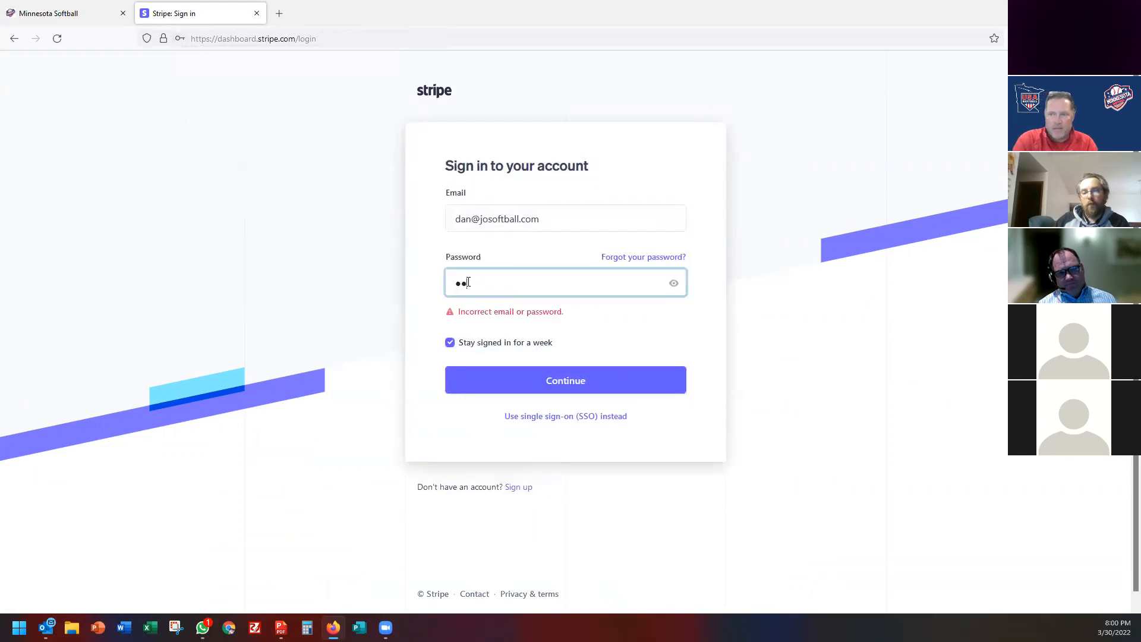
type("•••••••")
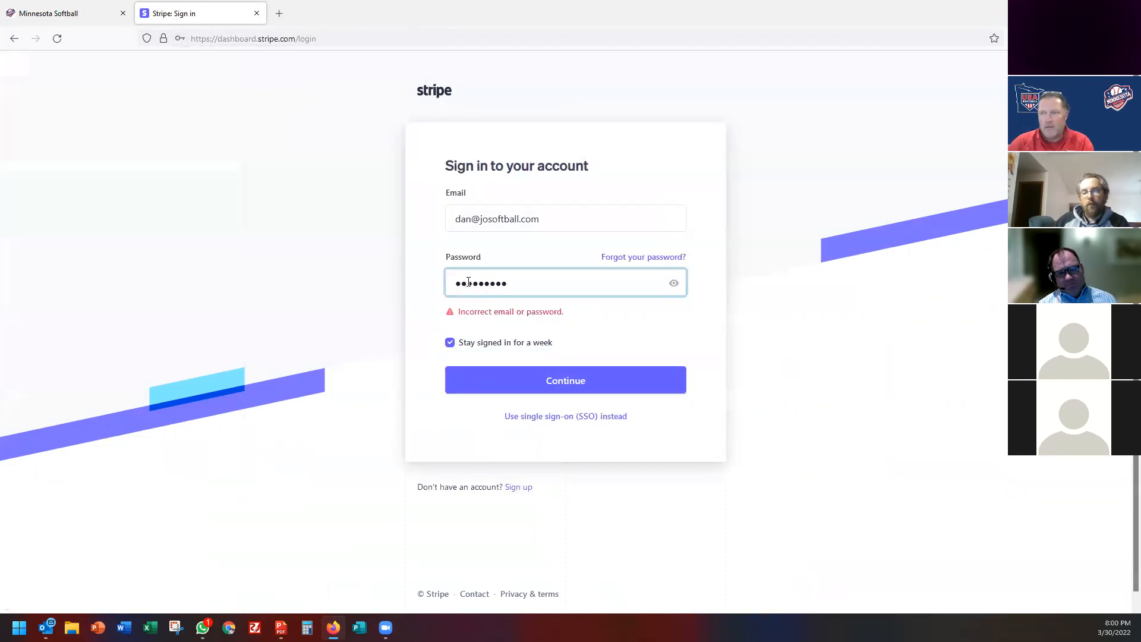
left_click(559, 386)
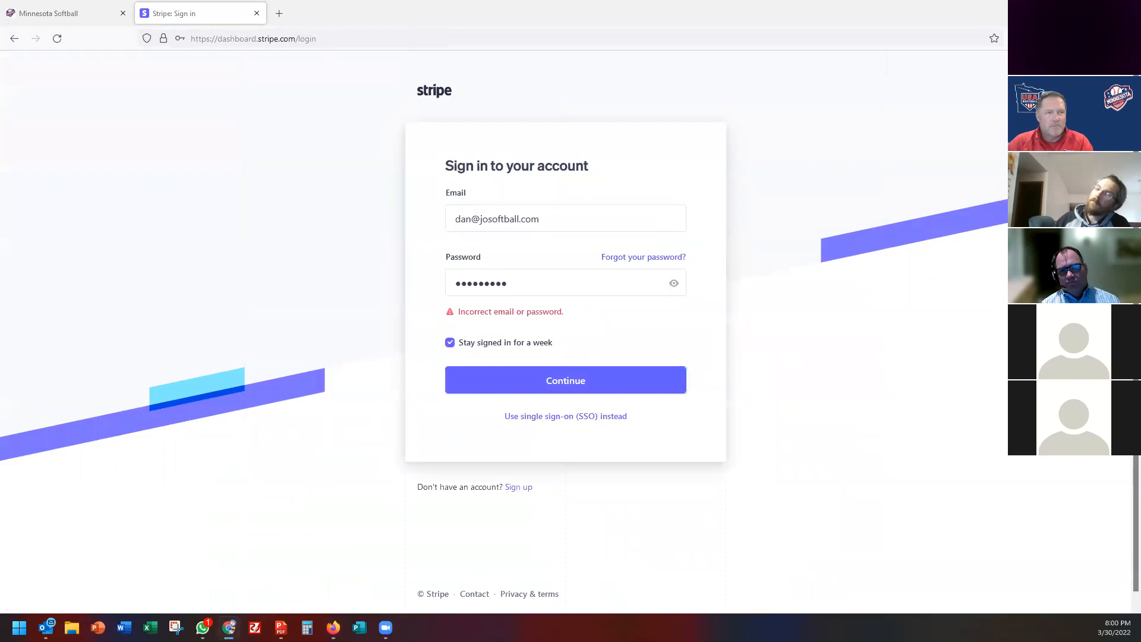
Load stripe.com in a second browser, sign in with autofilled credentials, and show the Payments list.
left_click_drag(0, 52, 362, 52)
double_click(362, 51)
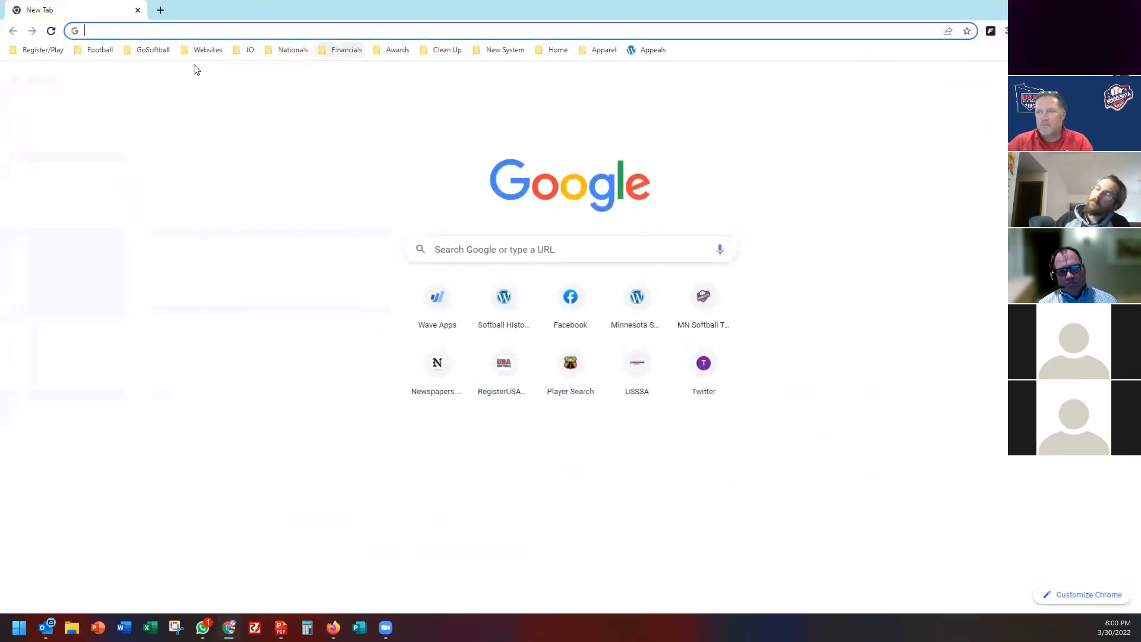
type("strip")
key("Return")
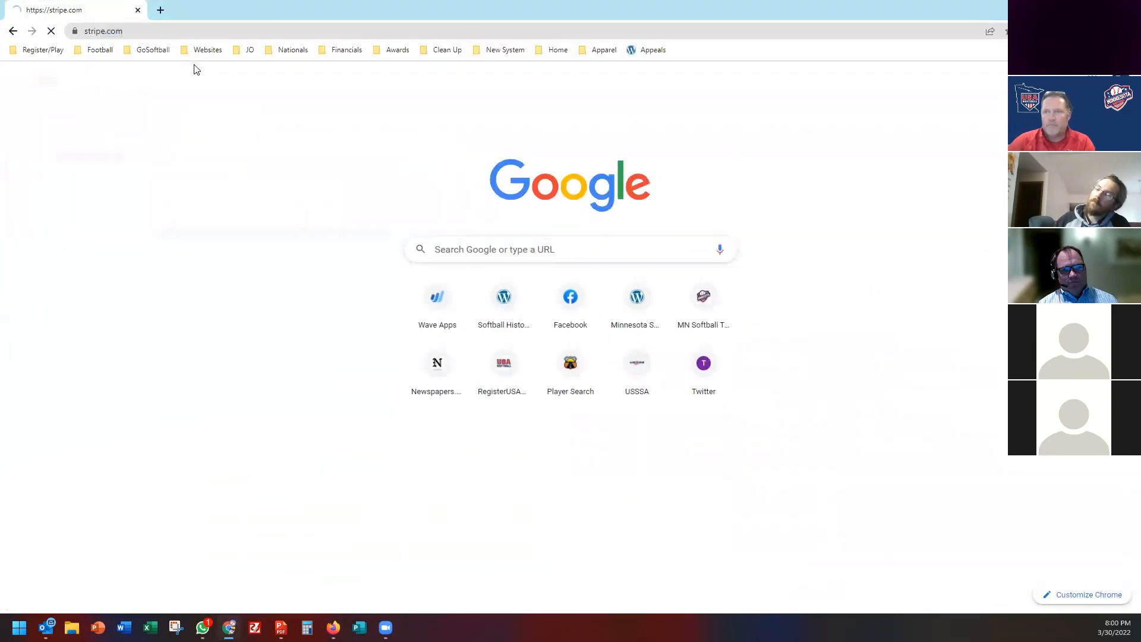
left_click(854, 81)
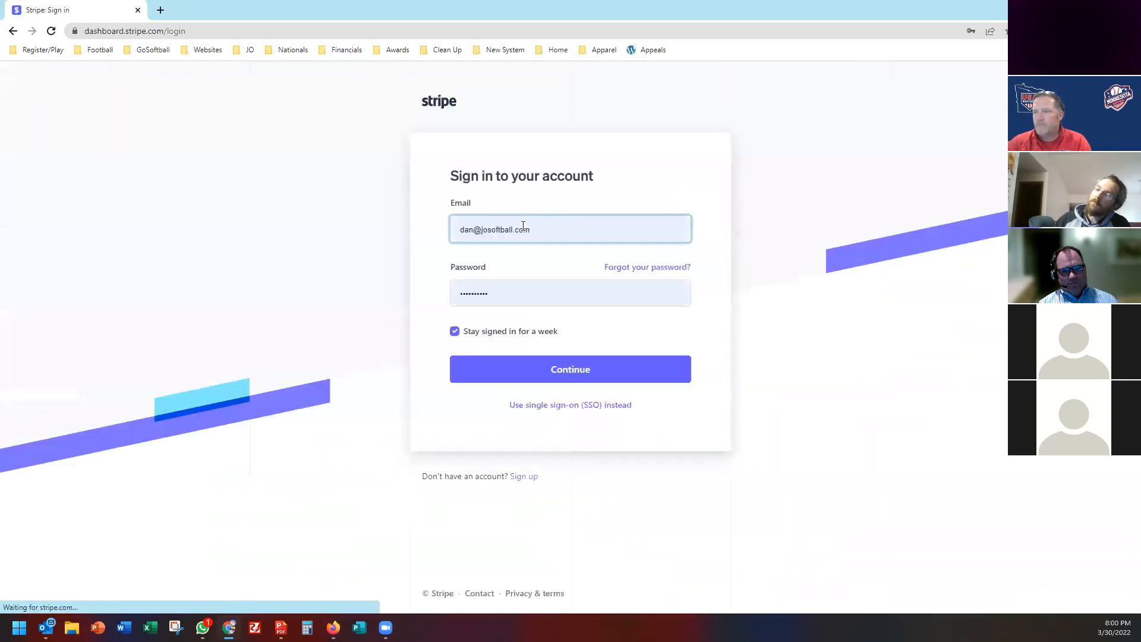
left_click(551, 369)
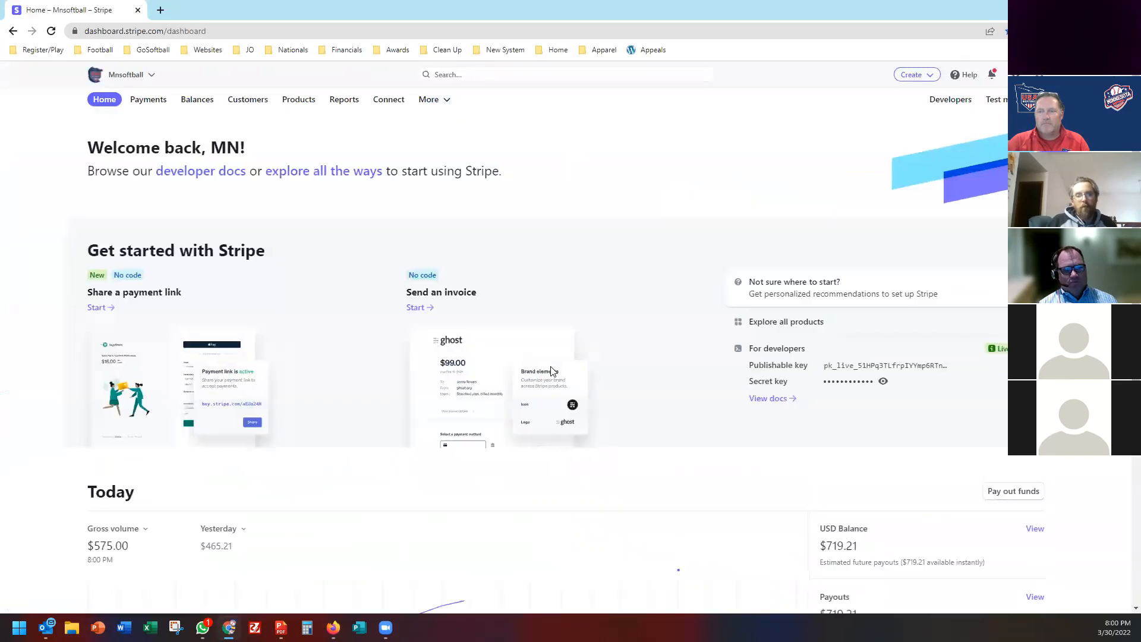
left_click(153, 106)
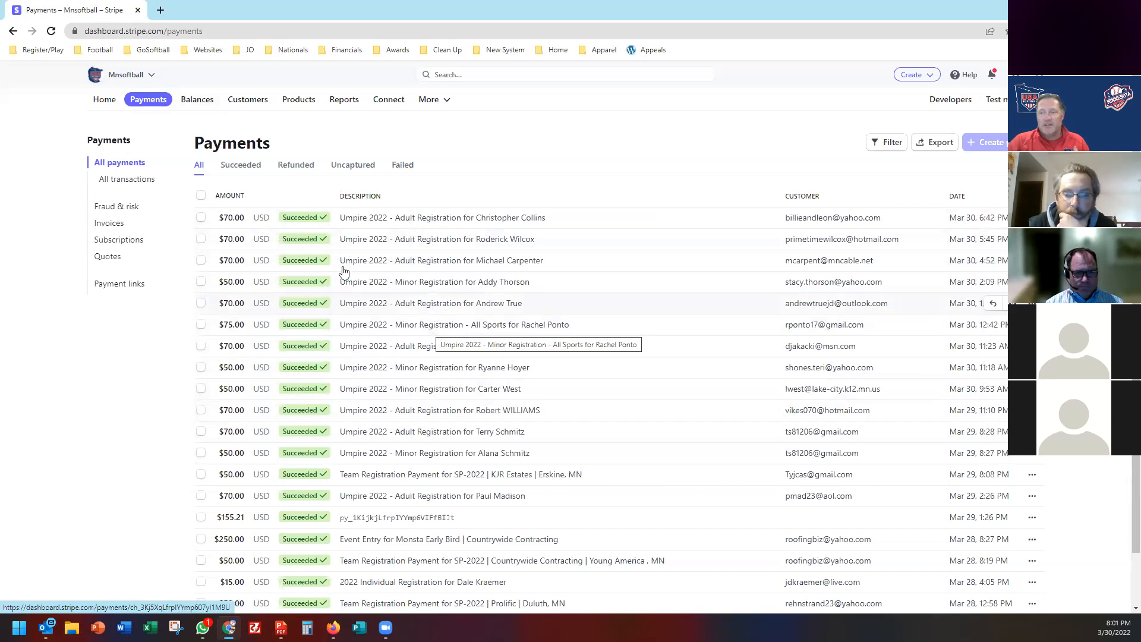
left_click(239, 167)
left_click(301, 168)
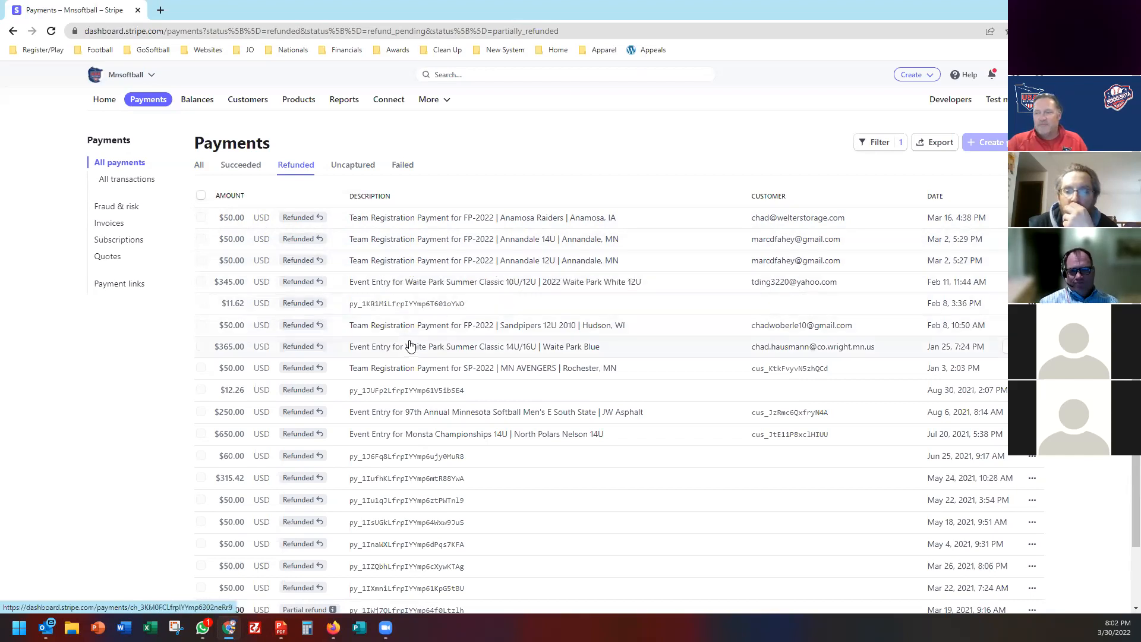
scroll(411, 359, "down", 1)
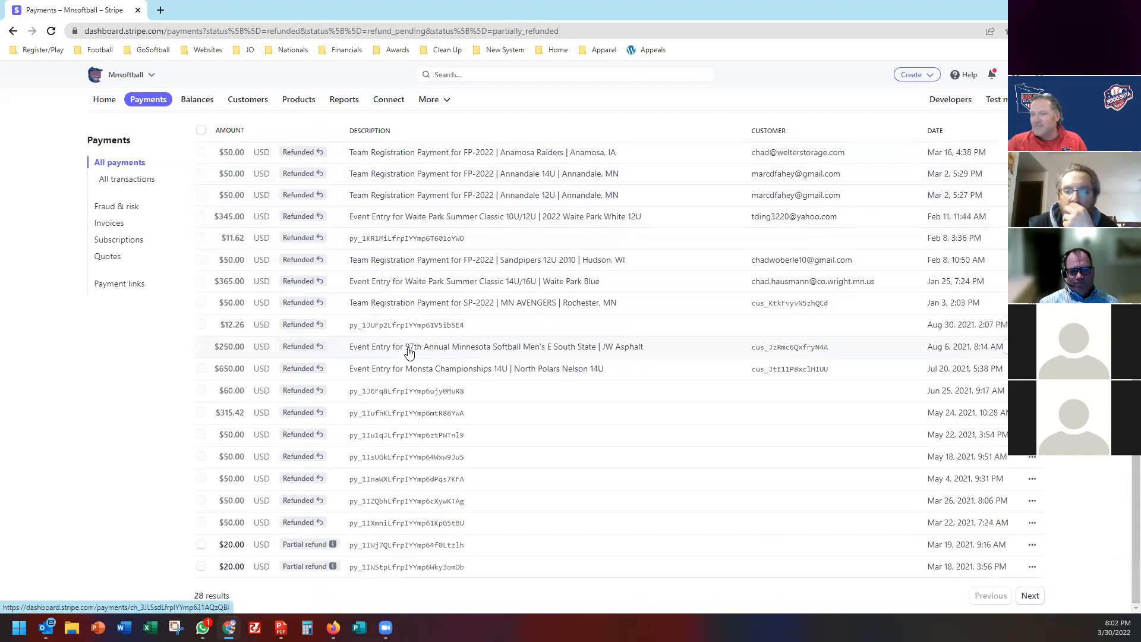
scroll(414, 362, "up", 1)
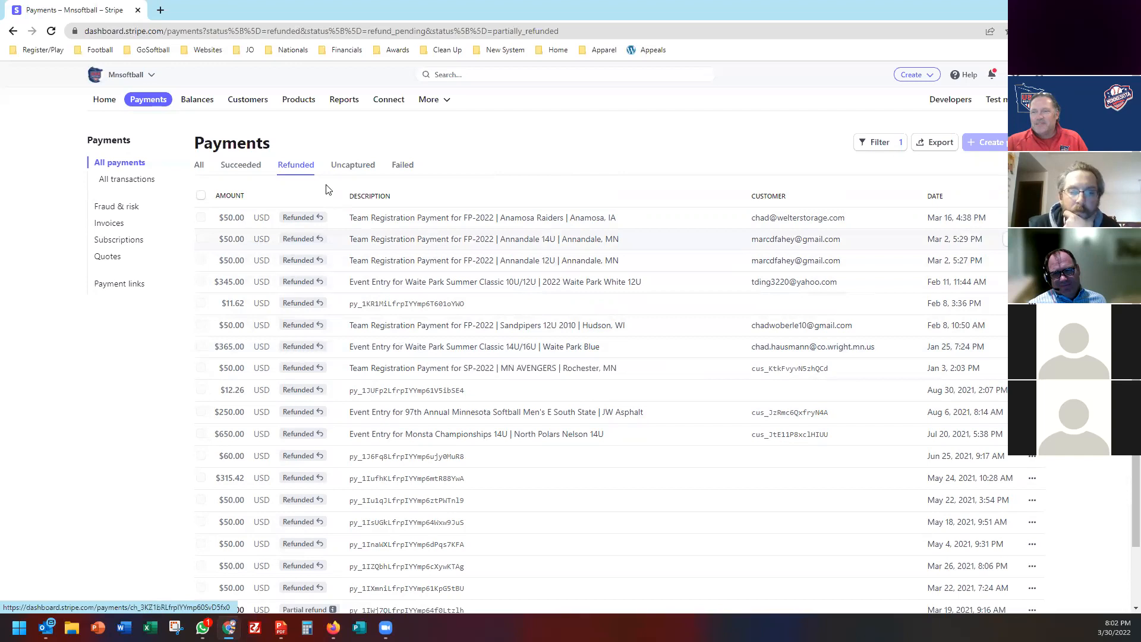
left_click(199, 167)
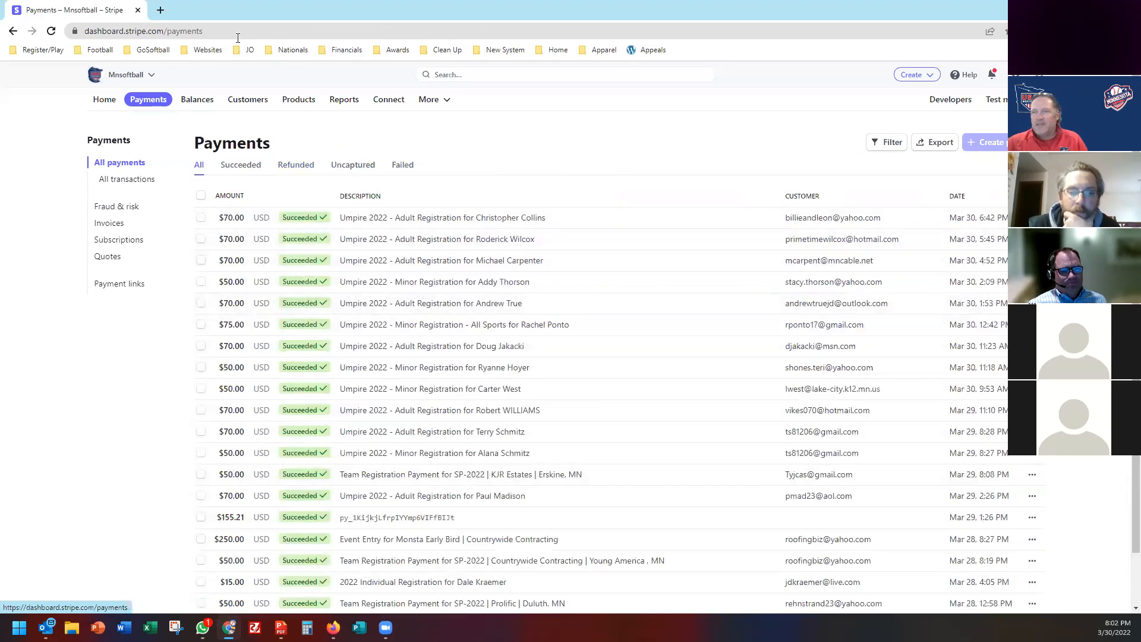
left_click(137, 11)
Return to the Minnesota Softball tab and open the Payments report under Reports.
left_click(49, 14)
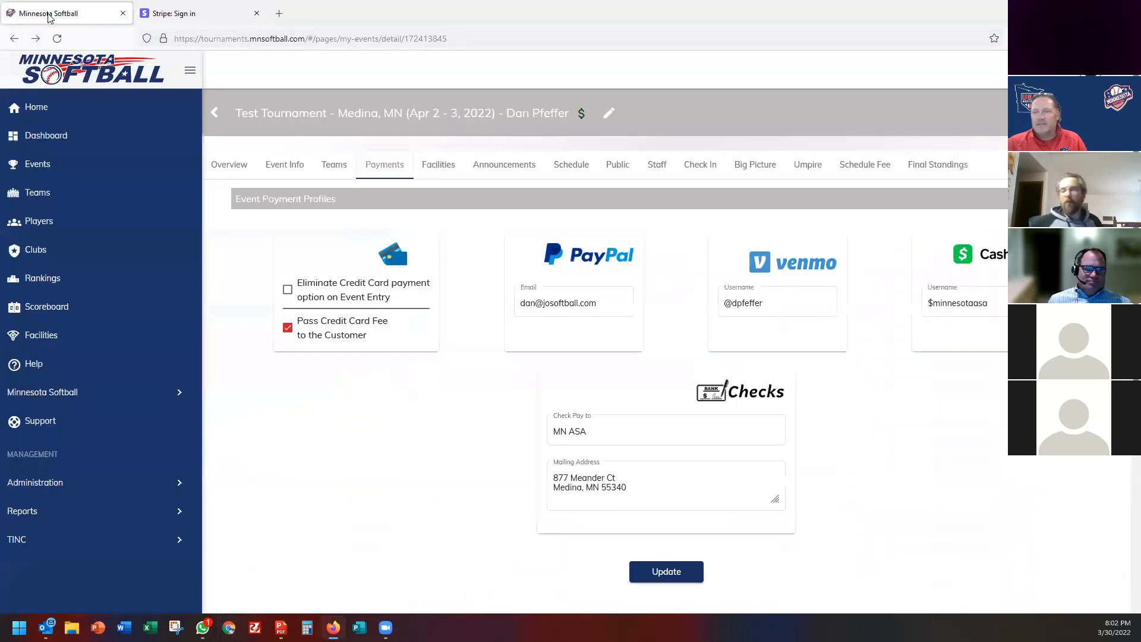
left_click(45, 489)
scroll(51, 445, "down", 3)
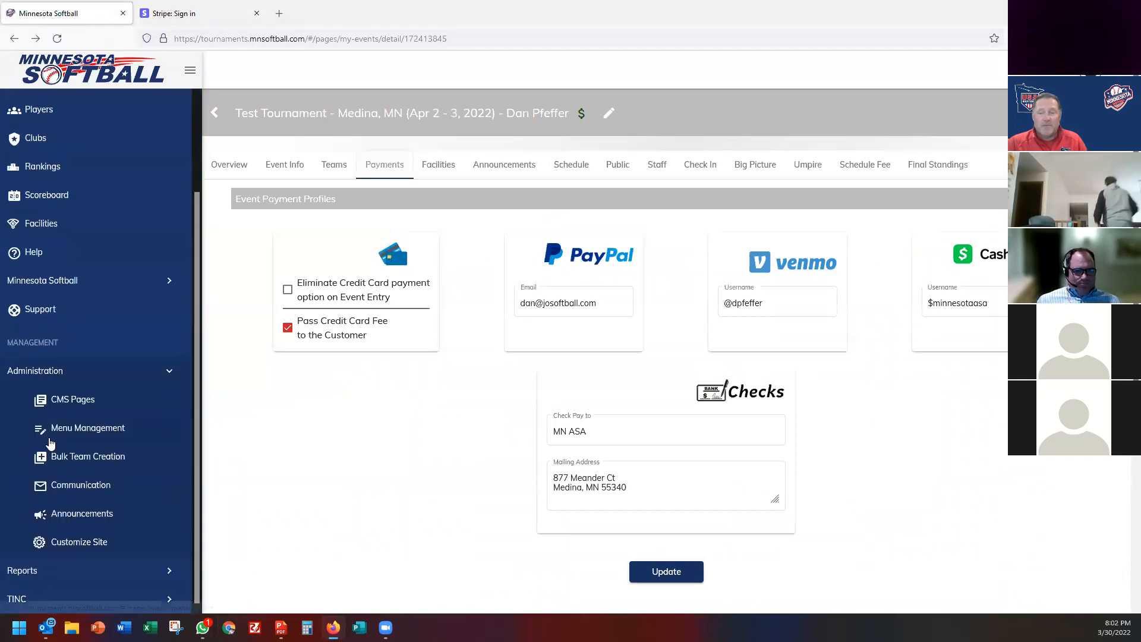
left_click(45, 377)
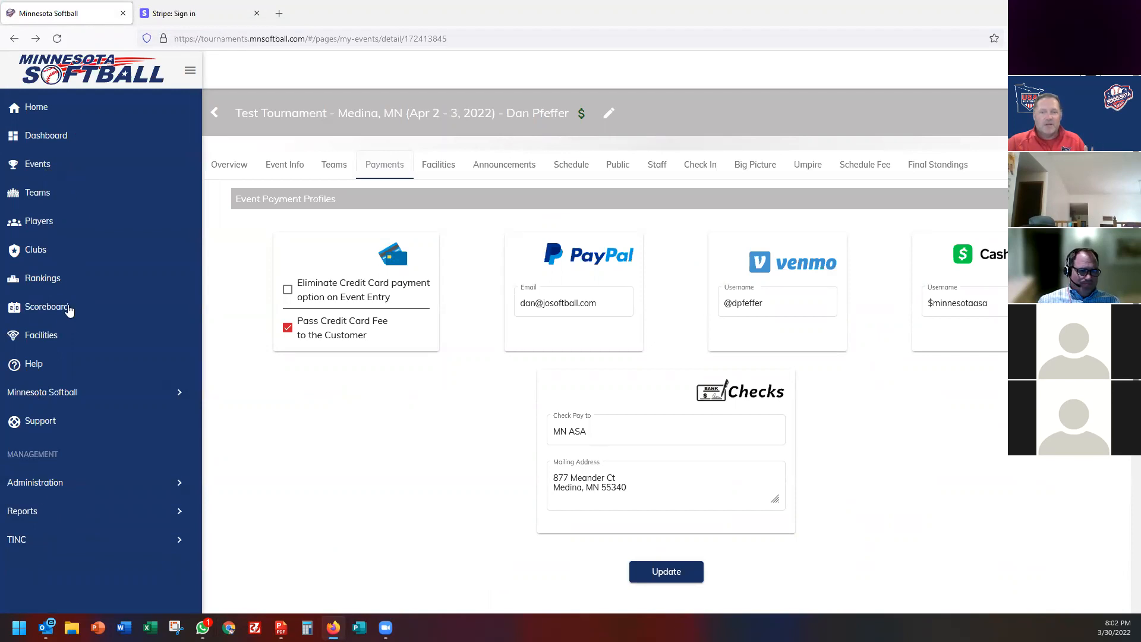
left_click(59, 483)
scroll(36, 484, "down", 3)
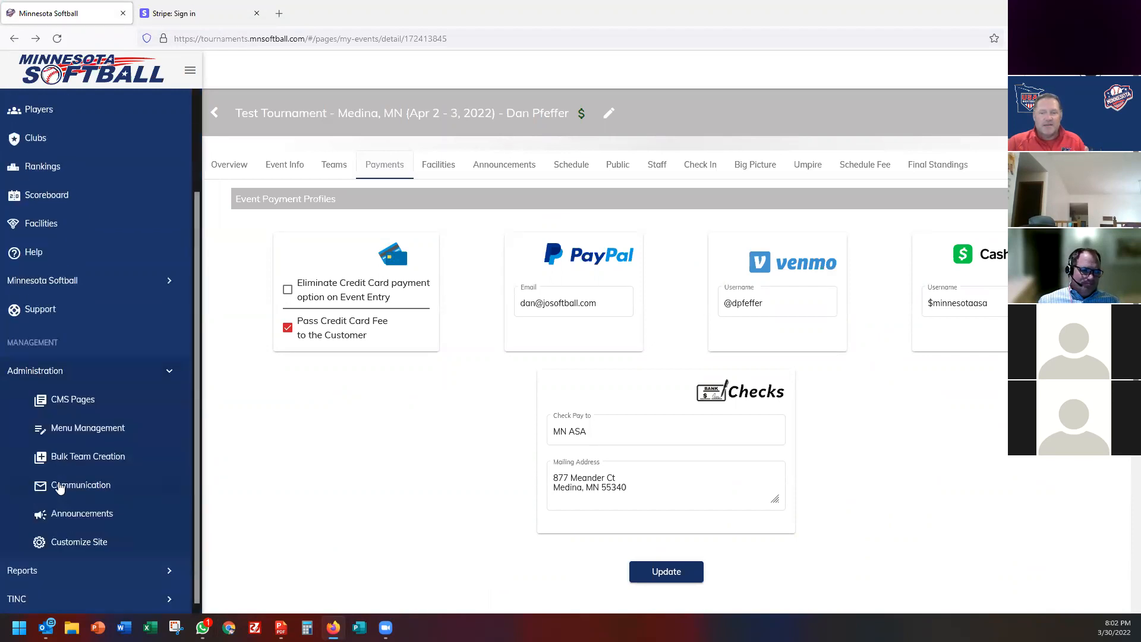
left_click(45, 377)
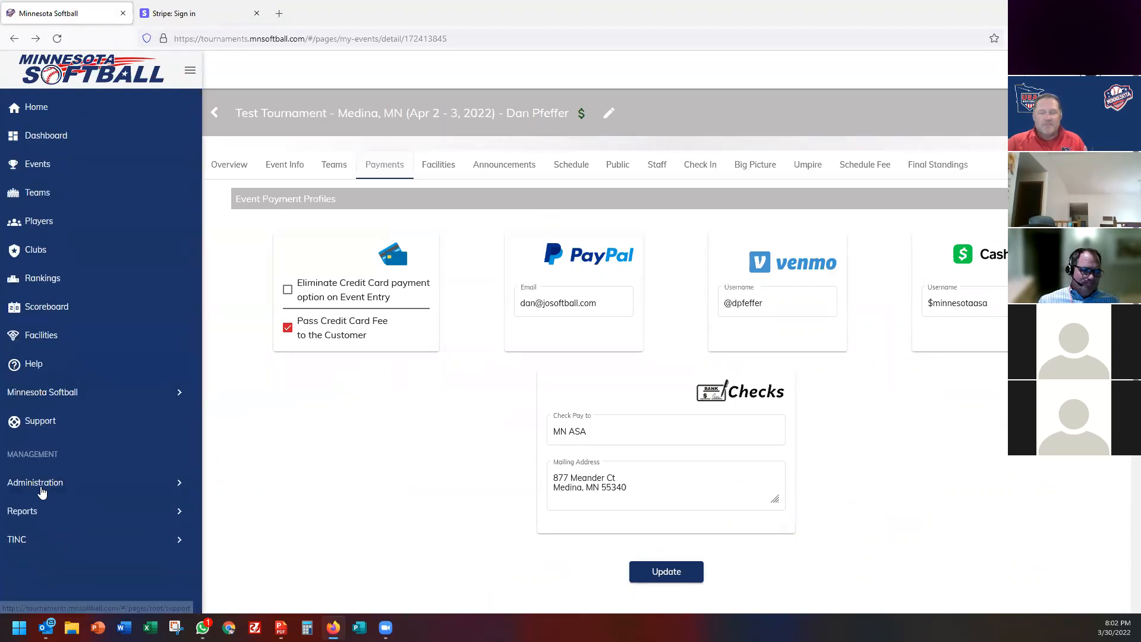
left_click(33, 512)
scroll(70, 438, "down", 4)
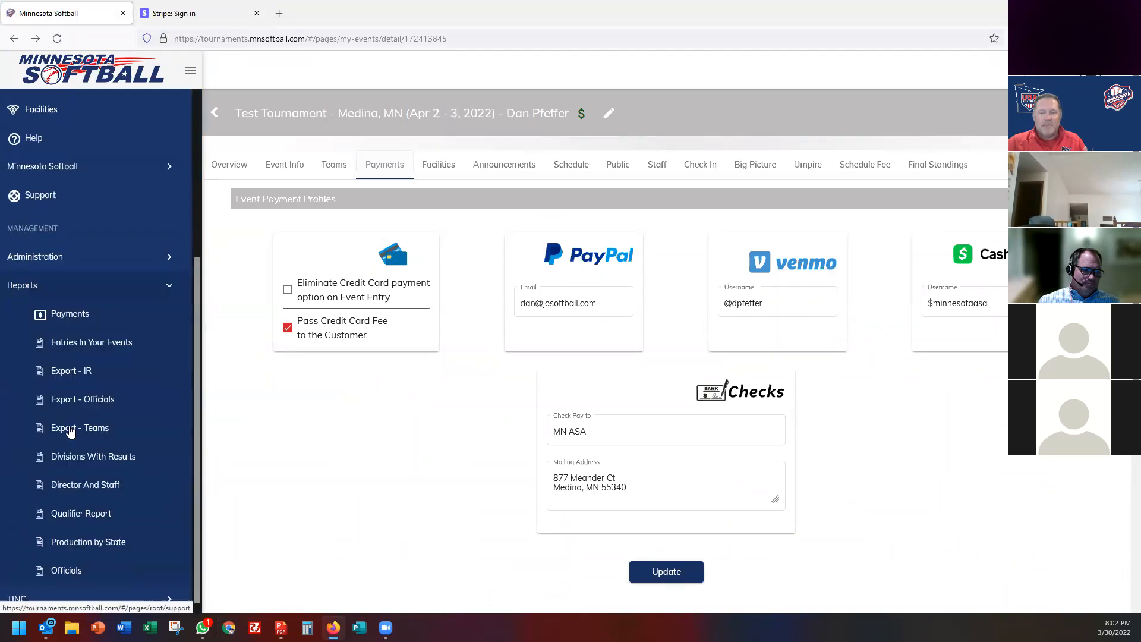
left_click(59, 323)
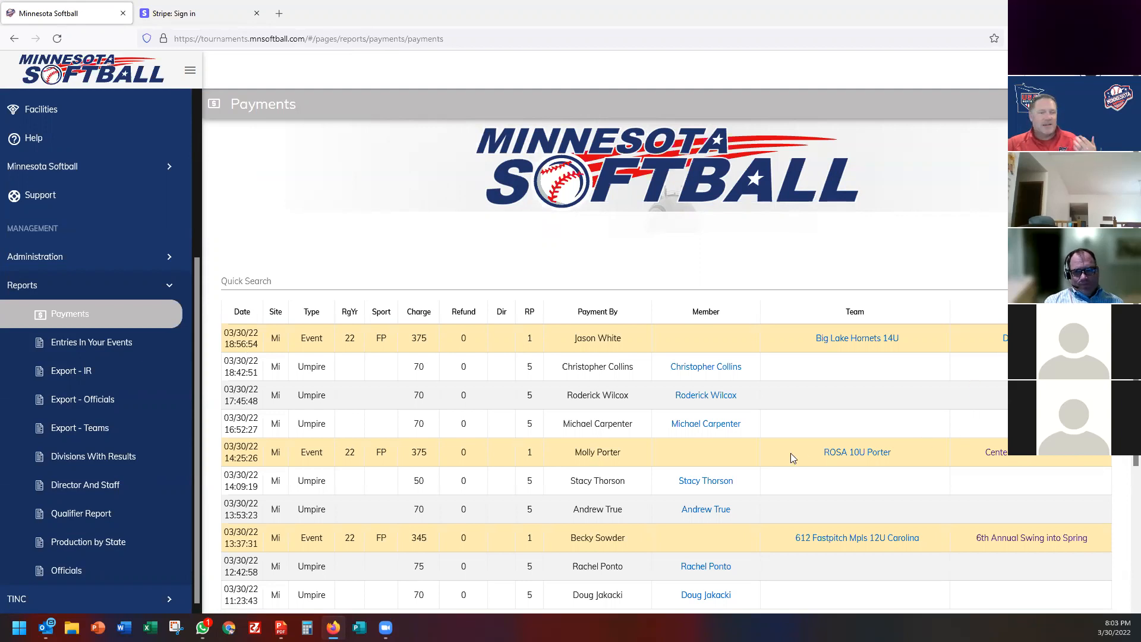
Show 100 payments per page and scroll through the report, then go to Clubs.
scroll(545, 434, "down", 3)
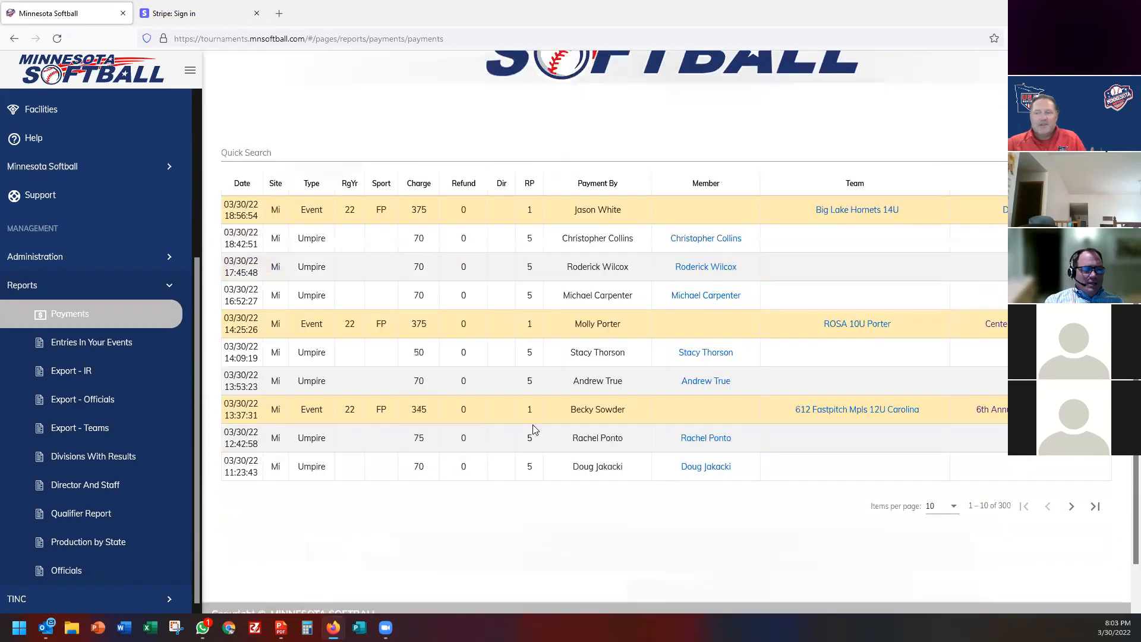
left_click(953, 506)
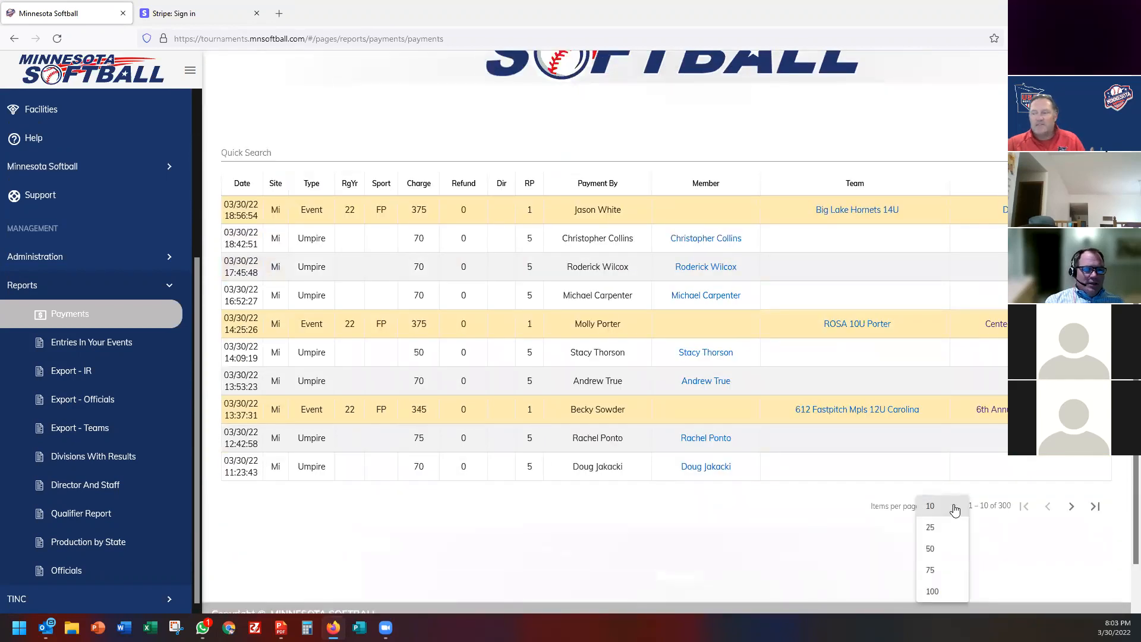
left_click(932, 592)
scroll(563, 415, "up", 5)
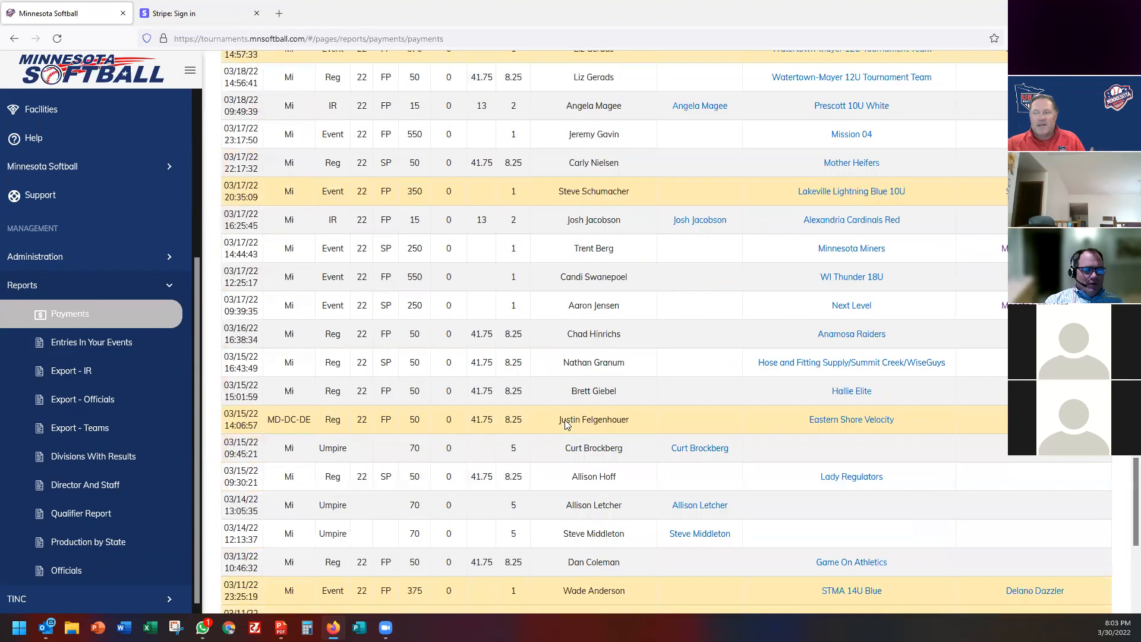
scroll(565, 423, "up", 5)
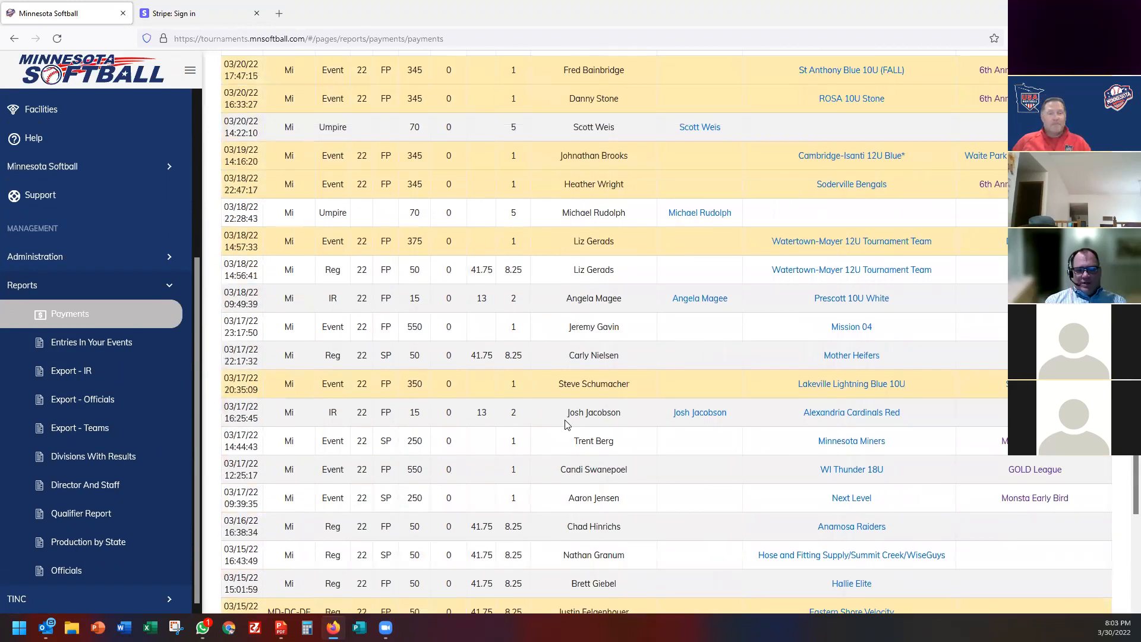
scroll(359, 335, "up", 10)
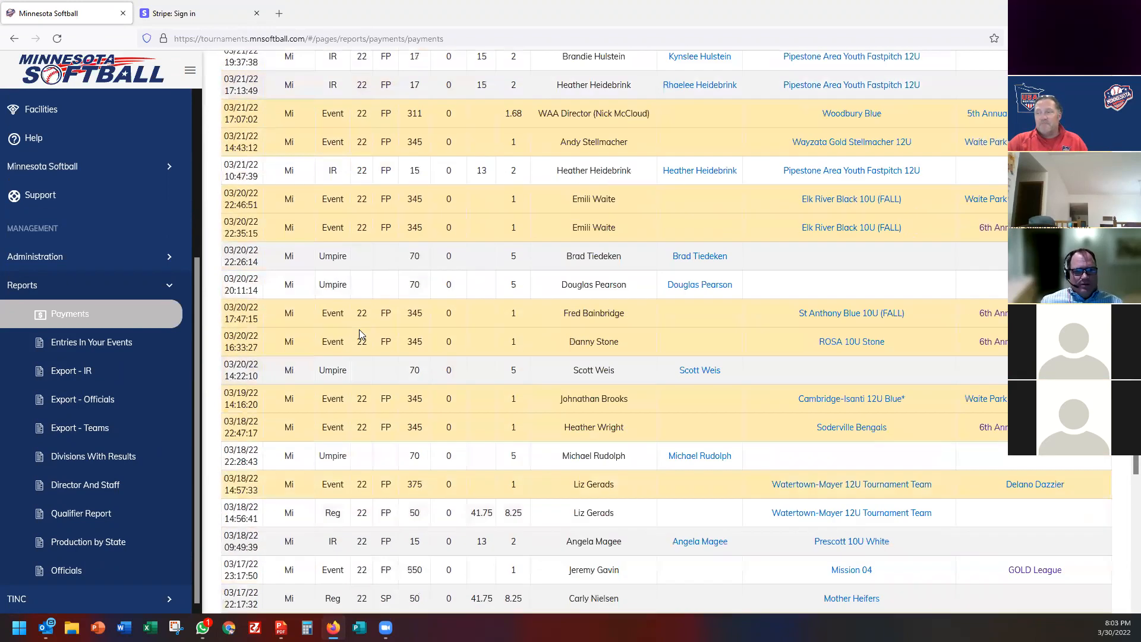
scroll(360, 334, "up", 6)
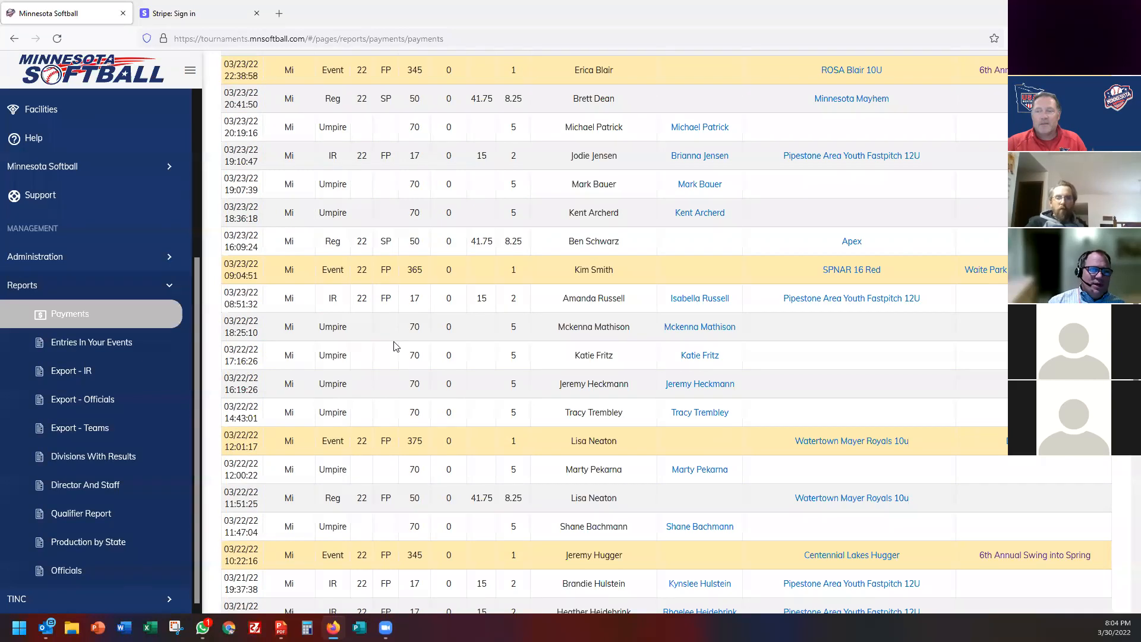
scroll(397, 346, "up", 10)
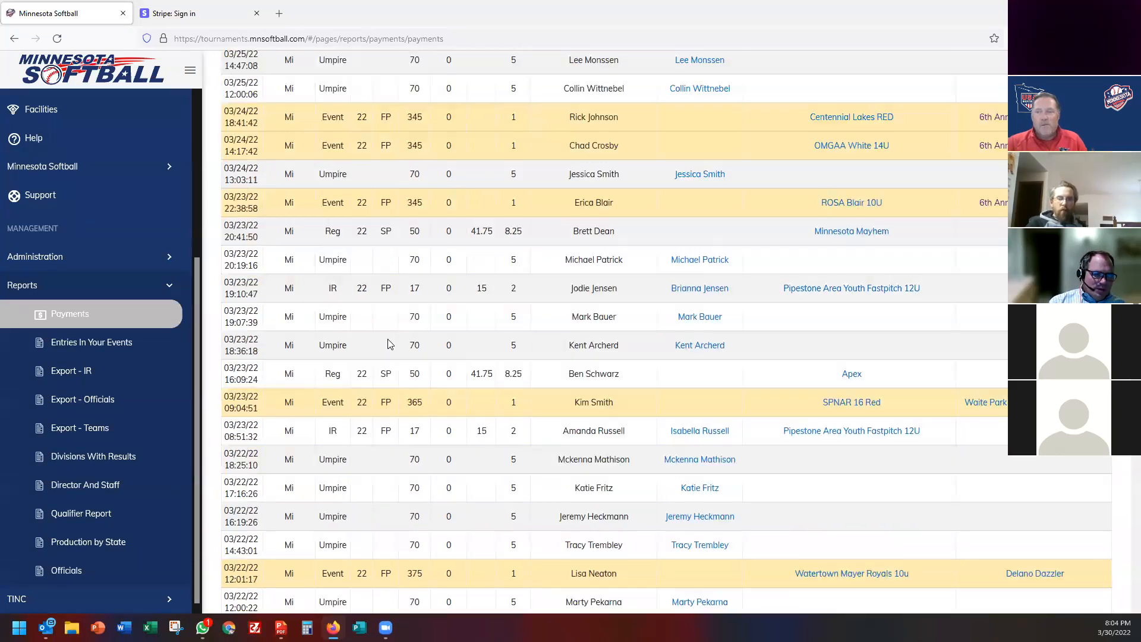
scroll(387, 344, "up", 15)
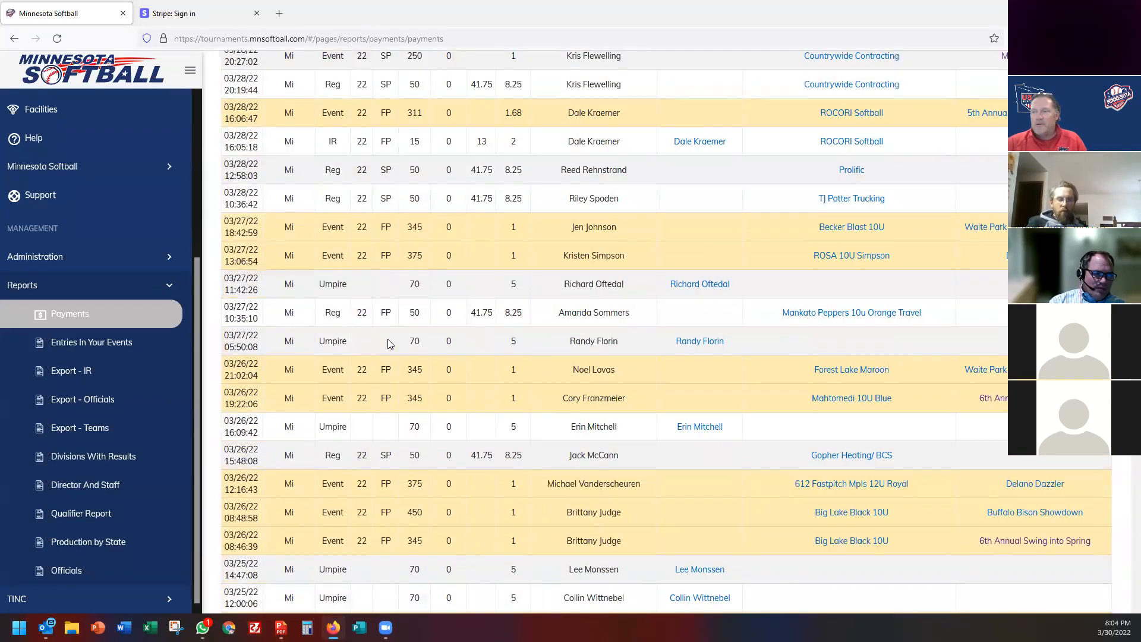
scroll(85, 380, "up", 4)
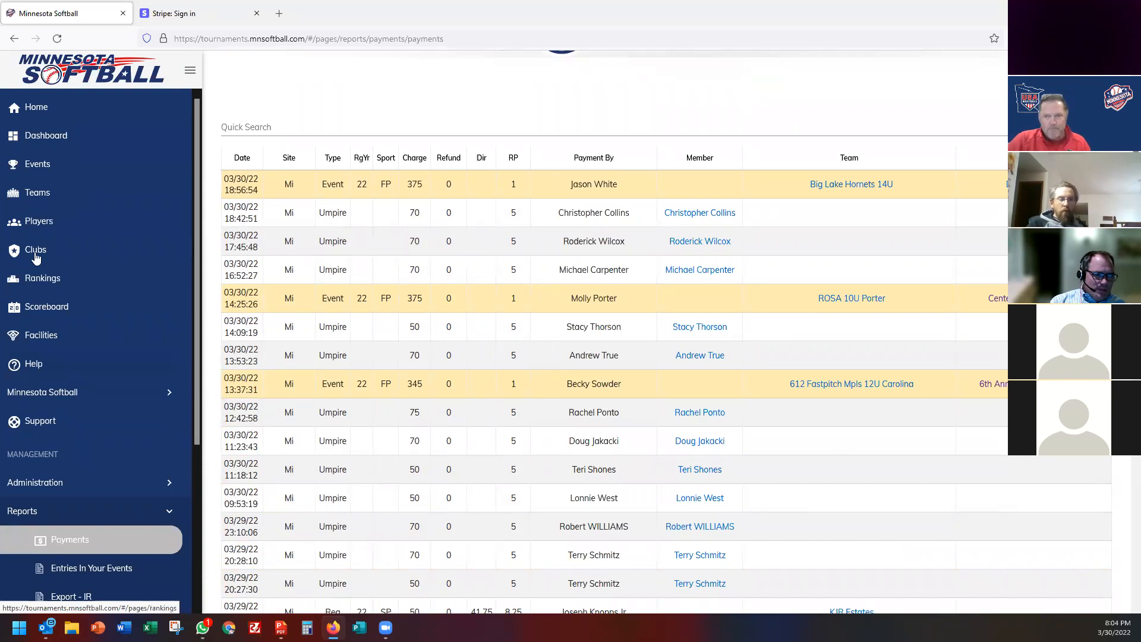
left_click(35, 253)
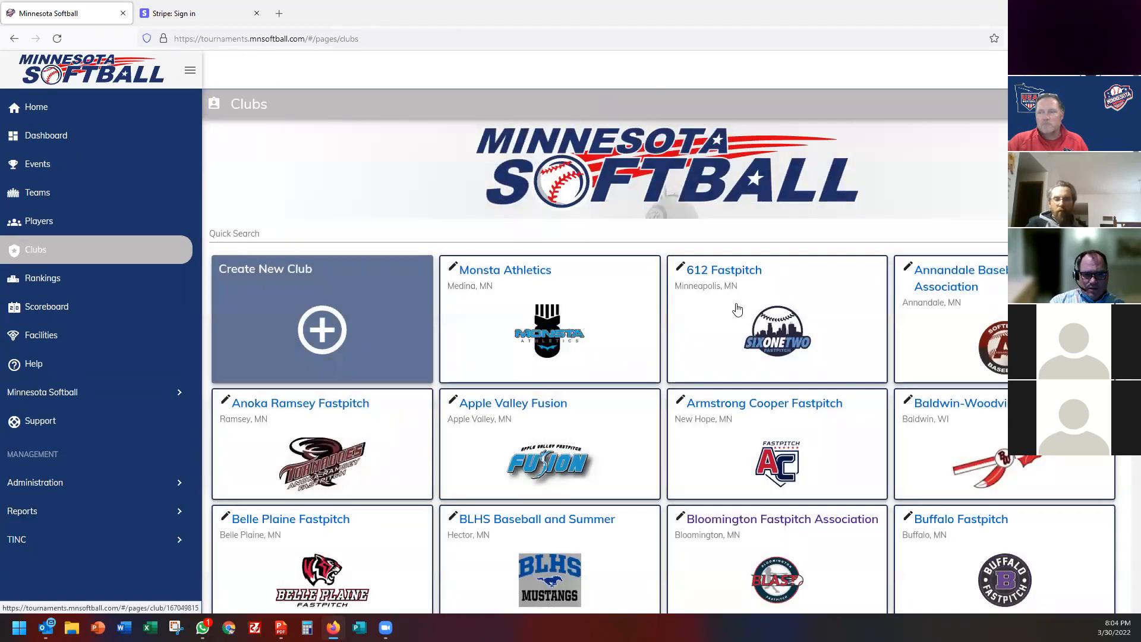
Search clubs for 'edina' and open Edina Girls Fastpitch Association's Schedule tab.
scroll(324, 339, "down", 6)
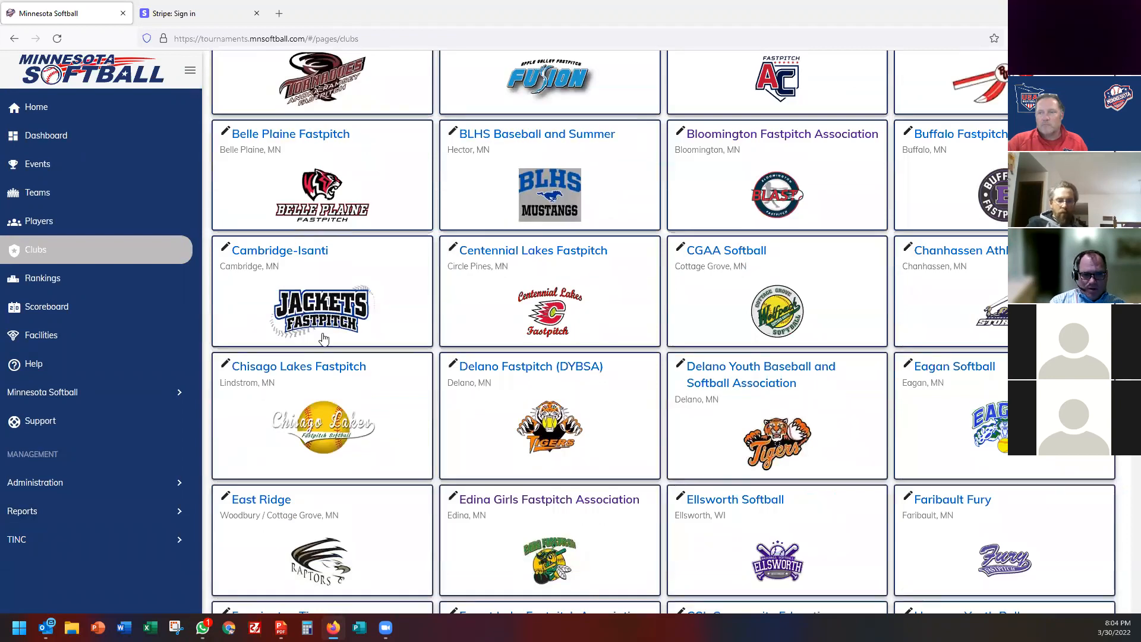
scroll(324, 338, "up", 6)
left_click(262, 232)
type("edina")
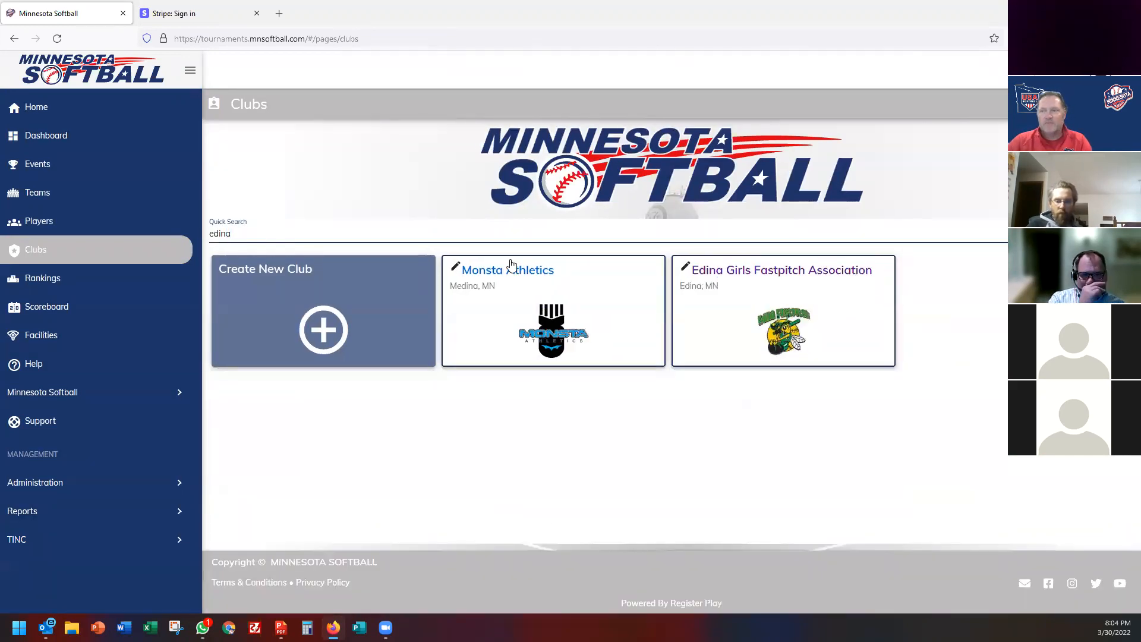
left_click(746, 273)
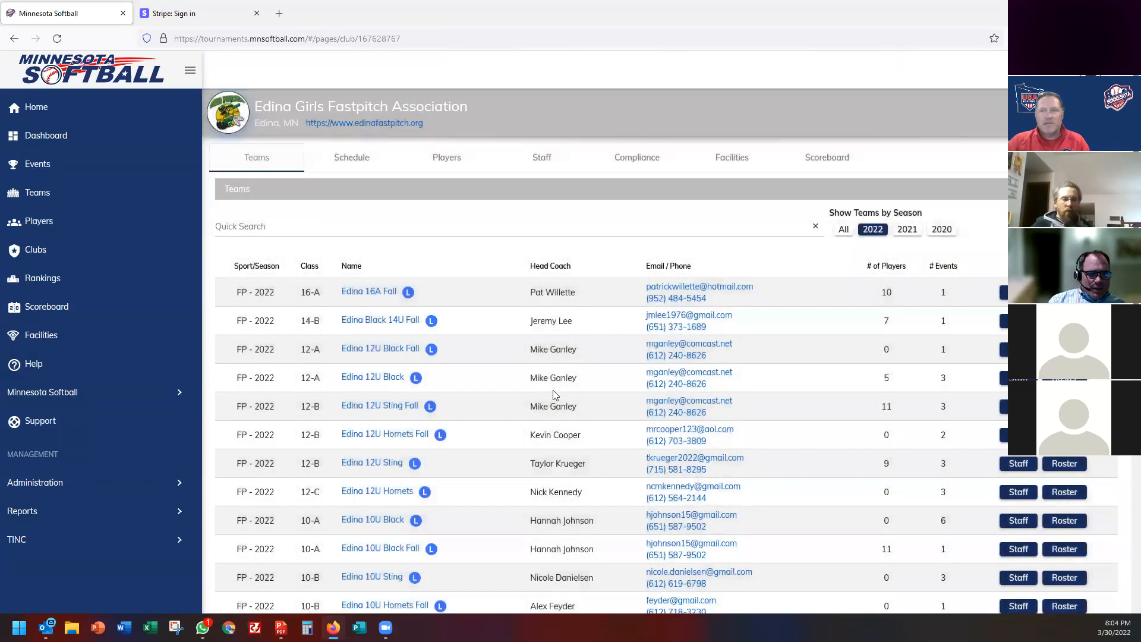
scroll(517, 350, "down", 1)
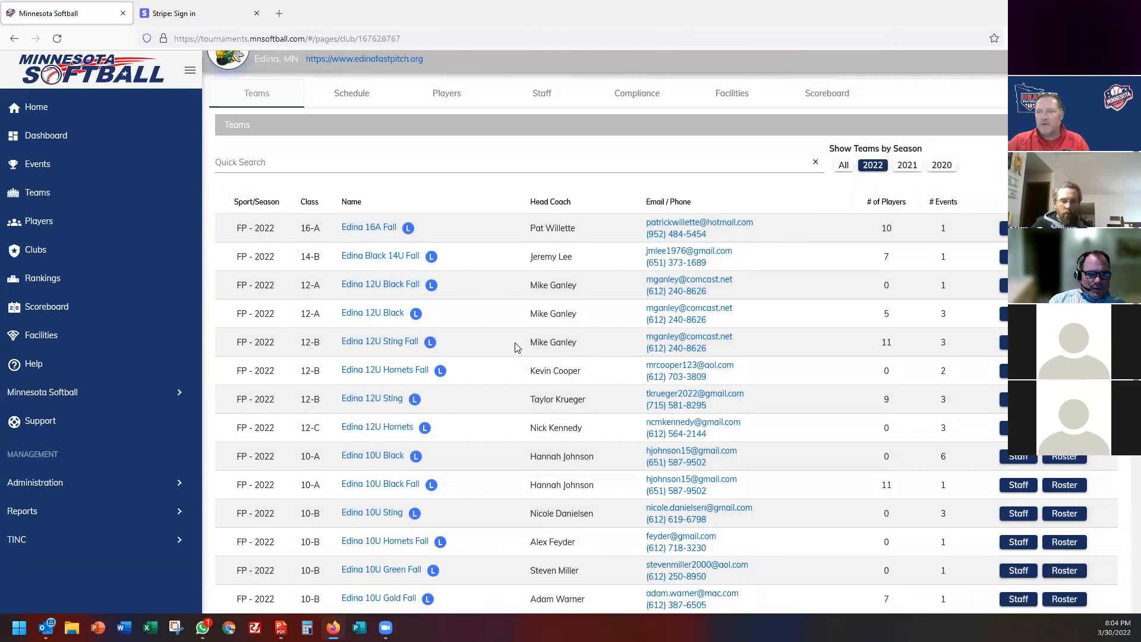
scroll(514, 348, "up", 1)
left_click(351, 167)
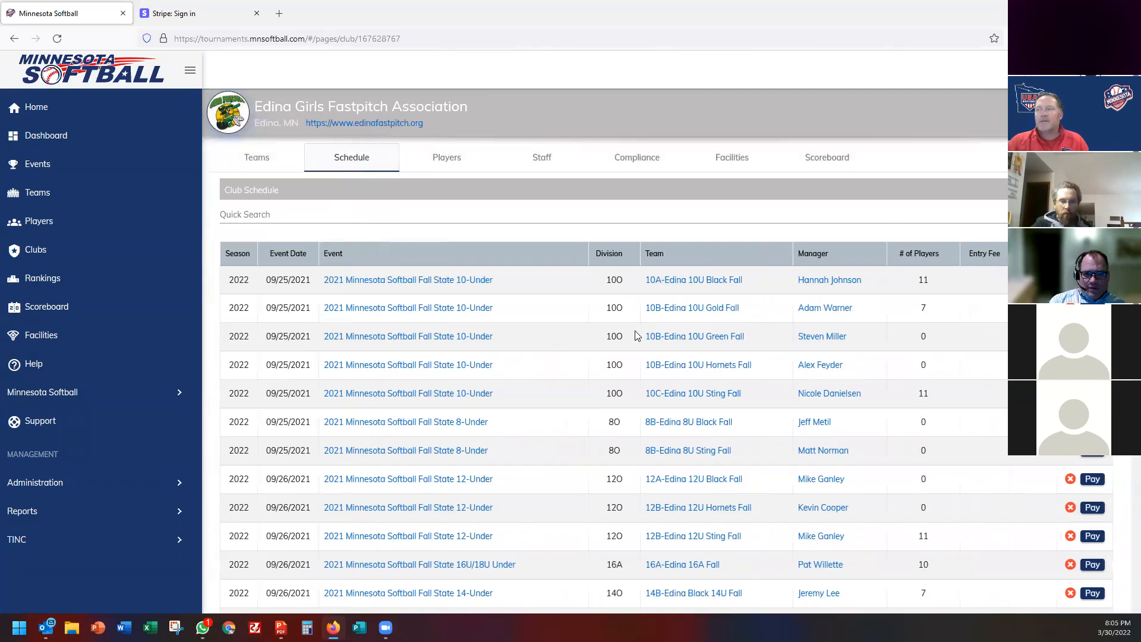
Show 75 schedule rows per page and scroll through the Edina entries.
scroll(634, 351, "down", 7)
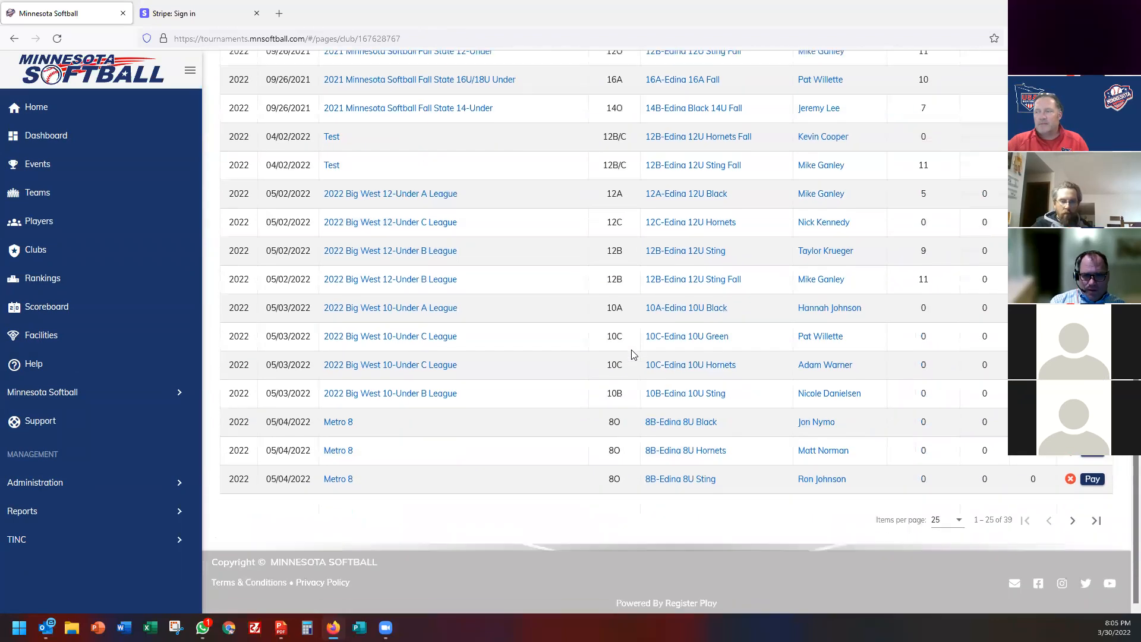
scroll(634, 354, "up", 1)
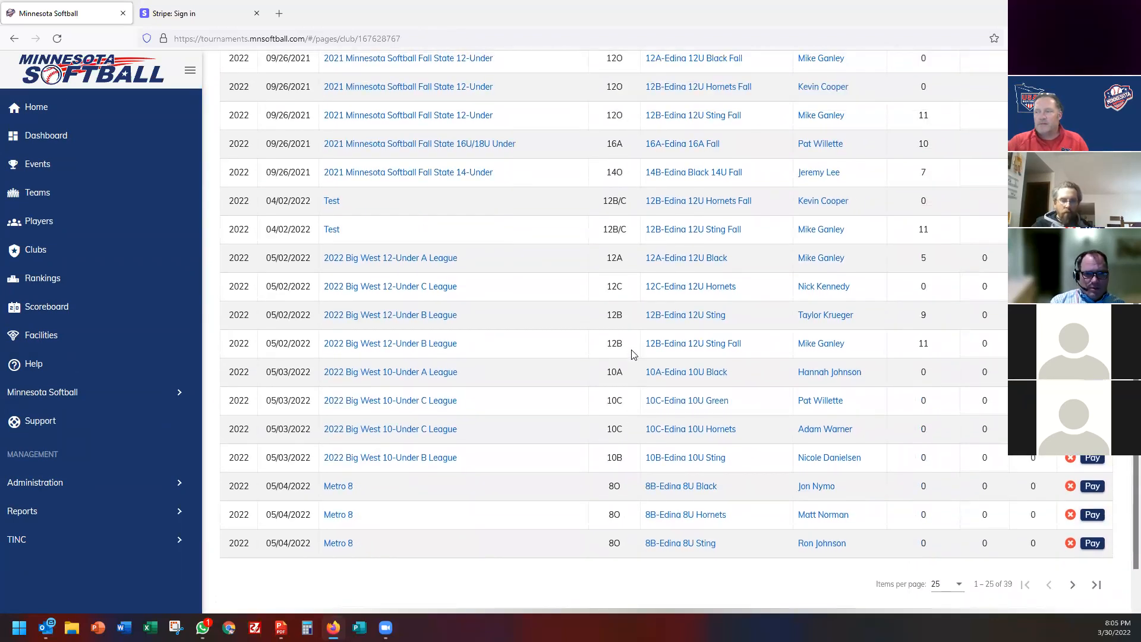
left_click(943, 585)
left_click(936, 555)
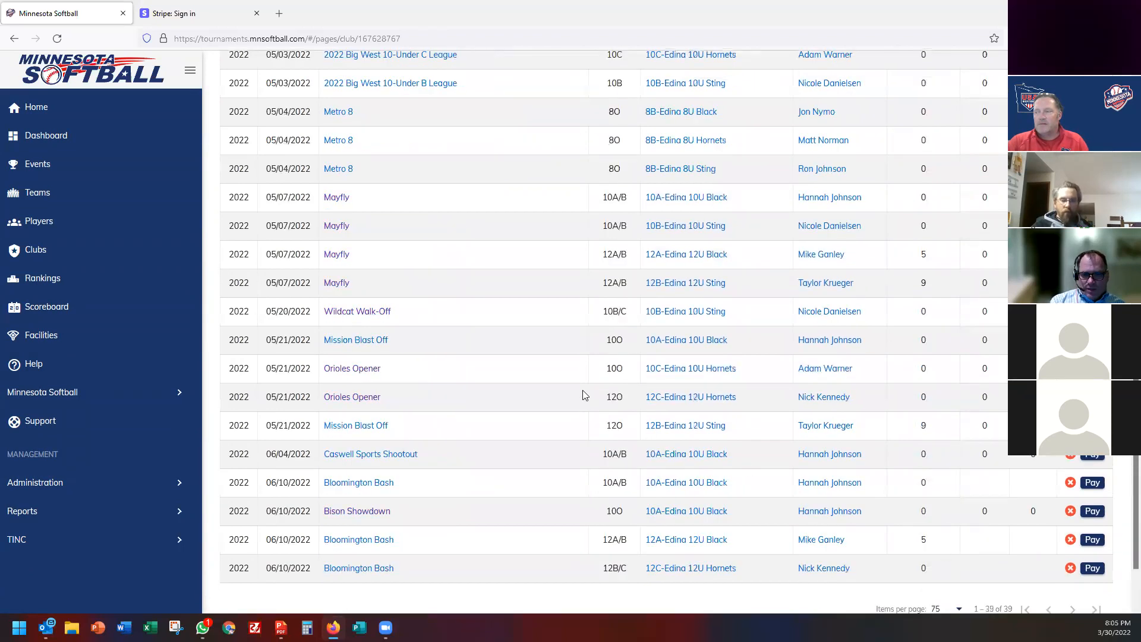
scroll(877, 334, "up", 1)
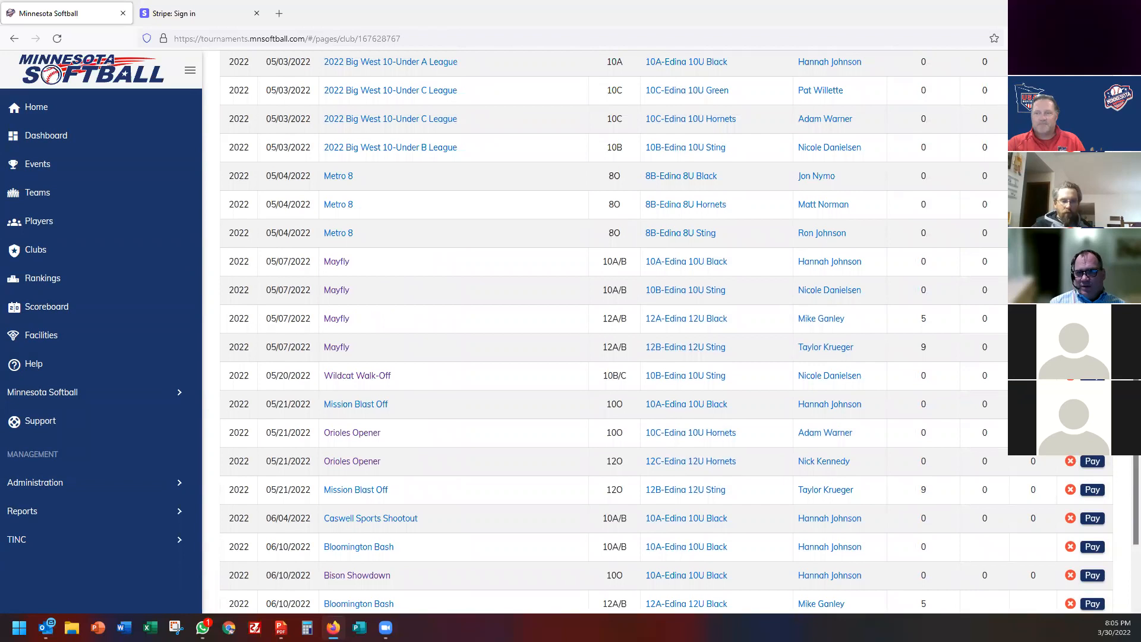
scroll(525, 282, "up", 10)
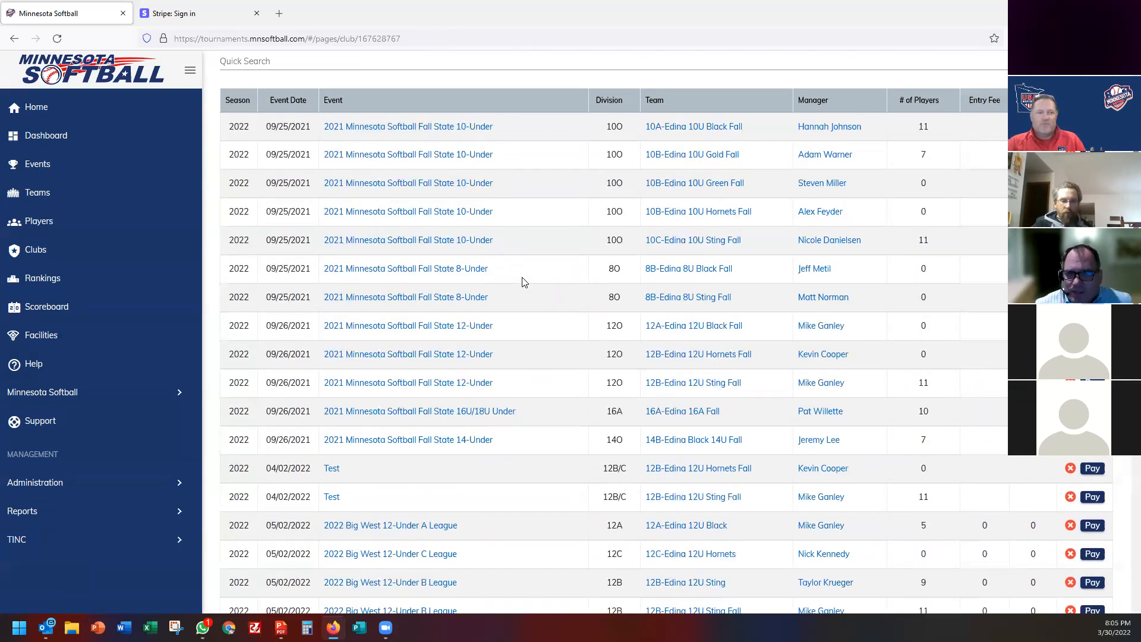
scroll(526, 282, "up", 3)
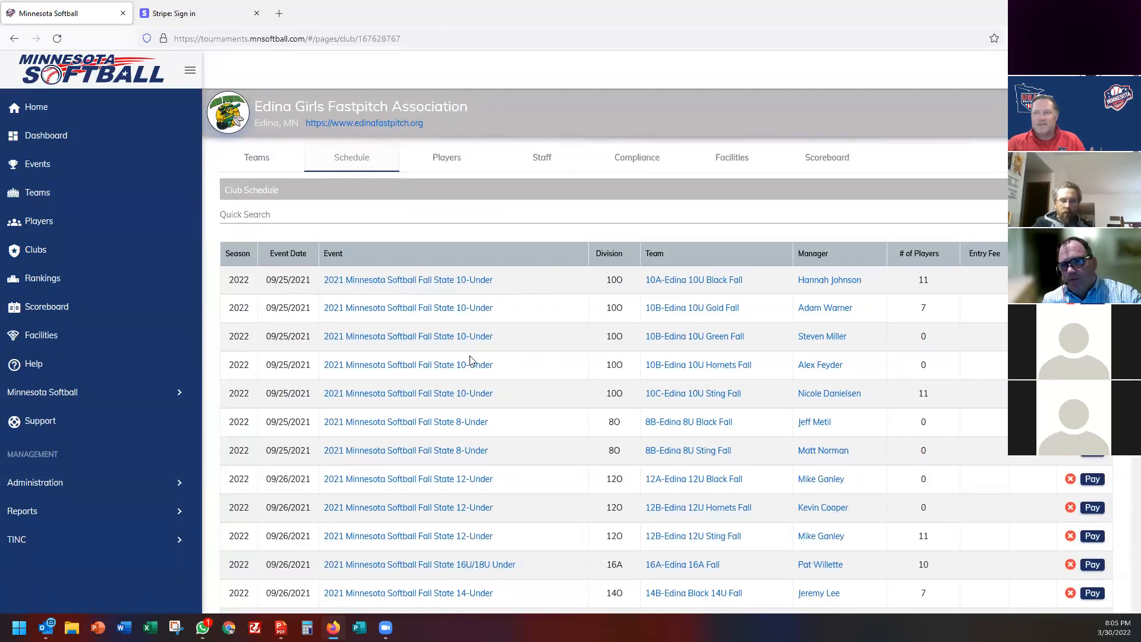
scroll(493, 404, "down", 10)
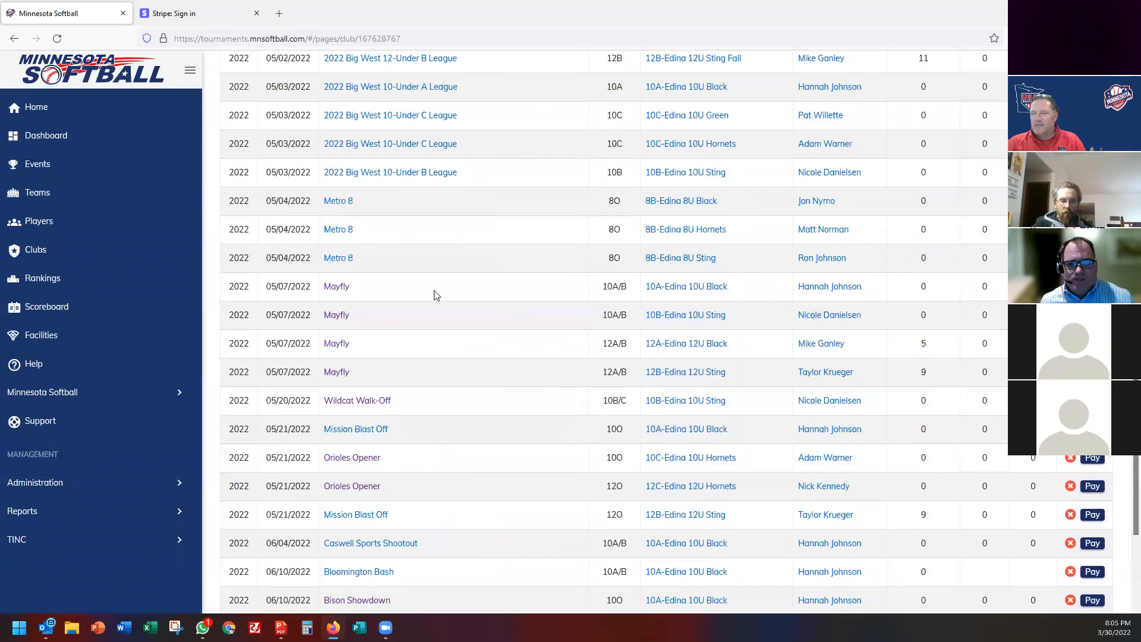
View the 10A-Edina 10U Black team page, then return to the club's Schedule.
left_click(707, 294)
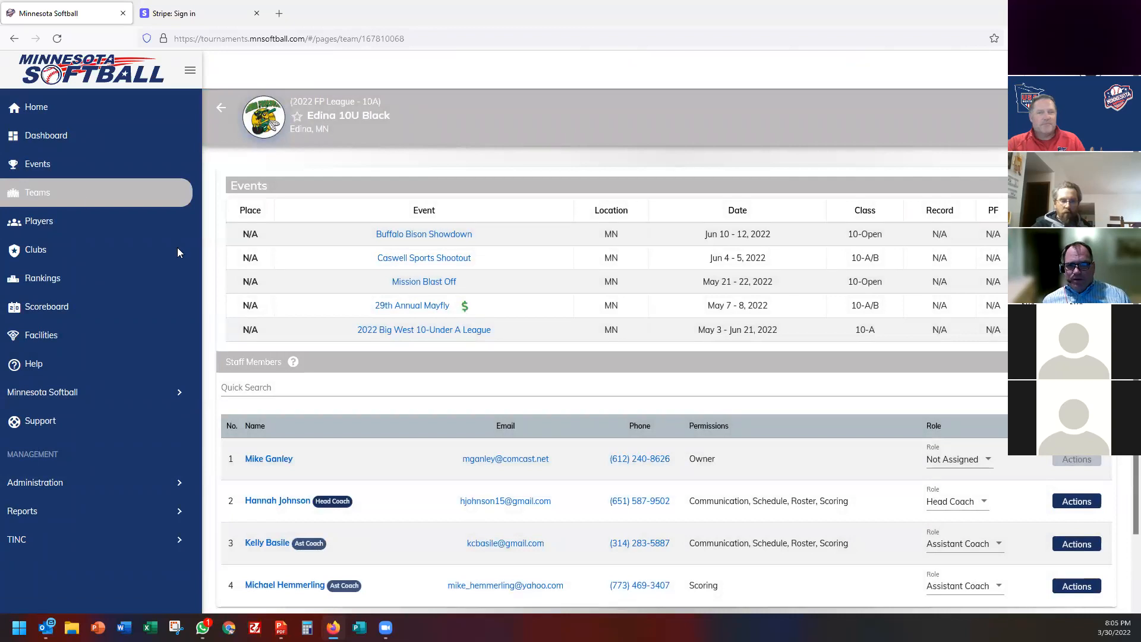
left_click(12, 39)
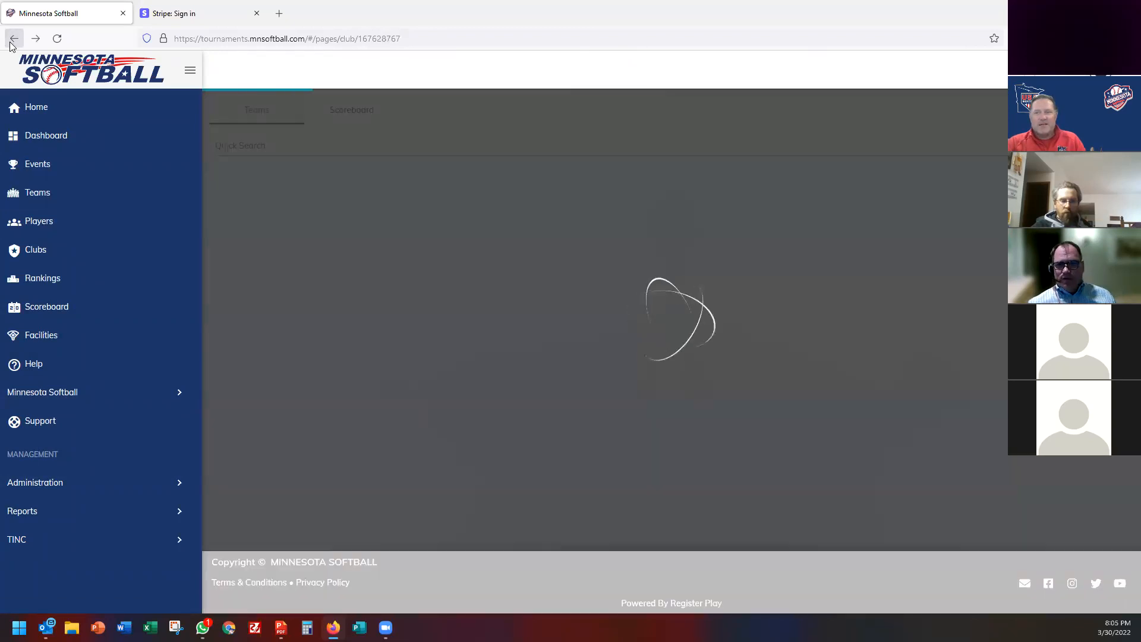
scroll(538, 354, "down", 6)
scroll(548, 361, "up", 4)
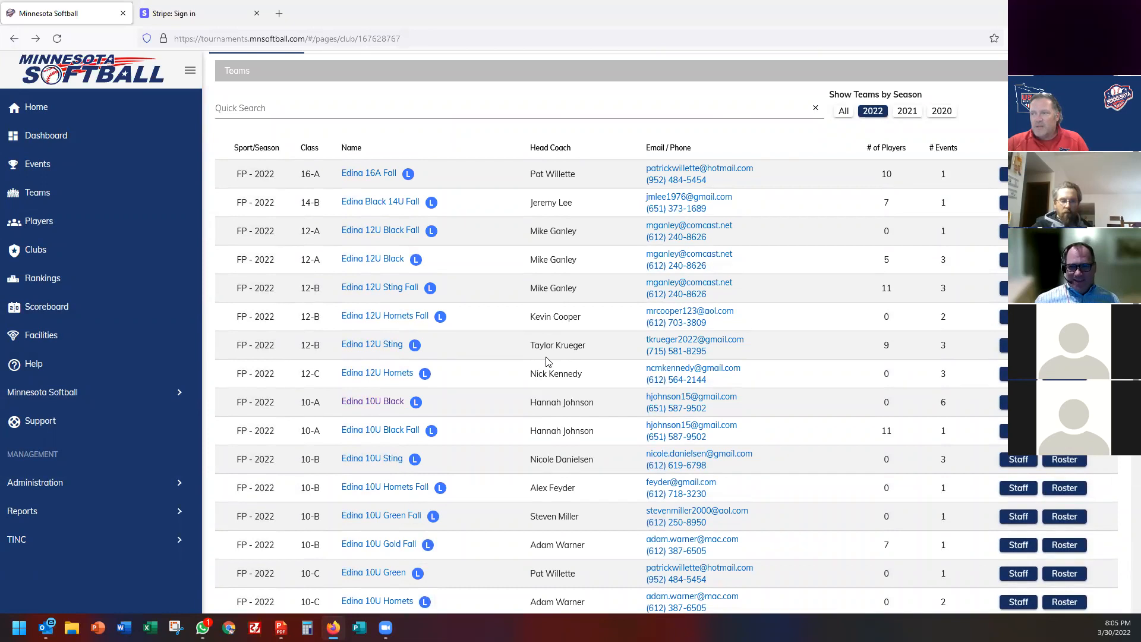
scroll(545, 362, "up", 2)
left_click(341, 170)
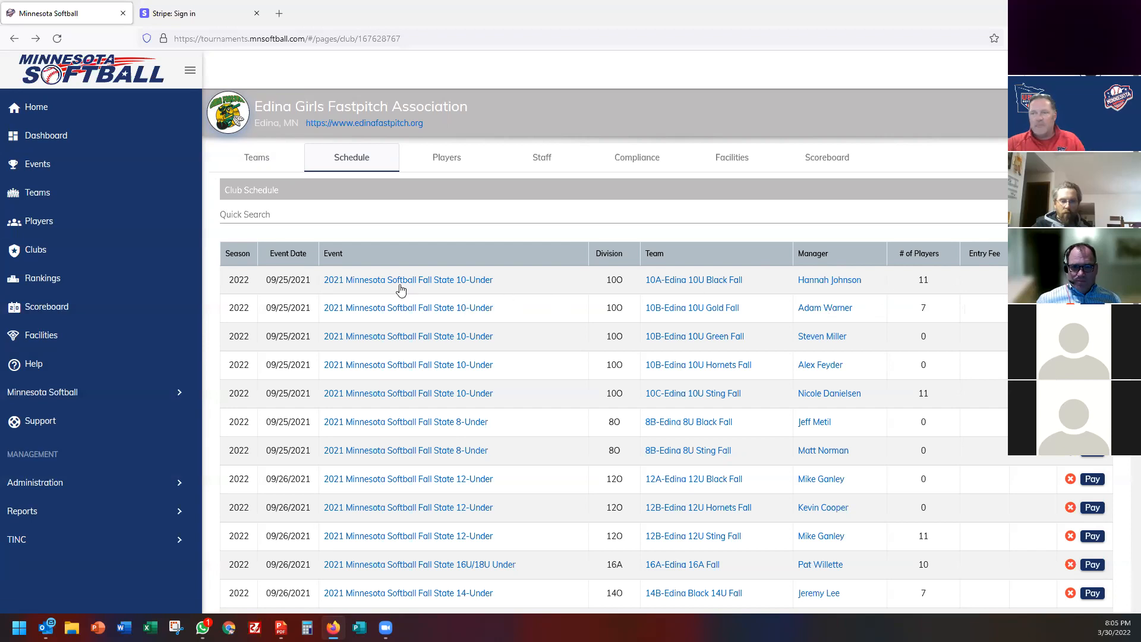
Preview and close the 10A-Edina 10U Black Fall entry payment form, then show the next schedule page.
left_click(1093, 280)
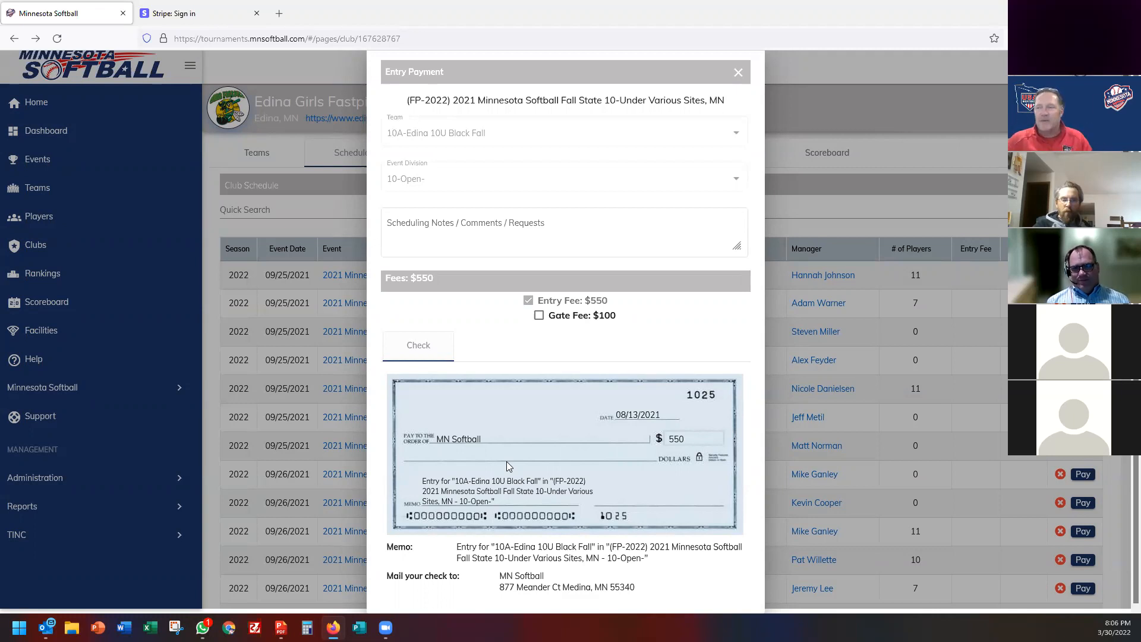
left_click(738, 72)
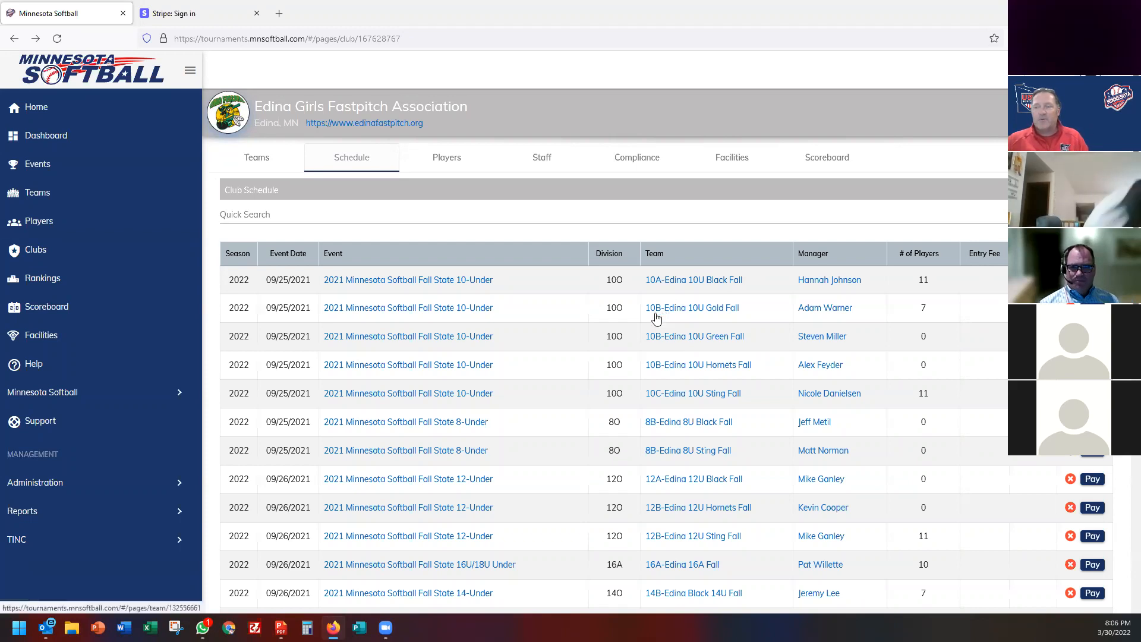
scroll(525, 350, "down", 5)
scroll(526, 354, "down", 2)
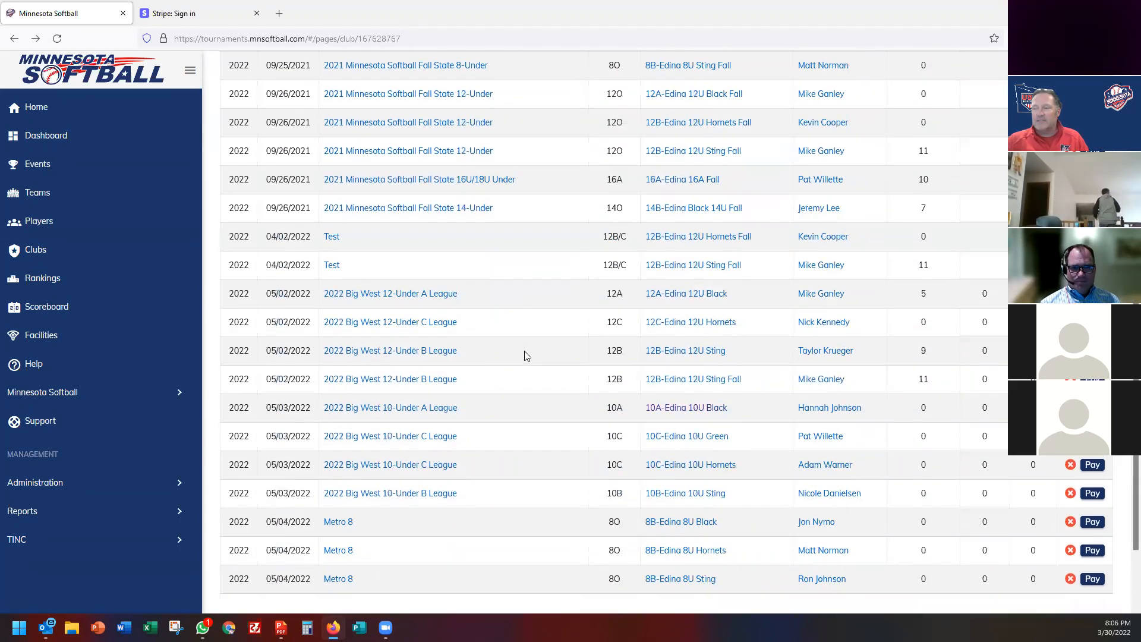
scroll(526, 356, "down", 2)
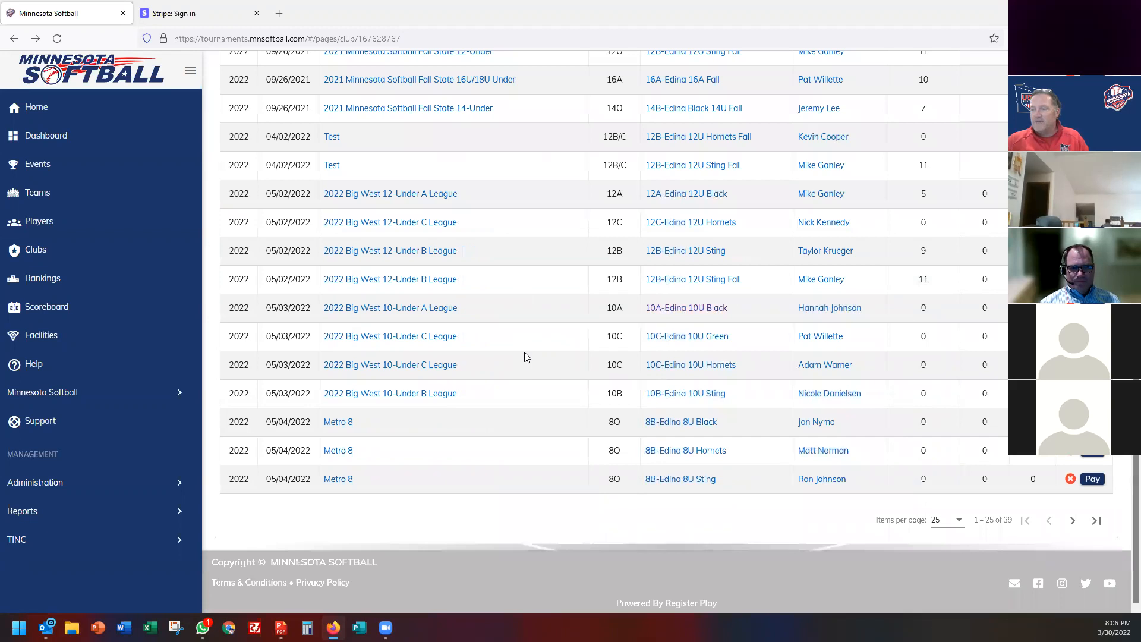
left_click(1073, 521)
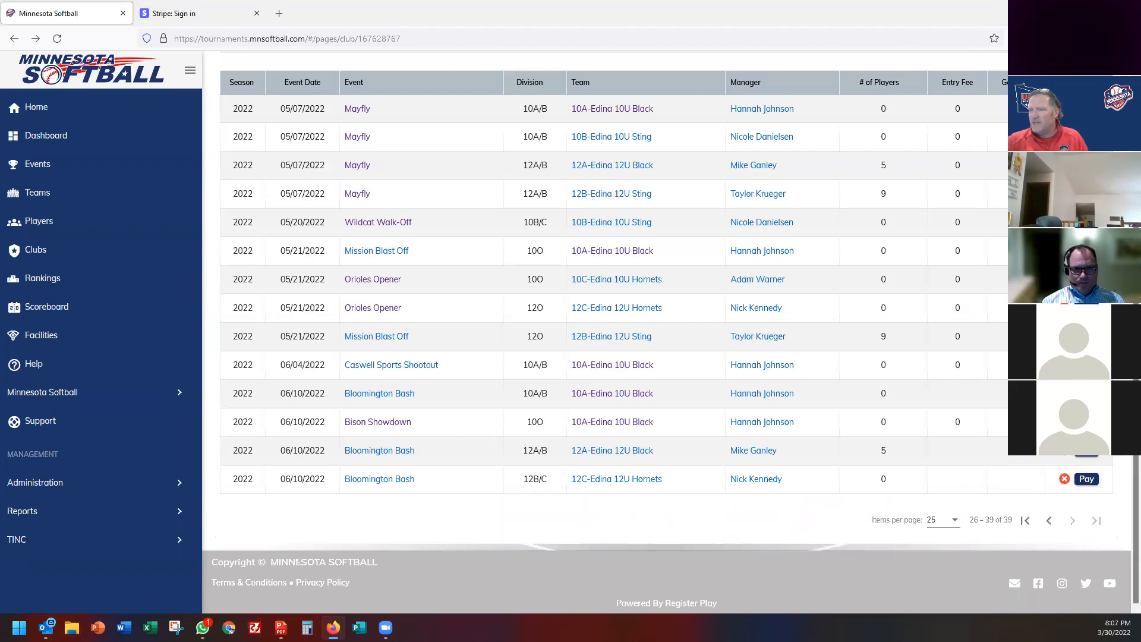
Preview and close the Orioles Opener Hornets and Mission Blast Off entry payment forms.
left_click(1087, 279)
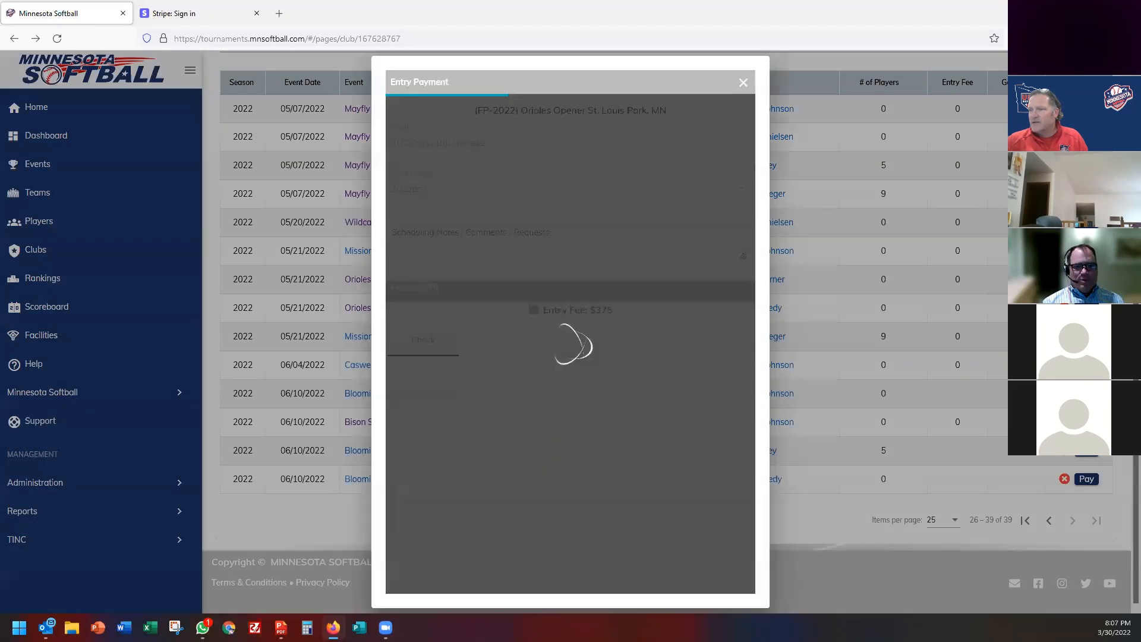
left_click(743, 83)
left_click(1087, 251)
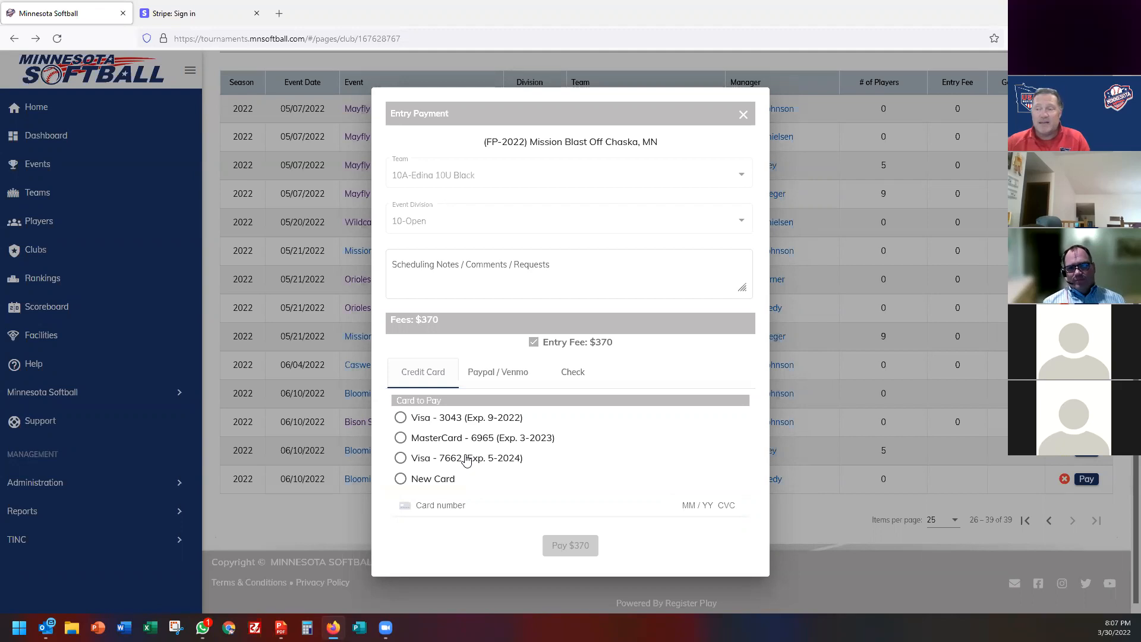
left_click(744, 115)
scroll(474, 345, "up", 3)
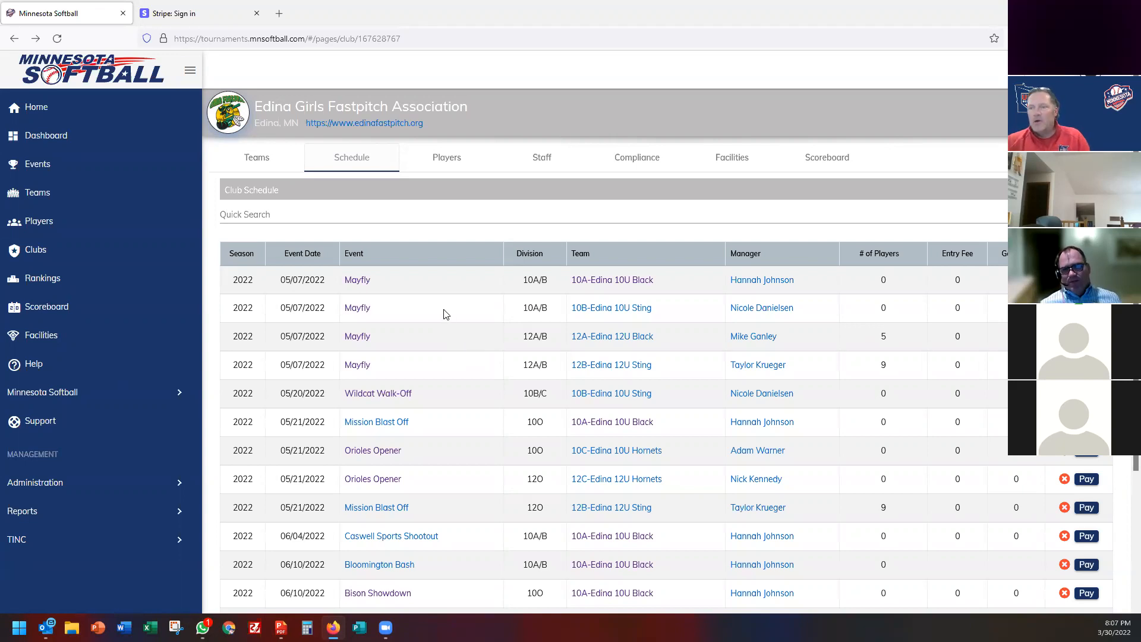
Show Edina's Players List as one flat list with each player's team and parent contacts.
left_click(274, 161)
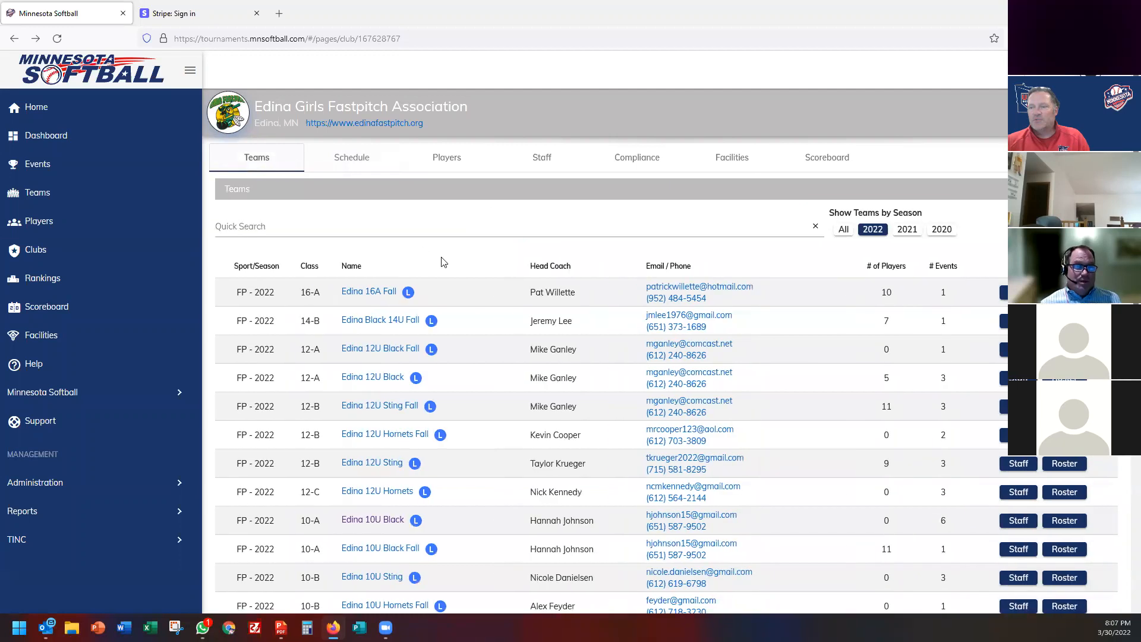
scroll(450, 295, "down", 3)
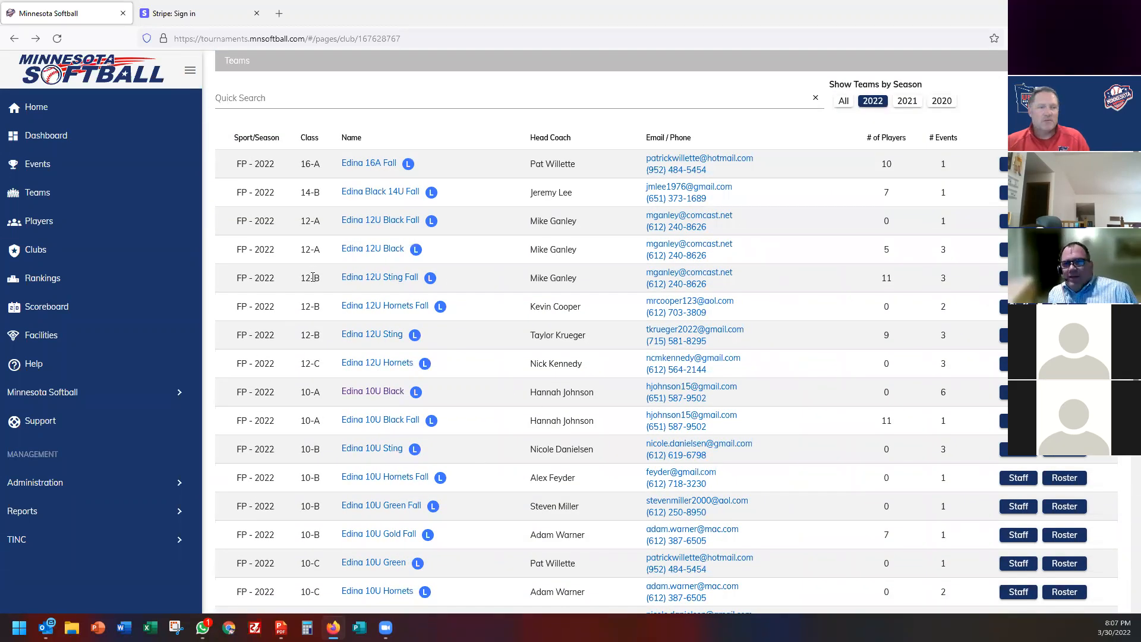
scroll(312, 277, "up", 3)
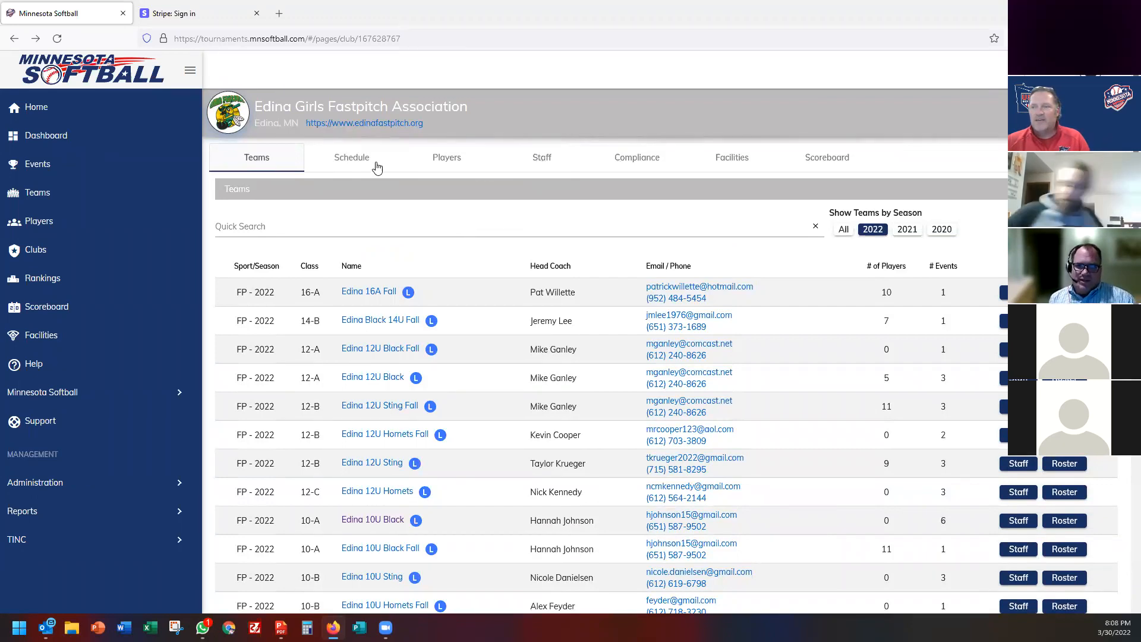
left_click(447, 158)
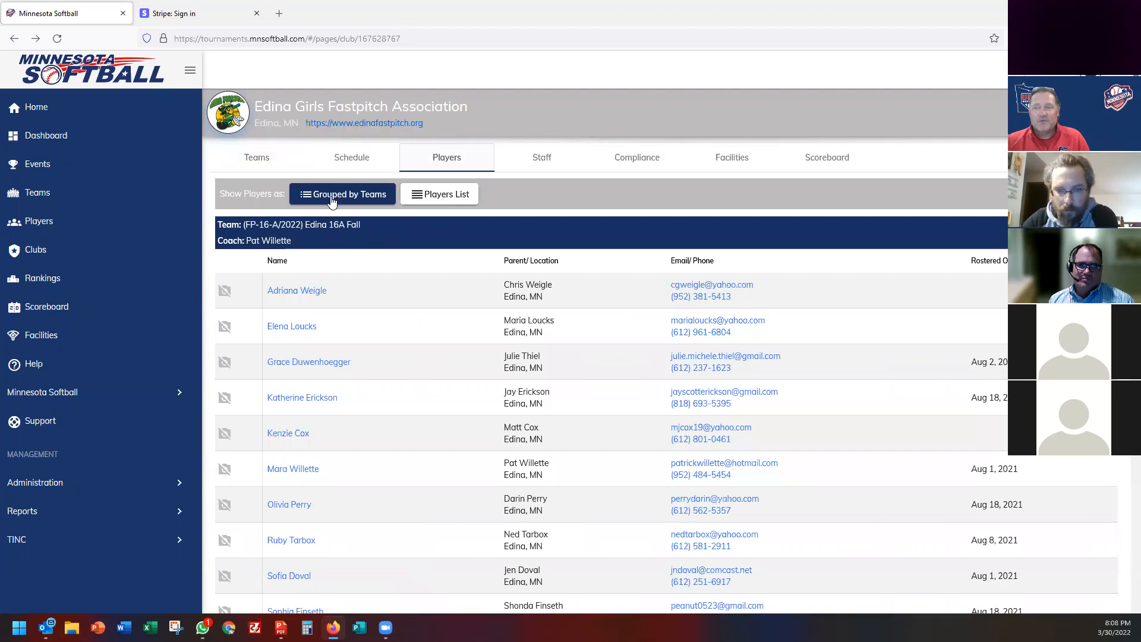
left_click(438, 199)
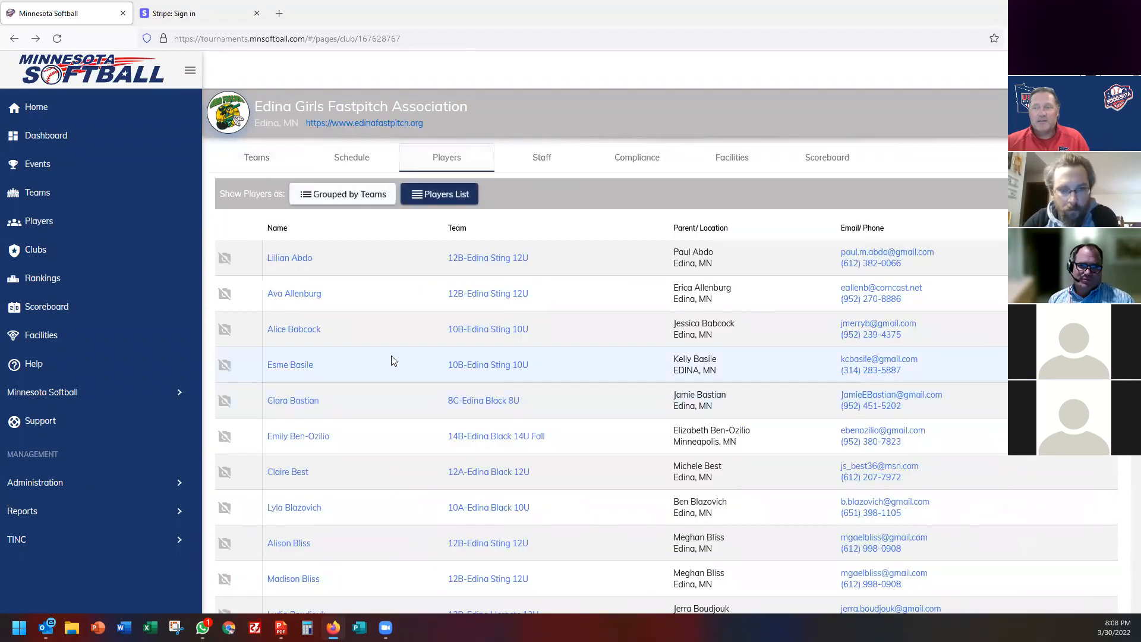
scroll(389, 354, "down", 6)
scroll(389, 349, "down", 12)
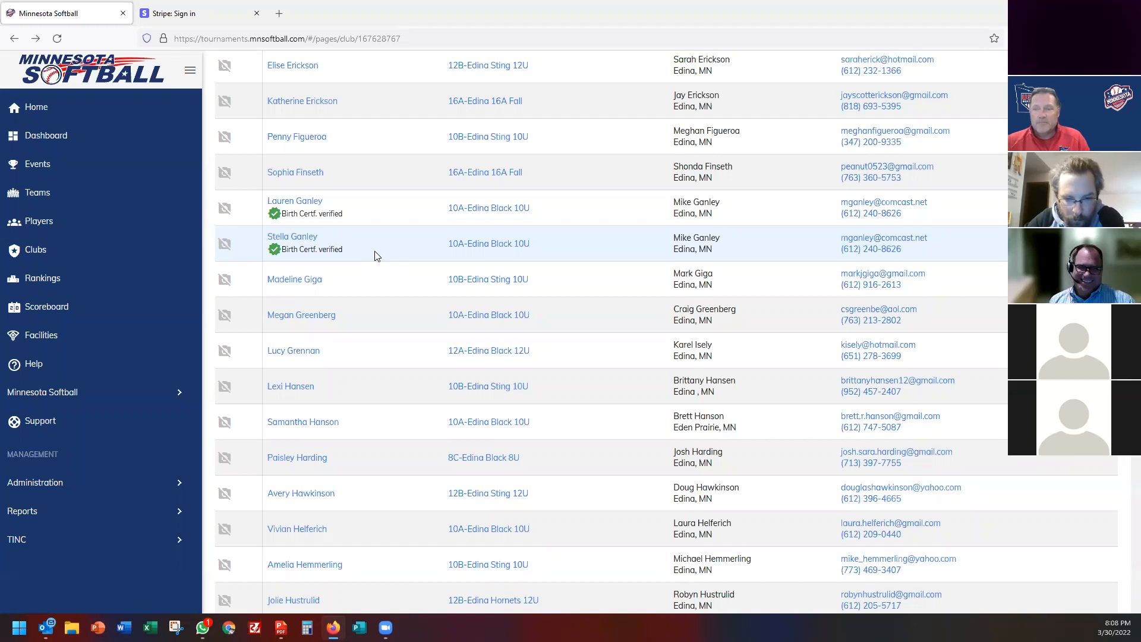
scroll(374, 255, "up", 20)
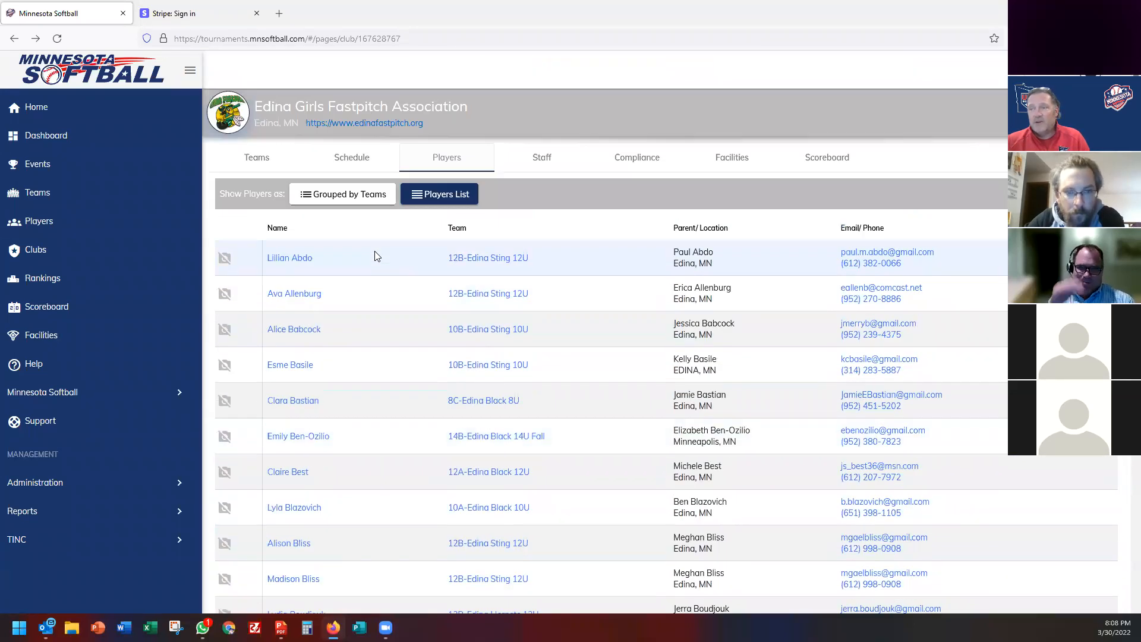
Expand Edina 16A Fall, Black 14U Fall and 12U Sting Fall on the Compliance page.
left_click(639, 167)
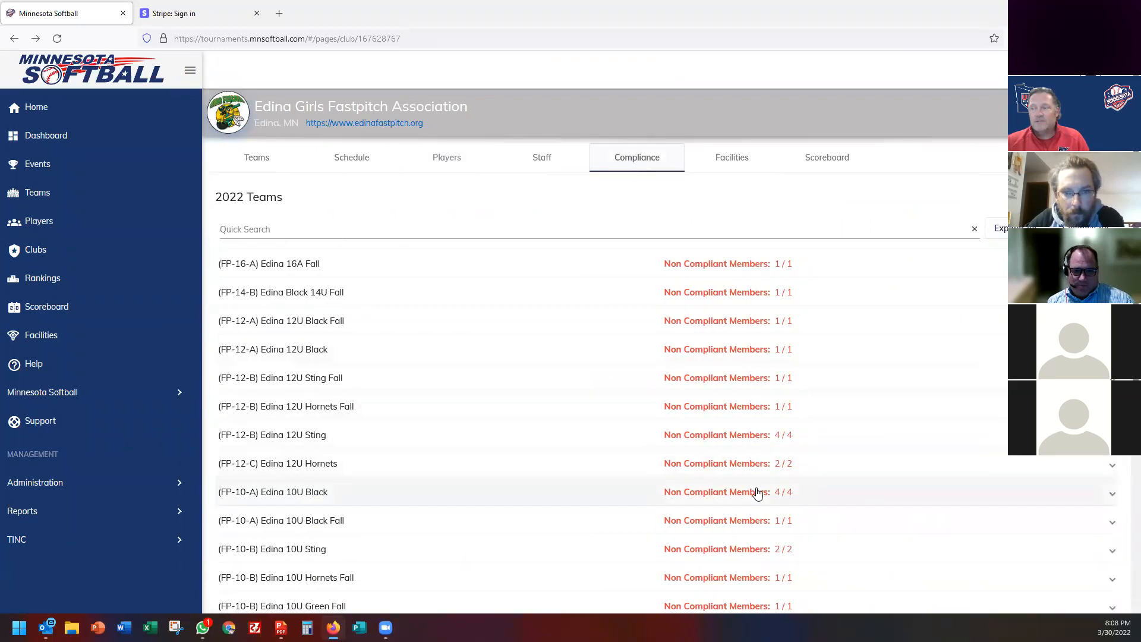
scroll(731, 526, "down", 2)
scroll(731, 527, "up", 2)
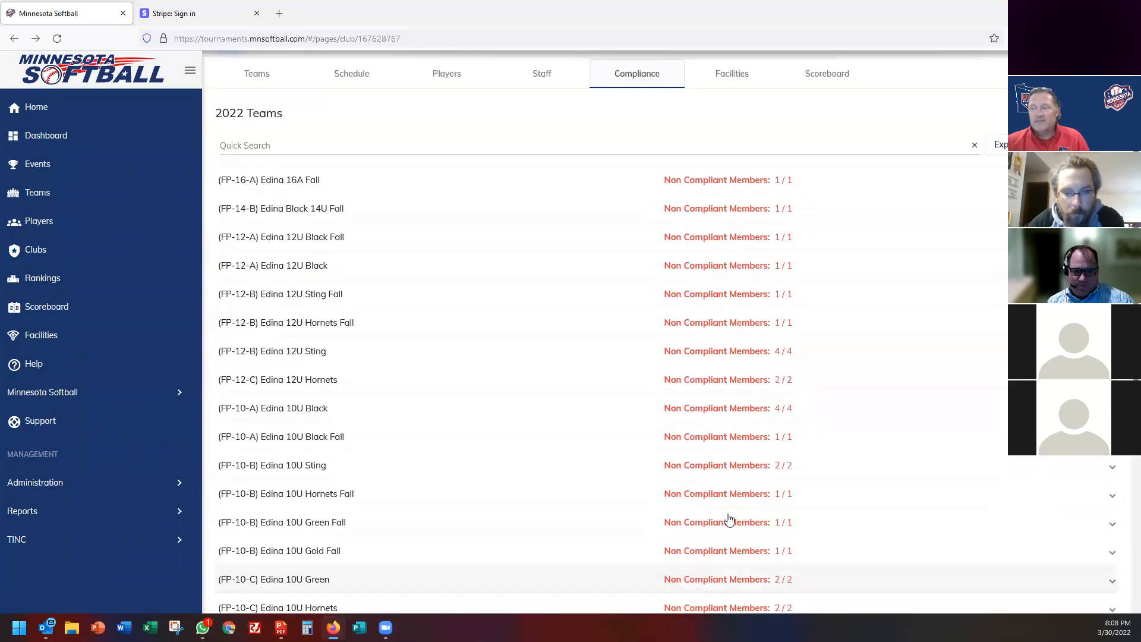
left_click(729, 269)
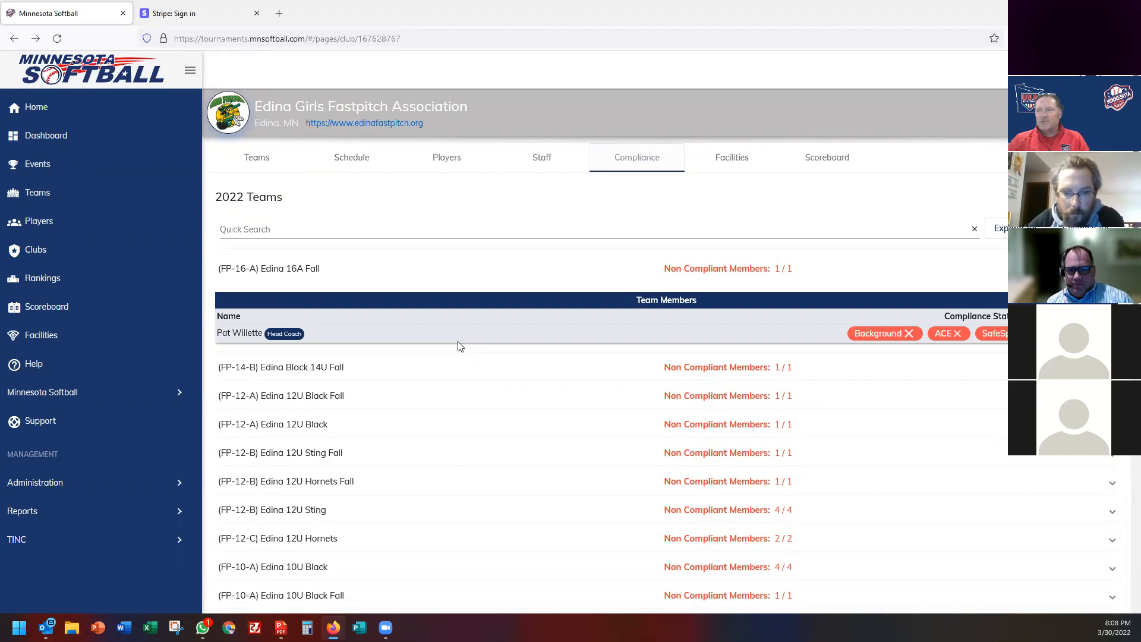
left_click(433, 369)
scroll(454, 416, "down", 2)
left_click(458, 403)
scroll(462, 431, "down", 2)
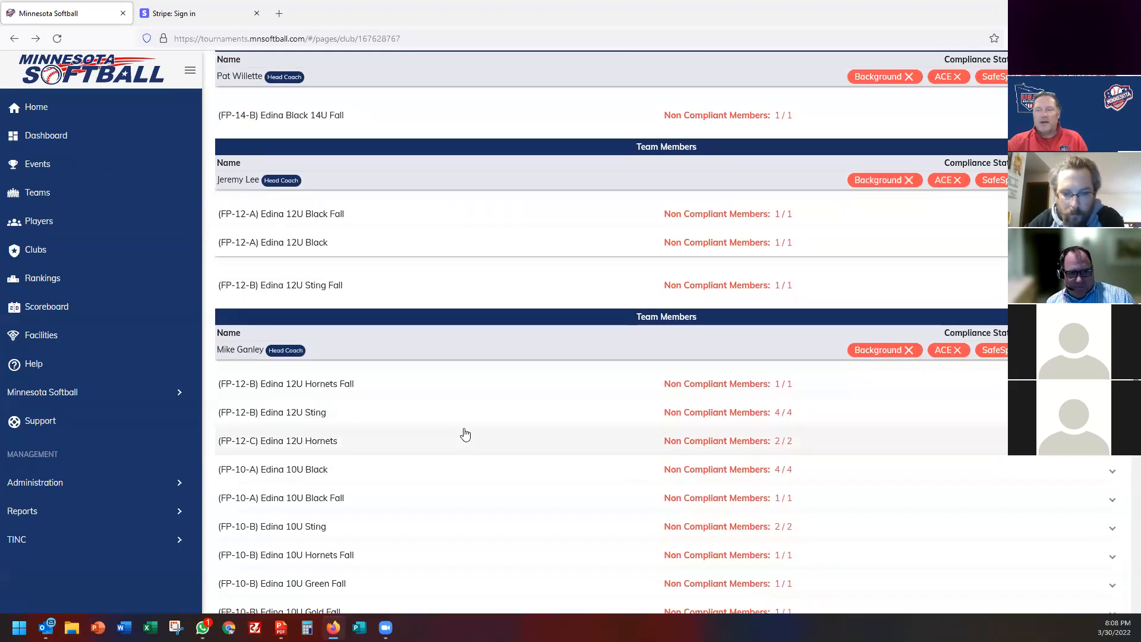
scroll(466, 434, "up", 4)
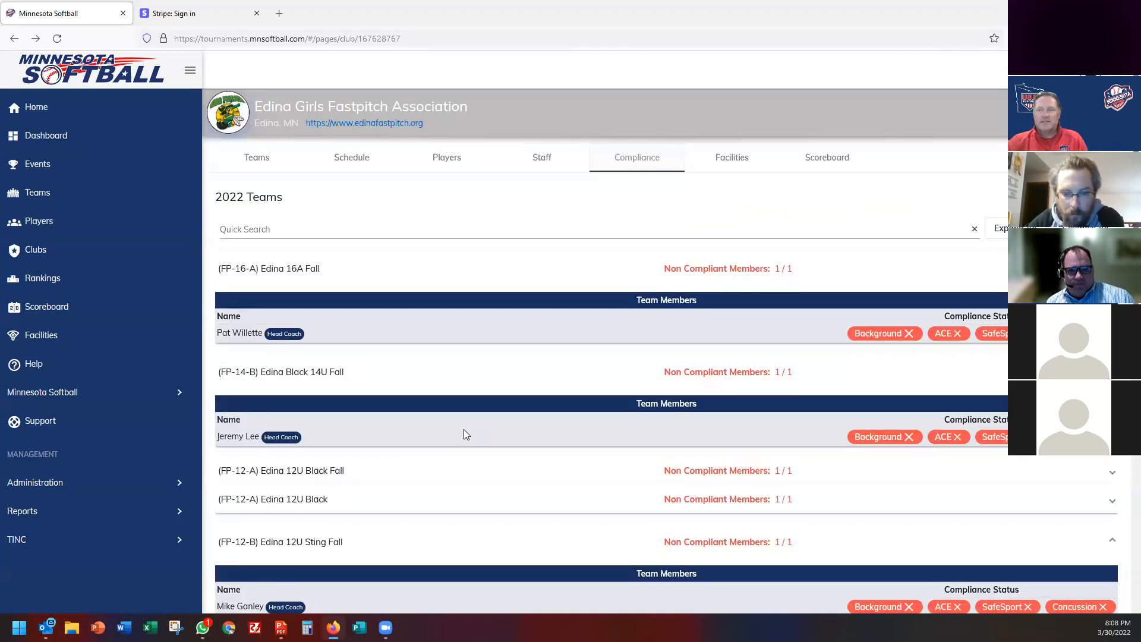
Review Bloomington Fastpitch Association's Blue 14U coach compliance, then return to the Events list.
left_click(40, 256)
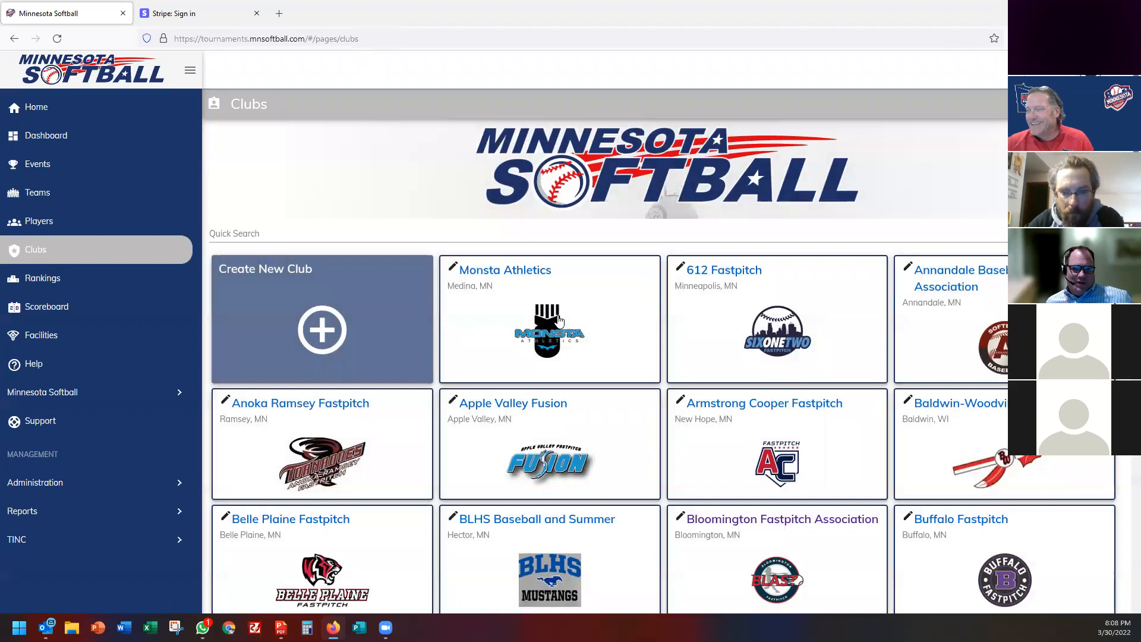
scroll(559, 324, "down", 4)
scroll(746, 351, "down", 3)
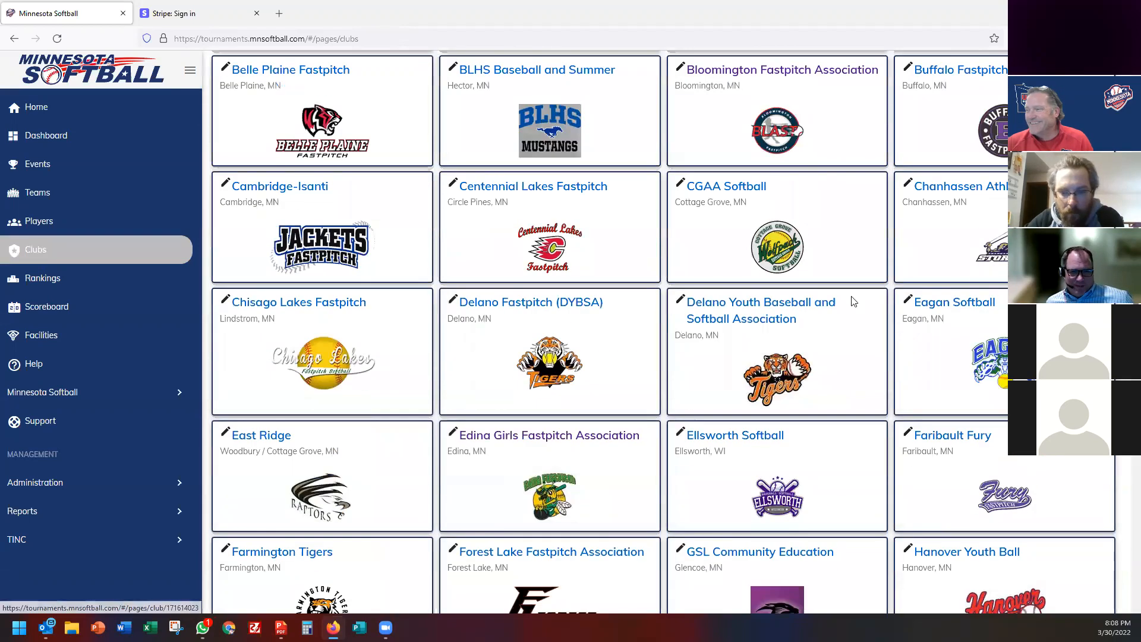
scroll(740, 357, "up", 3)
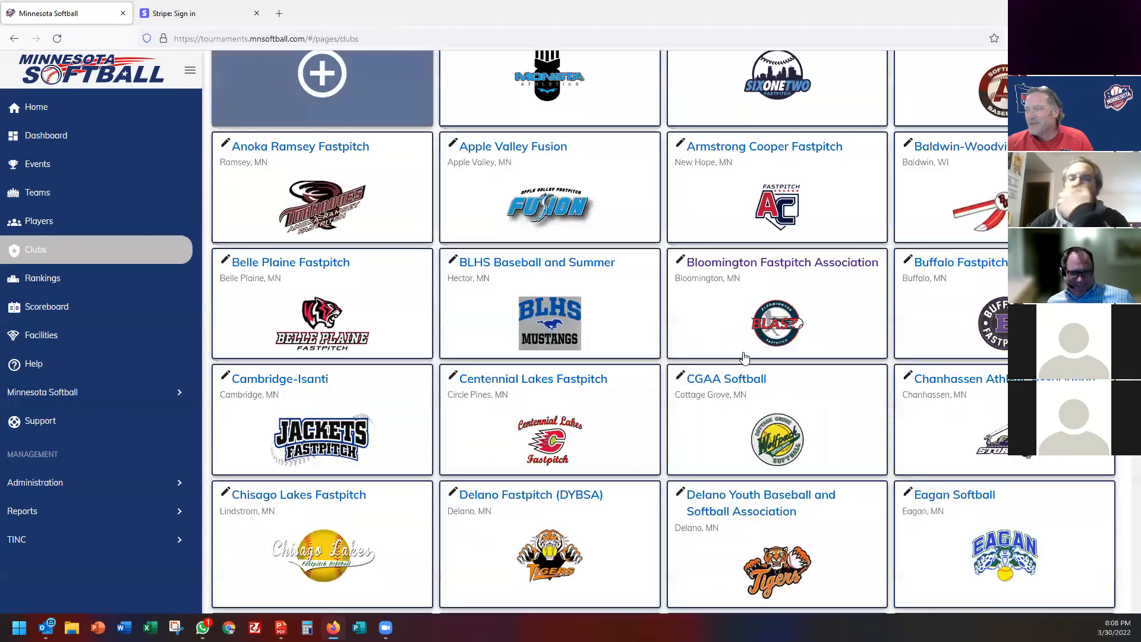
left_click(750, 266)
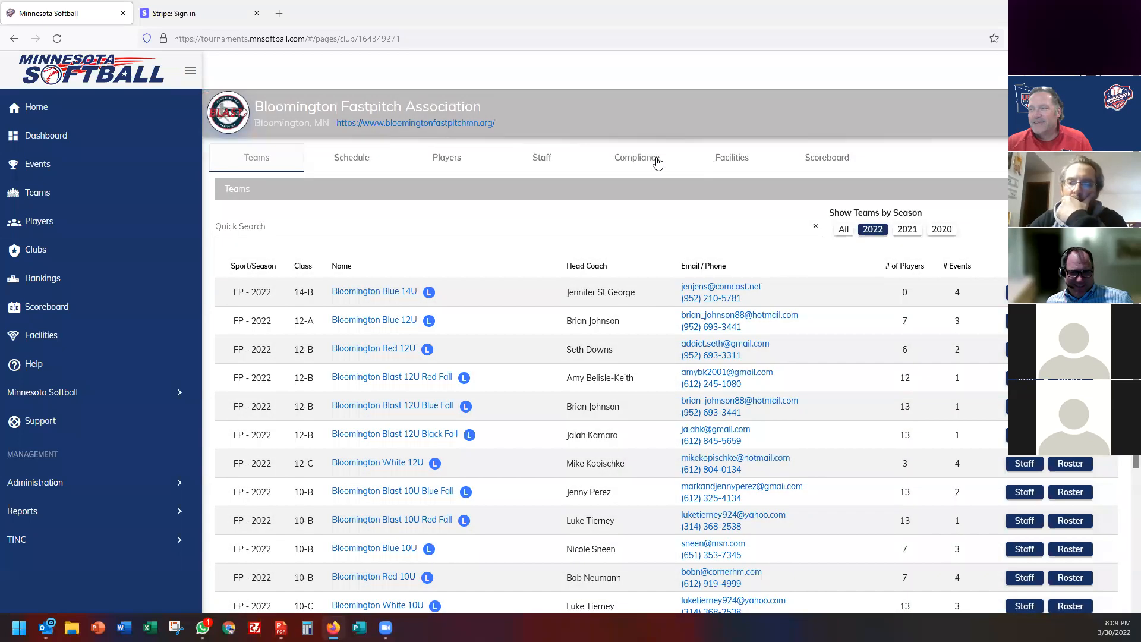
left_click(657, 162)
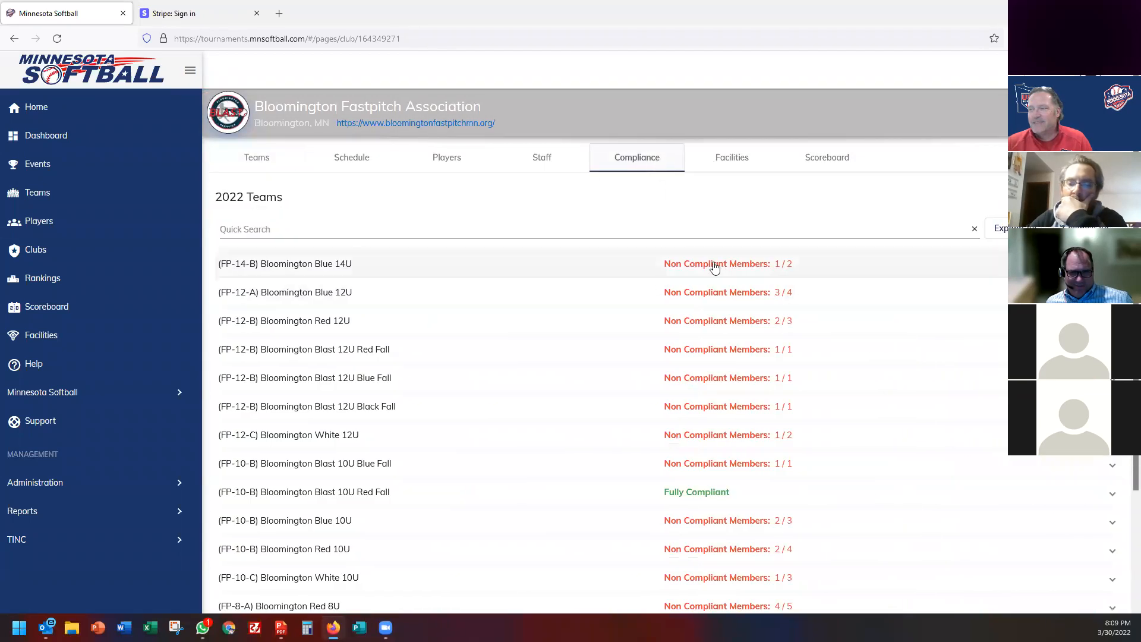
left_click(715, 268)
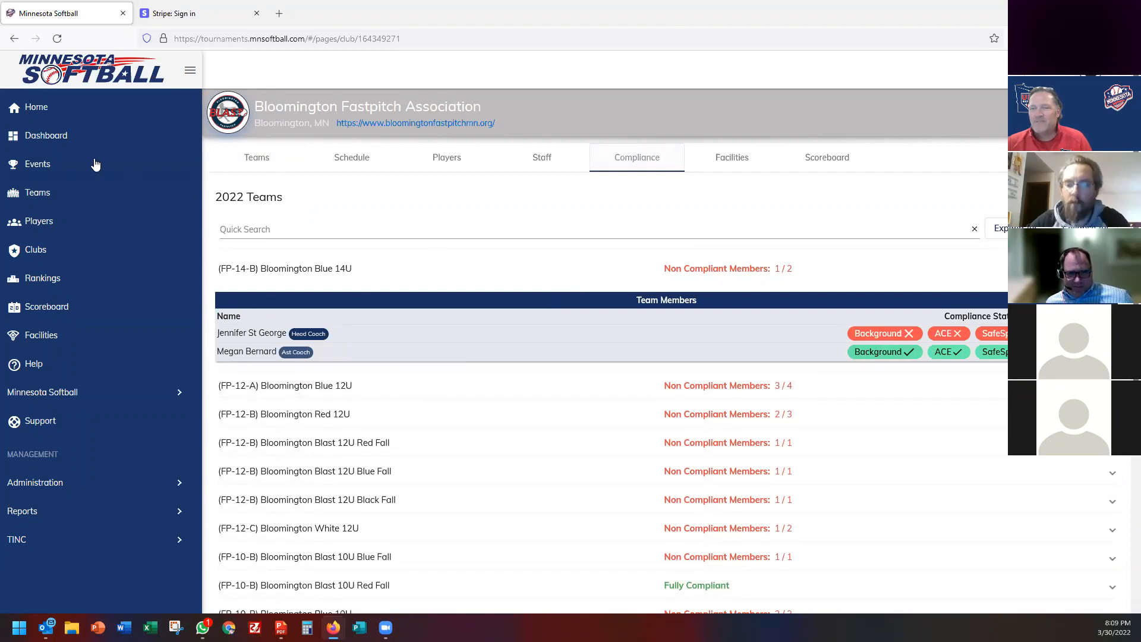
left_click(40, 170)
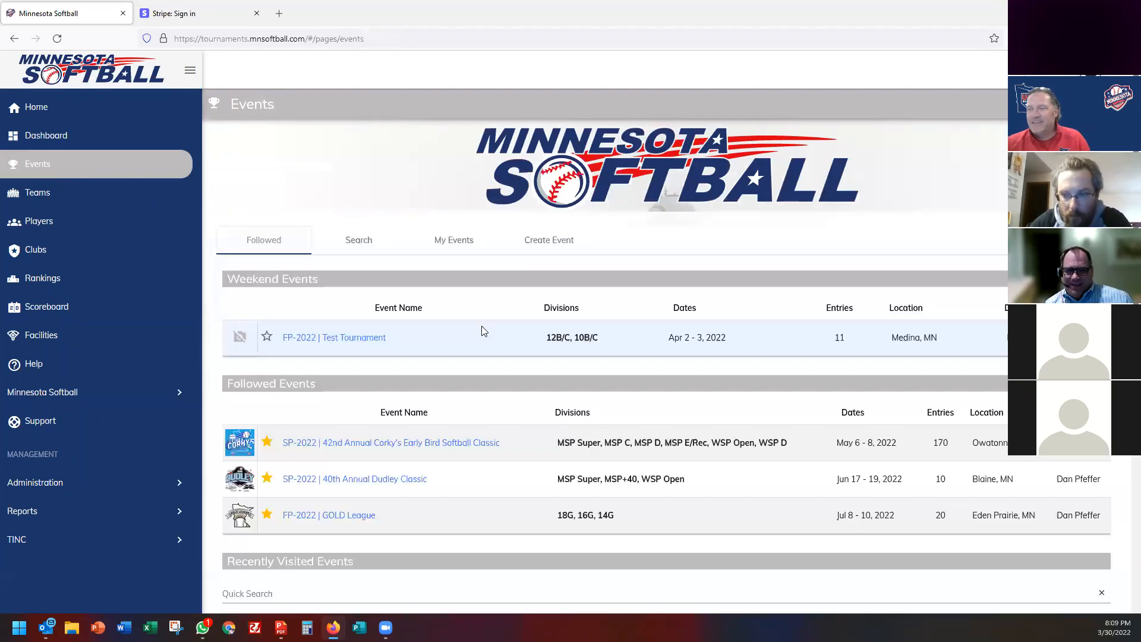
From Test Tournament's Support page, open Administration > Communication, addressed to all site people.
left_click(352, 338)
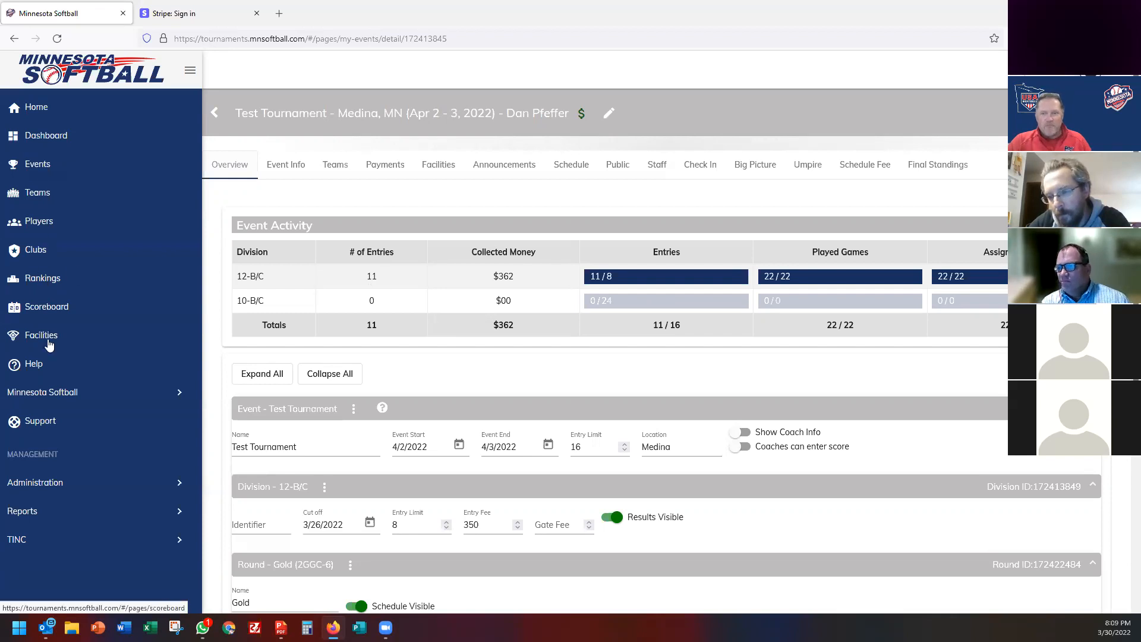
left_click(49, 427)
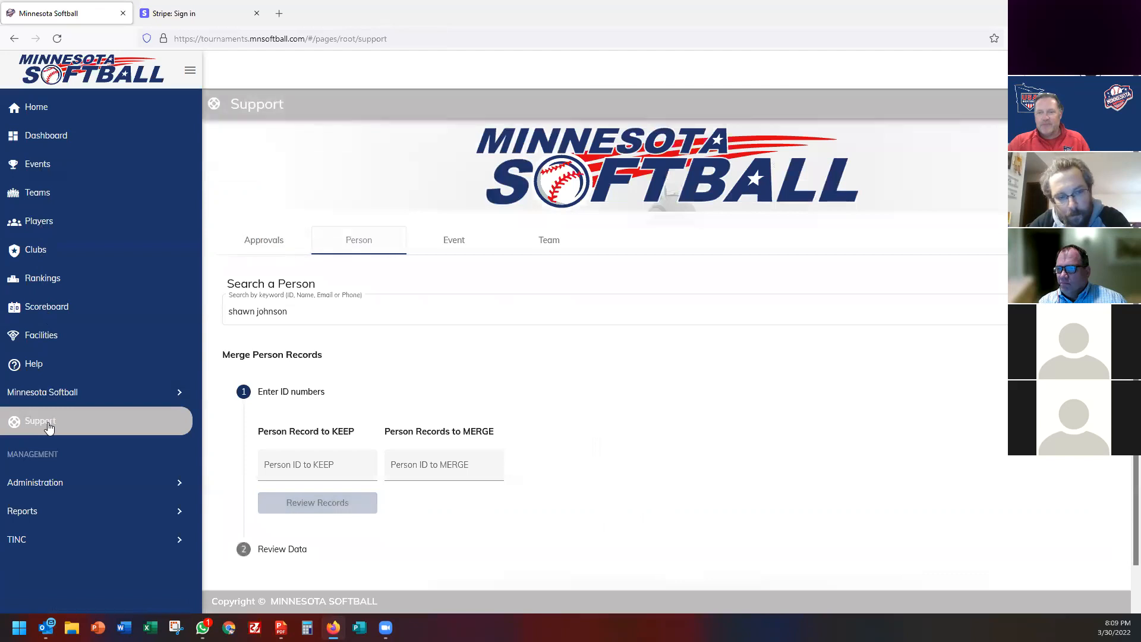
left_click(45, 481)
scroll(55, 466, "down", 2)
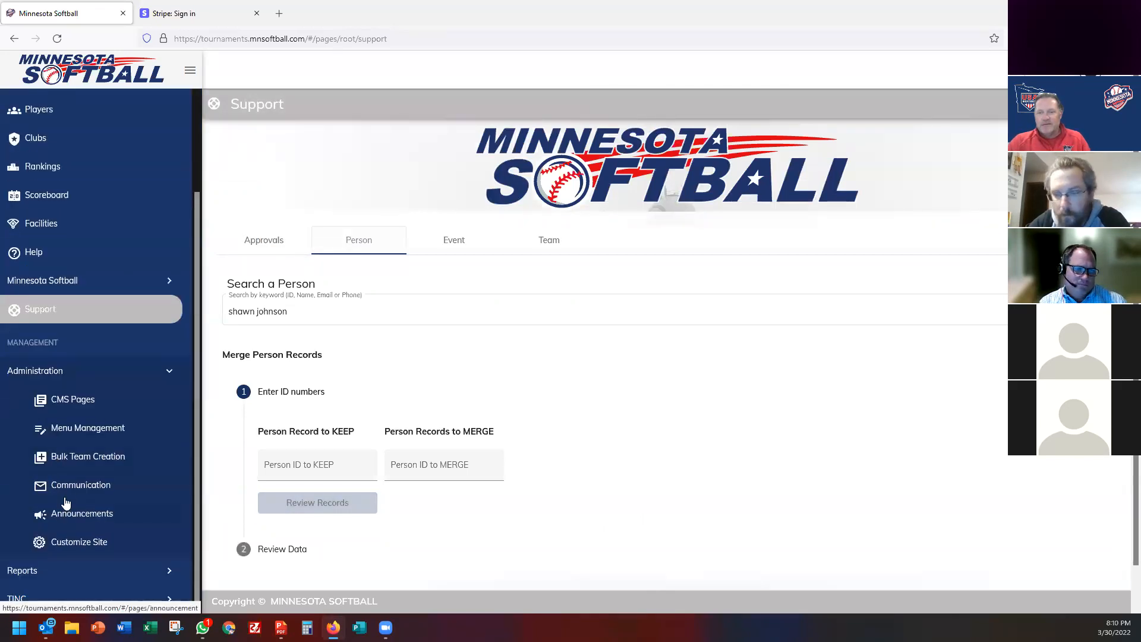
left_click(69, 486)
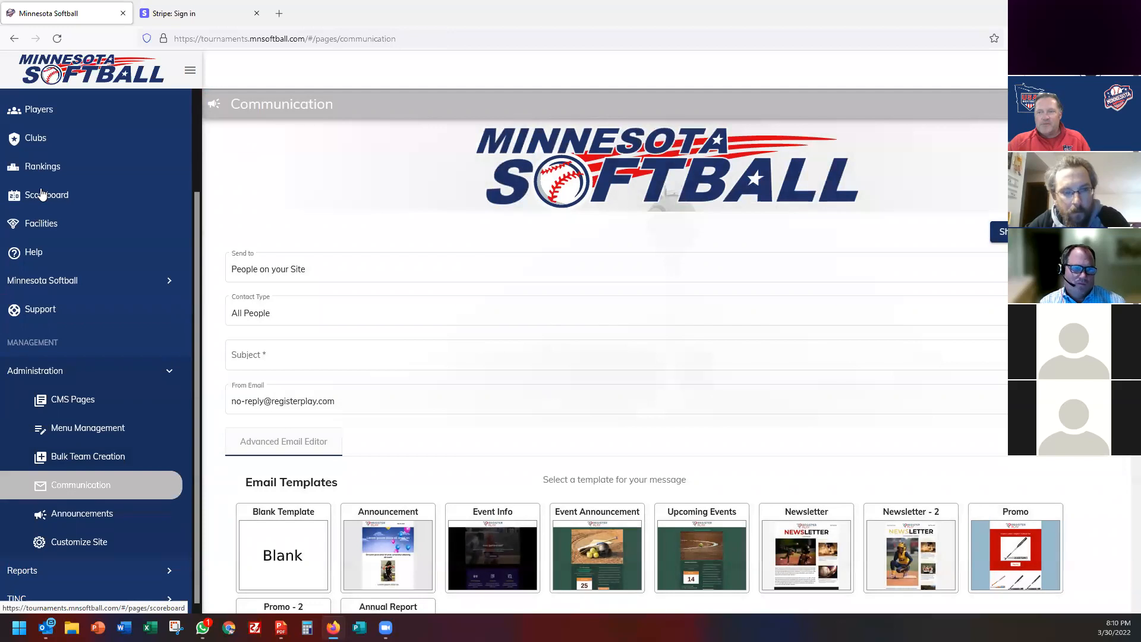
scroll(41, 194, "up", 3)
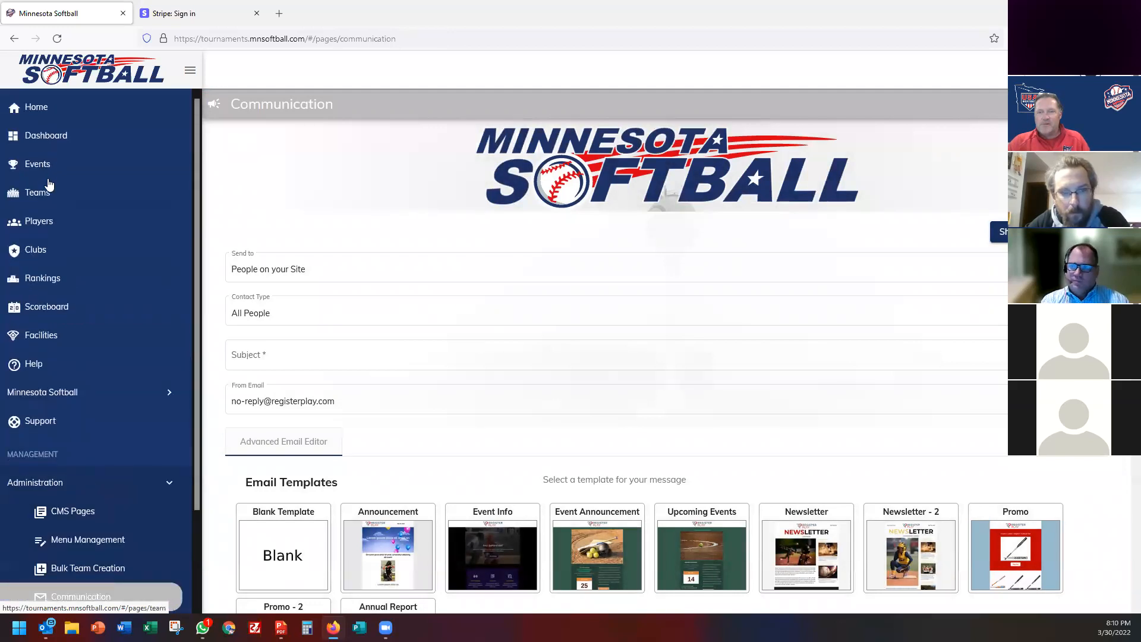
Search events for 'chisago' and view the 2022 10U Chisago Lakes Challenge's empty Announcements.
left_click(45, 169)
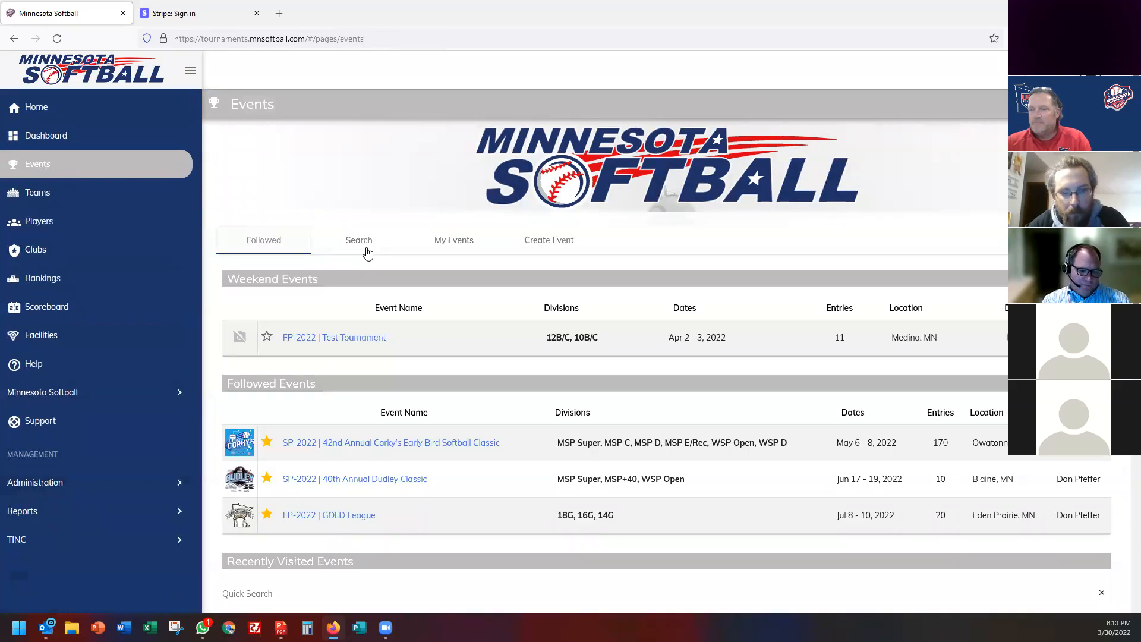
left_click(367, 254)
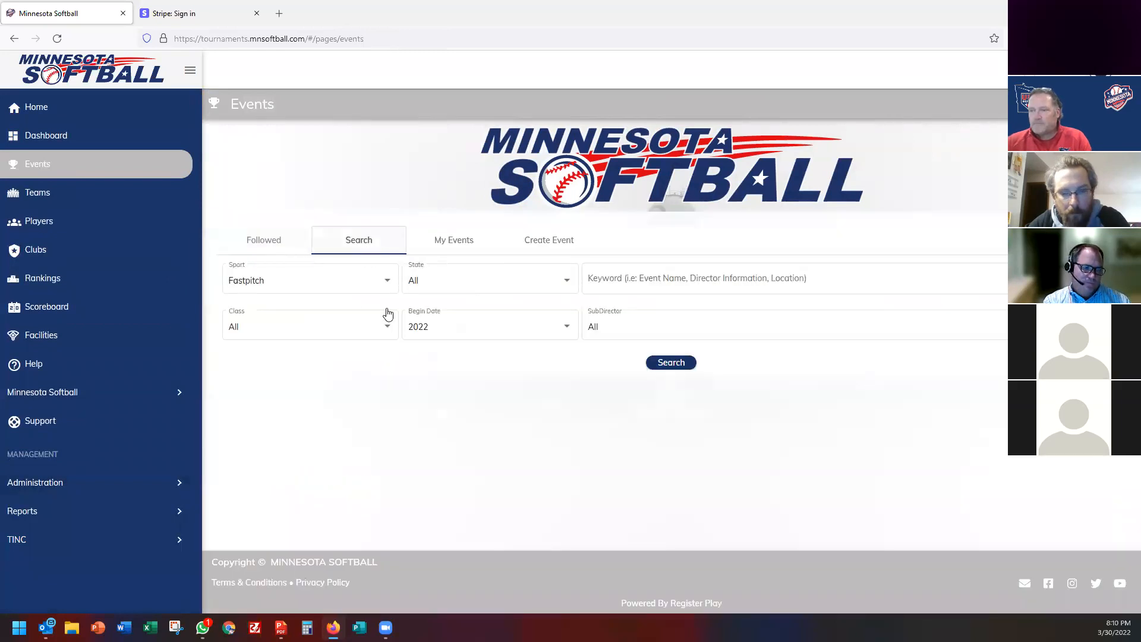
left_click(621, 281)
type("chisago")
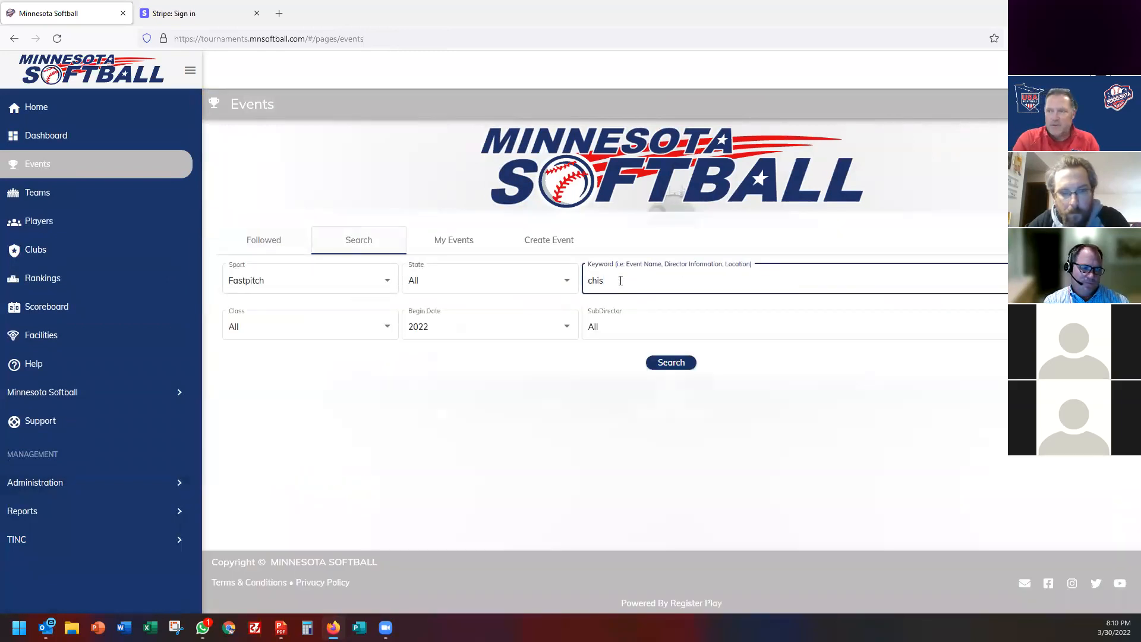
left_click(667, 363)
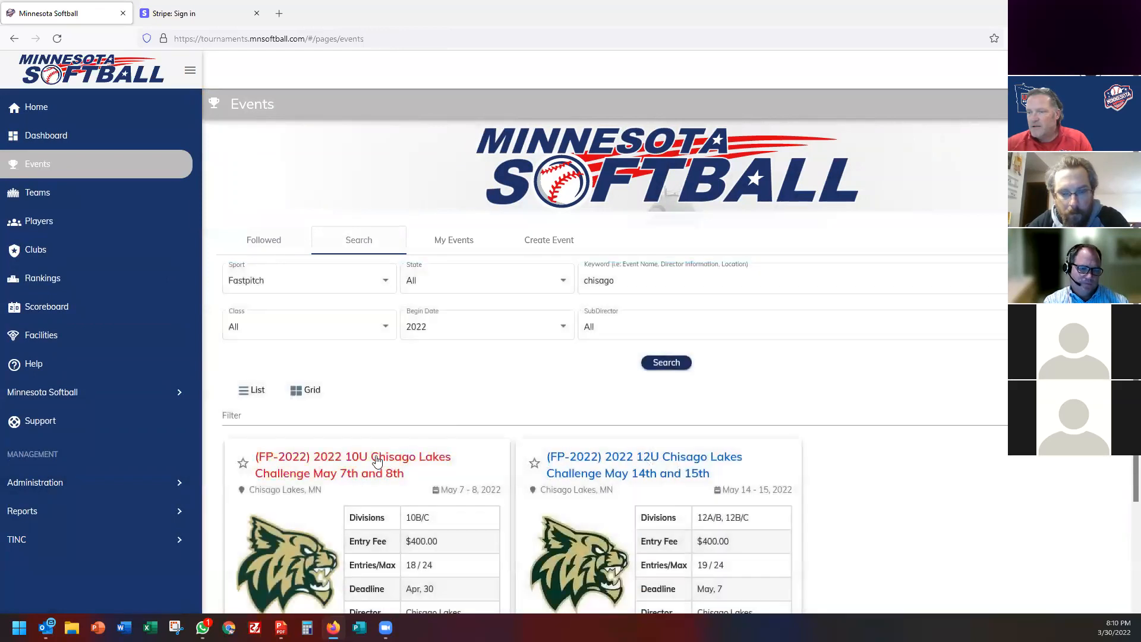
left_click(377, 461)
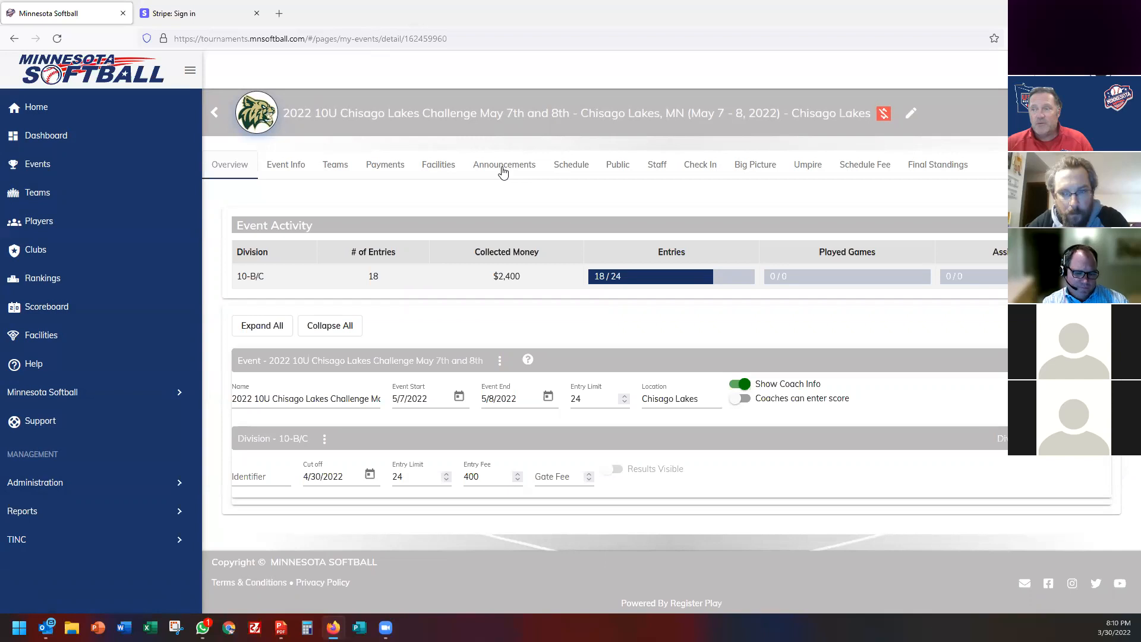
left_click(502, 170)
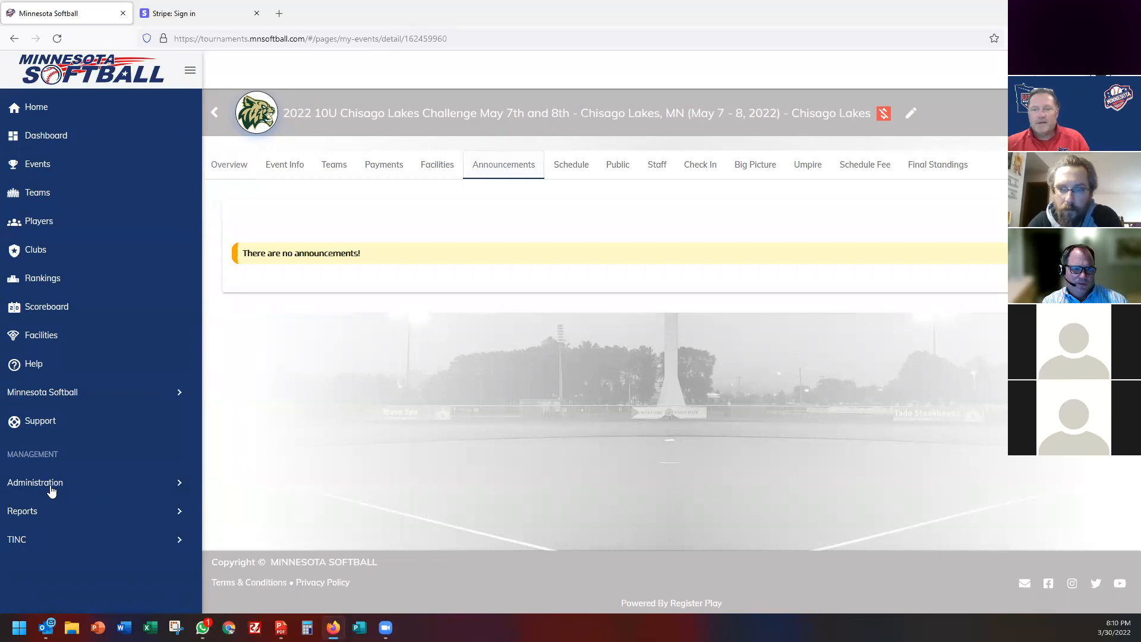
left_click(51, 491)
scroll(51, 491, "down", 2)
Address the email to people in the Gopher State Tournament of Champions (Jul 8 - 10, 2022).
left_click(52, 489)
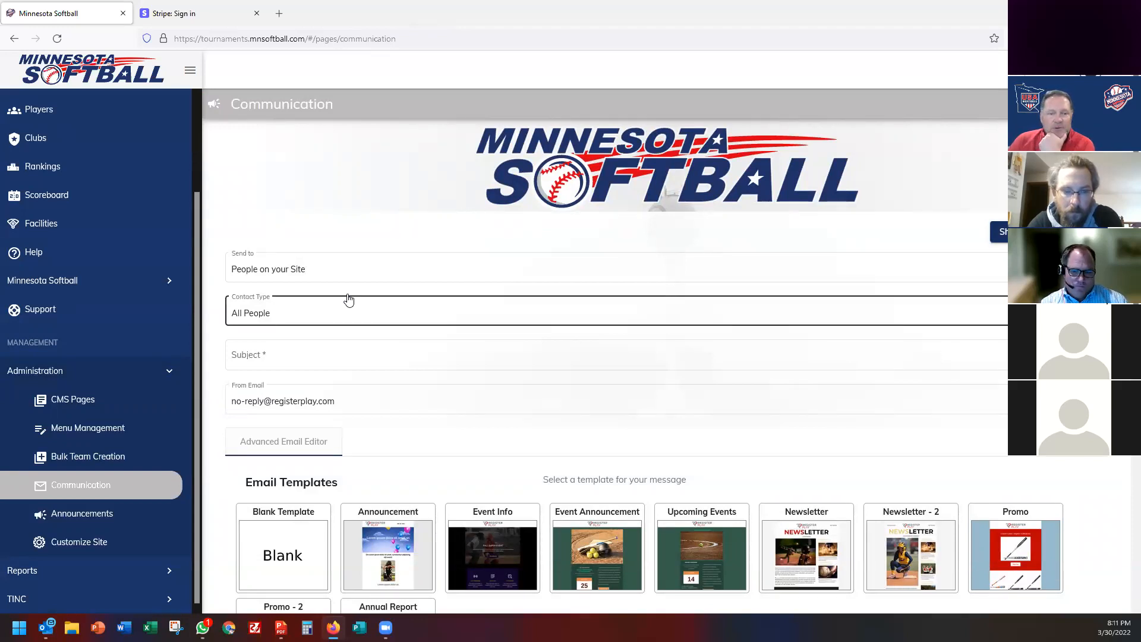
left_click(319, 275)
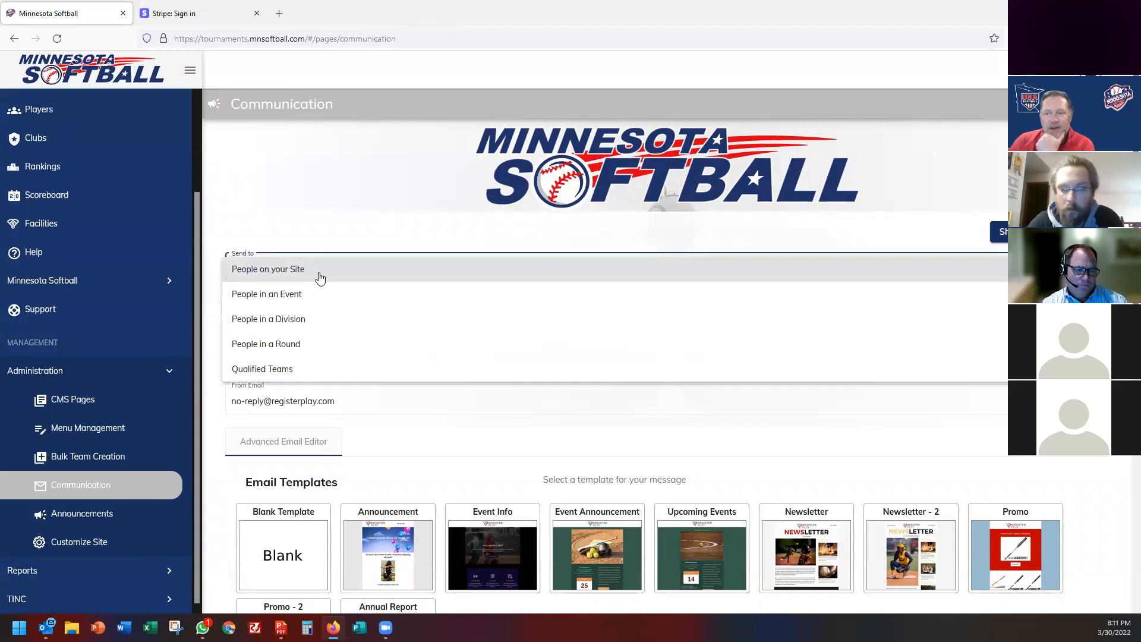
left_click(301, 294)
left_click(292, 314)
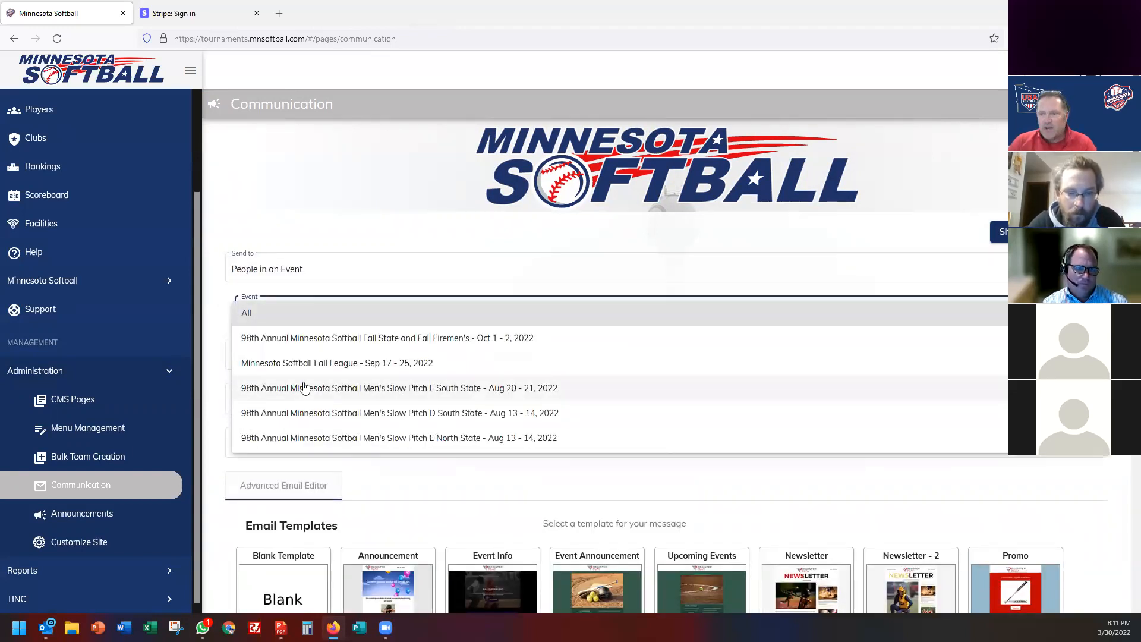
scroll(304, 387, "down", 10)
scroll(304, 388, "down", 8)
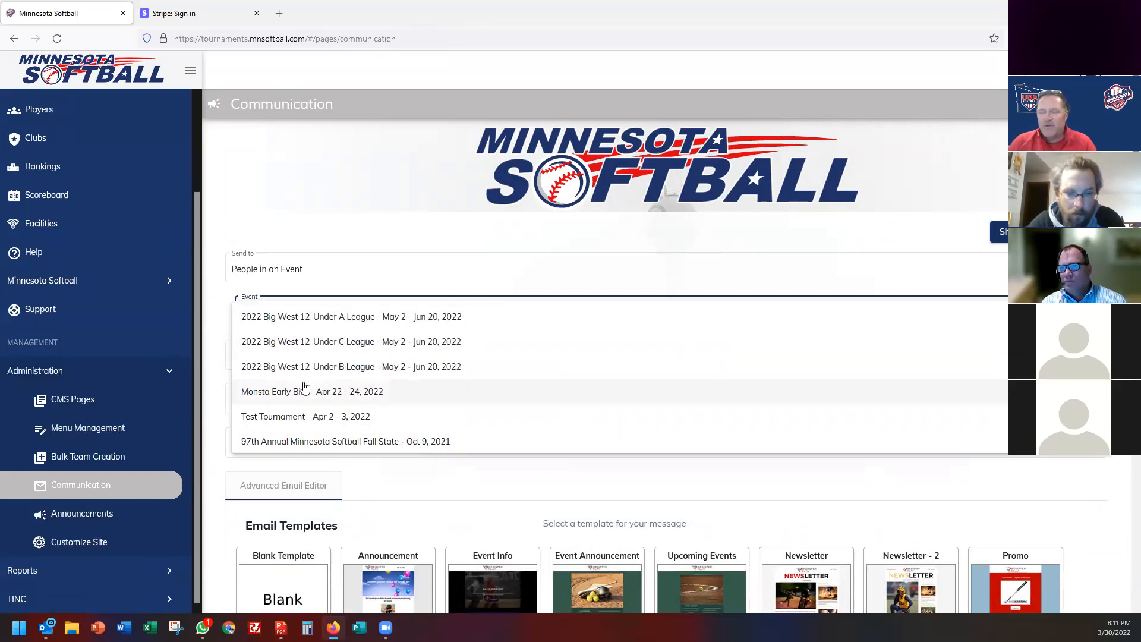
scroll(304, 387, "down", 8)
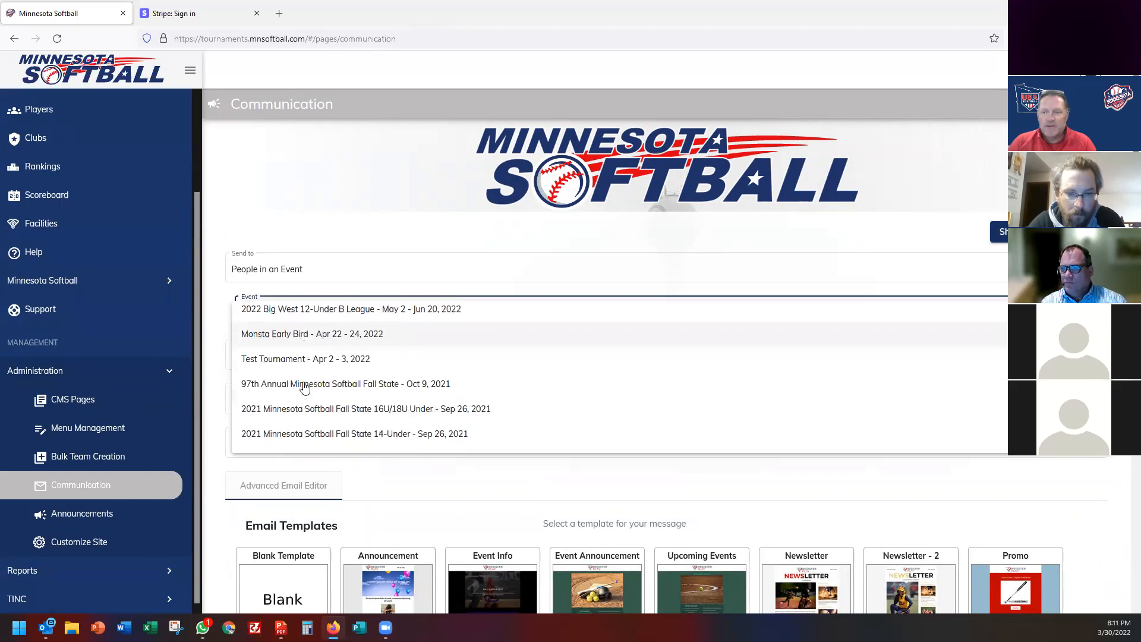
scroll(304, 388, "down", 8)
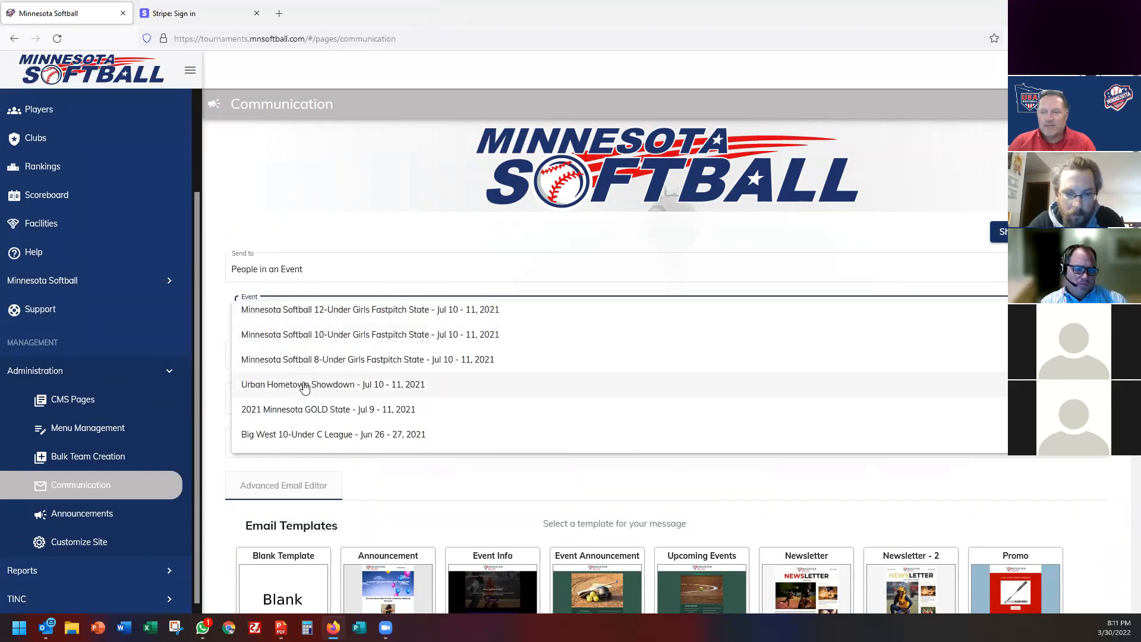
scroll(304, 387, "down", 12)
scroll(302, 386, "up", 15)
scroll(301, 385, "up", 15)
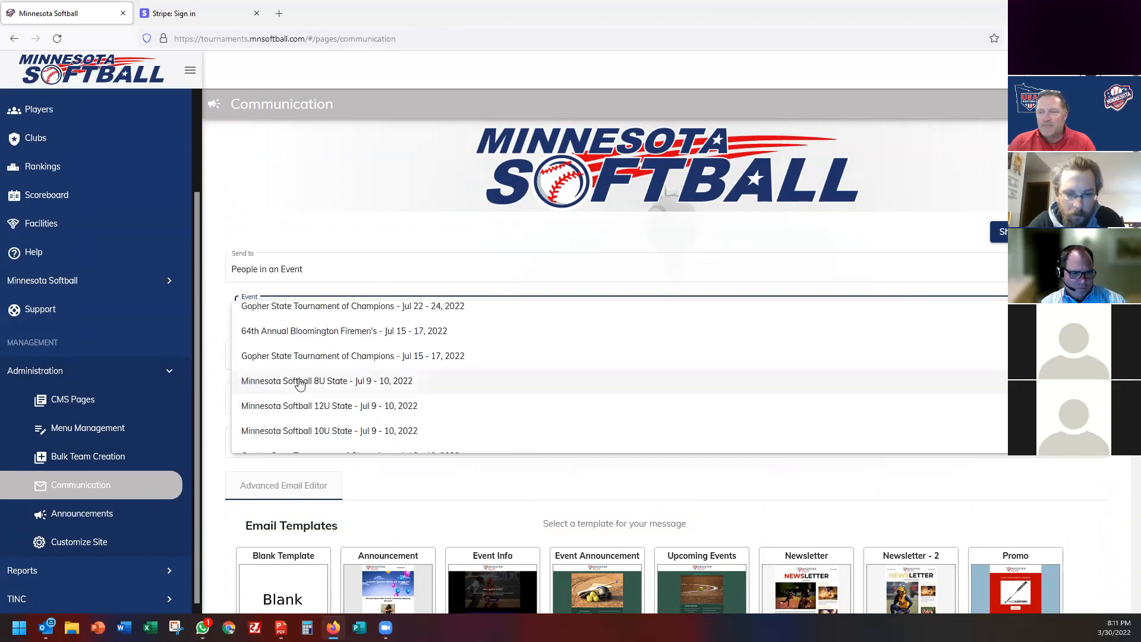
scroll(301, 385, "up", 6)
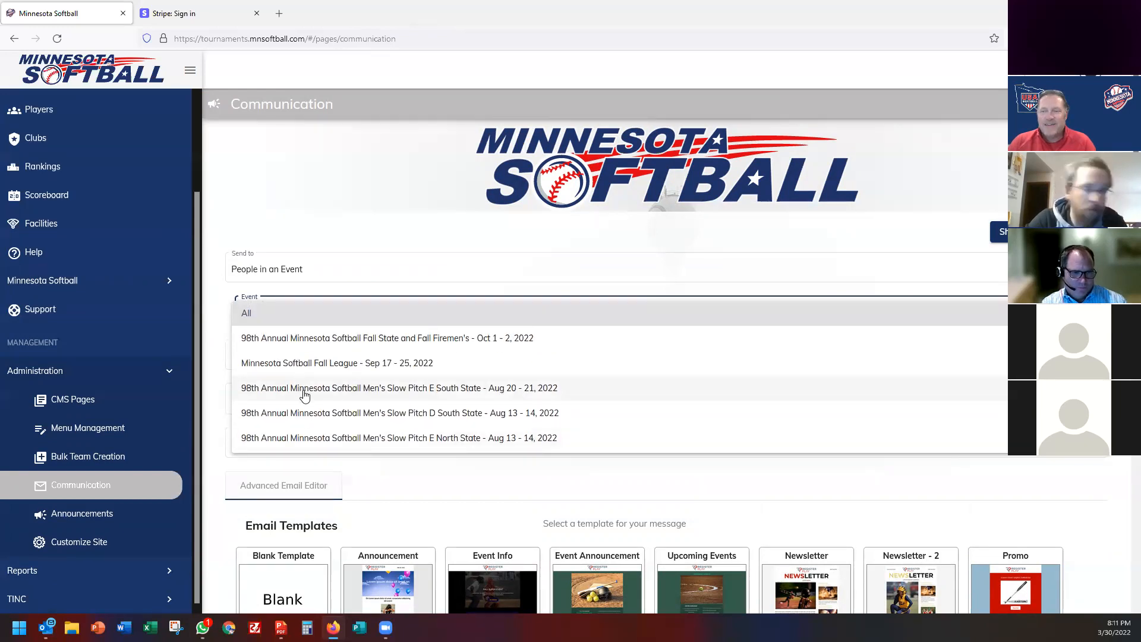
scroll(305, 395, "down", 3)
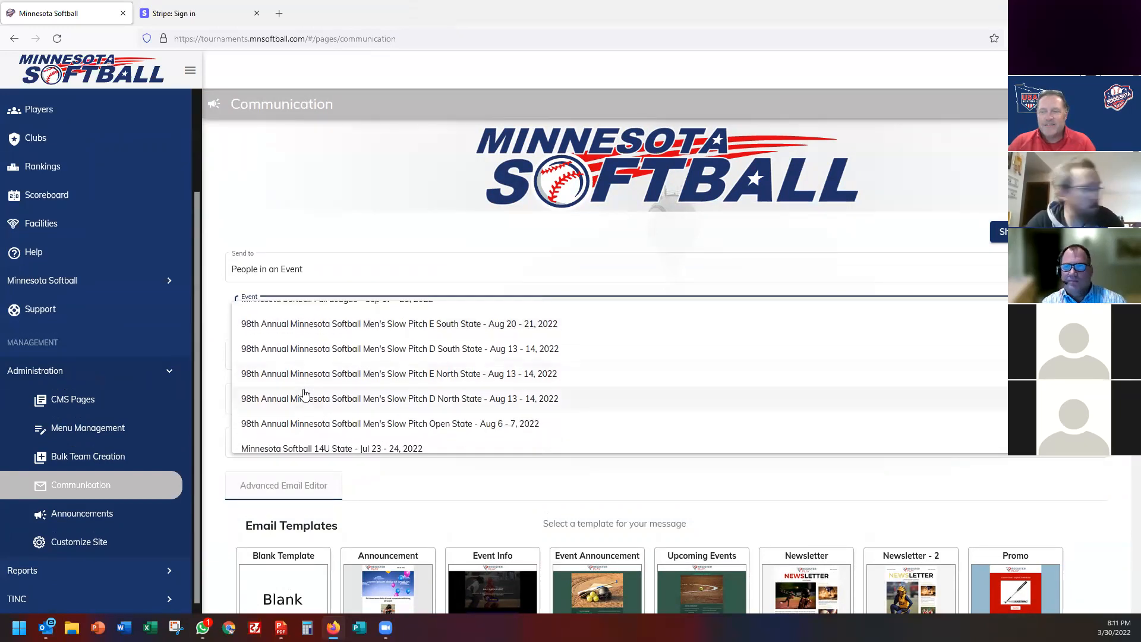
scroll(304, 395, "down", 3)
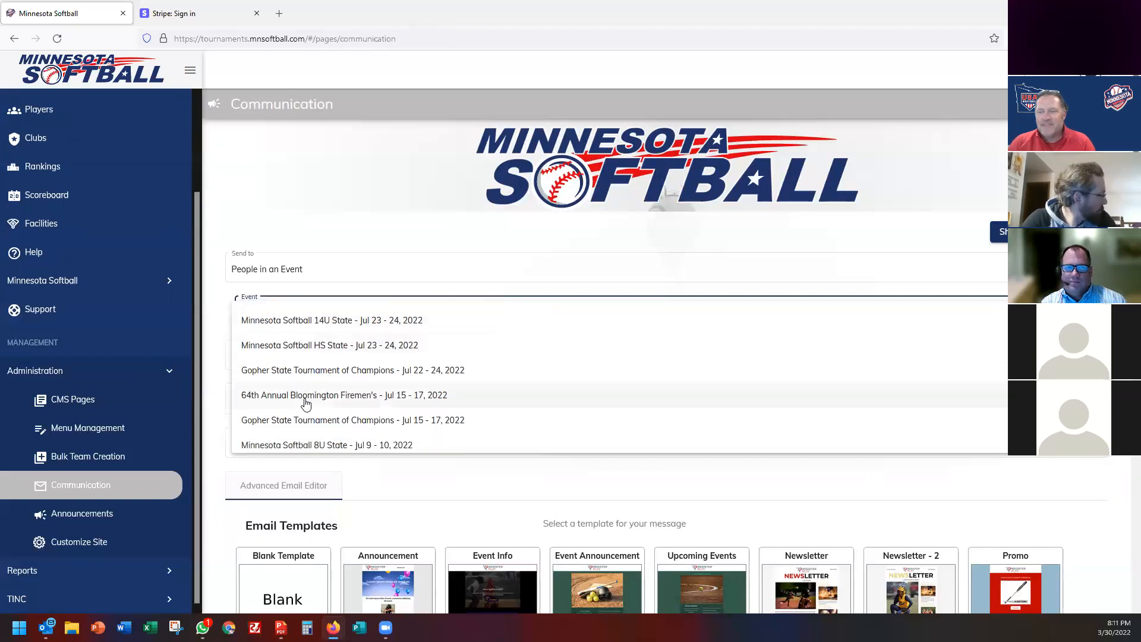
scroll(305, 405, "down", 2)
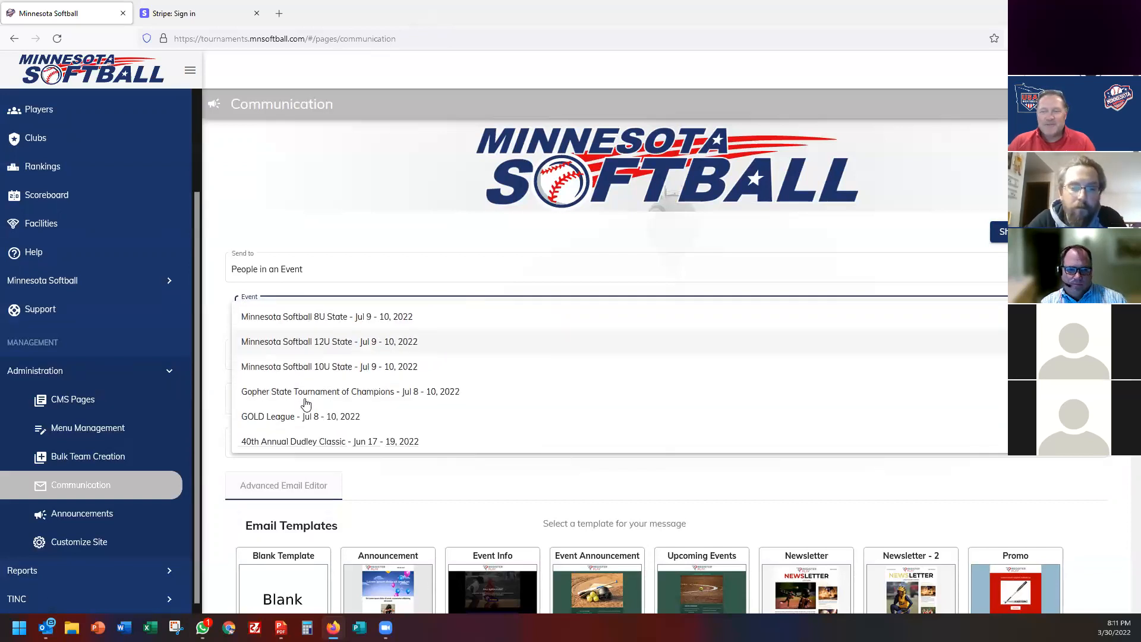
left_click(305, 401)
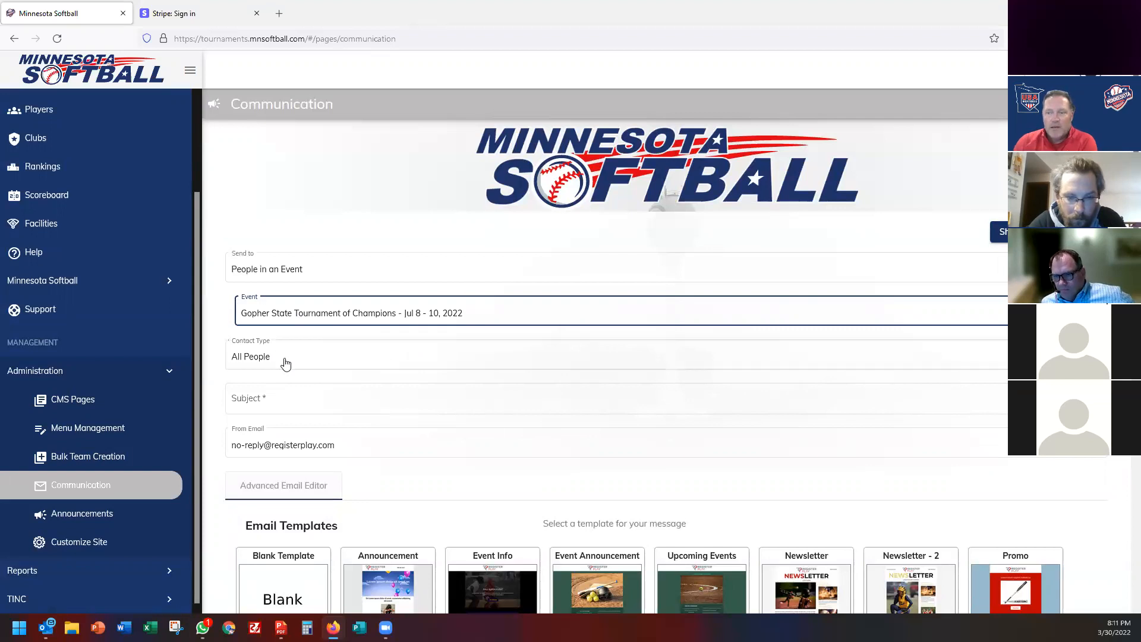
Keep Contact Type as All People and enter the subject 'Sunday Schedule'.
left_click(277, 357)
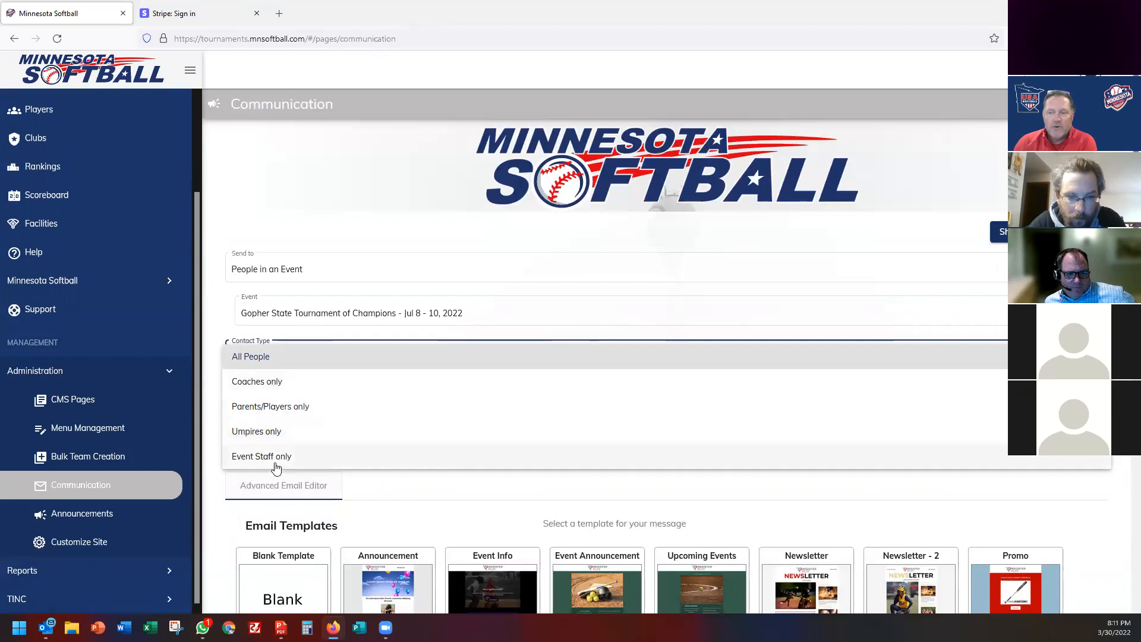
left_click(260, 358)
left_click(269, 397)
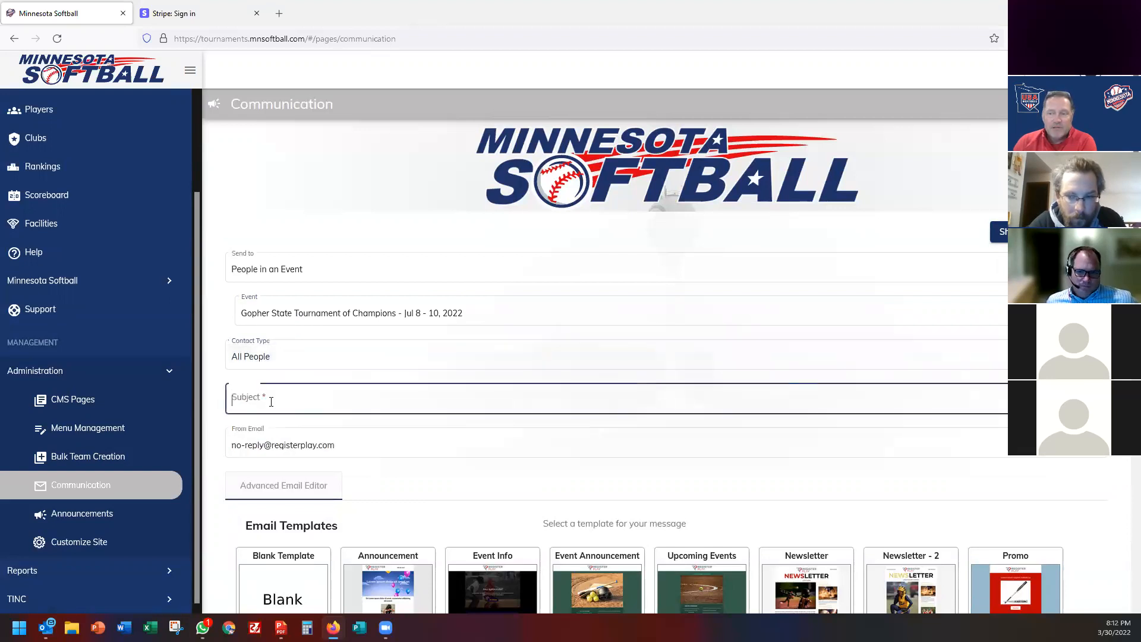
type("Sund")
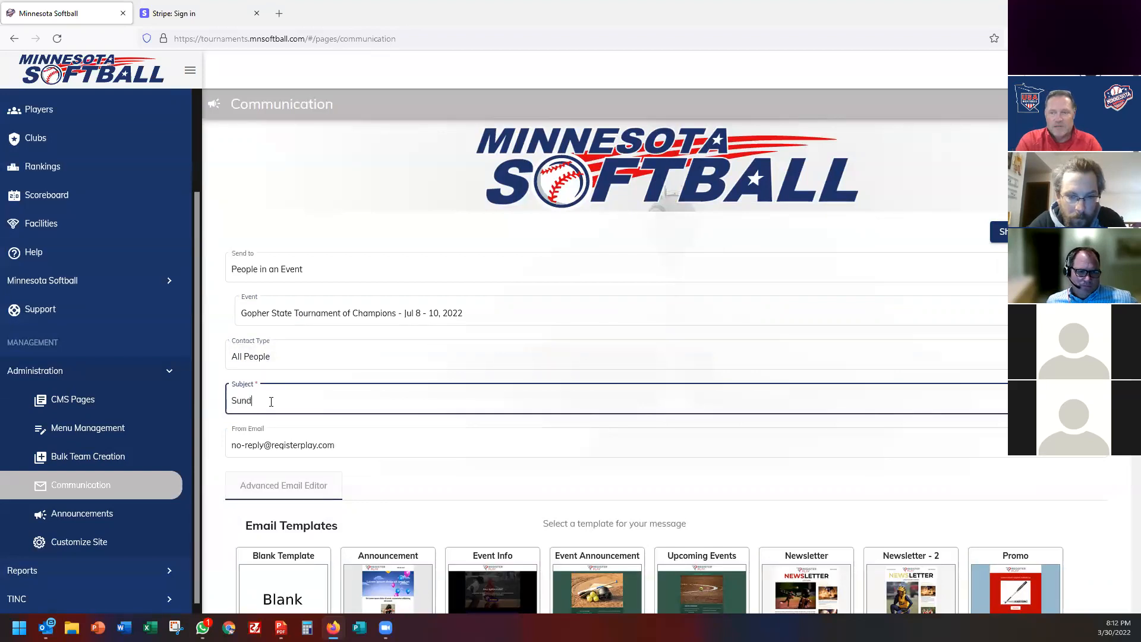
type("ay Schedule")
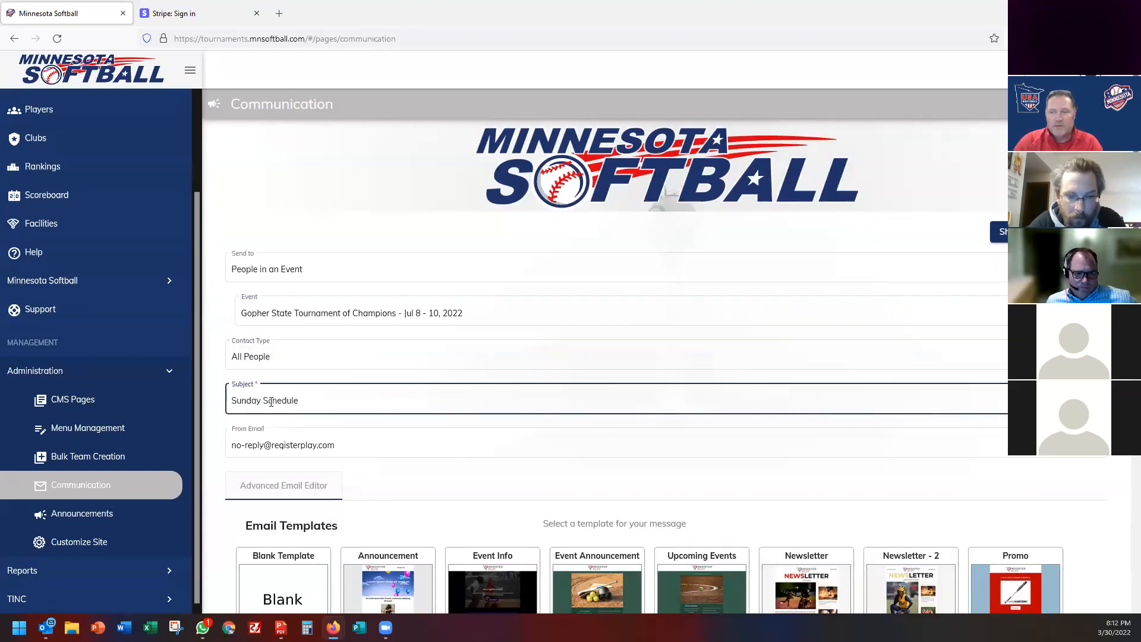
scroll(357, 400, "down", 2)
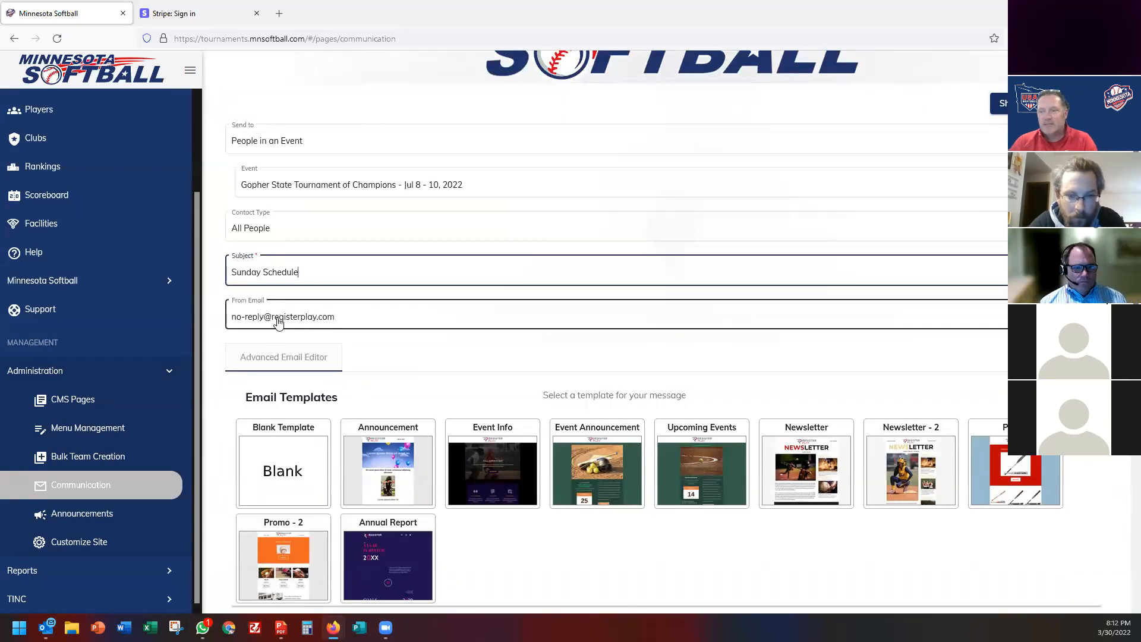
scroll(288, 472, "down", 4)
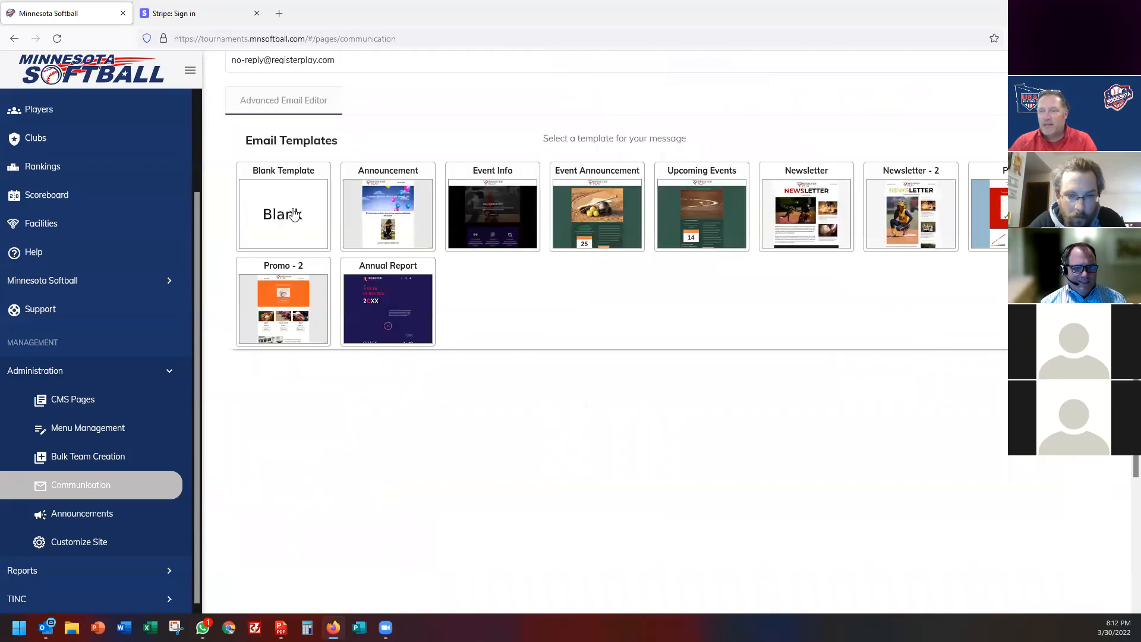
scroll(586, 382, "down", 5)
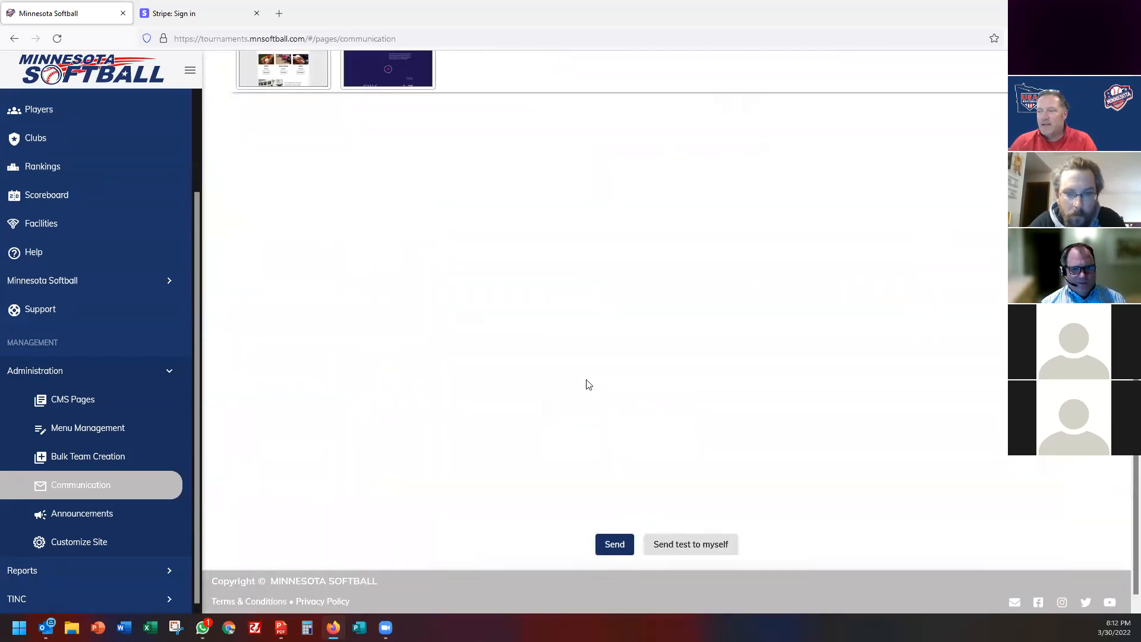
scroll(610, 327, "up", 9)
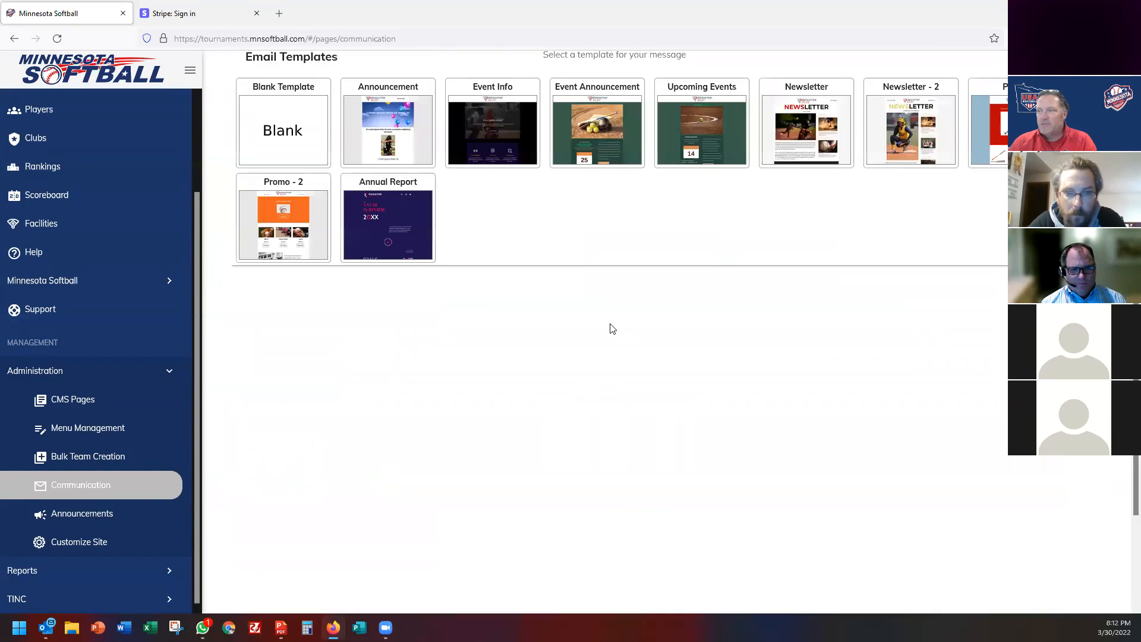
scroll(613, 329, "down", 4)
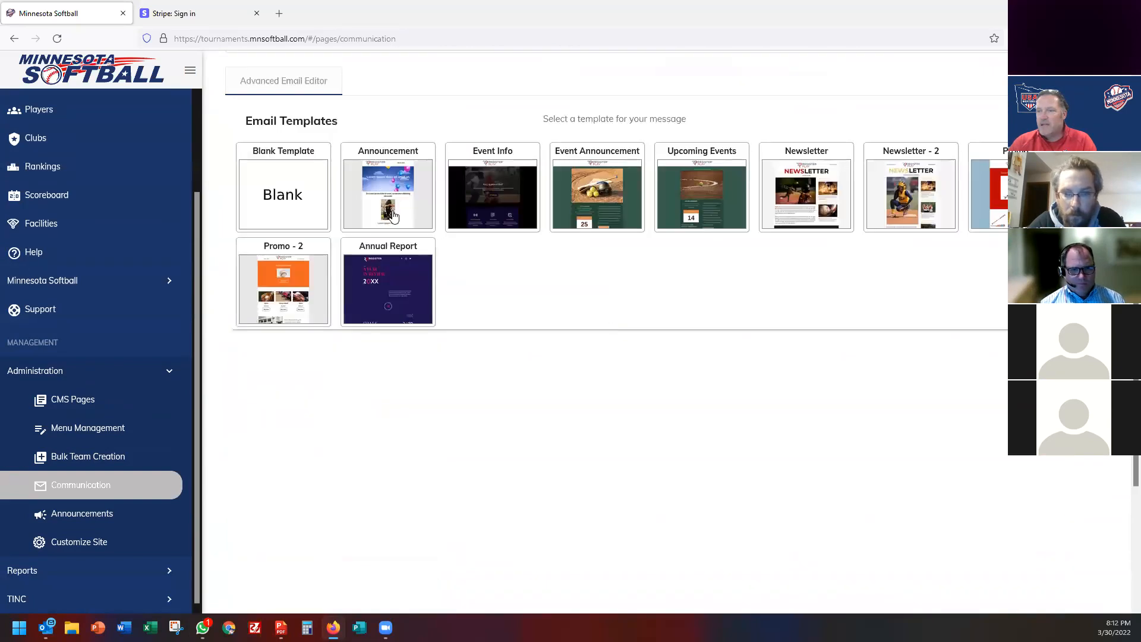
scroll(393, 217, "up", 3)
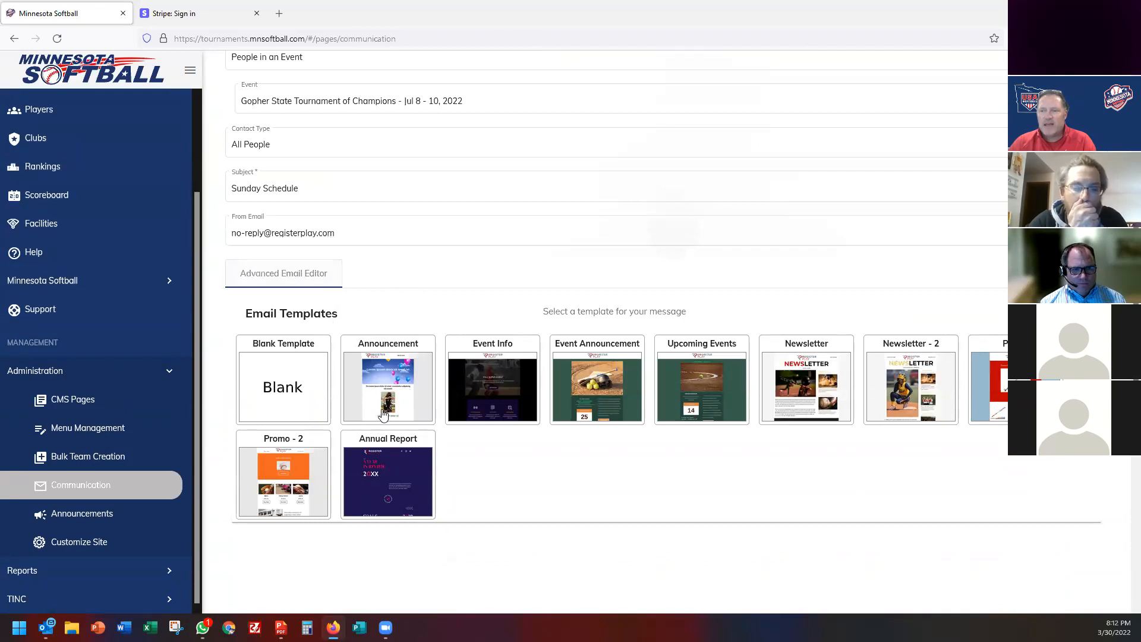
scroll(297, 397, "up", 4)
left_click(297, 398)
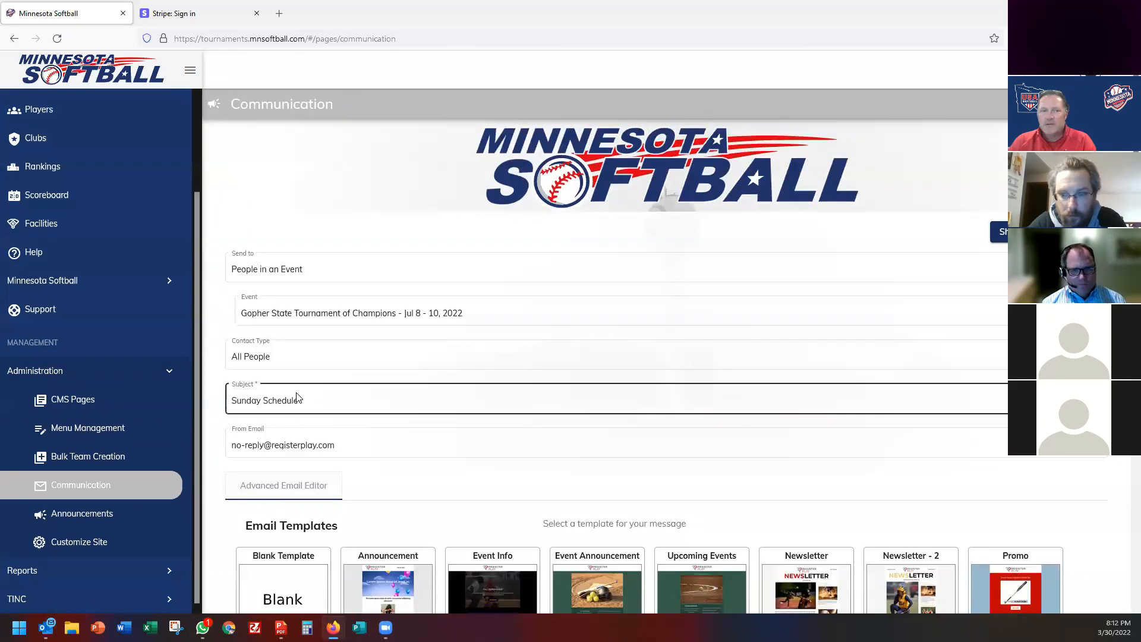
scroll(297, 397, "down", 2)
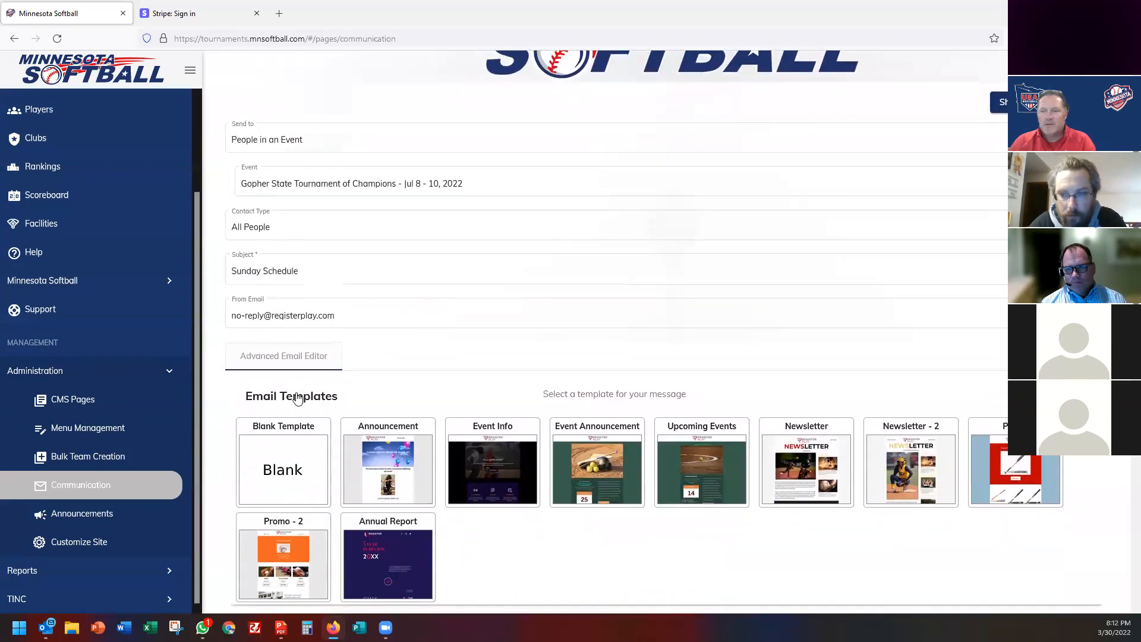
scroll(297, 397, "down", 1)
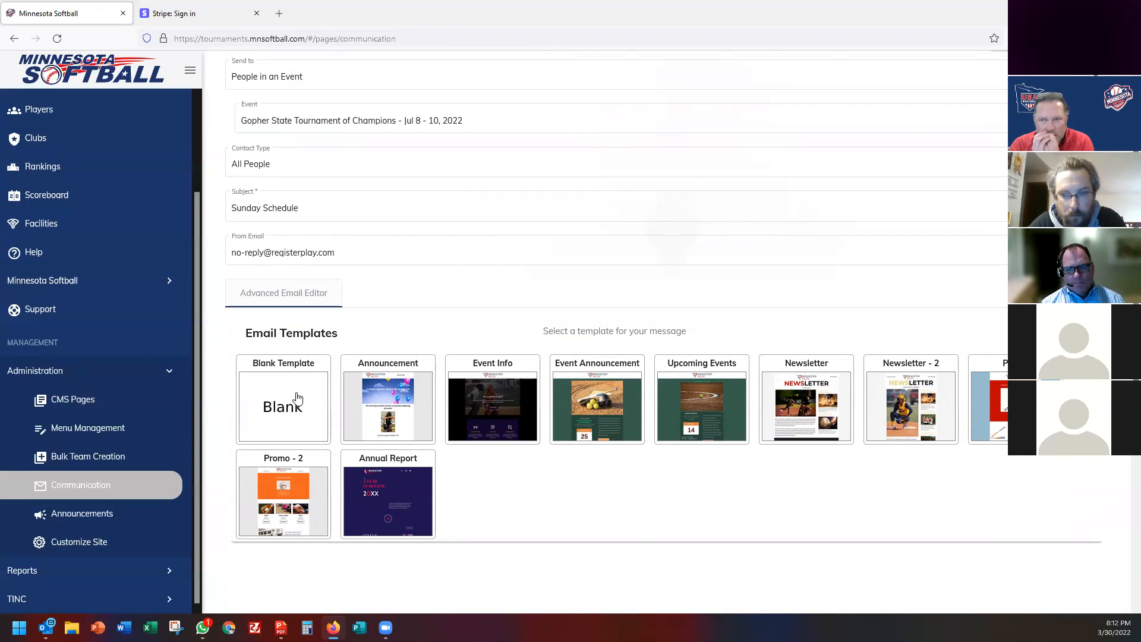
left_click(295, 167)
left_click(265, 190)
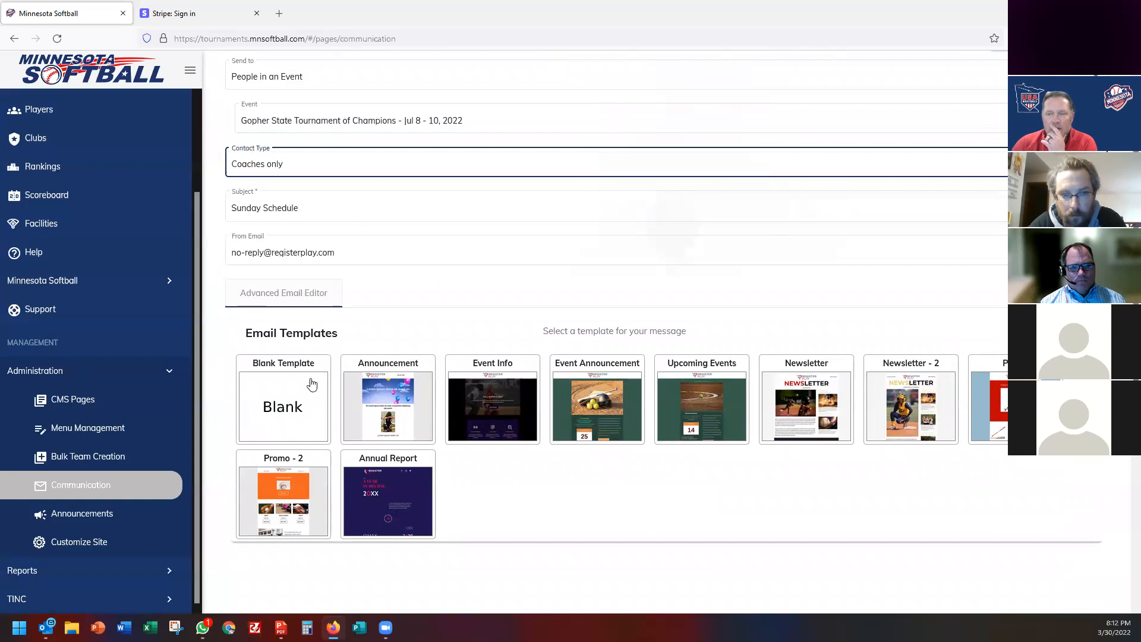
left_click(303, 407)
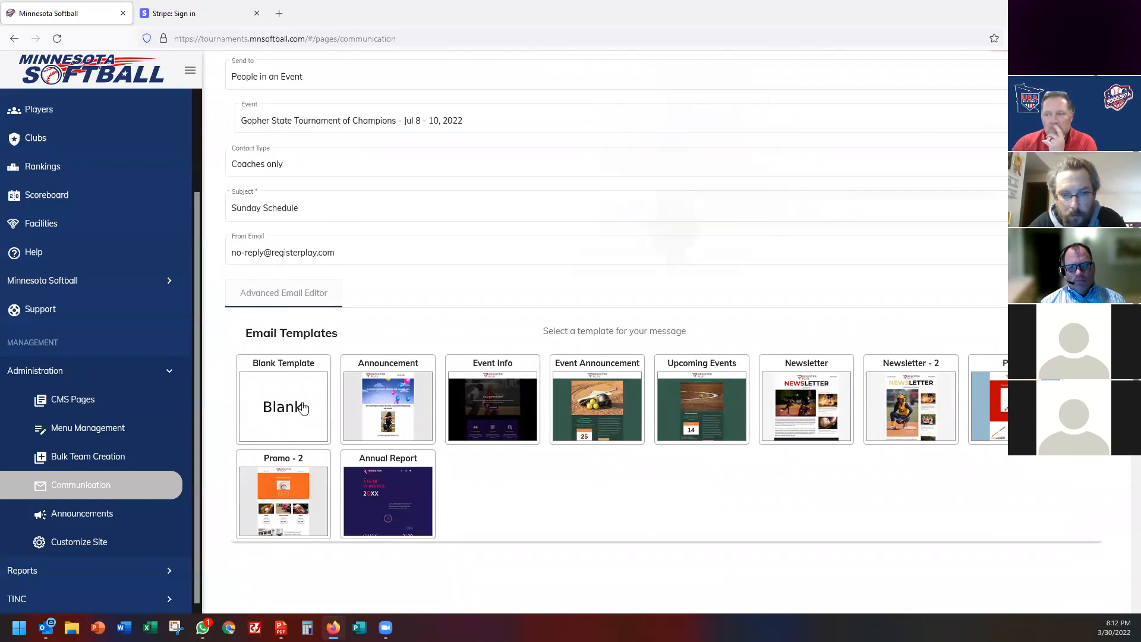
left_click(583, 329)
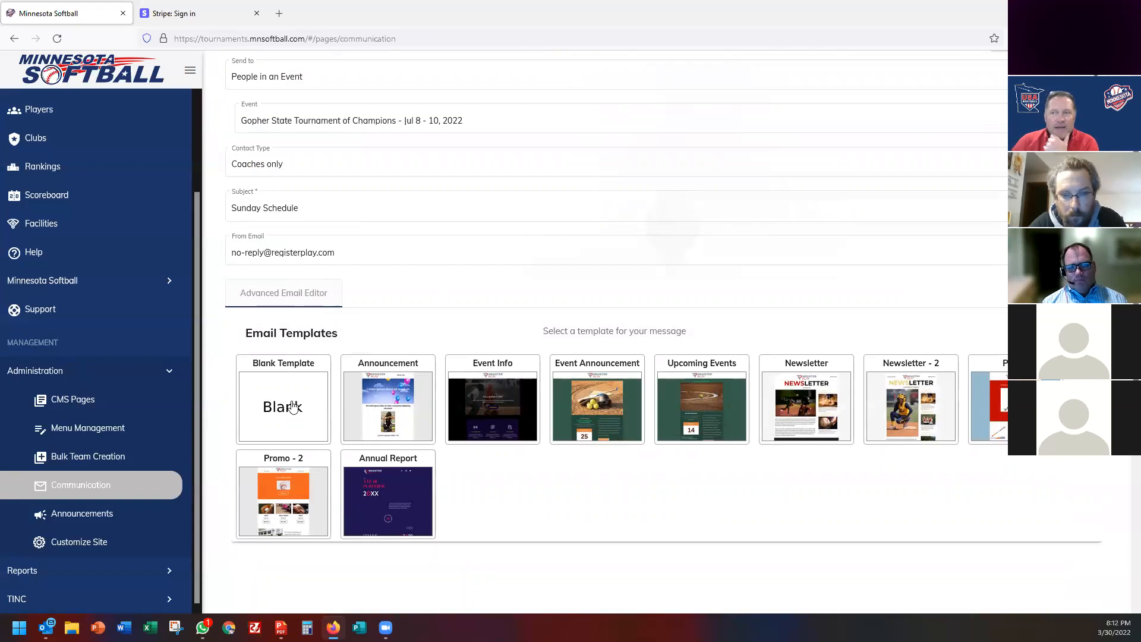
scroll(293, 408, "up", 3)
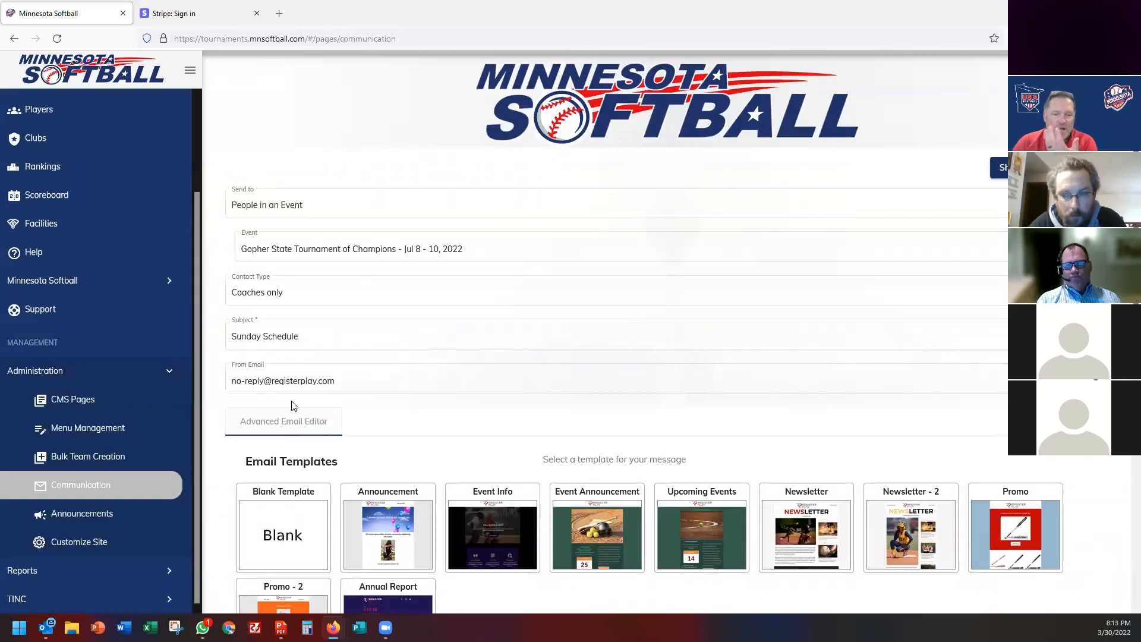
scroll(406, 387, "down", 3)
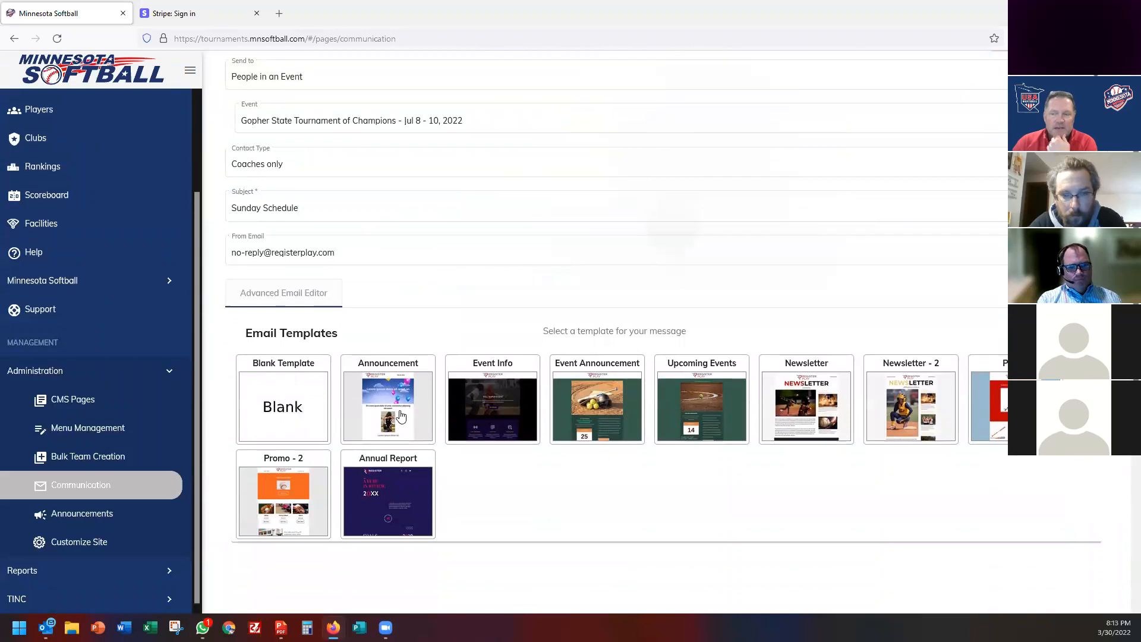
scroll(373, 370, "down", 10)
scroll(373, 370, "up", 9)
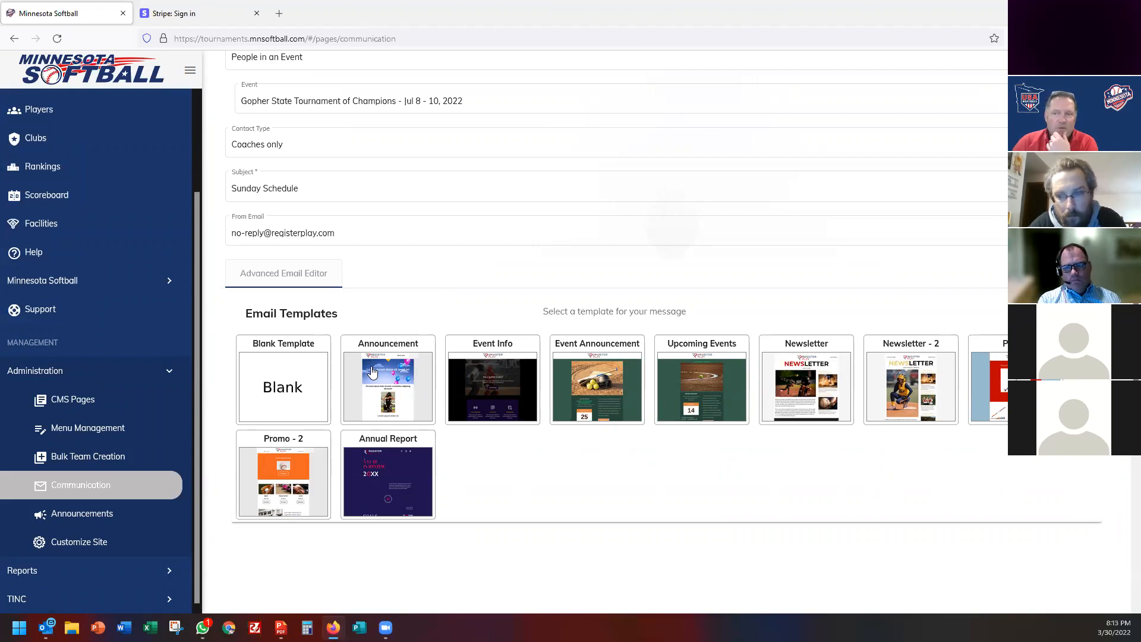
left_click(304, 147)
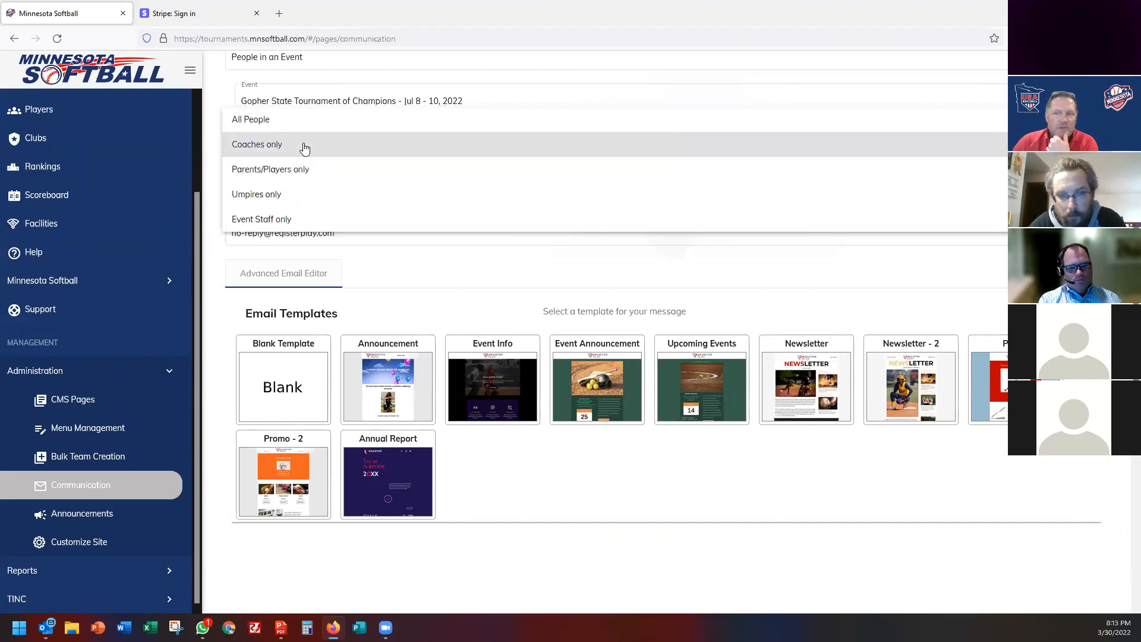
left_click(286, 122)
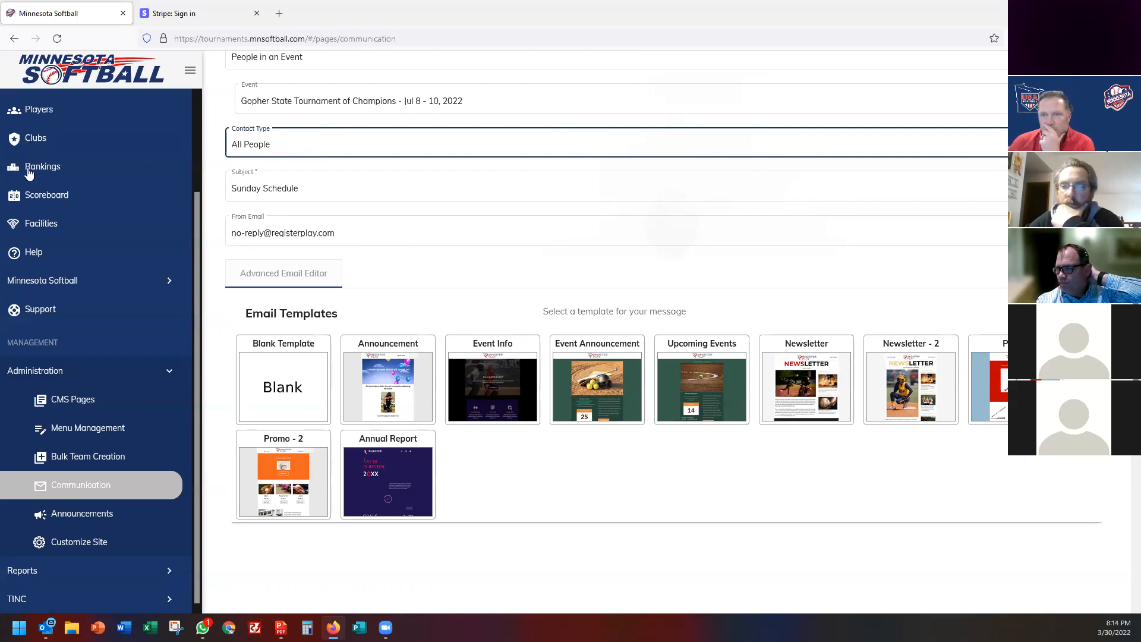
scroll(28, 172, "up", 2)
Open the Test Tournament and review its 11 entered 12-B/C teams with entry fees.
left_click(38, 164)
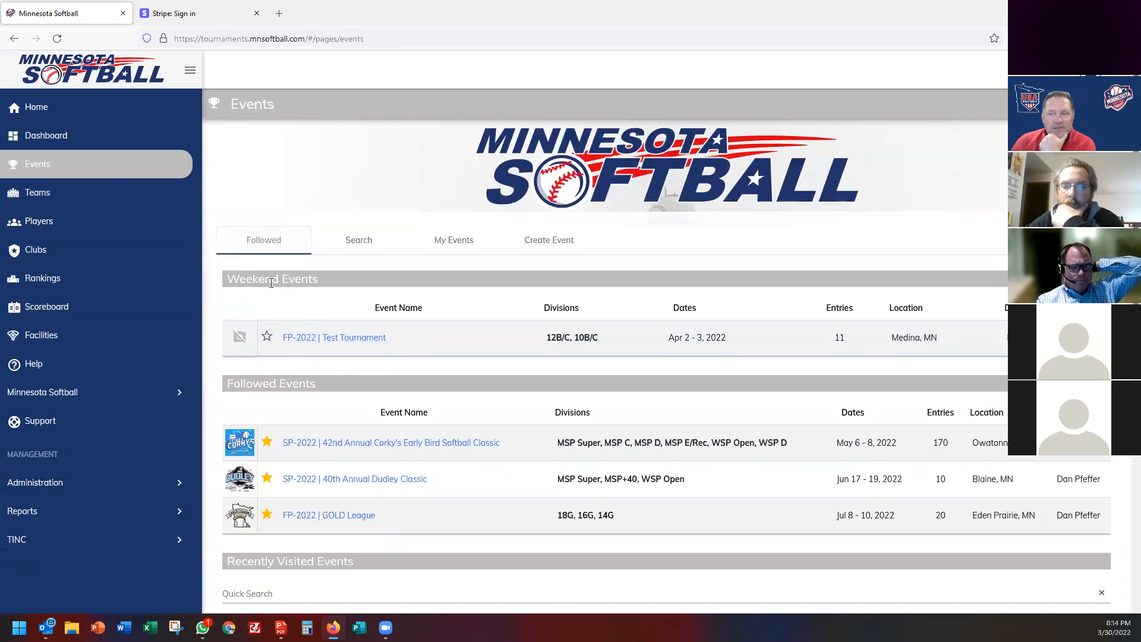
scroll(325, 377, "down", 2)
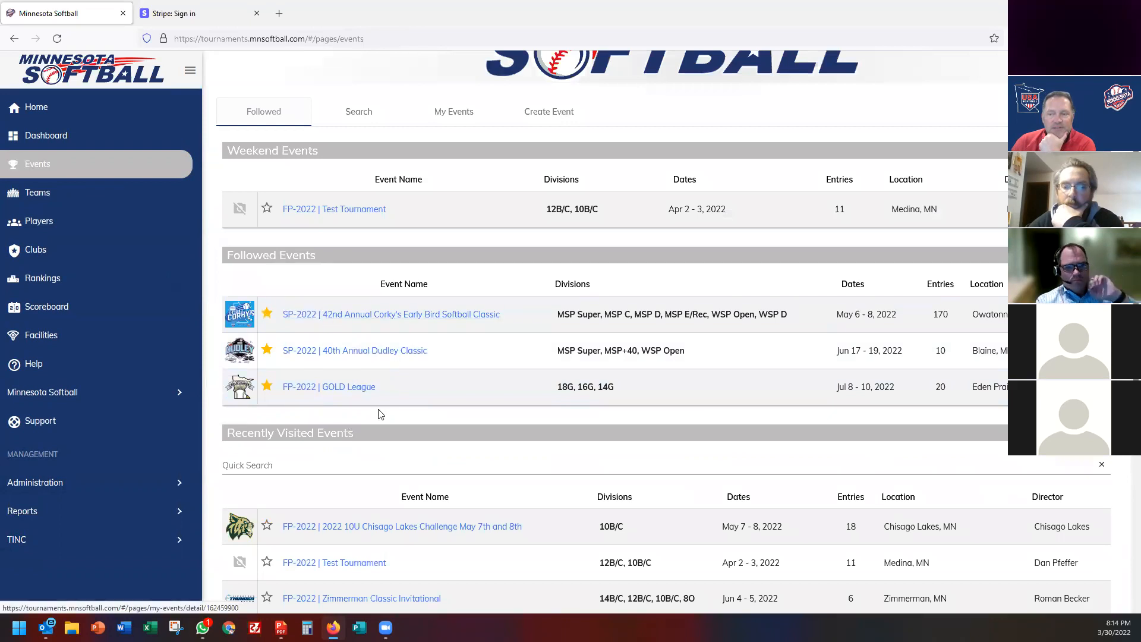
scroll(387, 396, "down", 5)
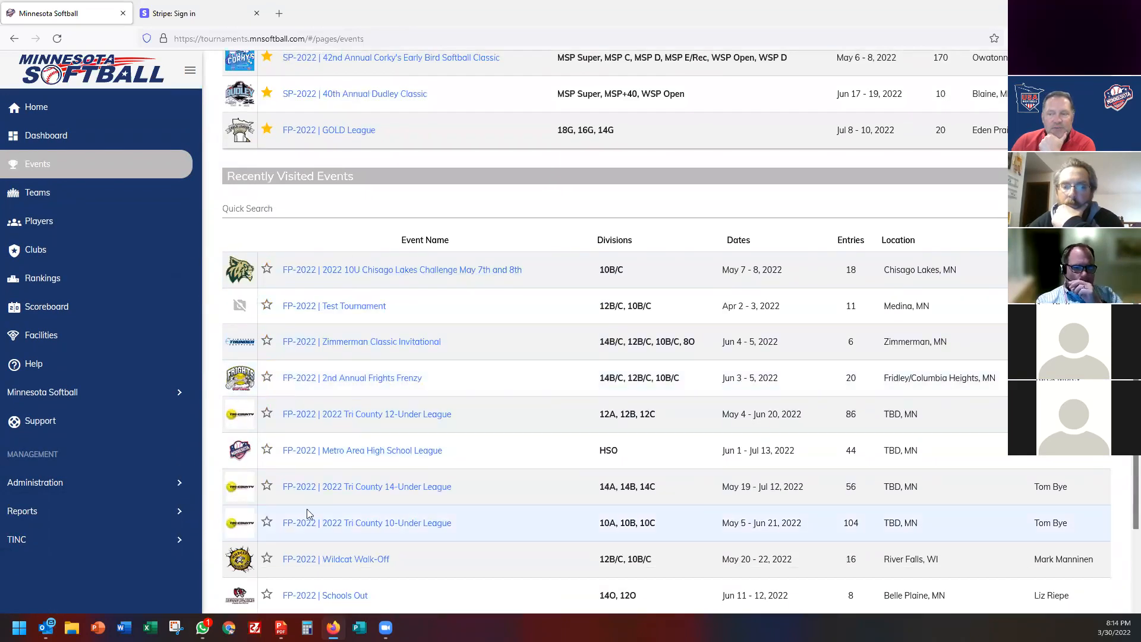
scroll(323, 419, "down", 1)
scroll(356, 309, "up", 8)
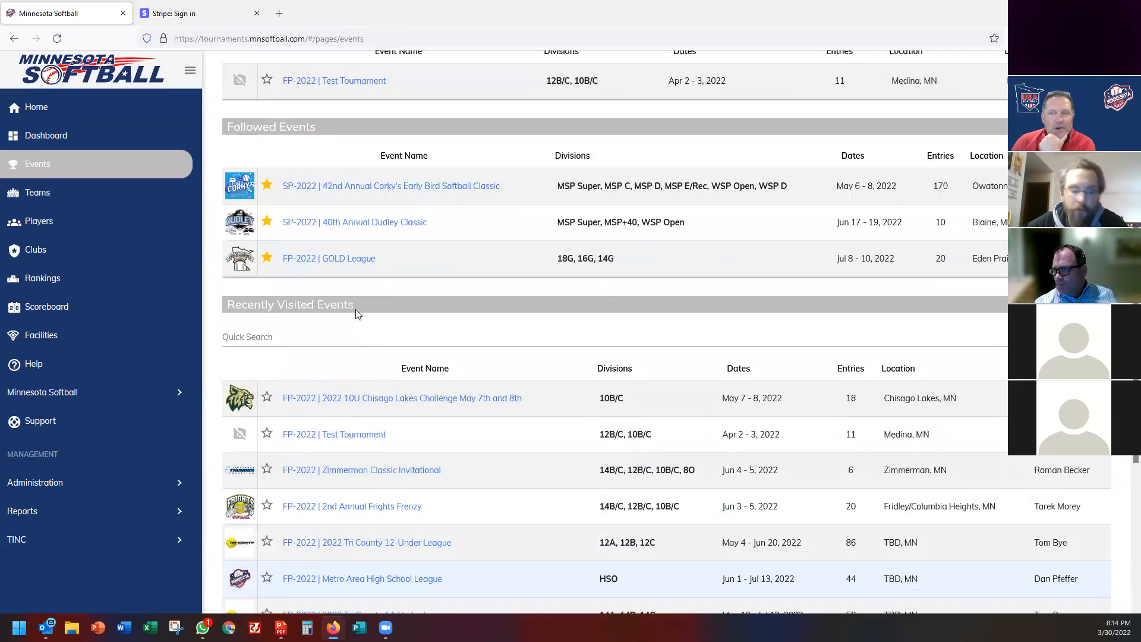
left_click(356, 338)
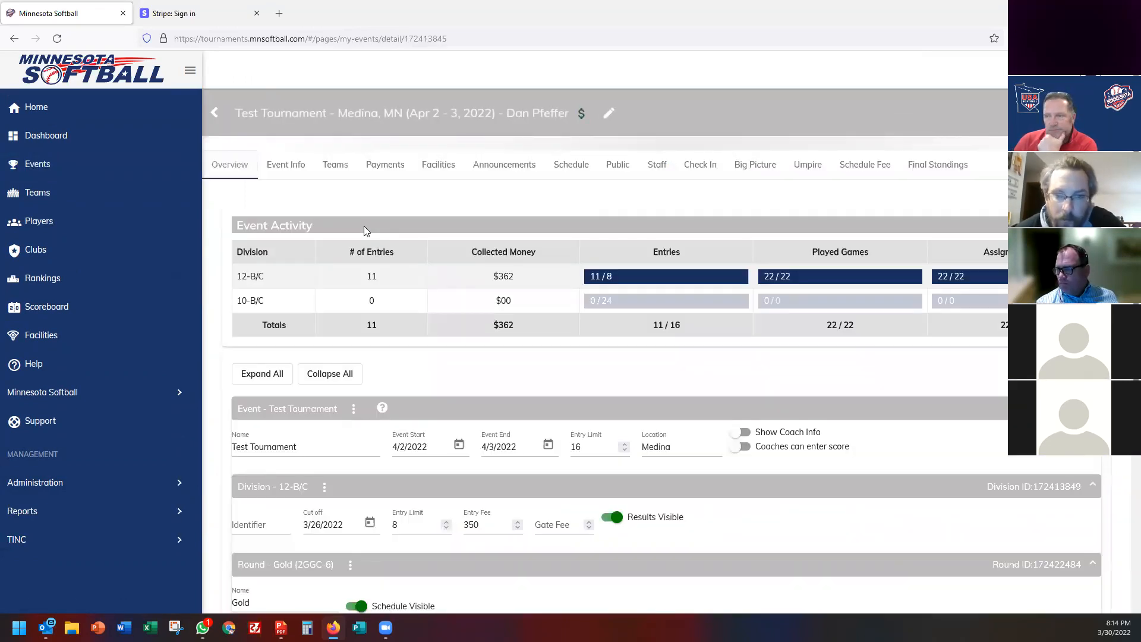
left_click(335, 165)
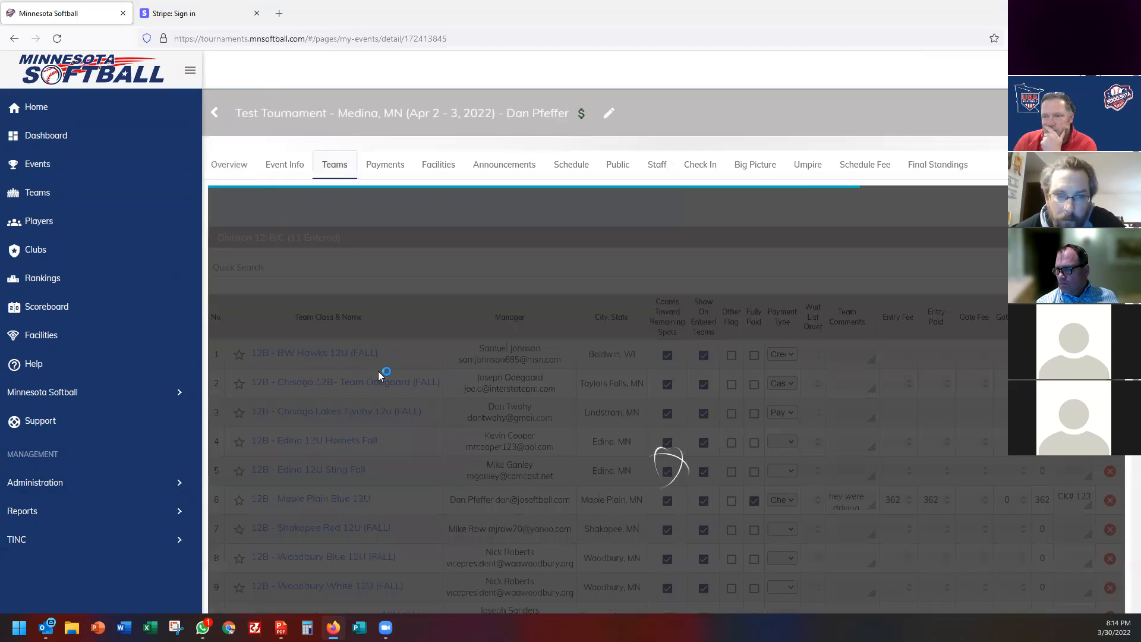
scroll(379, 375, "down", 2)
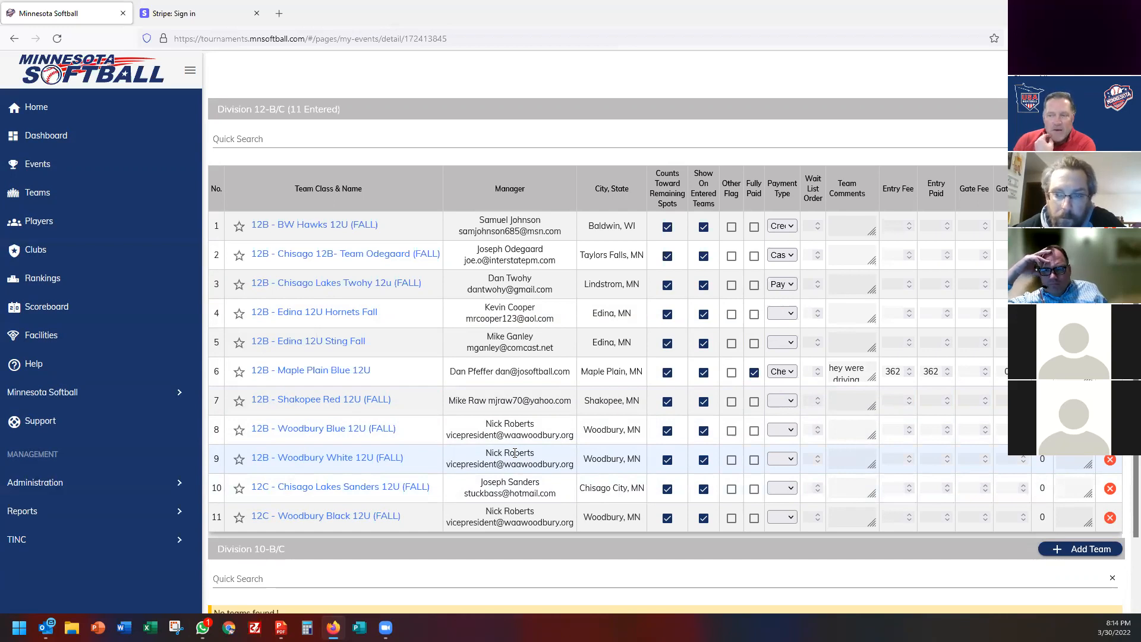
scroll(515, 453, "up", 3)
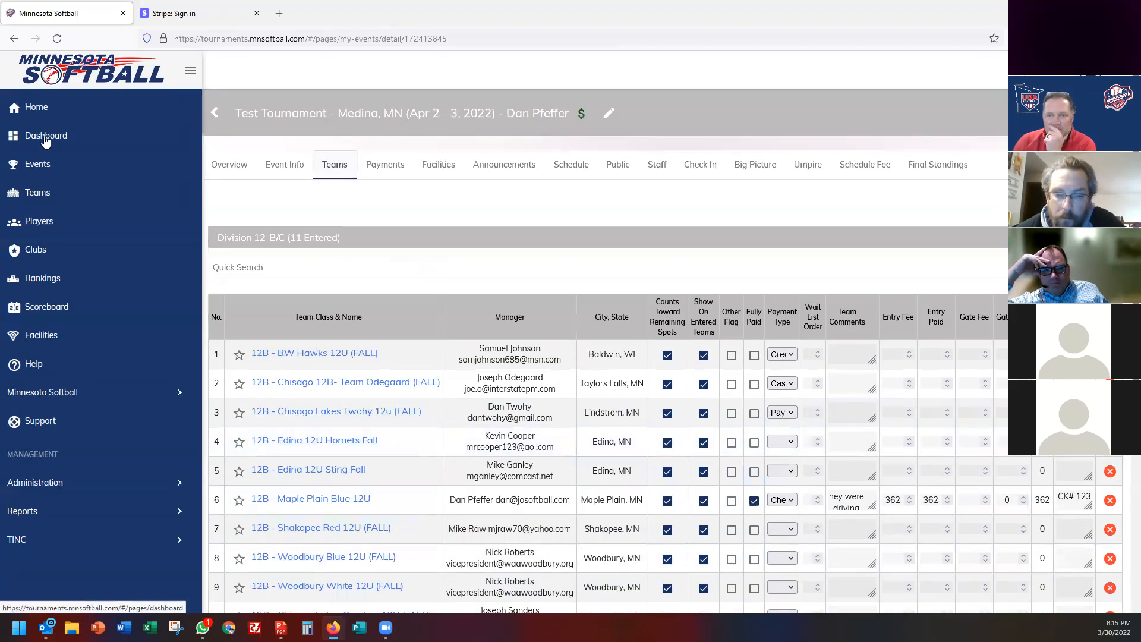
Open STMA Fastpitch Association from the Clubs list and select two teams' head coach names.
left_click(36, 250)
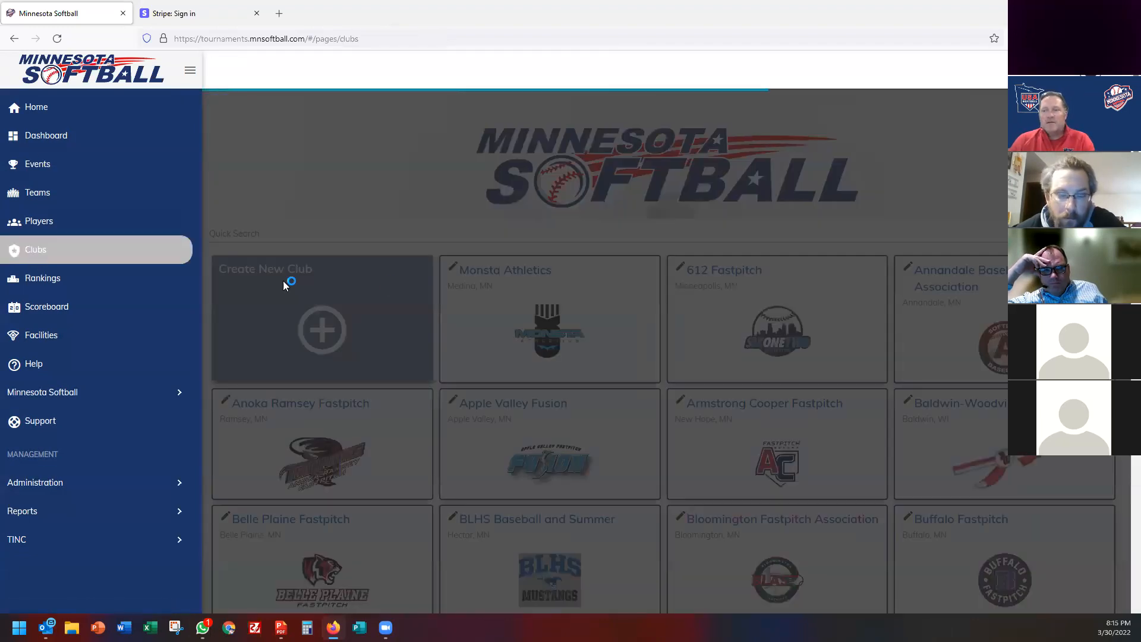
scroll(707, 357, "down", 10)
scroll(707, 358, "down", 15)
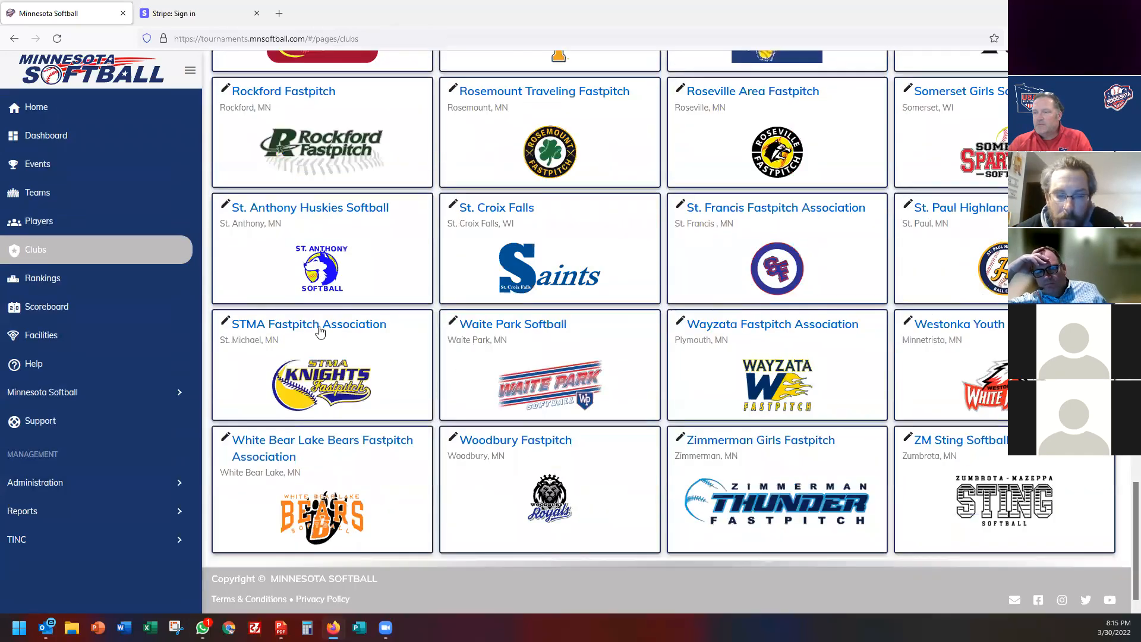
left_click(320, 325)
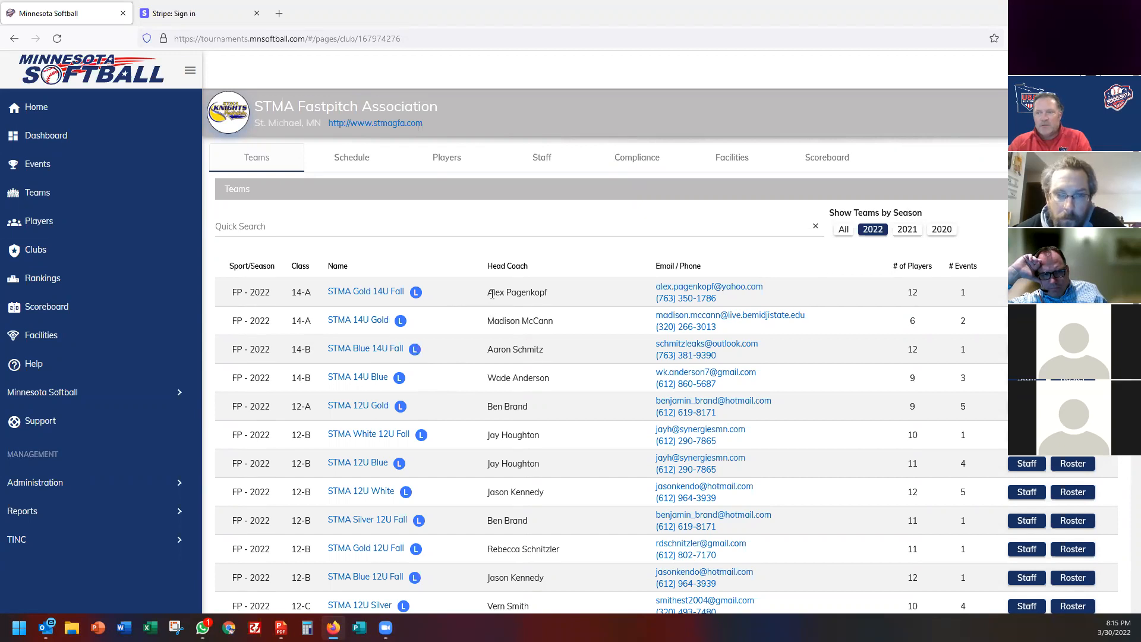
triple_click(492, 293)
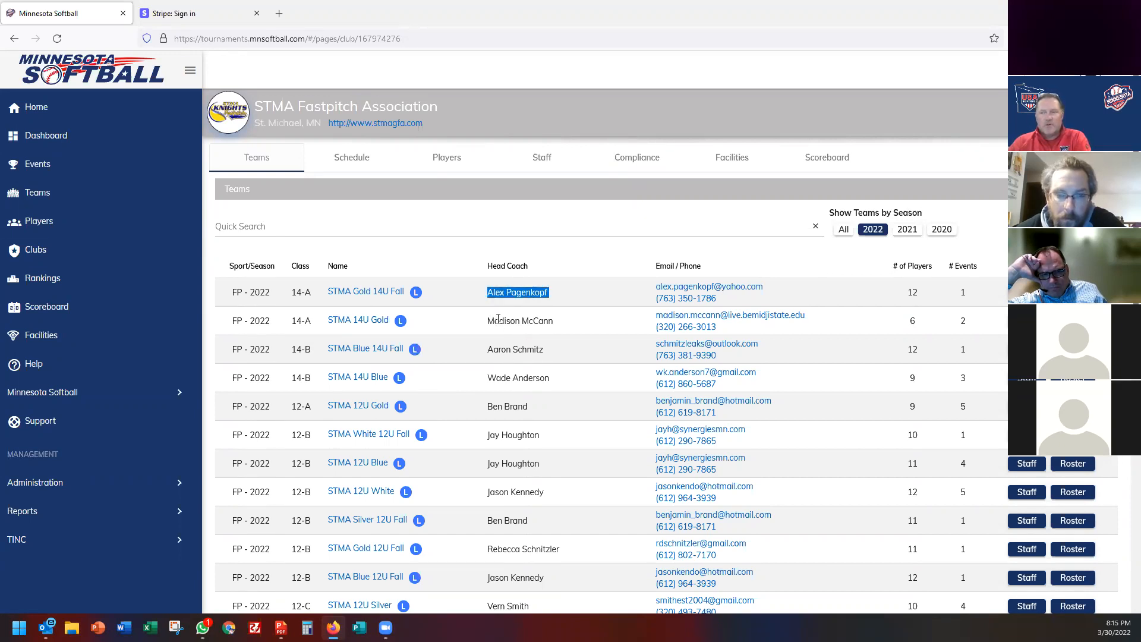
triple_click(498, 320)
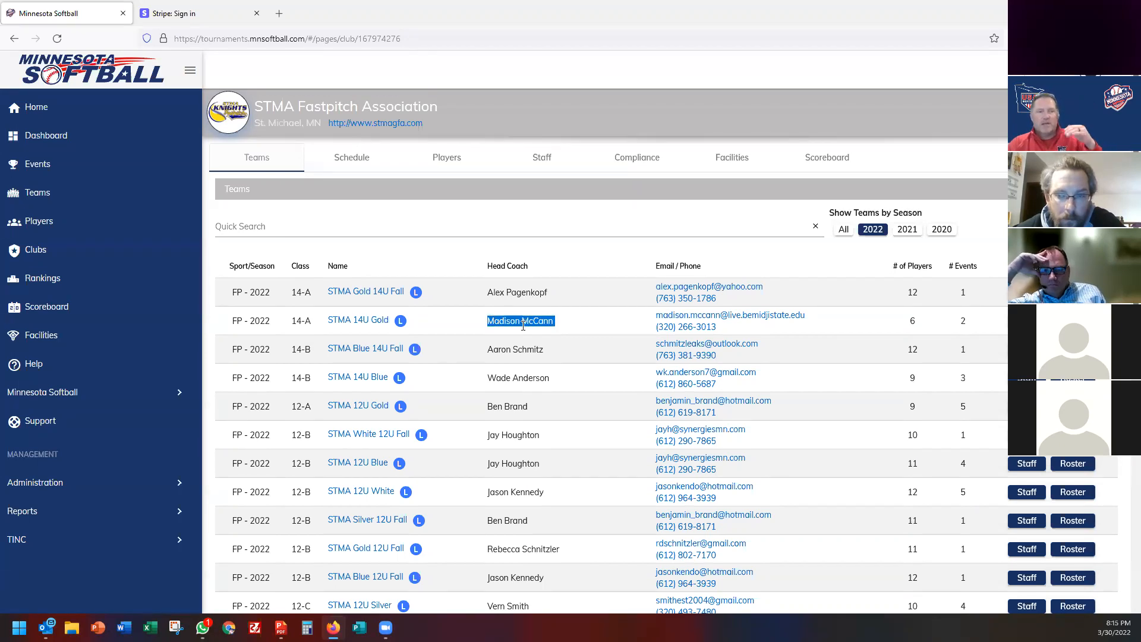
View and close the STMA Gold 14U Fall staff list, then return to Events.
scroll(523, 376, "down", 1)
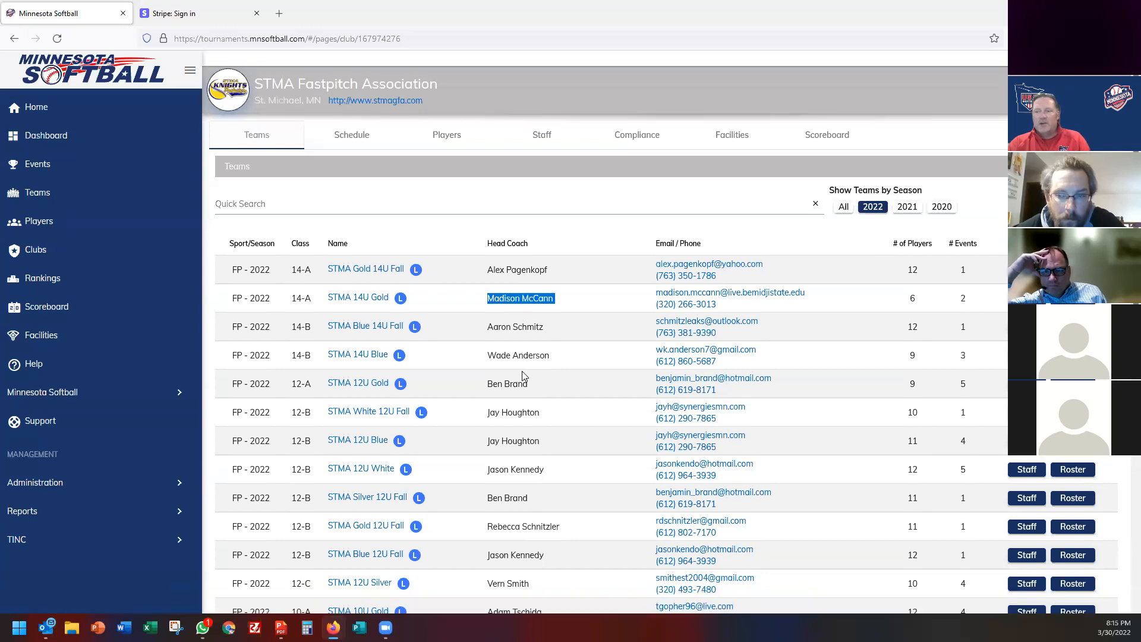
scroll(534, 464, "down", 3)
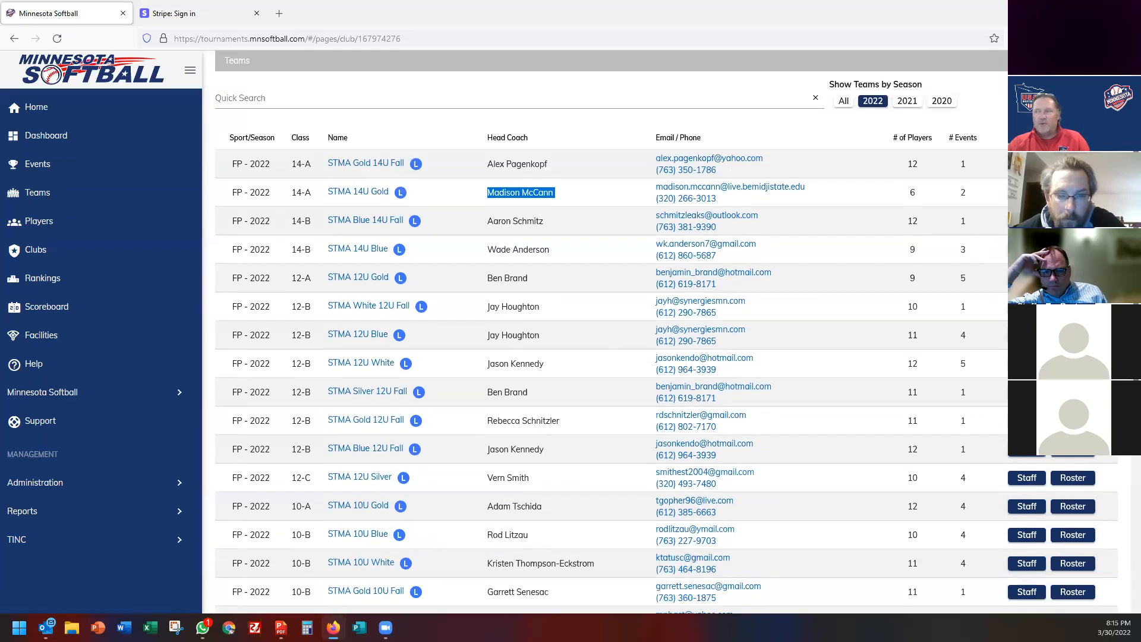
left_click(1027, 164)
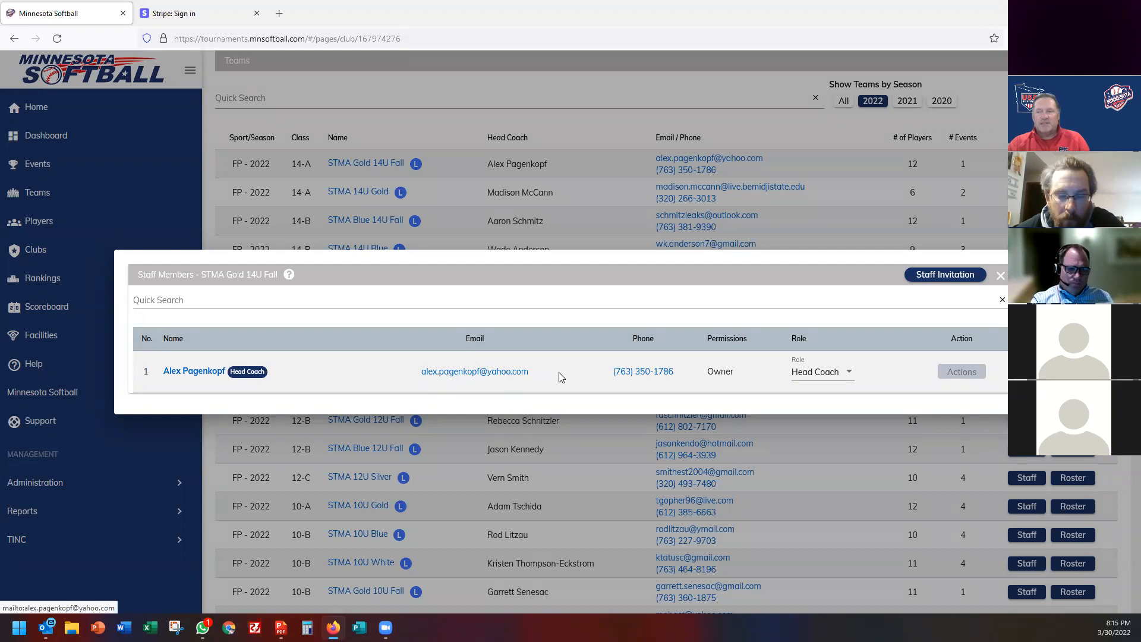
left_click(1000, 276)
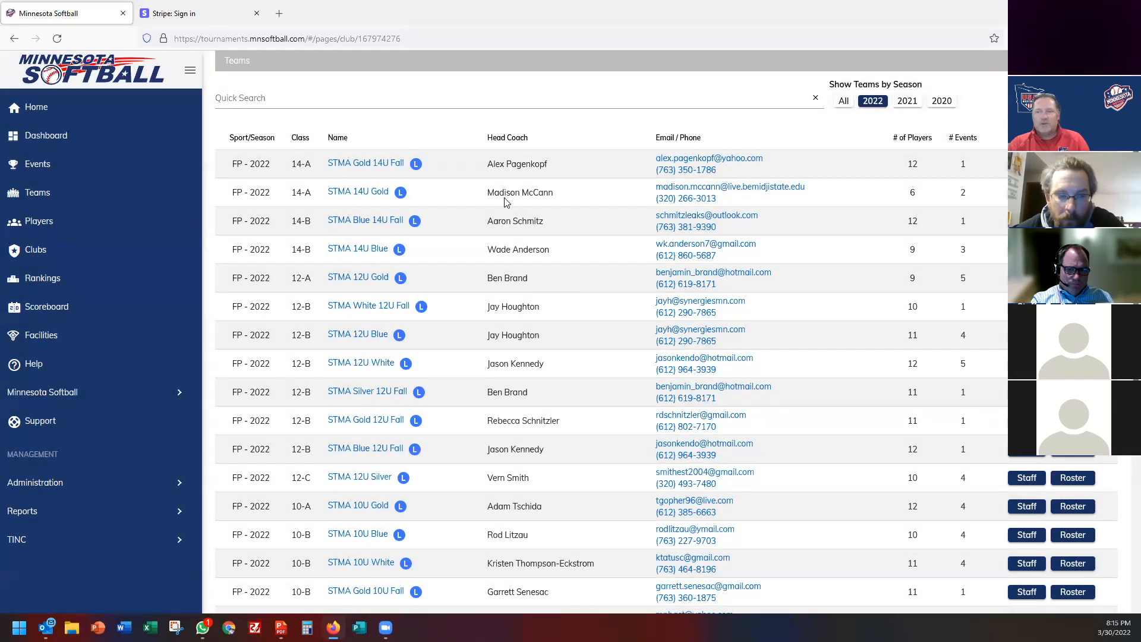
left_click(37, 165)
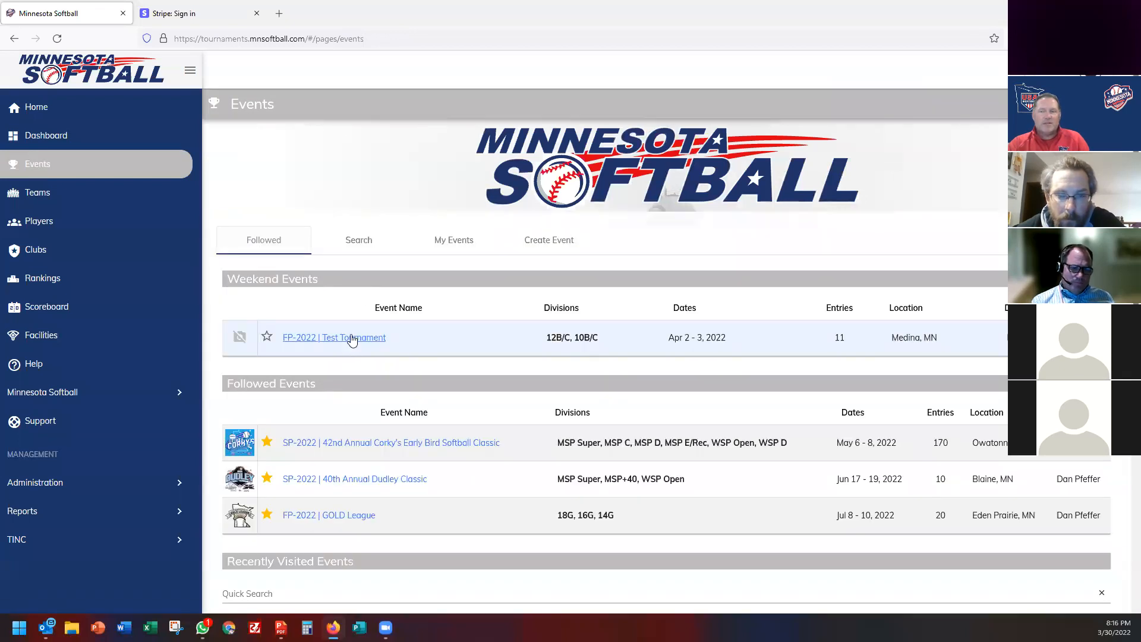
Open the Test Tournament and review its entered teams.
left_click(352, 338)
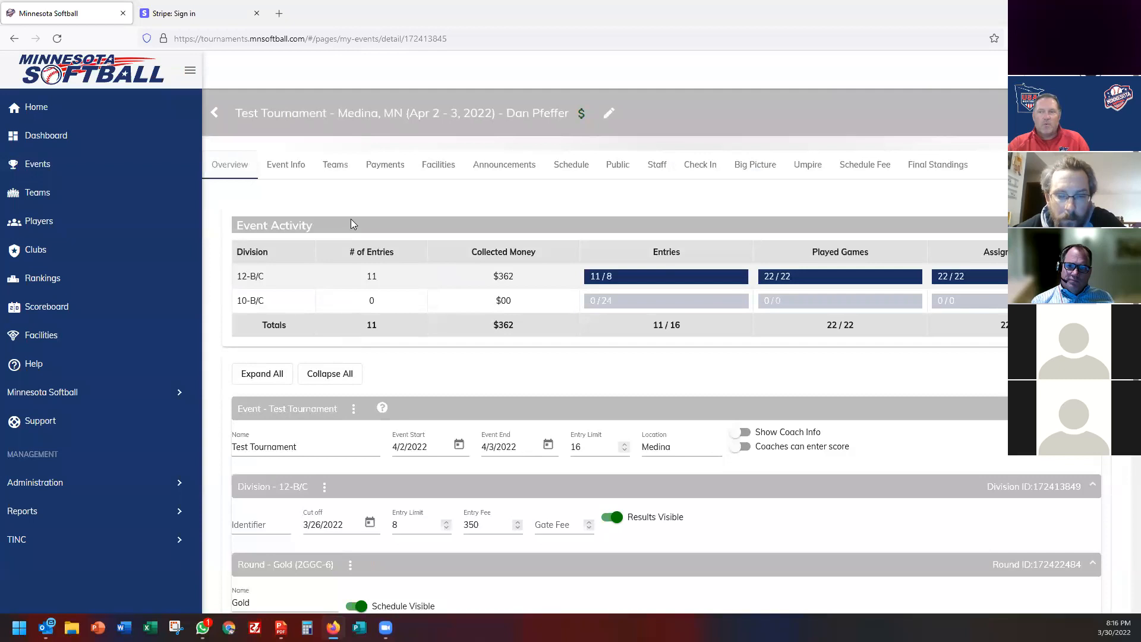
left_click(334, 167)
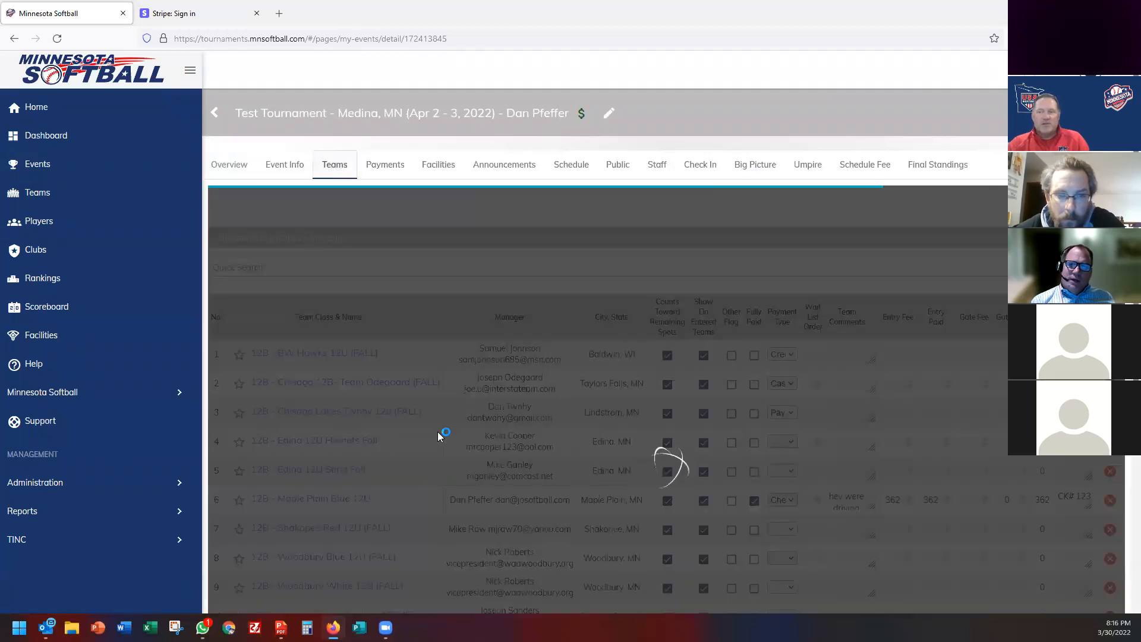
scroll(515, 449, "down", 3)
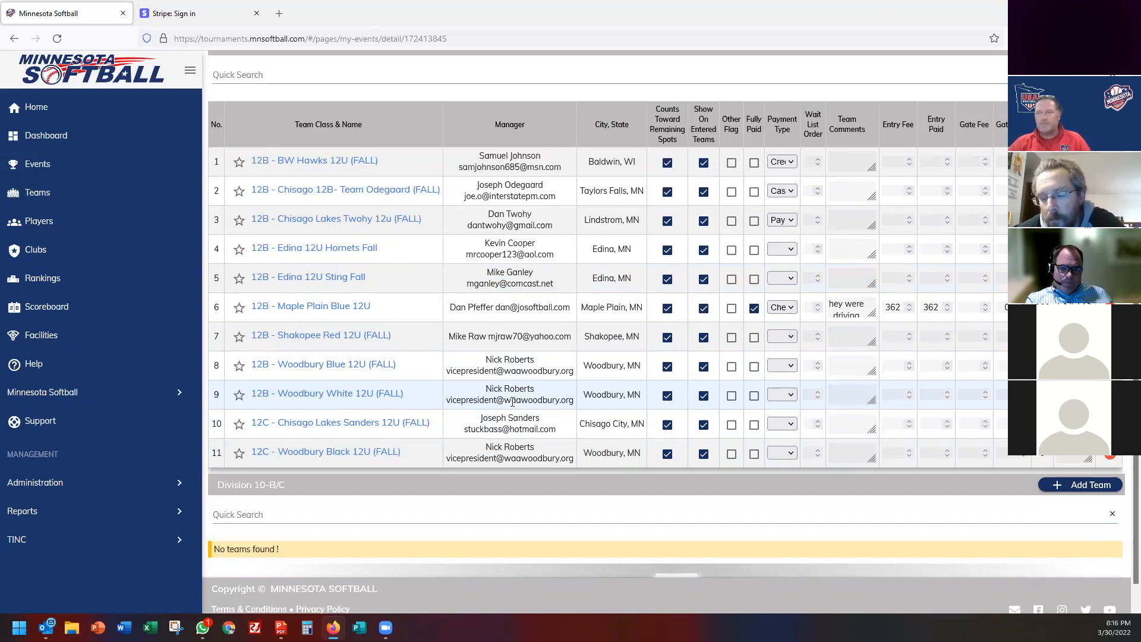
scroll(534, 392, "up", 3)
Review the tournament's team check-in compliance, then go back to the Teams list.
left_click(700, 166)
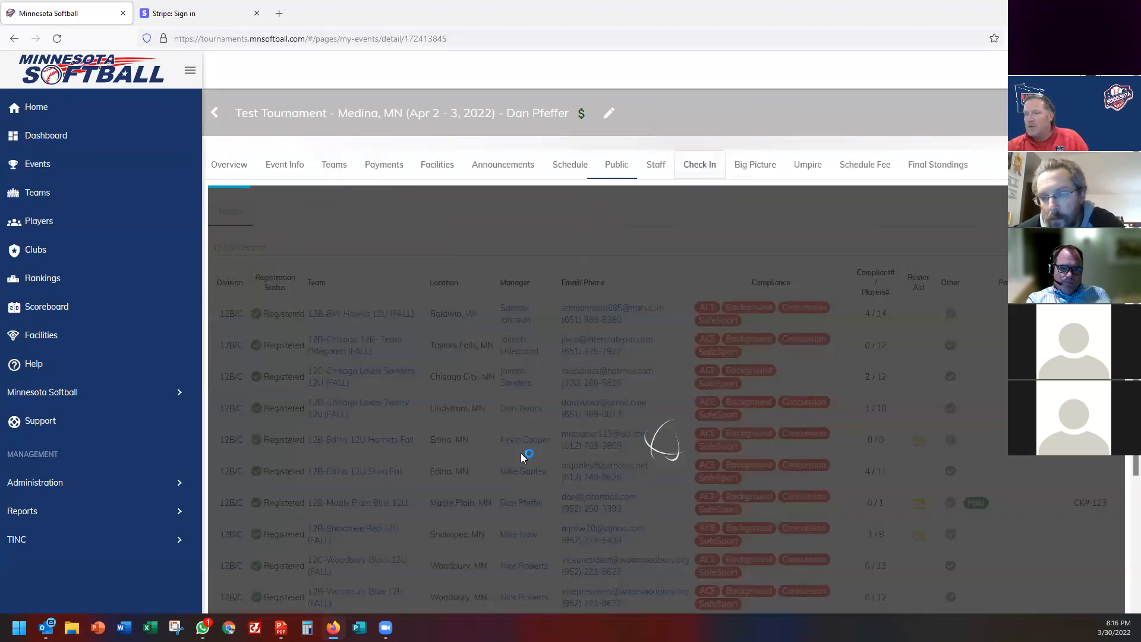
scroll(470, 430, "down", 3)
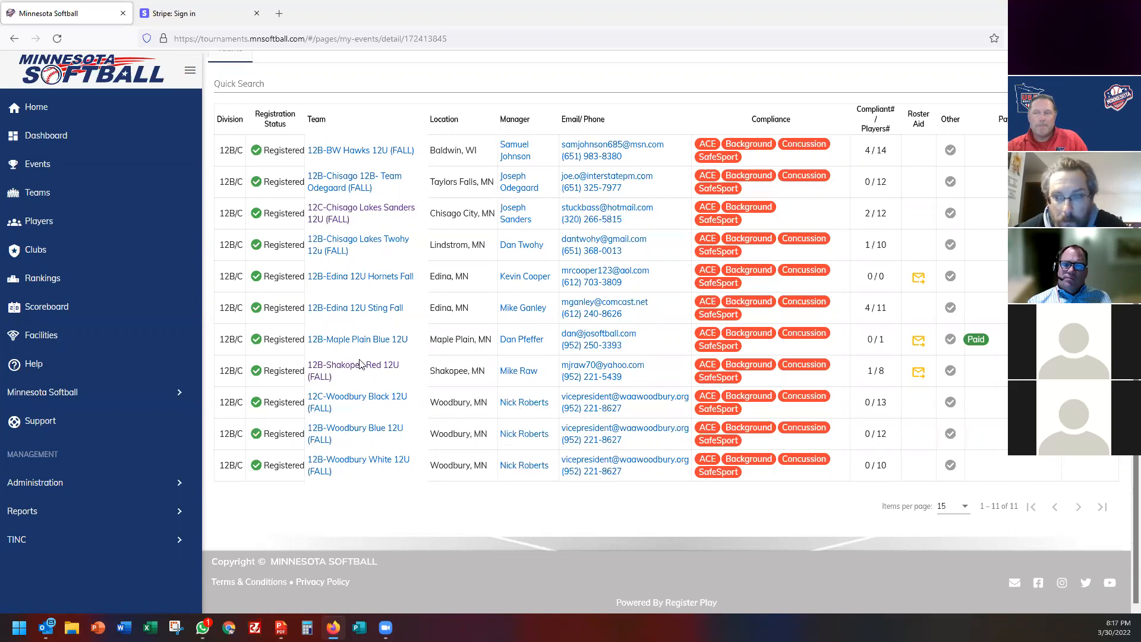
scroll(360, 364, "up", 3)
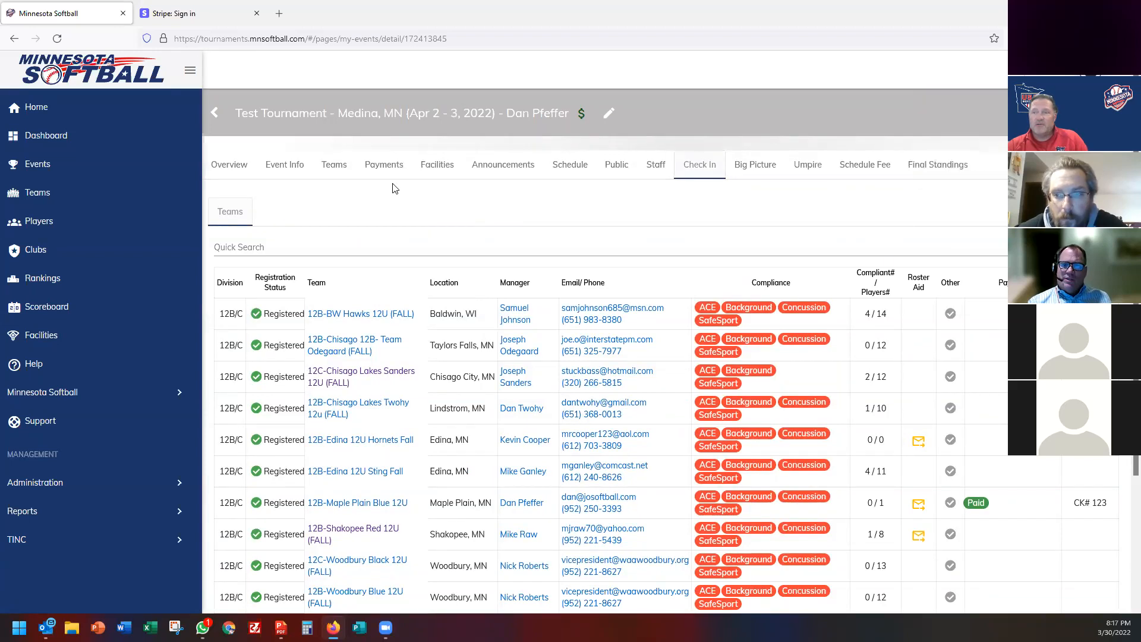
left_click(334, 168)
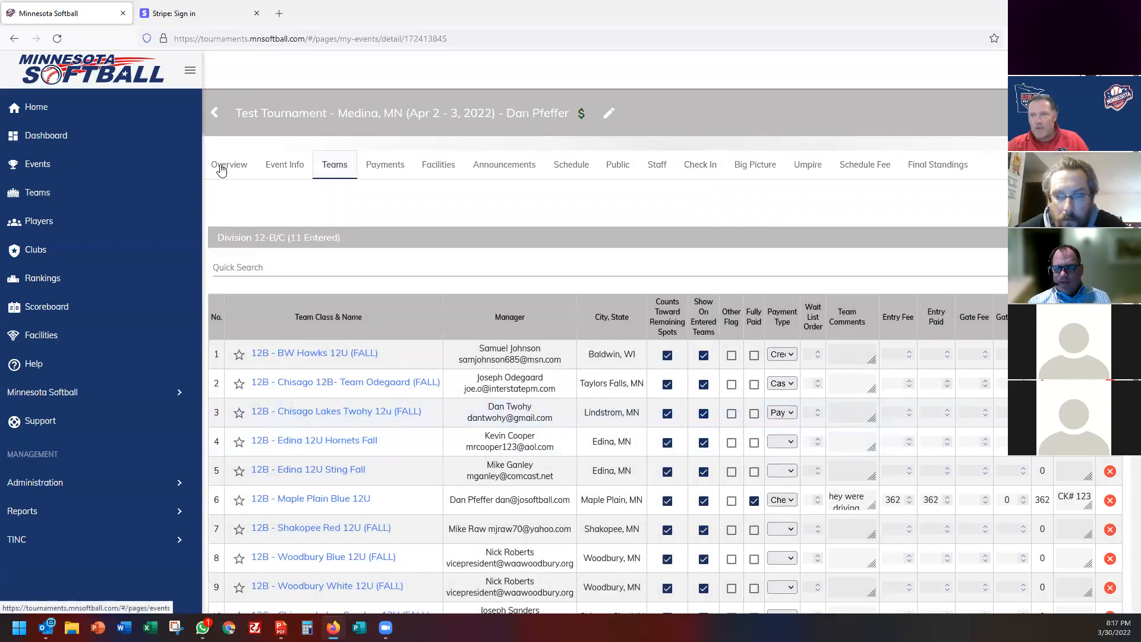
Quick-search clubs for 'ed' and open Edina Girls Fastpitch Association.
left_click(30, 247)
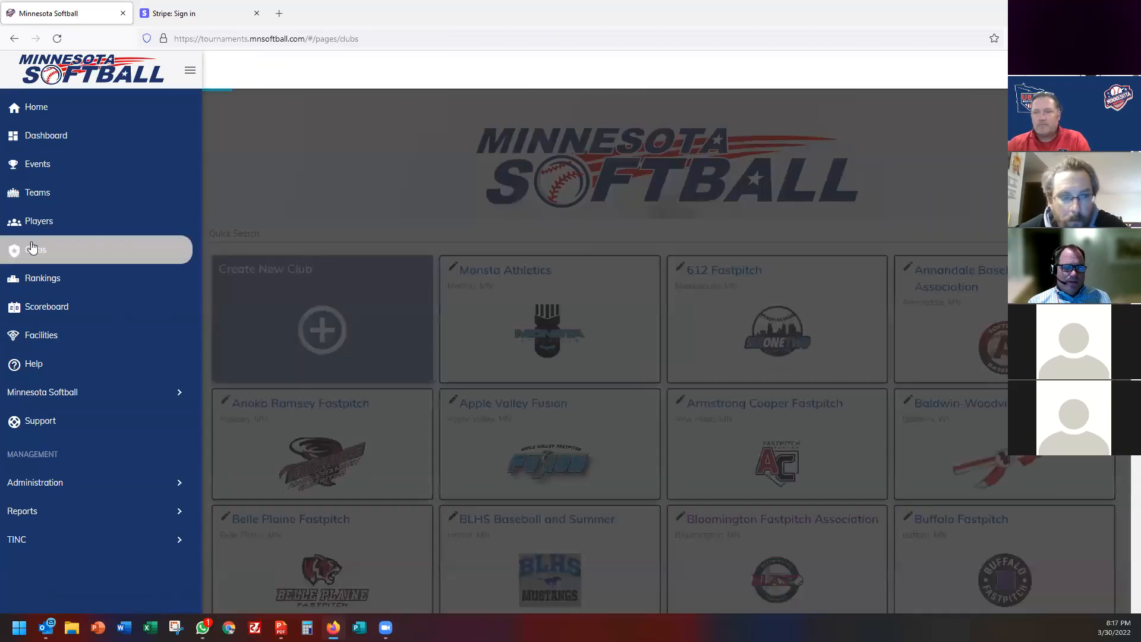
scroll(319, 141, "down", 5)
scroll(319, 141, "up", 5)
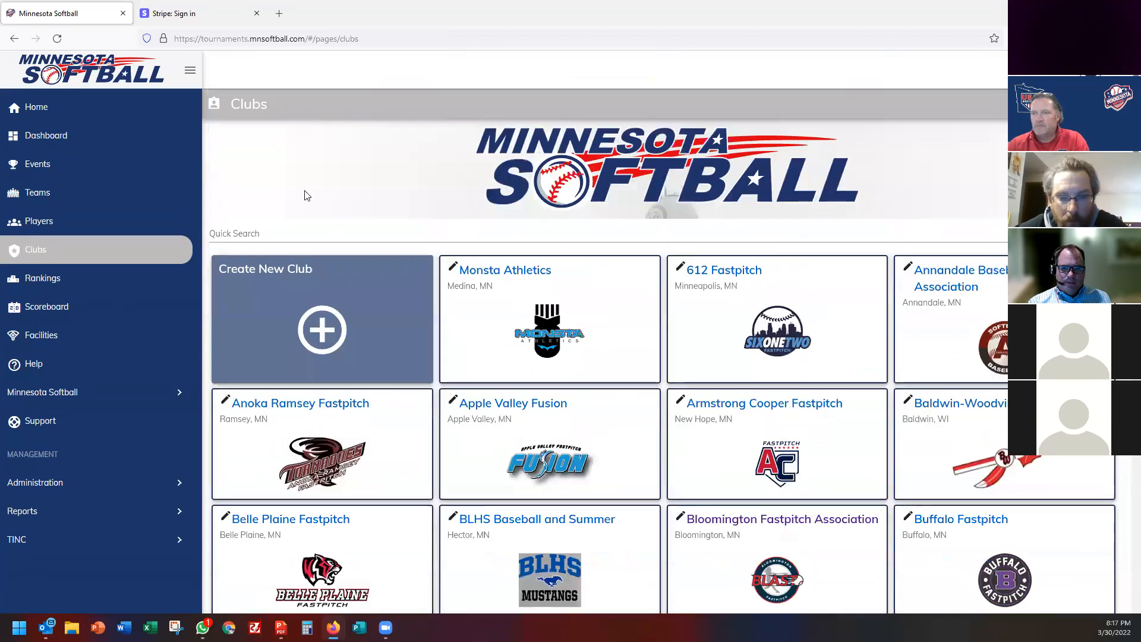
left_click(272, 232)
type("ed")
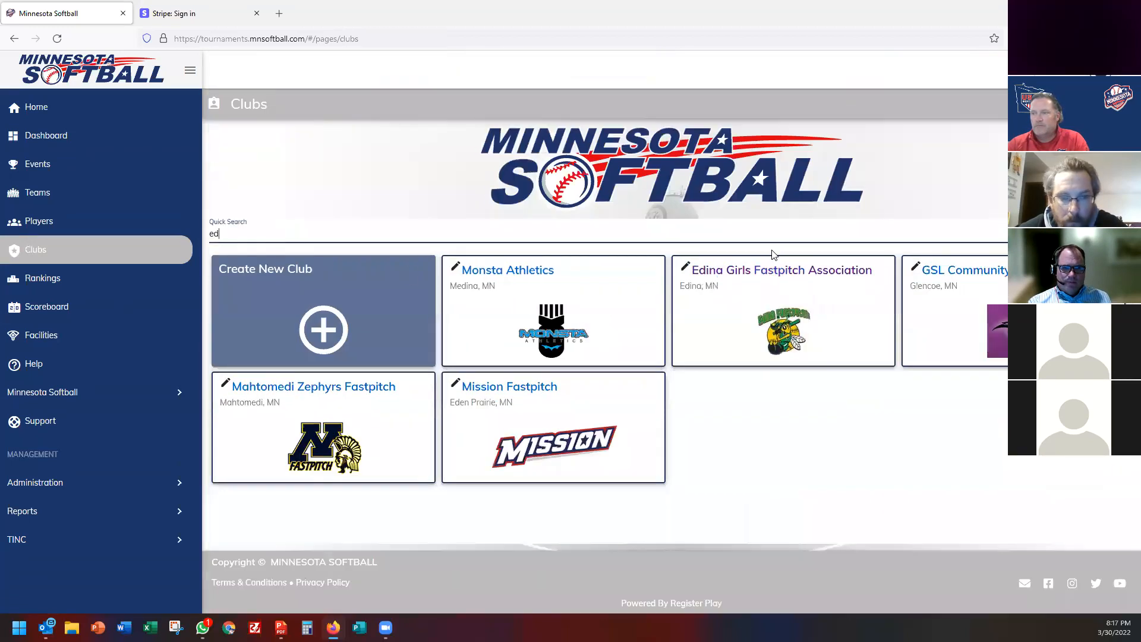
left_click(774, 272)
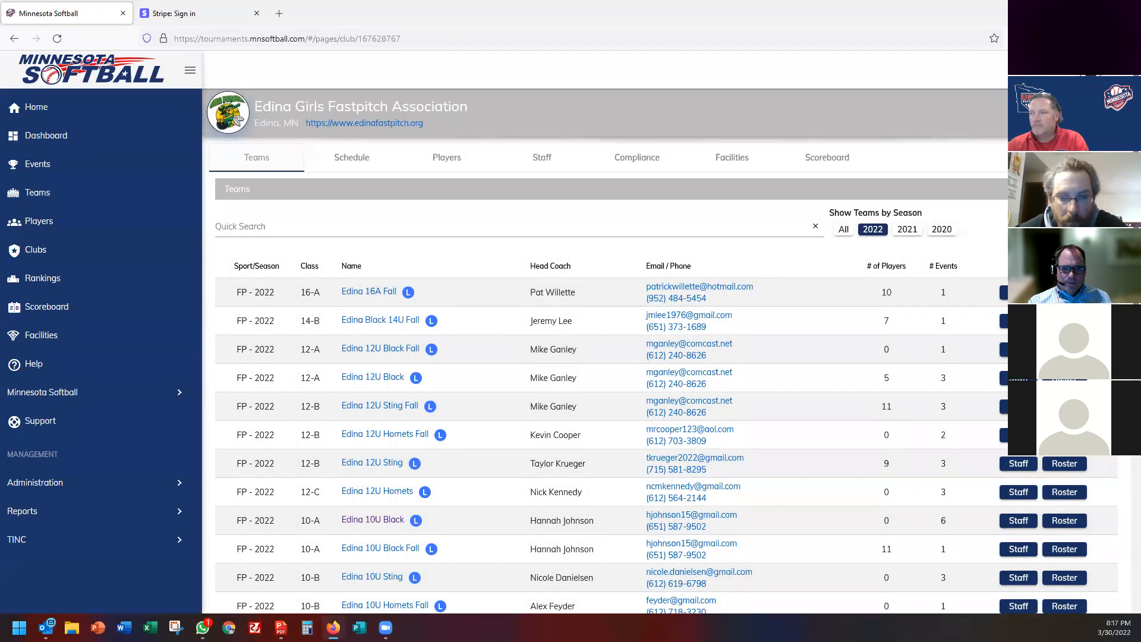
Check Edina 16A Fall and 12U Black team staff, then show the club's Staff list.
left_click(1003, 295)
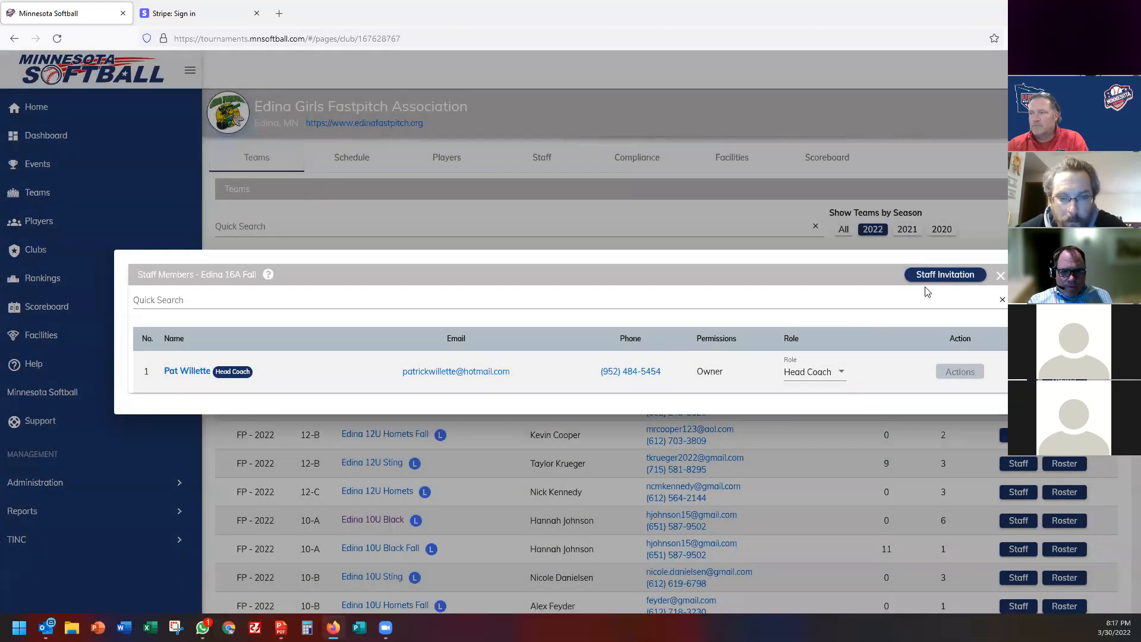
left_click(1001, 275)
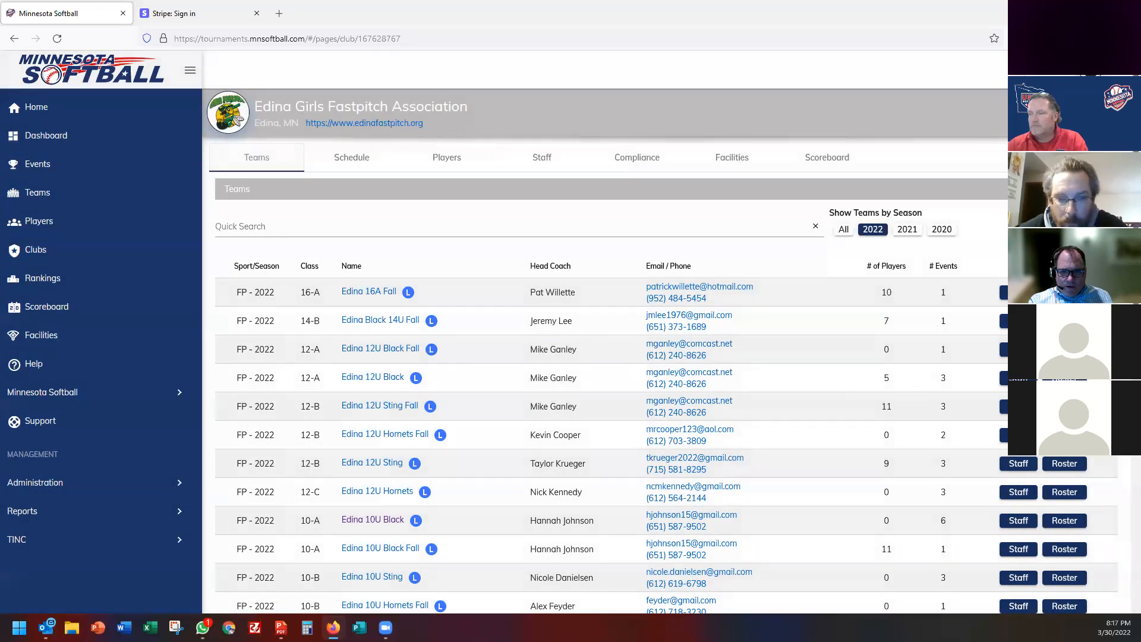
left_click(1004, 378)
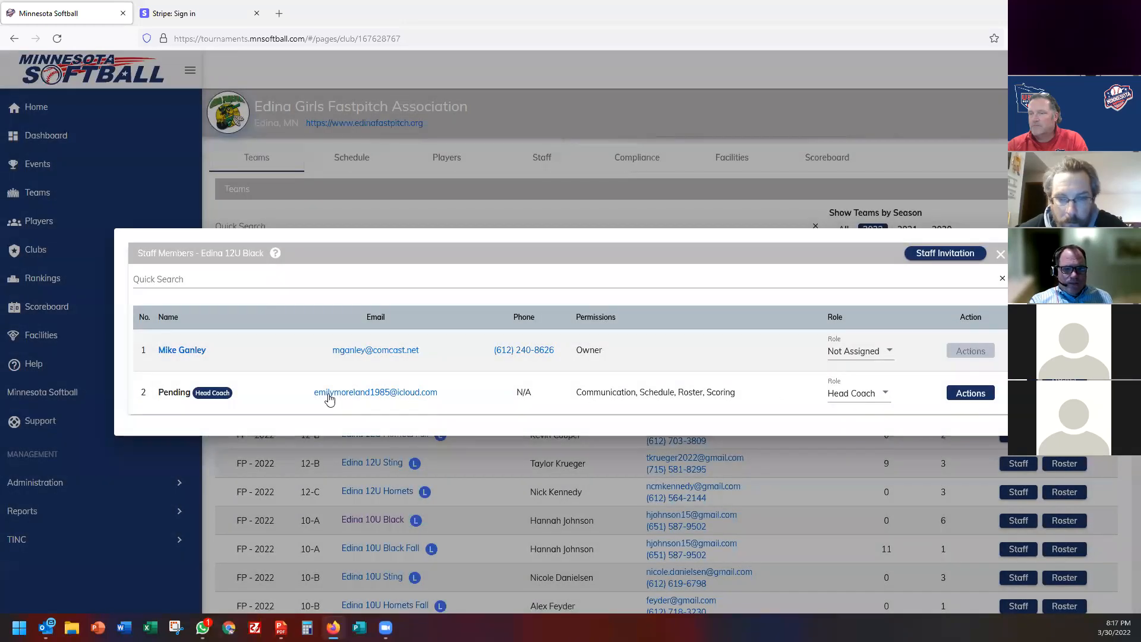
left_click(866, 355)
left_click(862, 354)
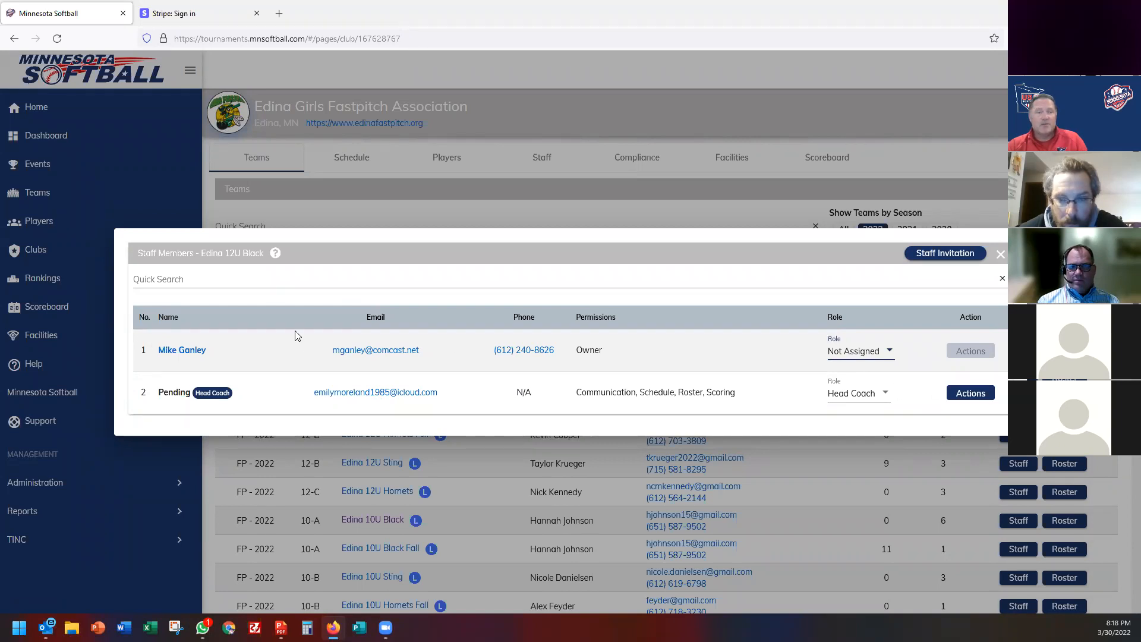
left_click(1001, 258)
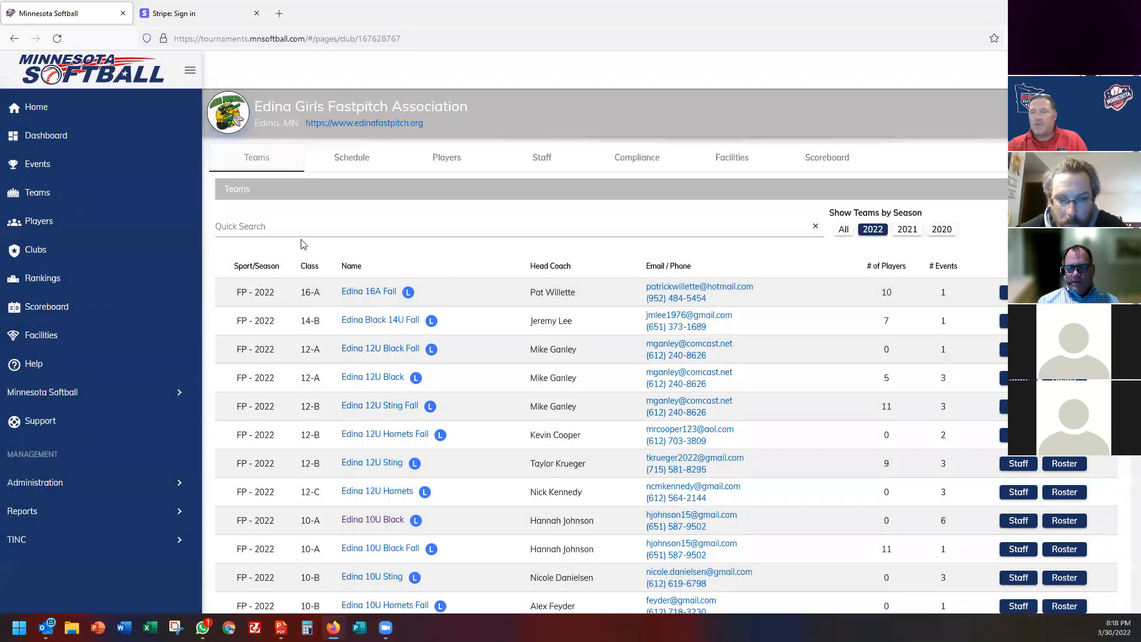
left_click(548, 164)
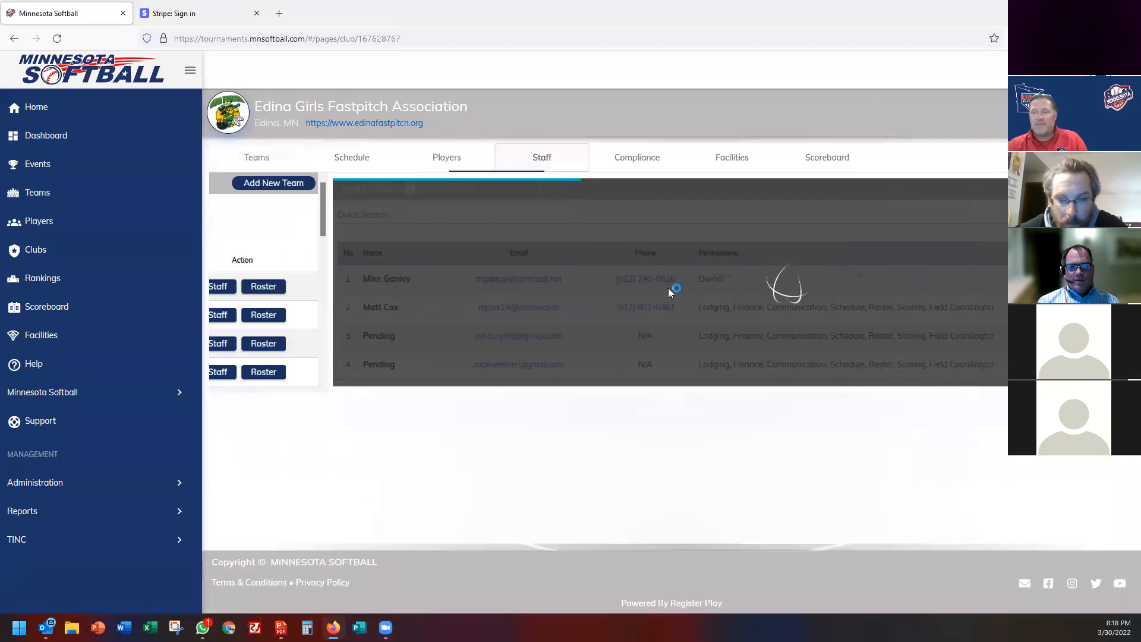
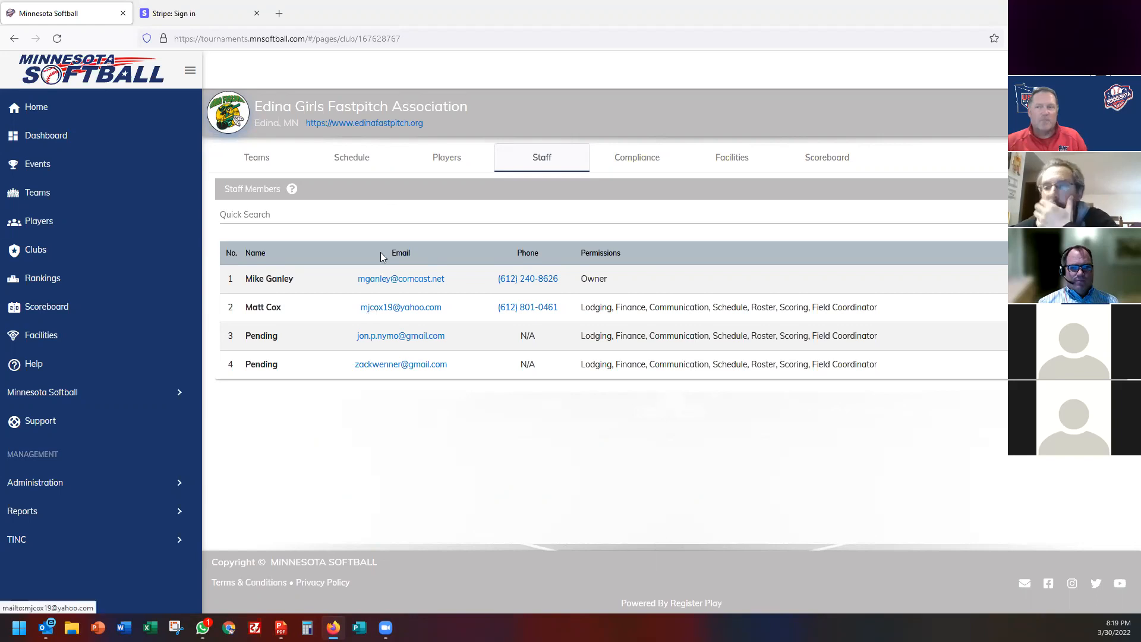
Open FP-2022 | Test Tournament and scroll its 11 teams entered in Division 12-B/C.
left_click(46, 165)
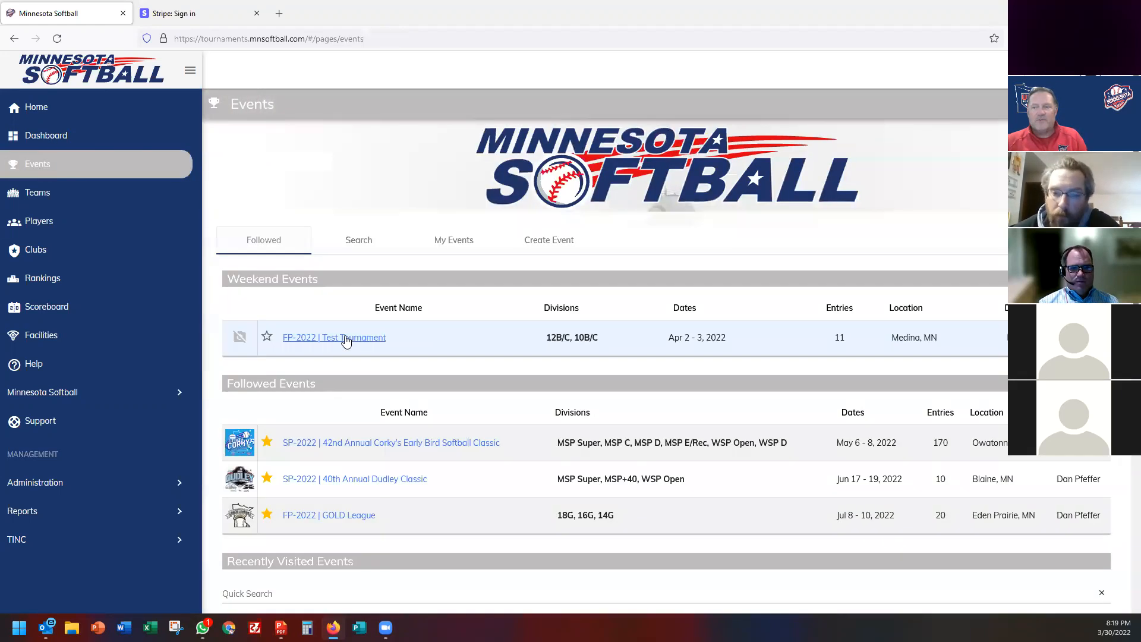
left_click(346, 338)
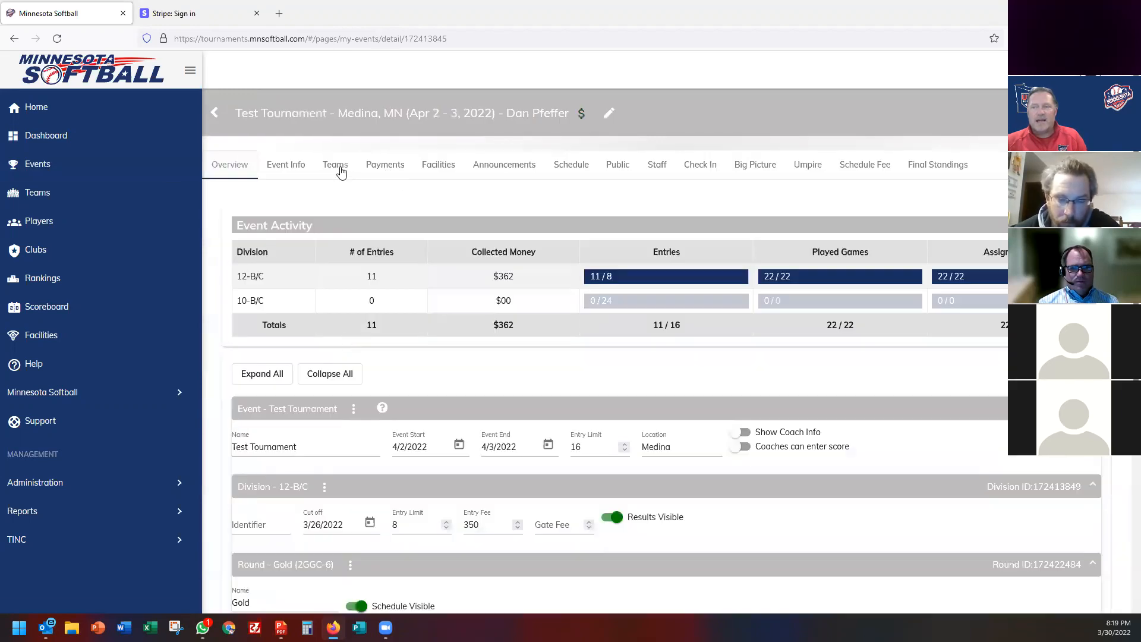
left_click(336, 166)
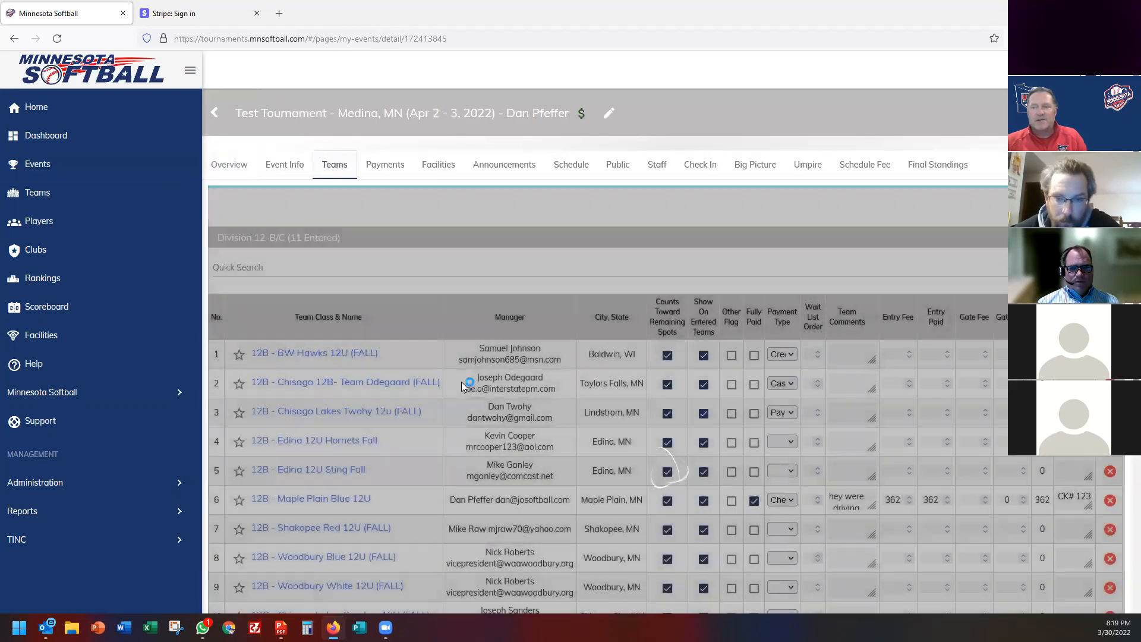
scroll(463, 397, "down", 3)
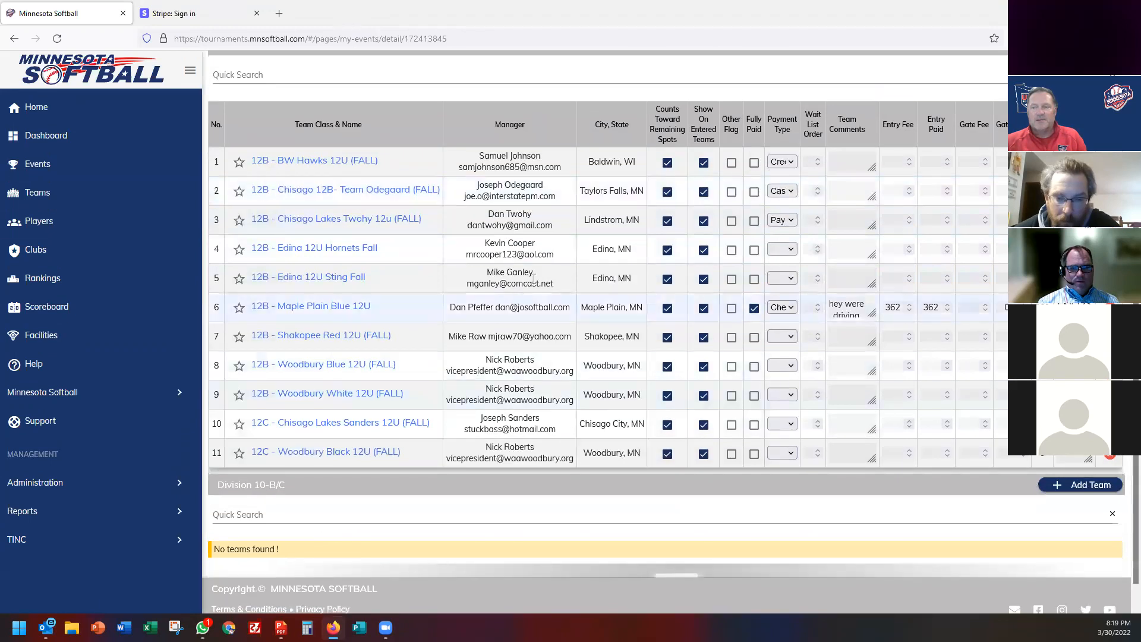
left_click_drag(483, 277, 552, 283)
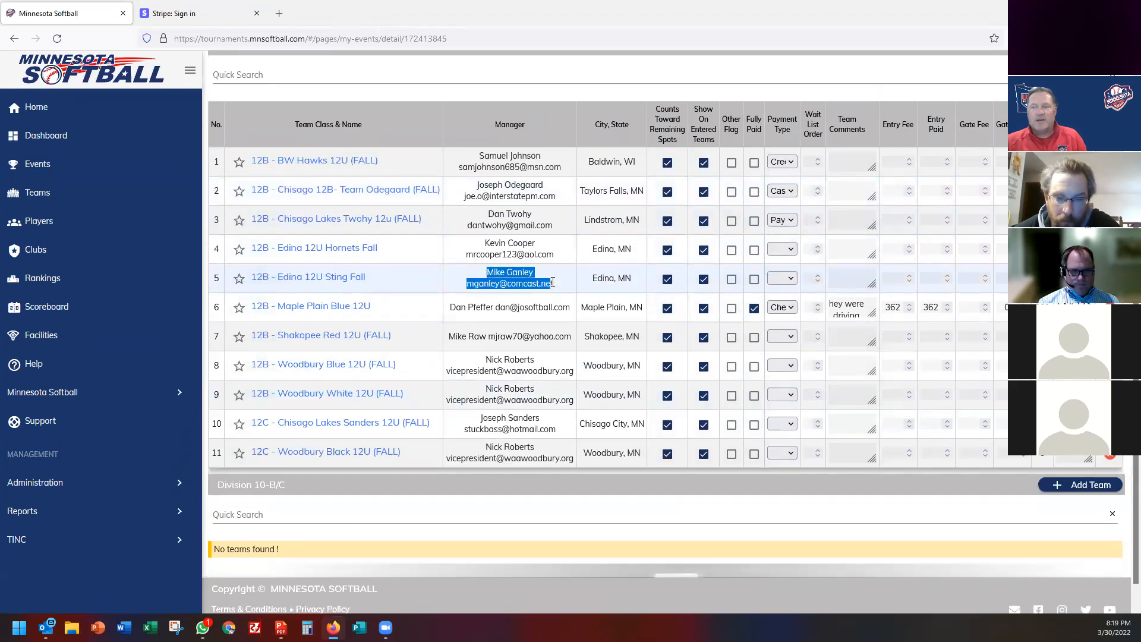
left_click(491, 284)
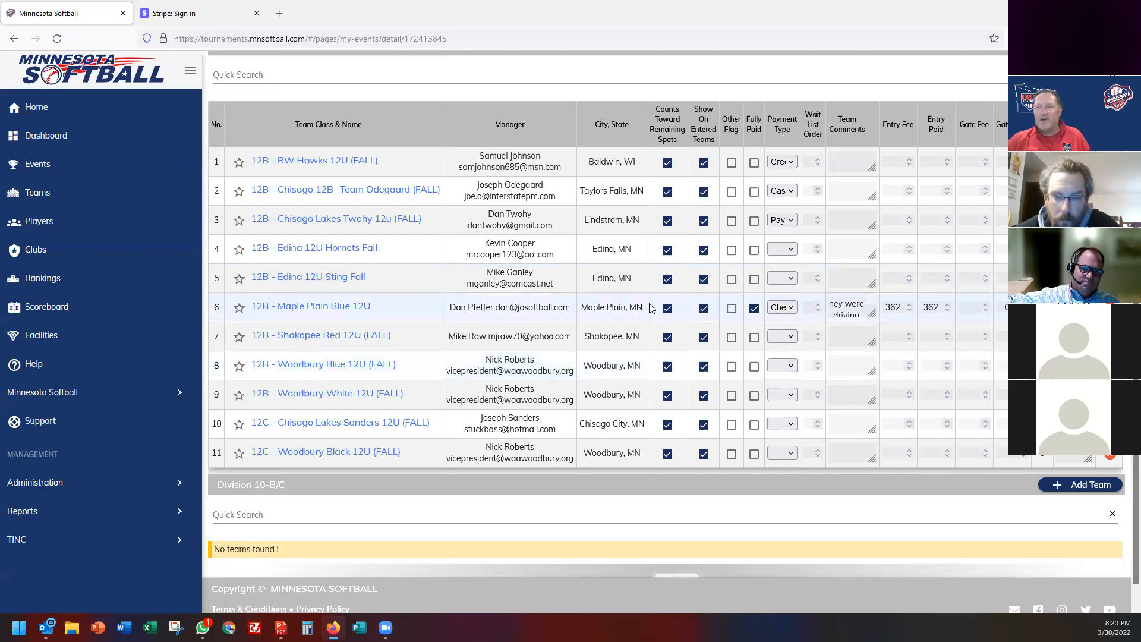
scroll(321, 184, "up", 3)
Switch on Show Coach Info in the Test Tournament's Overview settings.
left_click(299, 166)
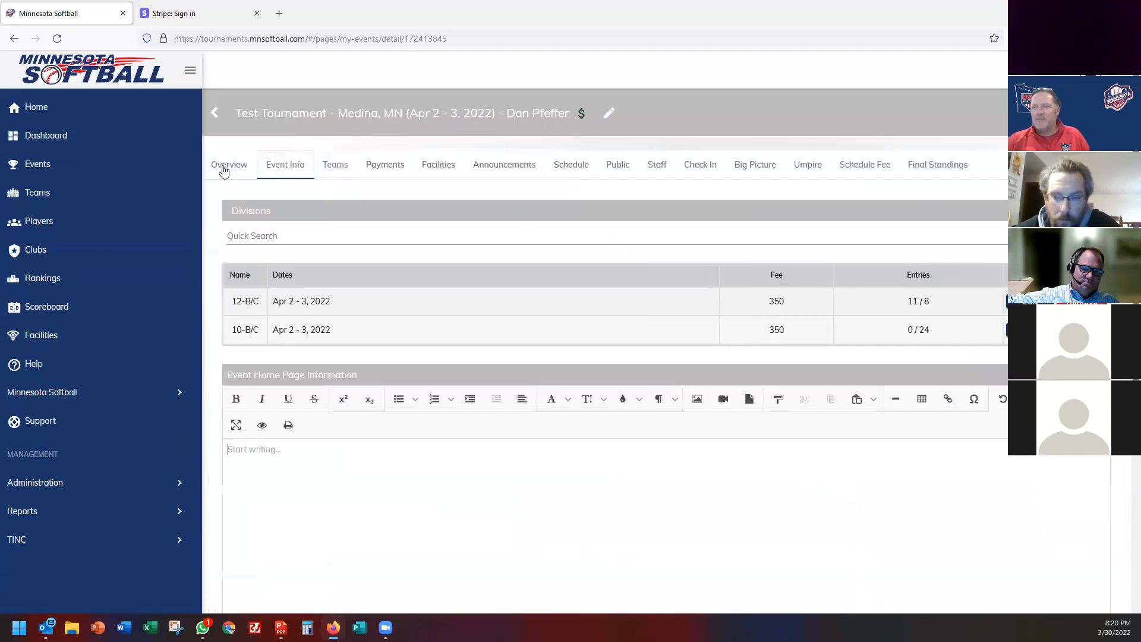
left_click(224, 166)
scroll(648, 394, "down", 3)
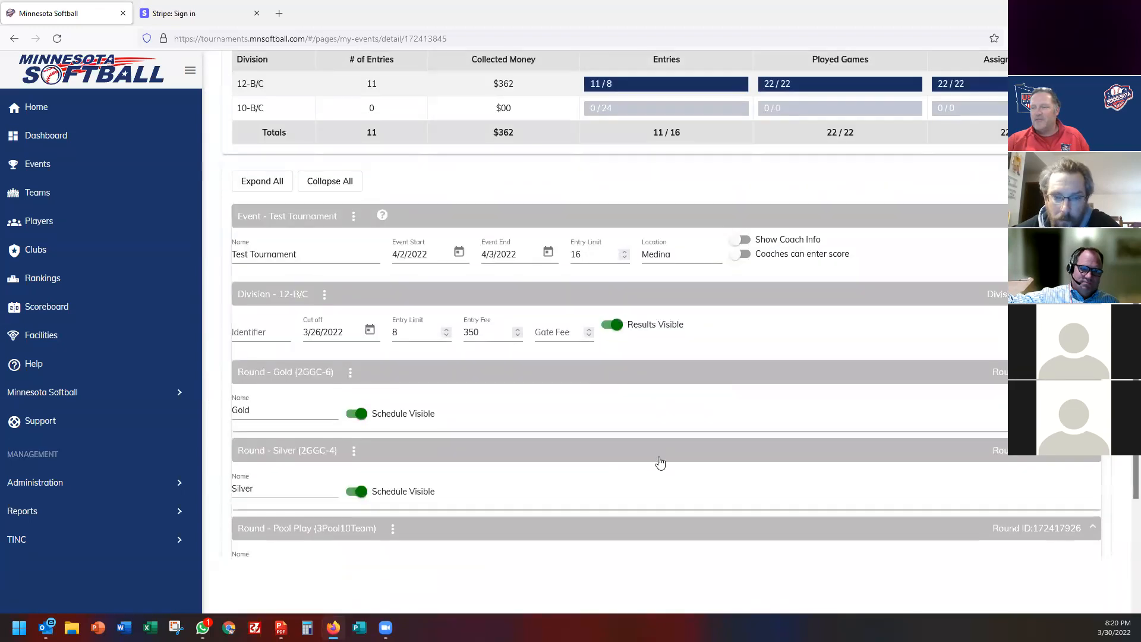
left_click(740, 240)
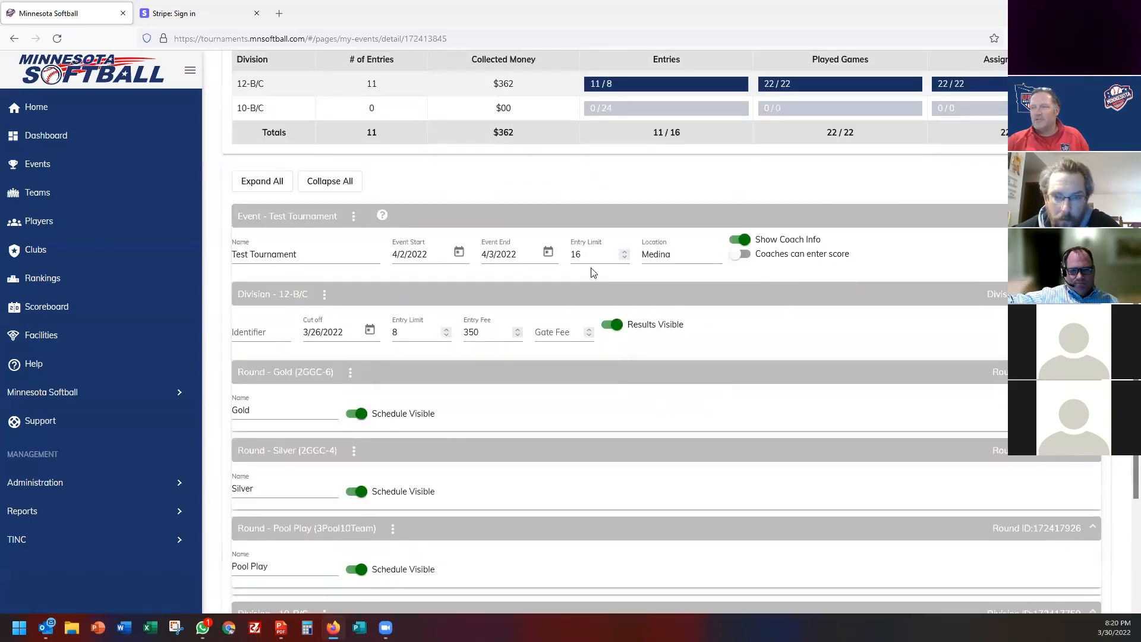
scroll(593, 267, "up", 3)
Review the schedule's bracket conflict and the 12-B/C round schedule, then view the public standings.
left_click(577, 170)
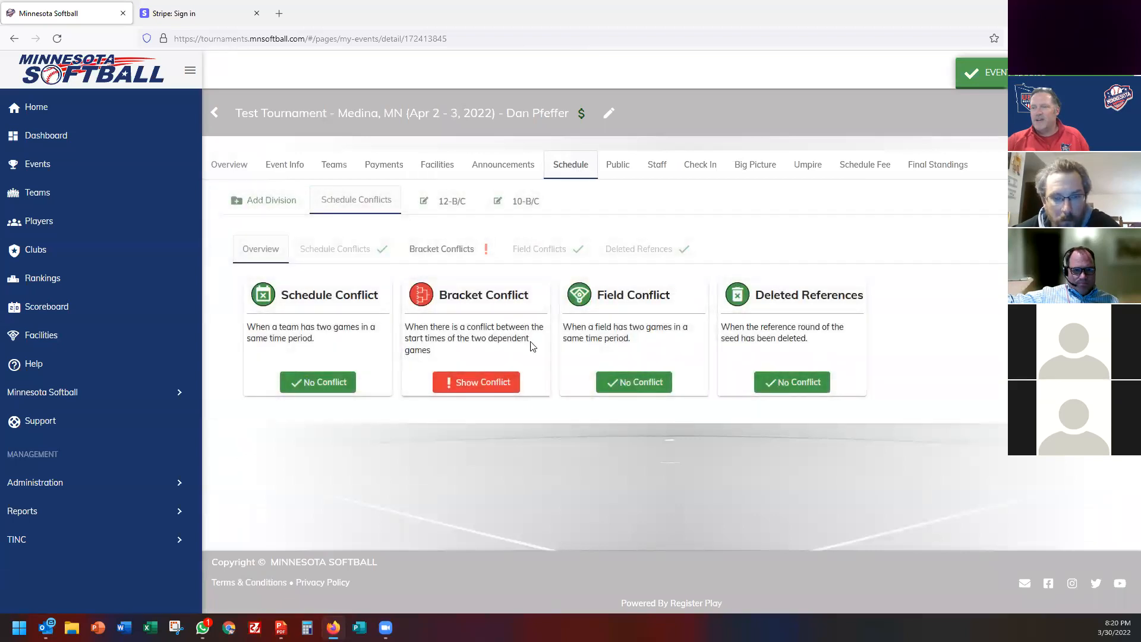
left_click(474, 384)
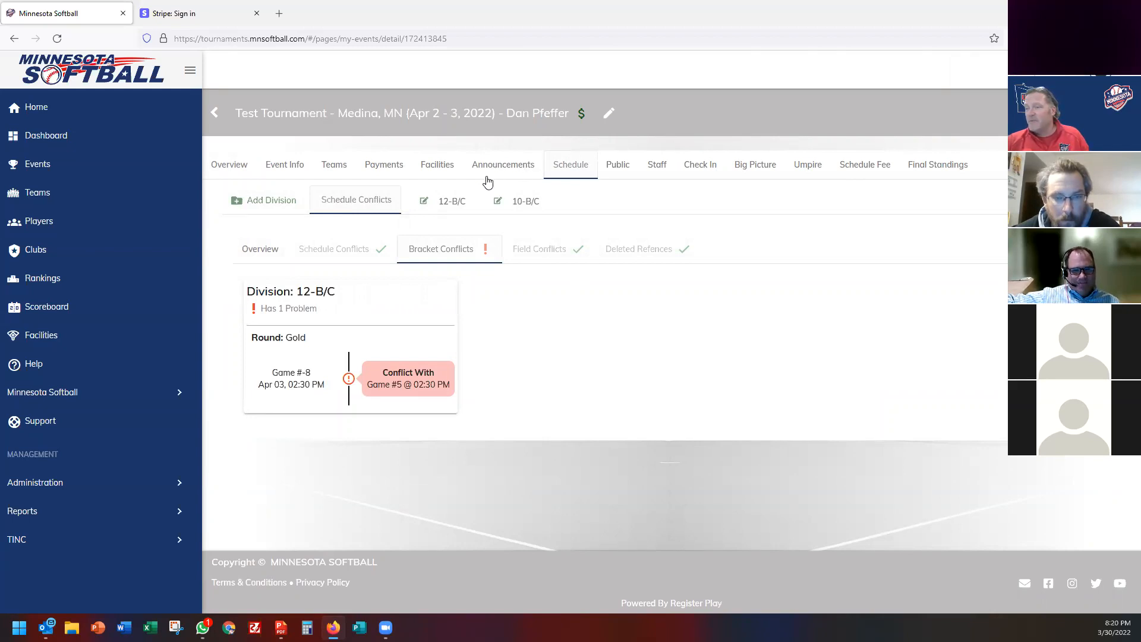
left_click(450, 202)
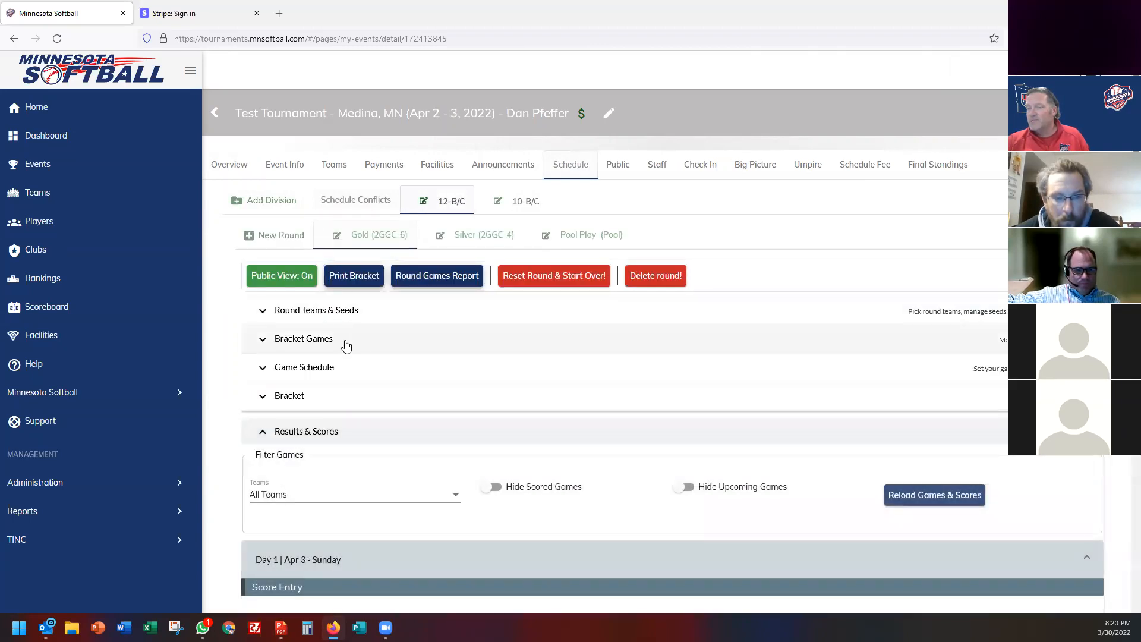
left_click(612, 167)
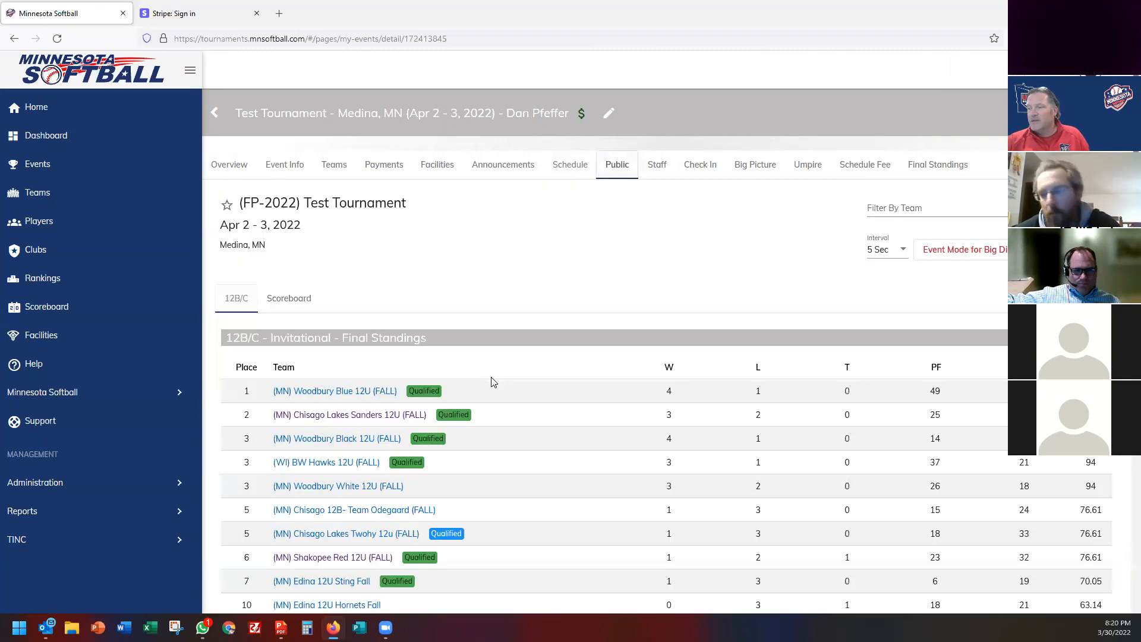
Scroll through the public page's brackets, pools and facilities, then go back to the Teams list.
scroll(492, 381, "down", 20)
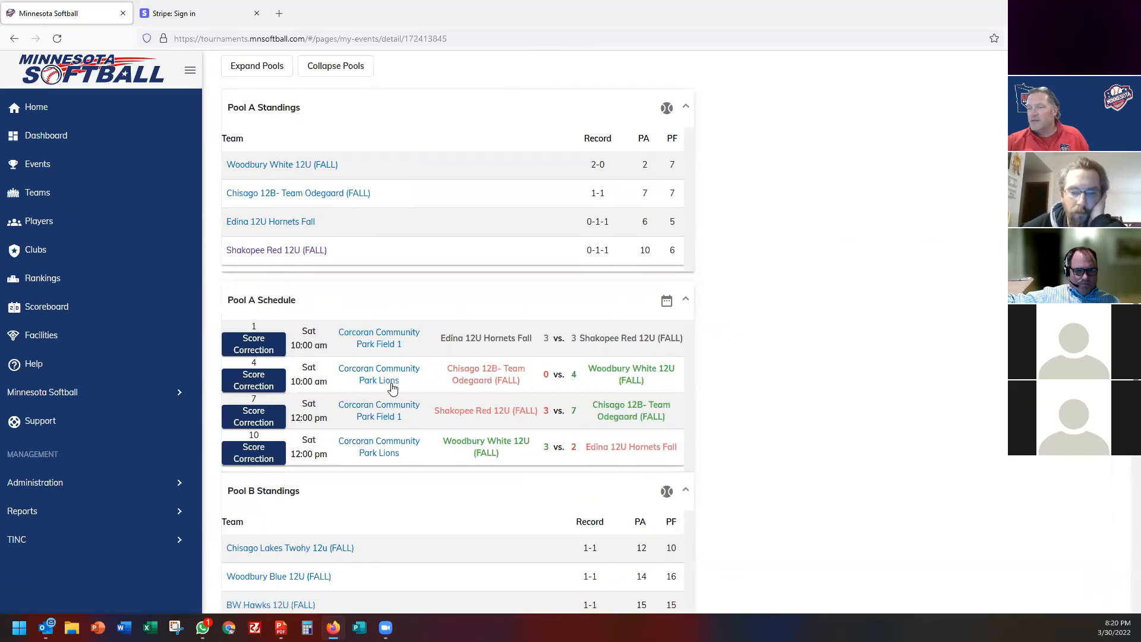
scroll(392, 387, "down", 15)
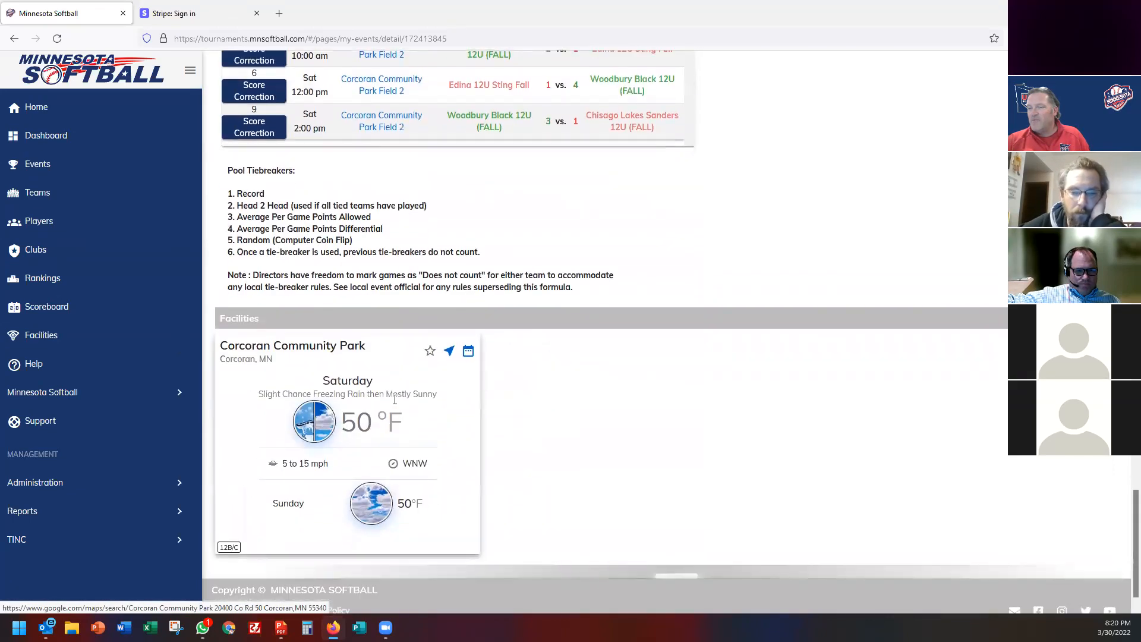
scroll(394, 400, "up", 12)
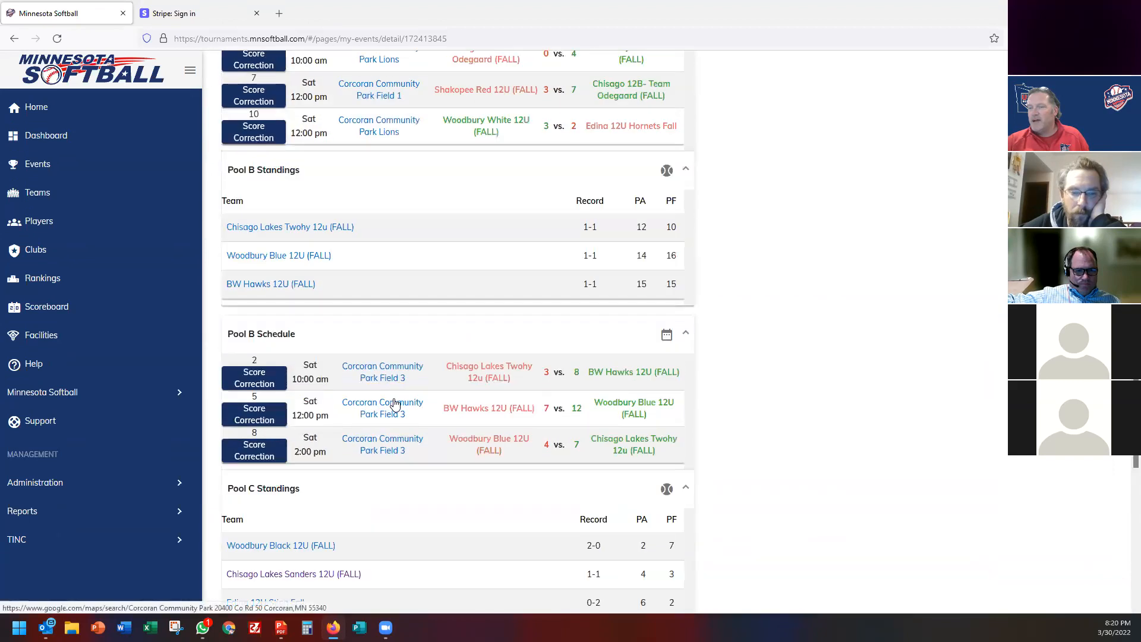
scroll(395, 403, "up", 10)
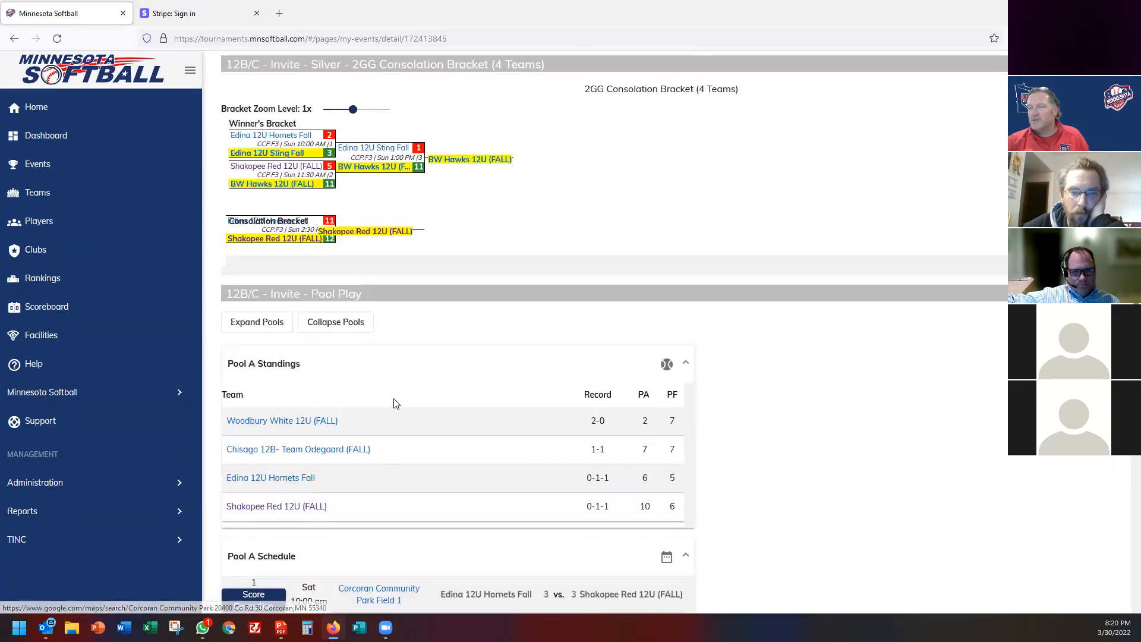
scroll(395, 404, "up", 15)
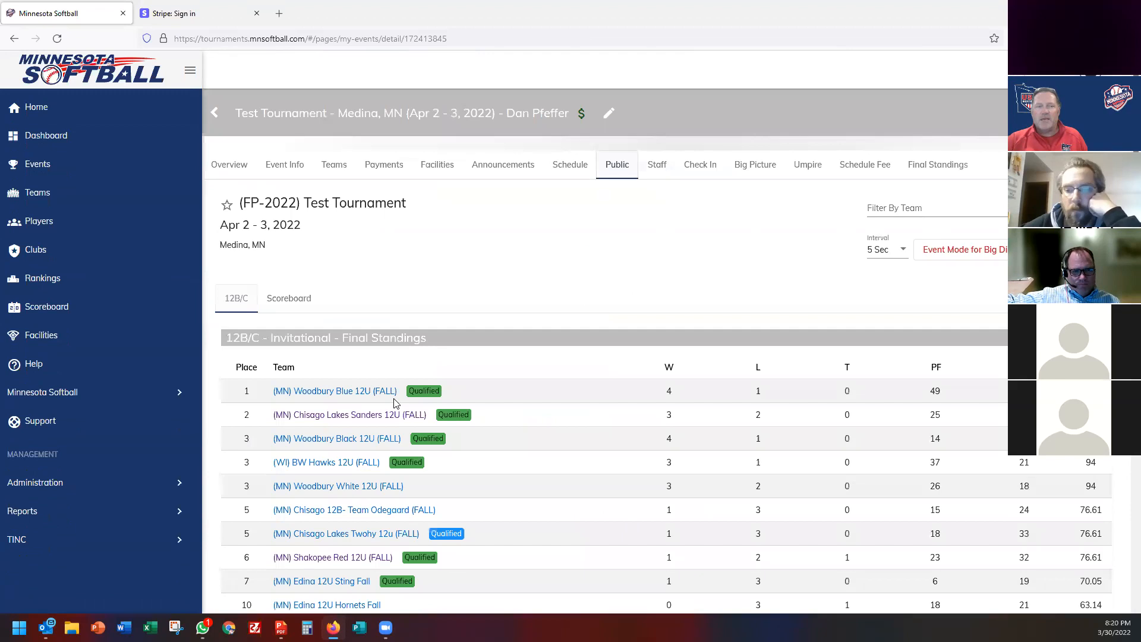
left_click(341, 171)
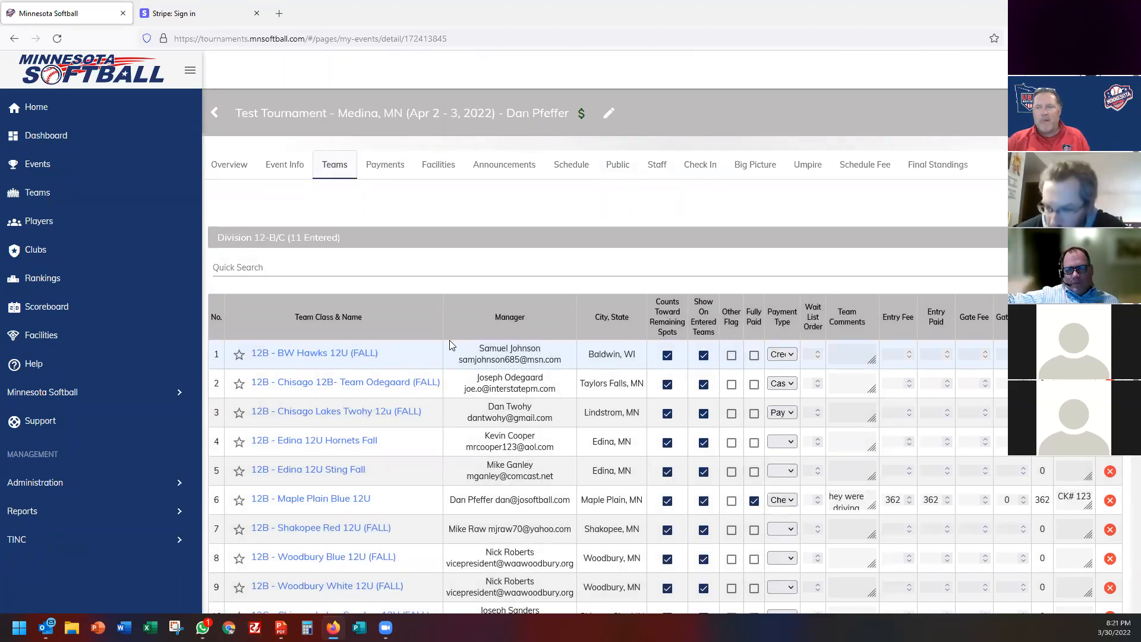
Look over the Overview settings, then show Event Info listing divisions 12-B/C (11/8) and 10-B/C (0/24).
left_click(232, 166)
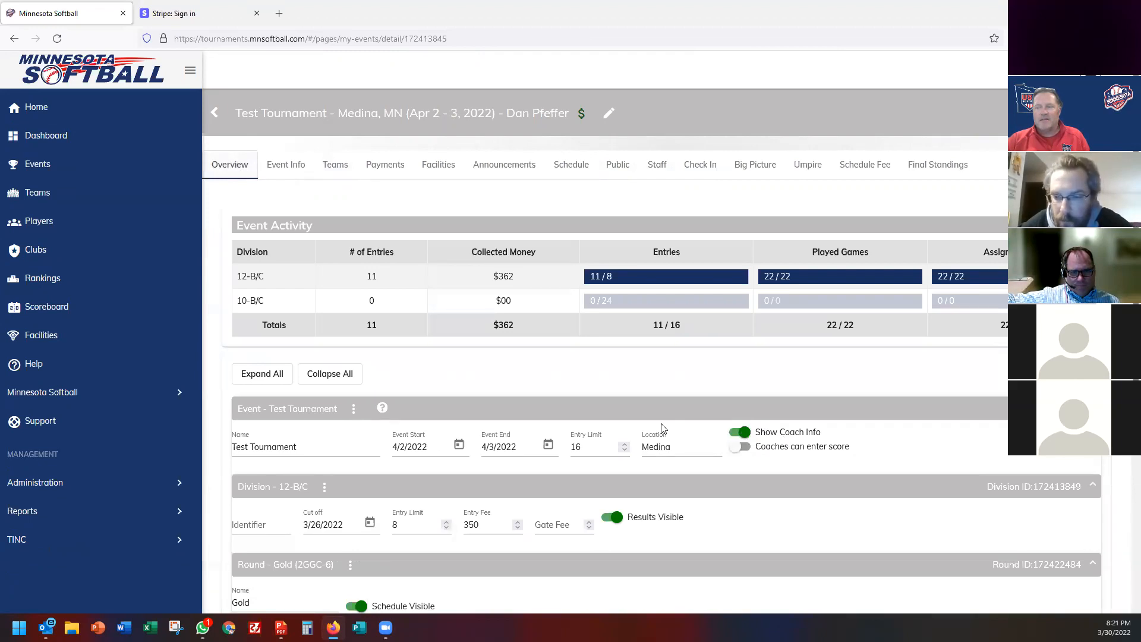
scroll(662, 427, "down", 3)
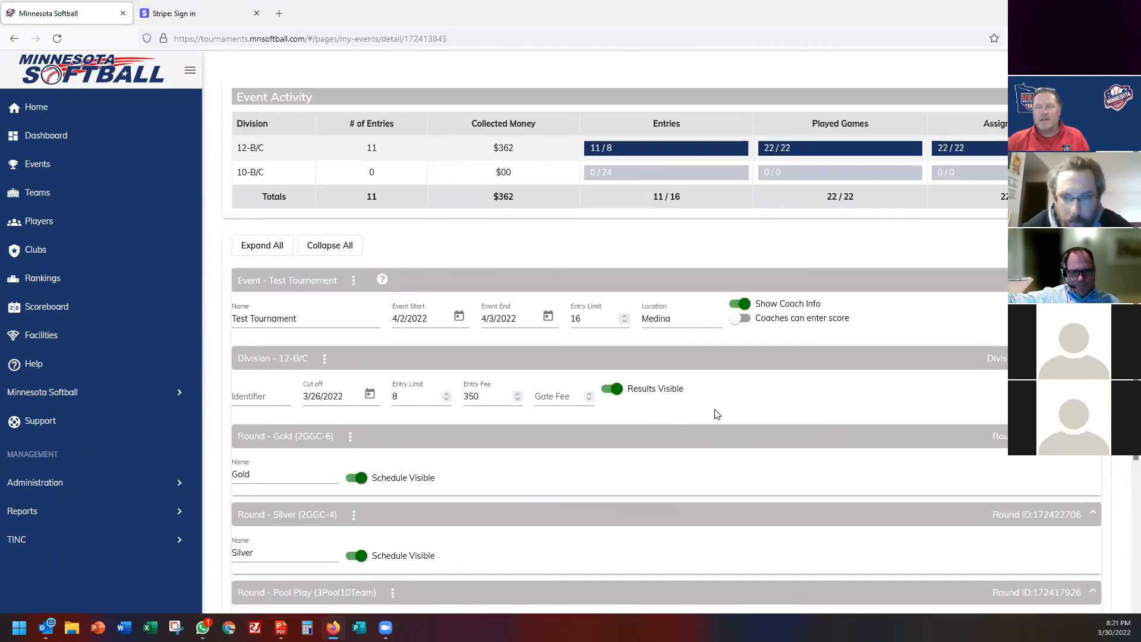
scroll(716, 414, "down", 5)
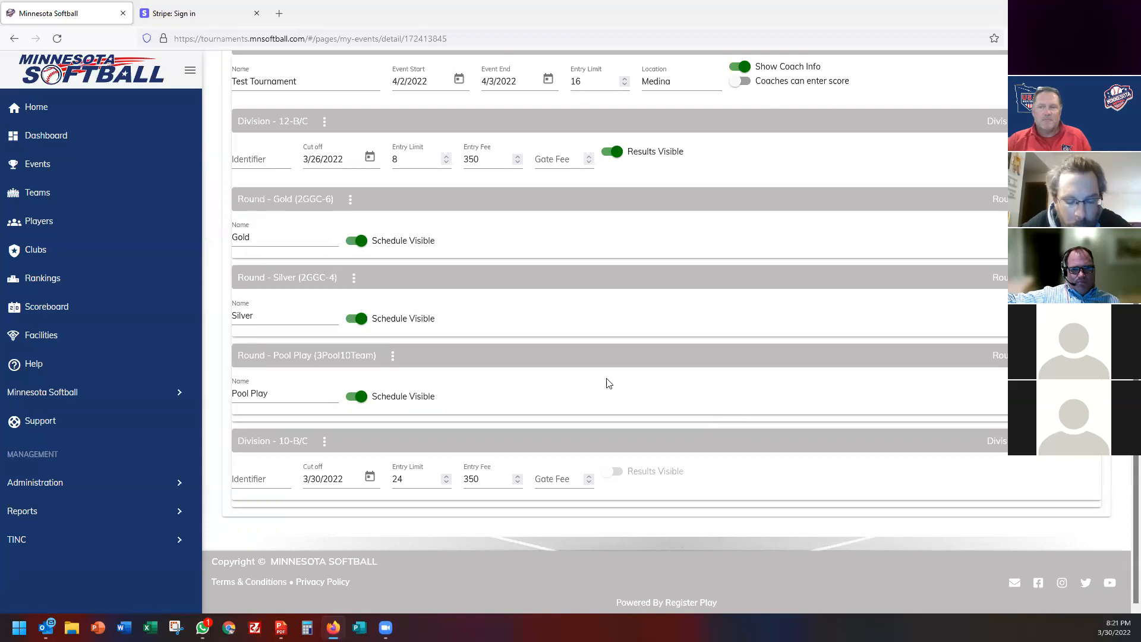
scroll(577, 356, "up", 3)
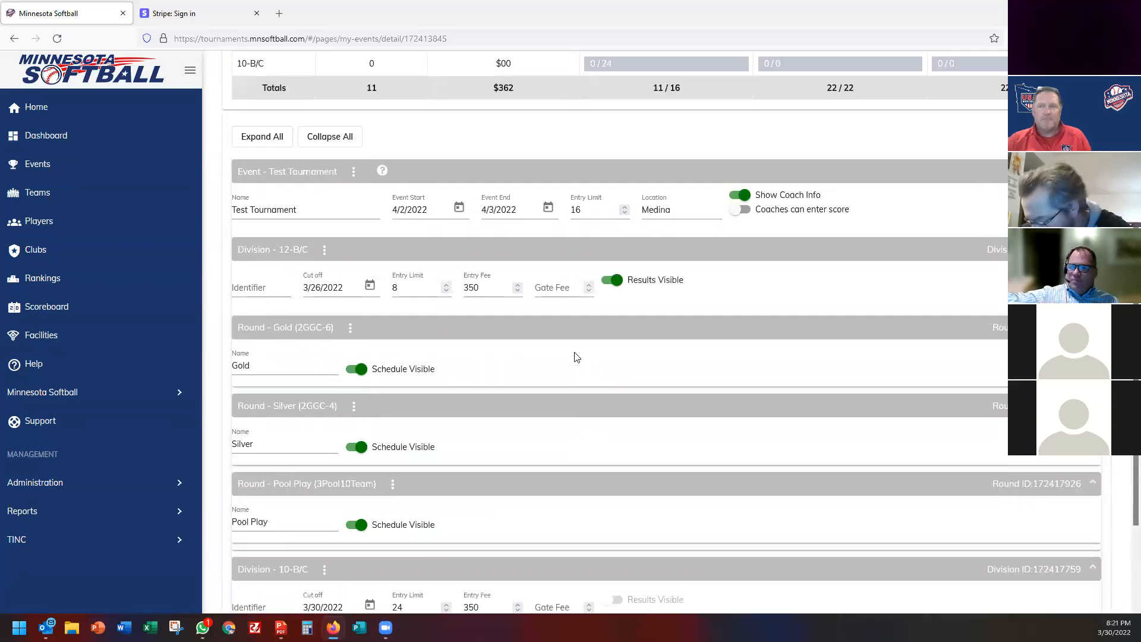
scroll(577, 356, "up", 5)
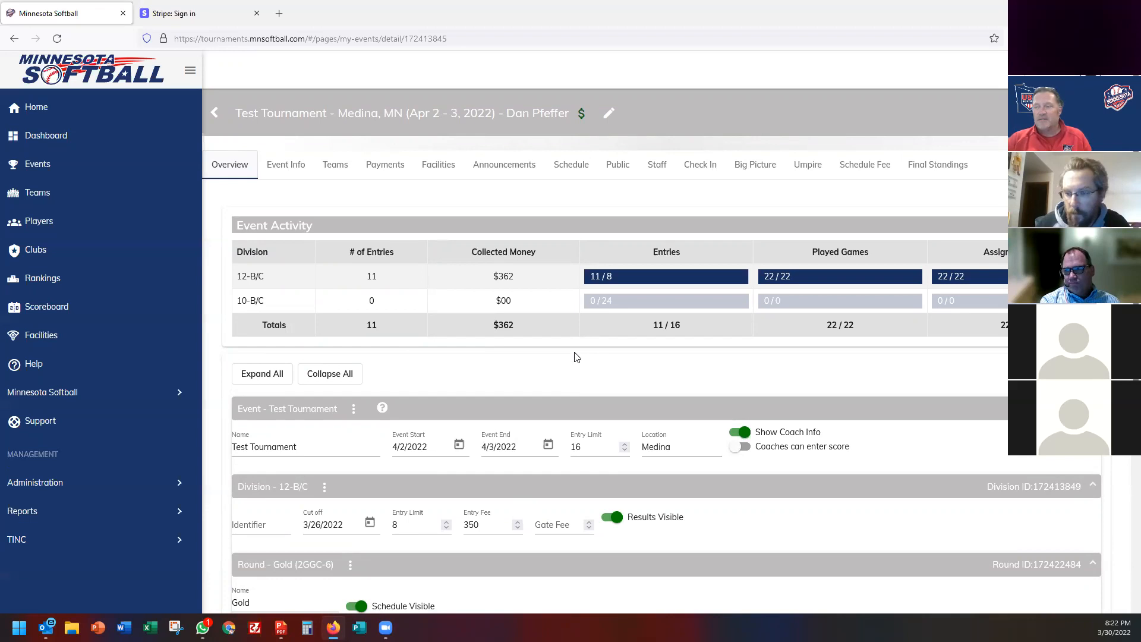
left_click(308, 169)
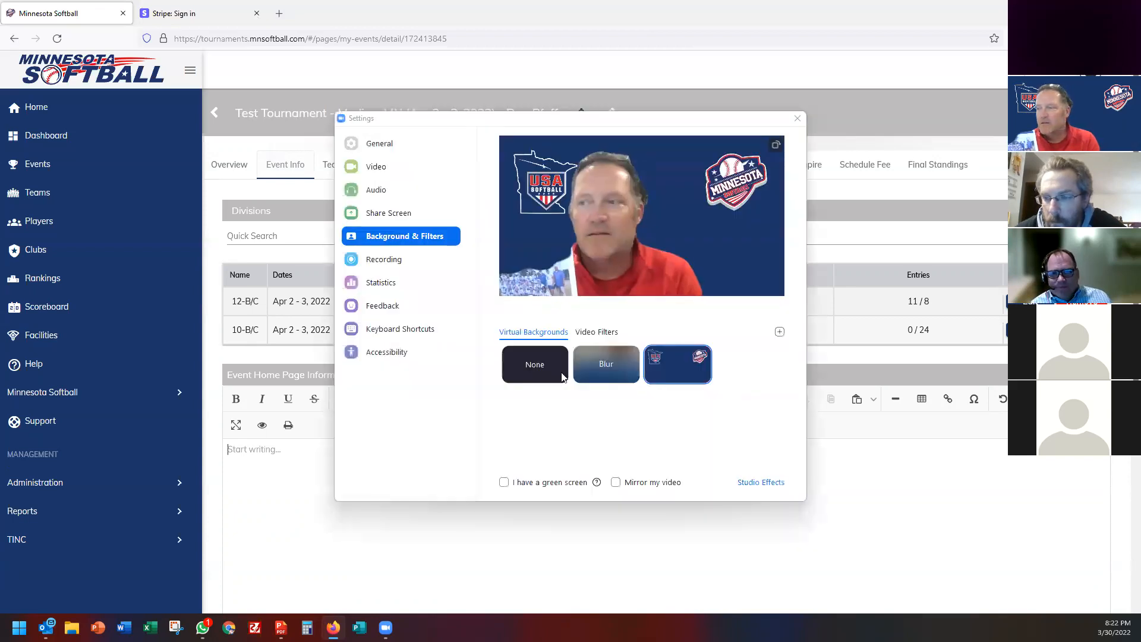
left_click(534, 367)
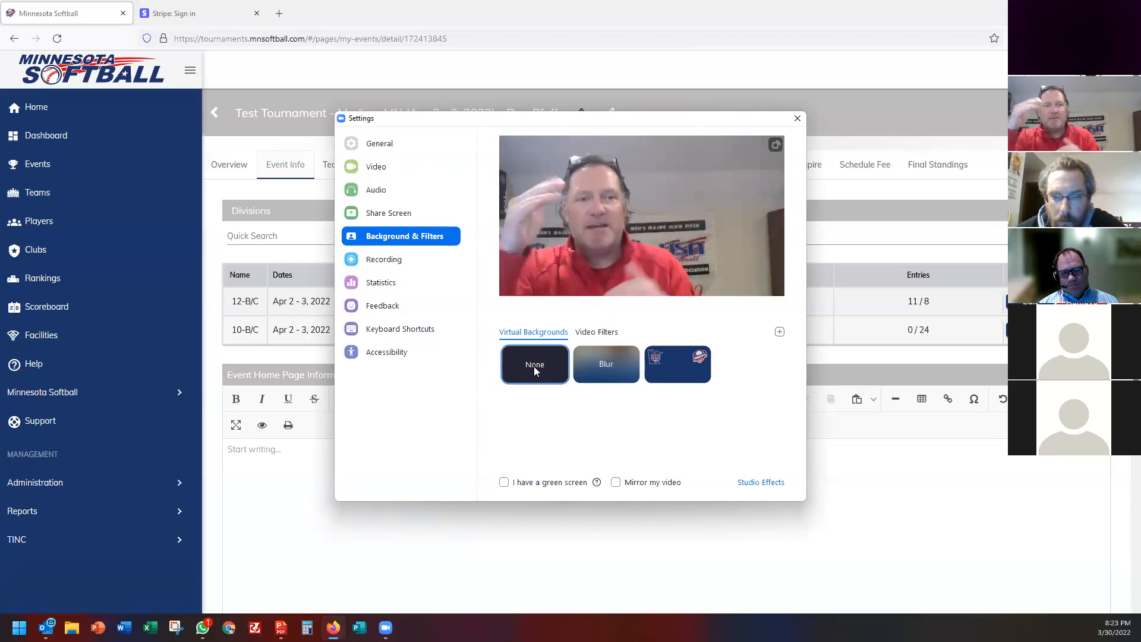
left_click(797, 120)
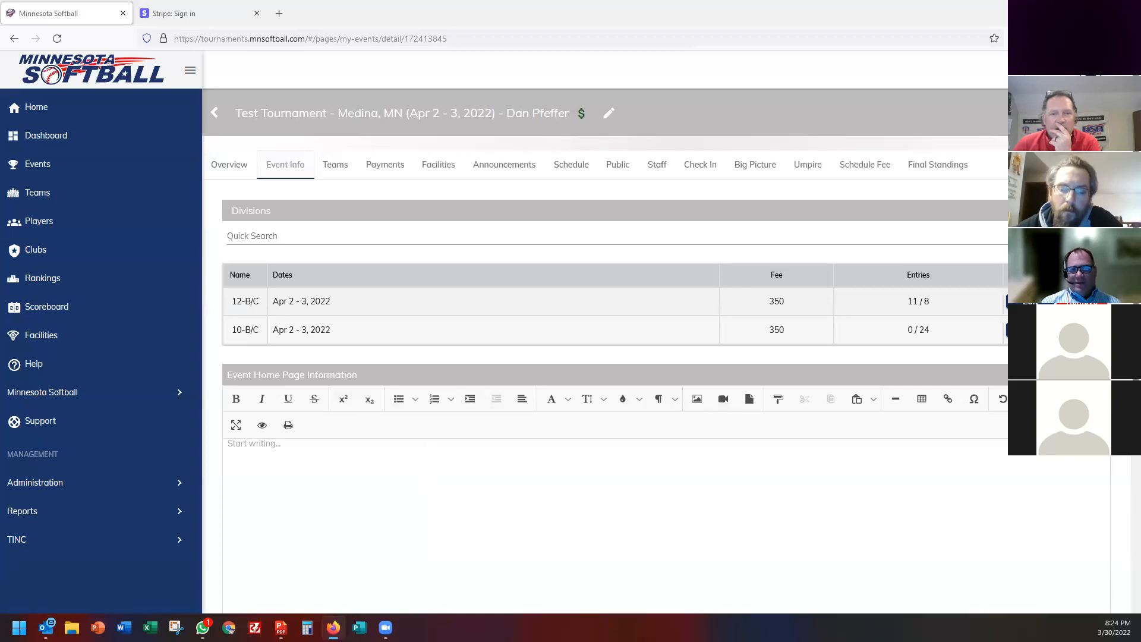
left_click(675, 366)
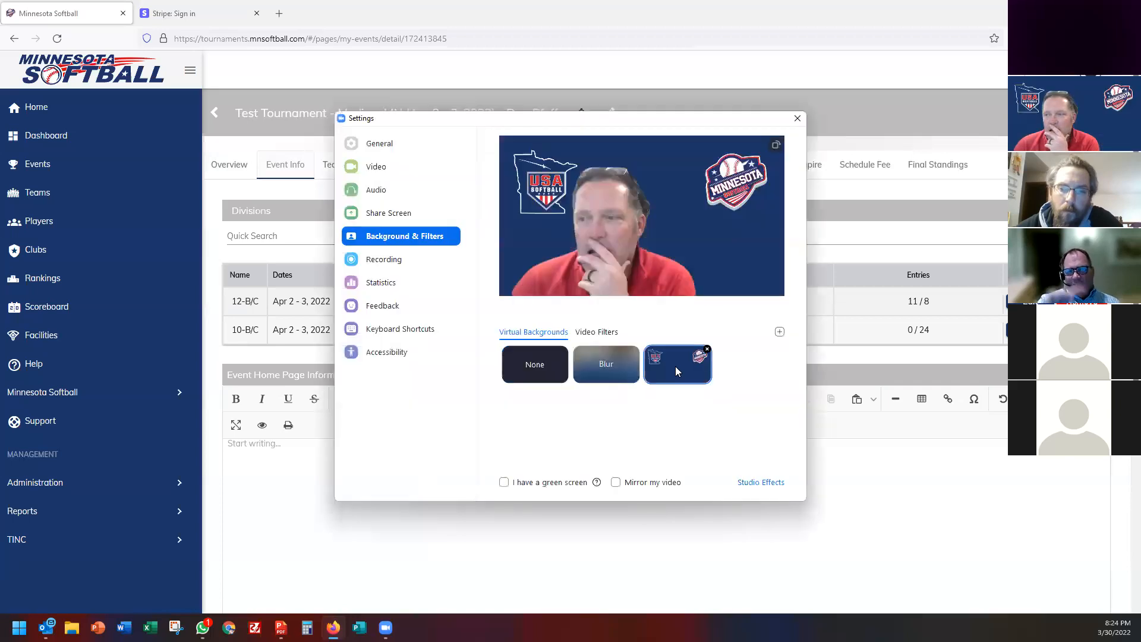
left_click(798, 119)
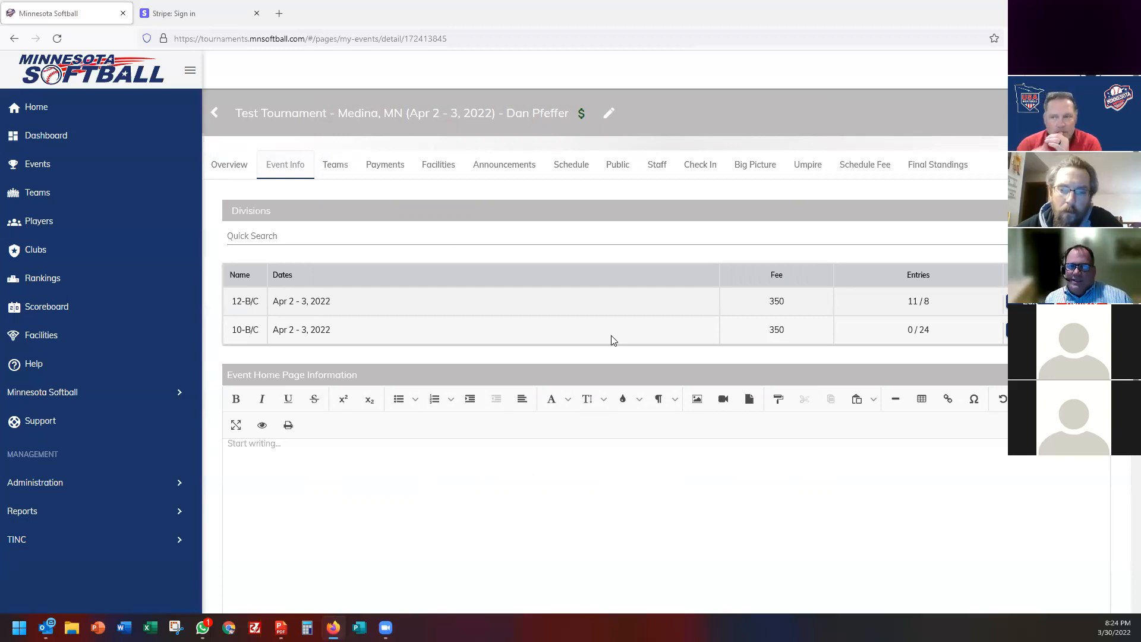
Check payment options, then expand the 12-B/C Gold round's seeds, led by Woodbury White 12U.
left_click(396, 169)
left_click(570, 168)
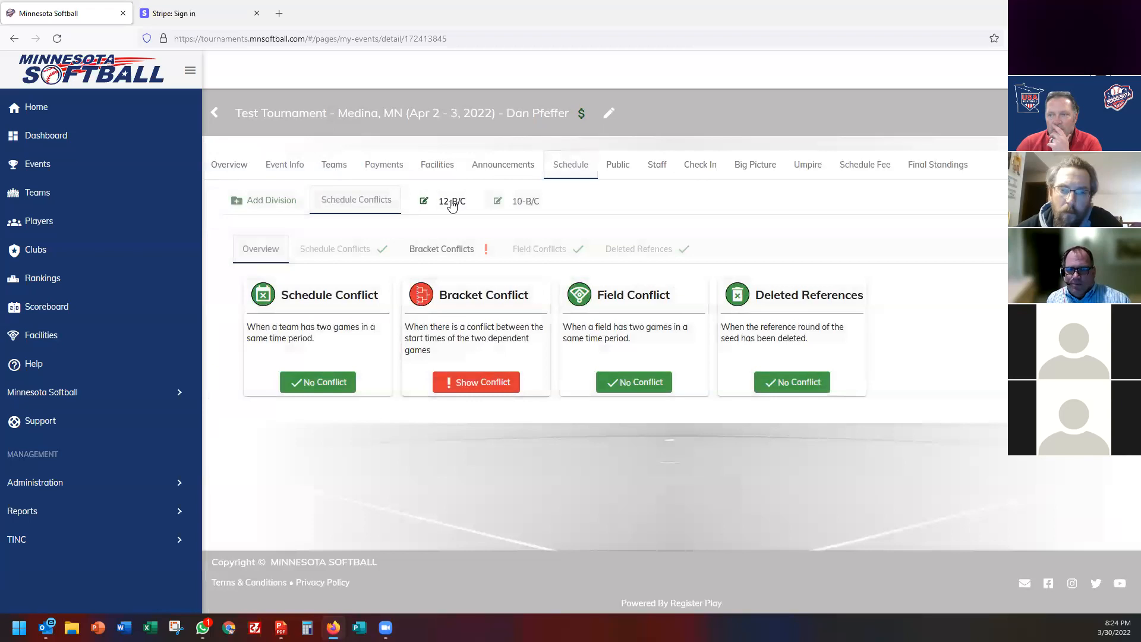
left_click(451, 205)
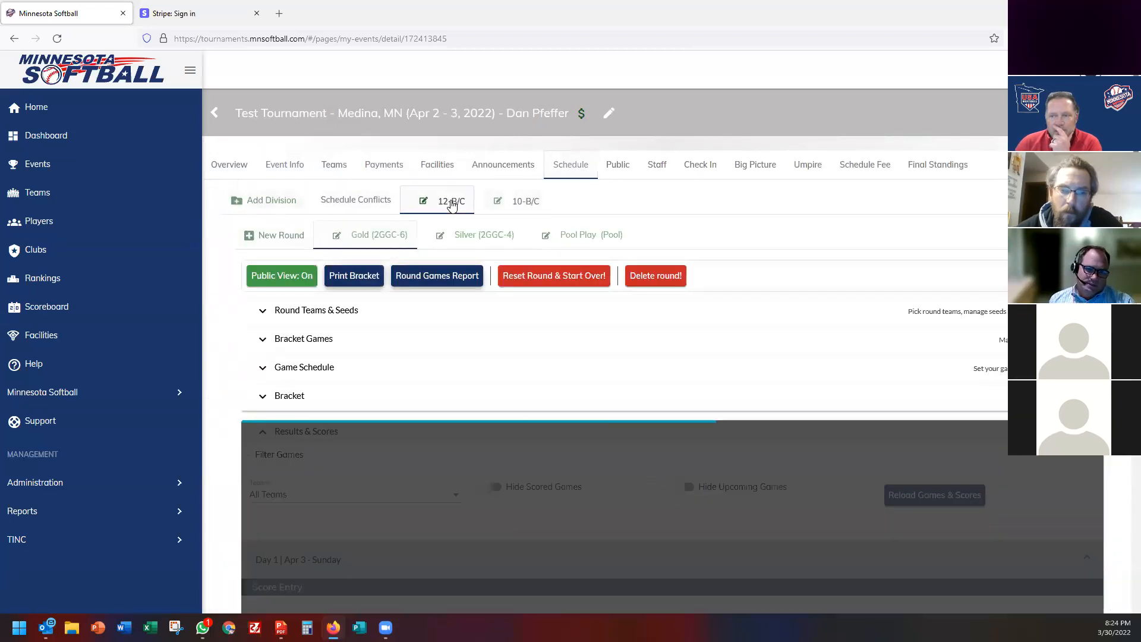
left_click(331, 312)
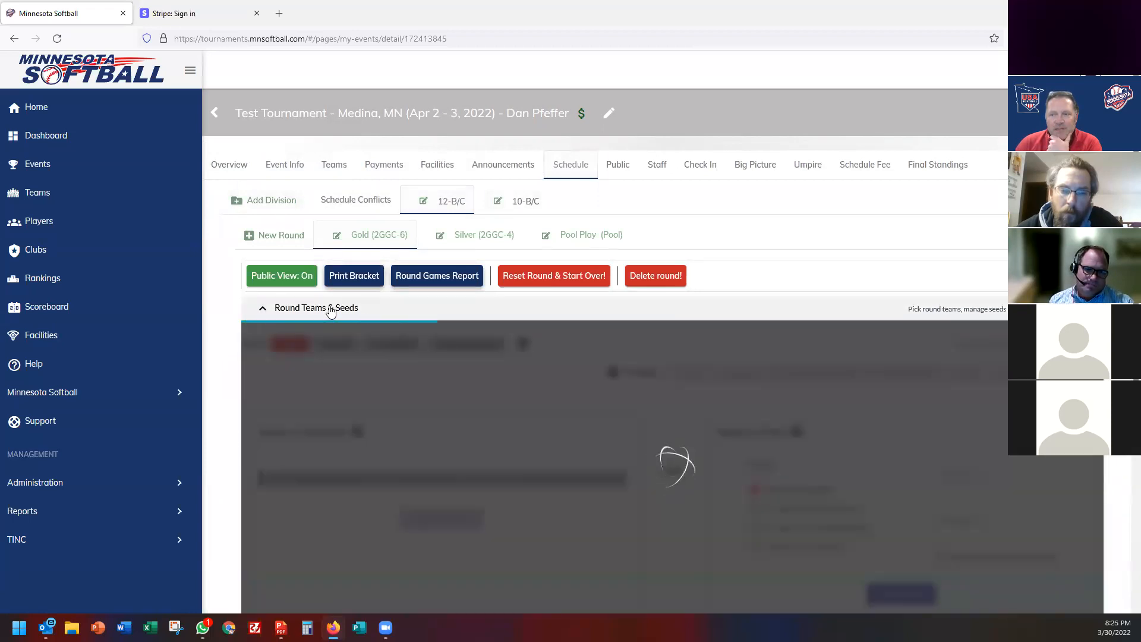
scroll(331, 311, "down", 3)
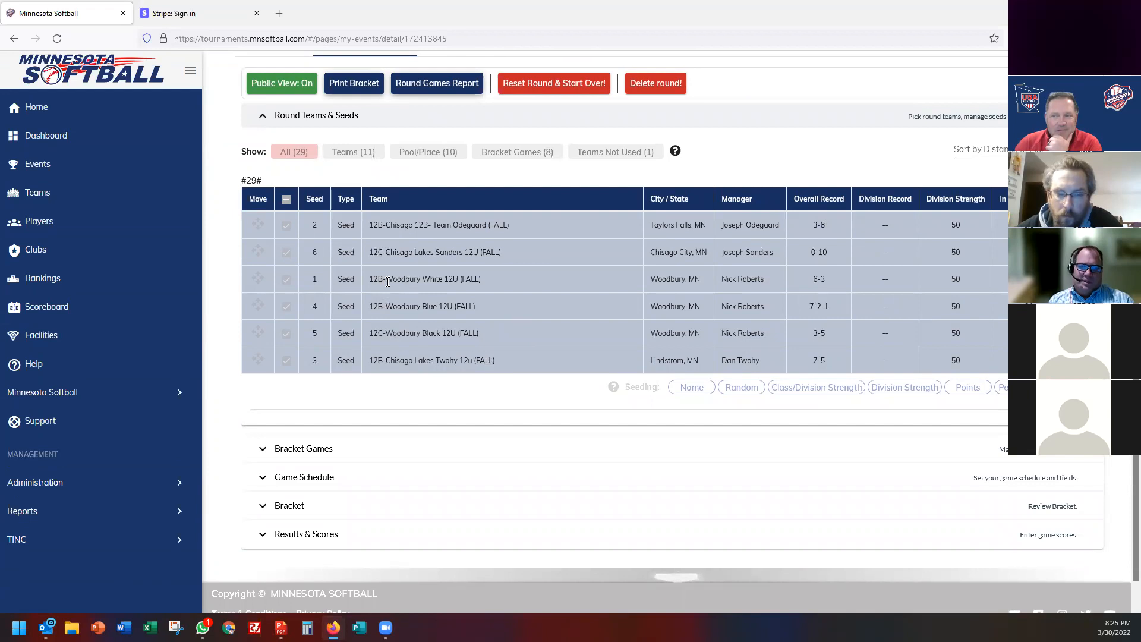
left_click_drag(390, 279, 502, 280)
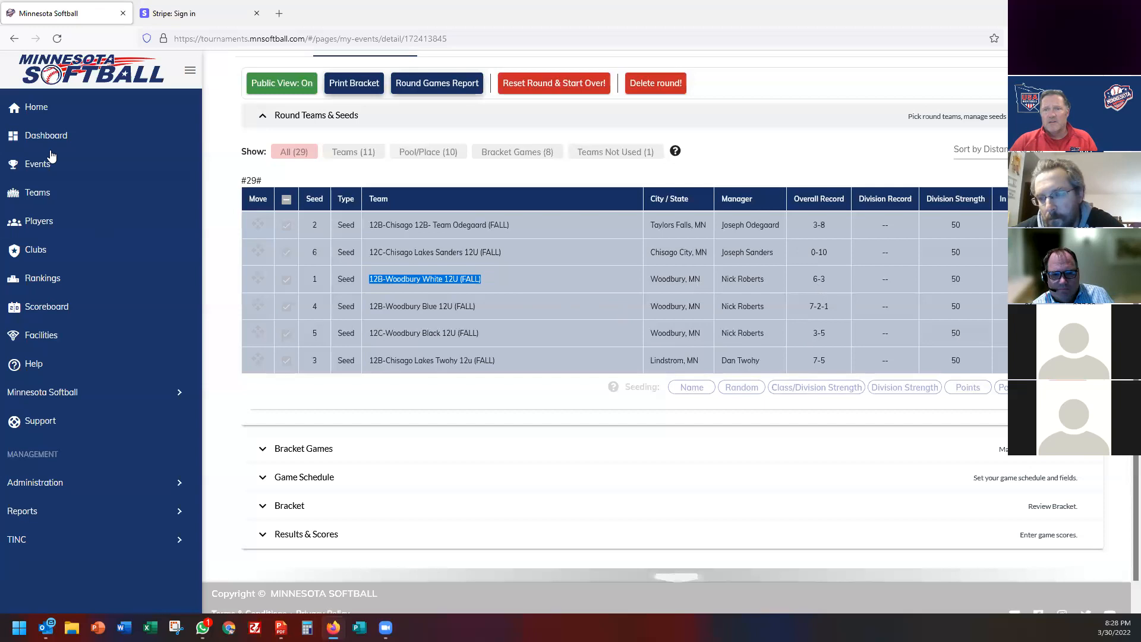
From Home, open YOUTH TOURNAMENTS and scroll the weekend listings starting with Season Opener.
left_click(44, 110)
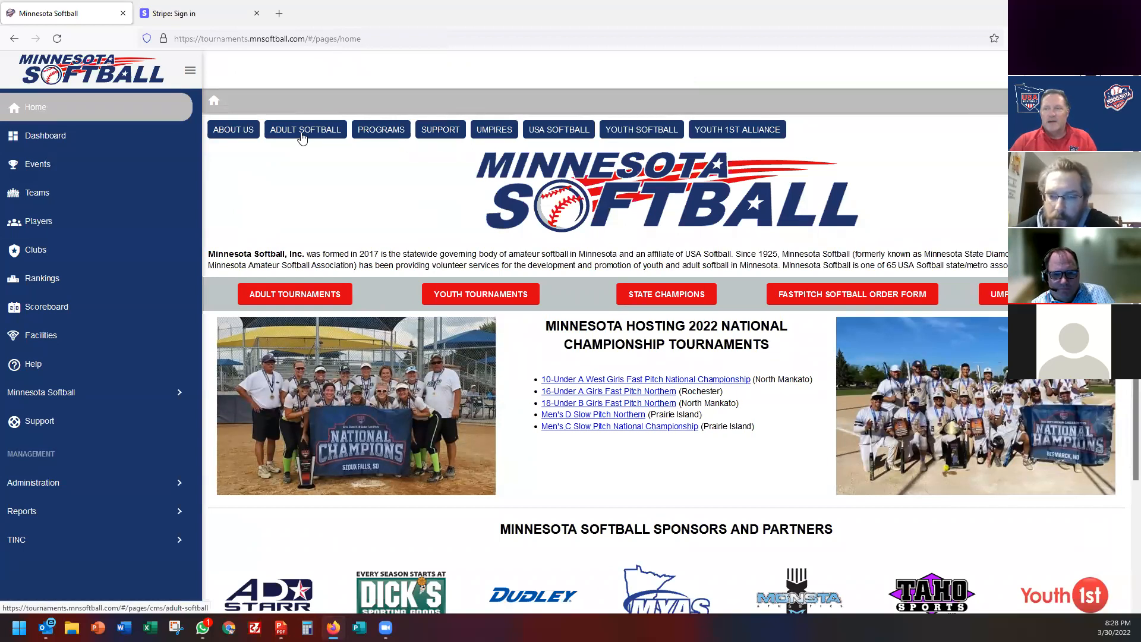
left_click(485, 293)
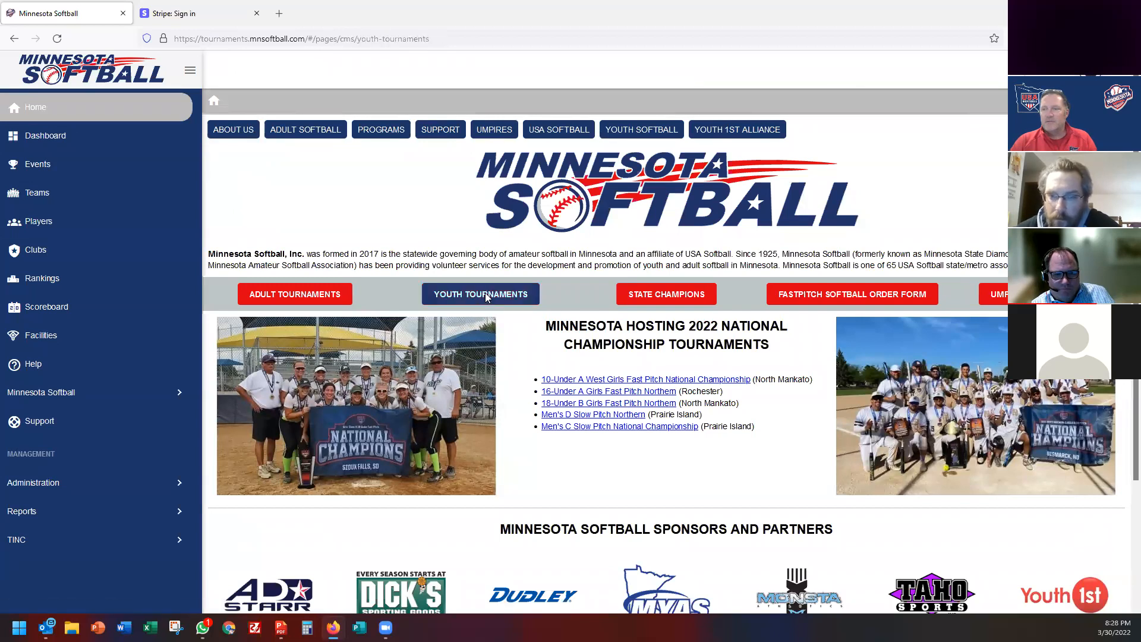
scroll(434, 324, "down", 3)
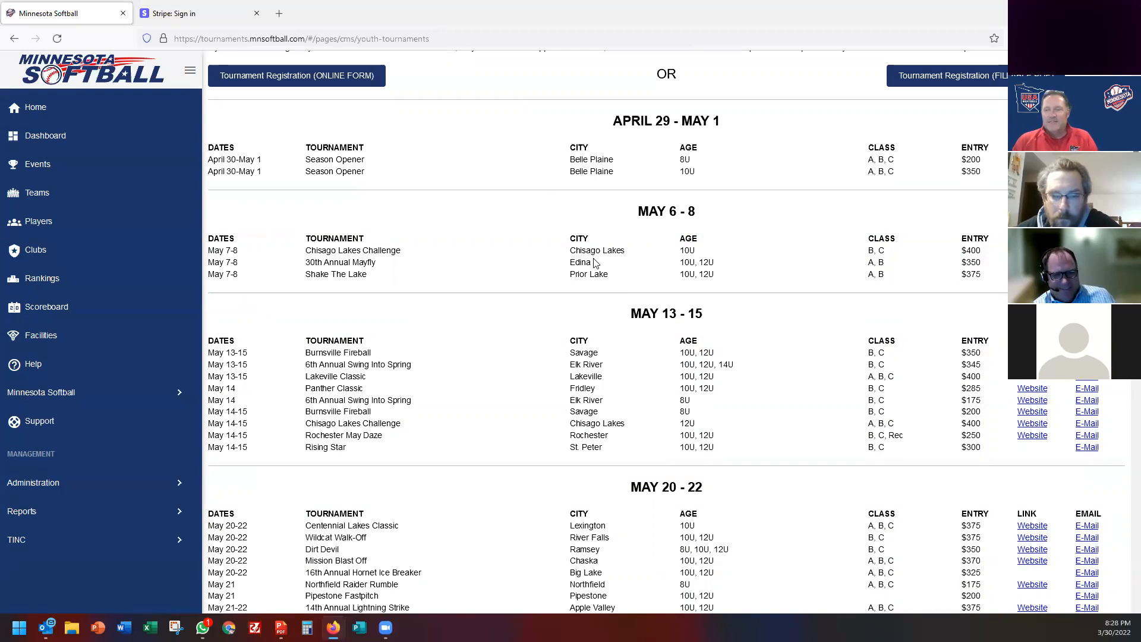
In the Test Tournament's Check In list, send Maple Plain Blue 12U the Roster Aid reminder email.
left_click(38, 169)
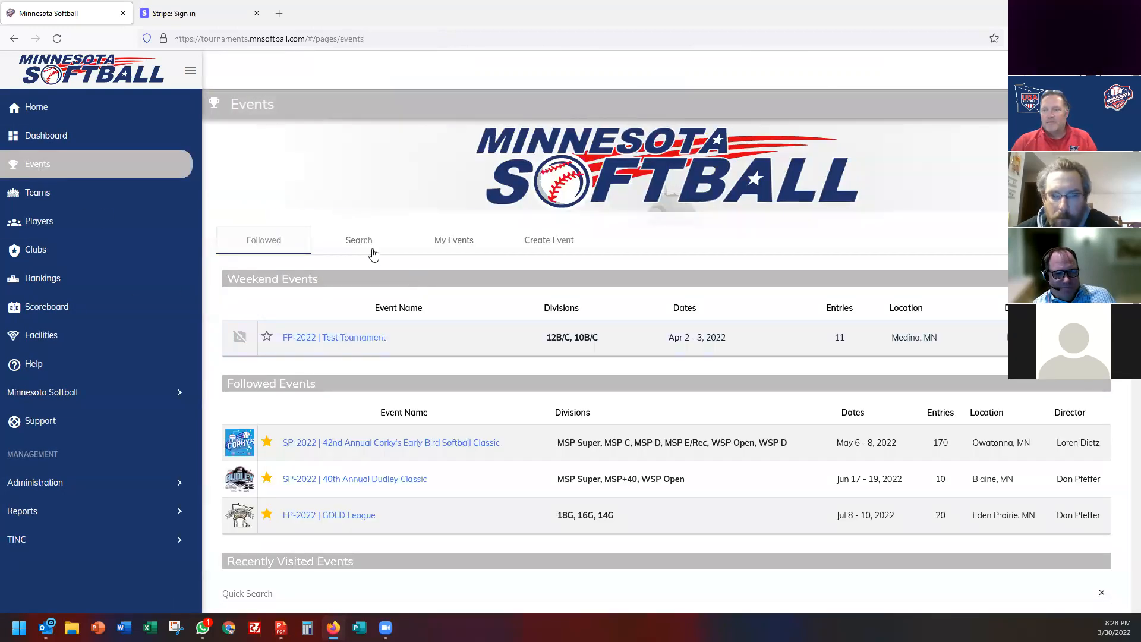
left_click(376, 338)
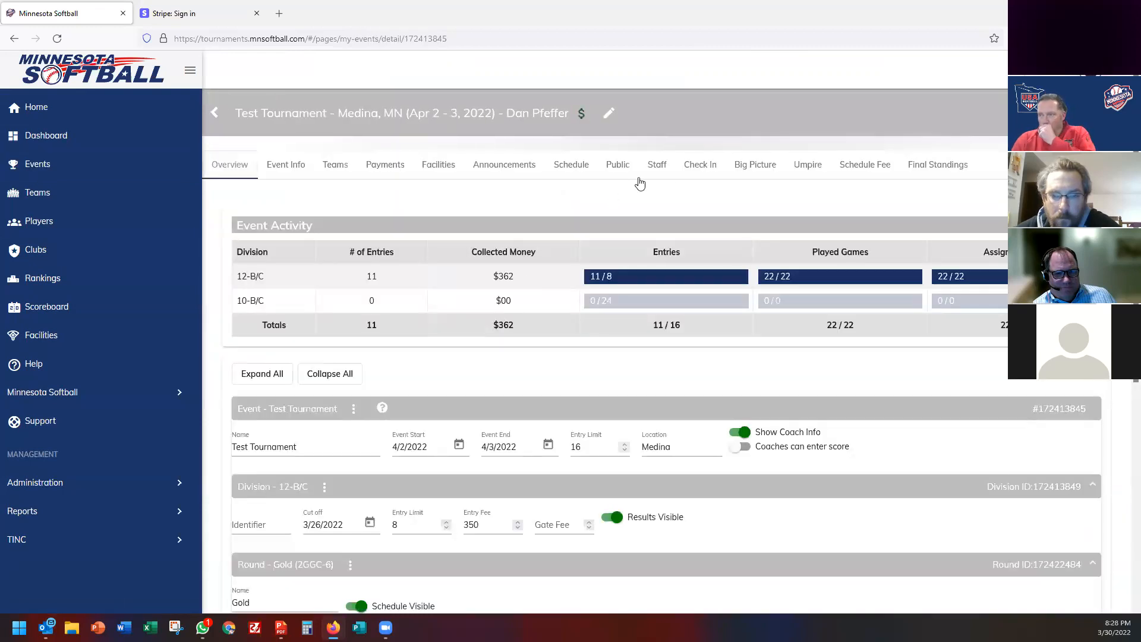
left_click(685, 171)
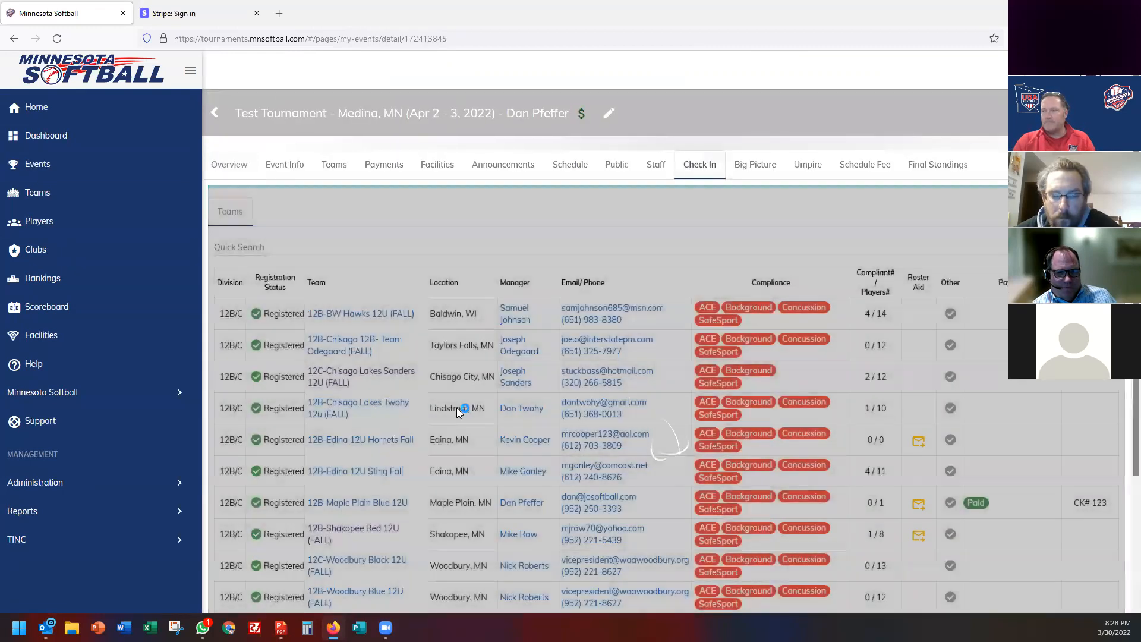
scroll(457, 408, "down", 3)
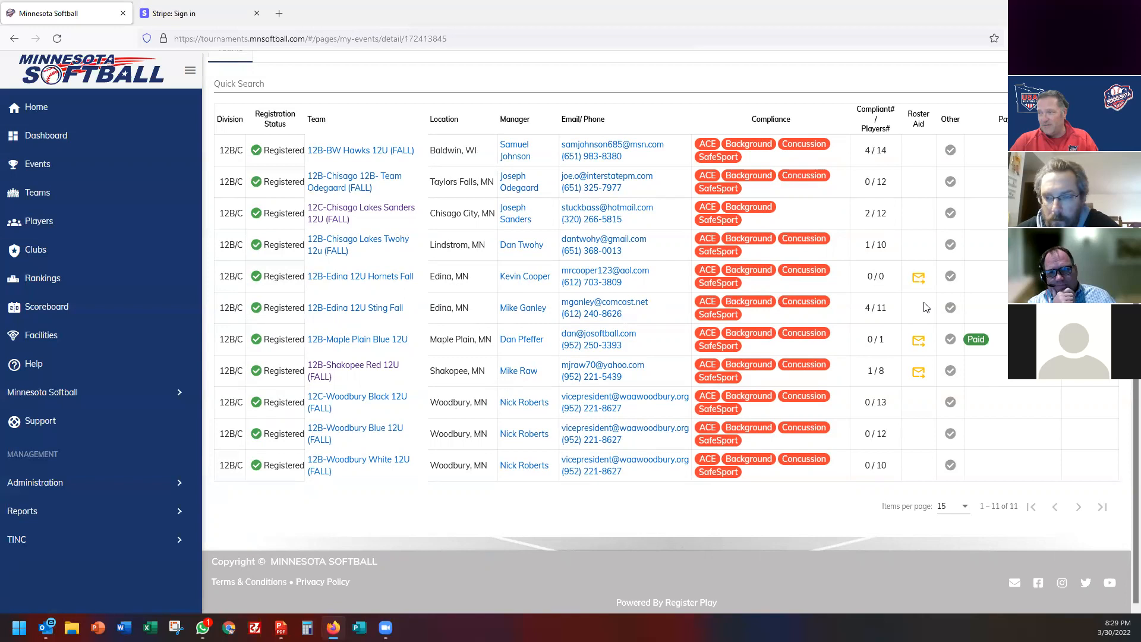
left_click(921, 343)
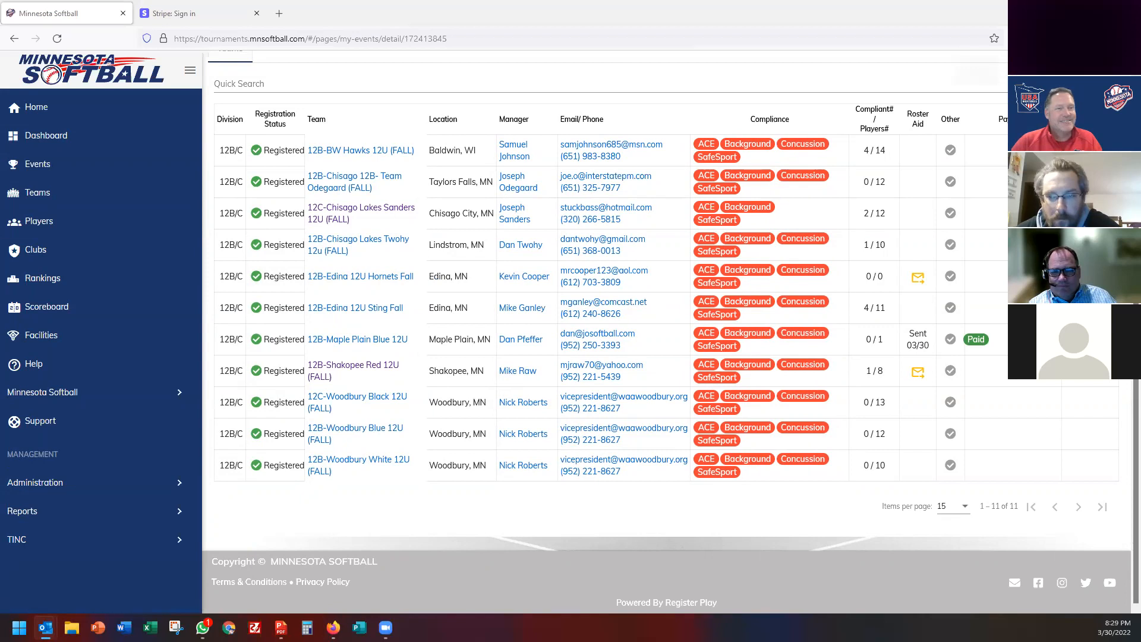
Maximize Outlook, read the Incomplete Roster email, delete the Twitch email, and return to Firefox.
left_click_drag(0, 89, 288, 90)
double_click(288, 90)
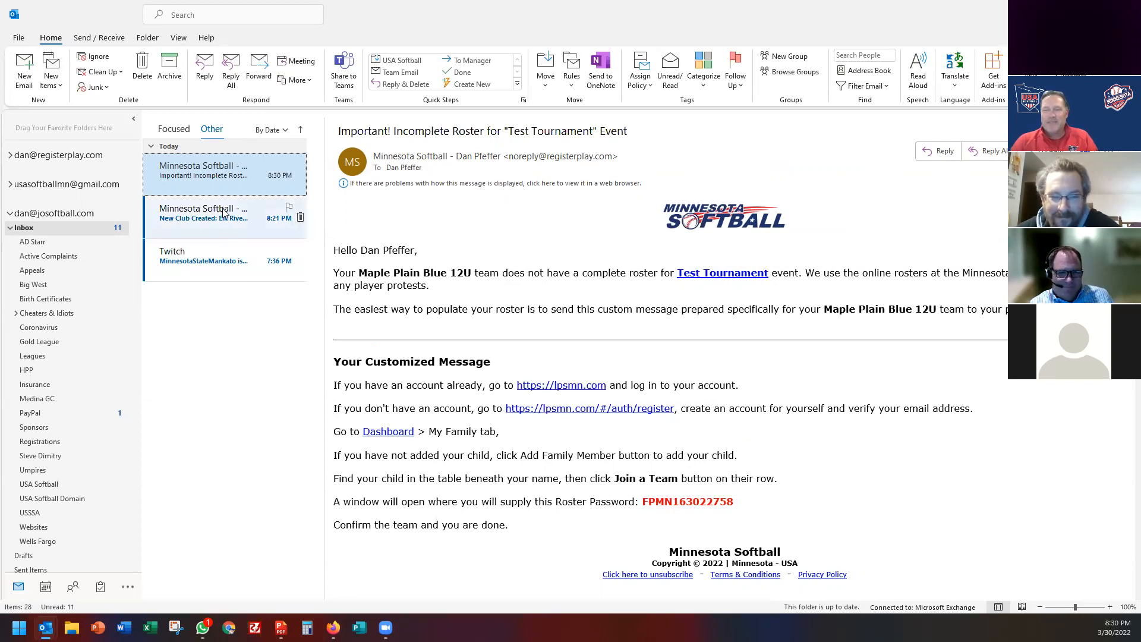
left_click(220, 257)
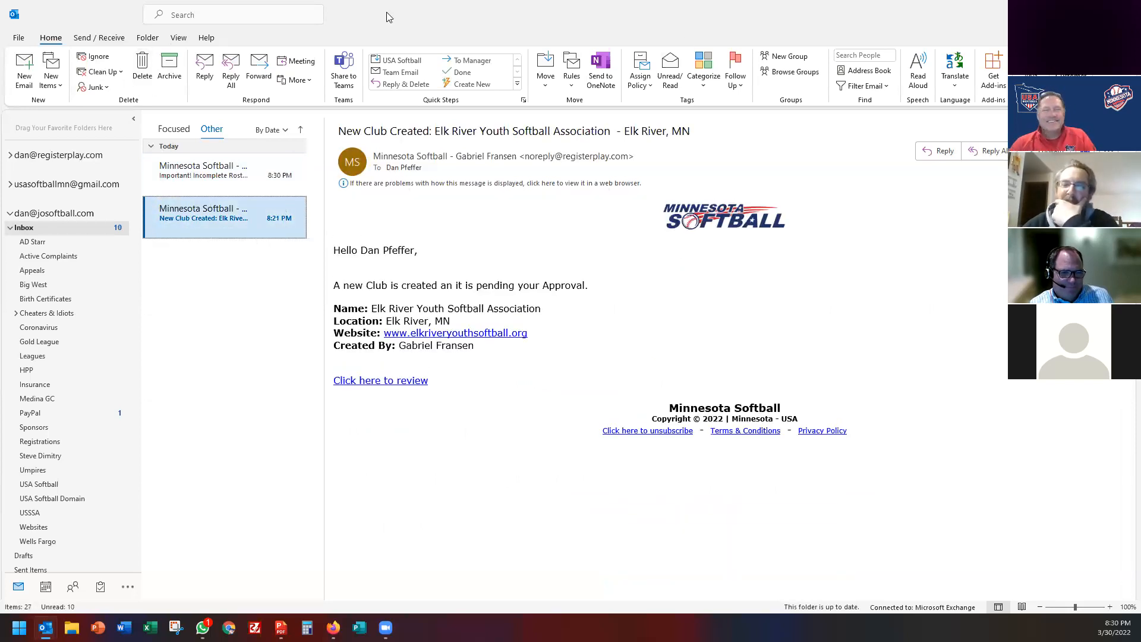
key("alt+Tab")
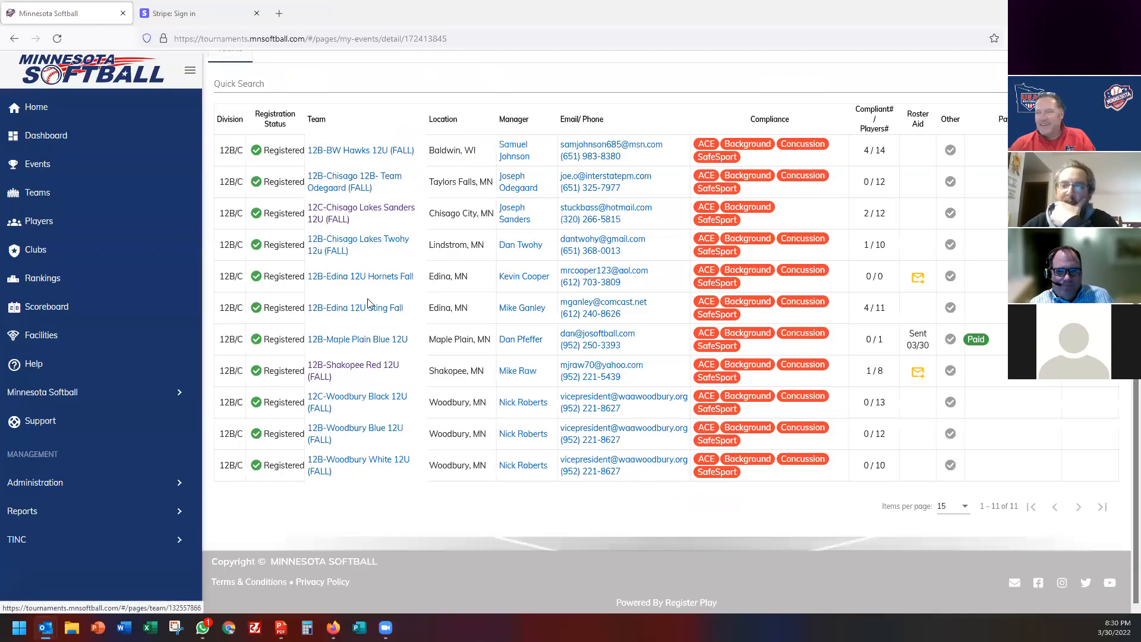
Look through the 10U Chisago Lakes Challenge's 18-team check-in list, then go back to Events.
left_click(41, 138)
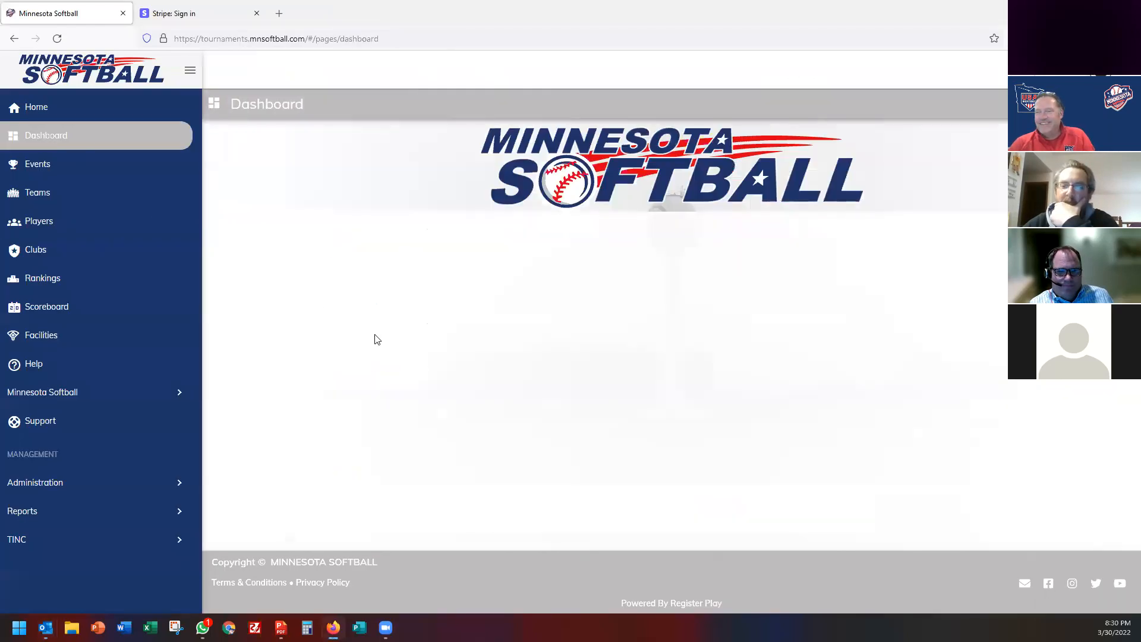
left_click(34, 170)
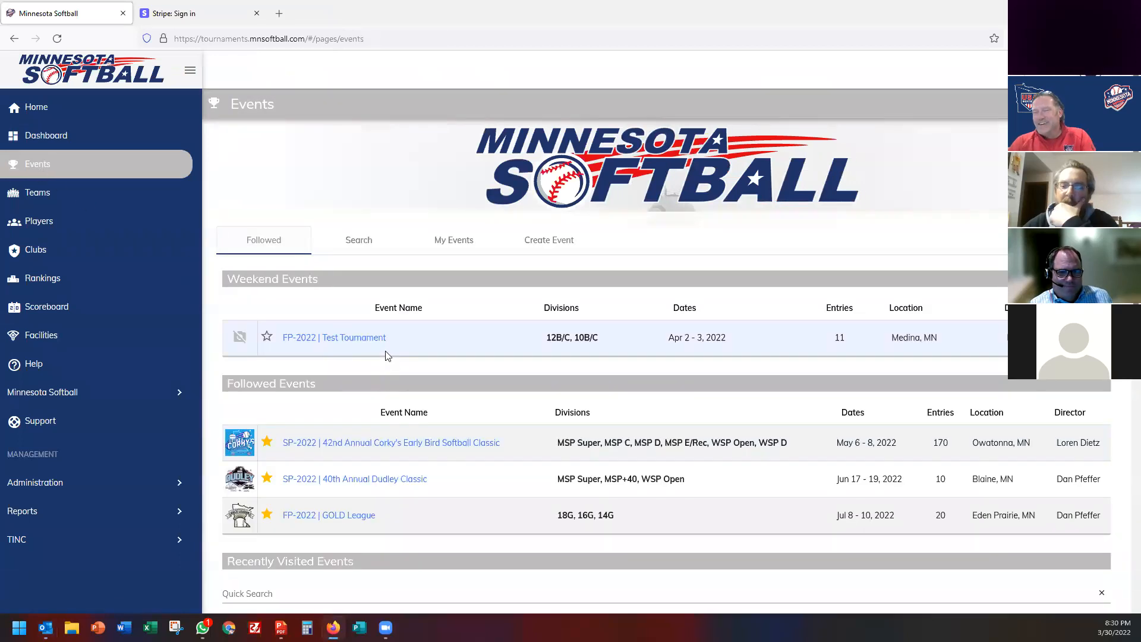
scroll(347, 465, "down", 4)
scroll(347, 465, "down", 1)
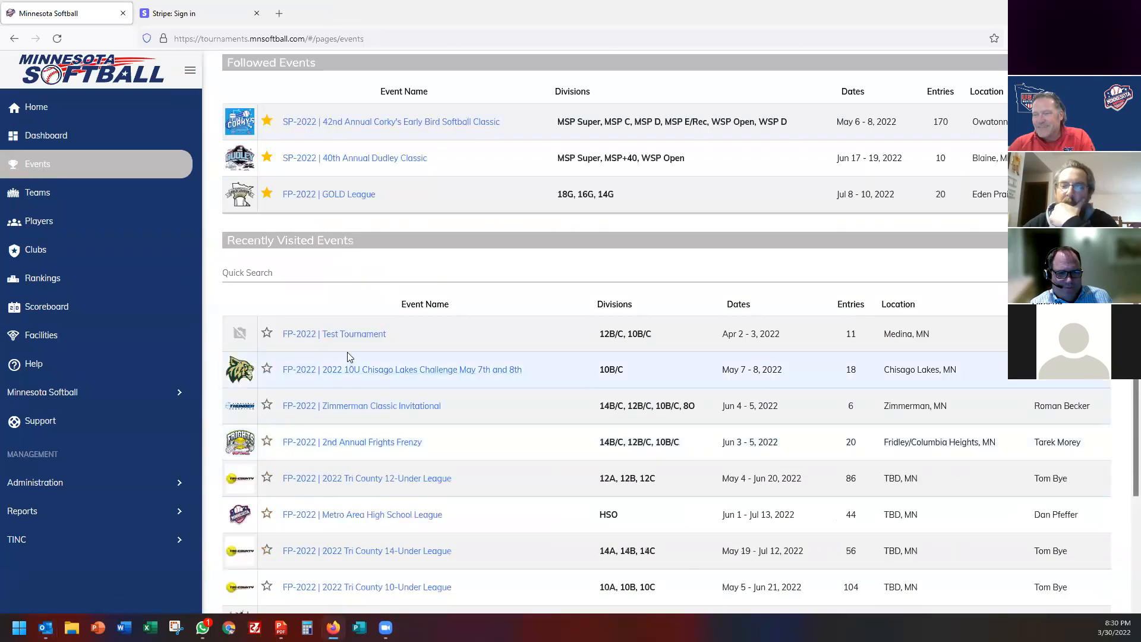
left_click(347, 374)
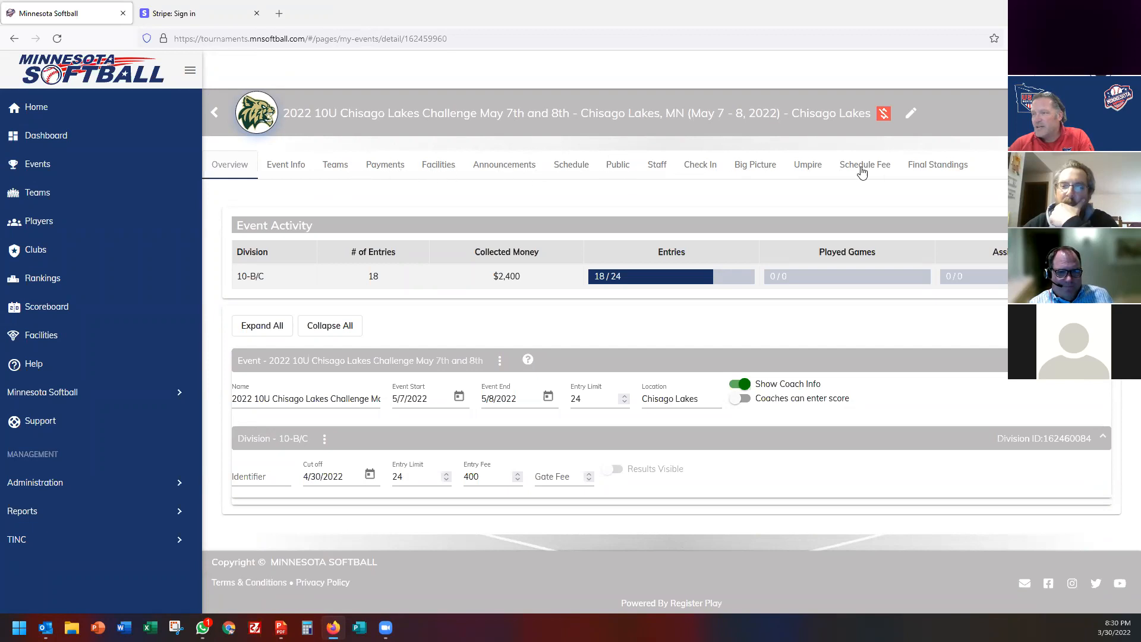
left_click(700, 169)
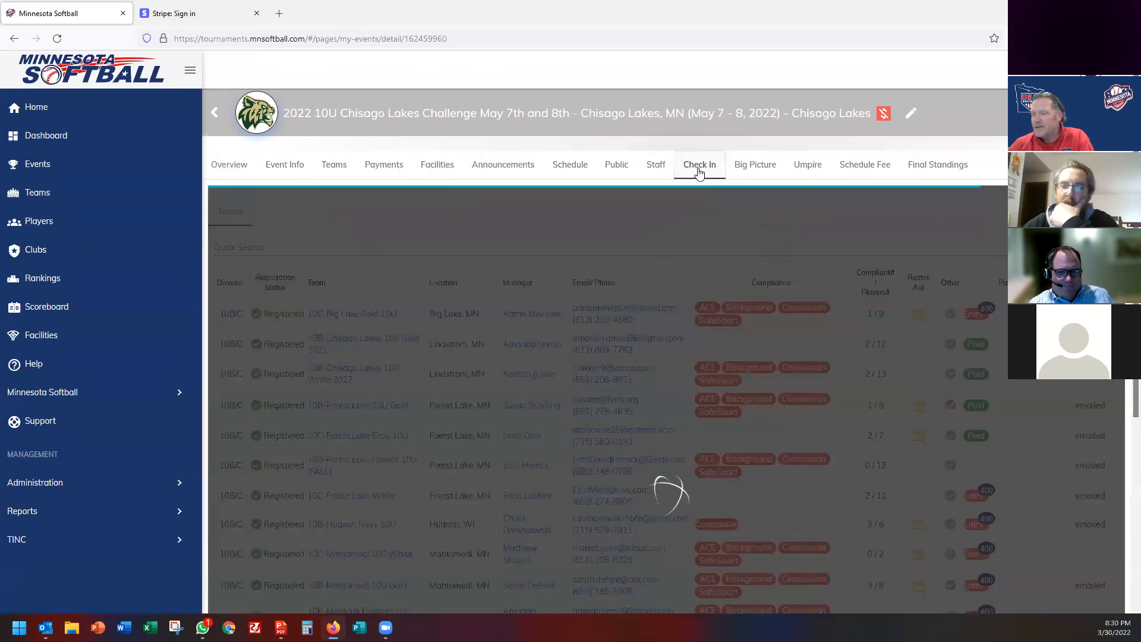
scroll(901, 447, "down", 5)
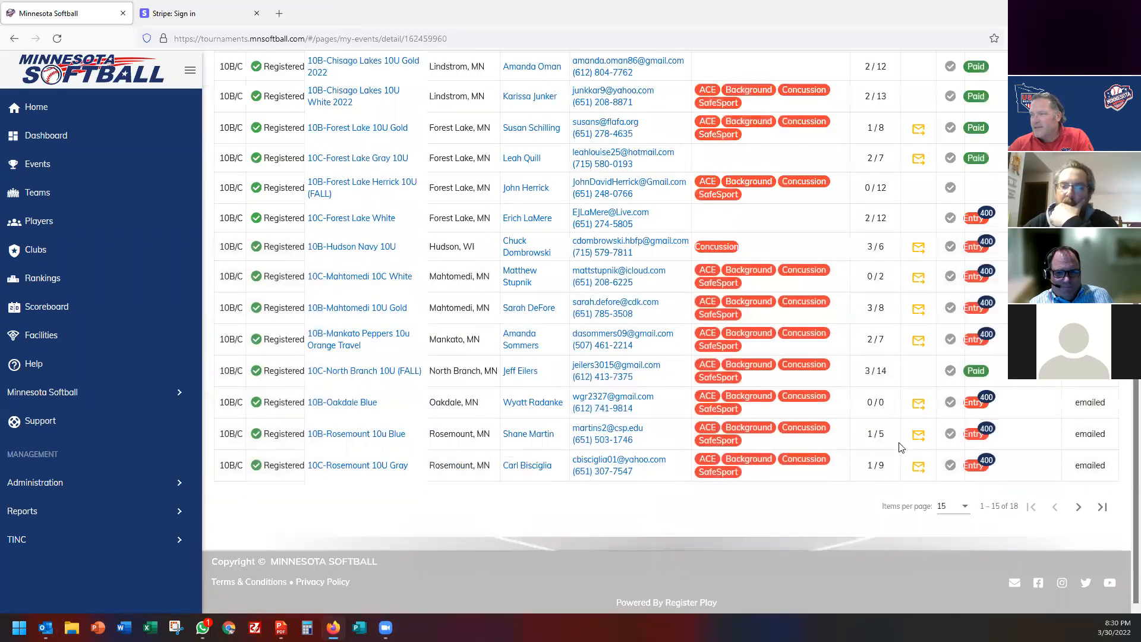
scroll(901, 447, "up", 5)
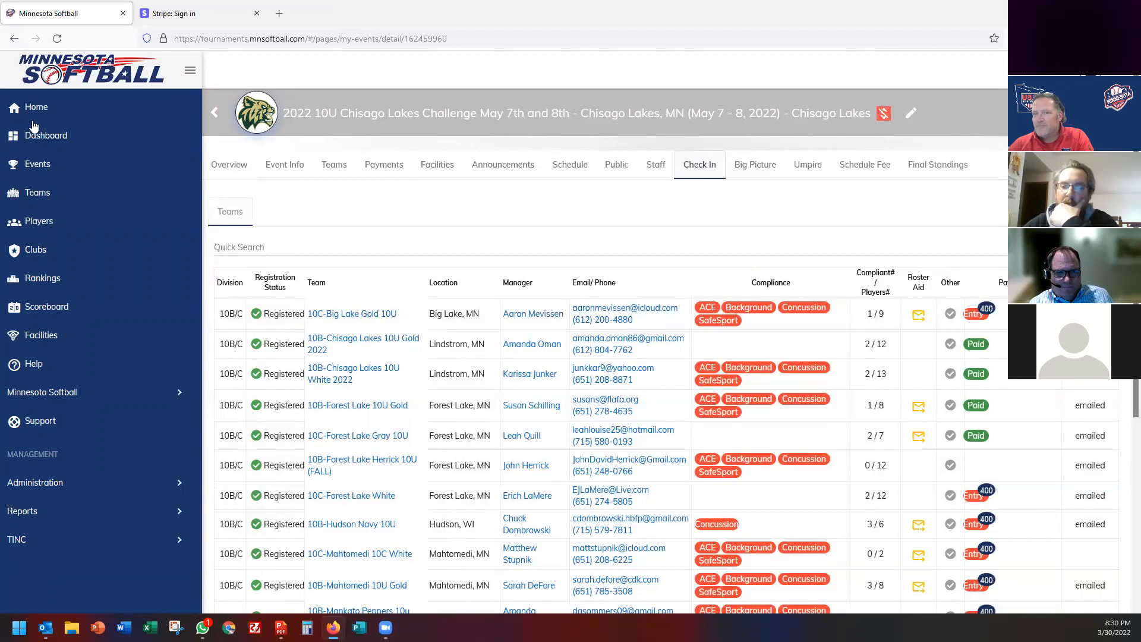
left_click(38, 165)
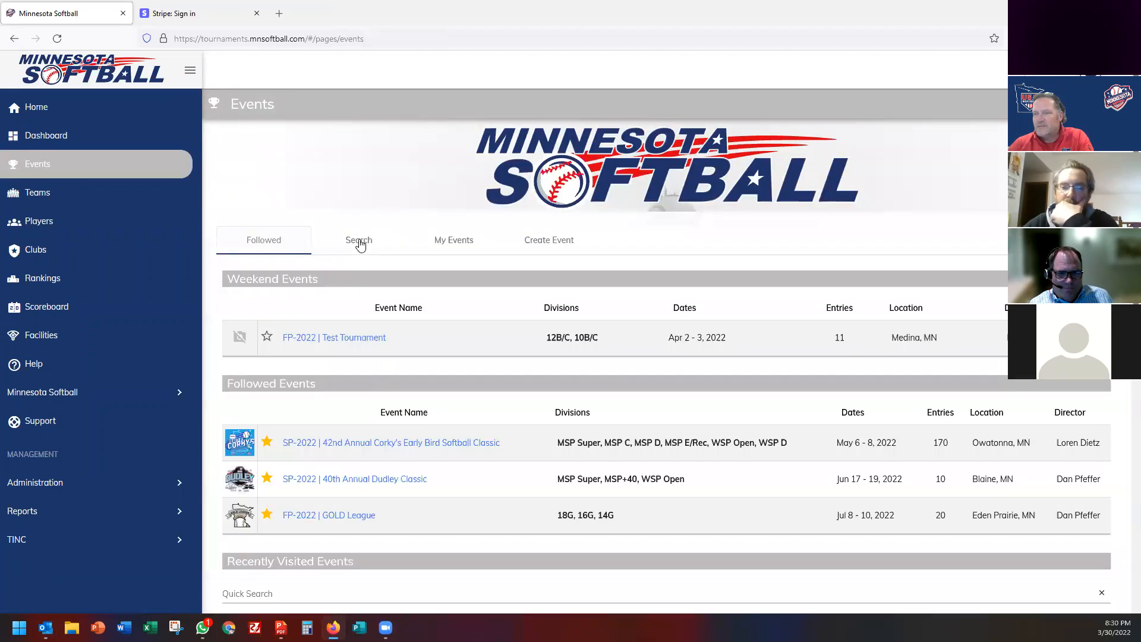
Search events for 'chisago' and open the 12U Chisago Lakes Challenge check-in list.
left_click(359, 240)
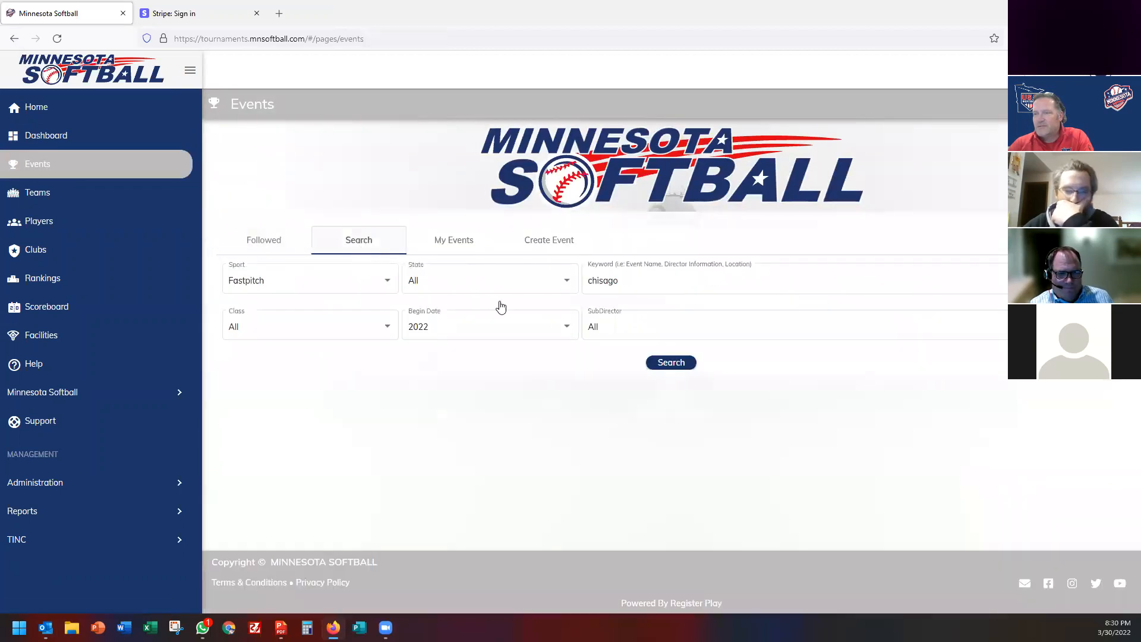
left_click(670, 364)
scroll(612, 358, "down", 2)
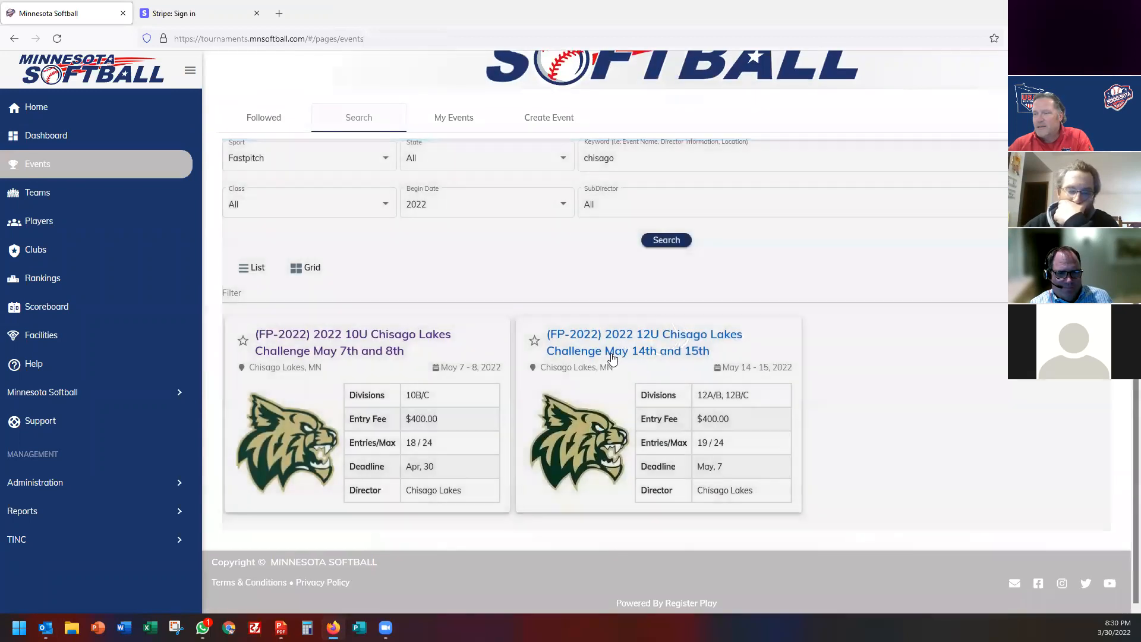
left_click(623, 336)
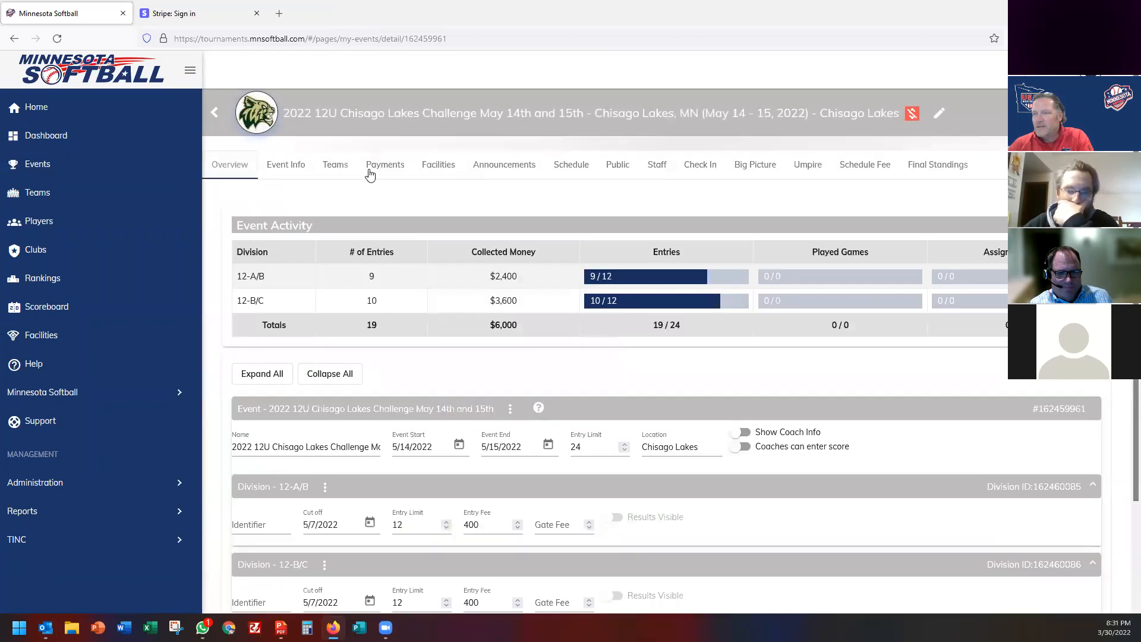
left_click(697, 170)
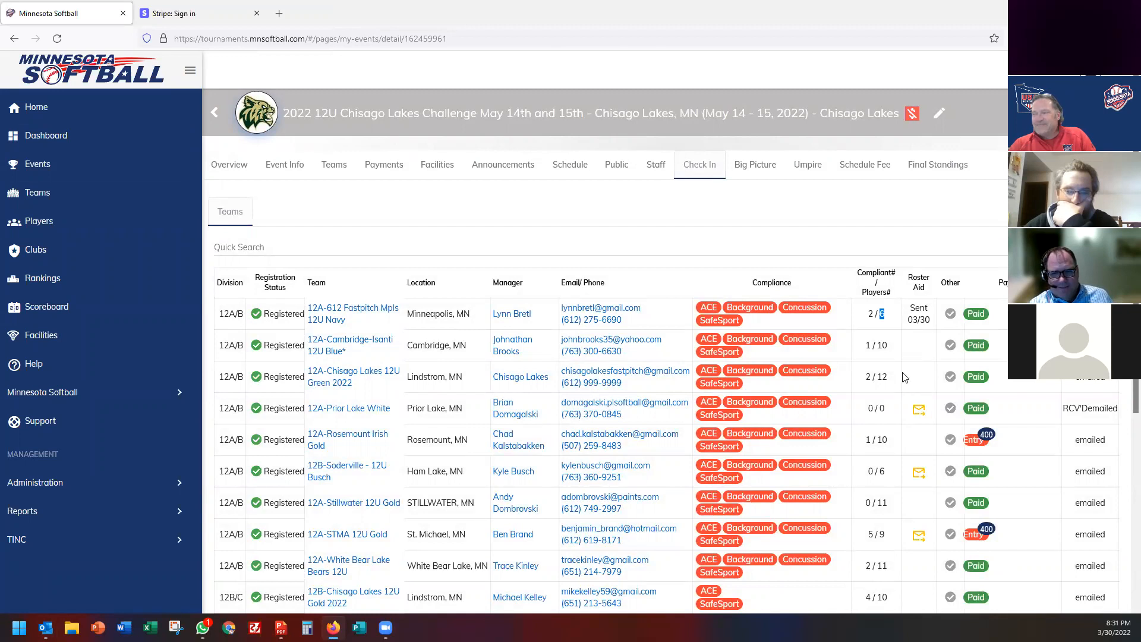
scroll(905, 396, "down", 3)
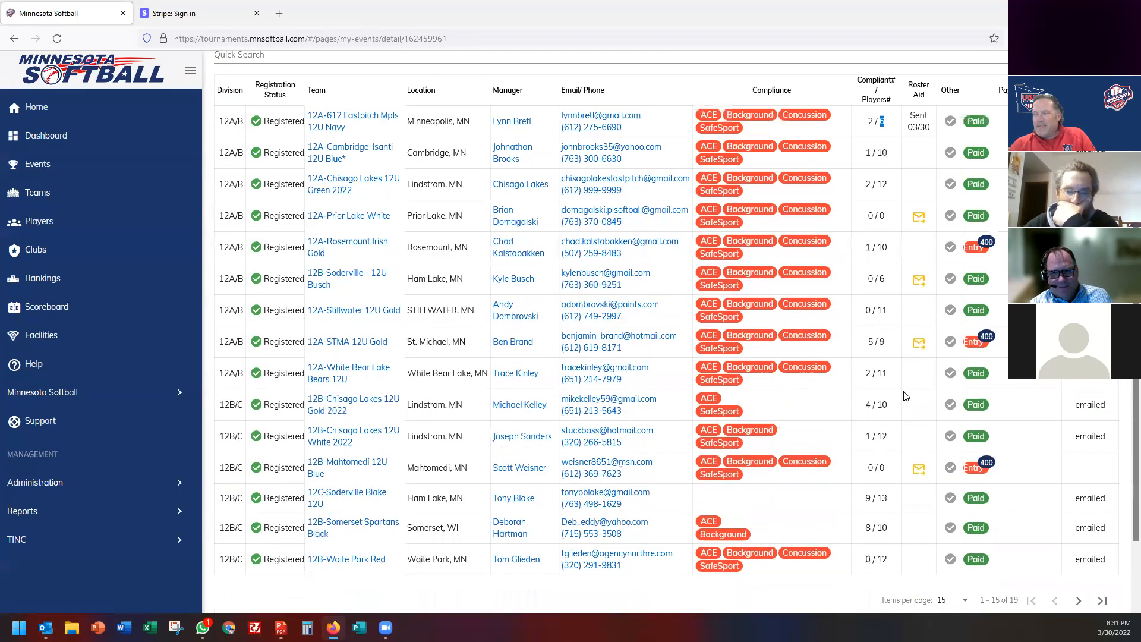
scroll(905, 395, "up", 1)
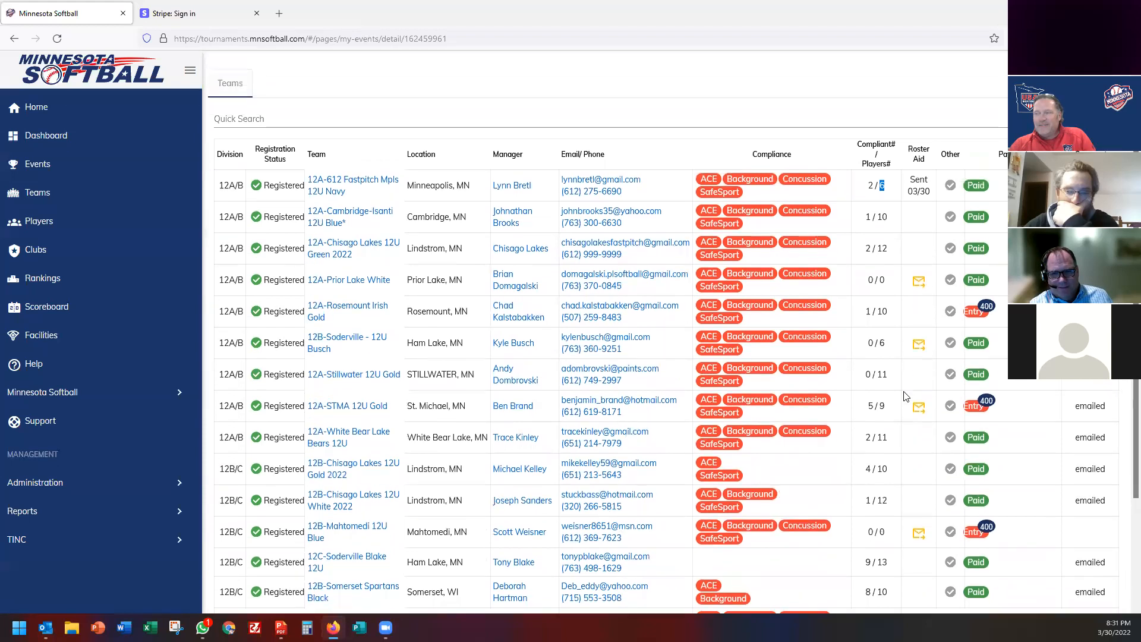
scroll(904, 396, "up", 1)
scroll(904, 395, "up", 1)
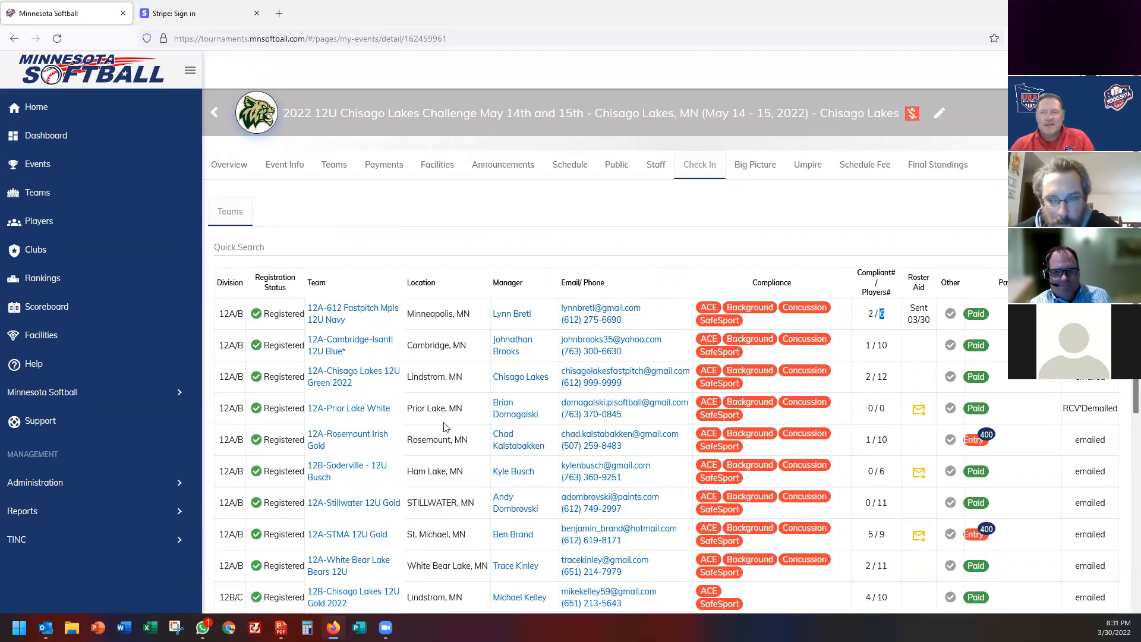
triple_click(424, 314)
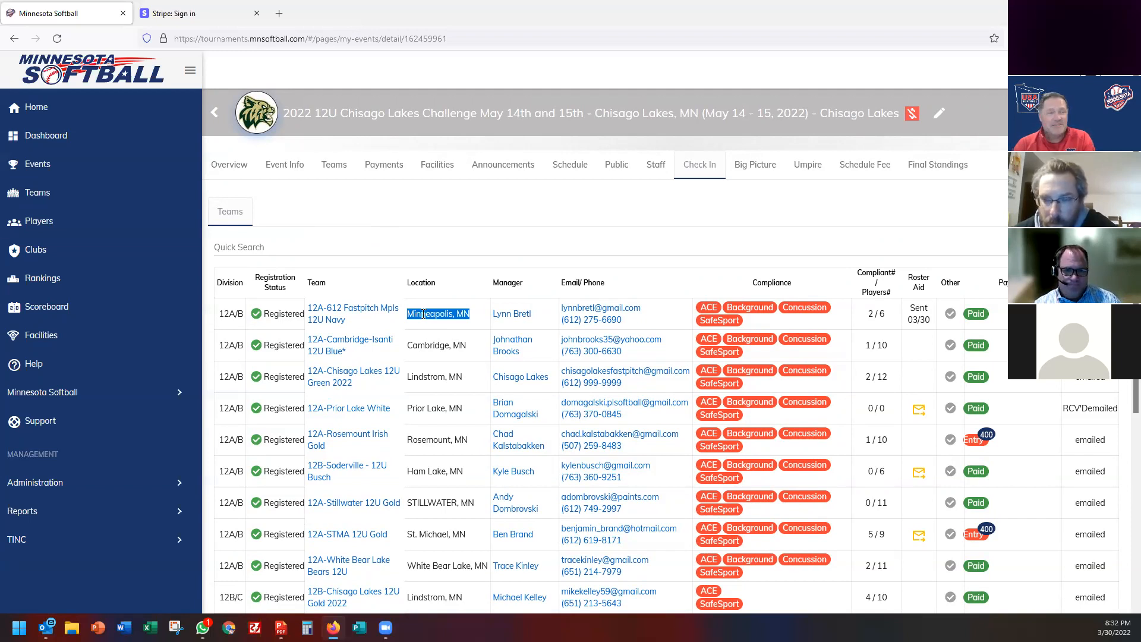
Go back to Events and open the FP-2022 | Test Tournament overview.
left_click(49, 167)
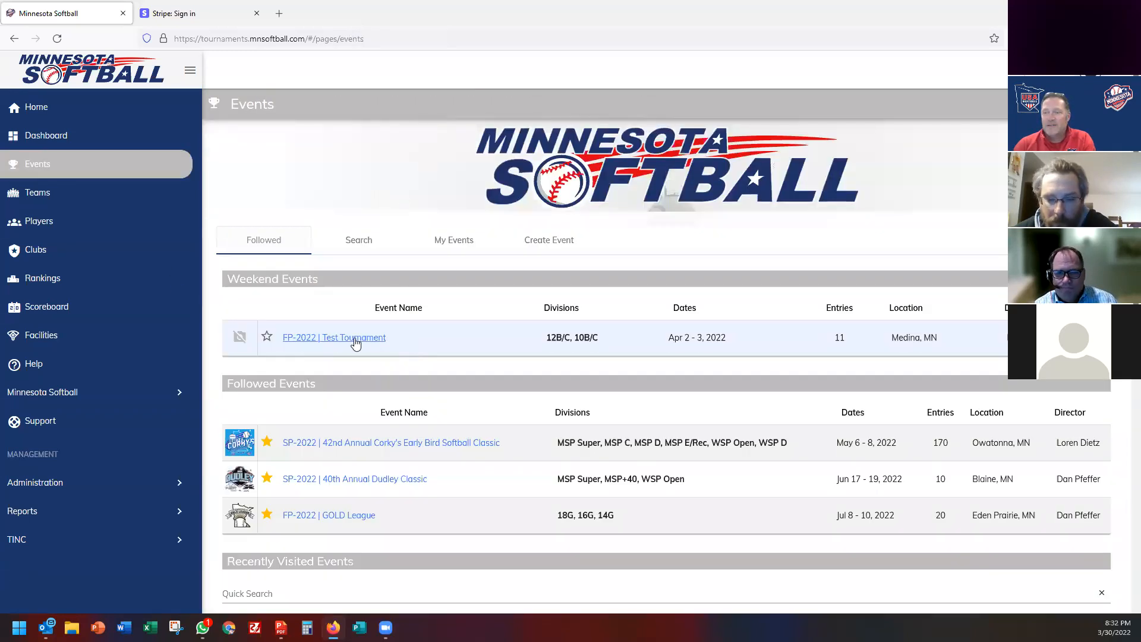
left_click(356, 338)
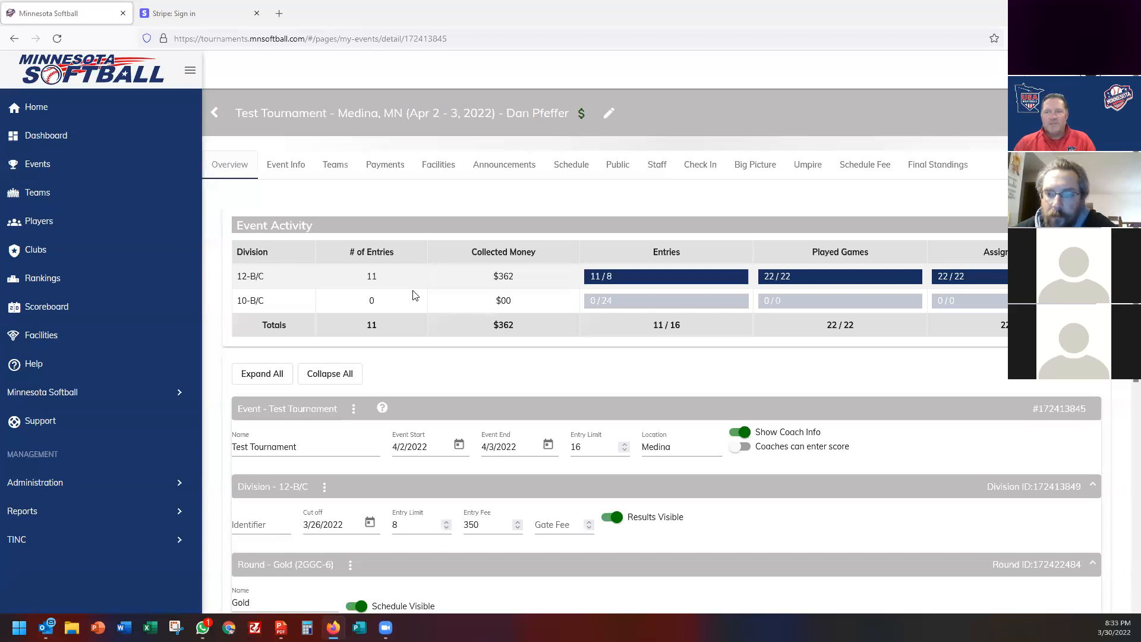
Check the Test Tournament's Teams list, opening and cancelling the Add Team search.
left_click(283, 169)
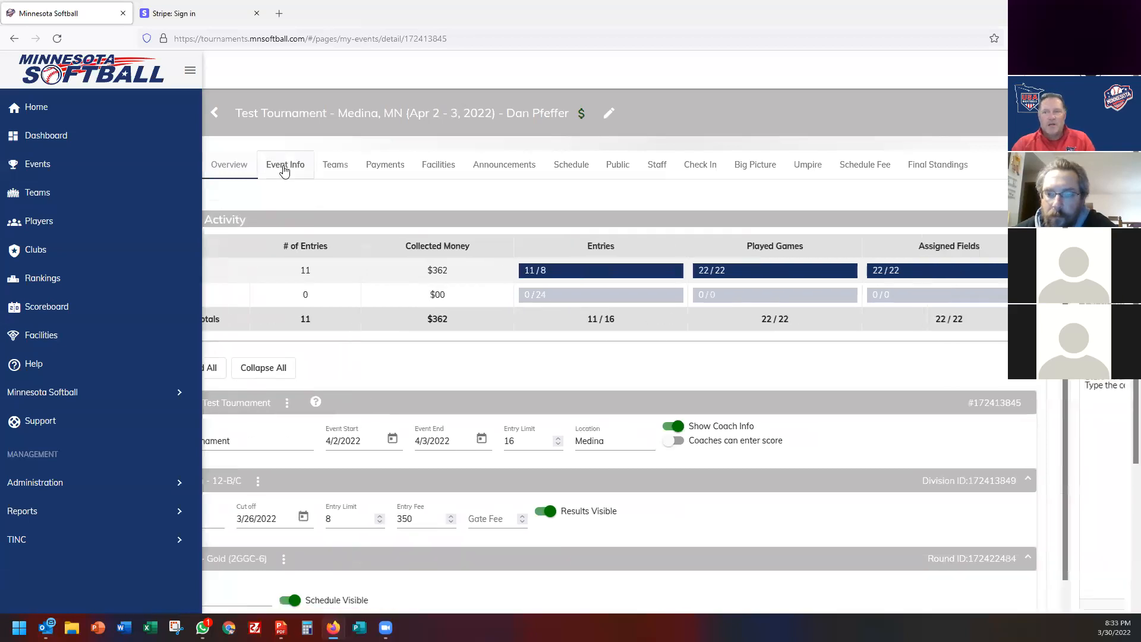
left_click(334, 169)
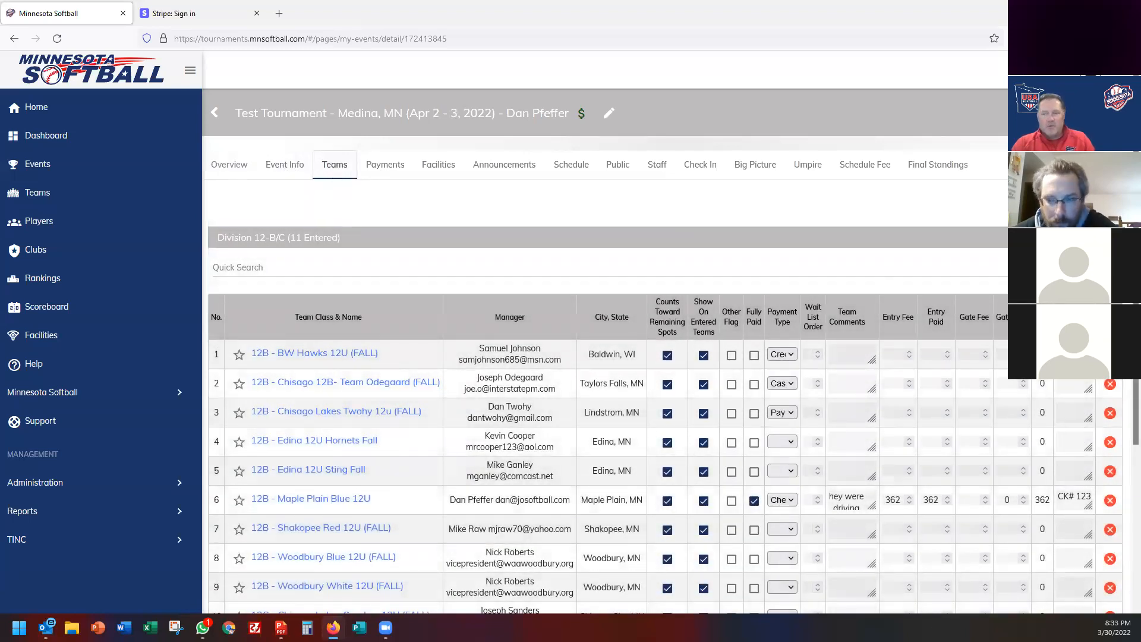
left_click(1085, 203)
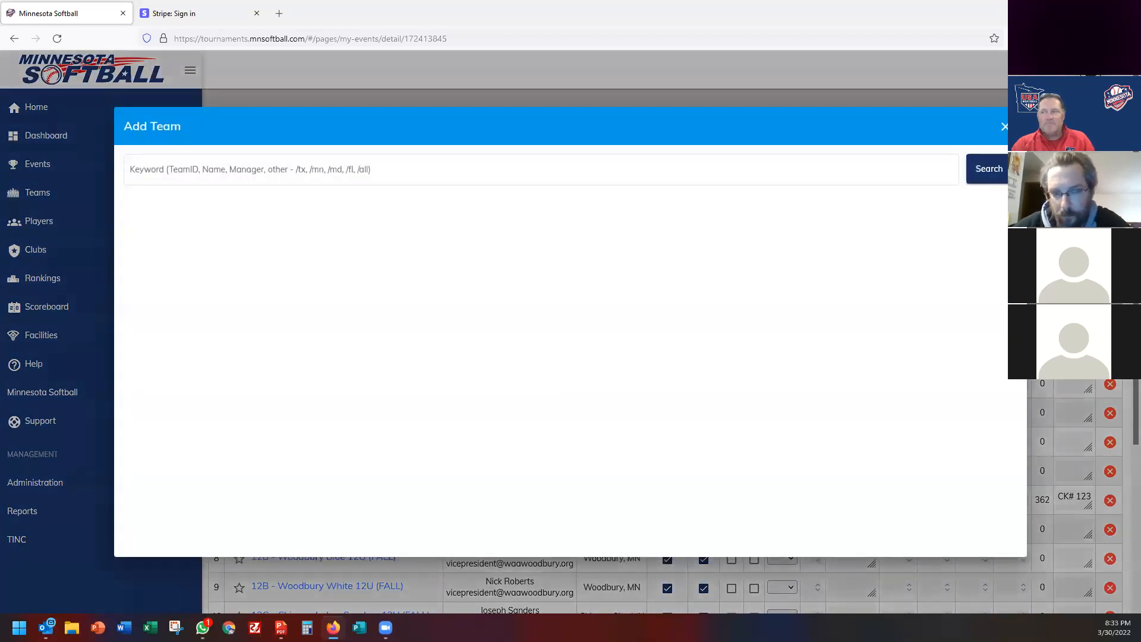
left_click(1004, 127)
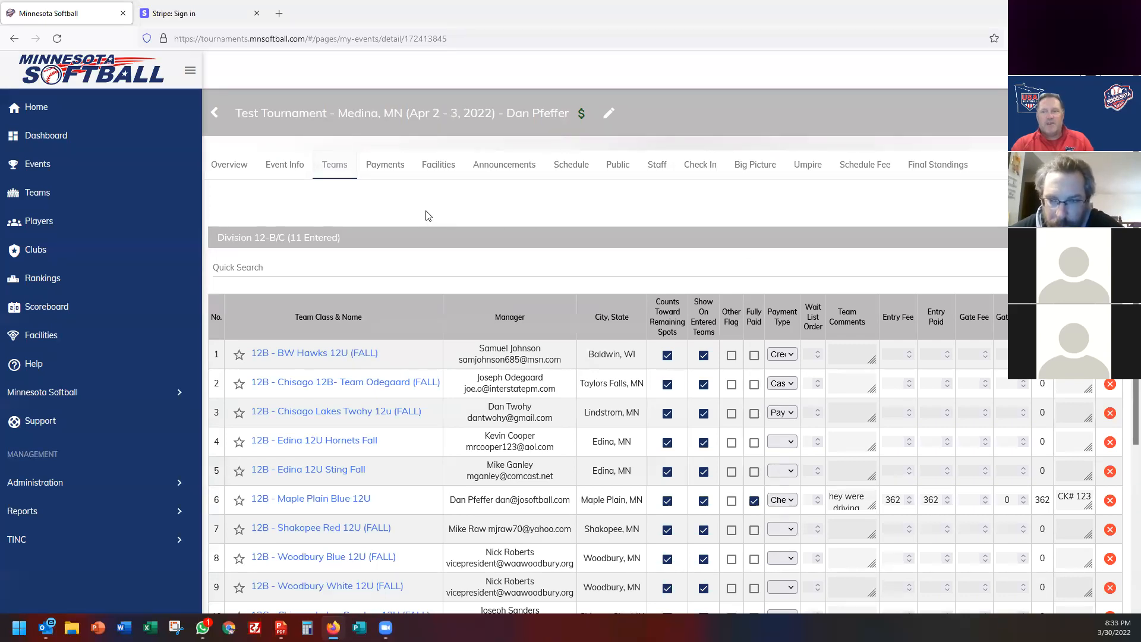
Glance at the Public page, then return to Event Info listing 12-B/C and 10-B/C.
left_click(285, 171)
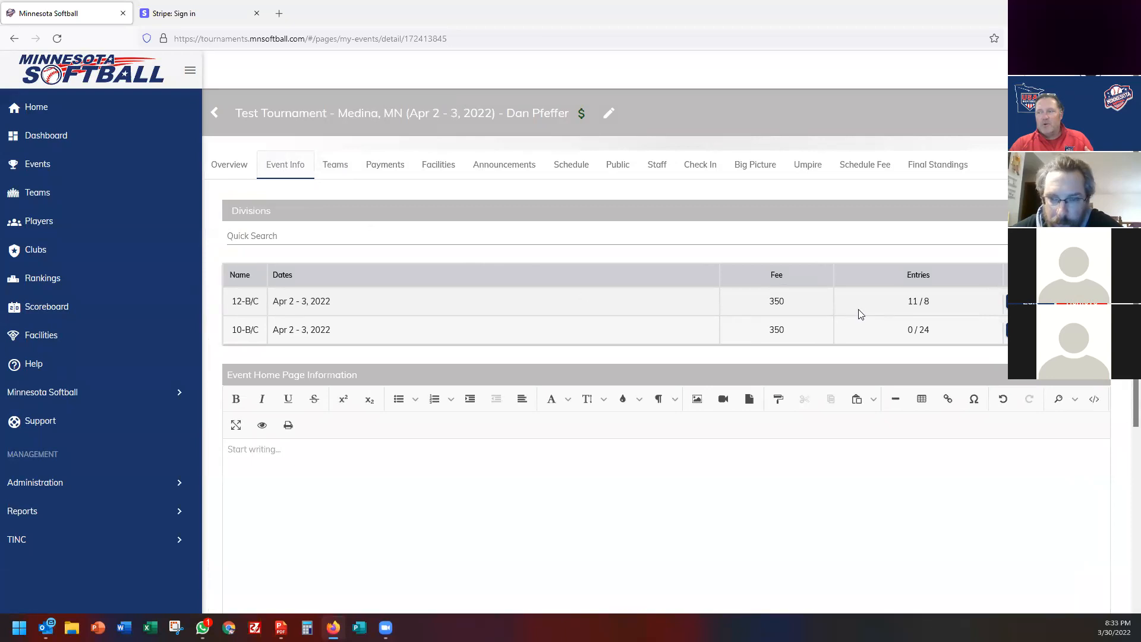
left_click(602, 165)
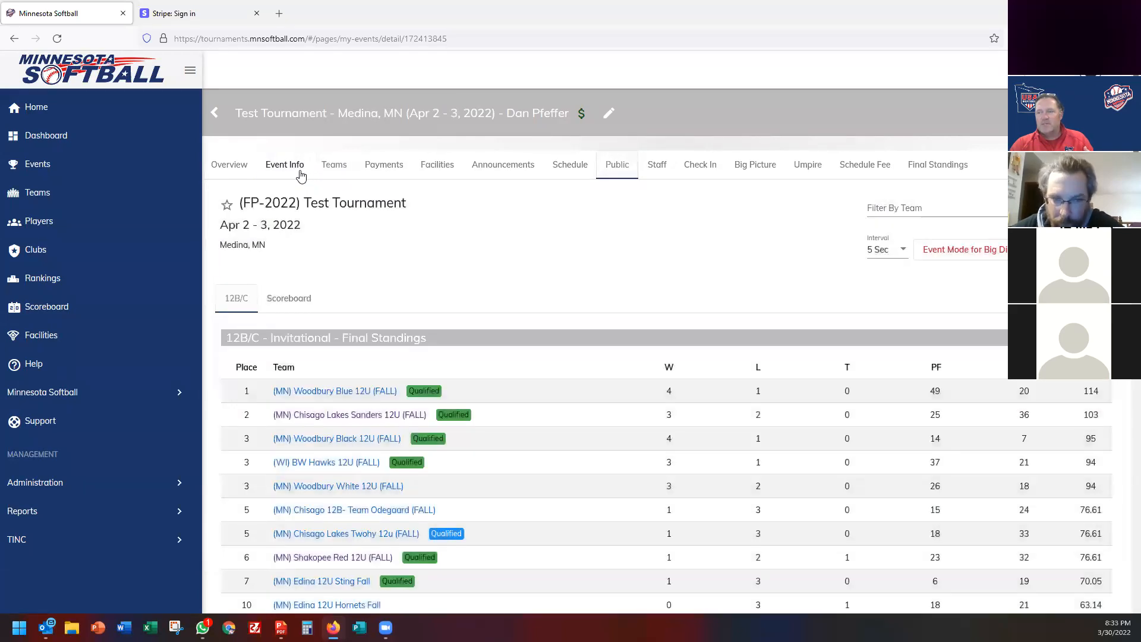
left_click(301, 175)
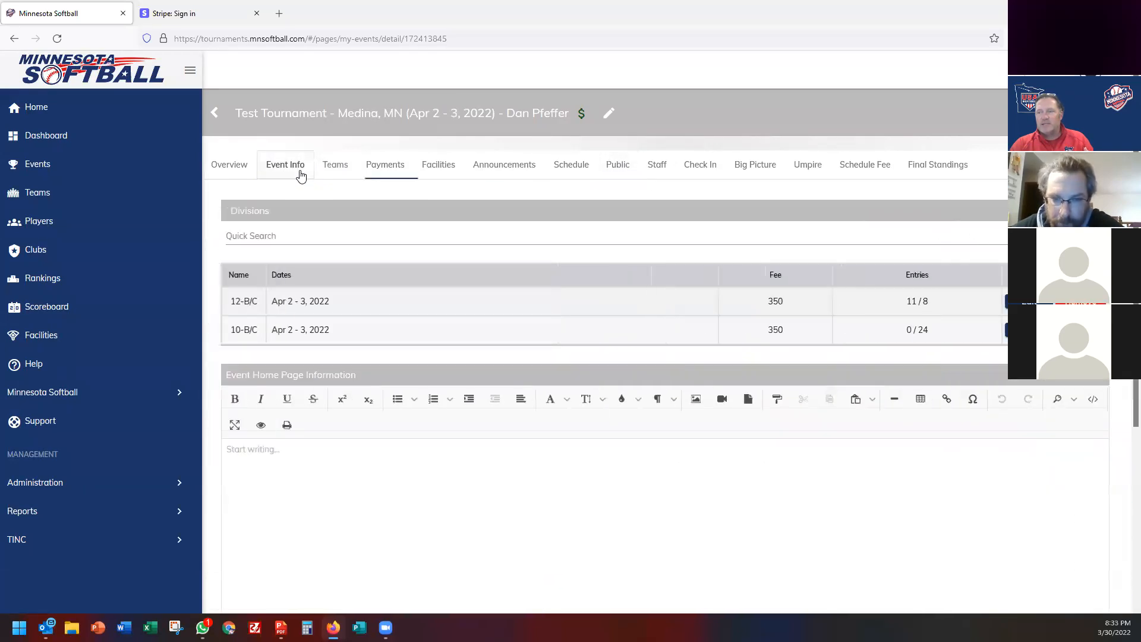
Change the 12-B/C division's Spots Available from 14 to 11 and save it.
left_click(1030, 302)
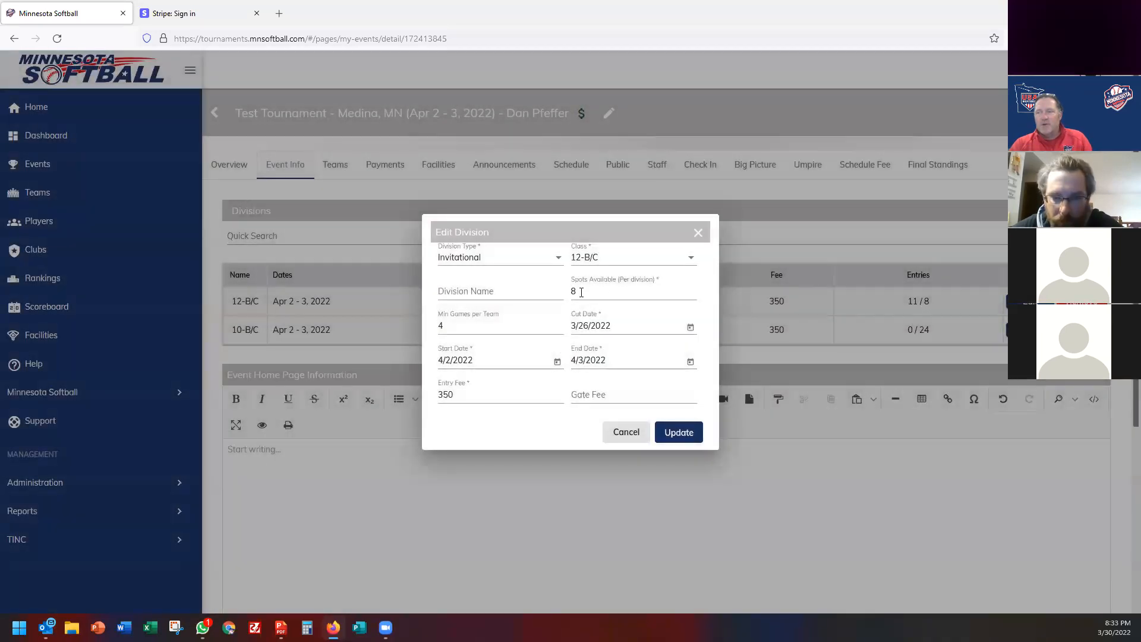
double_click(581, 292)
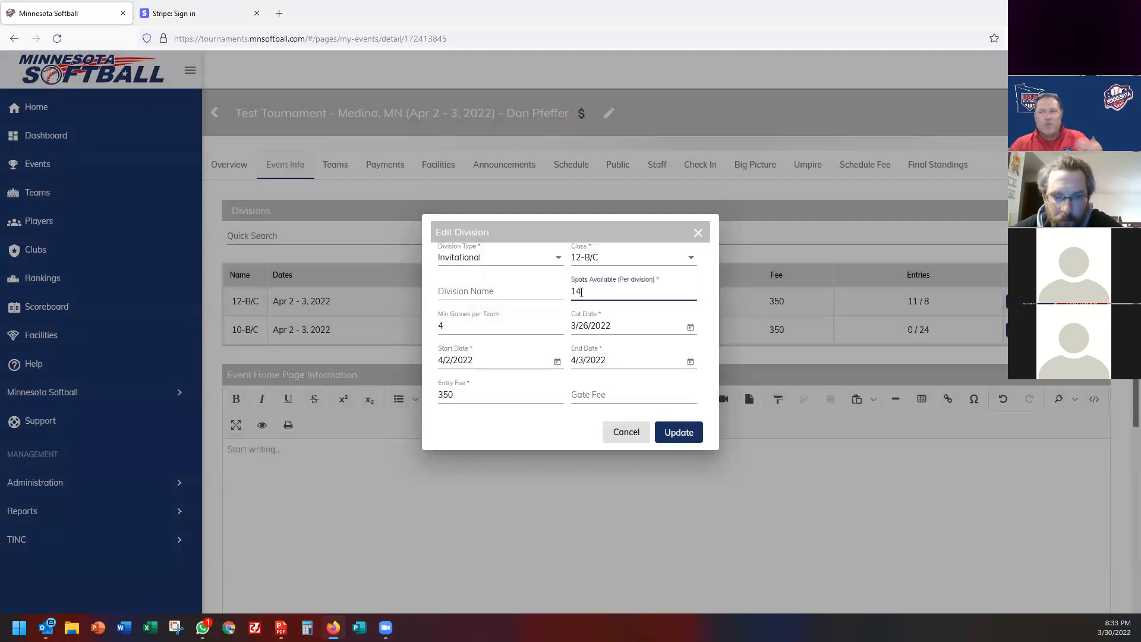
double_click(581, 292)
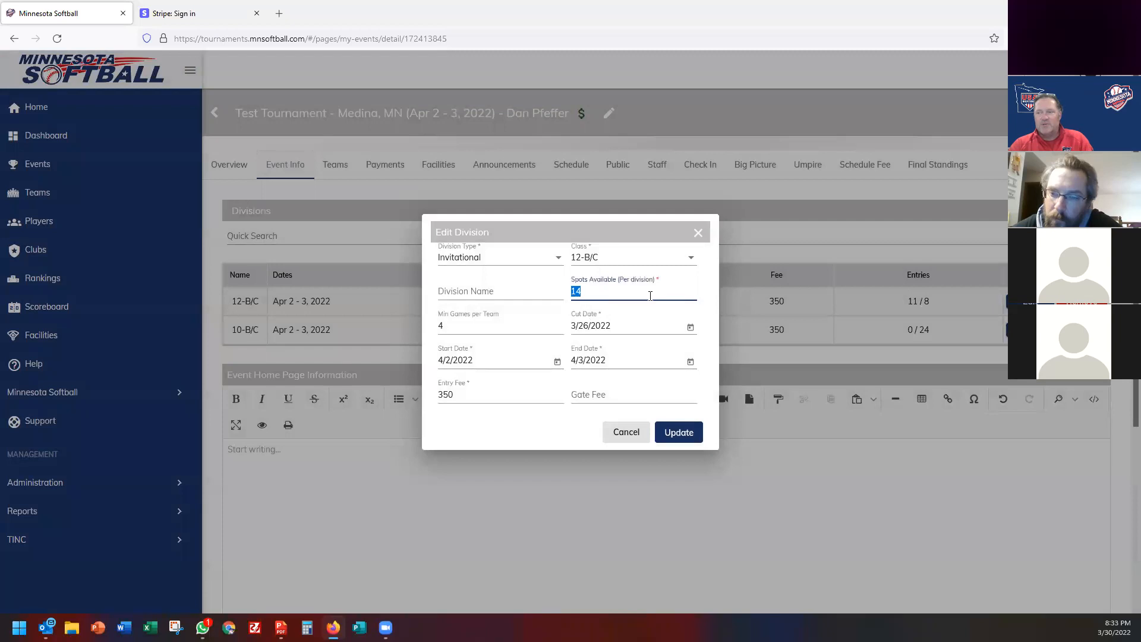
type("11")
left_click(693, 439)
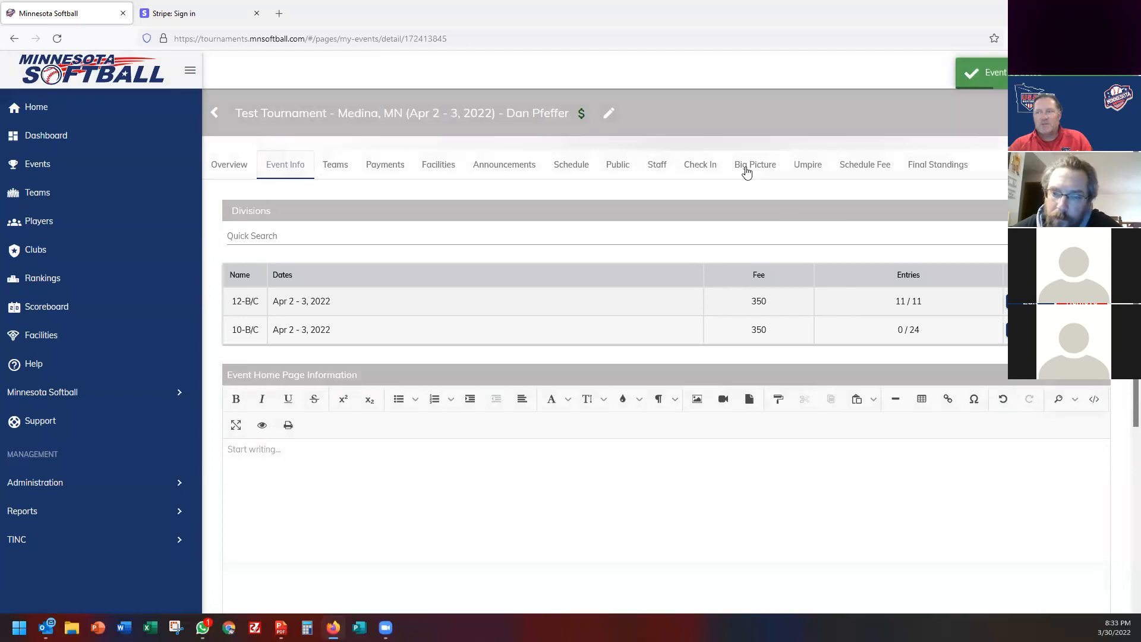
left_click(615, 170)
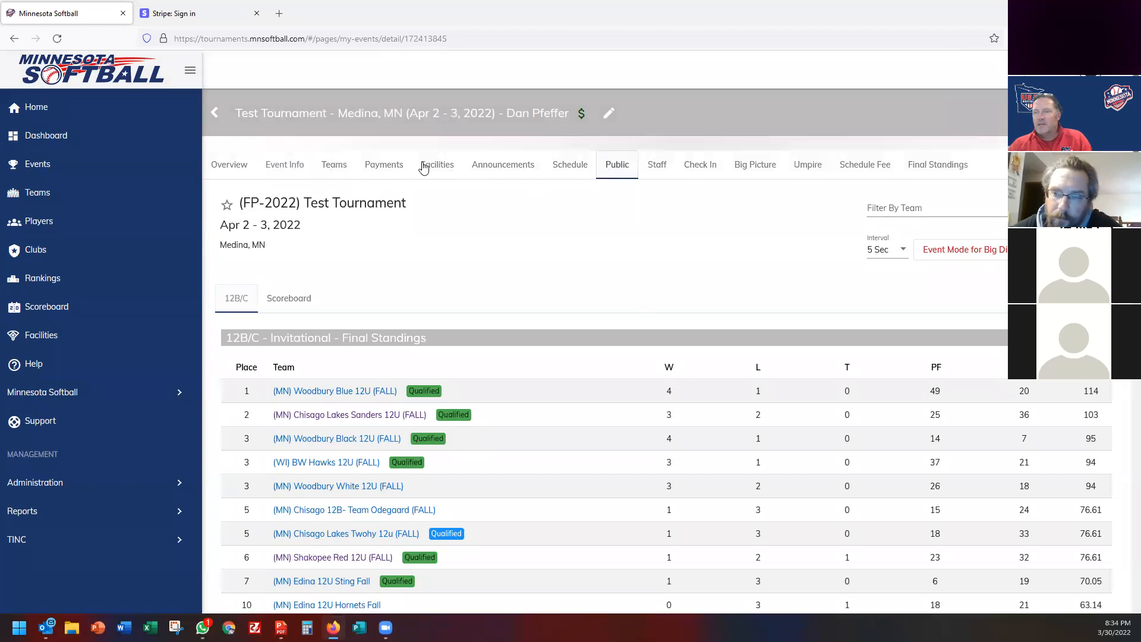
Review the Test Tournament's schedule conflicts, then return to the admin dashboard.
left_click(570, 167)
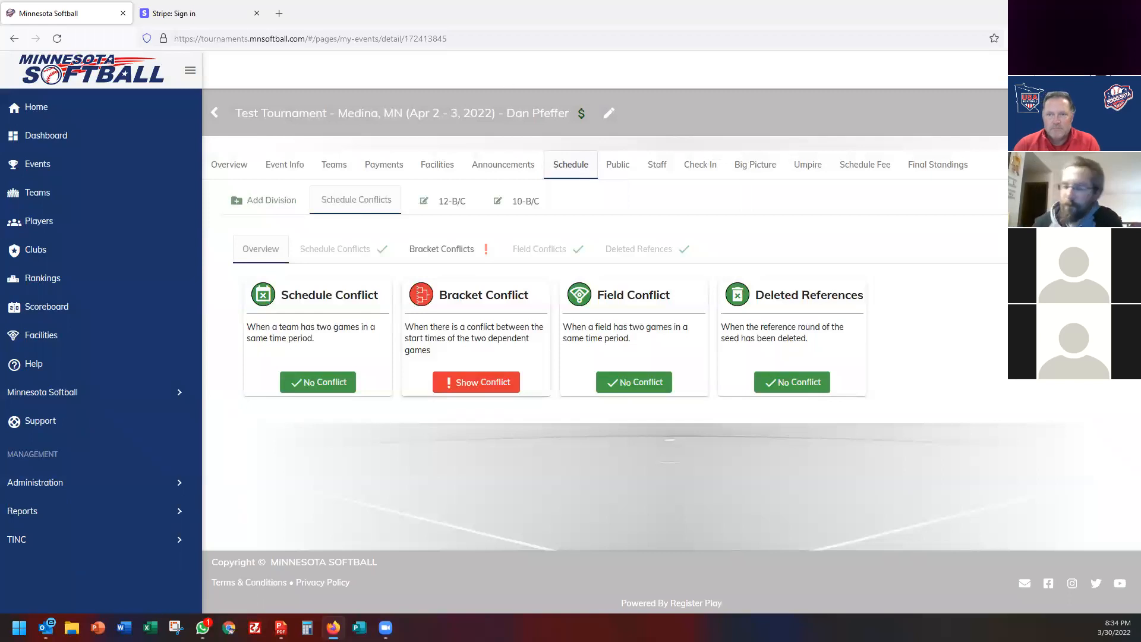
left_click(50, 139)
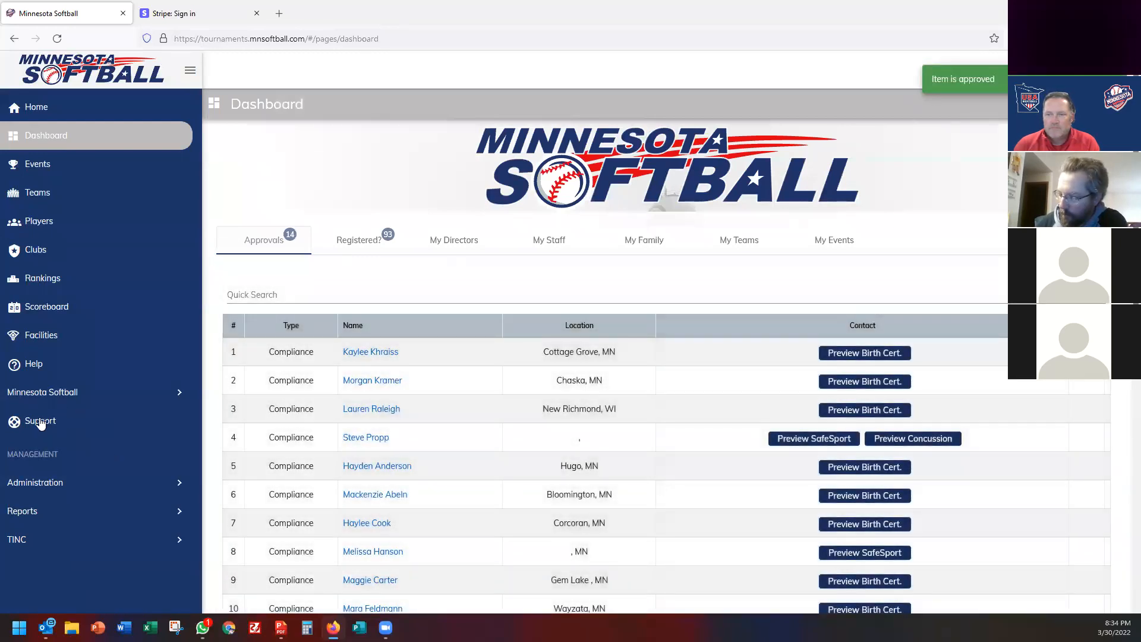
Search Team Support for teams matching 'elk river'.
left_click(41, 422)
left_click(542, 241)
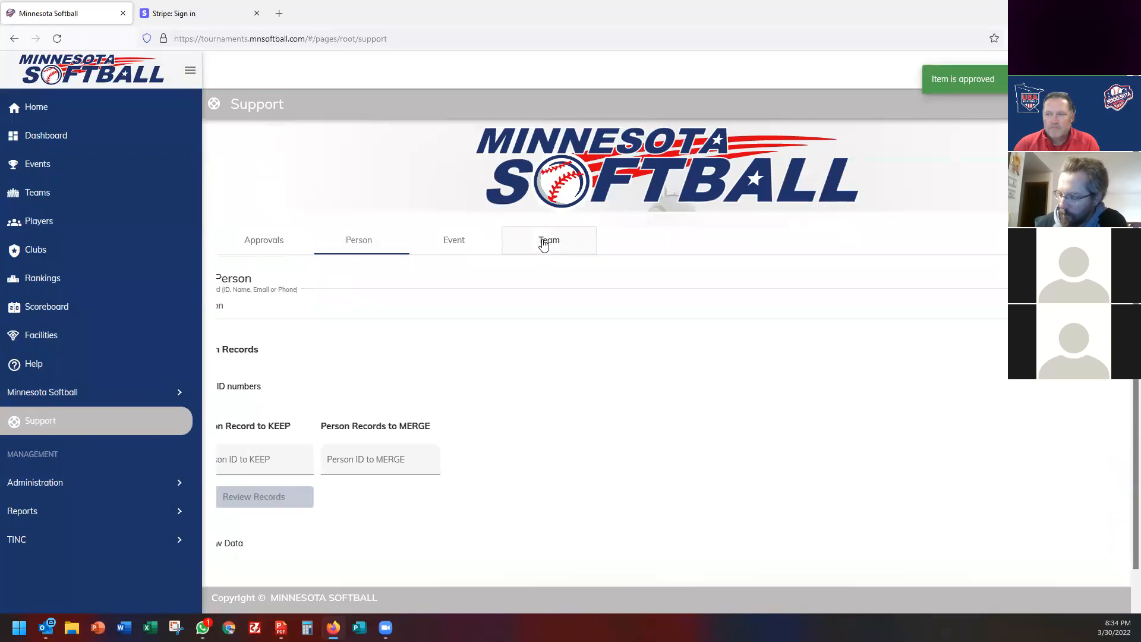
double_click(257, 311)
type("elk river")
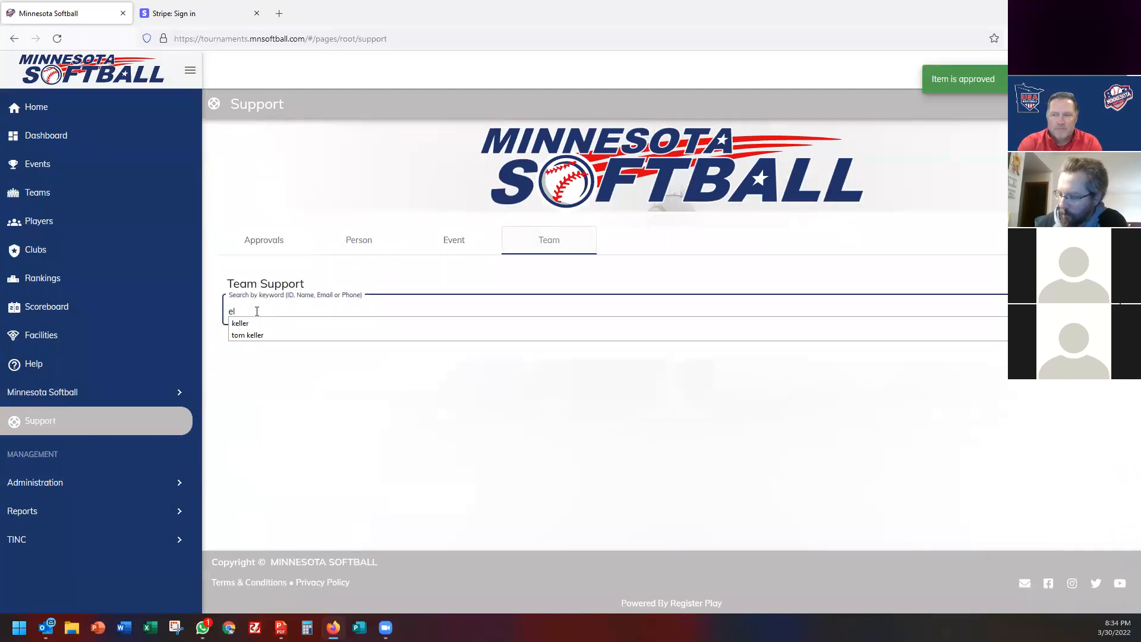
key("Return")
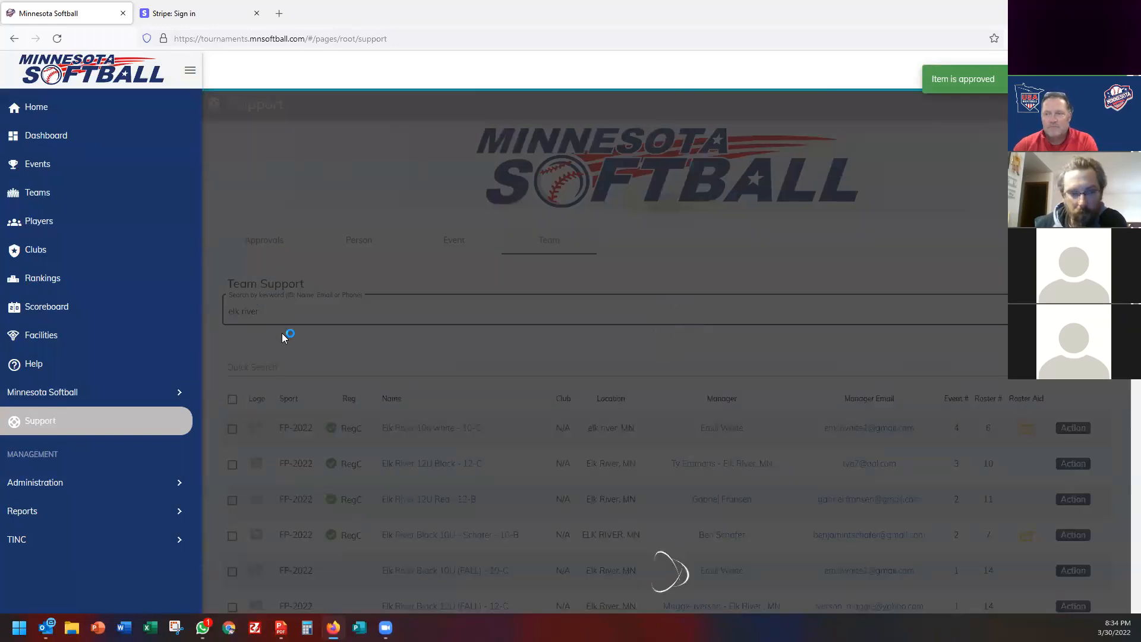
Select all results at 50 per page, leaving out JWSC - MSP D.
scroll(282, 333, "down", 2)
left_click(232, 273)
scroll(424, 453, "down", 6)
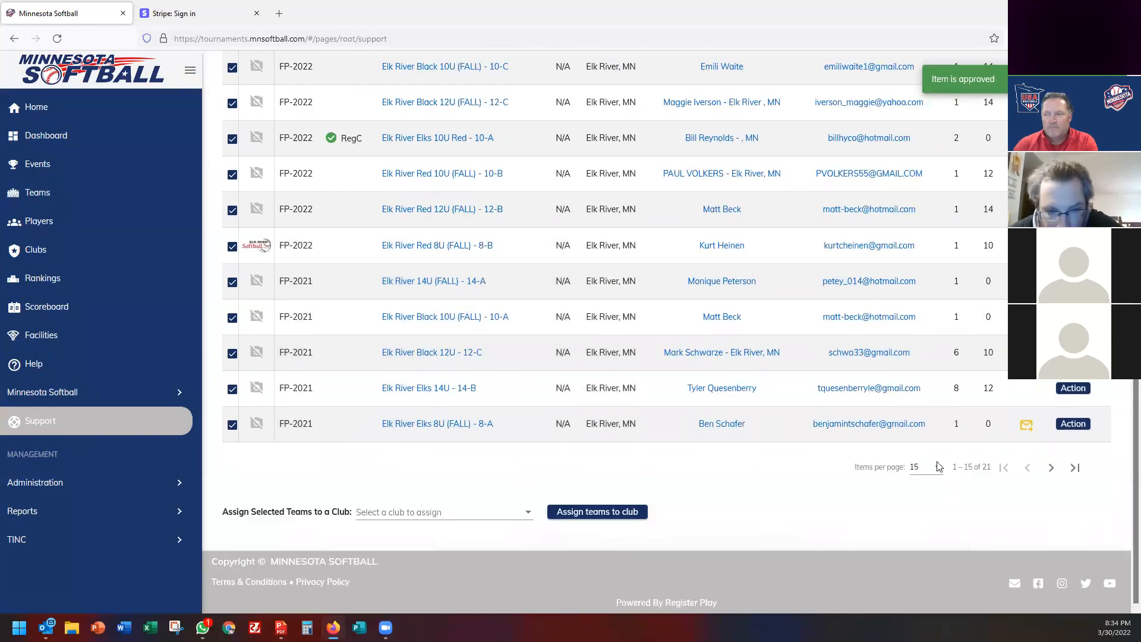
left_click(930, 468)
left_click(917, 512)
scroll(387, 357, "down", 3)
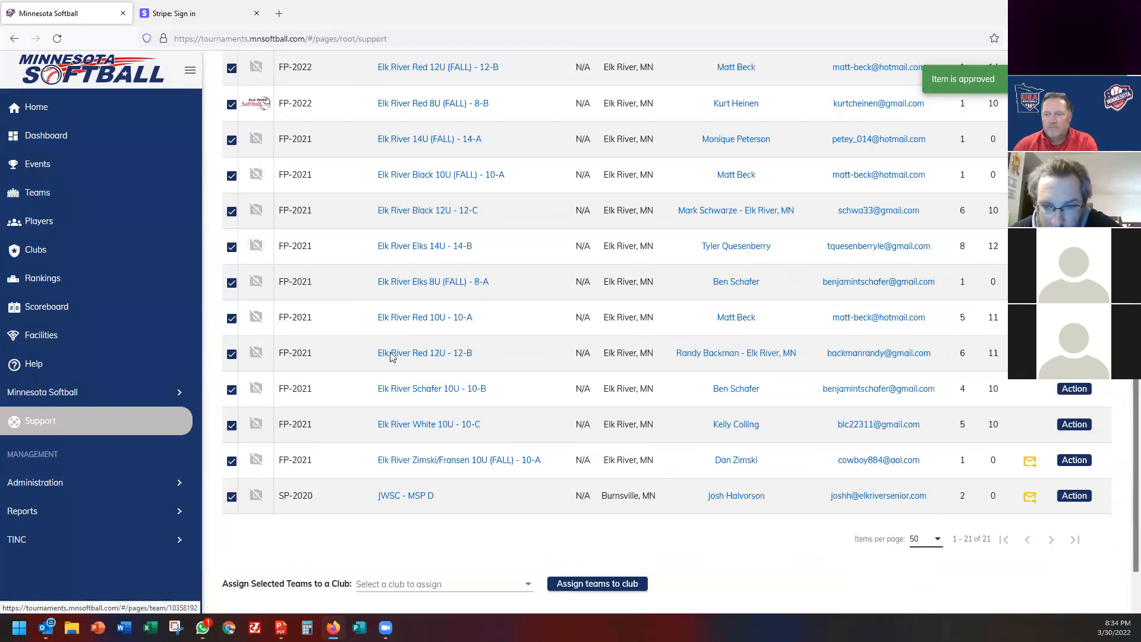
left_click(241, 426)
scroll(315, 380, "up", 5)
scroll(369, 452, "down", 5)
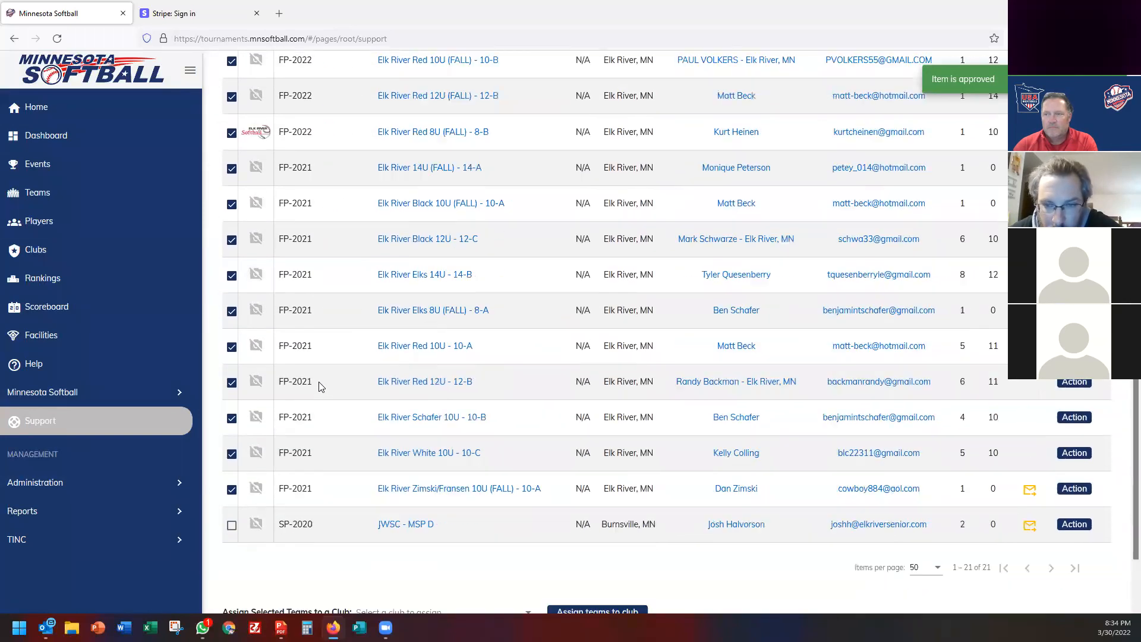
Assign the selected teams to the Elk River Youth Softball Association club.
left_click(422, 521)
scroll(416, 452, "down", 5)
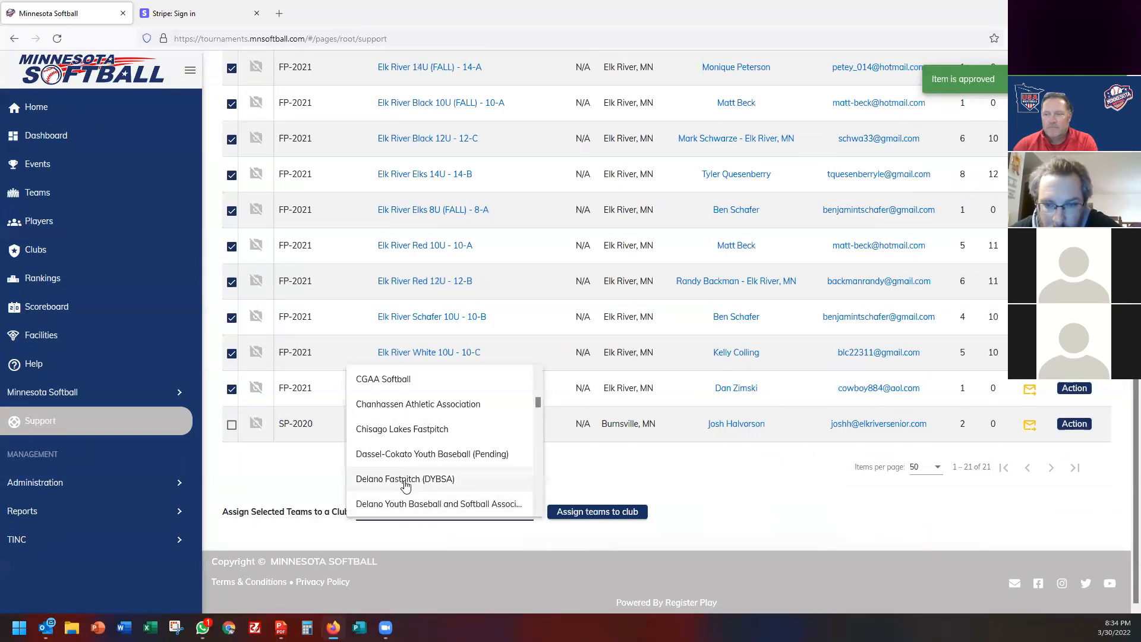
left_click(378, 475)
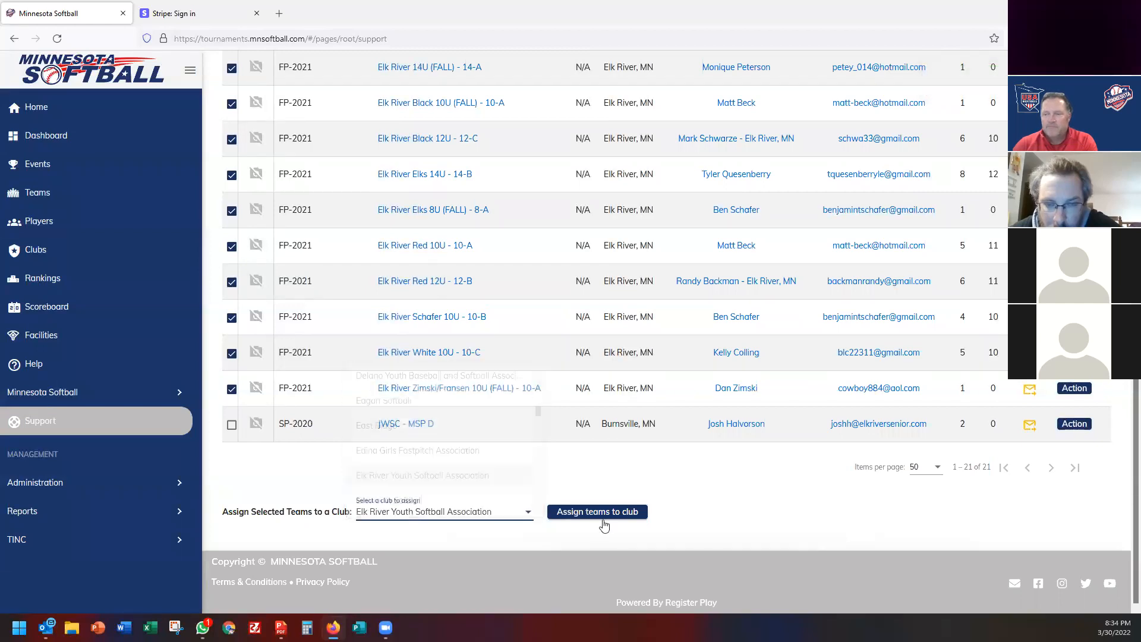
left_click(603, 513)
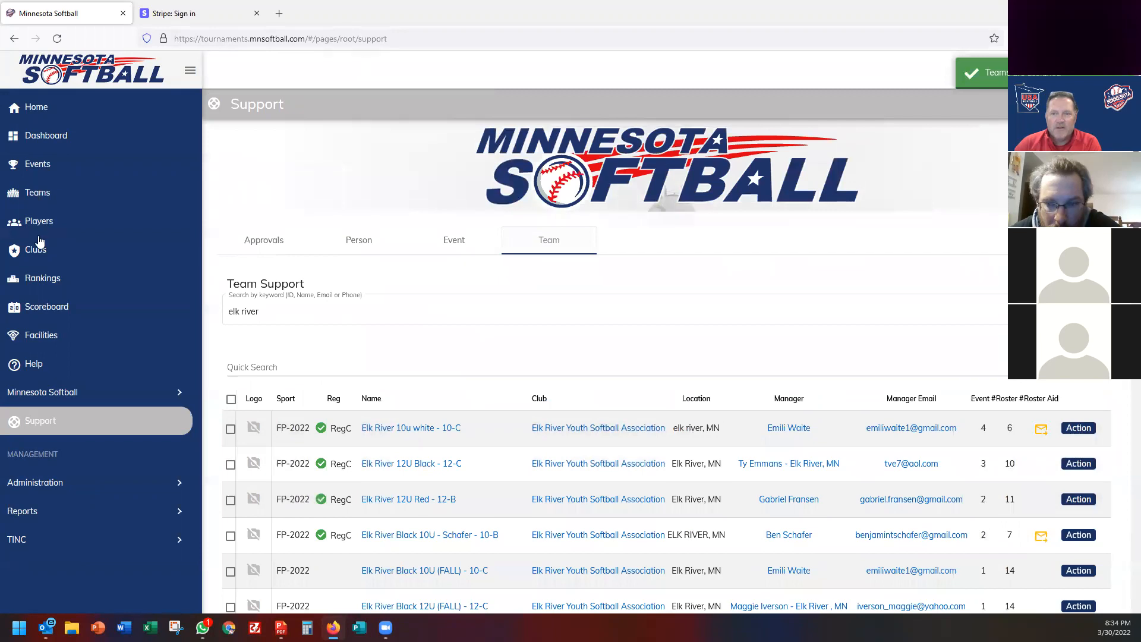
left_click(37, 249)
Open the Elk River Youth Softball Association club page to review its ten 2022 teams, then go to Events.
scroll(568, 419, "down", 5)
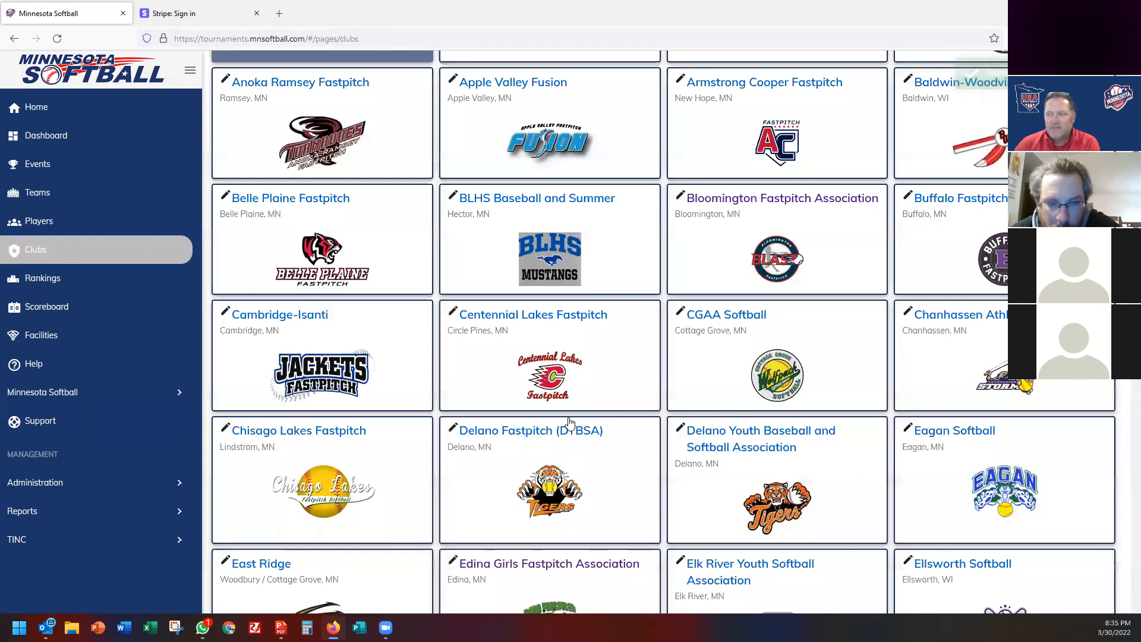
scroll(570, 423, "down", 2)
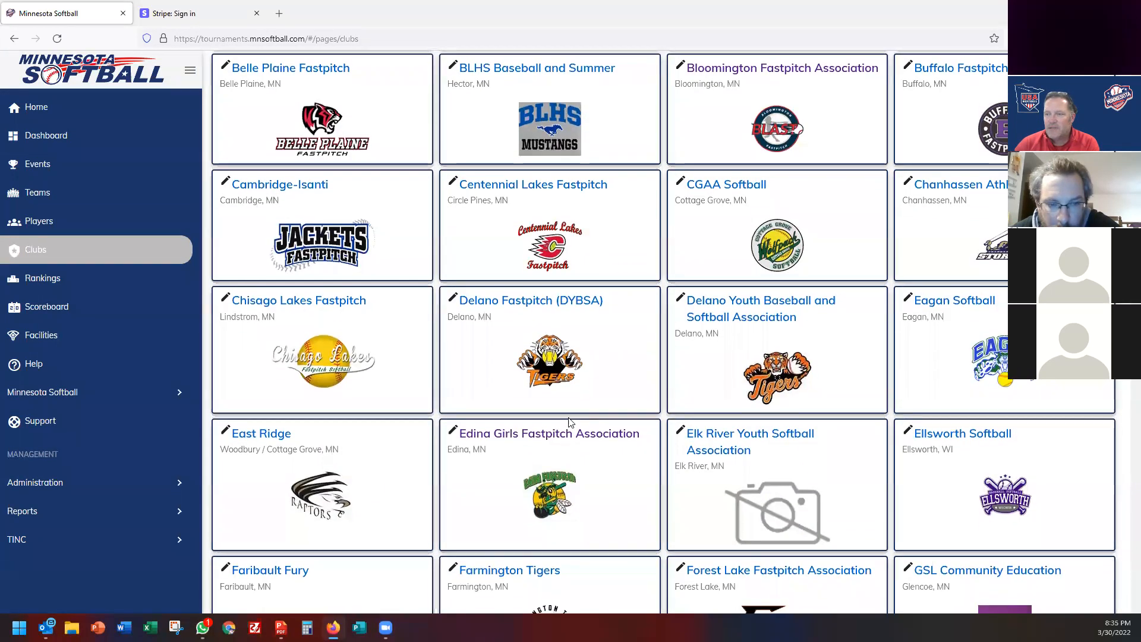
scroll(546, 259, "down", 3)
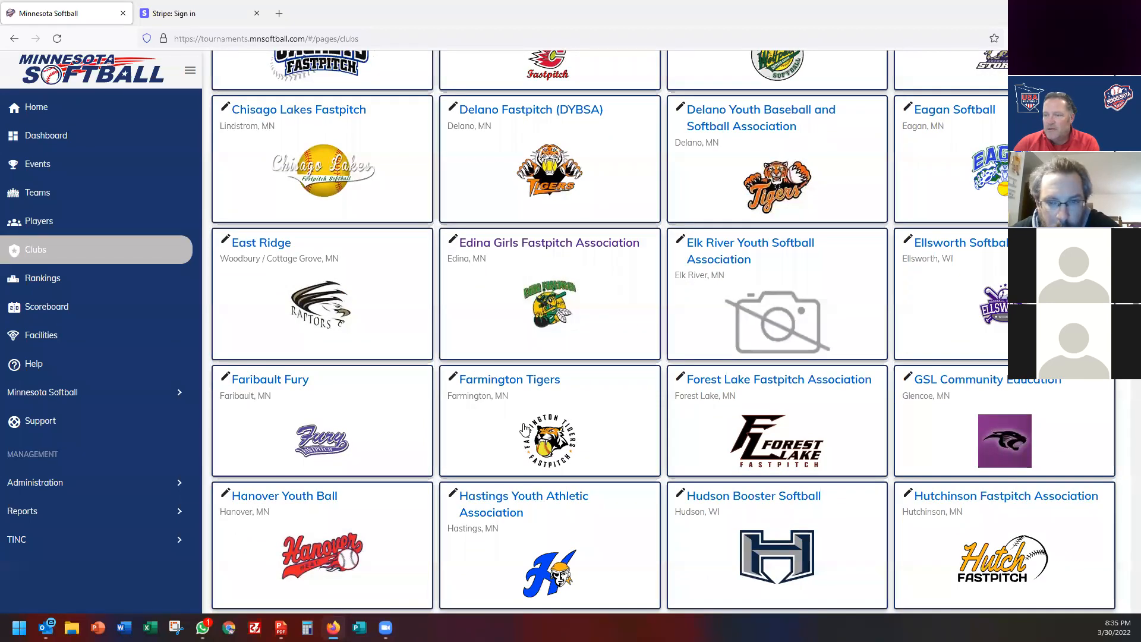
scroll(525, 427, "up", 5)
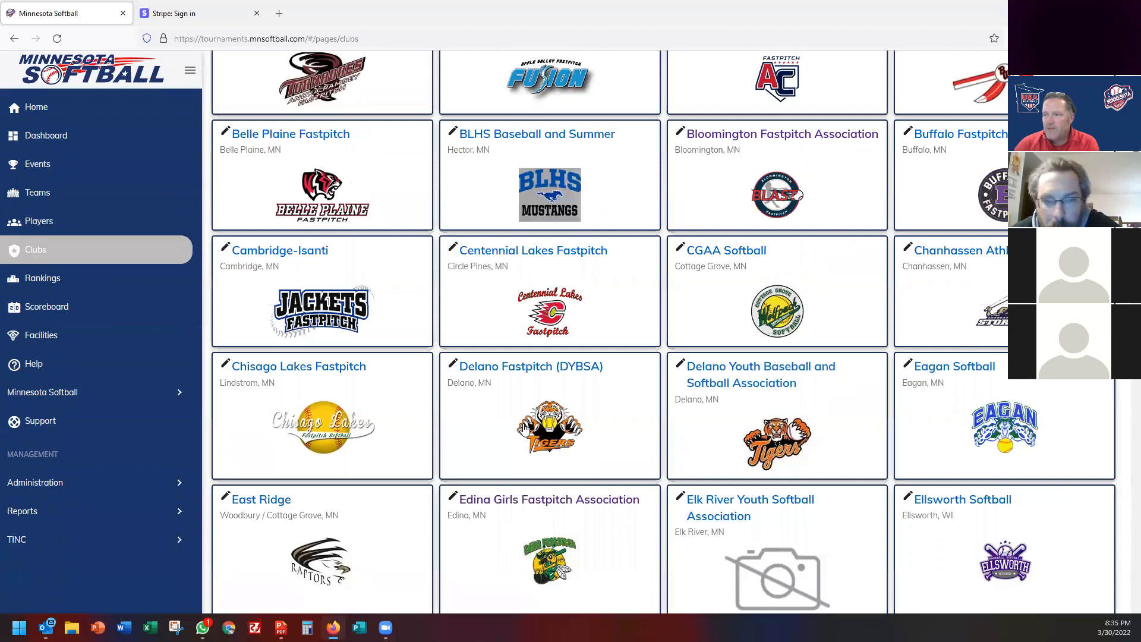
scroll(526, 424, "down", 2)
left_click(724, 434)
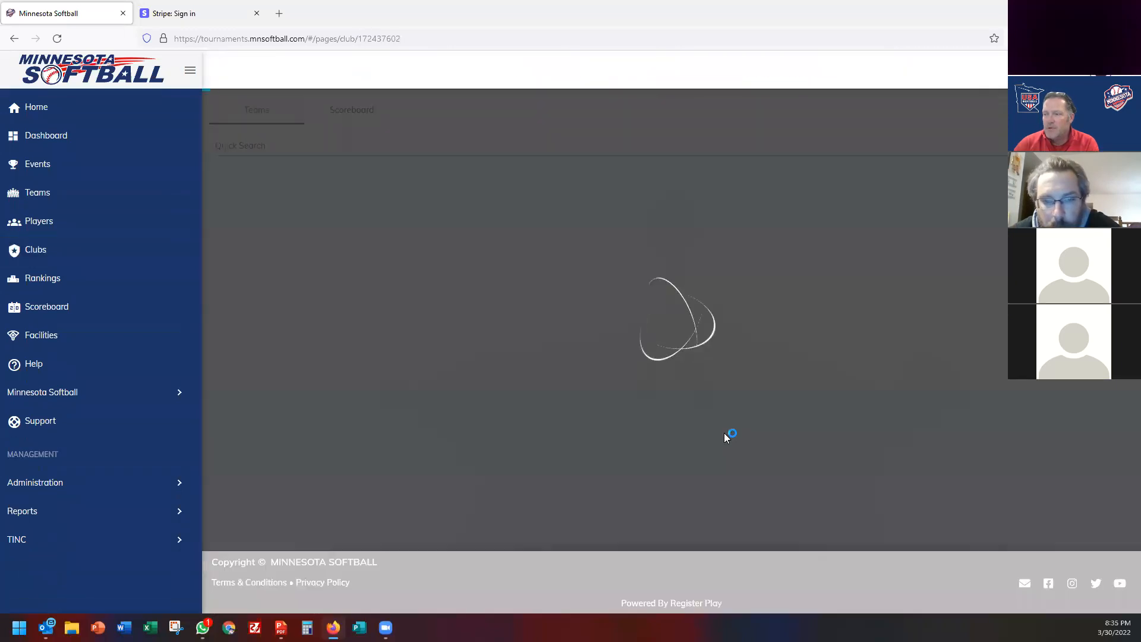
scroll(485, 352, "down", 2)
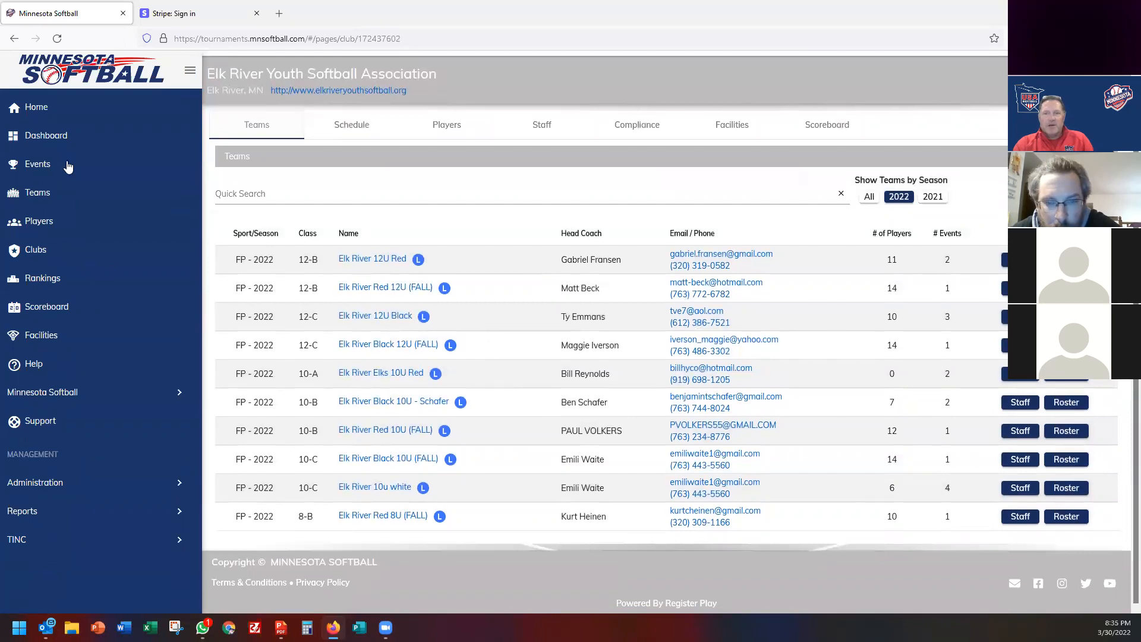
left_click(37, 162)
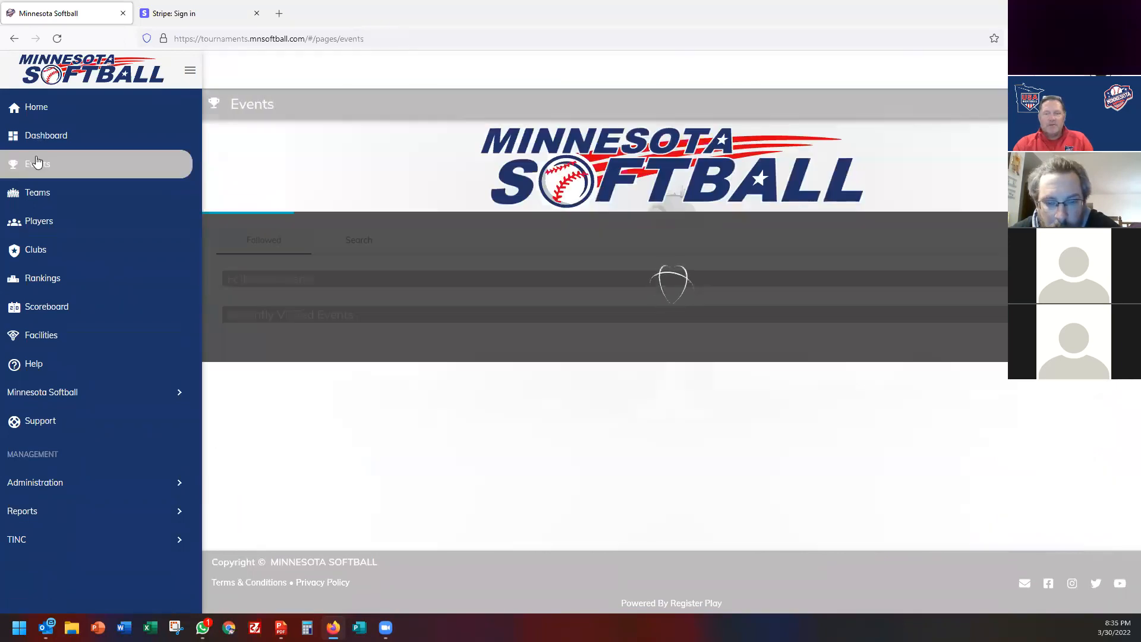